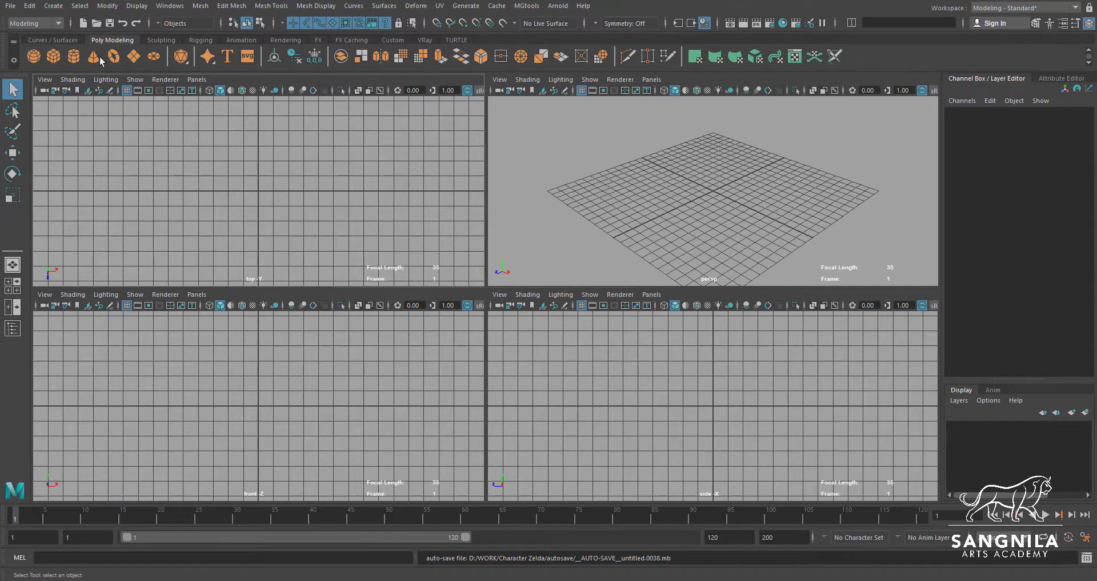
# Start defining a new project in the Project Window and open the browser for its location
pyautogui.click(12, 7)
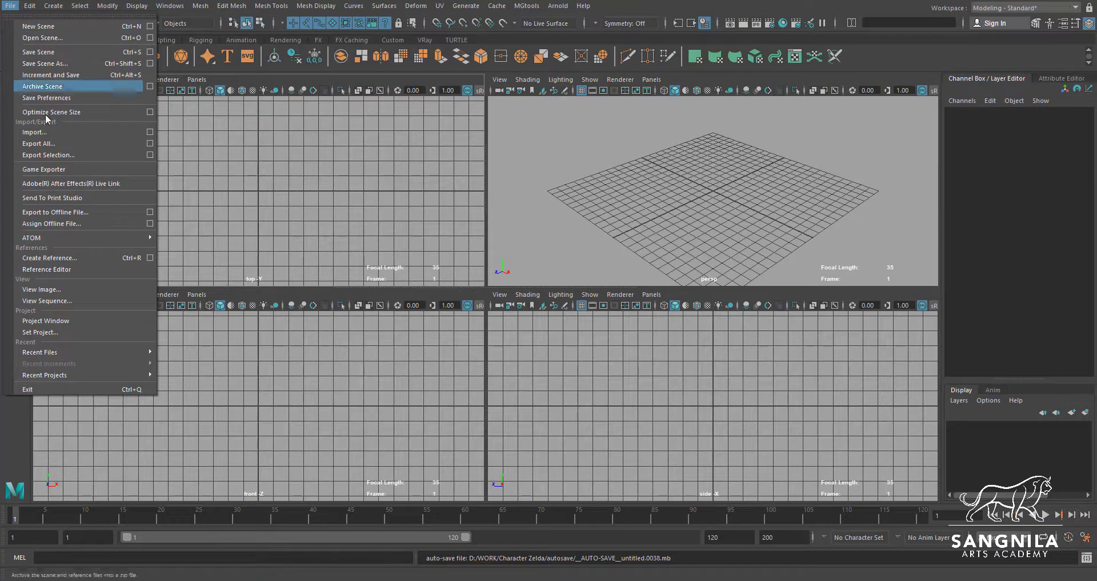
pyautogui.click(78, 321)
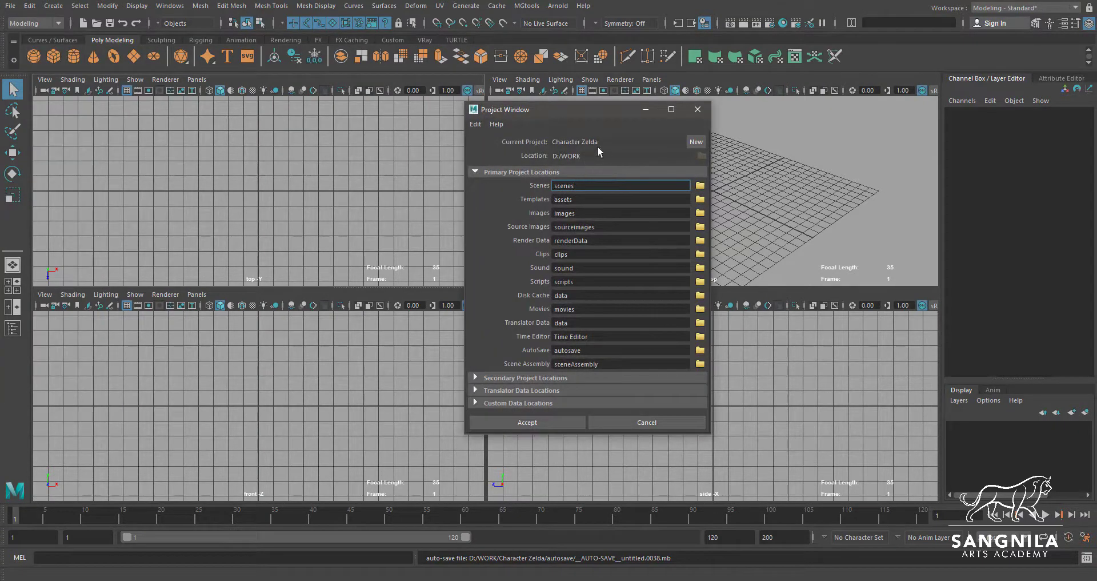
pyautogui.click(695, 143)
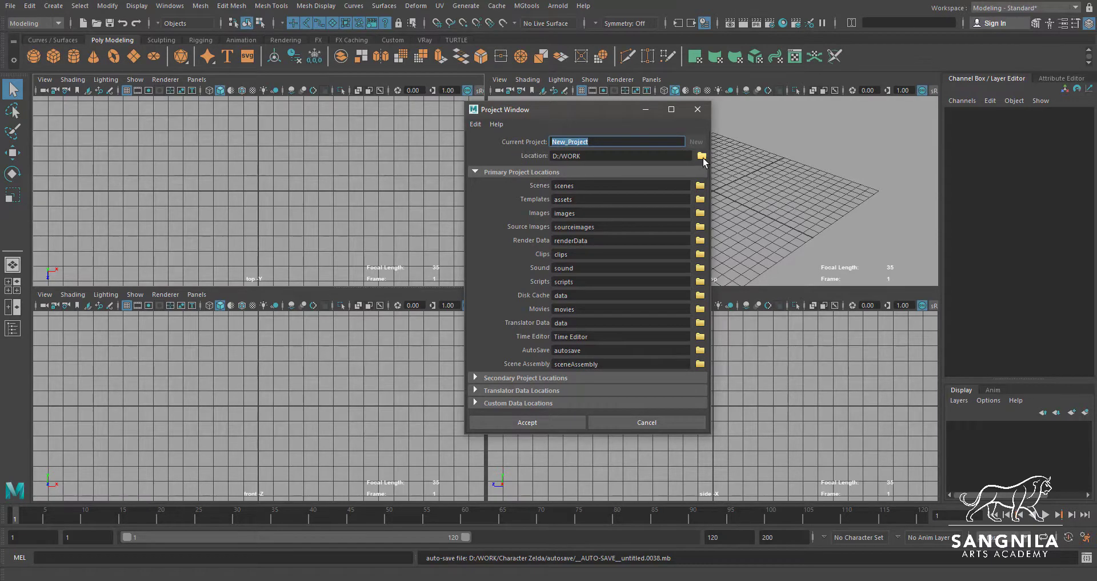
pyautogui.click(702, 156)
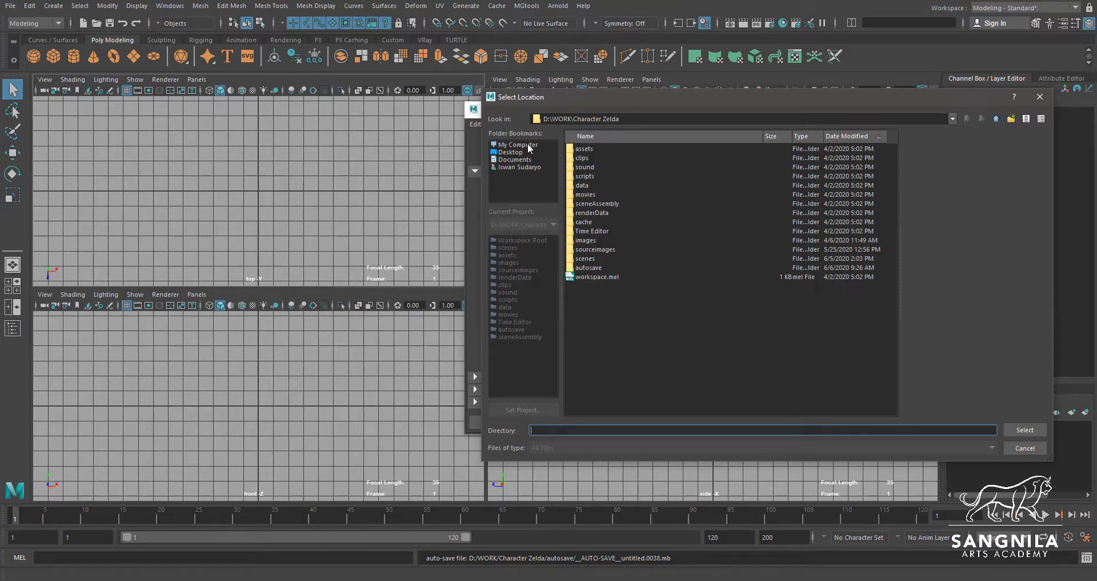
# Choose the WORK folder on the DATA (D:) drive as the new project's location, and discard the project setup
pyautogui.click(529, 146)
pyautogui.click(609, 160)
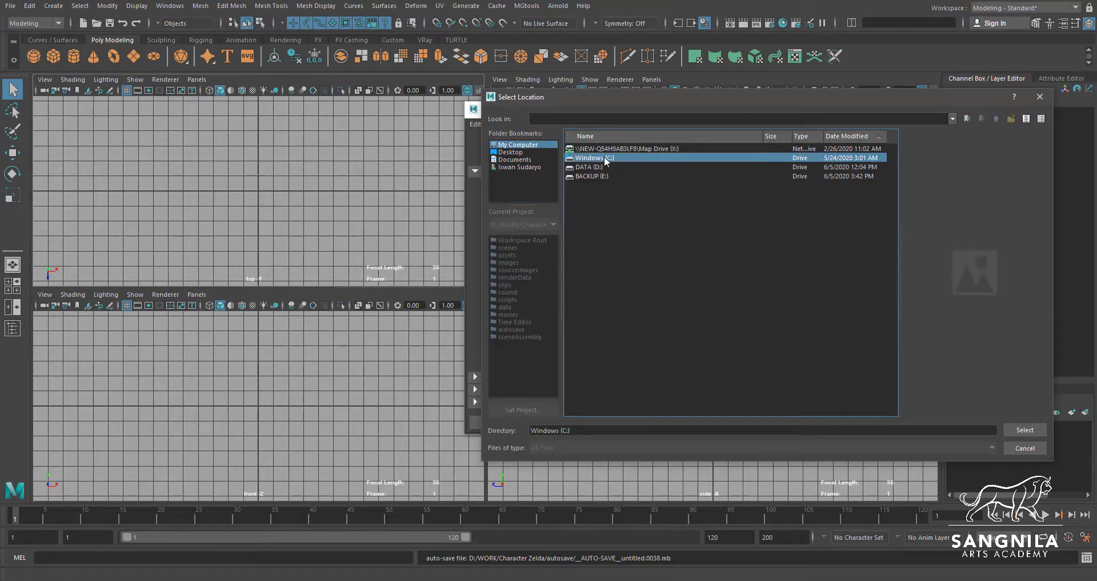
pyautogui.click(593, 167)
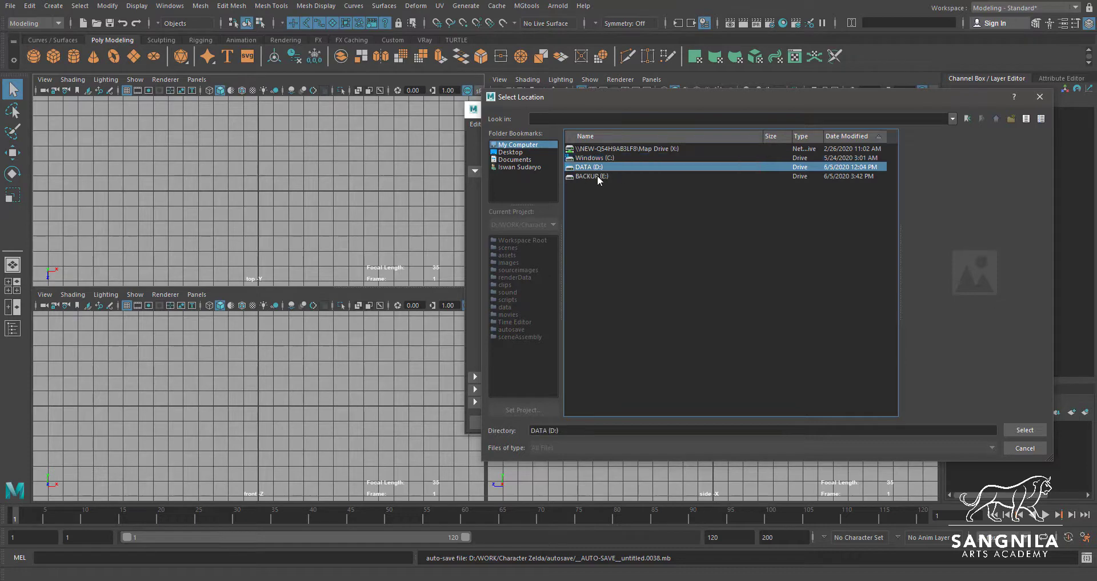
pyautogui.click(597, 176)
pyautogui.click(596, 167)
pyautogui.click(596, 159)
pyautogui.click(596, 166)
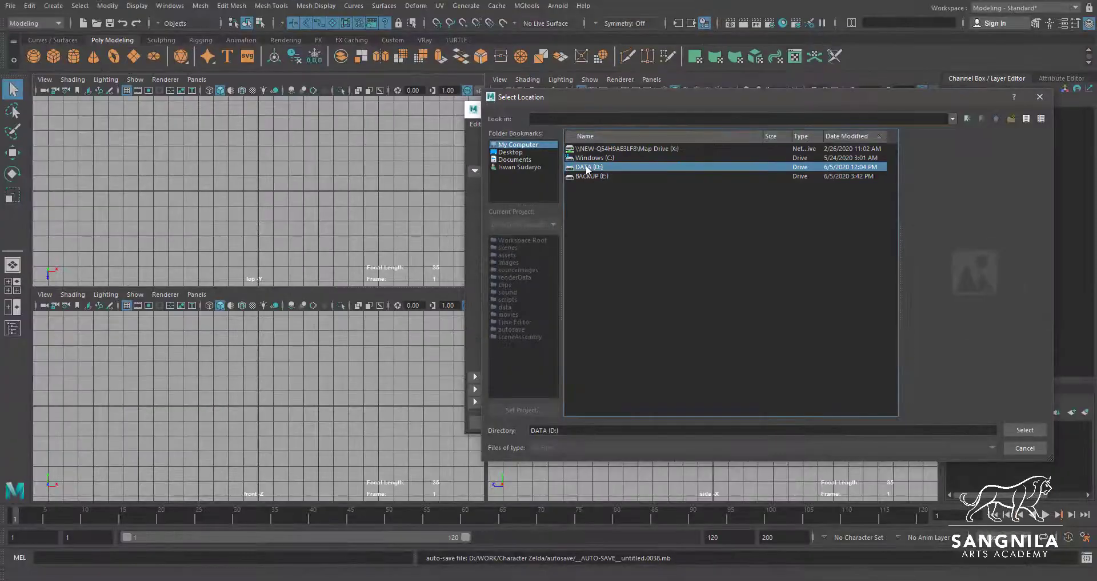
pyautogui.doubleClick(557, 155)
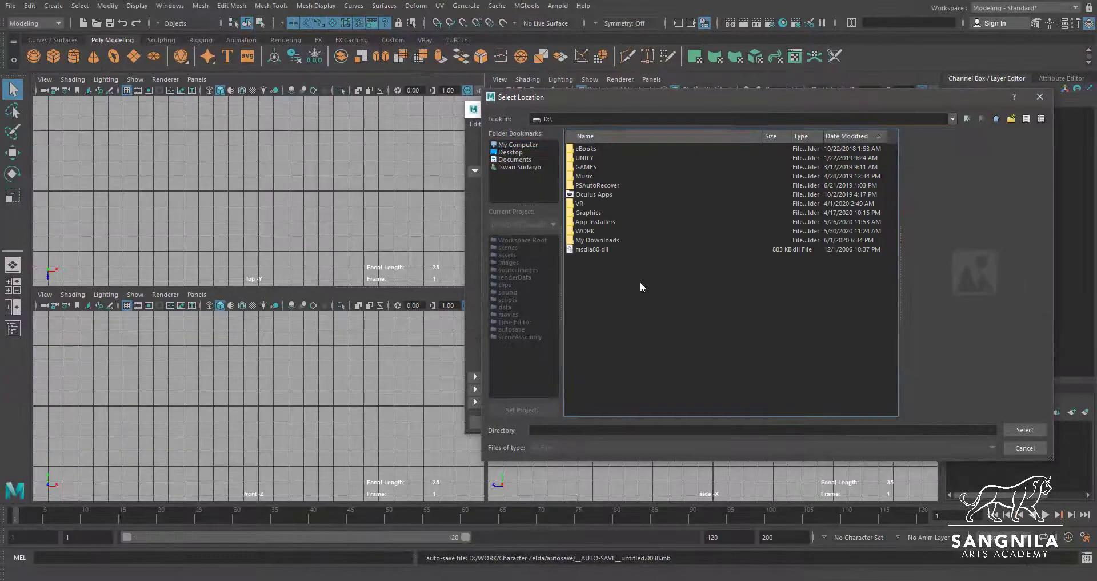
pyautogui.doubleClick(583, 231)
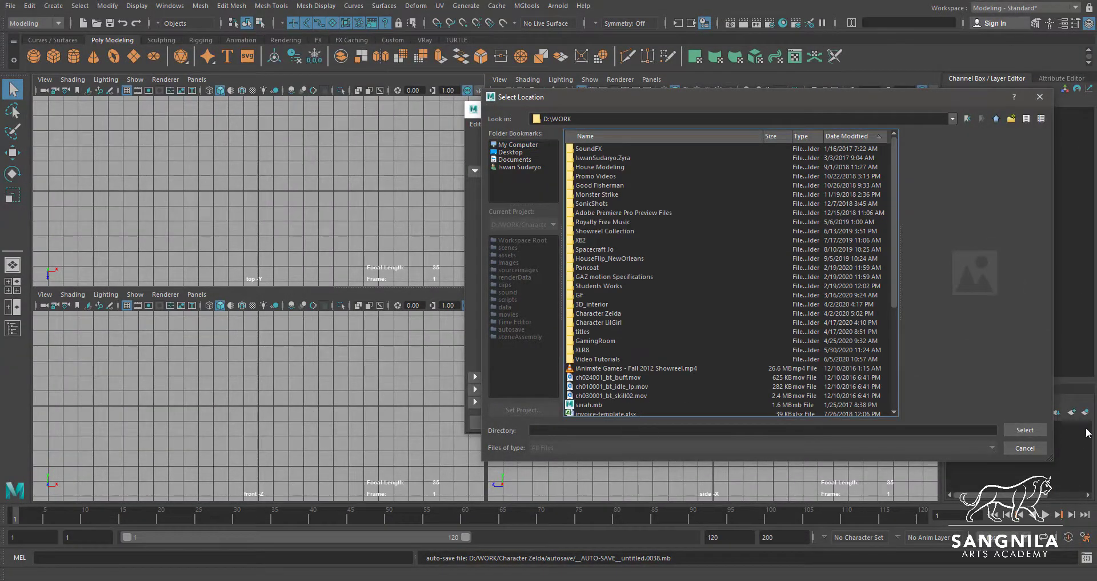
pyautogui.click(1041, 431)
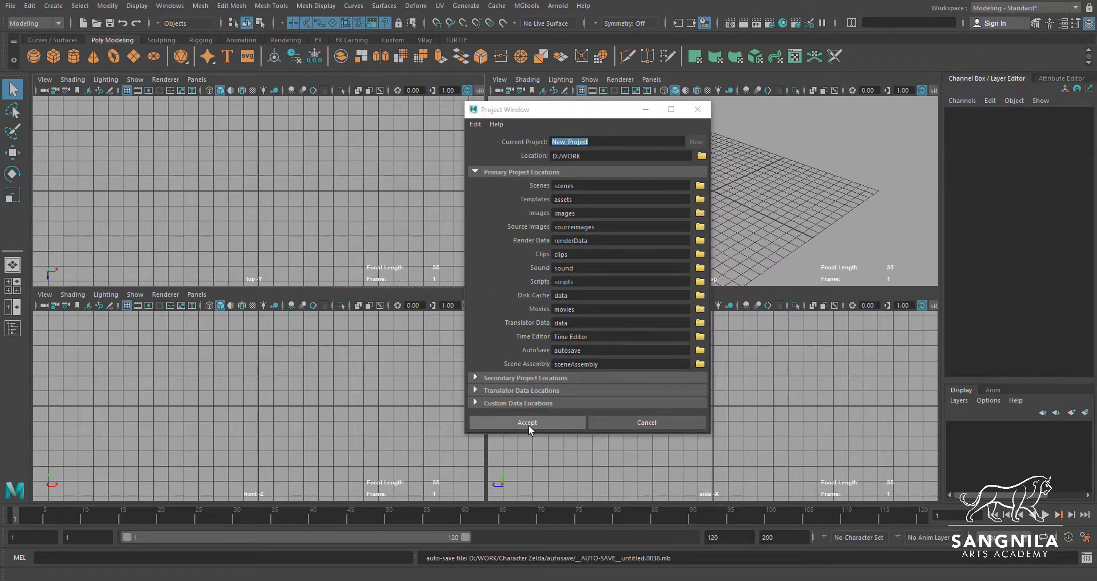
pyautogui.click(632, 424)
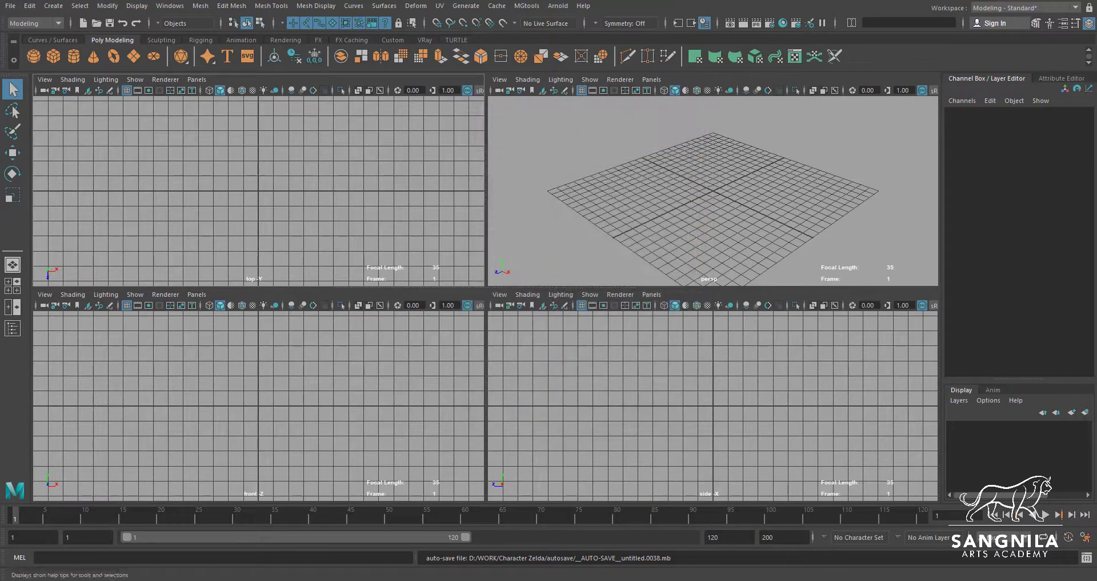
# Switch to File Explorer, open the sourceimages folder of the XLR8 project and view the ben10xlr8 reference image maximized
pyautogui.hotkey('alt', 'Tab')
pyautogui.scroll(-2, 475, 384)
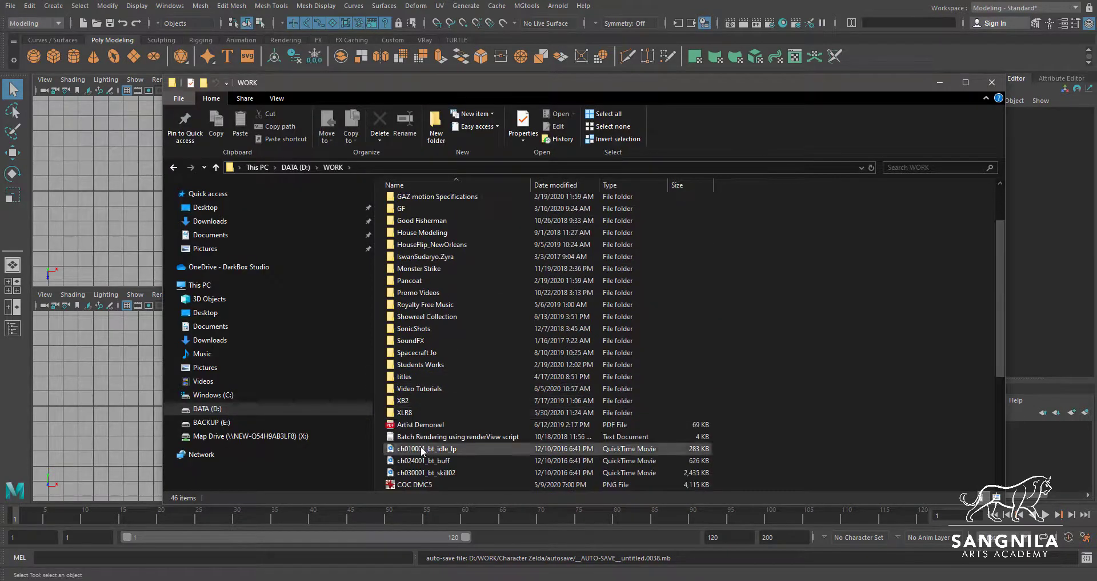
pyautogui.doubleClick(413, 413)
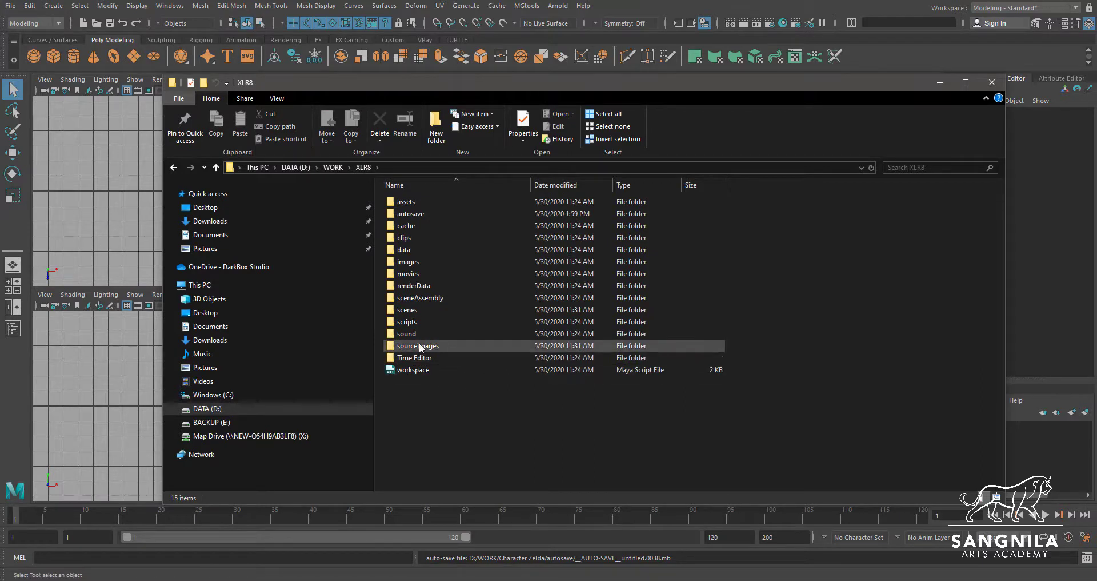
pyautogui.doubleClick(457, 347)
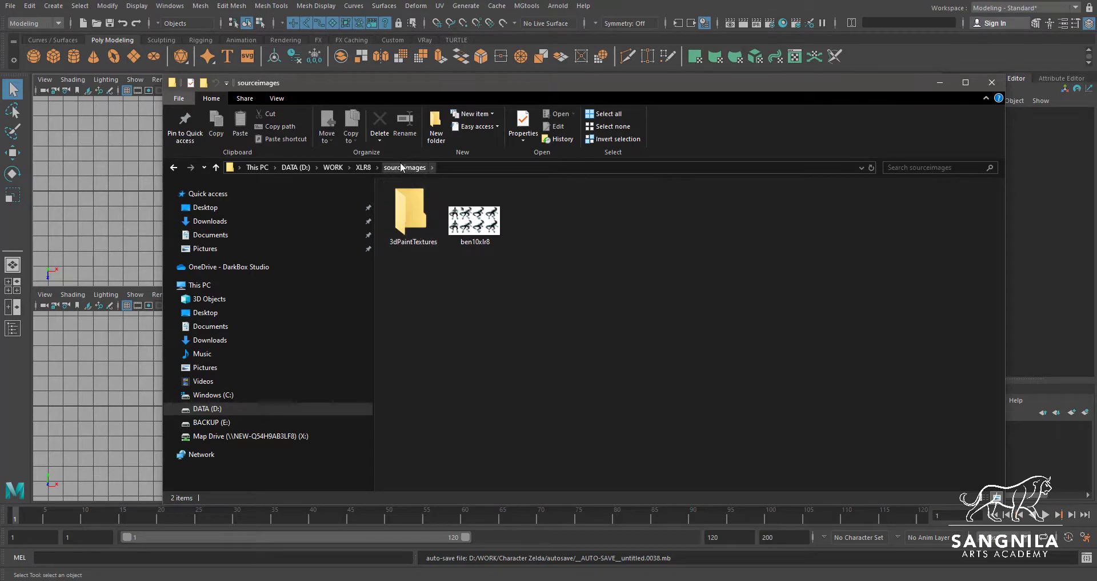
pyautogui.doubleClick(474, 220)
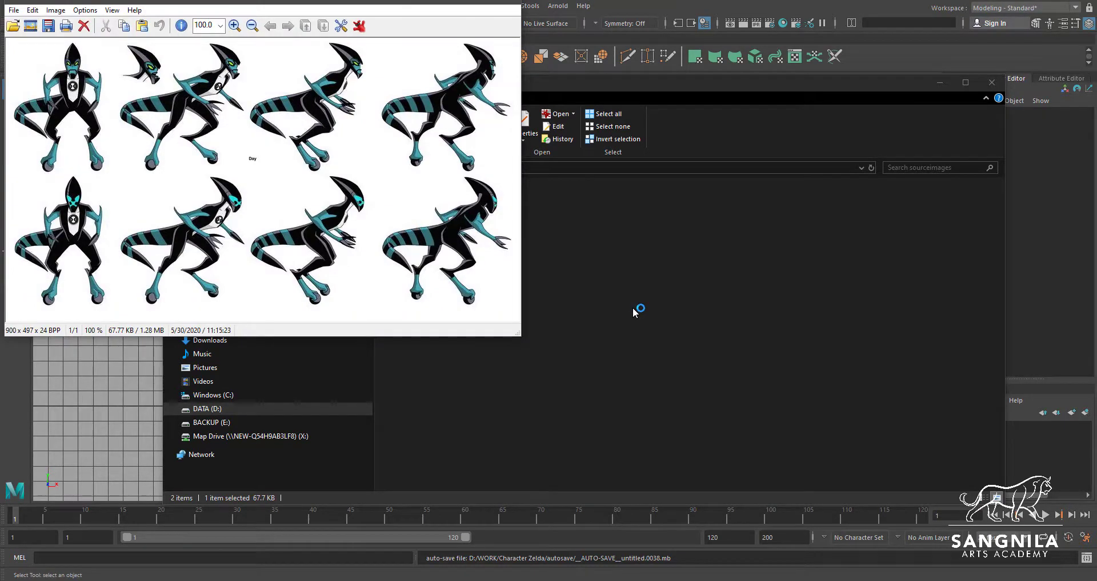
pyautogui.click(482, 2)
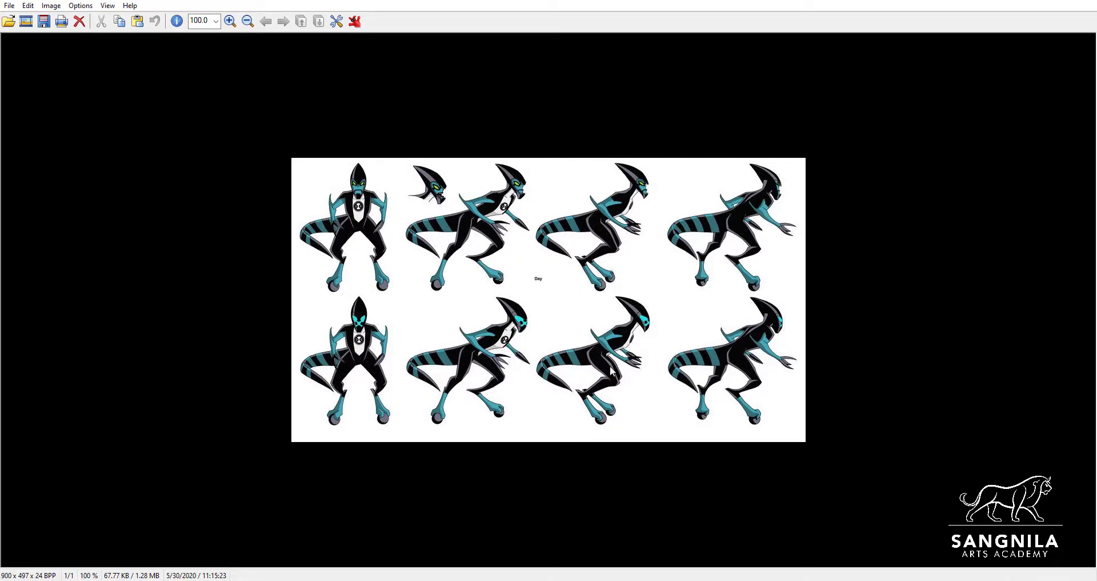
# Switch back to Maya and import ben10xlr8.jpg as an image plane in the front view
pyautogui.hotkey('alt', 'Tab')
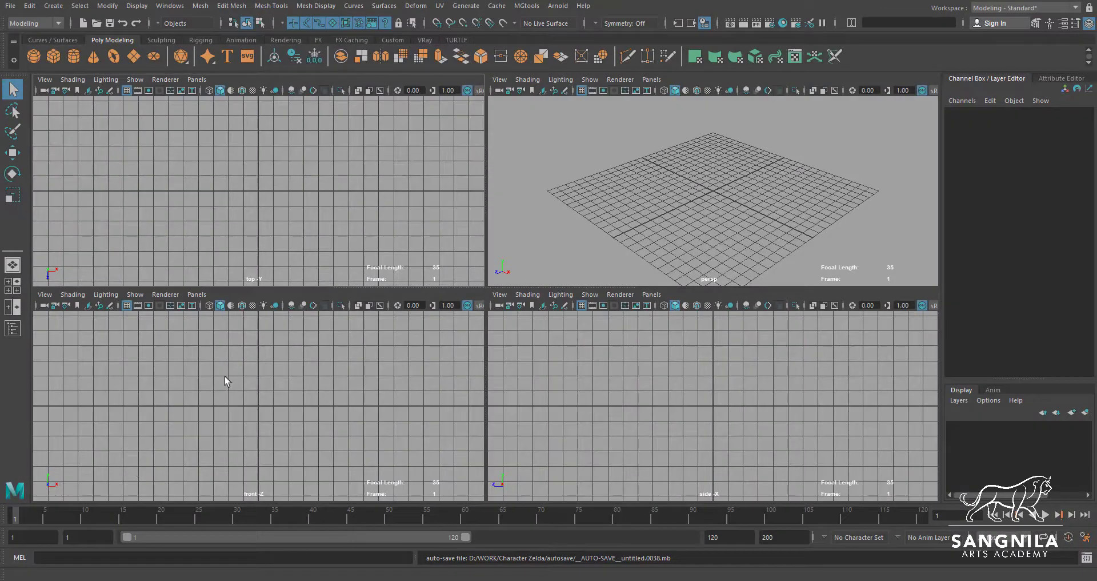
pyautogui.click(46, 296)
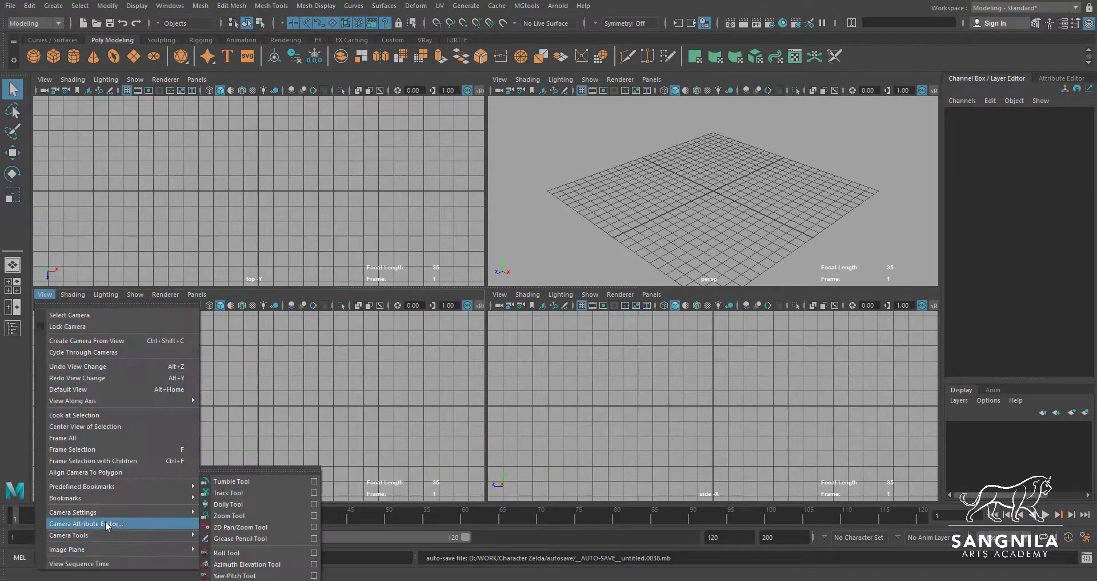
pyautogui.moveTo(104, 537)
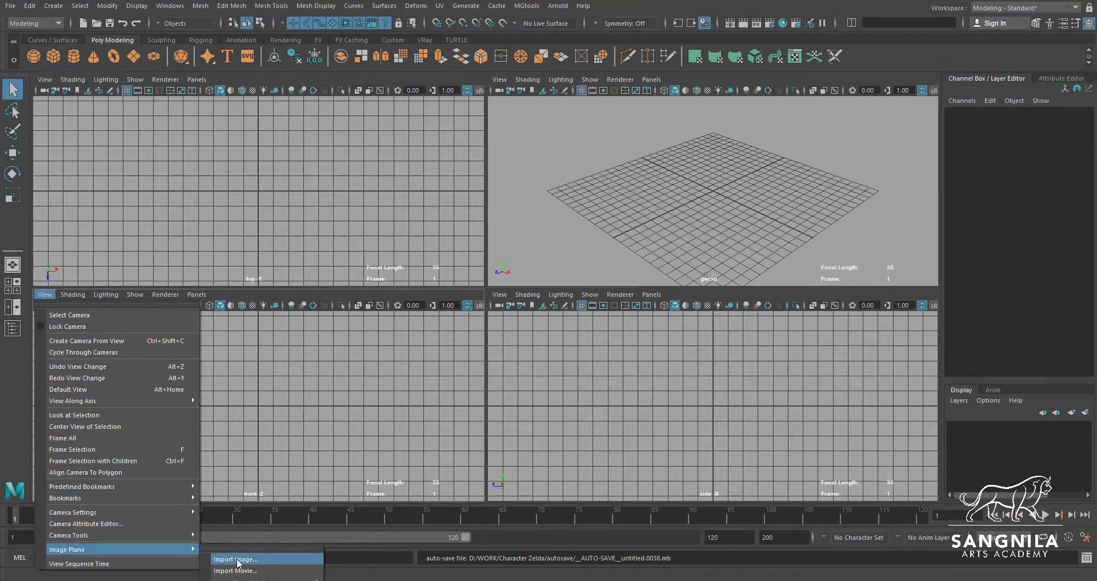
pyautogui.click(265, 560)
pyautogui.click(611, 159)
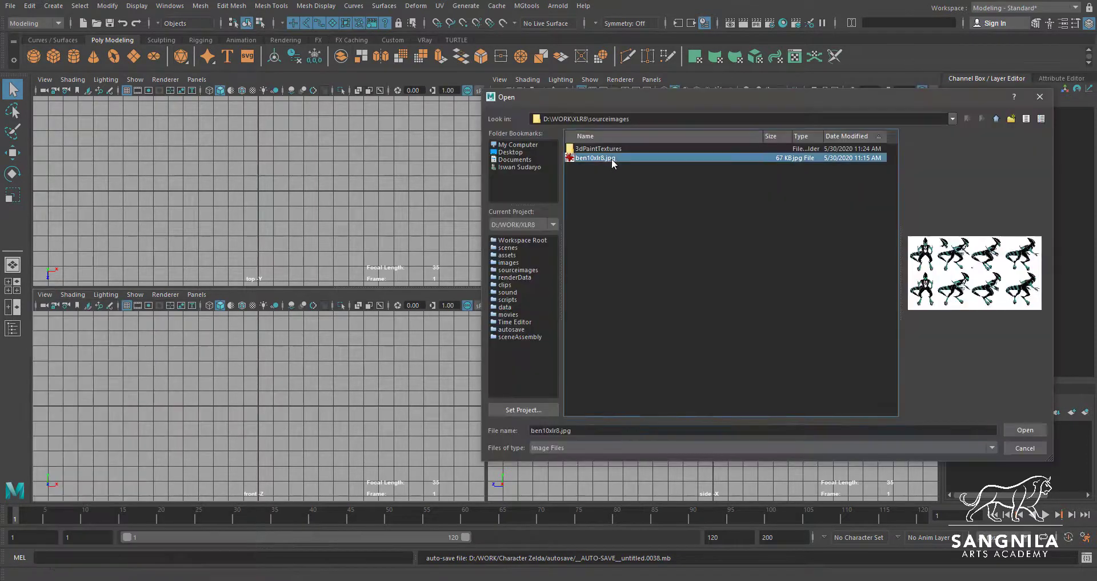
pyautogui.click(1024, 430)
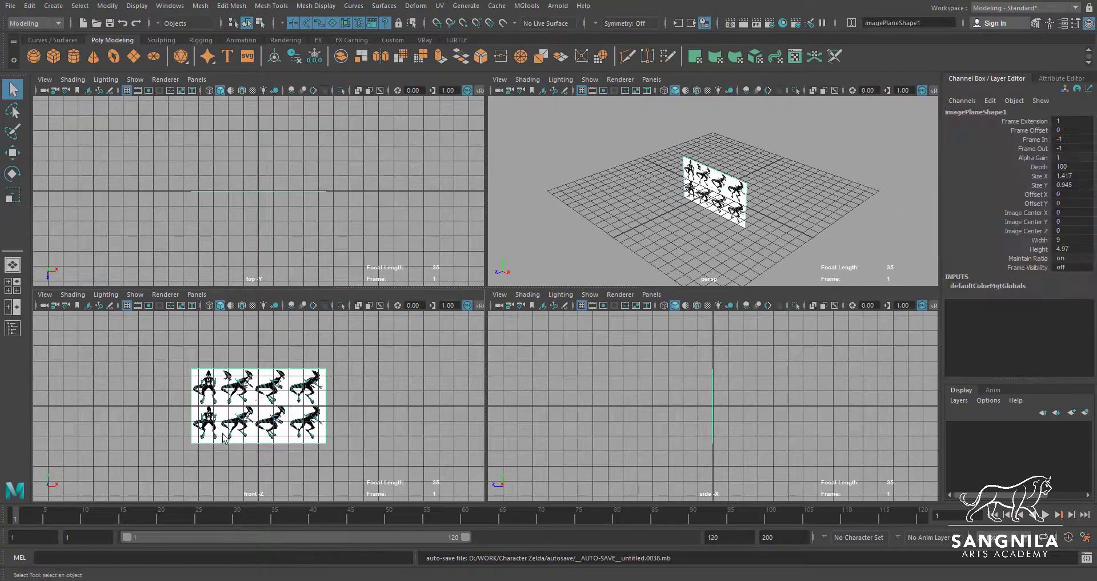
# Import ben10xlr8.jpg as an image plane in the side view as well
pyautogui.click(544, 306)
pyautogui.click(597, 159)
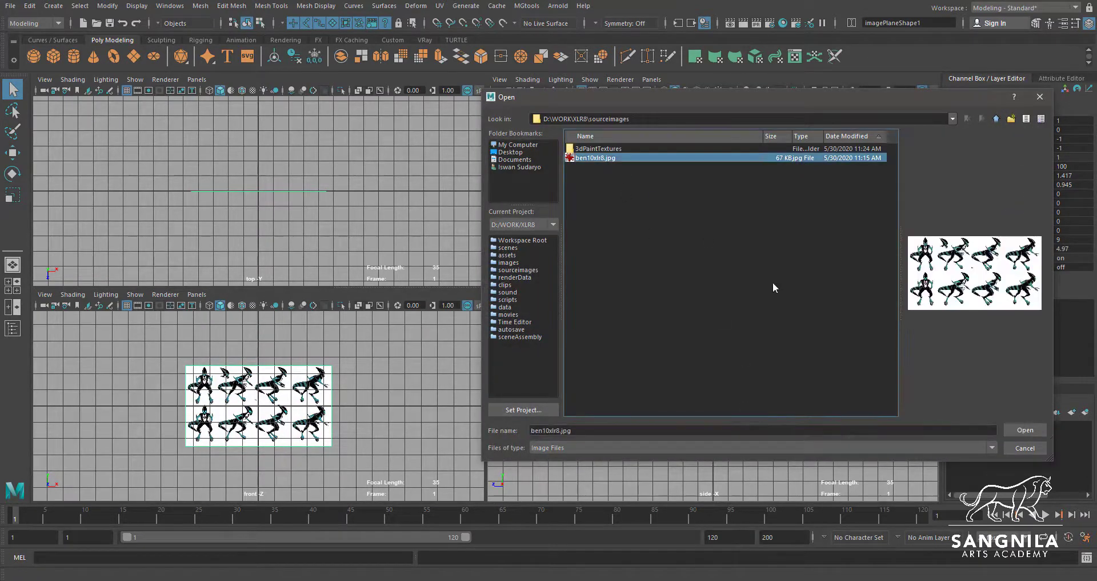
pyautogui.click(1024, 429)
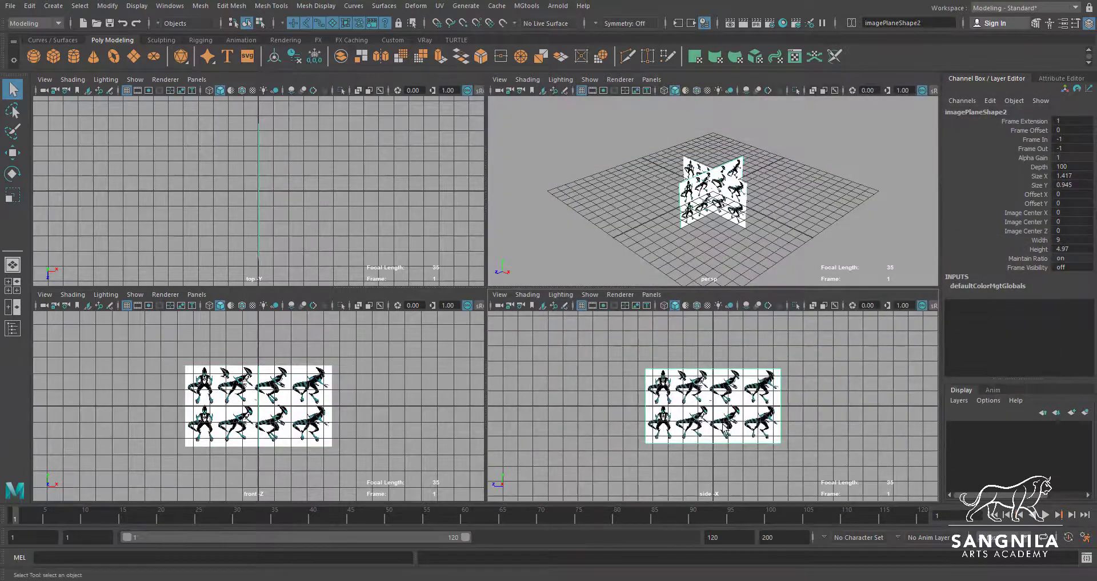
# Try to move the side image plane about 1.1 units in X and Y within the front view, and undo the move
pyautogui.keyDown('alt'); pyautogui.moveTo(229, 381); pyautogui.dragTo(503, 437, button='right'); pyautogui.keyUp('alt')
pyautogui.keyDown('alt'); pyautogui.moveTo(145, 457); pyautogui.dragTo(250, 409, button='middle'); pyautogui.keyUp('alt')
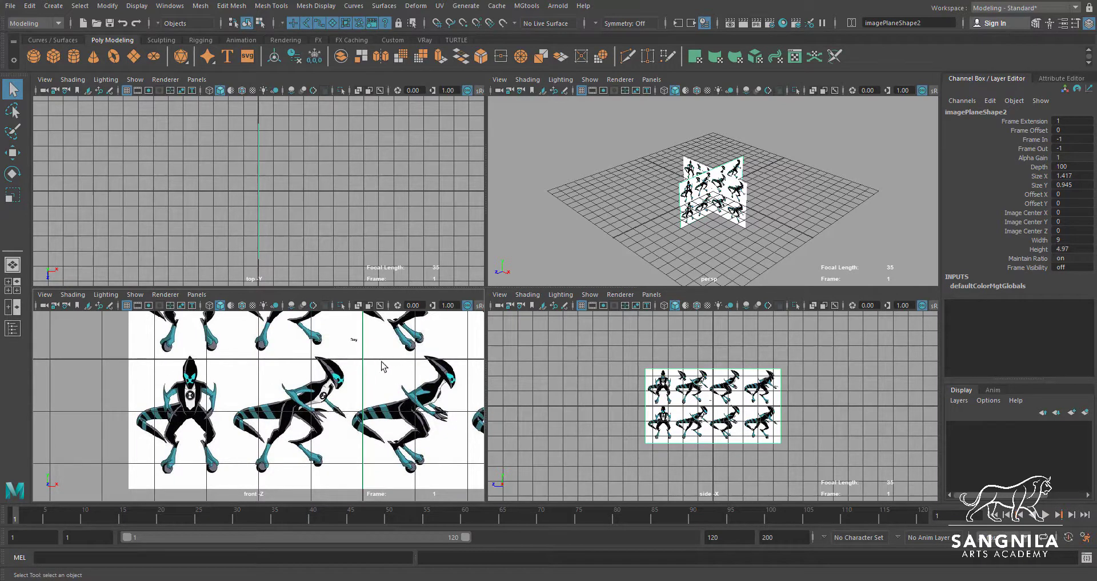
pyautogui.keyDown('alt'); pyautogui.moveTo(397, 390); pyautogui.dragTo(329, 406, button='middle'); pyautogui.keyUp('alt')
pyautogui.press('w')
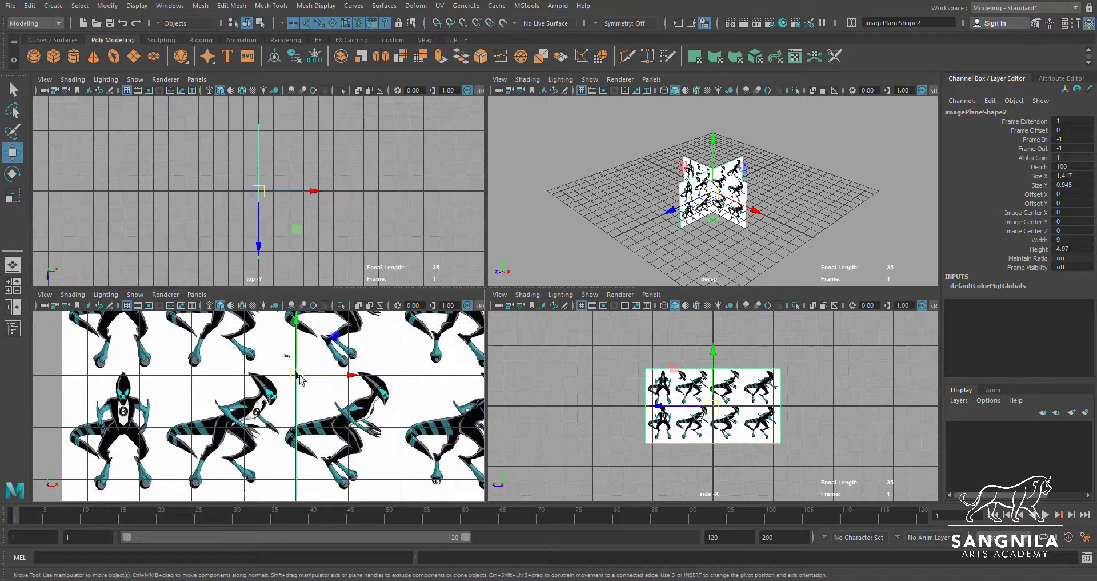
pyautogui.moveTo(300, 379); pyautogui.dragTo(358, 321)
pyautogui.hotkey('ctrl', 'z')
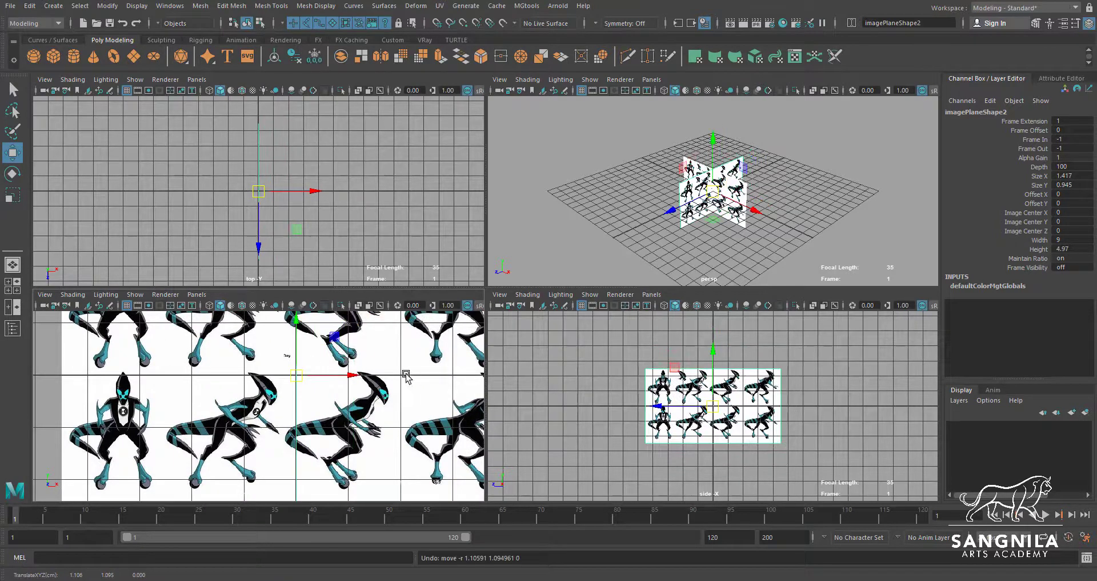
# Select the front image plane, try to move it about 1.95 units in X and 1.35 in Y, and undo the move
pyautogui.click(71, 366)
pyautogui.moveTo(297, 374); pyautogui.dragTo(399, 308)
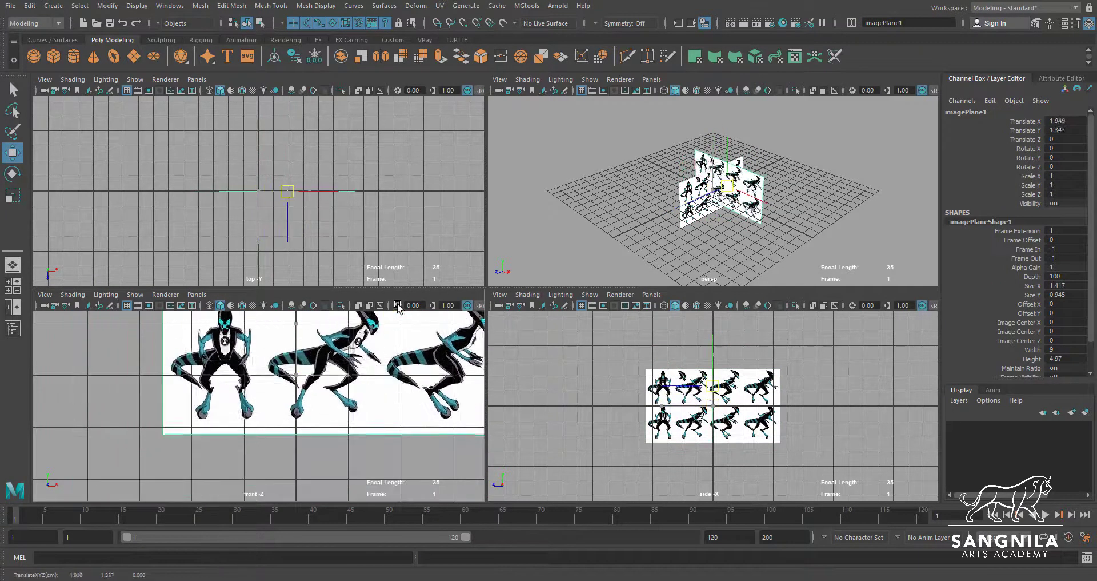
pyautogui.hotkey('ctrl', 'z')
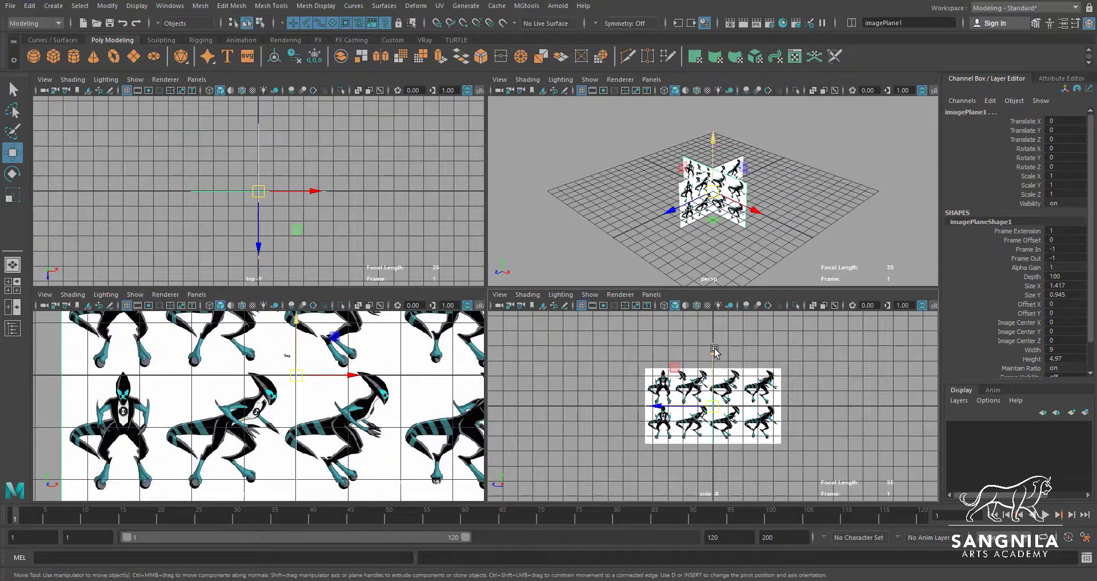
# Raise both image planes together to about 2.17 in Translate Y so the lower figures' feet rest on the ground line
pyautogui.moveTo(714, 351); pyautogui.dragTo(714, 318)
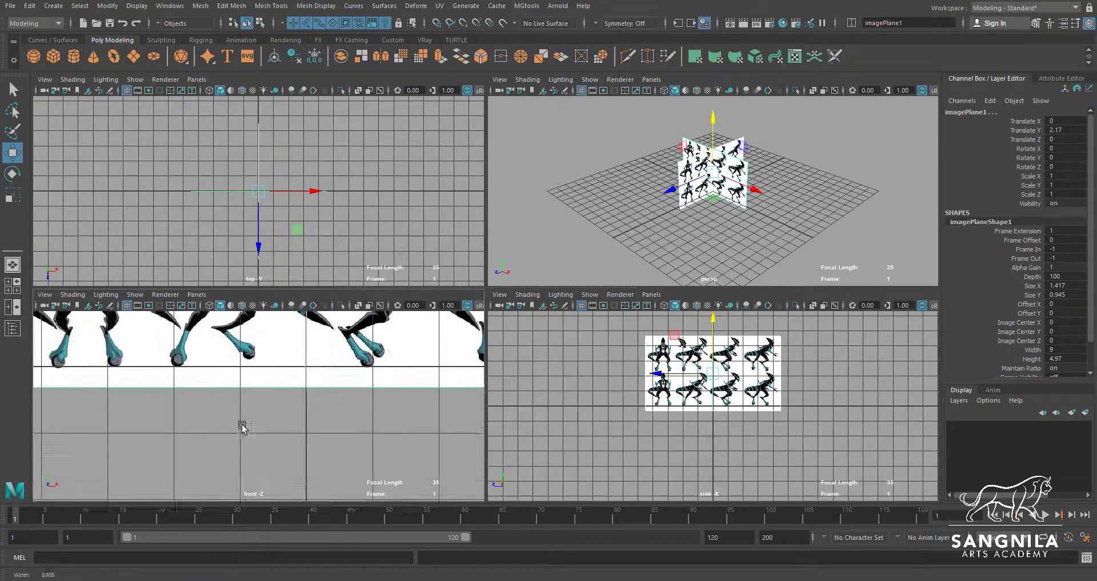
pyautogui.keyDown('alt'); pyautogui.moveTo(242, 425); pyautogui.dragTo(292, 468, button='middle'); pyautogui.keyUp('alt')
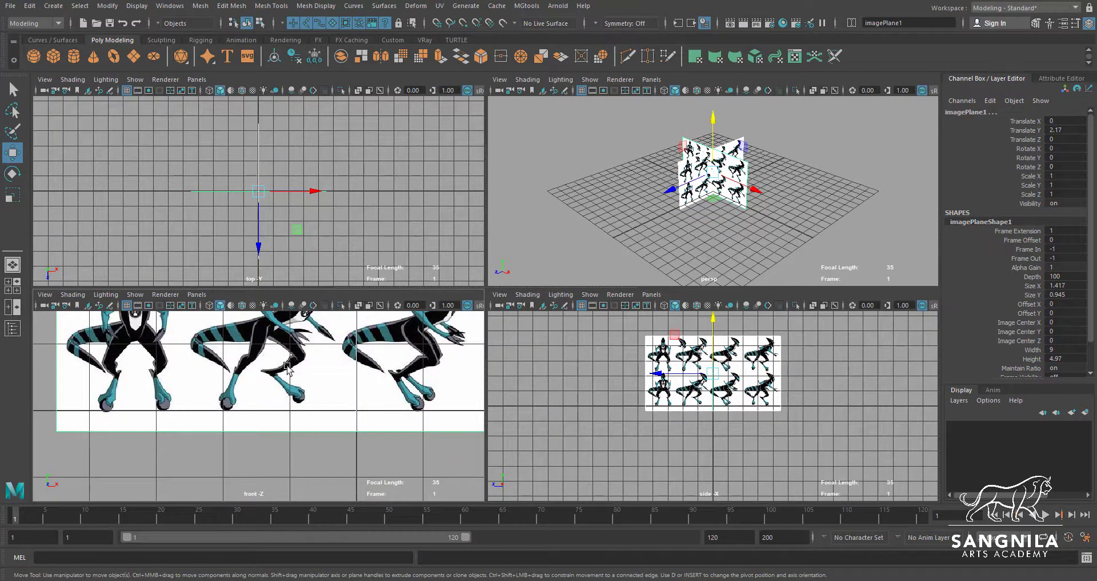
pyautogui.keyDown('alt'); pyautogui.moveTo(340, 355); pyautogui.dragTo(335, 419, button='middle'); pyautogui.keyUp('alt')
# Shift only the front image plane to about 3.295 in Translate X, centring the lower front-facing figure on the vertical axis
pyautogui.keyDown('alt'); pyautogui.moveTo(334, 419); pyautogui.dragTo(312, 375, button='right'); pyautogui.keyUp('alt')
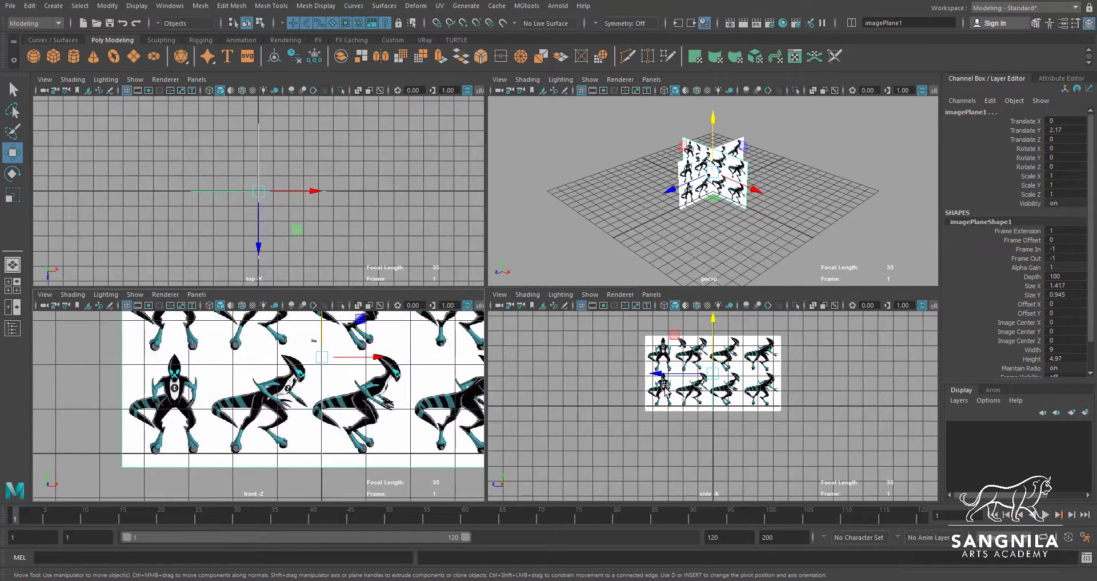
pyautogui.moveTo(103, 365); pyautogui.dragTo(144, 393)
pyautogui.moveTo(378, 361); pyautogui.dragTo(521, 365)
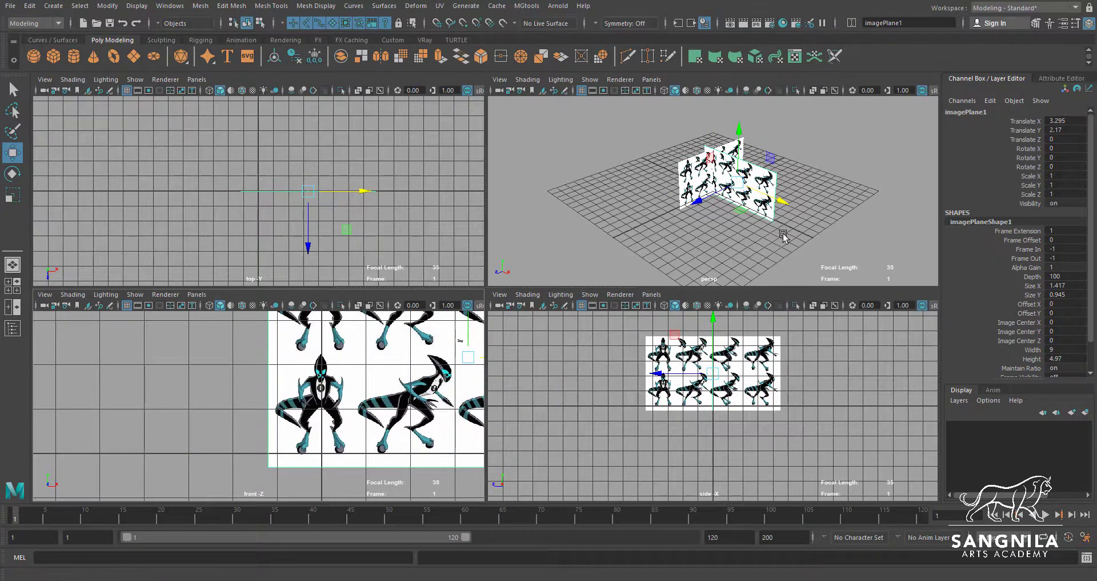
# Shift only the side image plane to about 0.918 in Translate Z, centring the third lower figure on the vertical axis
pyautogui.moveTo(794, 364); pyautogui.dragTo(767, 381)
pyautogui.scroll(5, 828, 417)
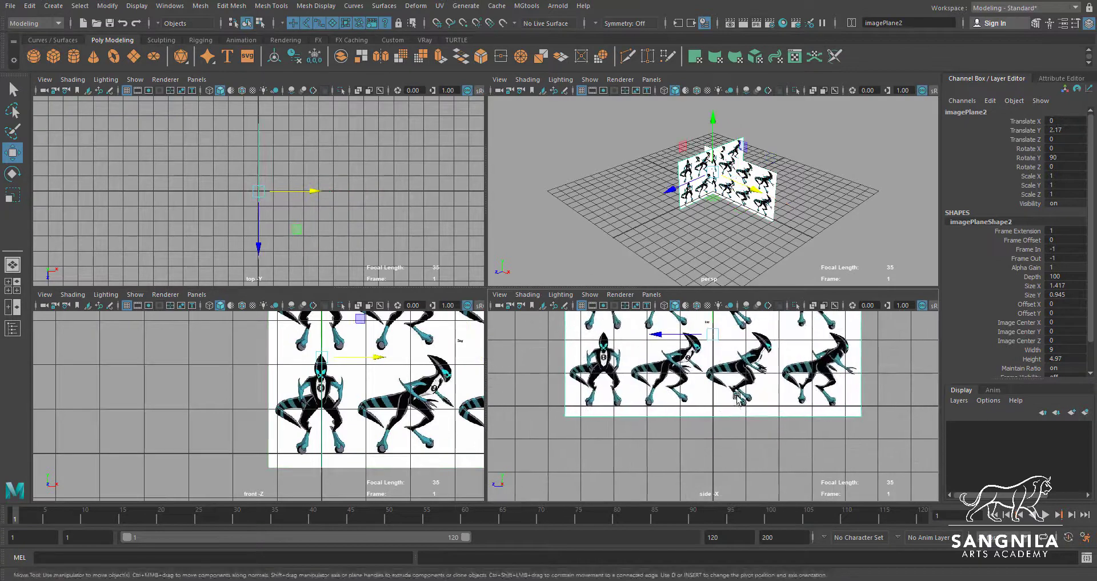
pyautogui.keyDown('alt'); pyautogui.moveTo(737, 395); pyautogui.dragTo(719, 449, button='middle'); pyautogui.keyUp('alt')
pyautogui.moveTo(641, 391); pyautogui.dragTo(613, 394)
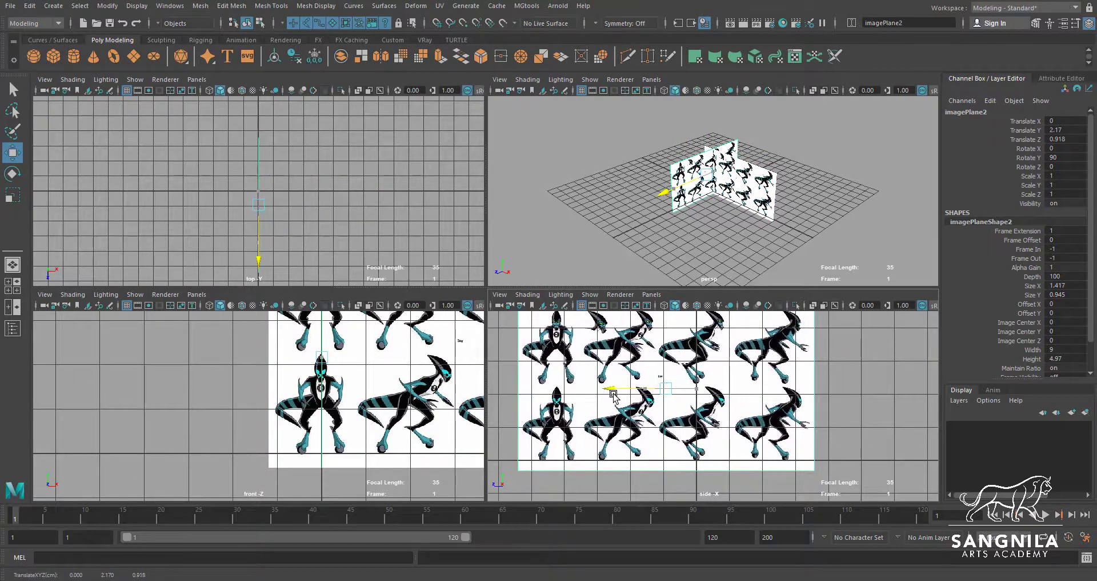
pyautogui.keyDown('alt'); pyautogui.moveTo(775, 166); pyautogui.dragTo(753, 205); pyautogui.keyUp('alt')
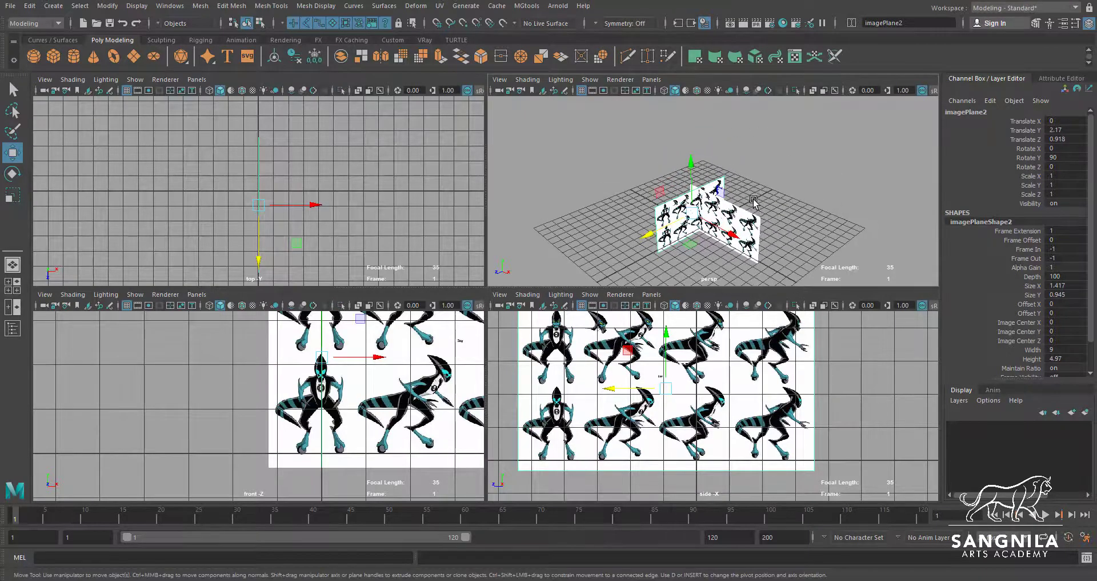
# In the perspective view, select both image planes and scale them up uniformly to about 4.168
pyautogui.press('space')
pyautogui.keyDown('alt'); pyautogui.moveTo(689, 330); pyautogui.dragTo(663, 248); pyautogui.keyUp('alt')
pyautogui.click(554, 207)
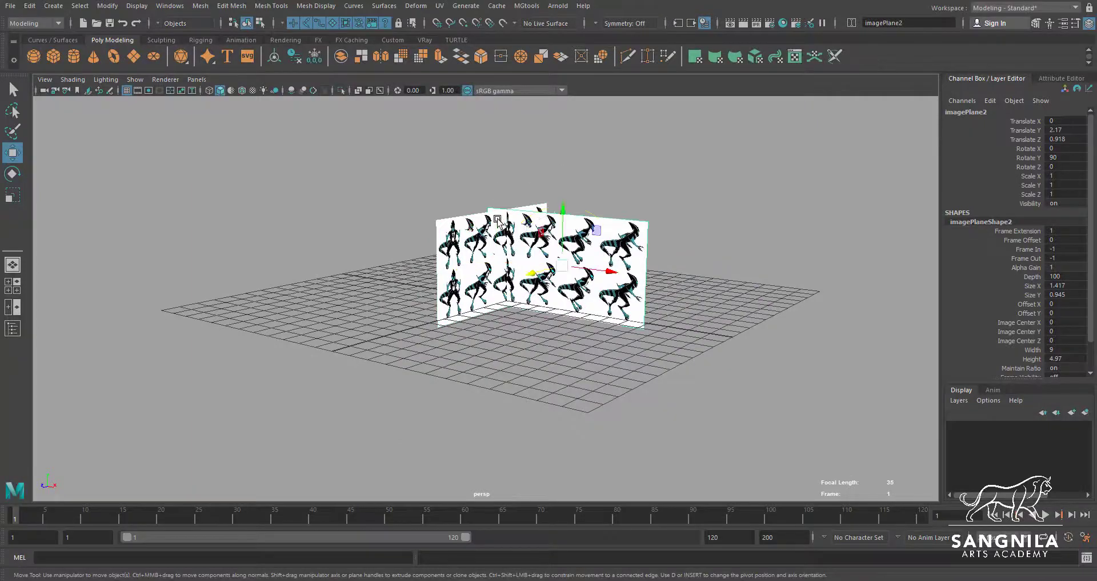
pyautogui.press('r')
pyautogui.moveTo(562, 265); pyautogui.dragTo(900, 417)
pyautogui.scroll(-5, 685, 343)
pyautogui.scroll(5, 576, 296)
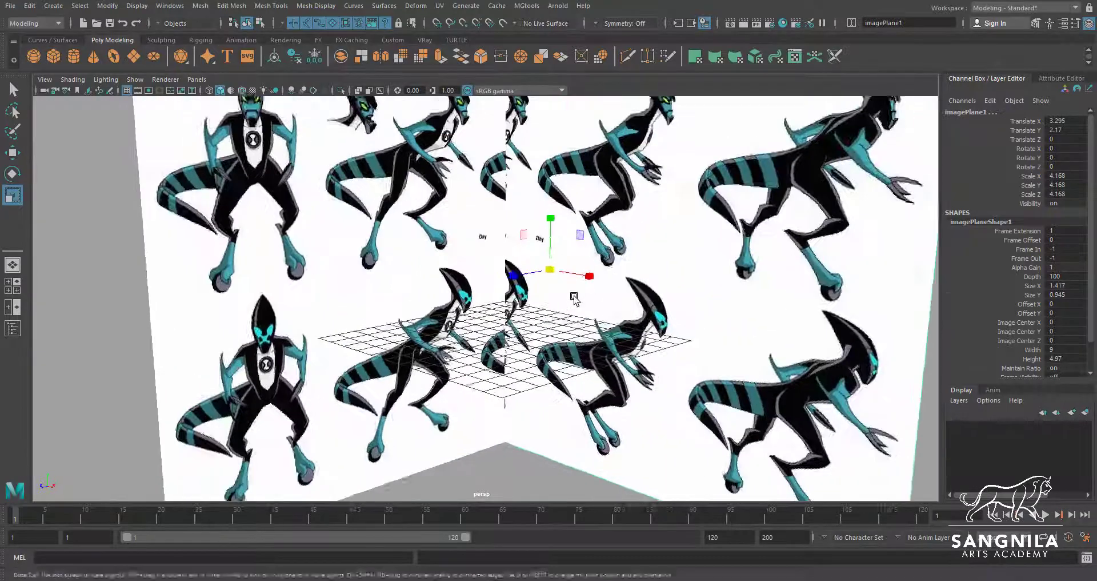
# Raise both enlarged image planes to about 9.095 in Translate Y so the lower figures' feet rest on the ground line
pyautogui.keyDown('alt'); pyautogui.moveTo(576, 297); pyautogui.dragTo(556, 288); pyautogui.keyUp('alt')
pyautogui.press('w')
pyautogui.moveTo(552, 222); pyautogui.dragTo(542, 88)
pyautogui.press('space')
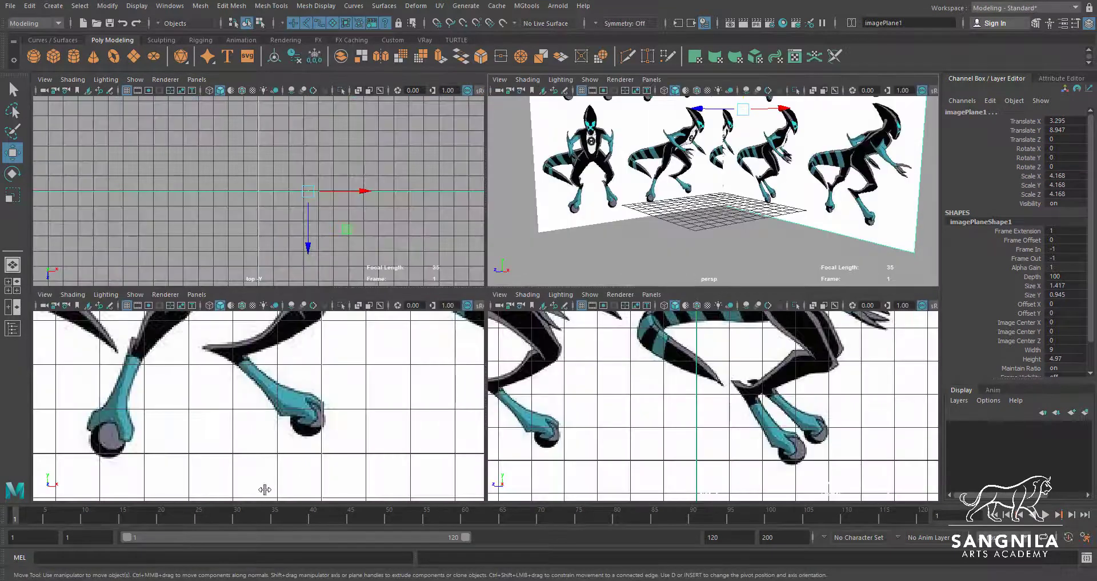
pyautogui.scroll(-10, 263, 470)
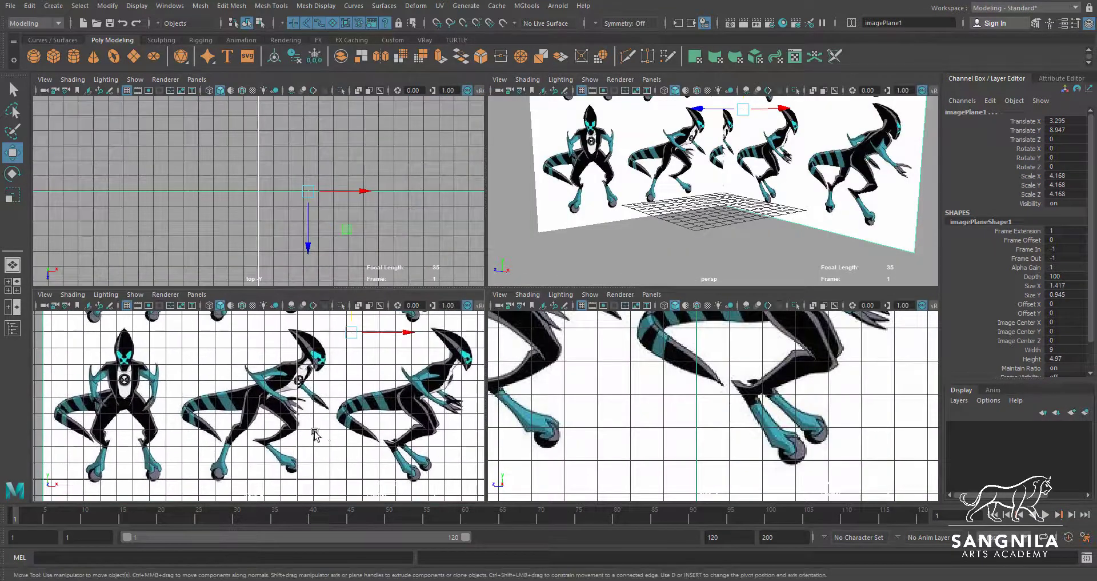
pyautogui.moveTo(347, 321); pyautogui.dragTo(347, 319)
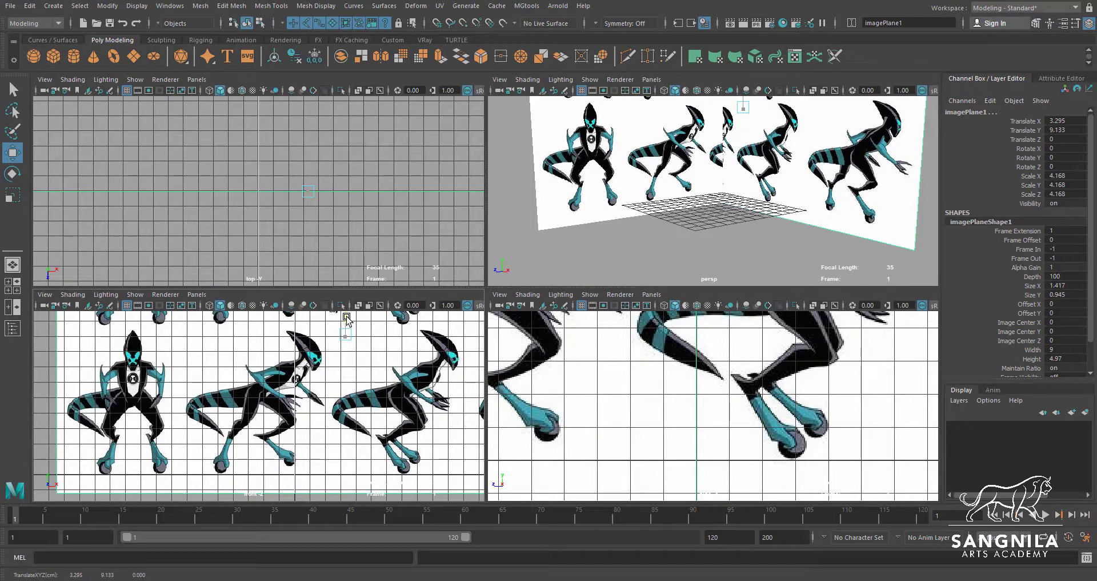
pyautogui.moveTo(344, 317); pyautogui.dragTo(345, 321)
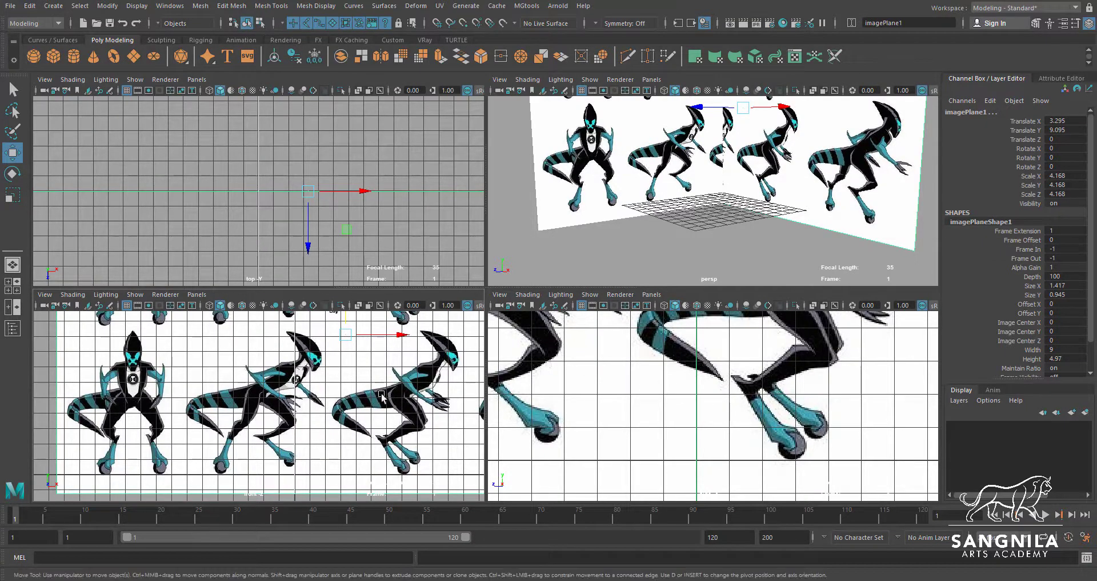
# Recentre the lower figures on the vertical axes: front image plane at about 13.809 in Translate X, side plane at about 3.793 in Translate Z
pyautogui.scroll(-3, 361, 374)
pyautogui.moveTo(369, 358); pyautogui.dragTo(476, 359)
pyautogui.scroll(-6, 859, 389)
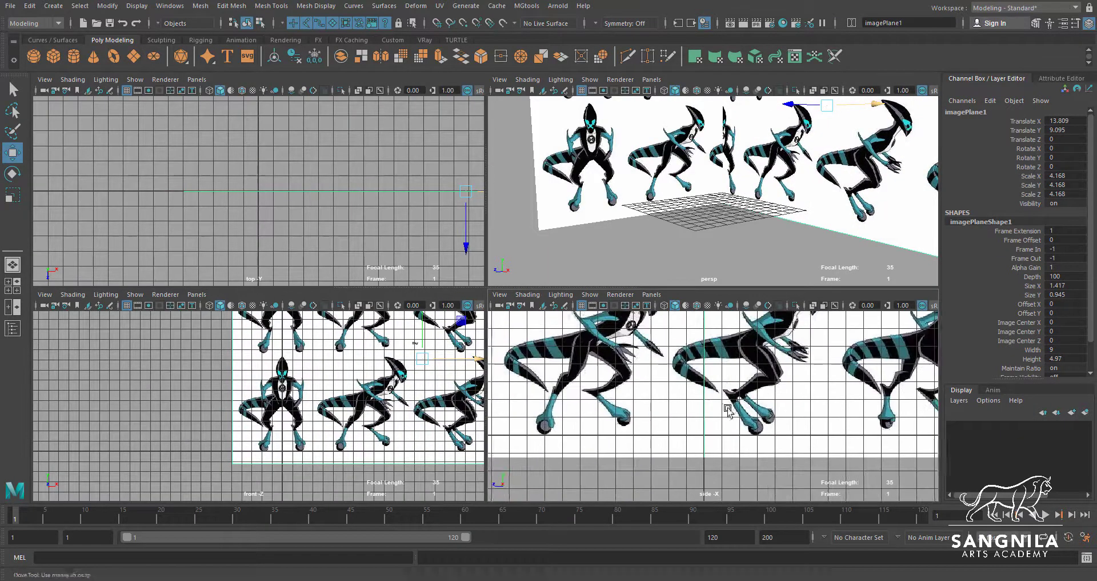
pyautogui.click(823, 394)
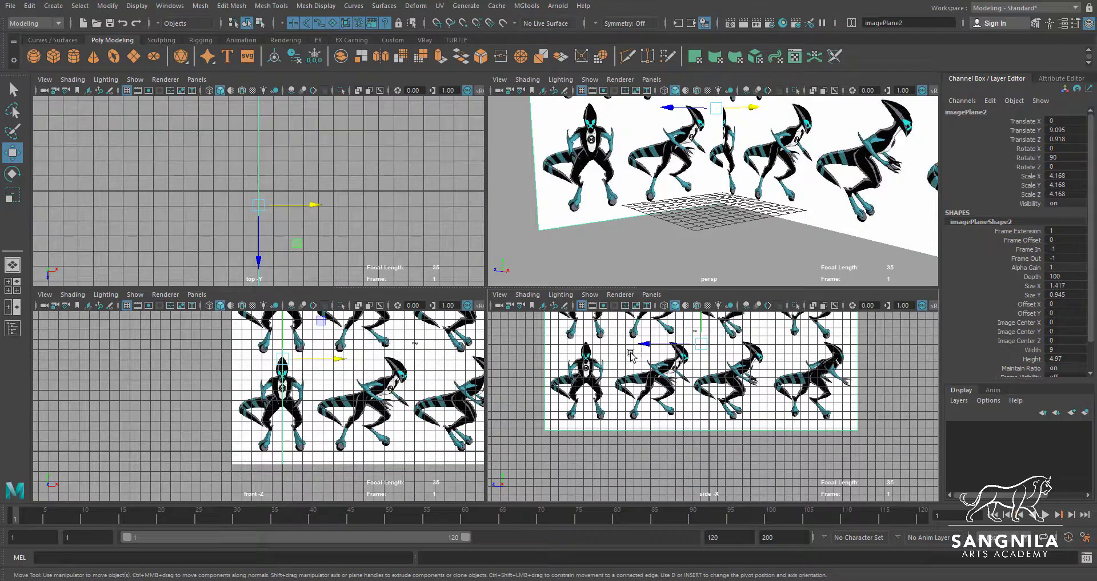
pyautogui.moveTo(633, 345); pyautogui.dragTo(626, 345)
pyautogui.scroll(3, 626, 429)
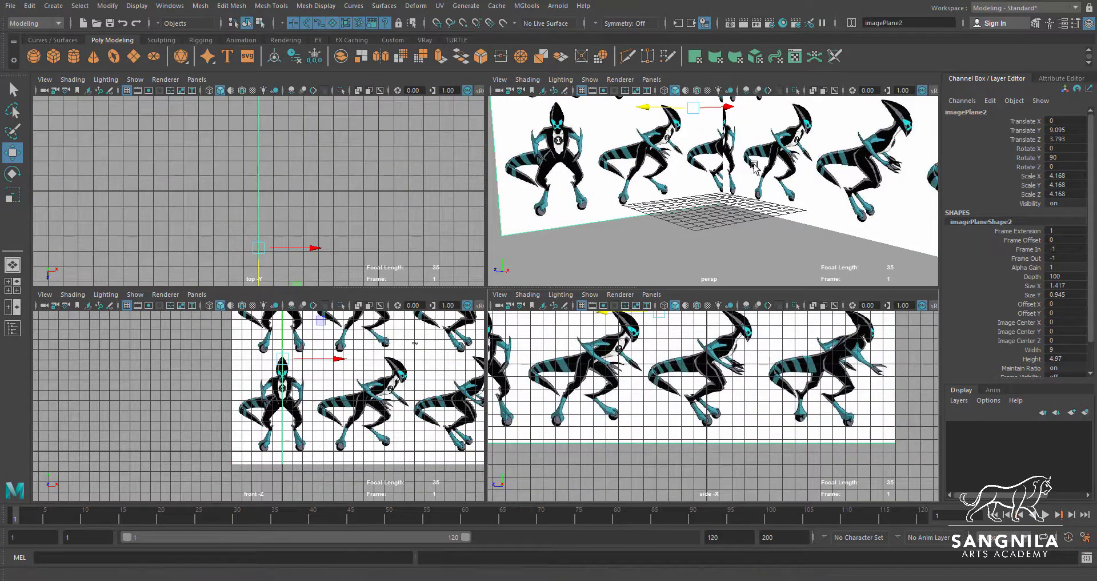
# Mirror the side image plane horizontally by setting its Scale X to -4.168
pyautogui.scroll(-5, 720, 246)
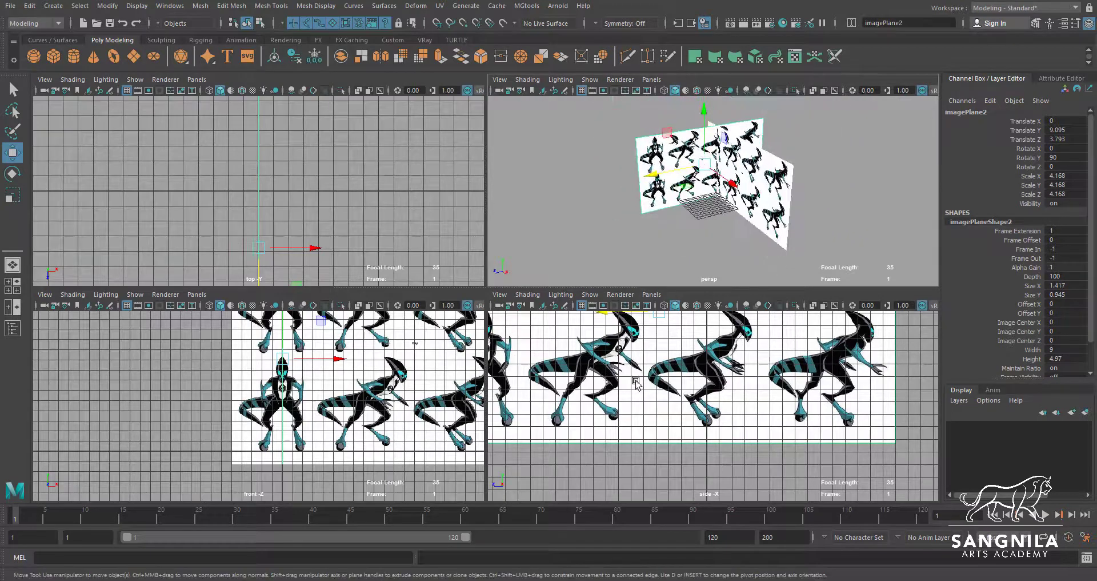
pyautogui.keyDown('alt'); pyautogui.moveTo(575, 228); pyautogui.dragTo(544, 252); pyautogui.keyUp('alt')
pyautogui.press('space')
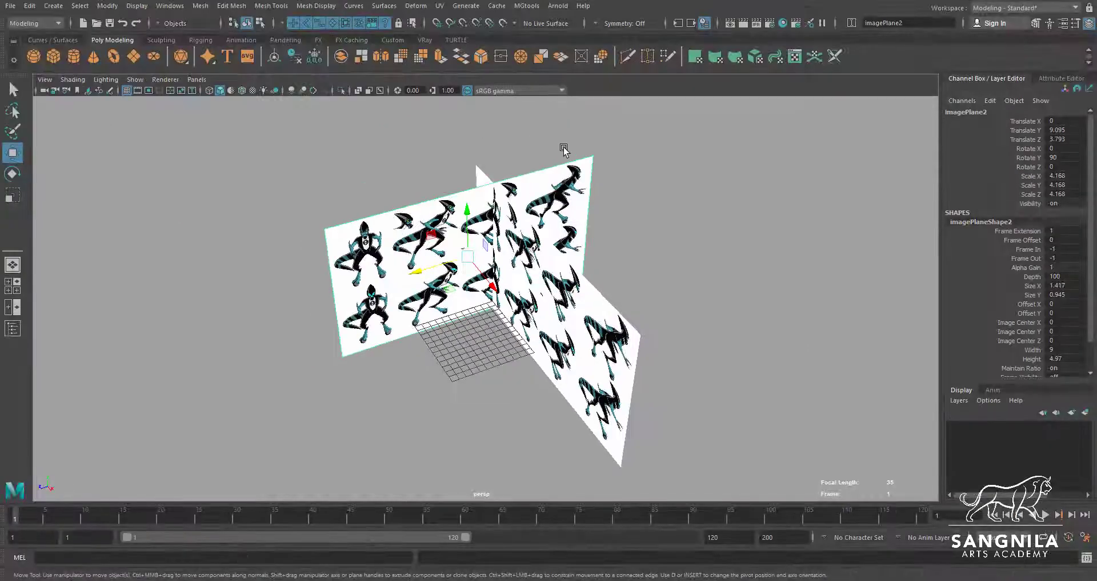
pyautogui.keyDown('alt'); pyautogui.moveTo(564, 150); pyautogui.dragTo(512, 250); pyautogui.keyUp('alt')
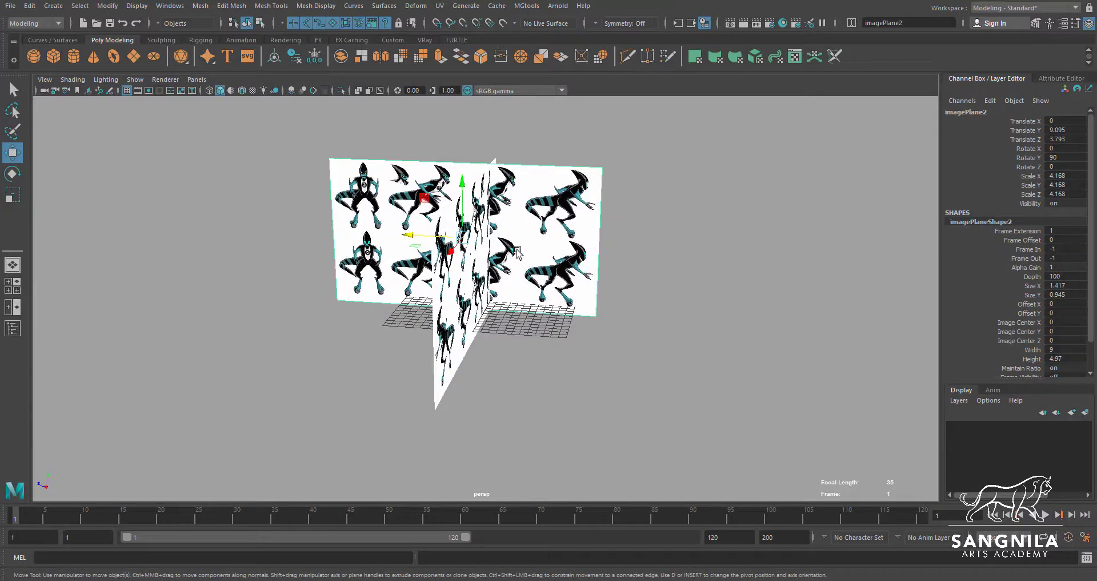
pyautogui.keyDown('alt'); pyautogui.moveTo(601, 262); pyautogui.dragTo(534, 259); pyautogui.keyUp('alt')
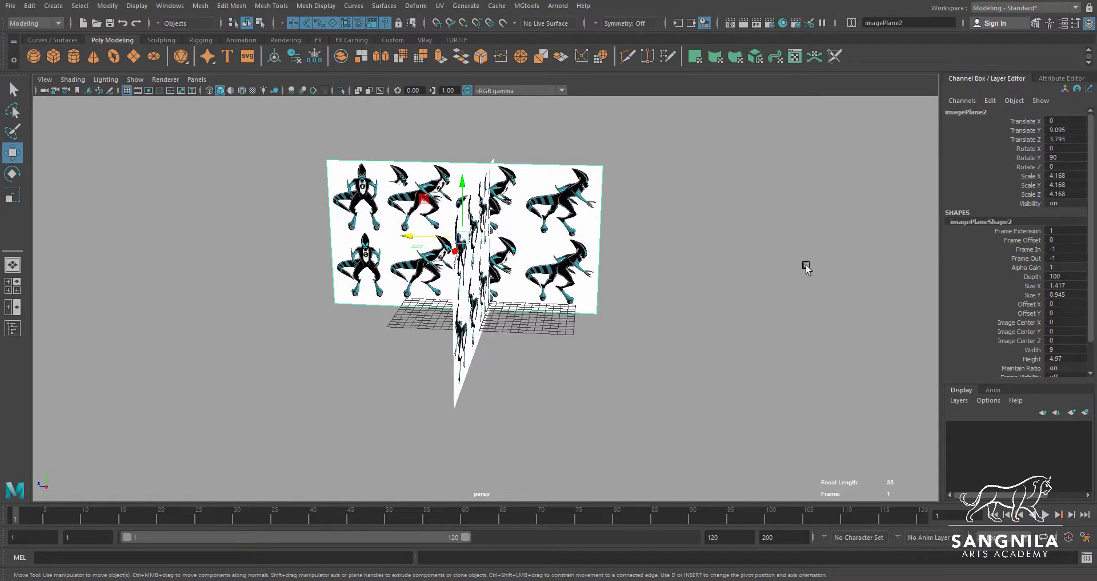
pyautogui.keyDown('alt'); pyautogui.moveTo(402, 292); pyautogui.dragTo(429, 292); pyautogui.keyUp('alt')
pyautogui.scroll(4, 429, 292)
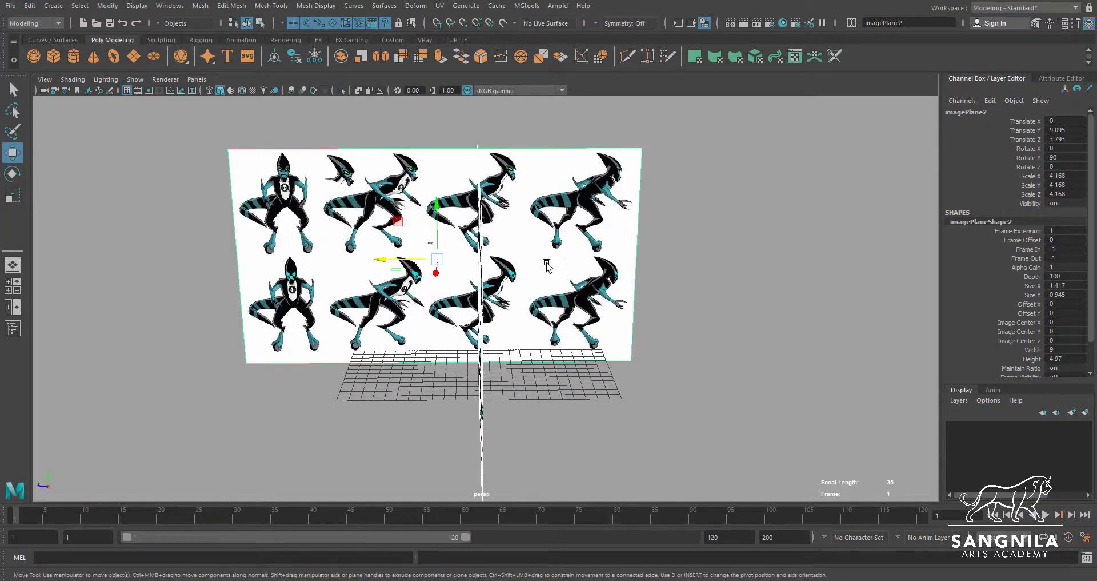
pyautogui.press('r')
pyautogui.click(490, 259)
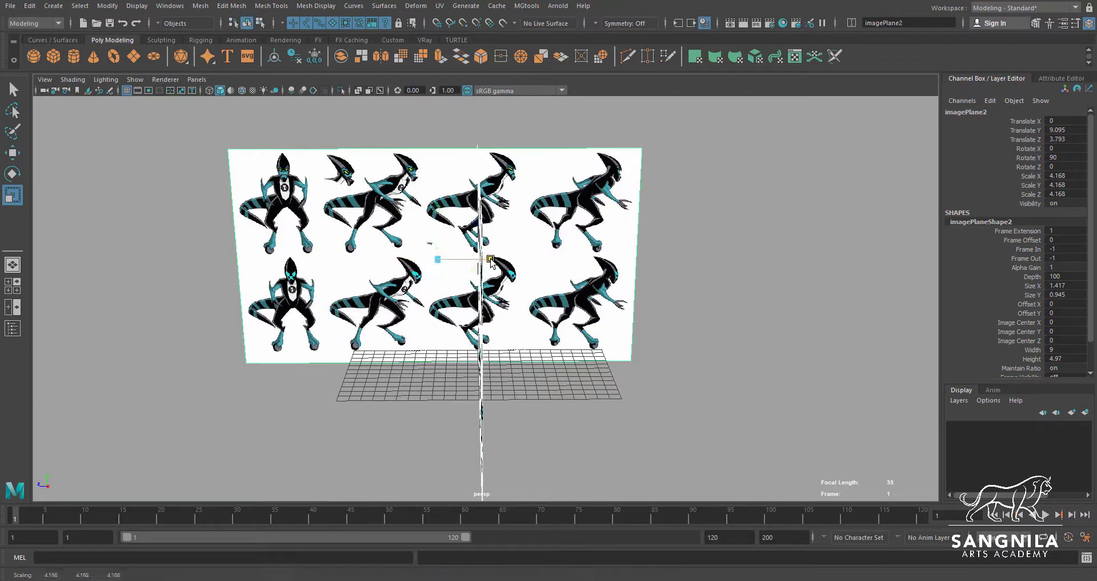
pyautogui.doubleClick(1051, 178)
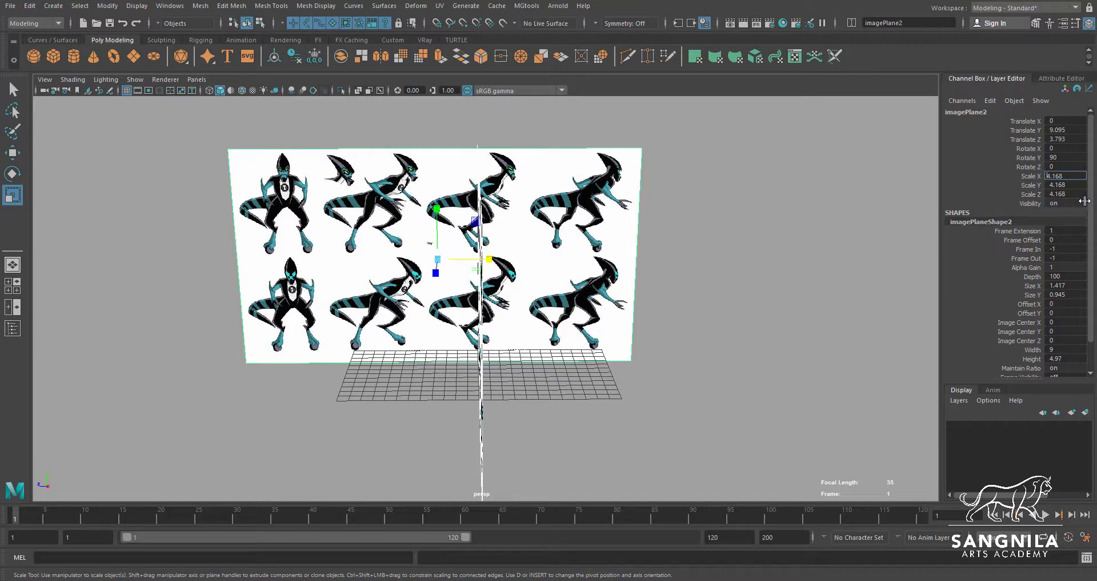
pyautogui.write('-')
pyautogui.press('Return')
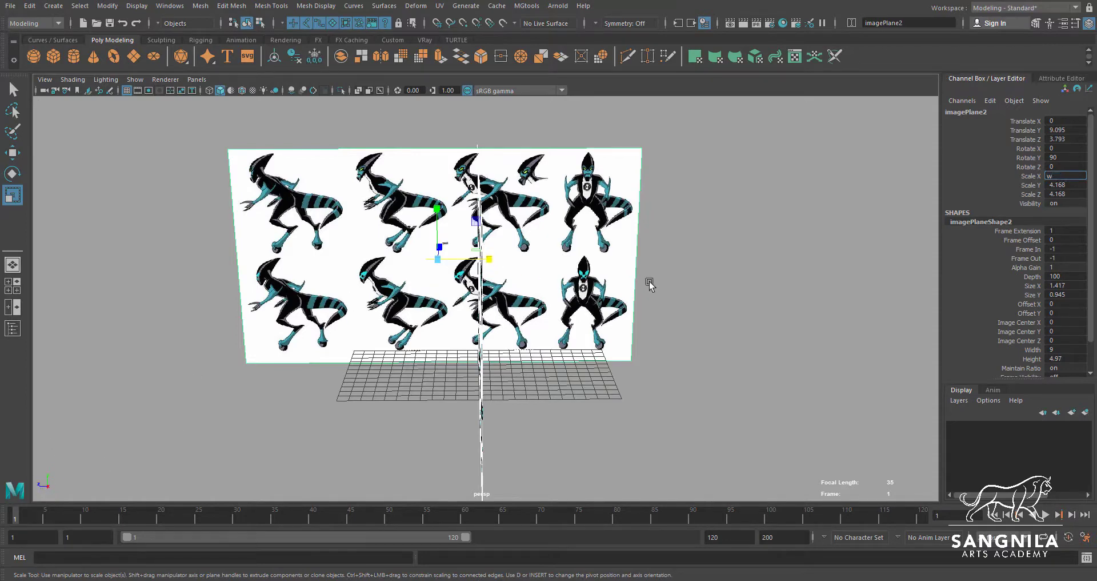
# Shift the mirrored side image plane to about -3.667 in Translate Z, and enlarge both planes to about 9.428 scale at 20.437 in Translate Y
pyautogui.keyDown('alt'); pyautogui.moveTo(650, 284); pyautogui.dragTo(636, 280, button='middle'); pyautogui.keyUp('alt')
pyautogui.press('w')
pyautogui.moveTo(395, 259); pyautogui.dragTo(462, 256)
pyautogui.keyDown('alt'); pyautogui.moveTo(492, 274); pyautogui.dragTo(446, 280, button='right'); pyautogui.keyUp('alt')
pyautogui.keyDown('alt'); pyautogui.moveTo(457, 286); pyautogui.dragTo(594, 257); pyautogui.keyUp('alt')
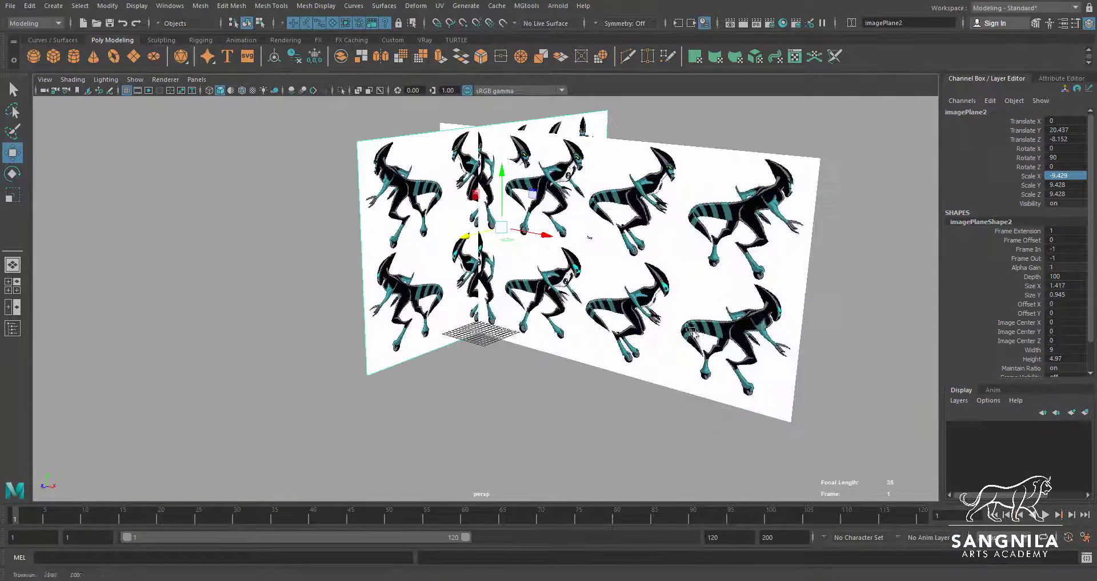
pyautogui.keyDown('alt'); pyautogui.moveTo(692, 331); pyautogui.dragTo(621, 324, button='right'); pyautogui.keyUp('alt')
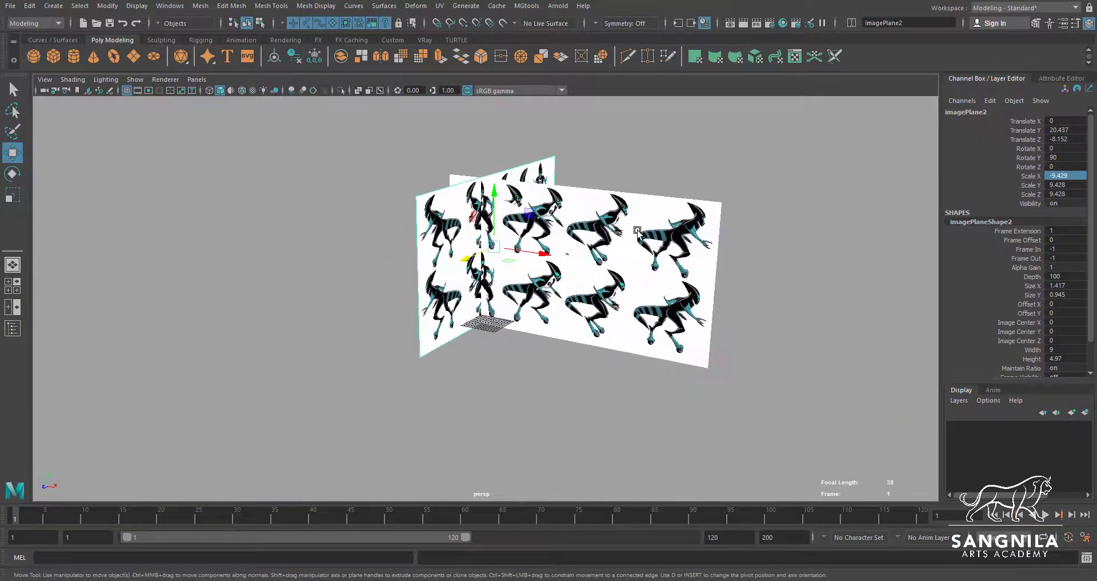
pyautogui.keyDown('alt'); pyautogui.moveTo(637, 231); pyautogui.dragTo(520, 326); pyautogui.keyUp('alt')
# Select only the front image plane and move it back behind the grid to about -40.446 in Translate Z
pyautogui.click(604, 264)
pyautogui.keyDown('alt'); pyautogui.moveTo(605, 264); pyautogui.dragTo(446, 380); pyautogui.keyUp('alt')
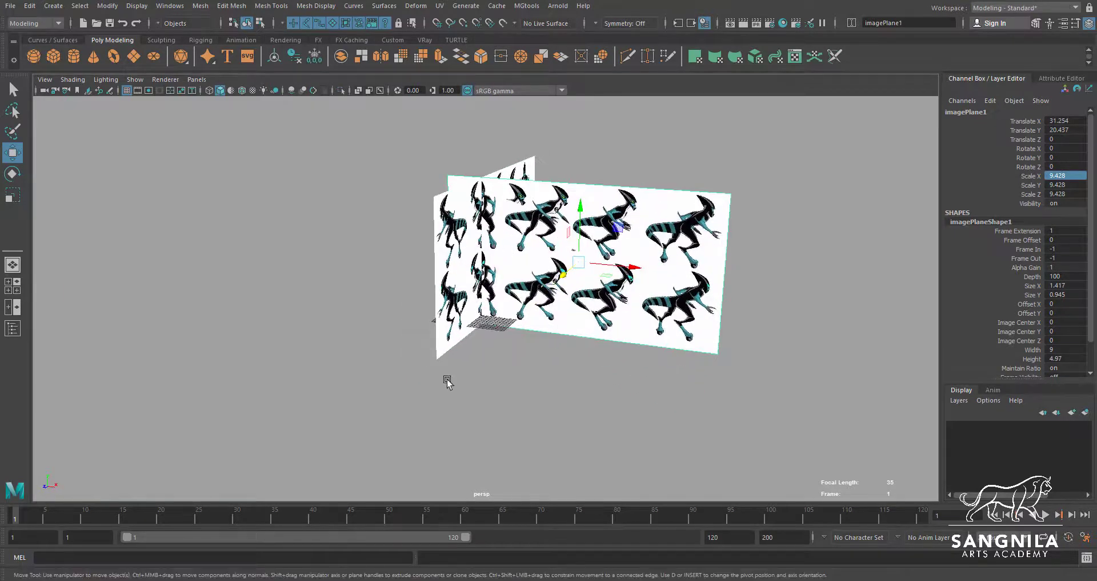
pyautogui.keyDown('alt'); pyautogui.moveTo(684, 245); pyautogui.dragTo(410, 208); pyautogui.keyUp('alt')
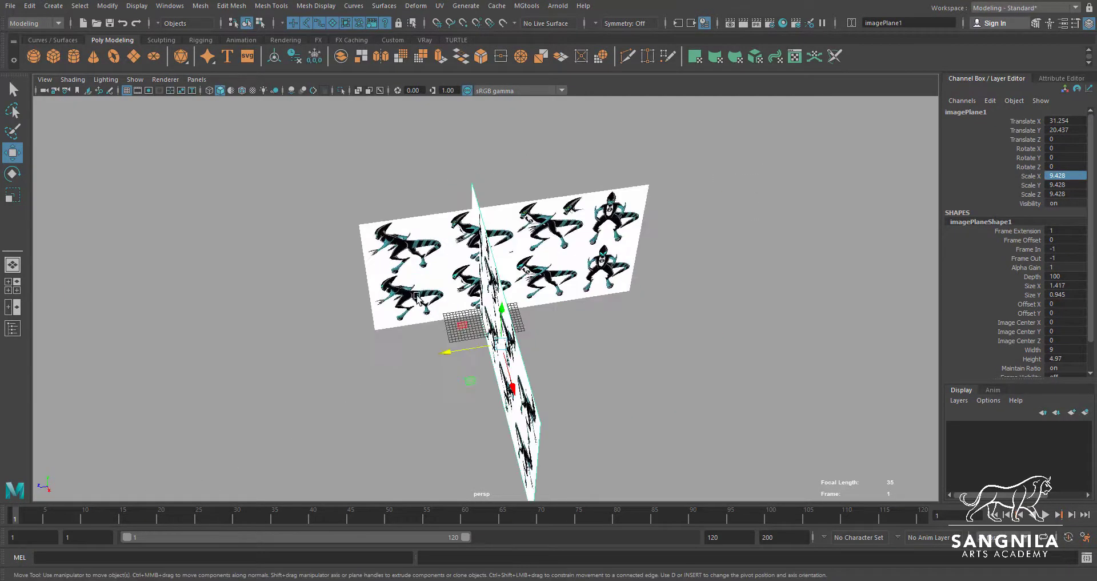
pyautogui.click(361, 261)
pyautogui.keyDown('alt'); pyautogui.moveTo(361, 252); pyautogui.dragTo(525, 323); pyautogui.keyUp('alt')
pyautogui.click(684, 178)
pyautogui.moveTo(475, 367); pyautogui.dragTo(598, 335)
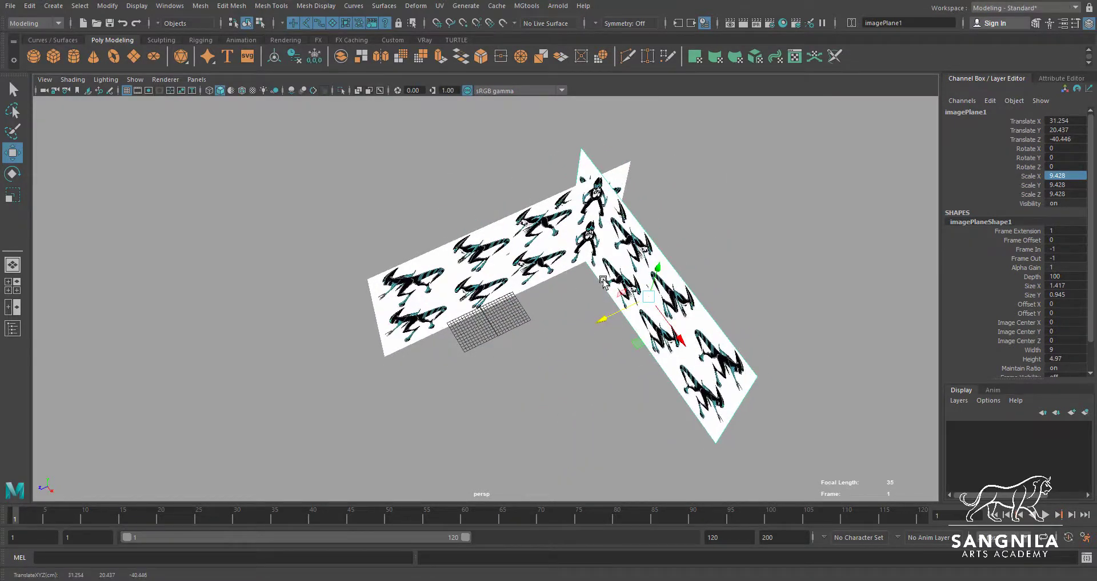
pyautogui.keyDown('alt'); pyautogui.moveTo(529, 319); pyautogui.dragTo(582, 287); pyautogui.keyUp('alt')
# Select the side image plane and move it back along negative X so it stands clear of the grid
pyautogui.click(495, 220)
pyautogui.moveTo(495, 220)
pyautogui.keyDown('alt'); pyautogui.mouseDown()
pyautogui.moveTo(563, 263)
pyautogui.moveTo(421, 243)
pyautogui.moveTo(465, 294)
pyautogui.moveTo(522, 306)
pyautogui.moveTo(549, 336)
pyautogui.moveTo(516, 220)
pyautogui.mouseUp(); pyautogui.keyUp('alt')
pyautogui.keyDown('alt'); pyautogui.moveTo(537, 267); pyautogui.dragTo(567, 231); pyautogui.keyUp('alt')
# Select both image planes and create a new display layer from the selection
pyautogui.moveTo(456, 160); pyautogui.dragTo(612, 236)
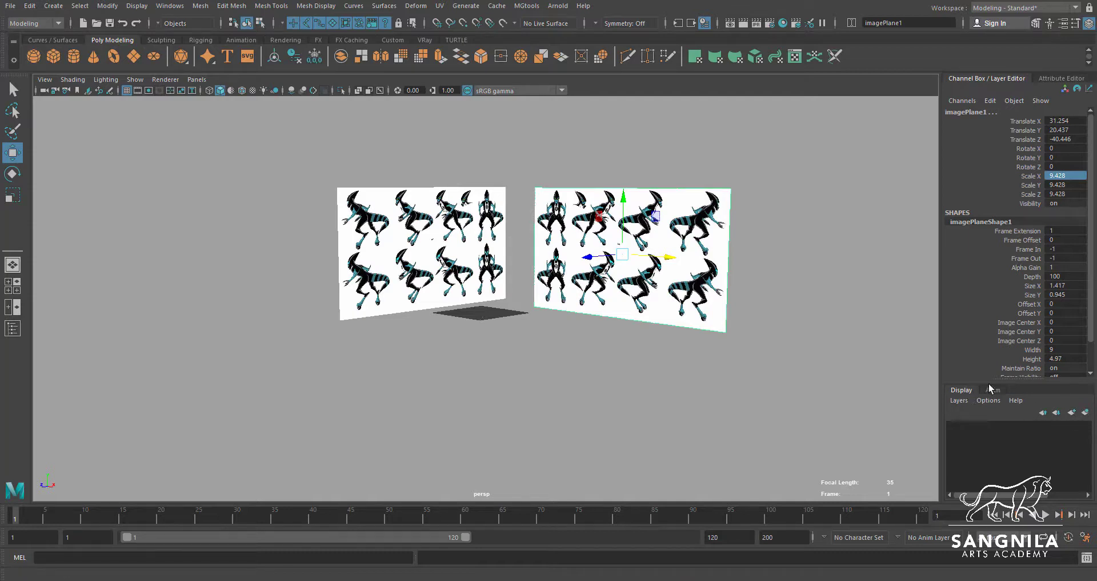
pyautogui.moveTo(998, 377); pyautogui.dragTo(998, 336)
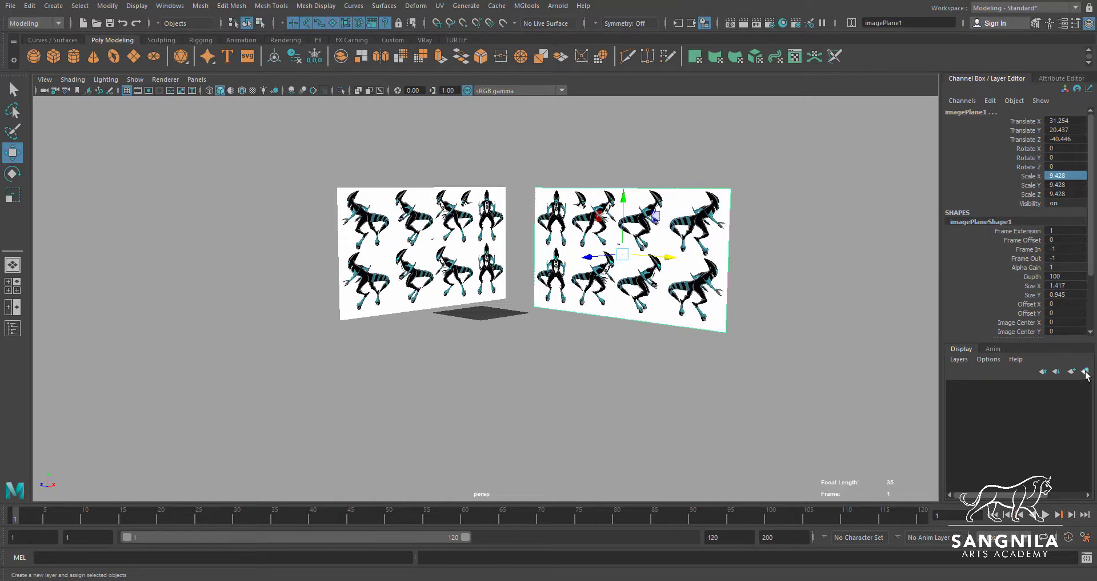
pyautogui.click(1085, 371)
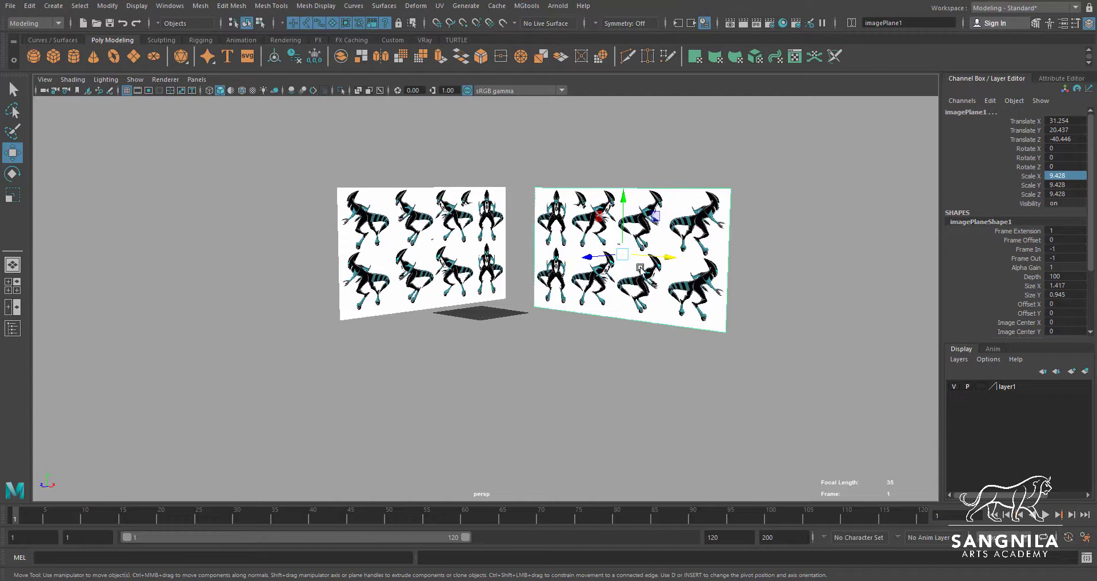
# Reselect both image planes and add the selected objects to layer1
pyautogui.moveTo(449, 160); pyautogui.dragTo(609, 254)
pyautogui.rightClick(1011, 391)
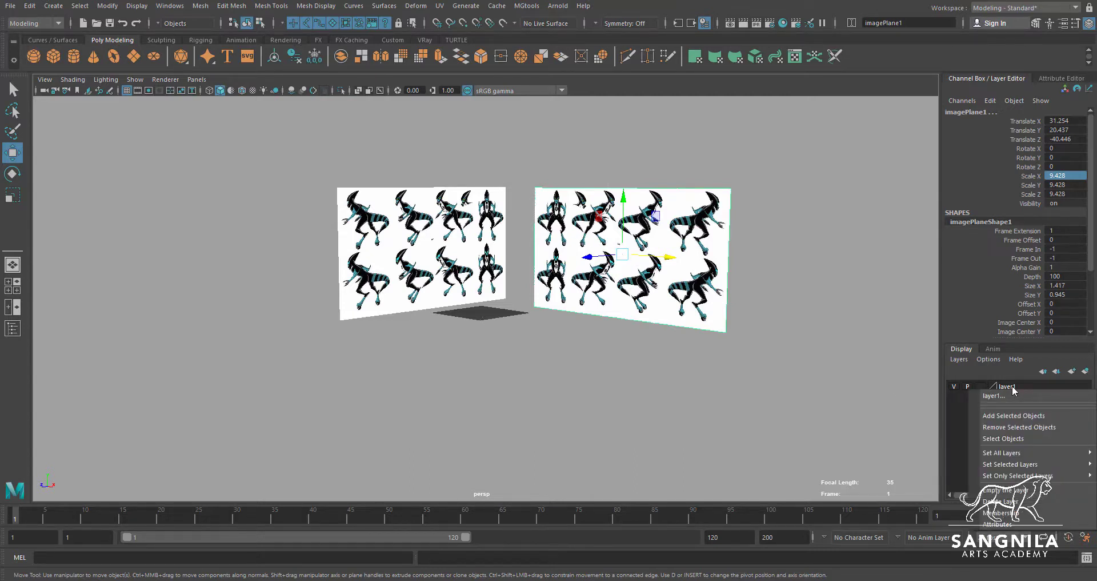
pyautogui.click(1035, 417)
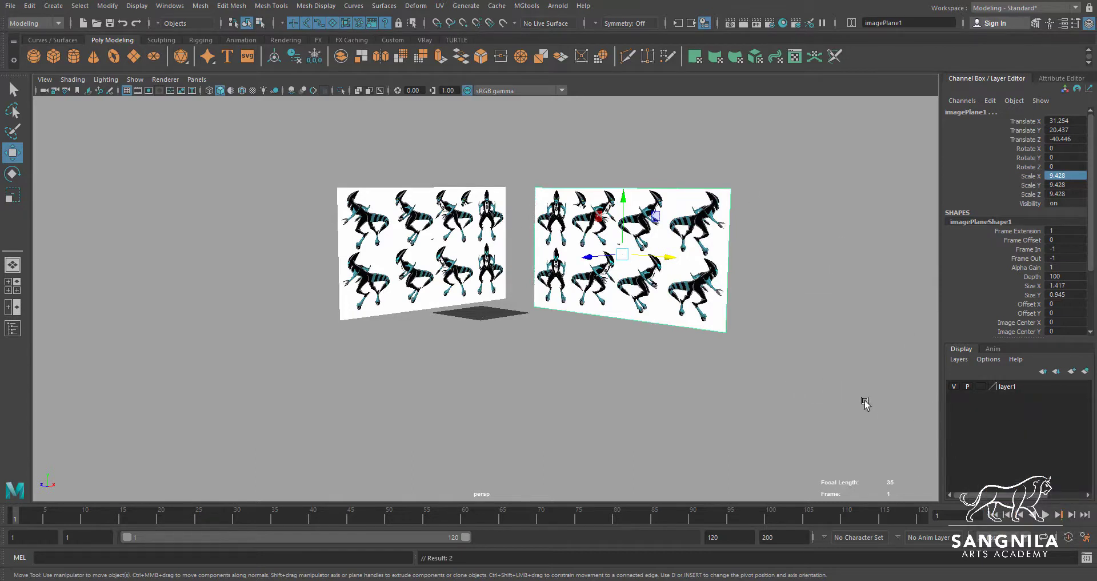
# Toggle the visibility of layer1 off and on several times to check its control over both image planes, leaving it visible
pyautogui.click(954, 387)
pyautogui.click(954, 387)
pyautogui.click(954, 387)
pyautogui.click(954, 387)
pyautogui.click(954, 387)
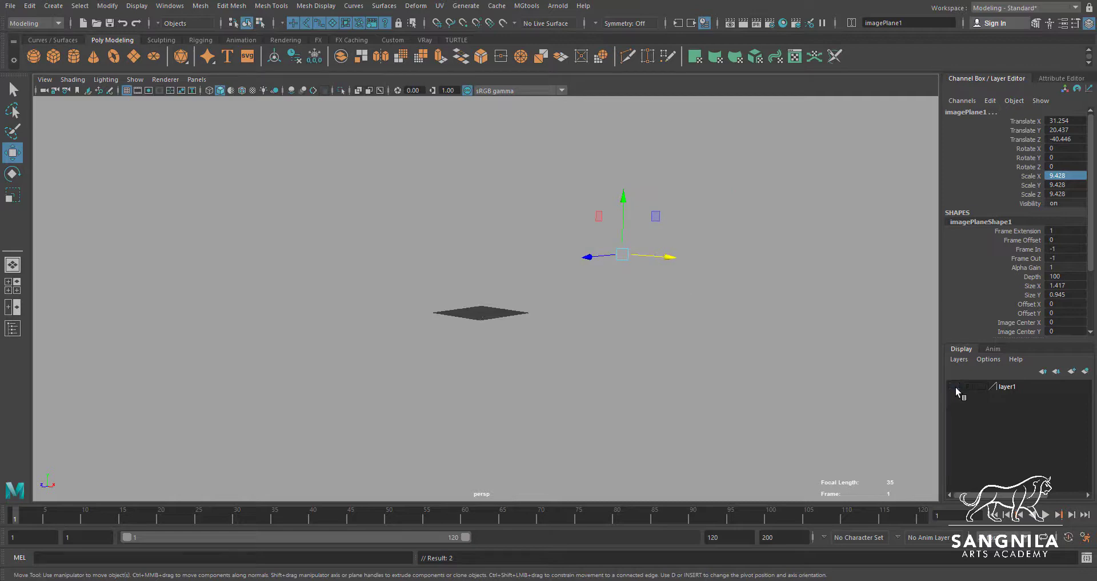
pyautogui.click(955, 386)
pyautogui.click(954, 387)
pyautogui.click(955, 386)
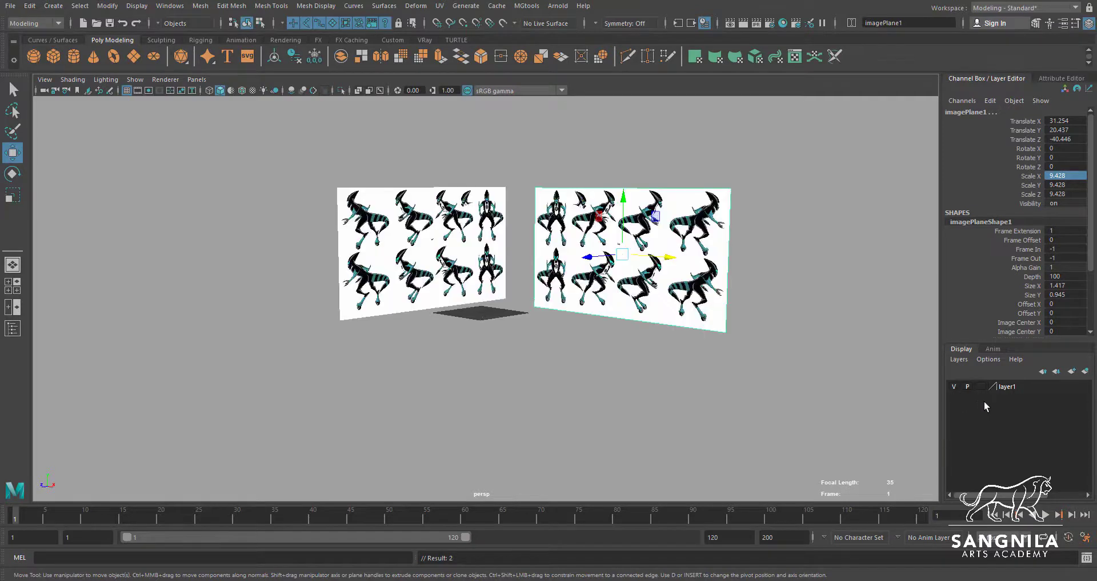
# Set layer1 to Reference mode, clear the selection, and test whether the image planes can still be selected in the viewport
pyautogui.click(981, 387)
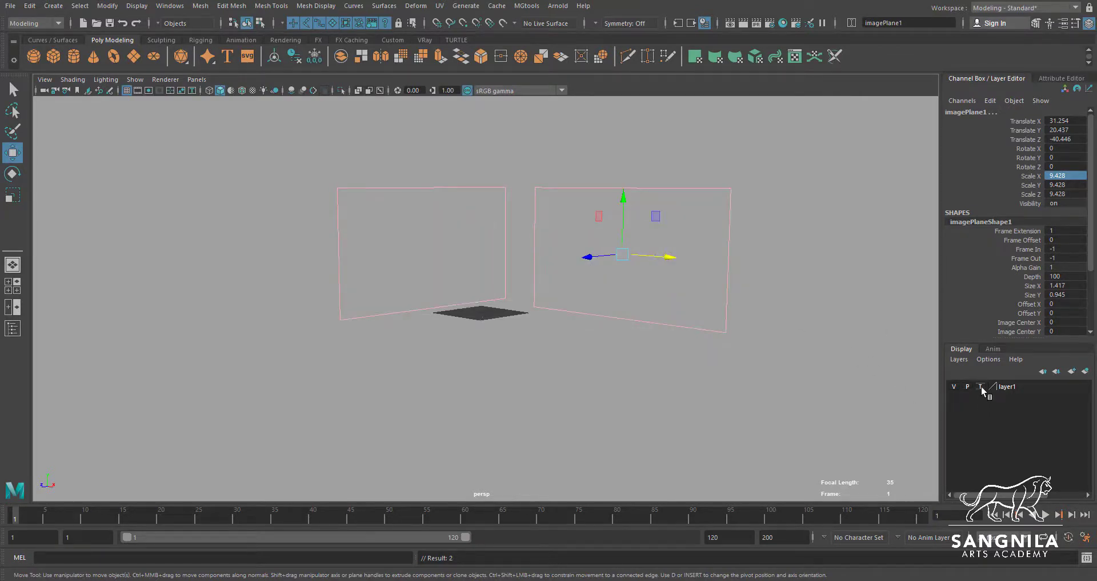
pyautogui.click(981, 387)
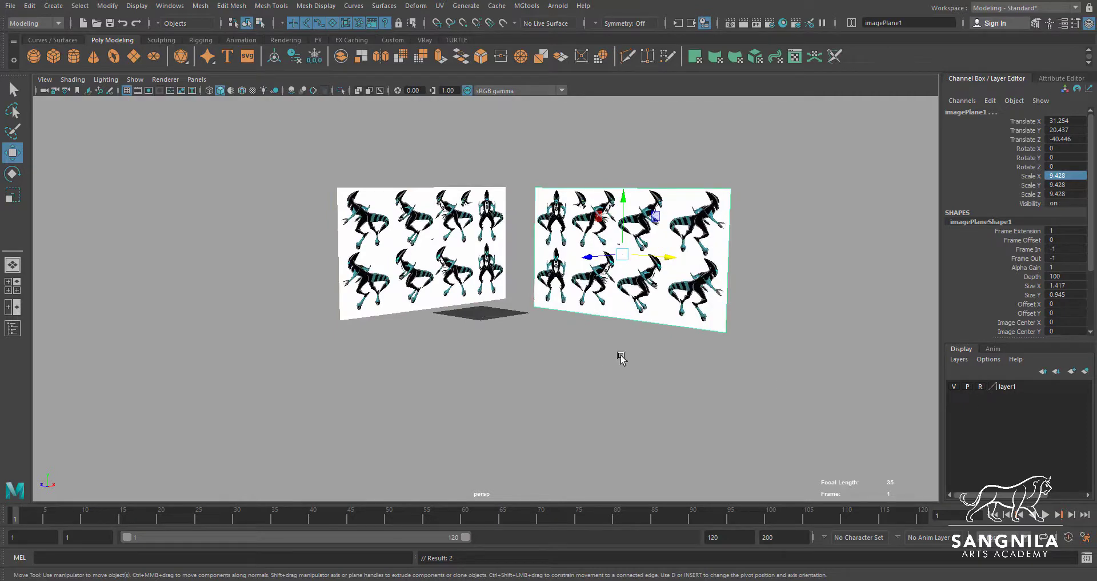
pyautogui.click(769, 358)
pyautogui.keyDown('alt'); pyautogui.moveTo(769, 358); pyautogui.dragTo(648, 242); pyautogui.keyUp('alt')
pyautogui.keyDown('alt'); pyautogui.moveTo(584, 257); pyautogui.dragTo(539, 310); pyautogui.keyUp('alt')
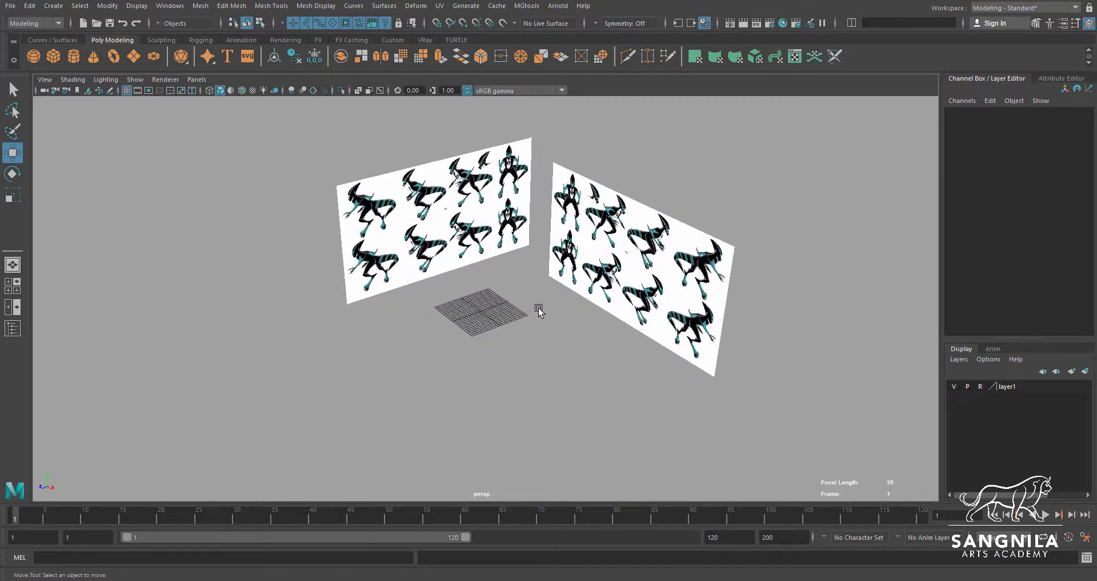
# Return to the four-view layout, open the Outliner, and select imagePlane1 there
pyautogui.press('space')
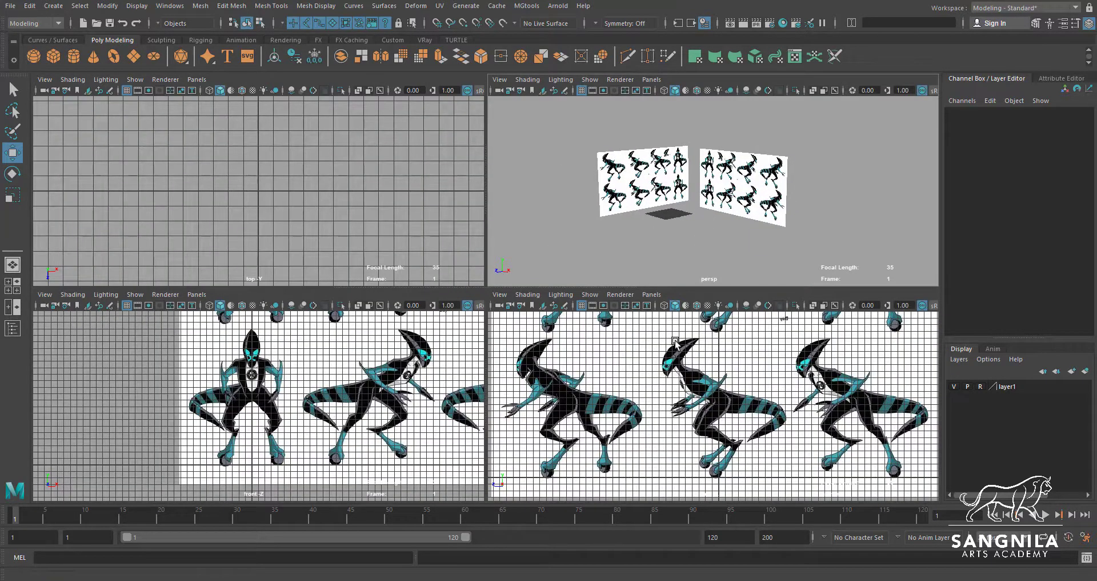
pyautogui.click(170, 5)
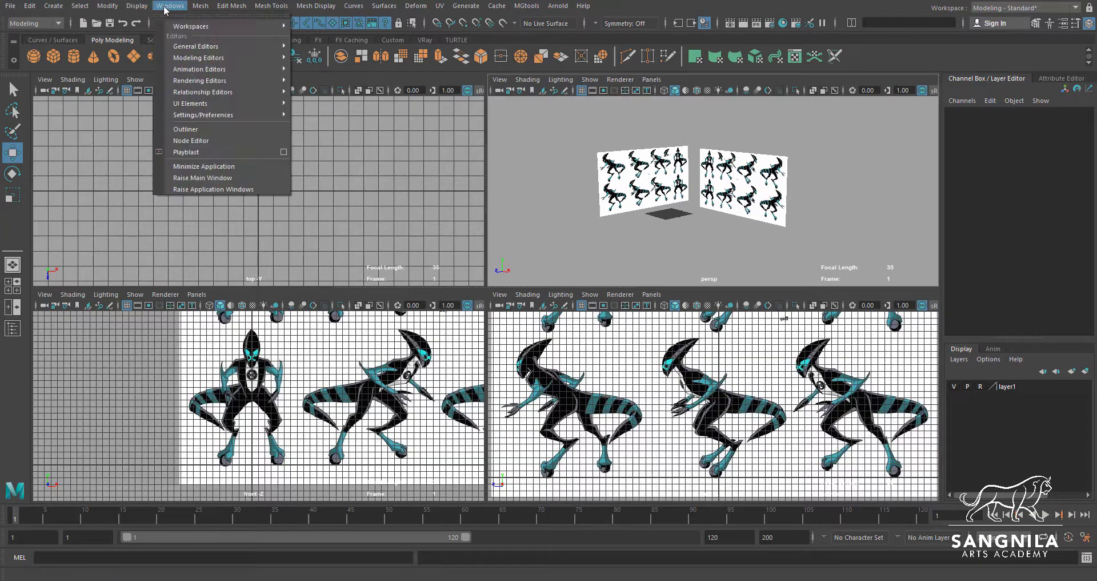
pyautogui.click(186, 129)
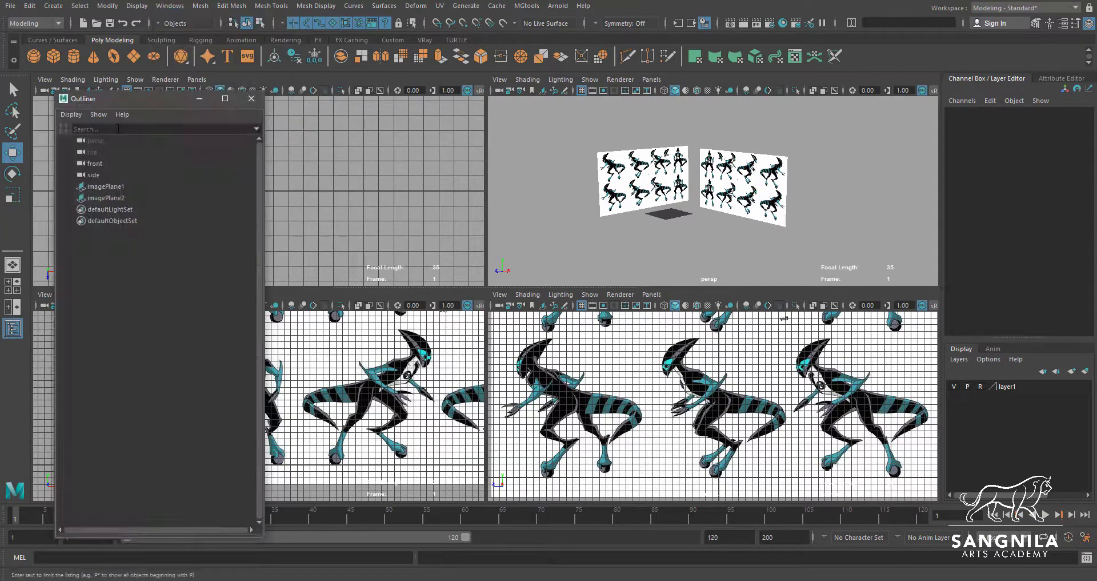
pyautogui.moveTo(107, 198); pyautogui.dragTo(105, 189)
pyautogui.click(106, 189)
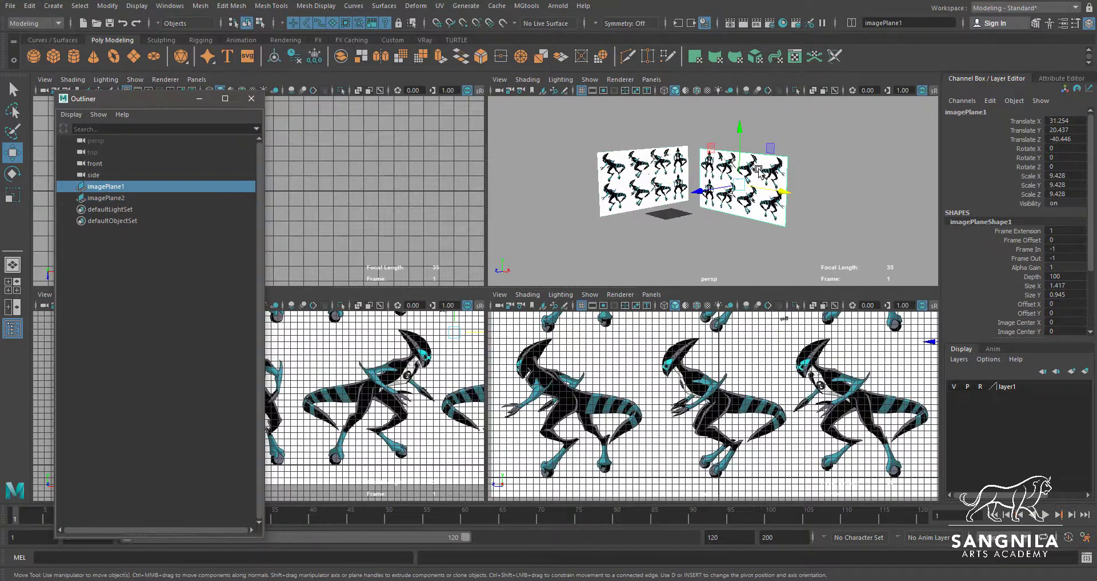
# Rename imagePlane1 to IPfront in the Outliner
pyautogui.doubleClick(114, 187)
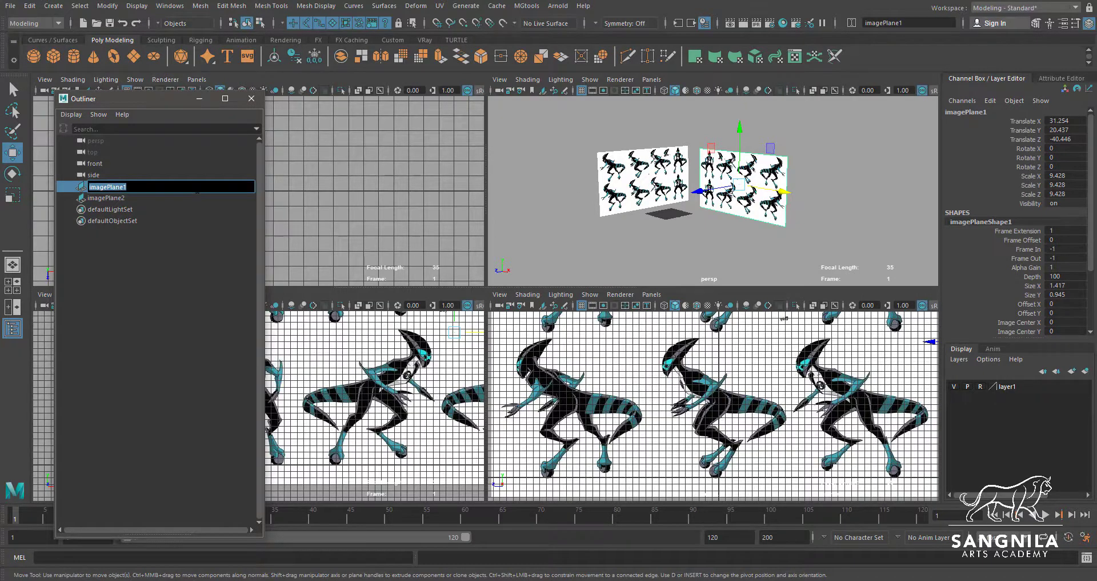
pyautogui.press('BackSpace')
pyautogui.write('IPfront')
pyautogui.press('Return')
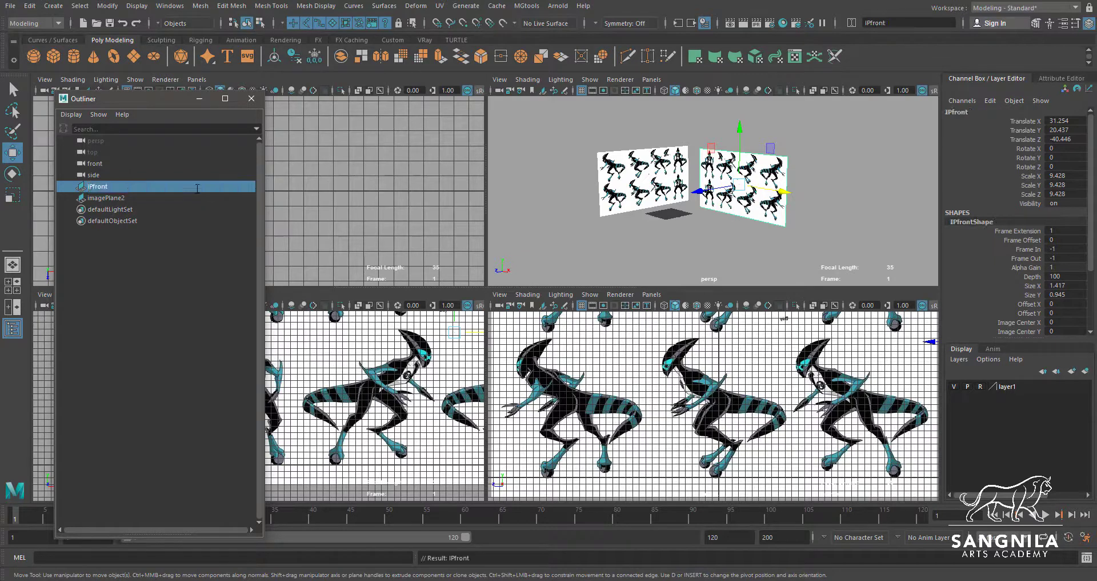
# Rename imagePlane2 to IPside in the Outliner and clear the selection
pyautogui.click(130, 198)
pyautogui.doubleClick(119, 197)
pyautogui.press('BackSpace')
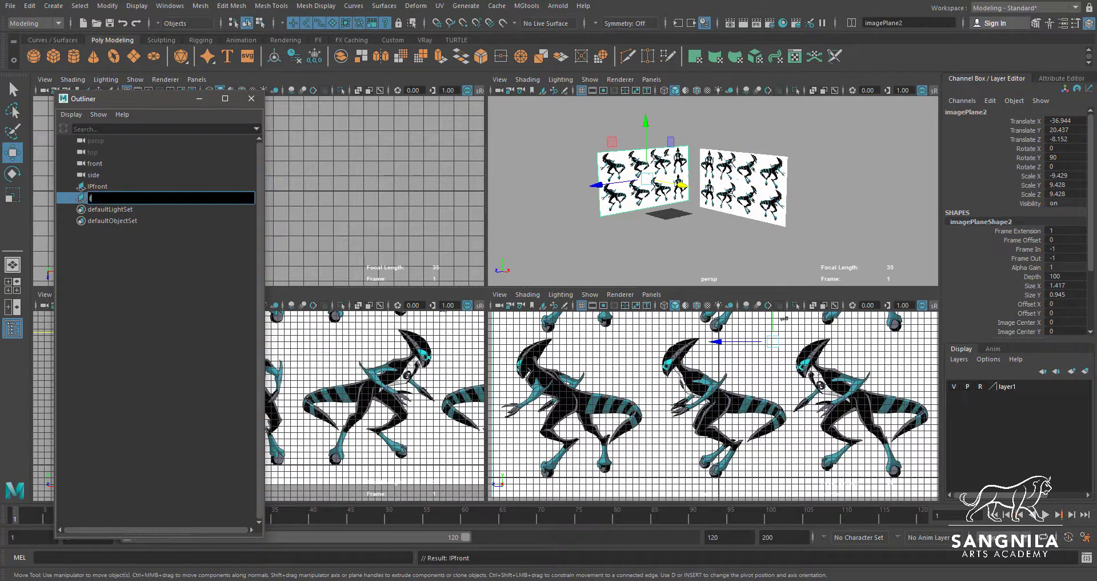
pyautogui.write('IPside')
pyautogui.press('Return')
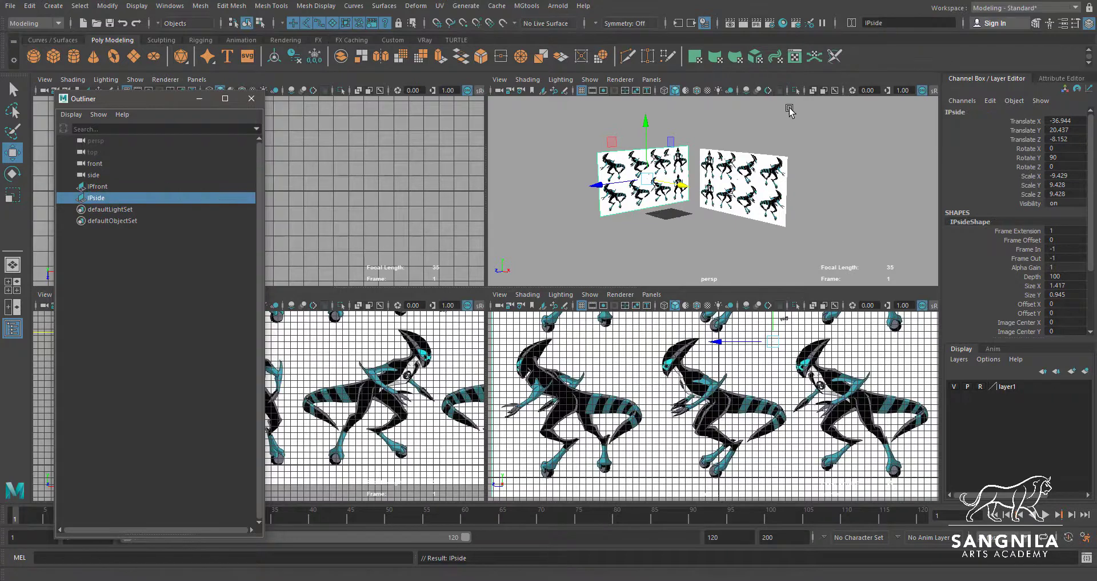
pyautogui.click(715, 139)
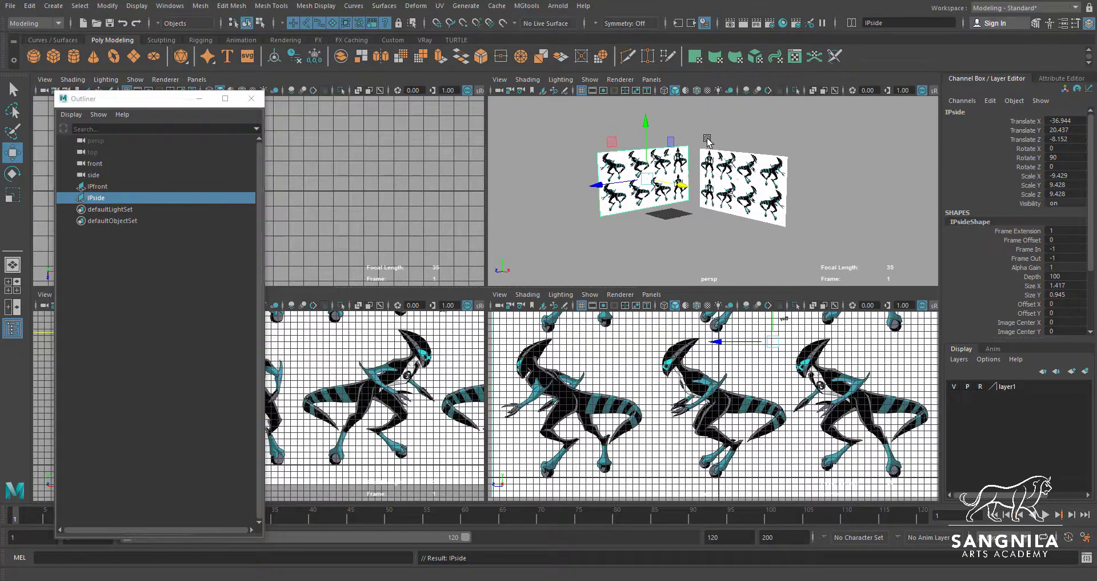
# Set the IPfront image plane to display only when looking through the front camera
pyautogui.click(96, 187)
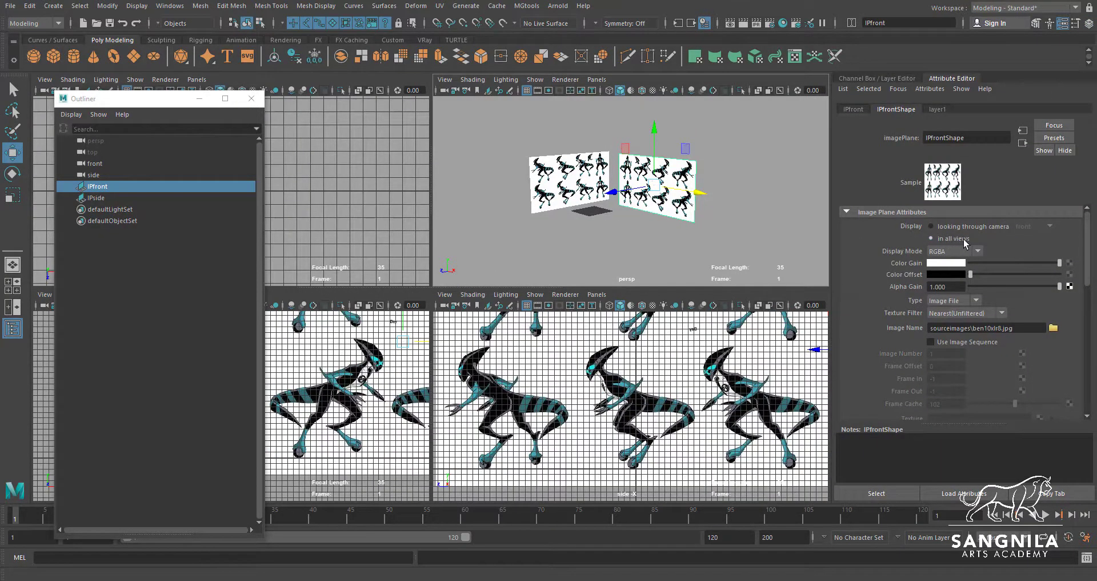
pyautogui.click(971, 228)
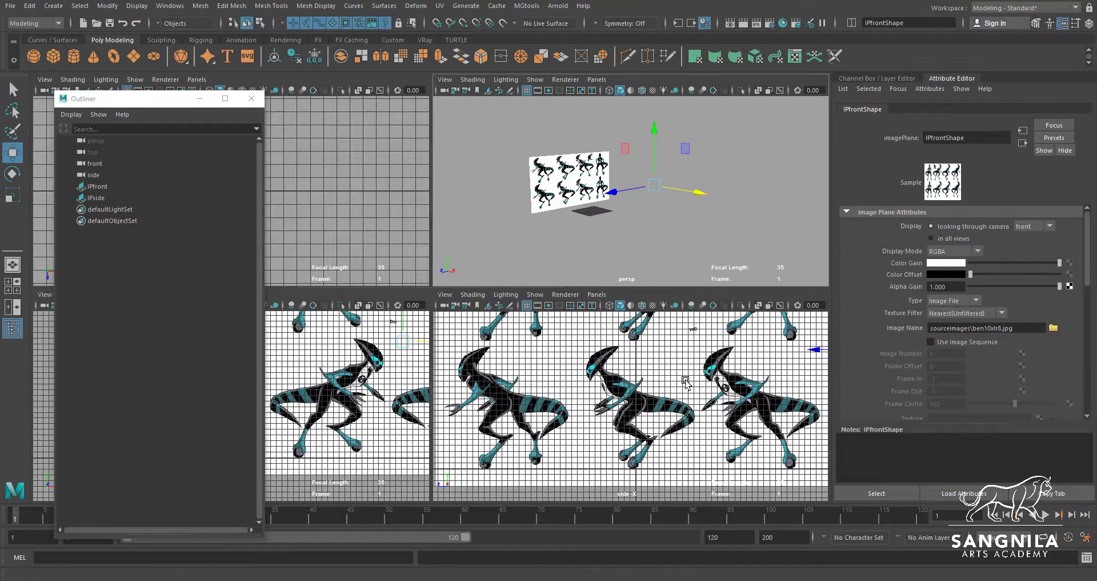
pyautogui.scroll(-3, 604, 396)
pyautogui.scroll(1, 639, 425)
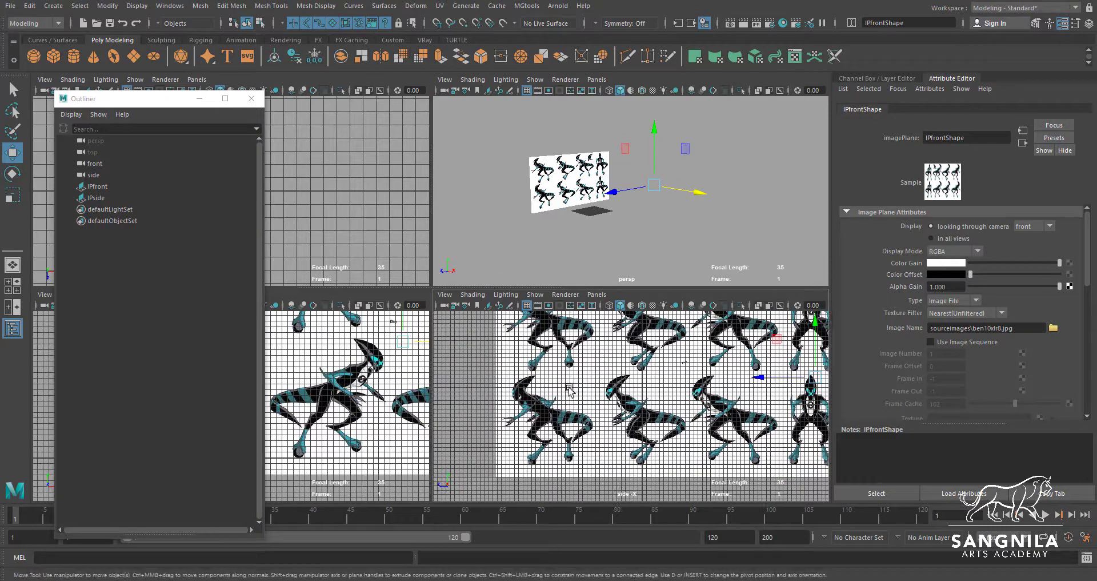
pyautogui.scroll(2, 359, 389)
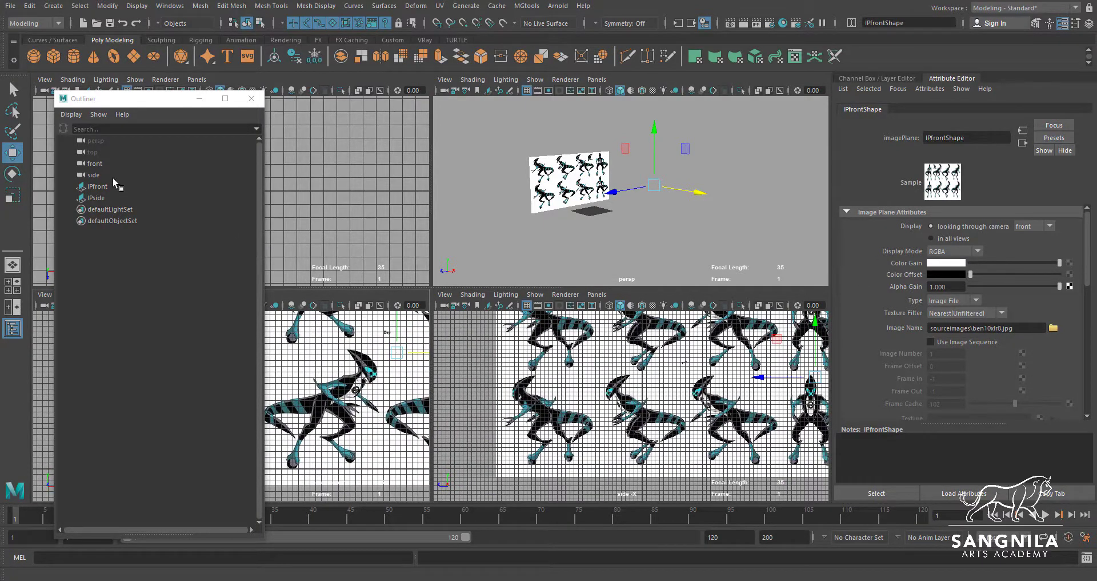
# Set the IPside image plane to display only when looking through the side camera and check the perspective view
pyautogui.click(97, 187)
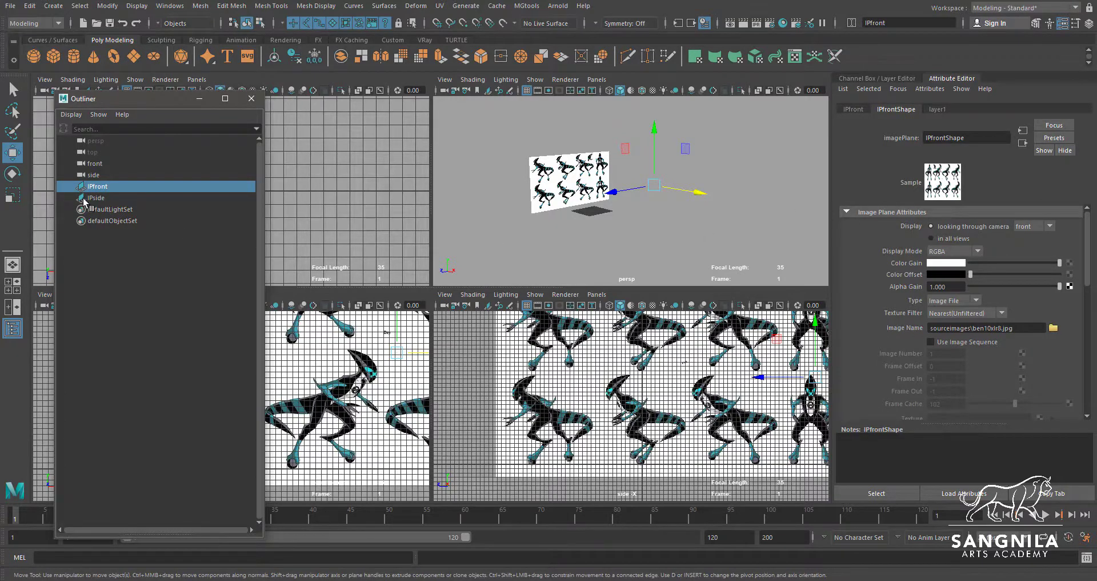
pyautogui.click(91, 198)
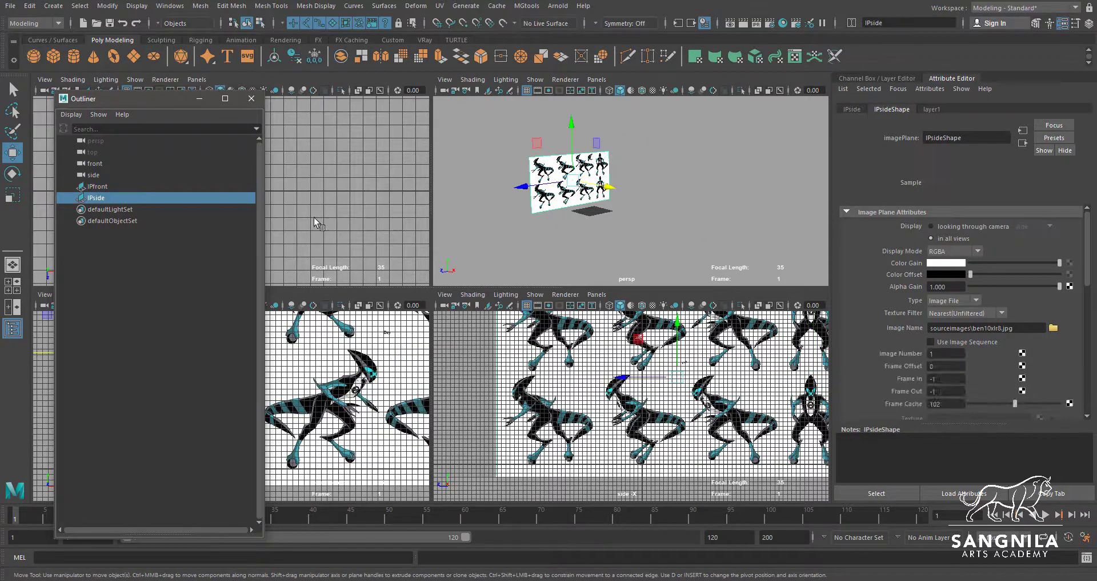
pyautogui.click(958, 227)
pyautogui.scroll(3, 669, 225)
pyautogui.scroll(4, 703, 235)
pyautogui.keyDown('alt'); pyautogui.moveTo(632, 237); pyautogui.dragTo(695, 221, button='middle'); pyautogui.keyUp('alt')
pyautogui.scroll(3, 693, 221)
pyautogui.keyDown('alt'); pyautogui.moveTo(694, 222); pyautogui.dragTo(645, 215); pyautogui.keyUp('alt')
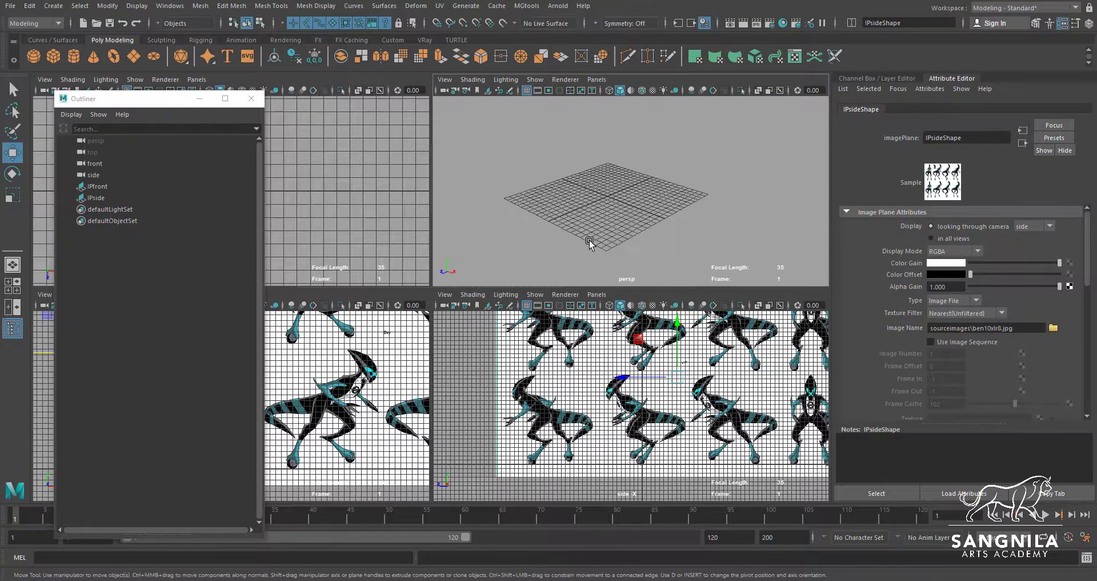
# Minimize the Outliner and frame the character's front and side figures in the two orthographic views for modelling
pyautogui.click(200, 98)
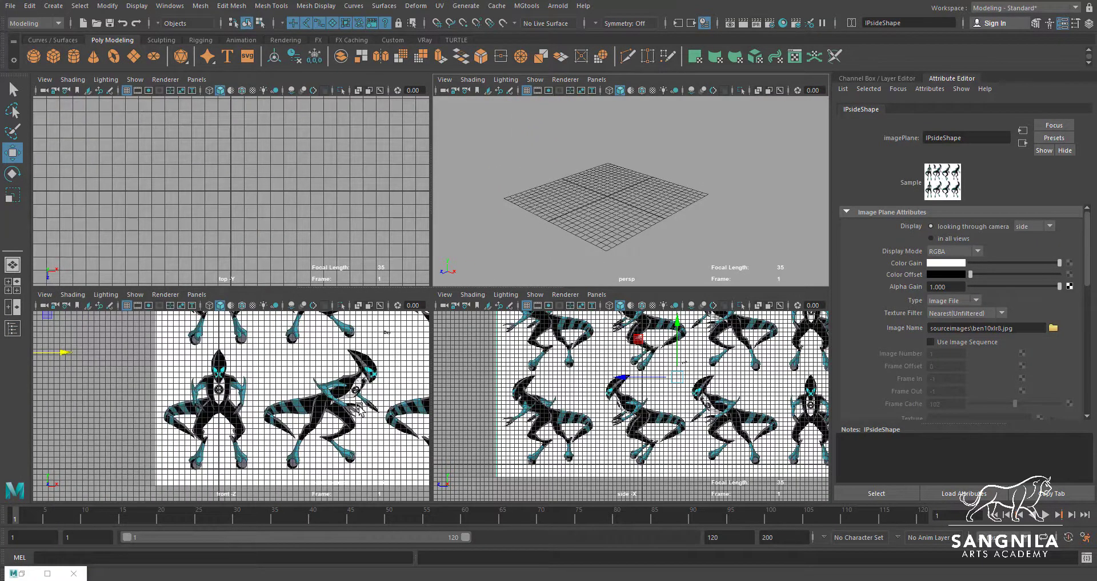
pyautogui.keyDown('alt'); pyautogui.moveTo(359, 409); pyautogui.dragTo(362, 382, button='middle'); pyautogui.keyUp('alt')
pyautogui.keyDown('alt'); pyautogui.moveTo(553, 425); pyautogui.dragTo(544, 360, button='middle'); pyautogui.keyUp('alt')
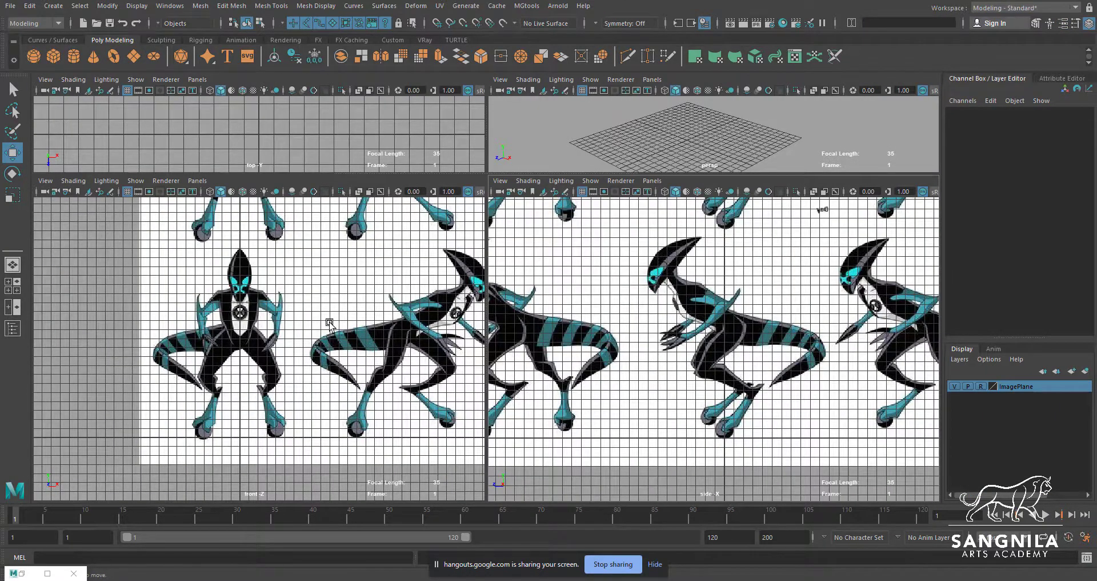
pyautogui.scroll(2, 328, 320)
pyautogui.keyDown('alt'); pyautogui.moveTo(328, 320); pyautogui.dragTo(333, 309, button='middle'); pyautogui.keyUp('alt')
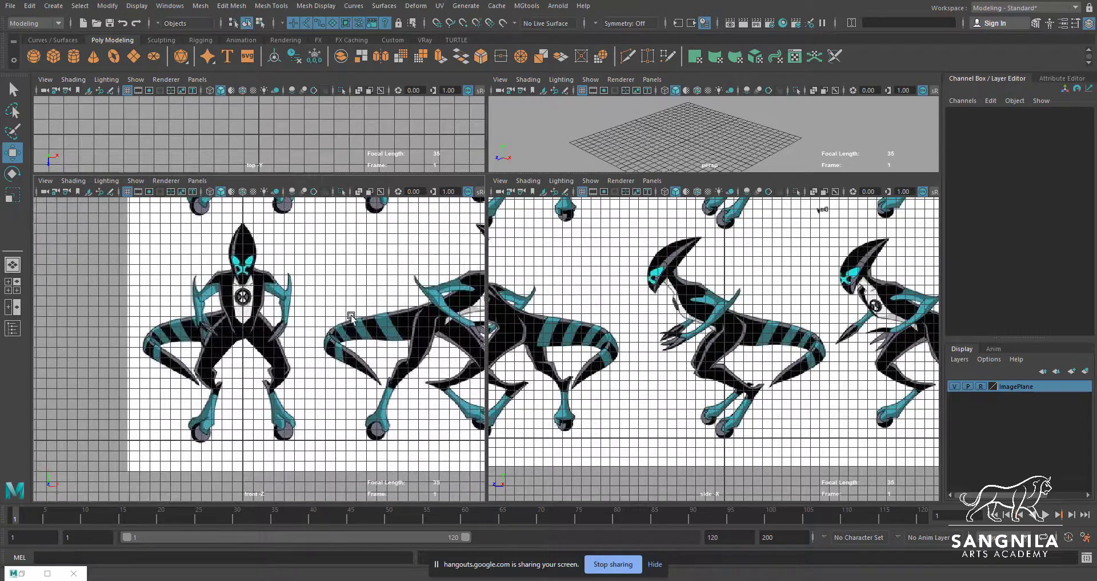
# Create a polygon cube, scale it uniformly to about 5.98, and place it over the character's upper body in the side view
pyautogui.click(54, 56)
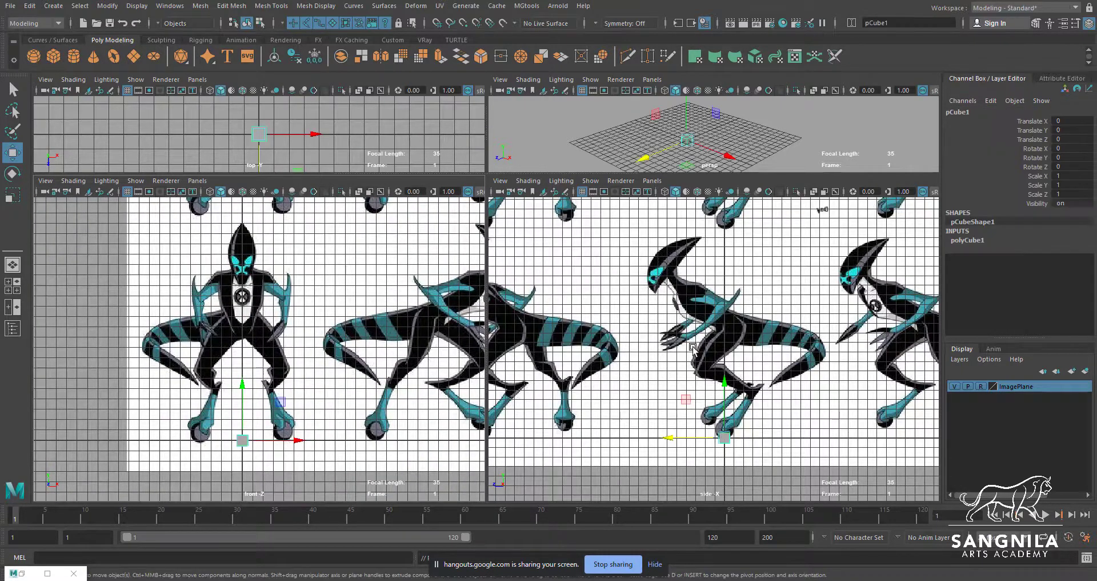
pyautogui.moveTo(725, 437); pyautogui.dragTo(732, 308)
pyautogui.press('e')
pyautogui.press('r')
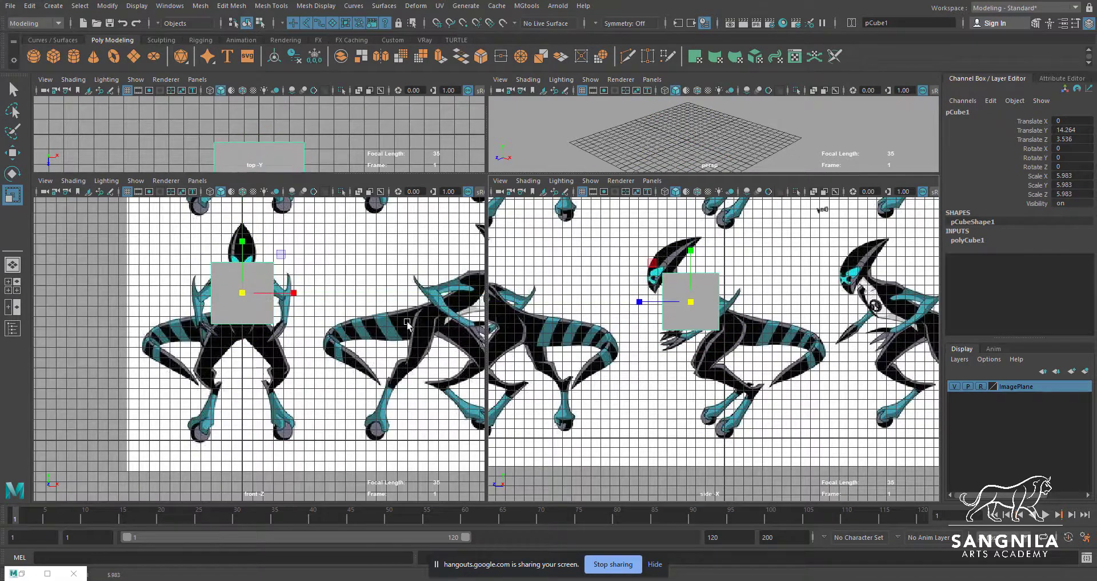
# Set the cube's width, height and depth subdivisions to 2 and frame it in the perspective view
pyautogui.click(969, 240)
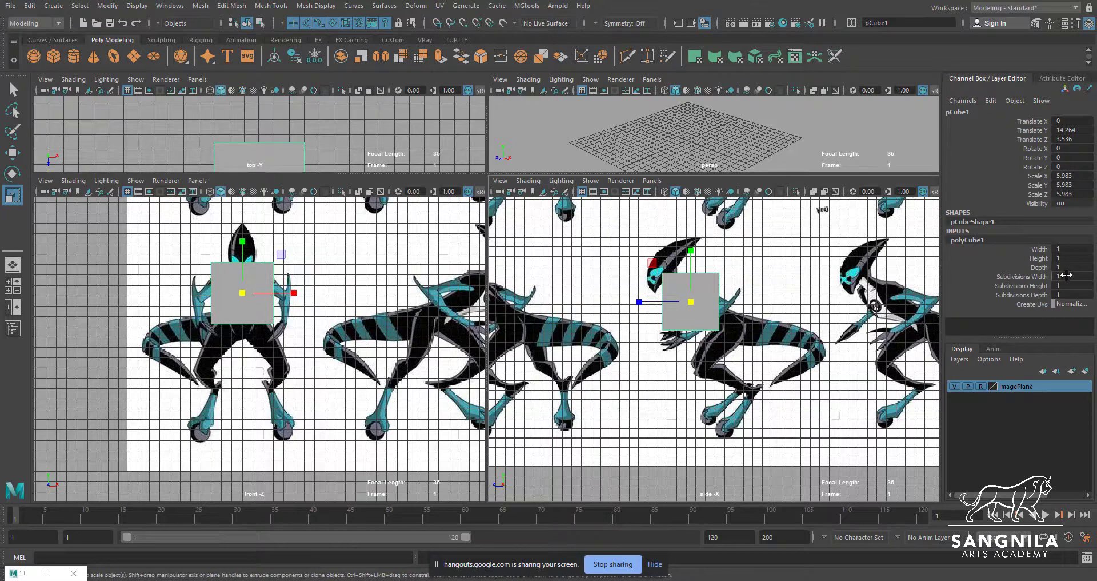
pyautogui.moveTo(1067, 275); pyautogui.dragTo(1066, 294)
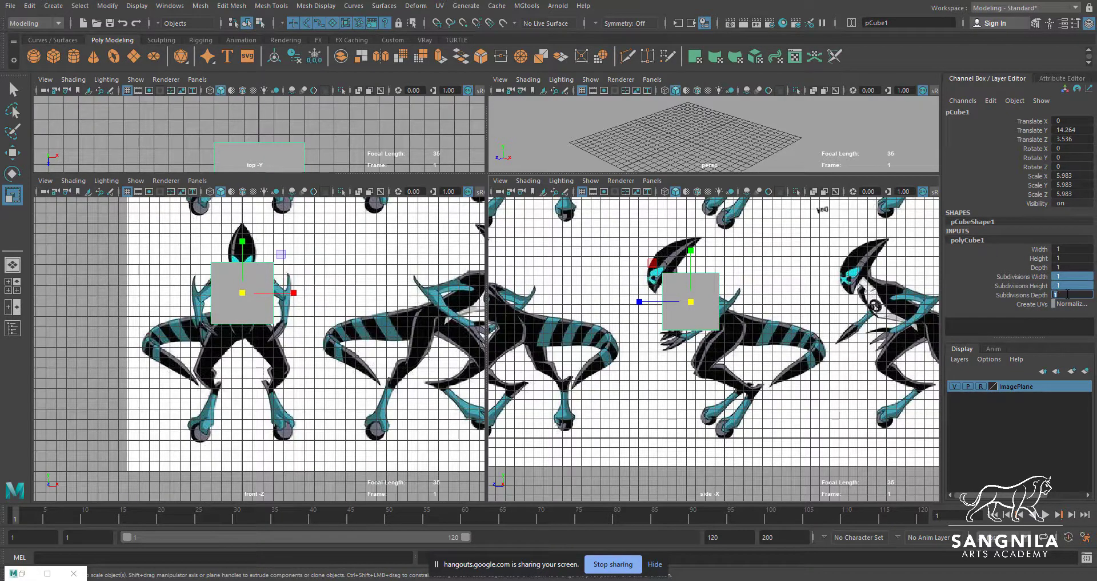
pyautogui.press('Return')
pyautogui.press('f')
pyautogui.keyDown('alt'); pyautogui.moveTo(699, 149); pyautogui.dragTo(765, 150, button='middle'); pyautogui.keyUp('alt')
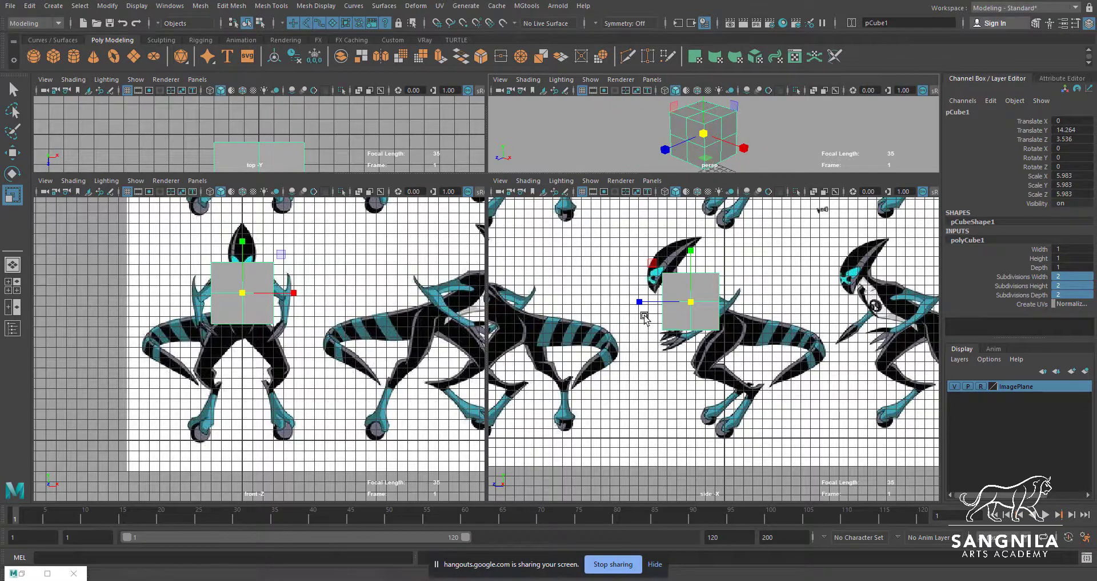
pyautogui.moveTo(448, 173); pyautogui.dragTo(478, 167)
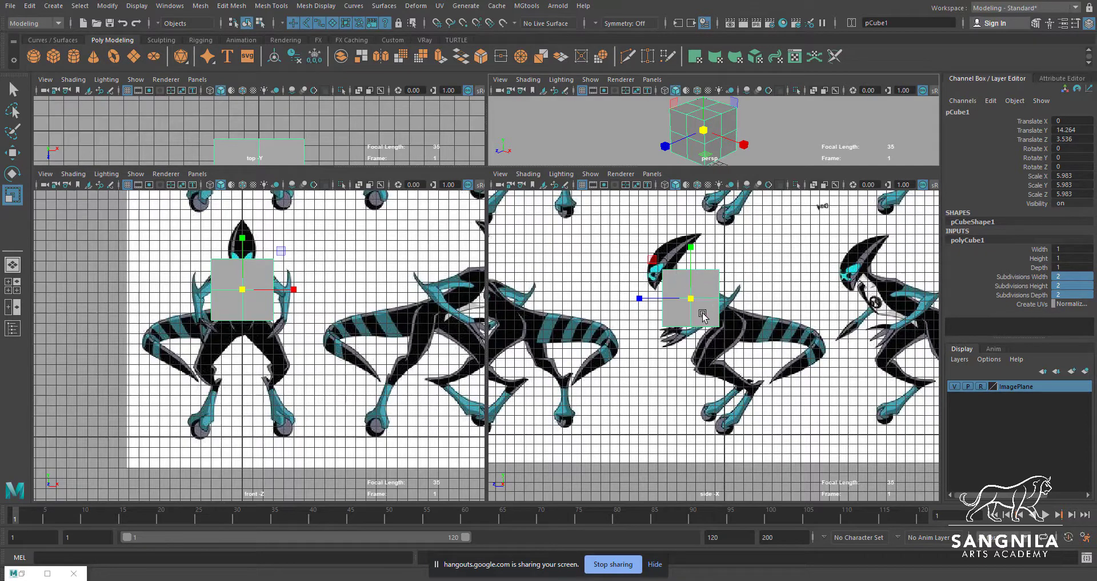
# Duplicate the cube and move the copy away from the torso to about Y 21.3, Z -17.3
pyautogui.hotkey('ctrl', 'd')
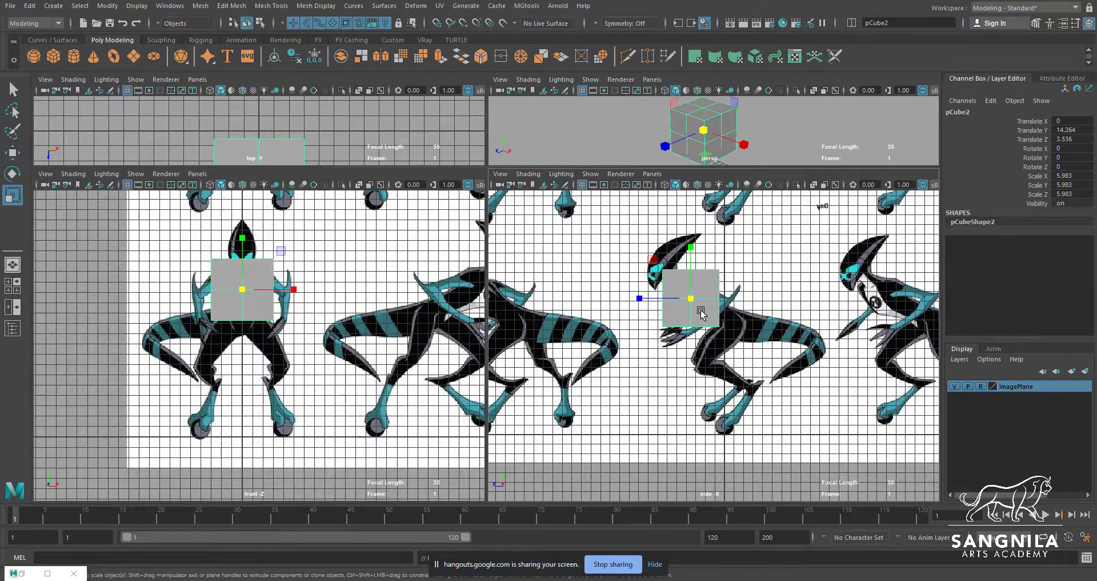
pyautogui.press('w')
pyautogui.moveTo(688, 309); pyautogui.dragTo(884, 242)
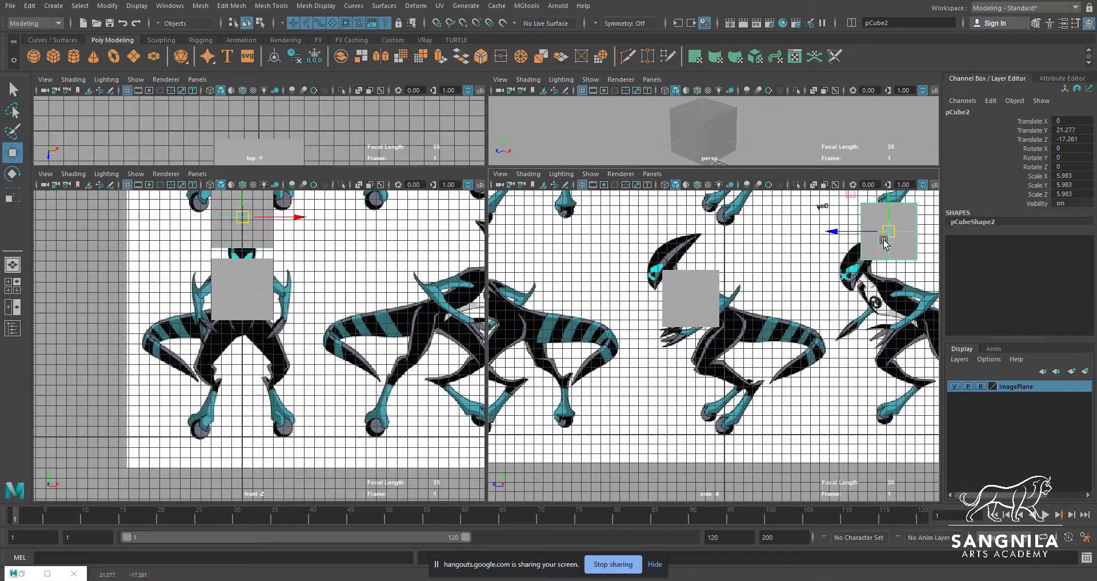
# Fit the original cube to the side-view torso by rotating it about 56° on X, scaling Z to about 3.18 and repositioning it
pyautogui.click(709, 306)
pyautogui.scroll(3, 697, 343)
pyautogui.press('e')
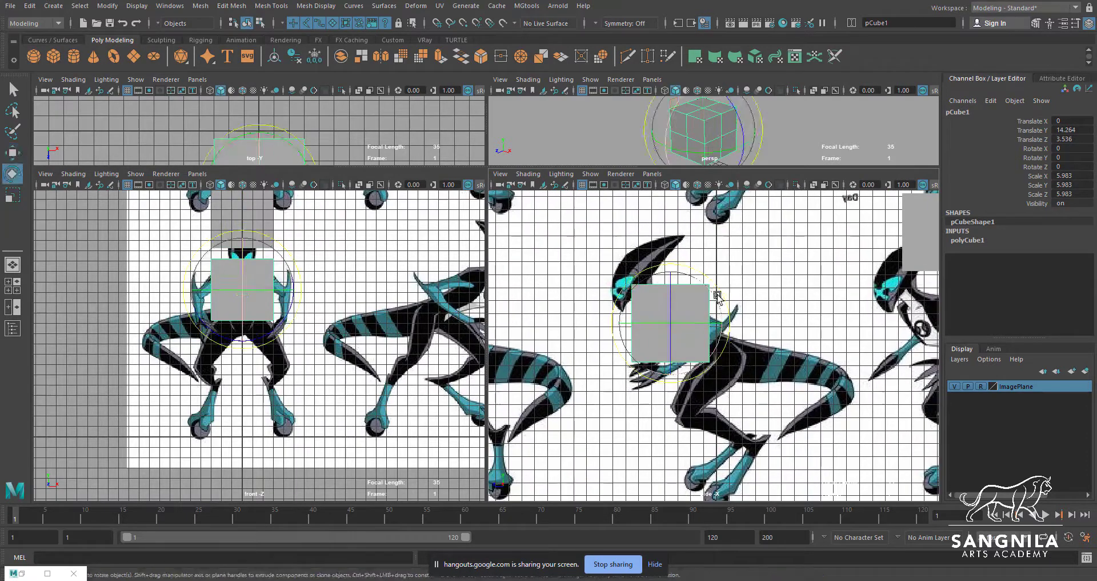
pyautogui.moveTo(714, 294)
pyautogui.mouseDown()
pyautogui.moveTo(713, 310)
pyautogui.moveTo(705, 300)
pyautogui.mouseUp()
pyautogui.press('r')
pyautogui.moveTo(640, 361); pyautogui.dragTo(688, 330)
pyautogui.press('w')
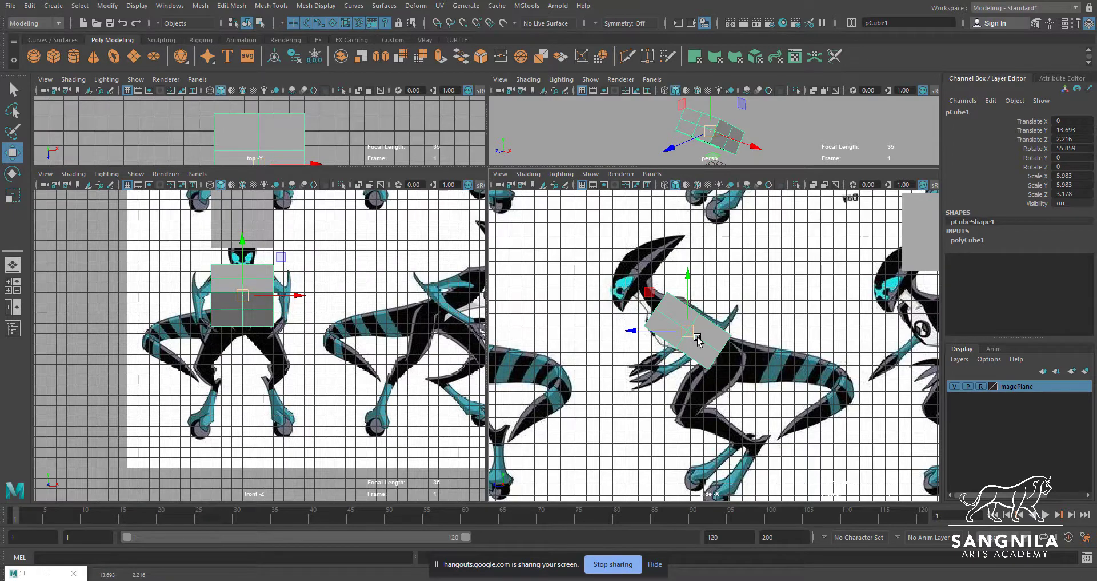
# Turn on X-ray display in the side and front views so the reference shows through the torso block
pyautogui.scroll(1, 697, 339)
pyautogui.scroll(1, 698, 330)
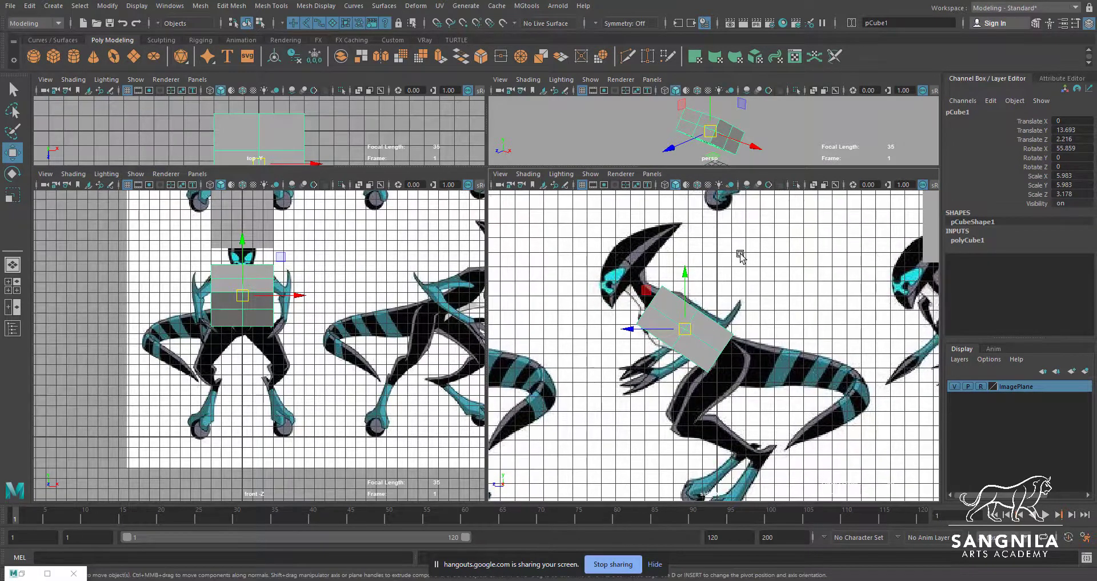
pyautogui.keyDown('alt'); pyautogui.moveTo(785, 248); pyautogui.dragTo(790, 237, button='middle'); pyautogui.keyUp('alt')
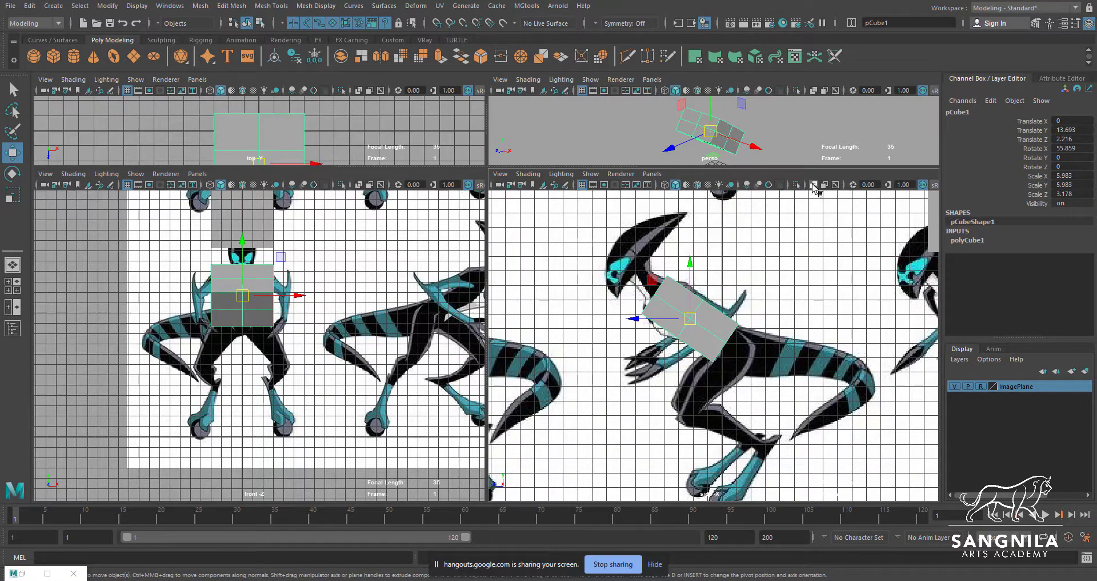
pyautogui.click(814, 184)
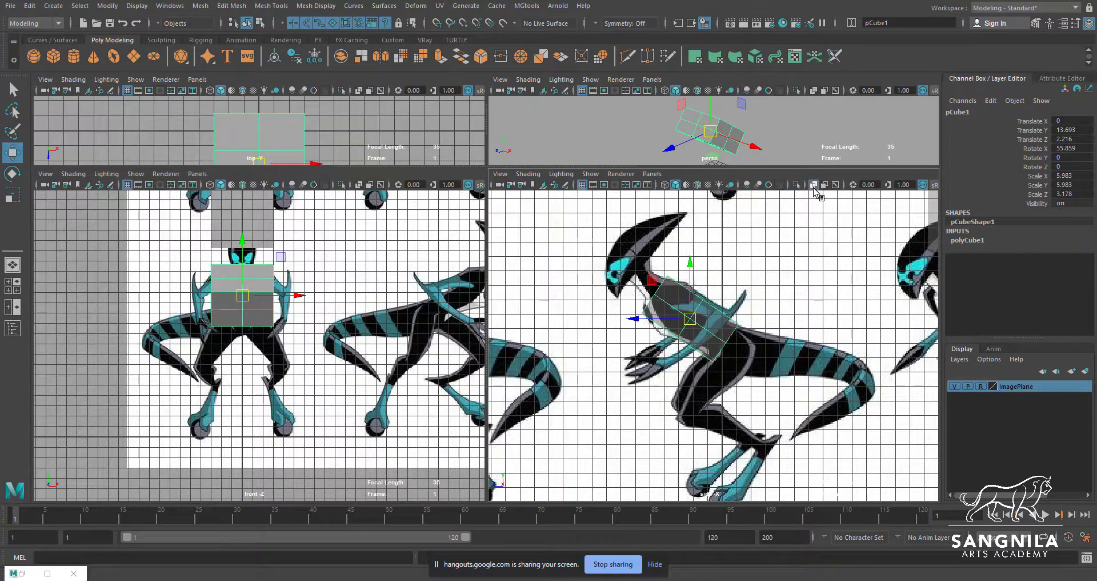
pyautogui.click(359, 184)
pyautogui.keyDown('alt'); pyautogui.moveTo(331, 274); pyautogui.dragTo(356, 354, button='middle'); pyautogui.keyUp('alt')
pyautogui.scroll(2, 338, 377)
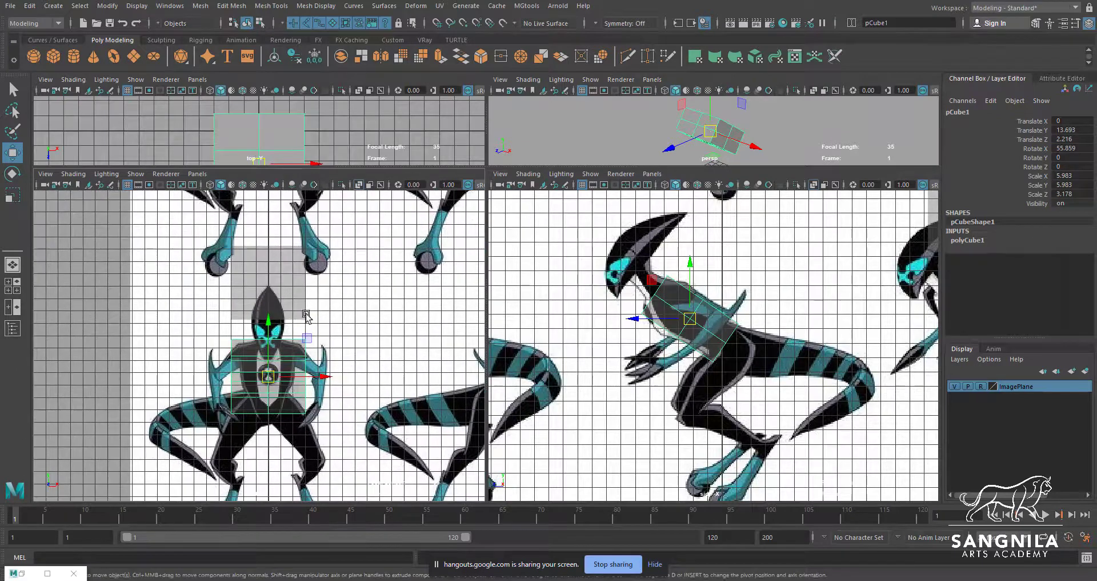
# Remove the spare cube and move the torso block's upper back row of vertices to the base of the neck
pyautogui.click(275, 276)
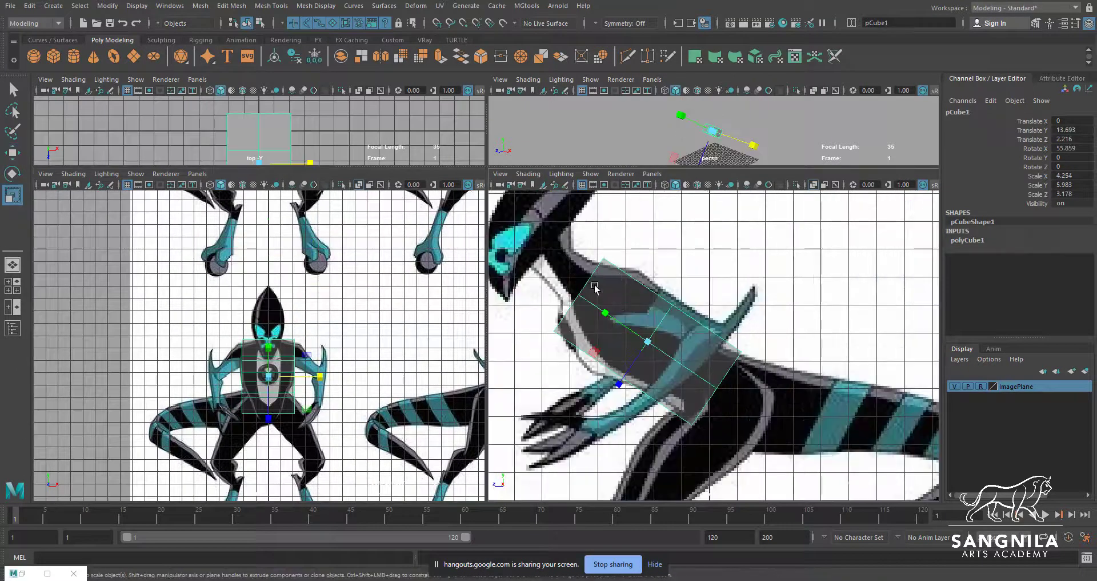
pyautogui.moveTo(617, 285); pyautogui.dragTo(595, 285, button='right')
pyautogui.keyDown('alt'); pyautogui.moveTo(628, 300); pyautogui.dragTo(679, 304, button='middle'); pyautogui.keyUp('alt')
pyautogui.moveTo(651, 240); pyautogui.dragTo(635, 266)
pyautogui.press('w')
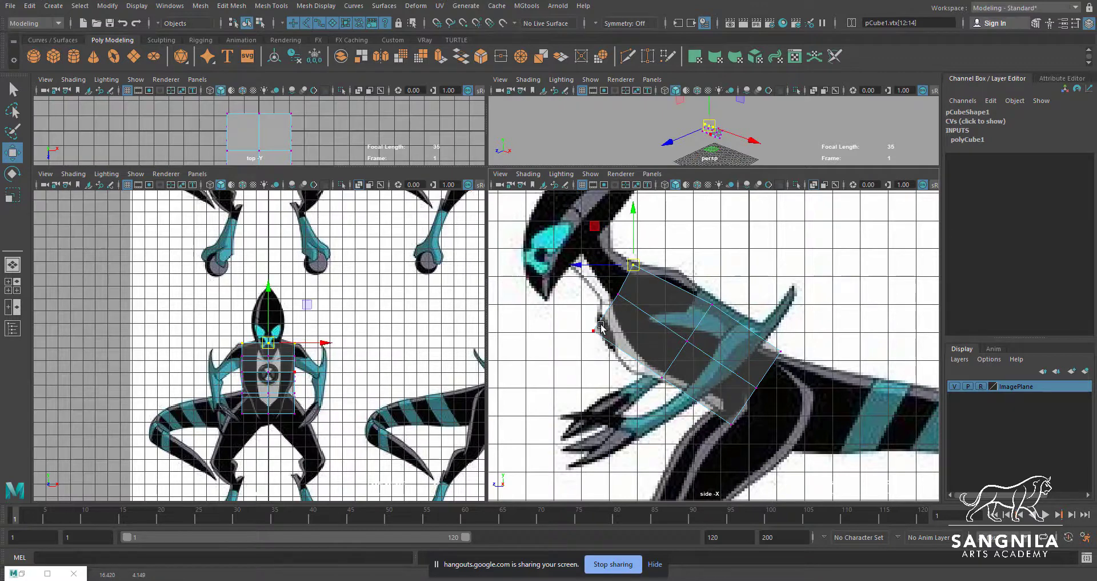
# Move the torso block's remaining neck-end vertices in the side view to match the reference outline at the neck and chest
pyautogui.moveTo(603, 321)
pyautogui.mouseDown()
pyautogui.moveTo(585, 340)
pyautogui.moveTo(601, 295)
pyautogui.moveTo(612, 306)
pyautogui.mouseUp()
pyautogui.moveTo(618, 295)
pyautogui.mouseDown()
pyautogui.moveTo(631, 262)
pyautogui.moveTo(609, 291)
pyautogui.mouseUp()
pyautogui.moveTo(616, 280); pyautogui.dragTo(613, 279)
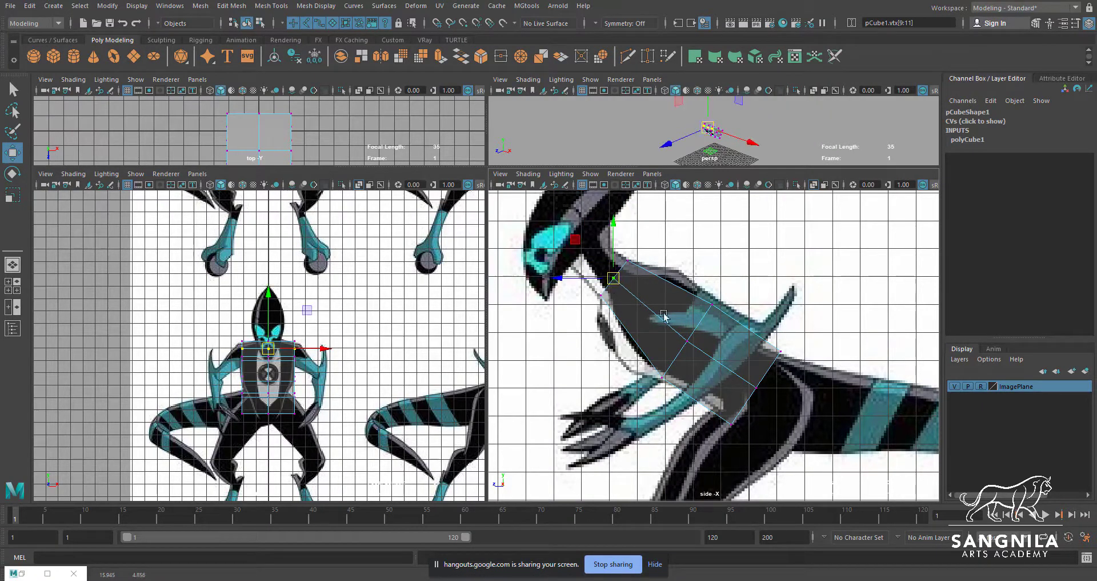
# Insert an edge loop with the Multi-Cut tool across the torso block between its neck end and middle
pyautogui.keyDown('alt'); pyautogui.moveTo(712, 334); pyautogui.dragTo(707, 307, button='middle'); pyautogui.keyUp('alt')
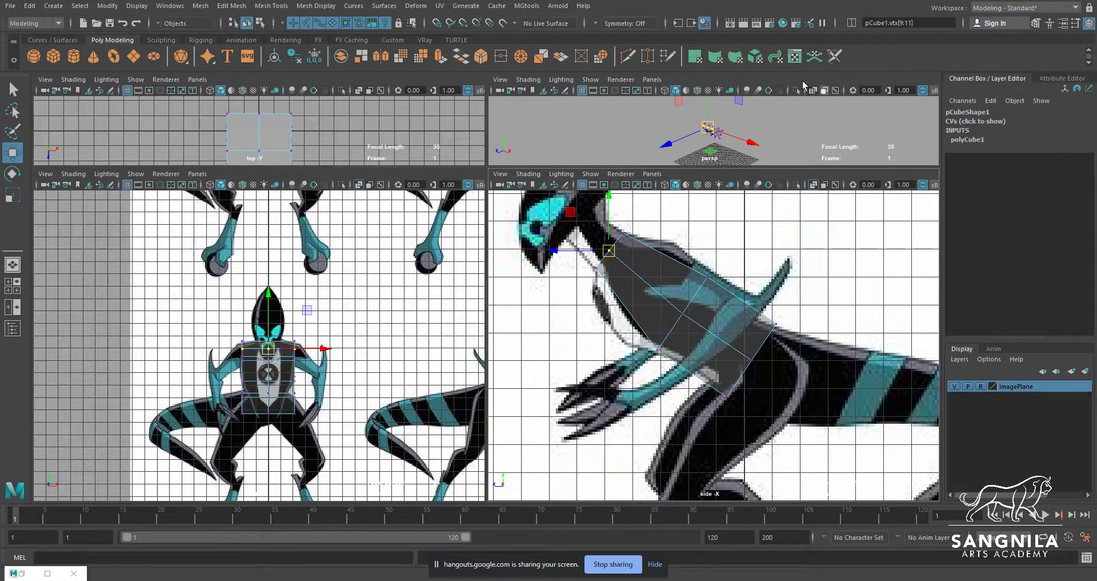
pyautogui.click(629, 57)
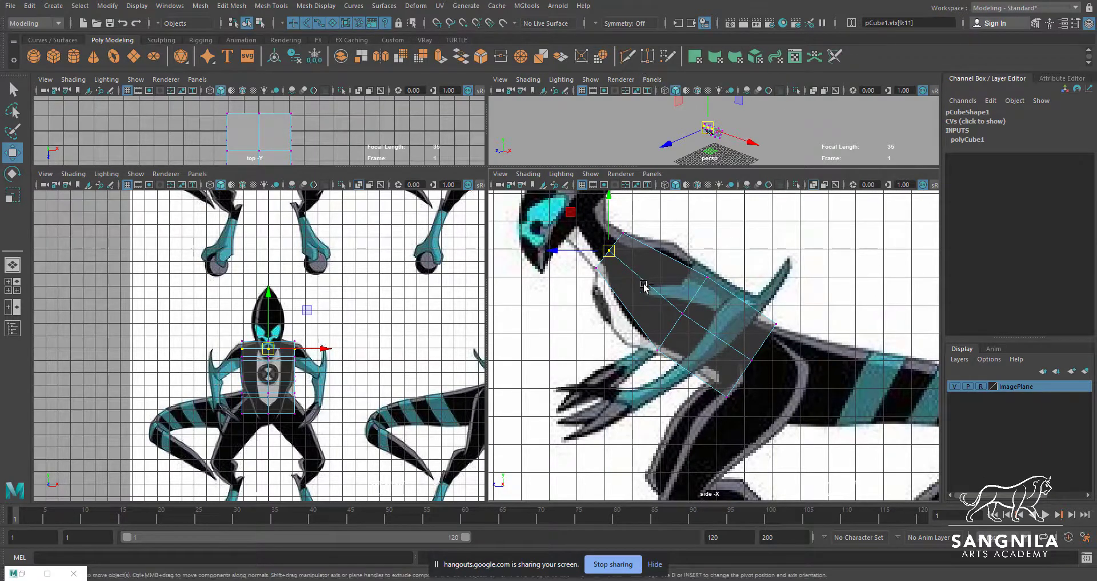
pyautogui.press('w')
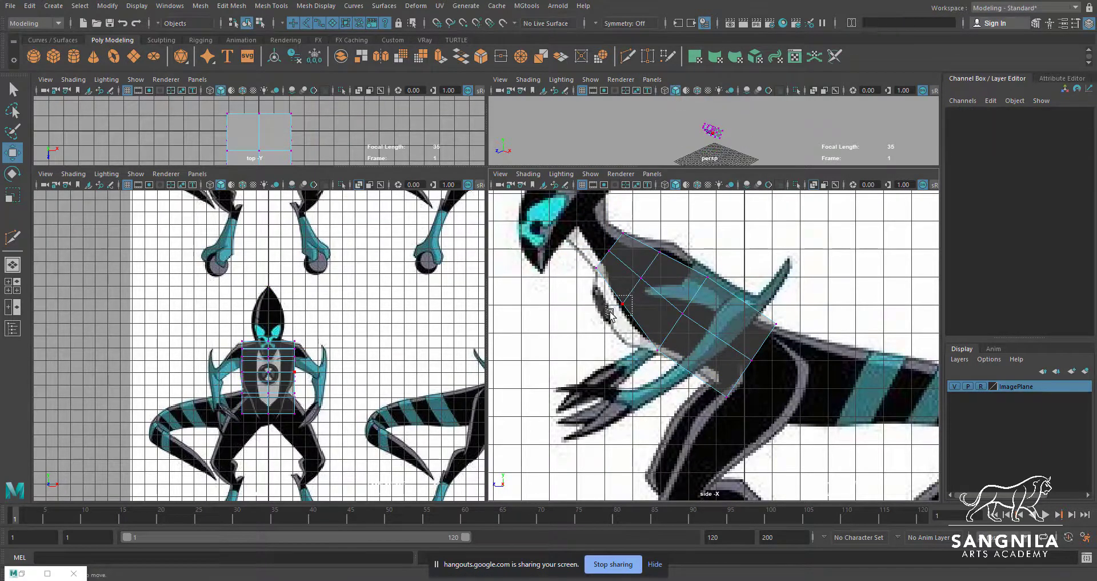
# Move the new front loop's vertices in the side view to the chest and back outlines and adjust the torso's middle vertices
pyautogui.moveTo(610, 313); pyautogui.dragTo(610, 315)
pyautogui.moveTo(622, 304); pyautogui.dragTo(608, 323)
pyautogui.moveTo(667, 244)
pyautogui.mouseDown()
pyautogui.moveTo(651, 260)
pyautogui.moveTo(663, 249)
pyautogui.mouseUp()
pyautogui.click(641, 279)
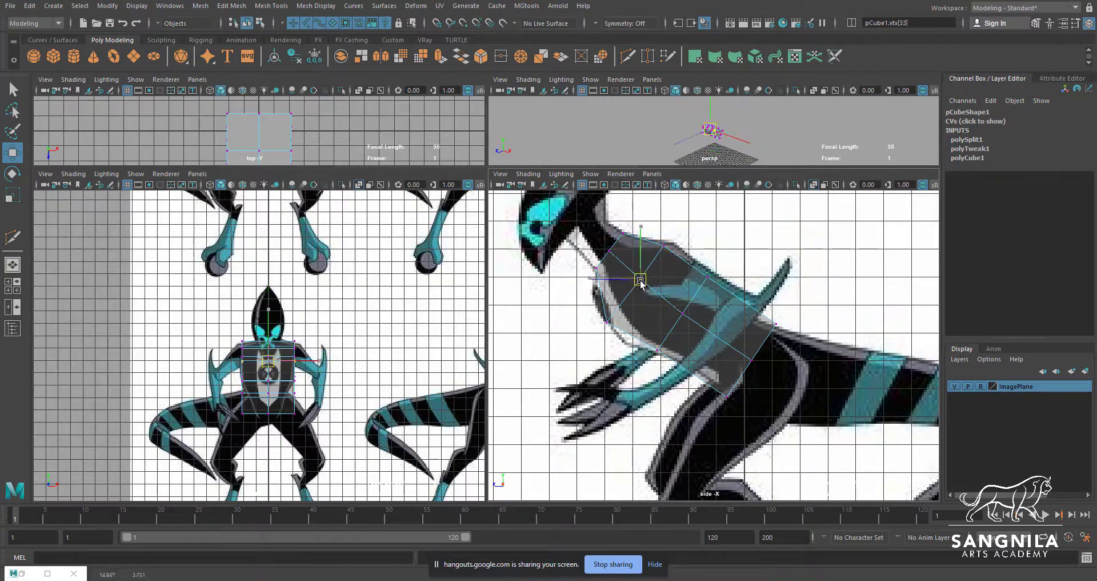
pyautogui.keyDown('alt'); pyautogui.moveTo(714, 325); pyautogui.dragTo(720, 289, button='middle'); pyautogui.keyUp('alt')
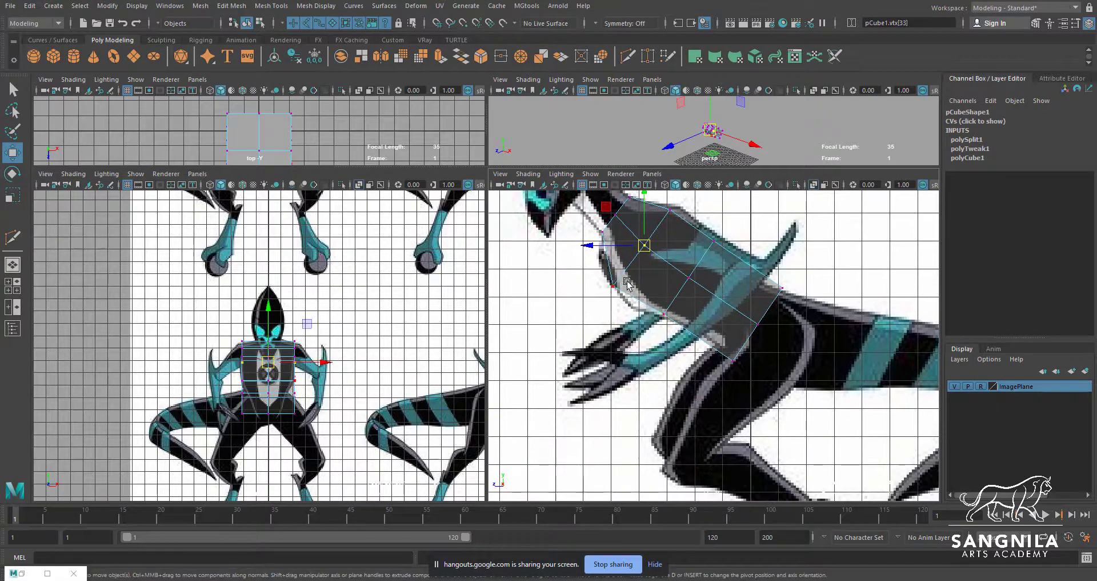
pyautogui.moveTo(627, 284); pyautogui.dragTo(628, 312)
pyautogui.click(673, 270)
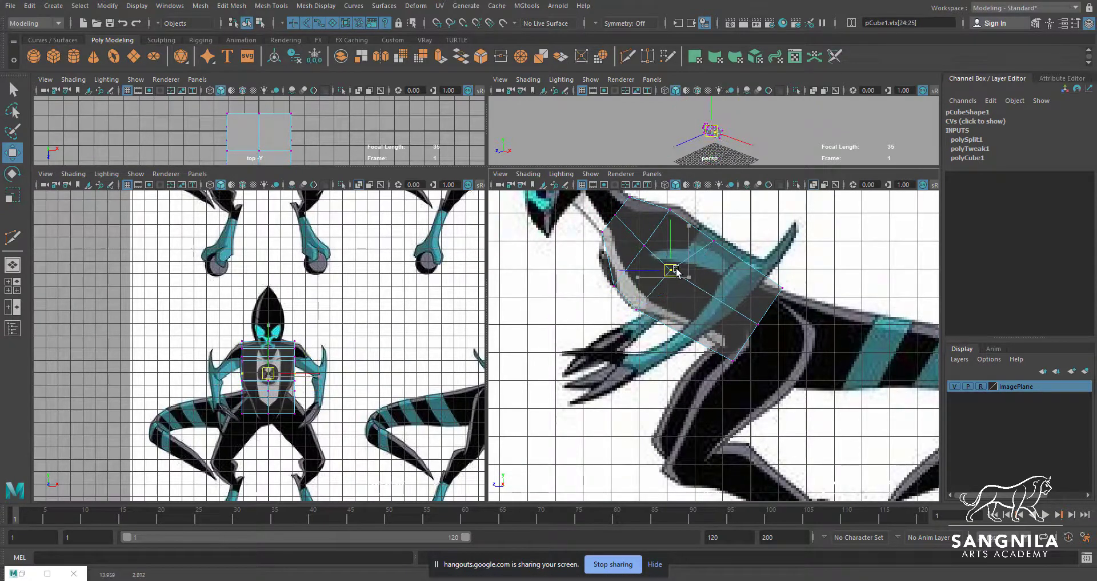
pyautogui.click(696, 237)
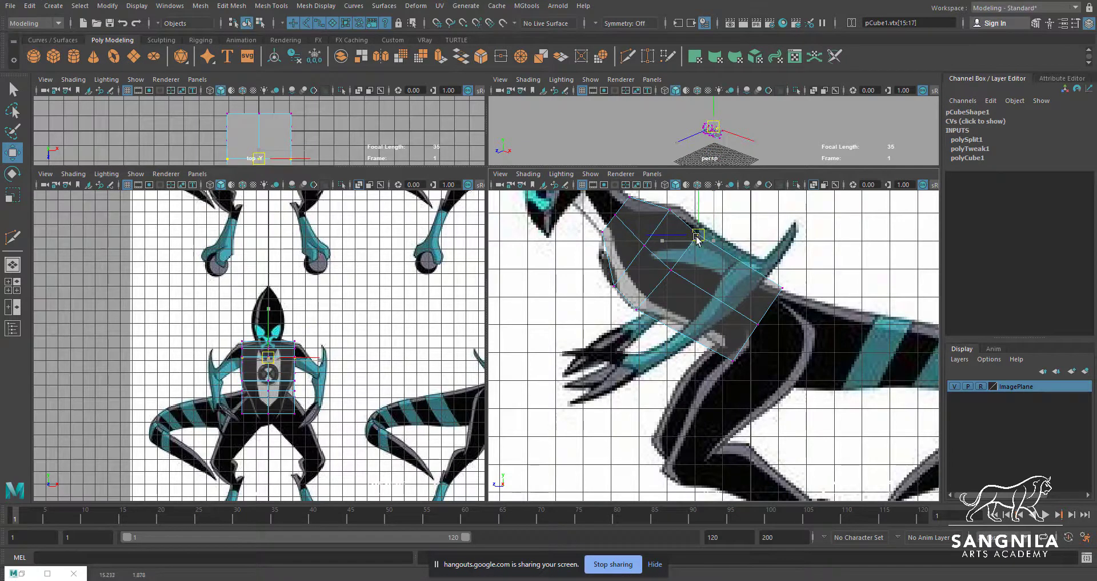
pyautogui.click(672, 269)
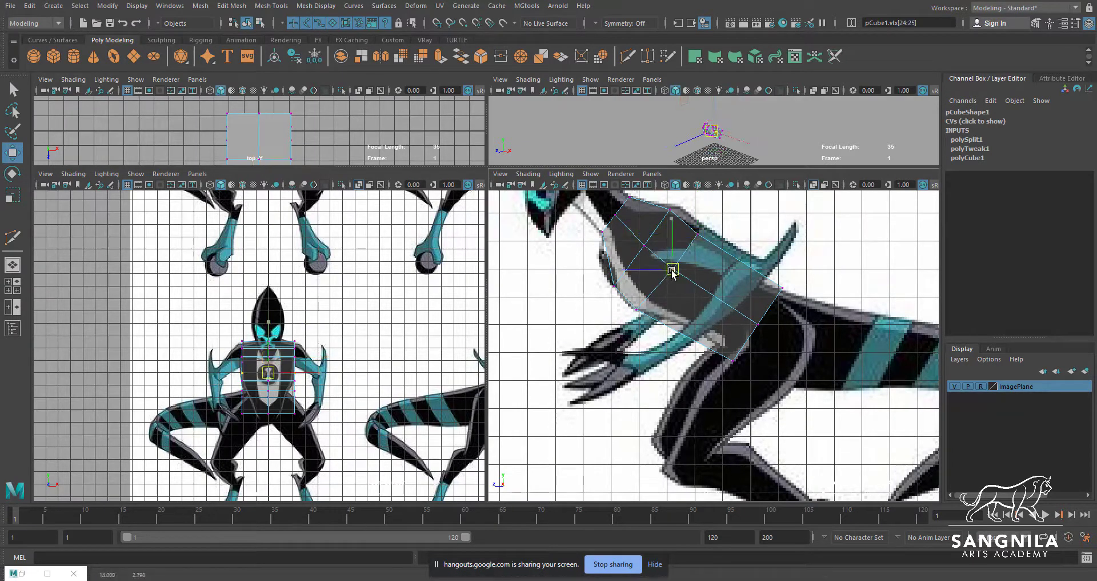
# Insert an edge loop with the Multi-Cut tool across the torso between its middle loop and hip end
pyautogui.hotkey('ctrl', 'shift', 'x')
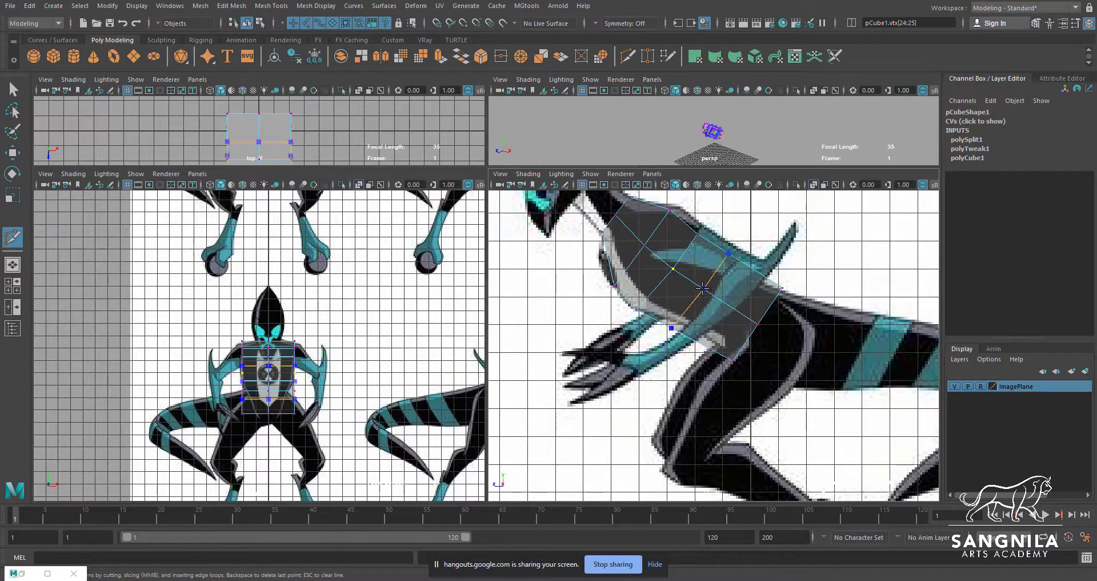
pyautogui.click(702, 287)
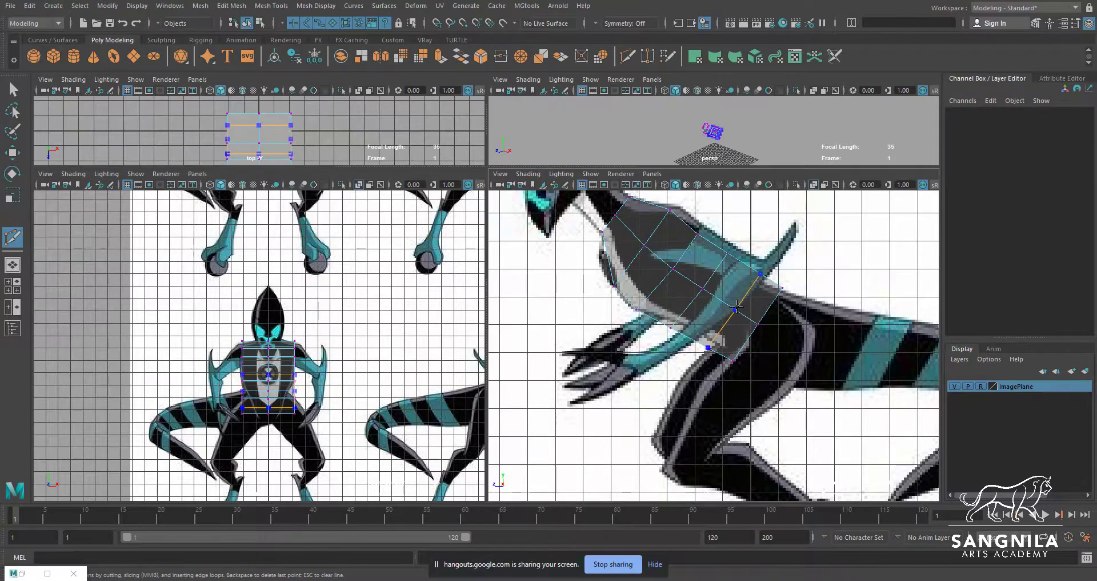
pyautogui.press('w')
pyautogui.scroll(2, 769, 303)
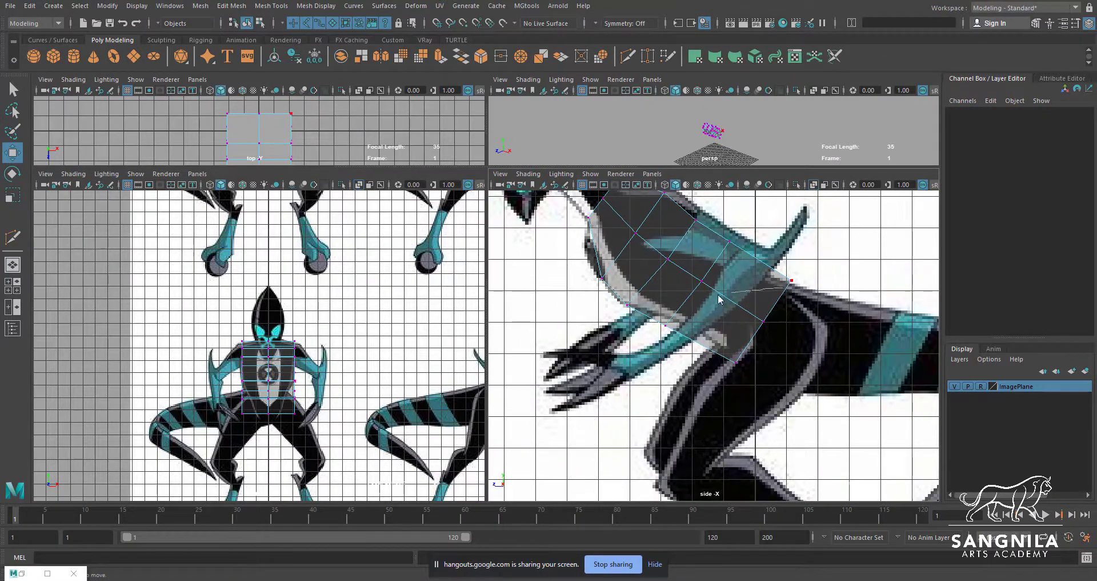
# Move the vertex rows at the torso's hip end in the side view to match the reference at the tail base and belly
pyautogui.moveTo(766, 295); pyautogui.dragTo(787, 293)
pyautogui.moveTo(776, 309); pyautogui.dragTo(756, 330)
pyautogui.moveTo(764, 321); pyautogui.dragTo(744, 308)
pyautogui.moveTo(753, 349); pyautogui.dragTo(709, 332)
pyautogui.moveTo(750, 295)
pyautogui.mouseDown()
pyautogui.moveTo(738, 321)
pyautogui.moveTo(744, 313)
pyautogui.mouseUp()
pyautogui.moveTo(801, 280); pyautogui.dragTo(781, 309)
pyautogui.moveTo(790, 292); pyautogui.dragTo(786, 295)
# Align the rear loop's vertices with the back and belly outlines in the side view and fine-tune the middle row at the hip end
pyautogui.moveTo(747, 226); pyautogui.dragTo(717, 255)
pyautogui.moveTo(729, 243); pyautogui.dragTo(702, 283)
pyautogui.moveTo(678, 313)
pyautogui.mouseDown()
pyautogui.moveTo(642, 333)
pyautogui.moveTo(675, 319)
pyautogui.mouseUp()
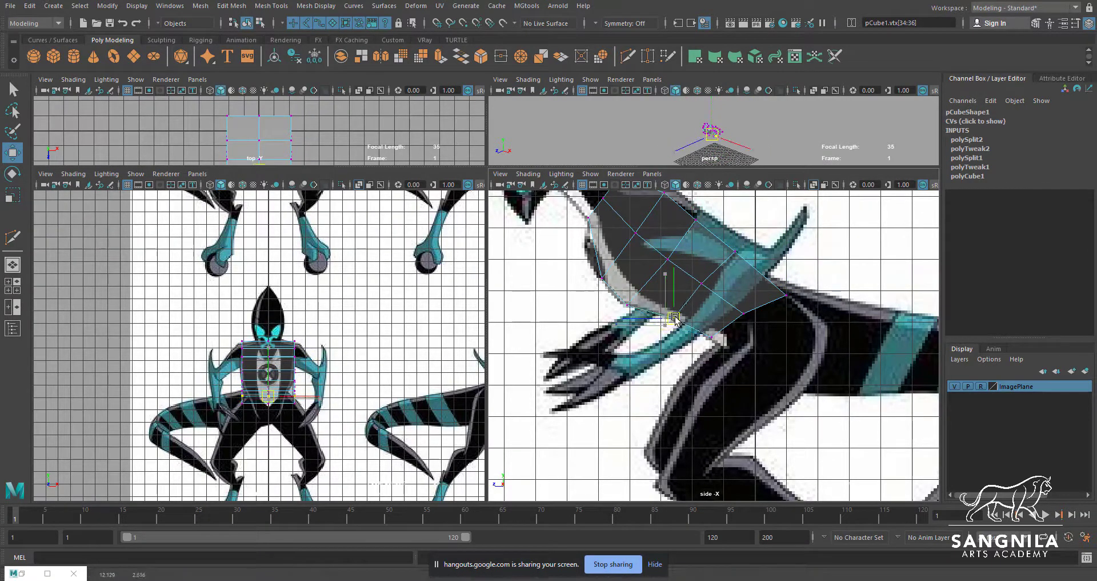
pyautogui.click(743, 313)
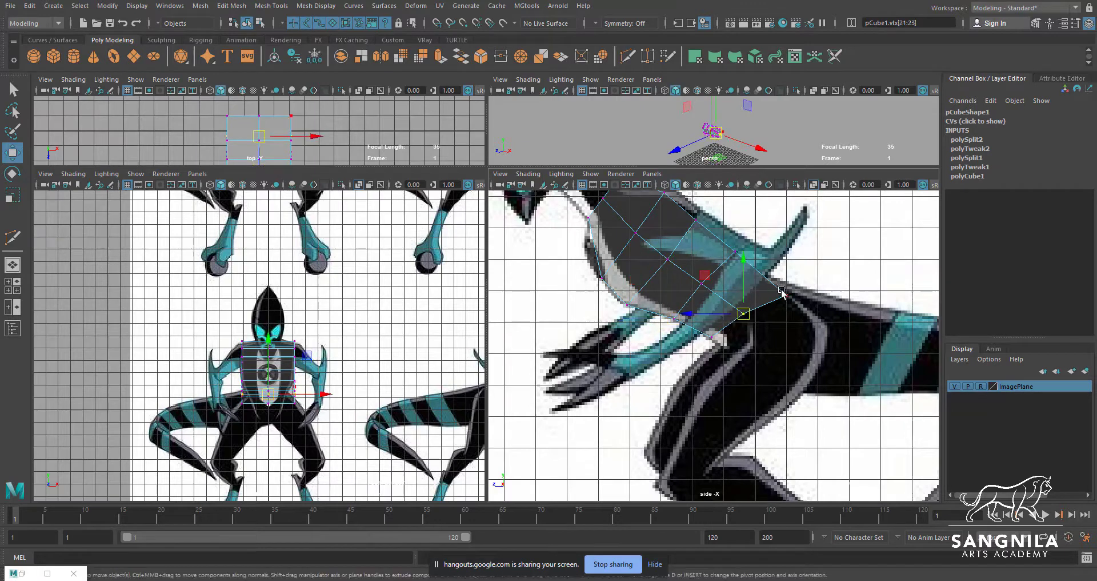
pyautogui.click(788, 297)
pyautogui.moveTo(789, 297); pyautogui.dragTo(747, 314)
pyautogui.click(744, 314)
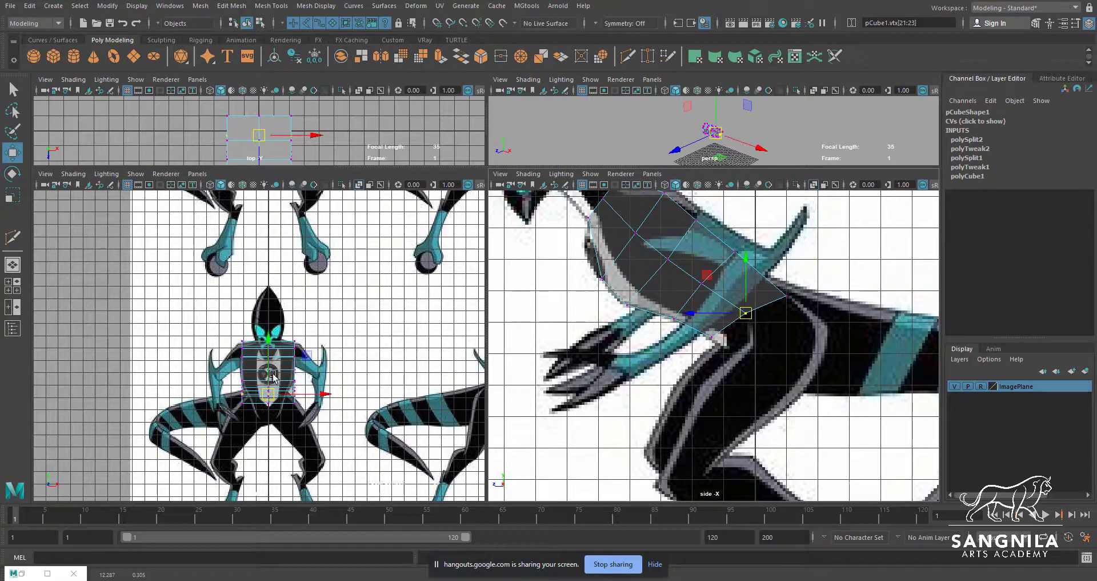
# Select the faces of the torso's hip-end section and scale them narrower along X to fit the waist in the front view
pyautogui.scroll(2, 274, 377)
pyautogui.keyDown('alt'); pyautogui.moveTo(605, 282); pyautogui.dragTo(653, 318, button='middle'); pyautogui.keyUp('alt')
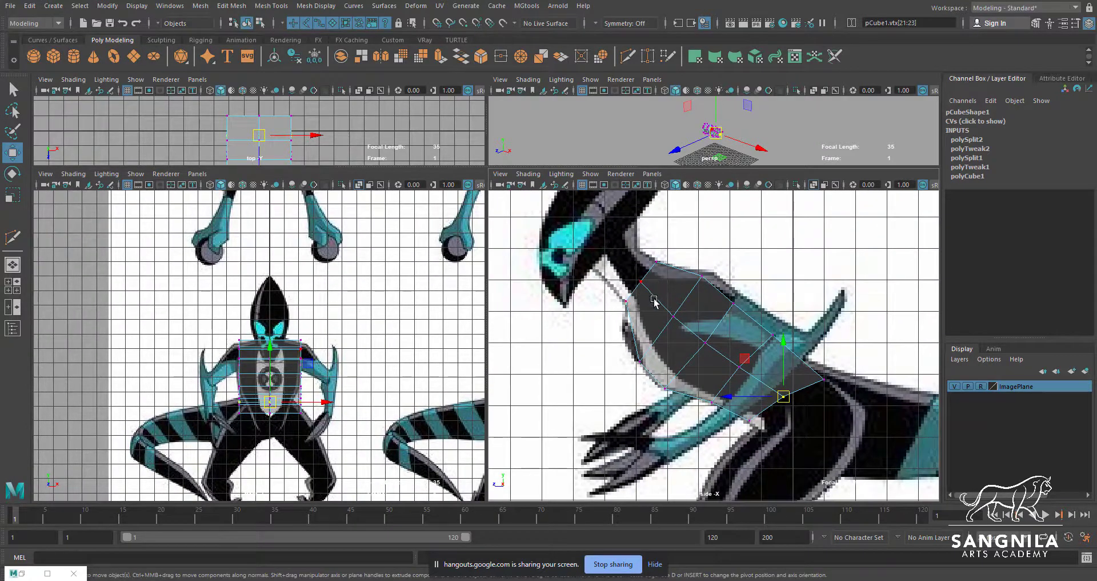
pyautogui.moveTo(318, 323); pyautogui.dragTo(287, 431)
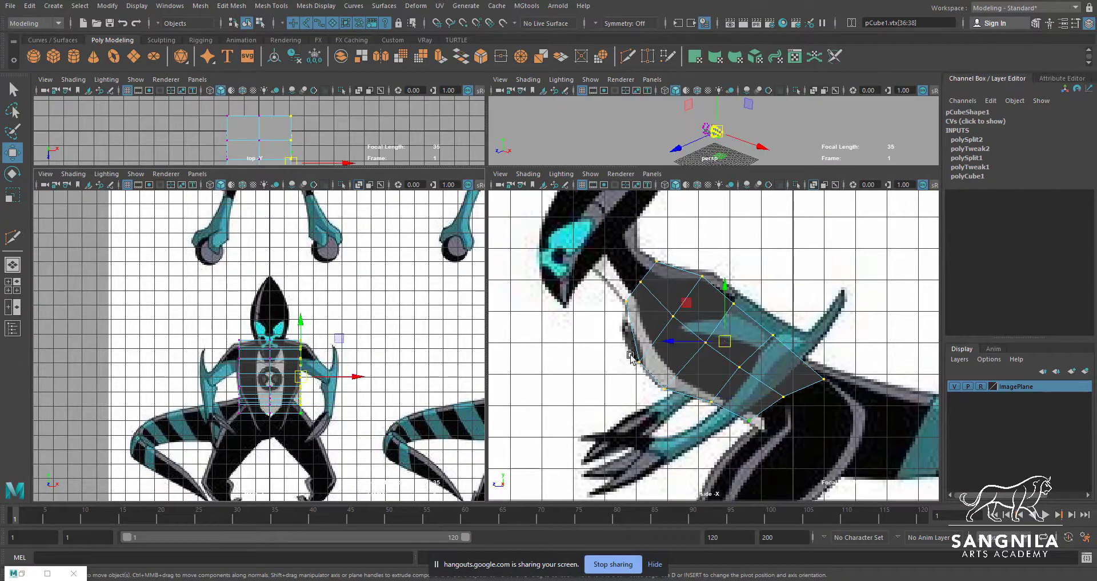
pyautogui.keyDown('alt'); pyautogui.moveTo(768, 381); pyautogui.dragTo(758, 360, button='middle'); pyautogui.keyUp('alt')
pyautogui.press('q')
pyautogui.moveTo(771, 350); pyautogui.dragTo(773, 328, button='right')
pyautogui.click(771, 362)
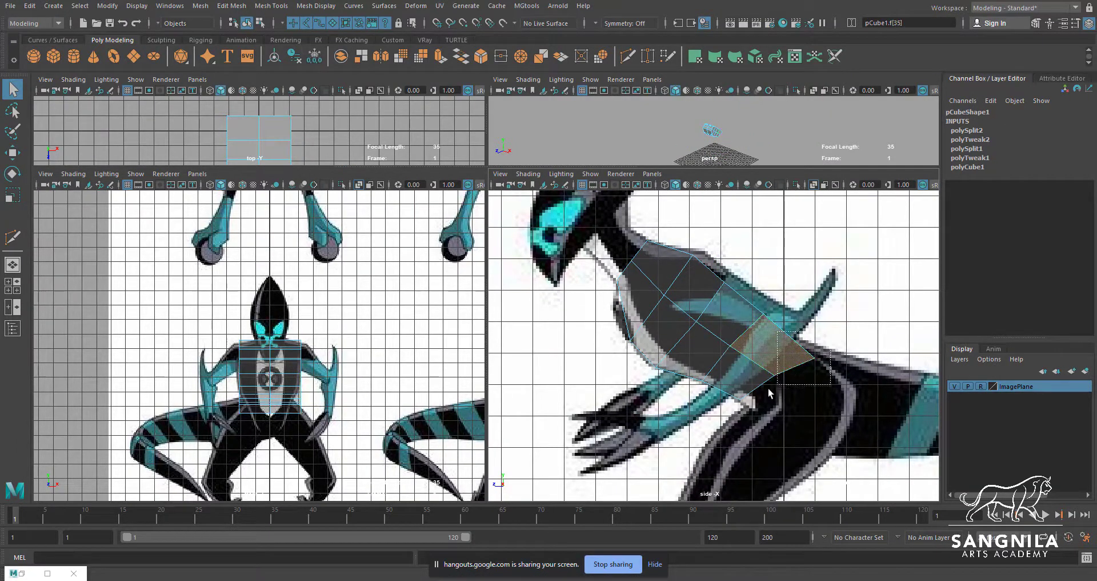
pyautogui.keyDown('shift'); pyautogui.moveTo(769, 393); pyautogui.dragTo(715, 429); pyautogui.keyUp('shift')
pyautogui.keyDown('alt'); pyautogui.moveTo(290, 441); pyautogui.dragTo(290, 388, button='middle'); pyautogui.keyUp('alt')
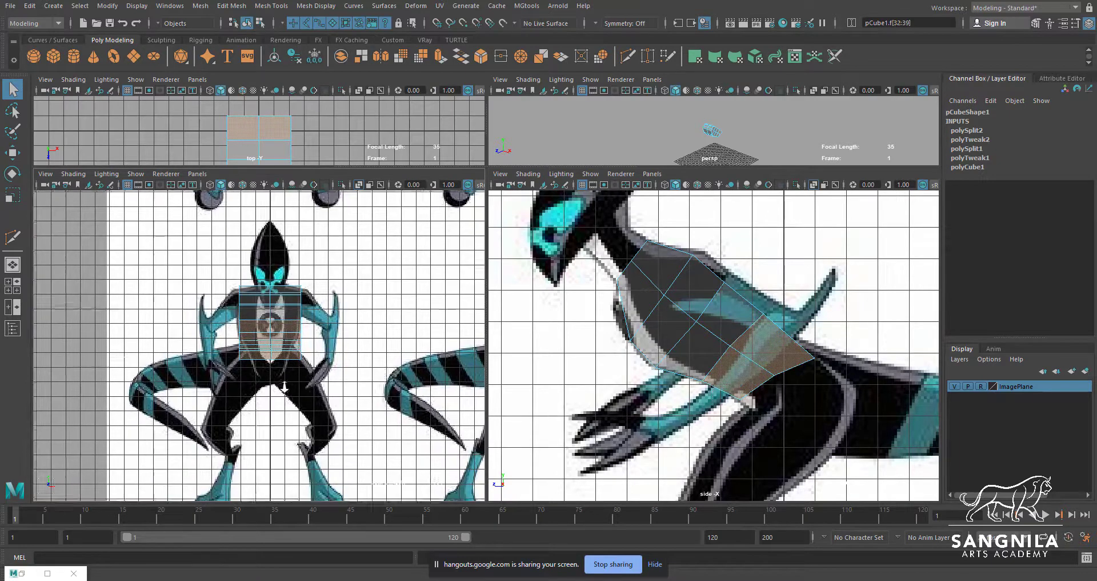
pyautogui.scroll(2, 292, 386)
pyautogui.press('e')
pyautogui.press('r')
pyautogui.moveTo(324, 337); pyautogui.dragTo(310, 340)
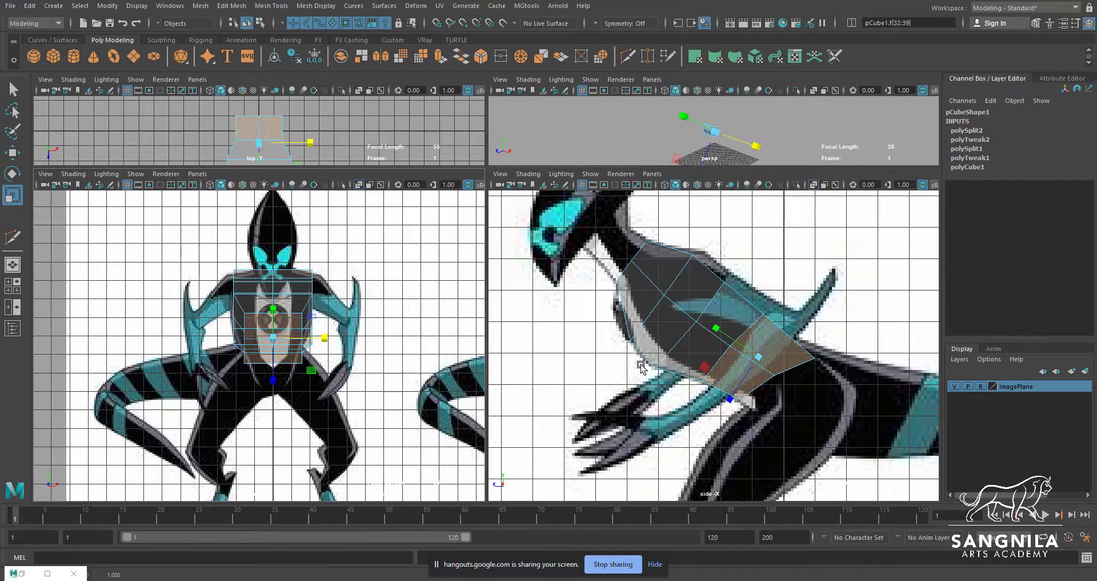
# Move the side edges of the rear loop slightly outward along X in the front view to match the waist outline
pyautogui.press('q')
pyautogui.click(725, 352)
pyautogui.press('w')
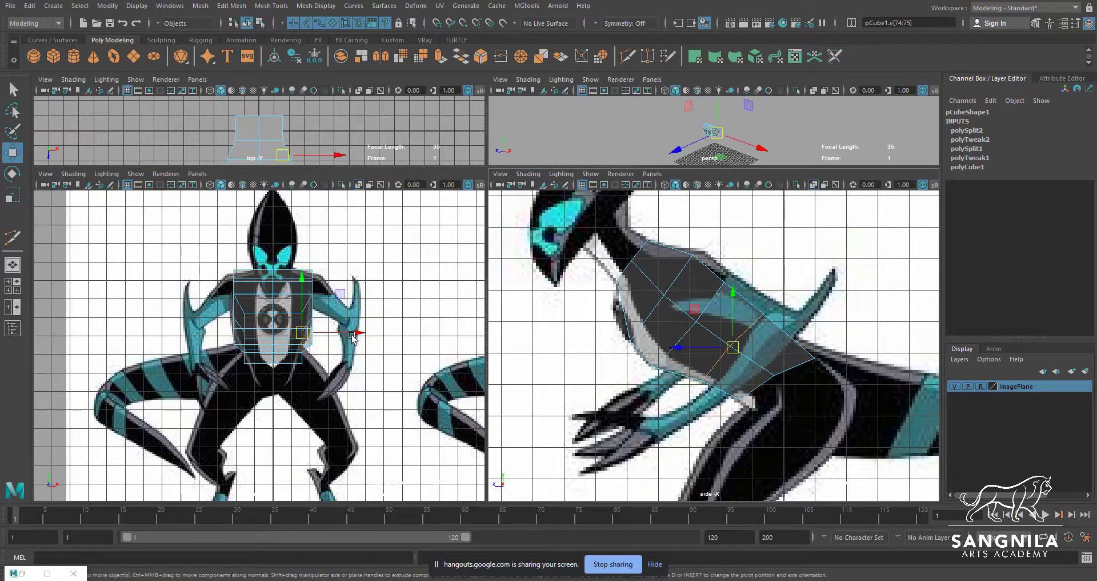
pyautogui.moveTo(358, 335); pyautogui.dragTo(359, 335)
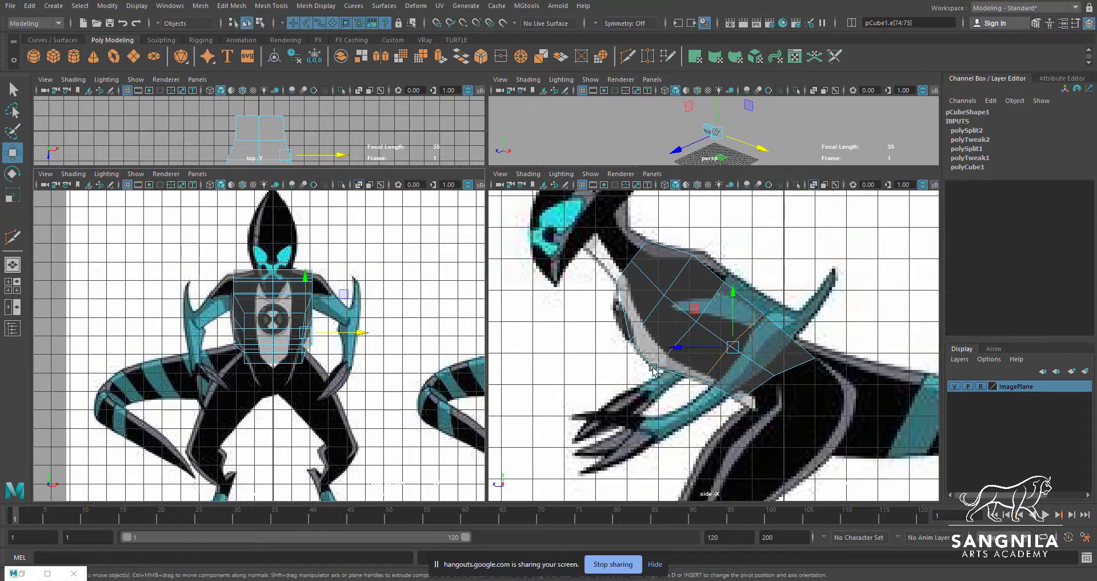
# Delete all faces on one side of the torso's centre line in the perspective view, leaving half of the mesh
pyautogui.press('space')
pyautogui.keyDown('alt'); pyautogui.moveTo(495, 334); pyautogui.dragTo(483, 323); pyautogui.keyUp('alt')
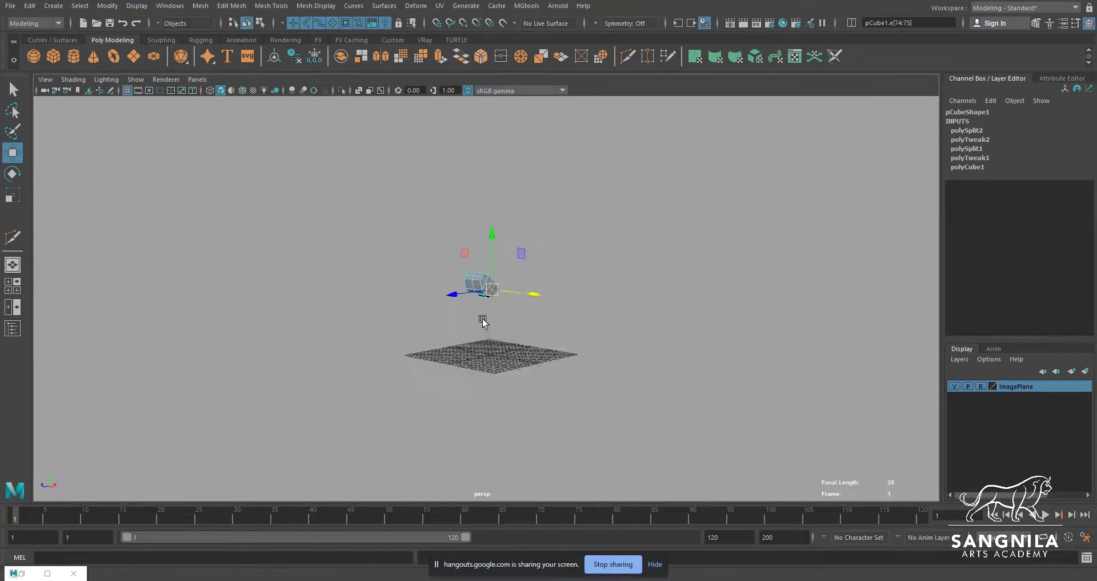
pyautogui.keyDown('alt'); pyautogui.moveTo(482, 324); pyautogui.dragTo(629, 323, button='right'); pyautogui.keyUp('alt')
pyautogui.keyDown('alt'); pyautogui.moveTo(630, 324); pyautogui.dragTo(543, 316); pyautogui.keyUp('alt')
pyautogui.moveTo(543, 316)
pyautogui.mouseDown(button='right')
pyautogui.moveTo(540, 303)
pyautogui.moveTo(534, 321)
pyautogui.mouseUp(button='right')
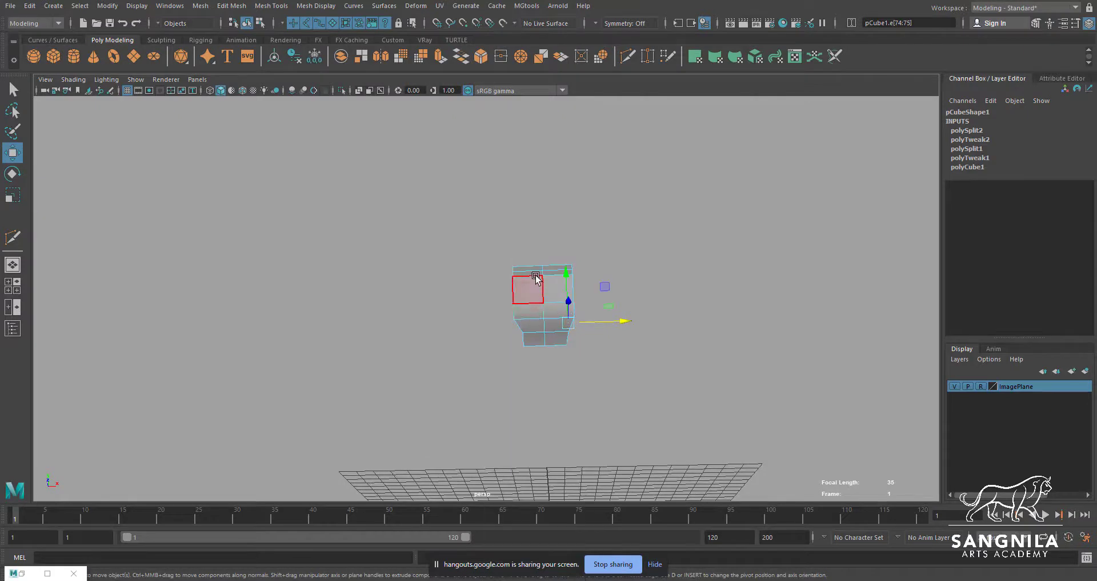
pyautogui.moveTo(496, 378); pyautogui.dragTo(492, 377)
pyautogui.press('Delete')
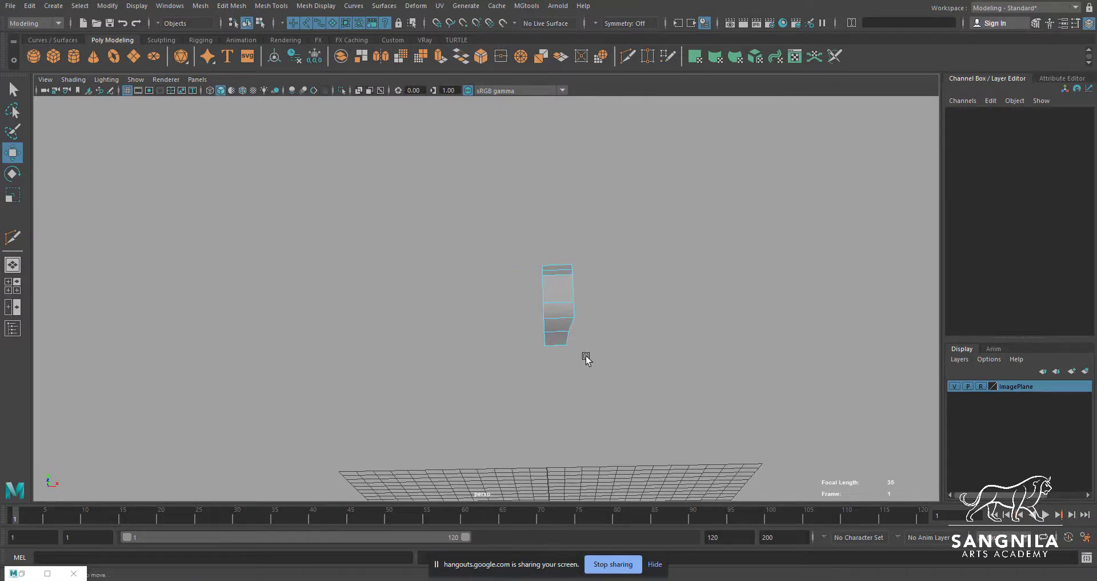
# Select the outer lengthwise edges of the half torso and move them inward along X to start rounding its boxy side
pyautogui.keyDown('alt'); pyautogui.moveTo(585, 358); pyautogui.dragTo(583, 406); pyautogui.keyUp('alt')
pyautogui.press('q')
pyautogui.click(522, 331)
pyautogui.press('w')
pyautogui.press('q')
pyautogui.press('w')
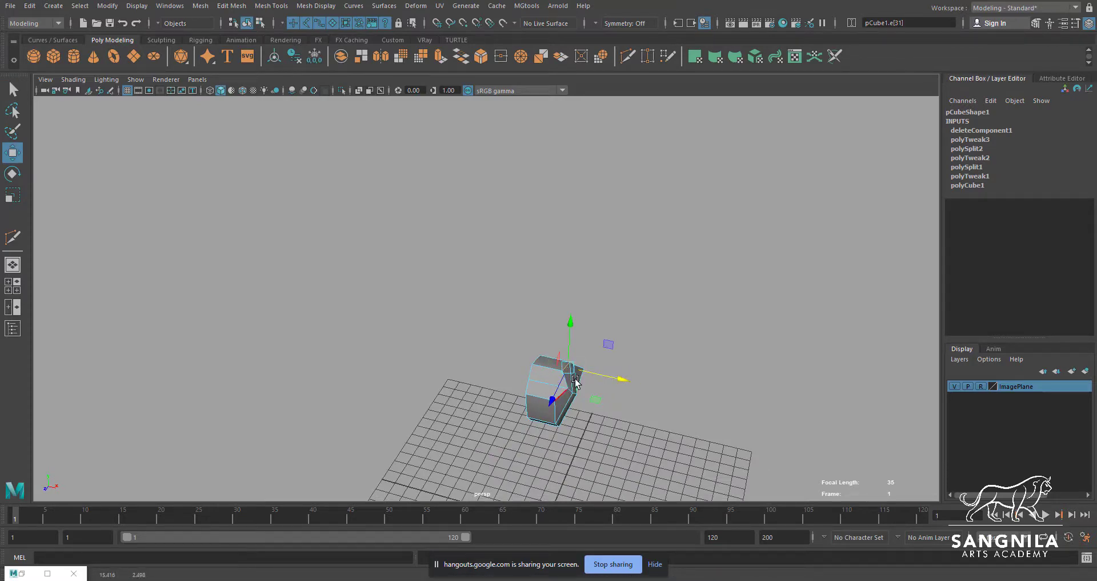
pyautogui.keyDown('alt'); pyautogui.moveTo(575, 381); pyautogui.dragTo(372, 385); pyautogui.keyUp('alt')
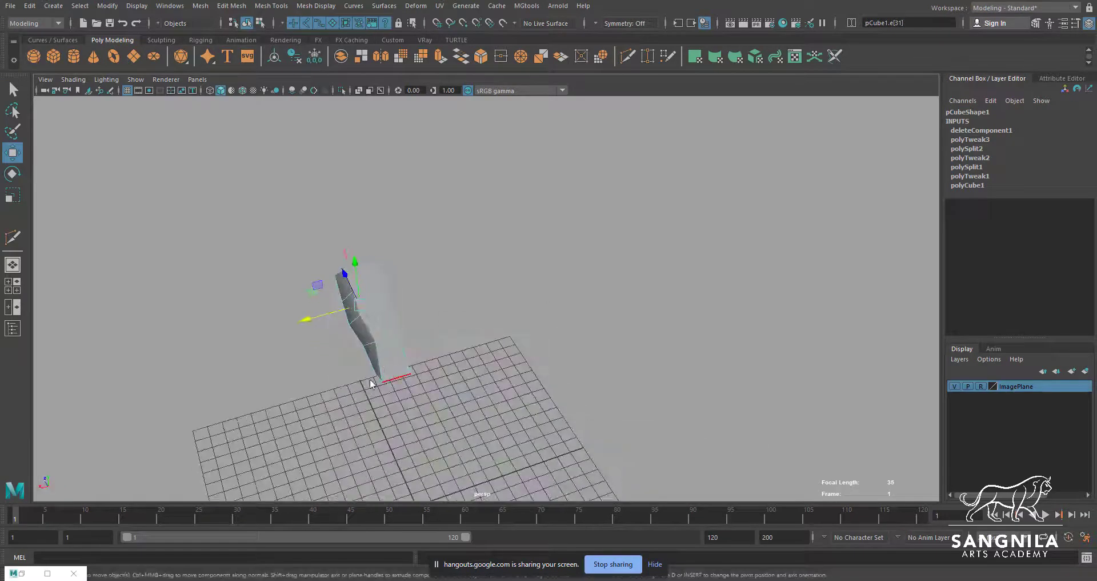
# Move the remaining outer corner vertices and edges of the half torso along X to round off its cross-section
pyautogui.doubleClick(383, 381)
pyautogui.press('F9')
pyautogui.click(391, 379)
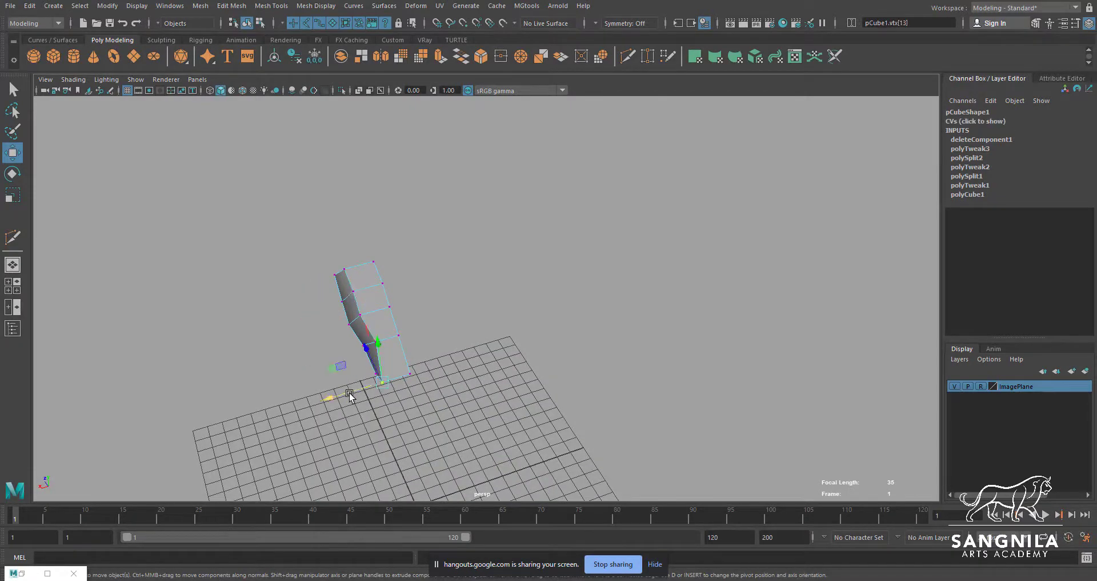
pyautogui.keyDown('alt'); pyautogui.moveTo(369, 355); pyautogui.dragTo(478, 299); pyautogui.keyUp('alt')
pyautogui.press('q')
pyautogui.press('w')
pyautogui.press('q')
pyautogui.click(609, 280)
pyautogui.press('w')
pyautogui.press('q')
# Delete the two cap faces at the hip end of the half torso
pyautogui.moveTo(477, 295); pyautogui.dragTo(481, 309, button='right')
pyautogui.click(469, 297)
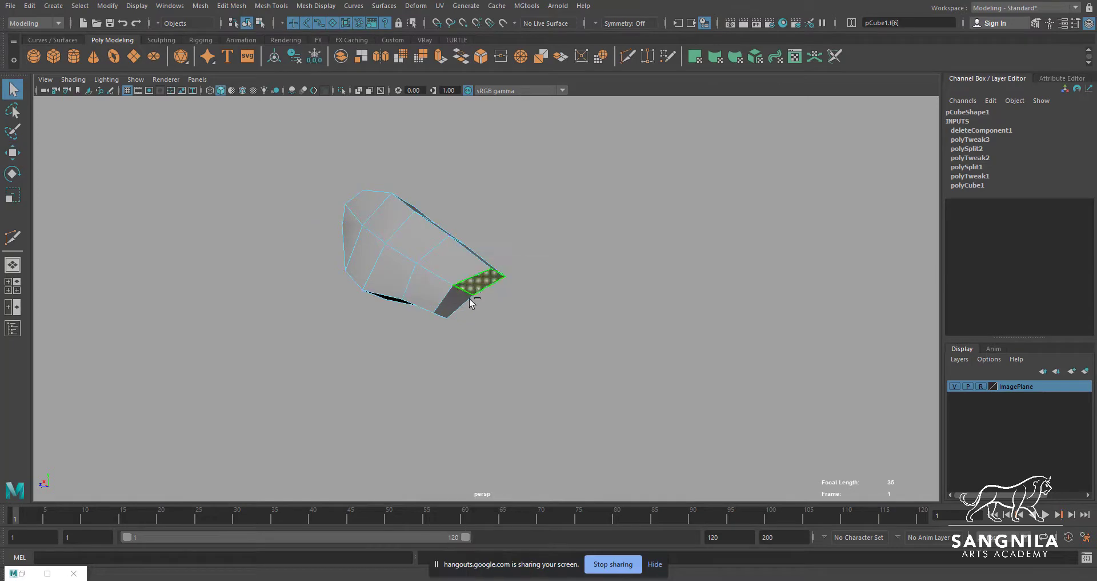
pyautogui.press('\\')
pyautogui.click(526, 341)
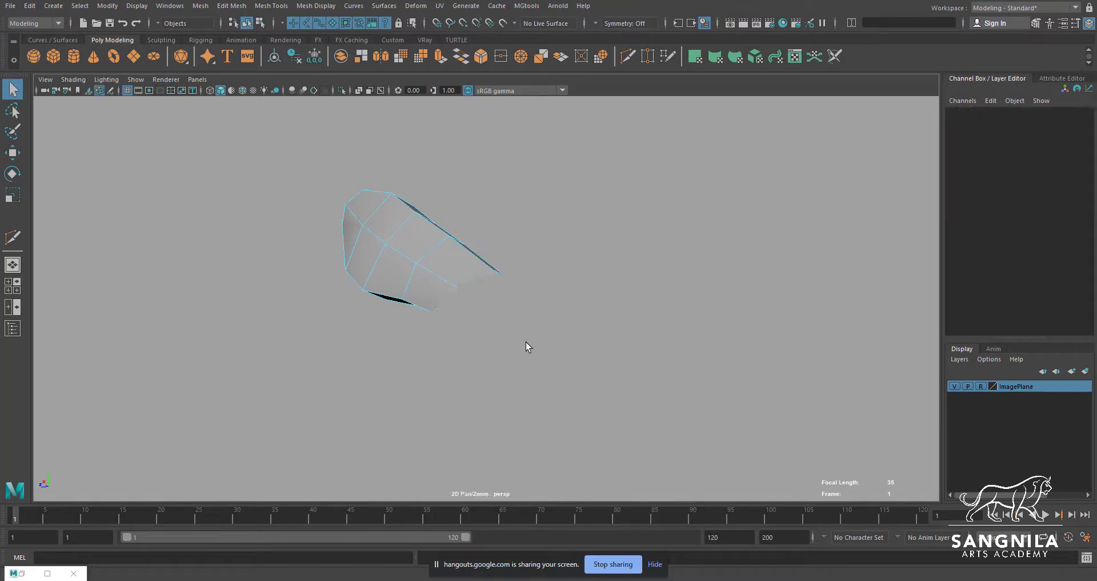
pyautogui.keyDown('alt'); pyautogui.moveTo(525, 342); pyautogui.dragTo(586, 294); pyautogui.keyUp('alt')
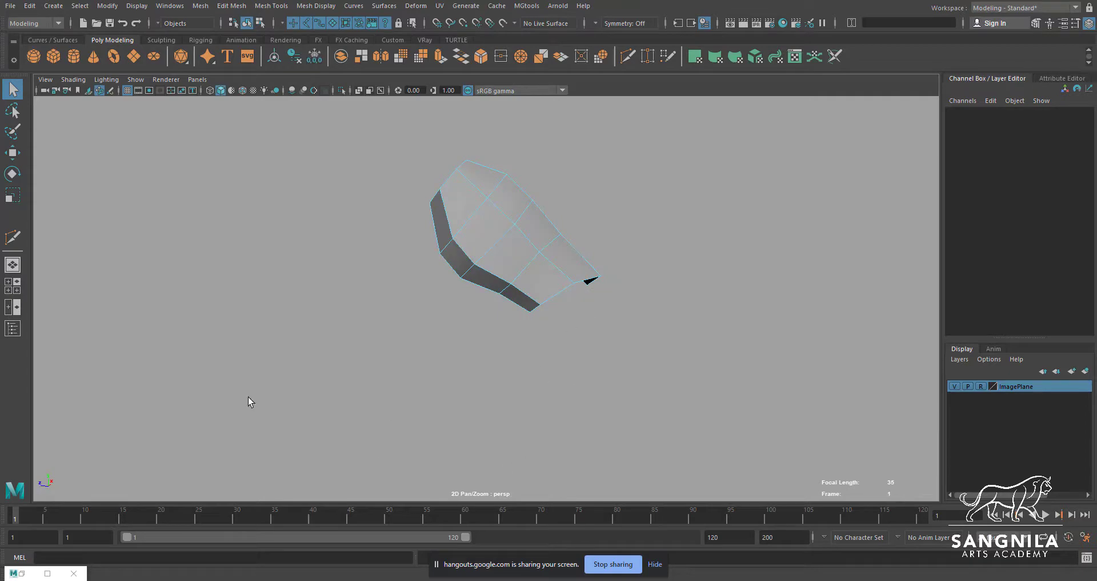
# Move the upper corner vertices at the torso's open hip end in the side view slightly toward the tail base outline
pyautogui.moveTo(200, 578)
pyautogui.click(269, 540)
pyautogui.press('space')
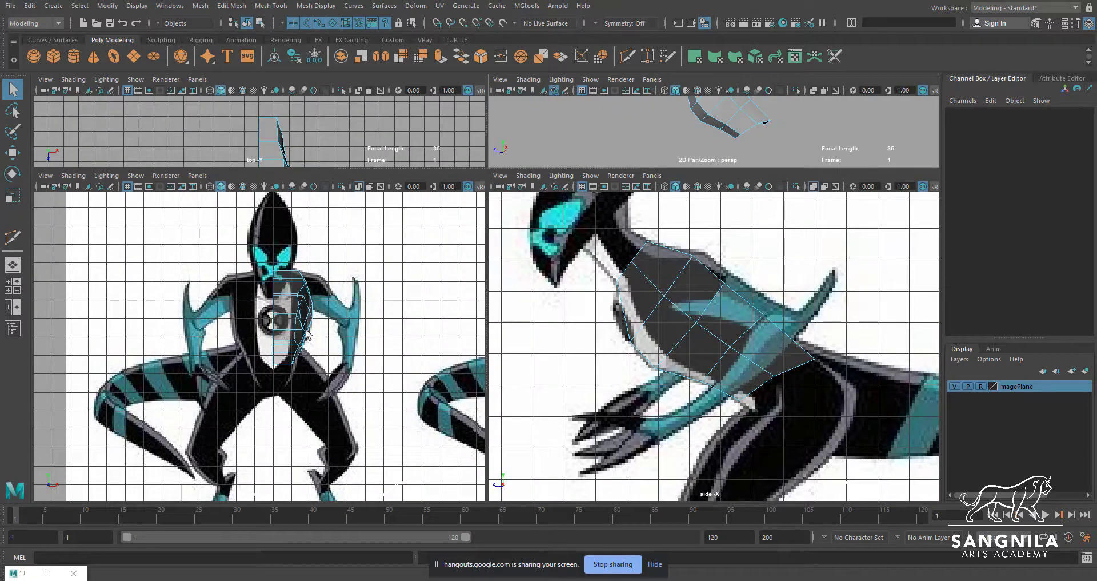
pyautogui.keyDown('alt'); pyautogui.moveTo(730, 369); pyautogui.dragTo(674, 374, button='middle'); pyautogui.keyUp('alt')
pyautogui.click(694, 366)
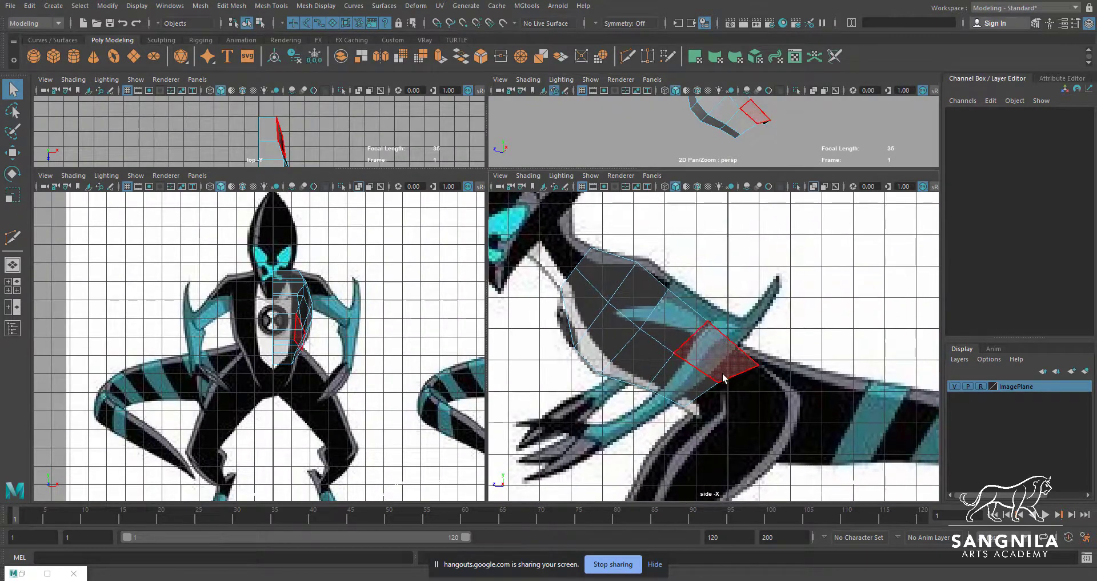
pyautogui.press('F9')
pyautogui.click(759, 364)
pyautogui.press('w')
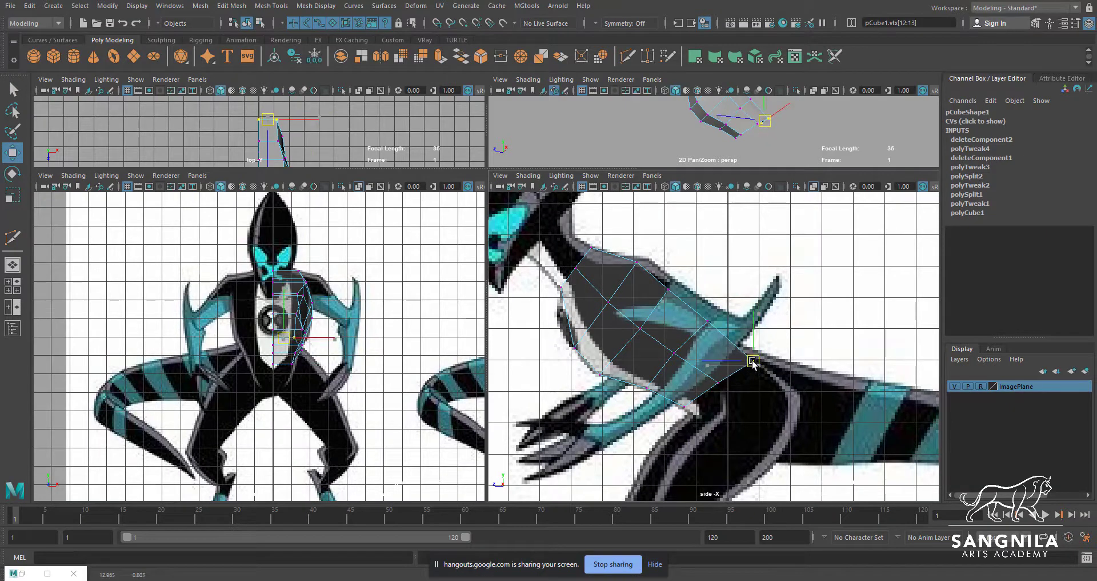
# Create a cube and place it over the thigh at Translate Y 10.11 and Z -0.065, rotated 50.07 degrees around X
pyautogui.keyDown('alt'); pyautogui.moveTo(726, 404); pyautogui.dragTo(733, 315, button='middle'); pyautogui.keyUp('alt')
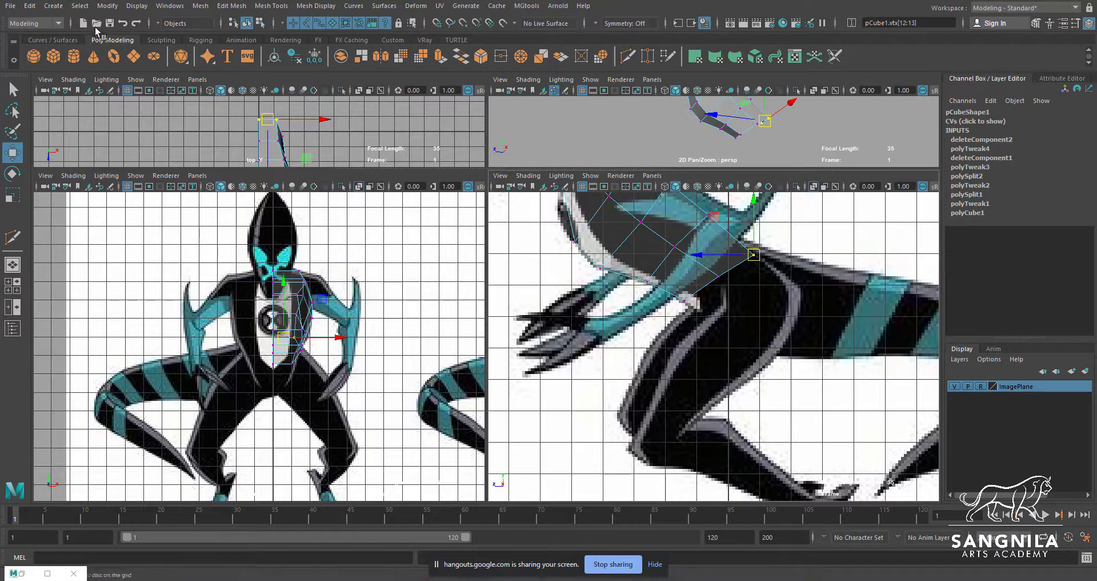
pyautogui.click(53, 56)
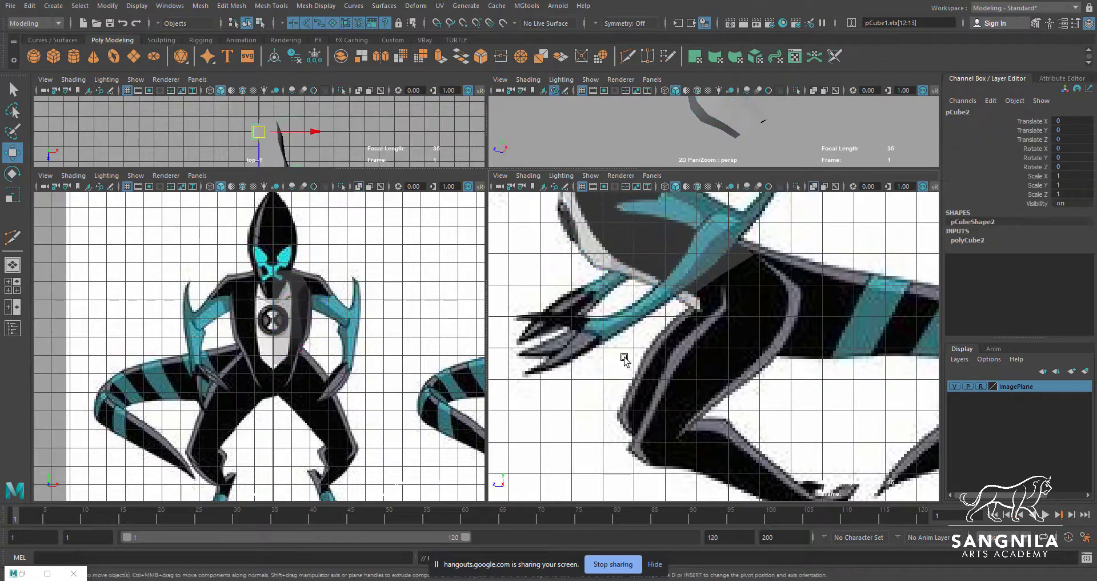
pyautogui.scroll(-4, 743, 131)
pyautogui.scroll(-4, 752, 395)
pyautogui.moveTo(722, 480); pyautogui.dragTo(683, 362)
pyautogui.scroll(6, 743, 328)
pyautogui.press('r')
pyautogui.press('e')
pyautogui.press('w')
pyautogui.moveTo(737, 338); pyautogui.dragTo(739, 346)
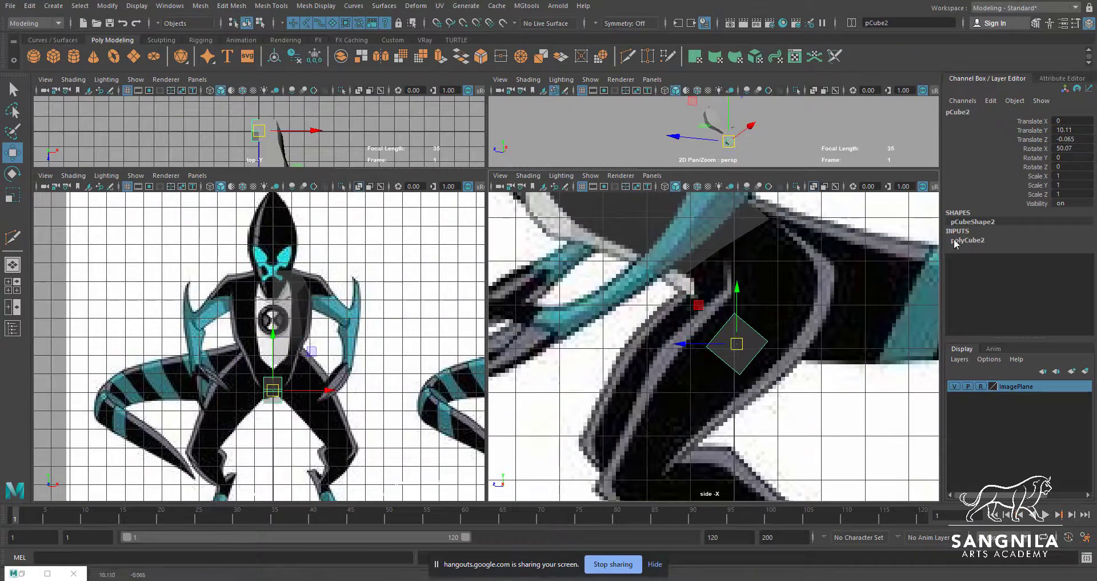
# Move the thigh cube's upper vertices in the side view to the front and back outlines of the upper leg
pyautogui.press('r')
pyautogui.press('F9')
pyautogui.moveTo(764, 297); pyautogui.dragTo(721, 326)
pyautogui.keyDown('shift'); pyautogui.moveTo(783, 330); pyautogui.dragTo(759, 355); pyautogui.keyUp('shift')
pyautogui.press('w')
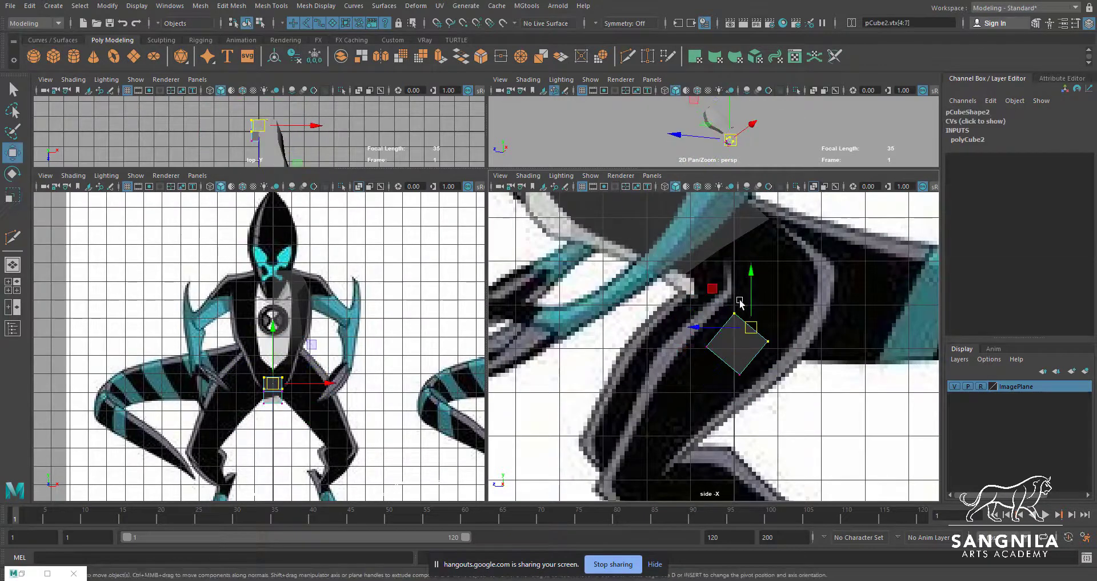
pyautogui.moveTo(740, 302); pyautogui.dragTo(726, 323)
pyautogui.moveTo(735, 313); pyautogui.dragTo(727, 289)
pyautogui.moveTo(788, 323); pyautogui.dragTo(754, 357)
pyautogui.moveTo(767, 341); pyautogui.dragTo(804, 351)
pyautogui.moveTo(738, 277); pyautogui.dragTo(720, 304)
pyautogui.moveTo(728, 289); pyautogui.dragTo(723, 293)
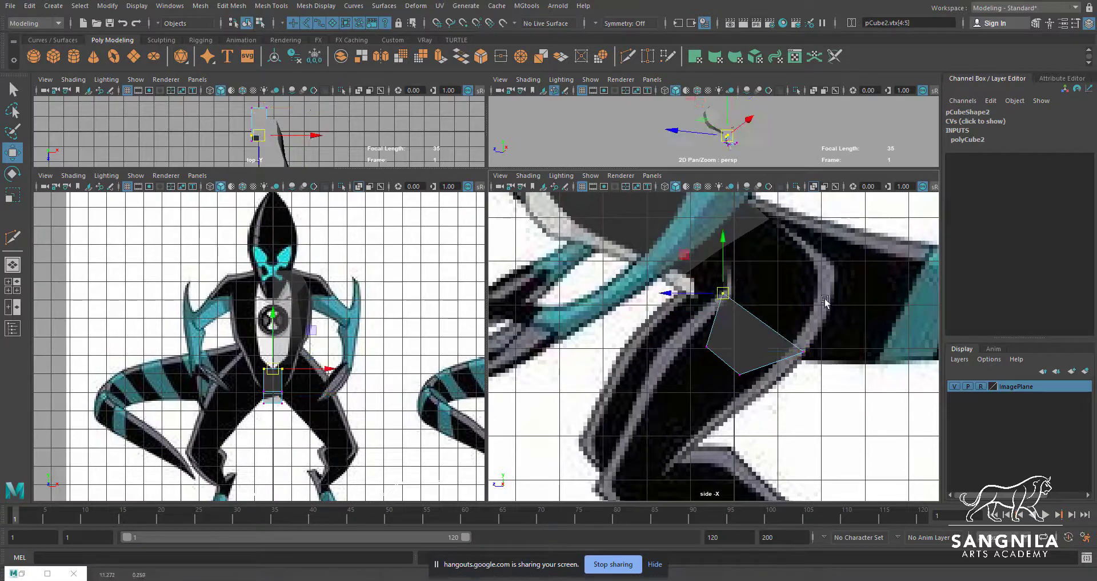
# Move the thigh cube's lower vertices in the side view down to the front and back outlines at the knee
pyautogui.keyDown('alt'); pyautogui.moveTo(811, 296); pyautogui.dragTo(828, 259, button='middle'); pyautogui.keyUp('alt')
pyautogui.moveTo(718, 321); pyautogui.dragTo(715, 324)
pyautogui.moveTo(724, 310); pyautogui.dragTo(629, 419)
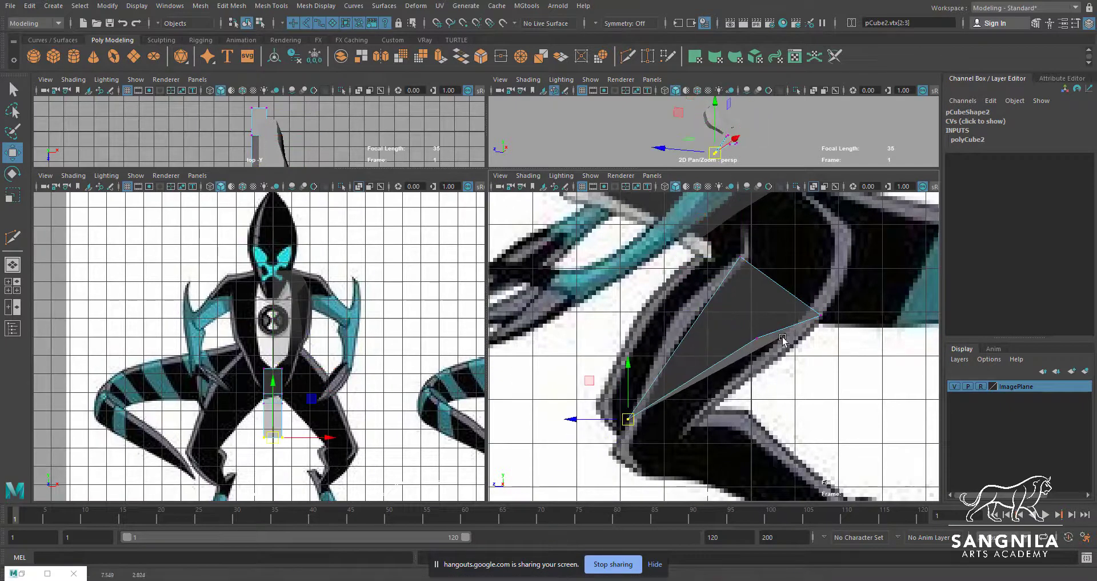
pyautogui.moveTo(778, 329); pyautogui.dragTo(745, 353)
pyautogui.moveTo(758, 337); pyautogui.dragTo(690, 424)
# Cut an edge across the middle of the thigh cube and fit its ends and the knee corners to the thigh outline in the side view
pyautogui.click(629, 56)
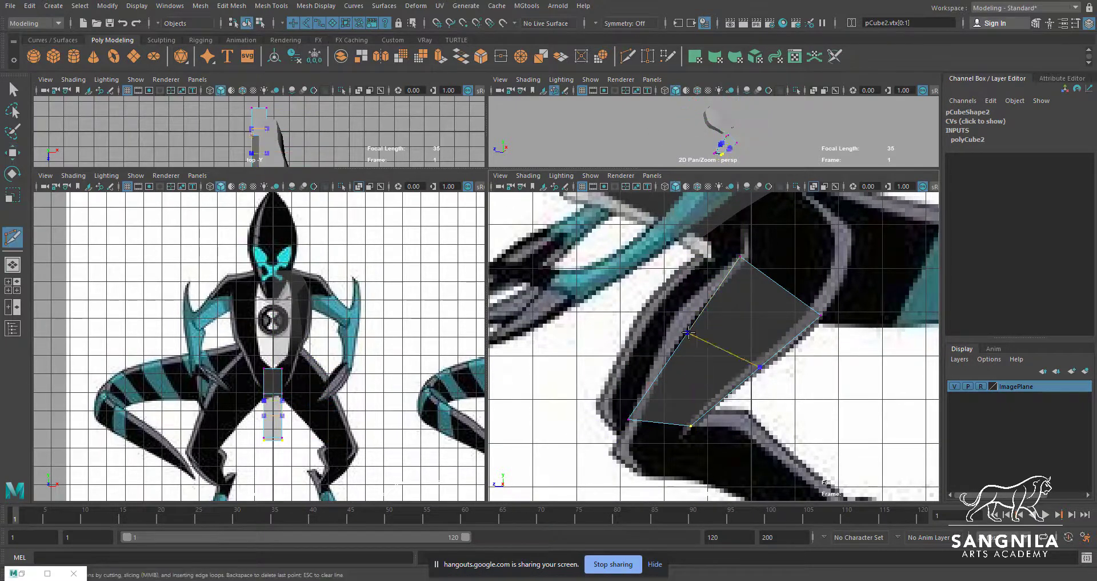
pyautogui.keyDown('ctrl'); pyautogui.click(689, 330); pyautogui.keyUp('ctrl')
pyautogui.press('w')
pyautogui.moveTo(700, 316); pyautogui.dragTo(678, 343)
pyautogui.moveTo(689, 331); pyautogui.dragTo(674, 317)
pyautogui.moveTo(772, 353); pyautogui.dragTo(752, 378)
pyautogui.moveTo(762, 366); pyautogui.dragTo(749, 379)
pyautogui.moveTo(646, 402); pyautogui.dragTo(618, 433)
pyautogui.moveTo(629, 418); pyautogui.dragTo(634, 409)
pyautogui.moveTo(676, 408)
pyautogui.mouseDown()
pyautogui.moveTo(698, 437)
pyautogui.moveTo(689, 423)
pyautogui.mouseUp()
pyautogui.keyDown('alt'); pyautogui.moveTo(730, 321); pyautogui.dragTo(715, 314, button='middle'); pyautogui.keyUp('alt')
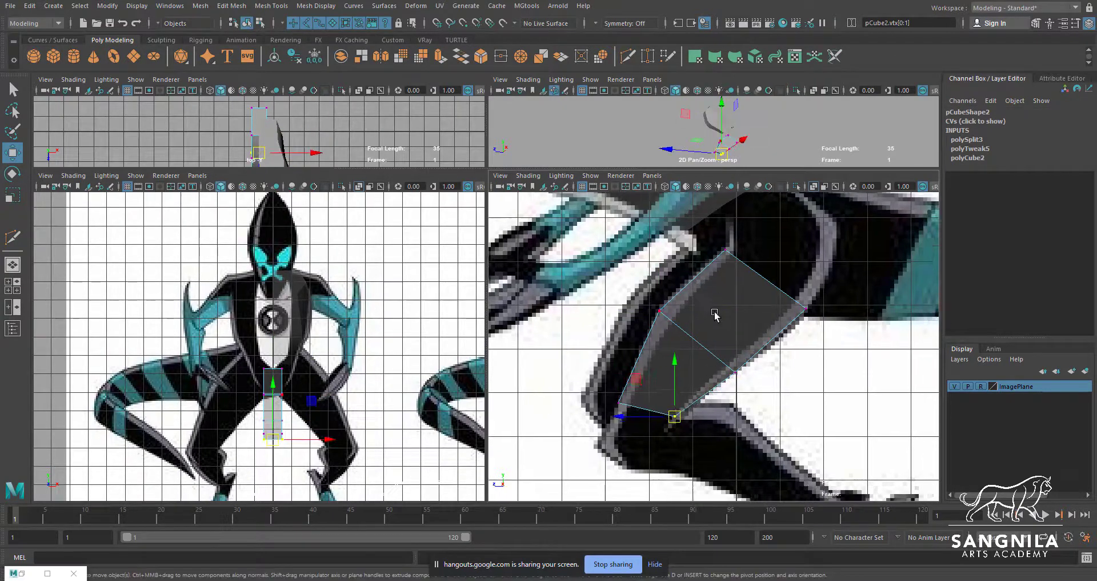
# Create a cube and place it over the lower leg at Translate Y 6.471, rotated 59.065 degrees around X
pyautogui.moveTo(715, 314); pyautogui.dragTo(743, 288, button='right')
pyautogui.click(54, 58)
pyautogui.scroll(-5, 702, 286)
pyautogui.moveTo(716, 426); pyautogui.dragTo(698, 328)
pyautogui.scroll(5, 714, 344)
pyautogui.press('e')
pyautogui.press('w')
# Move the lower-leg cube's corner vertices in the side view to the knee and ankle ends of the reference shin
pyautogui.moveTo(718, 367); pyautogui.dragTo(685, 367, button='right')
pyautogui.moveTo(725, 332); pyautogui.dragTo(702, 358)
pyautogui.moveTo(713, 345); pyautogui.dragTo(680, 324)
pyautogui.moveTo(698, 367); pyautogui.dragTo(650, 386)
pyautogui.moveTo(762, 354); pyautogui.dragTo(737, 381)
pyautogui.moveTo(749, 369); pyautogui.dragTo(839, 431)
pyautogui.keyDown('alt'); pyautogui.moveTo(783, 420); pyautogui.dragTo(777, 361, button='middle'); pyautogui.keyUp('alt')
pyautogui.moveTo(734, 333); pyautogui.dragTo(708, 358)
pyautogui.moveTo(721, 346); pyautogui.dragTo(815, 394)
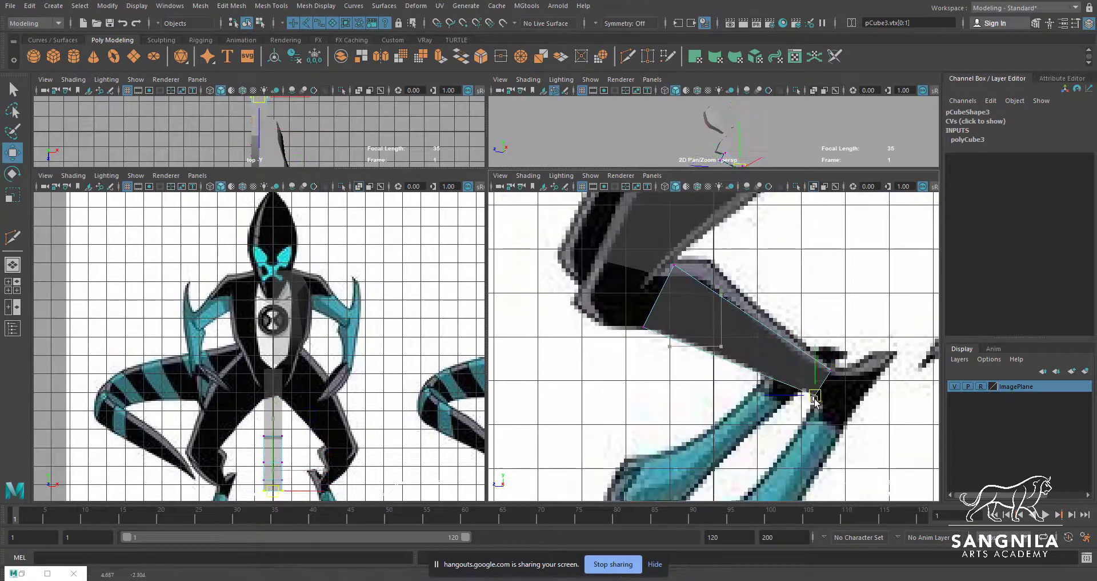
pyautogui.moveTo(846, 358); pyautogui.dragTo(824, 381)
pyautogui.moveTo(688, 250); pyautogui.dragTo(663, 278)
pyautogui.moveTo(677, 267); pyautogui.dragTo(705, 305)
# Cut an edge across the lower-leg cube near the knee and fit its vertices to the calf outline in the side view
pyautogui.click(628, 56)
pyautogui.keyDown('ctrl'); pyautogui.click(717, 293); pyautogui.keyUp('ctrl')
pyautogui.press('w')
pyautogui.moveTo(719, 294); pyautogui.dragTo(719, 268)
pyautogui.moveTo(703, 330); pyautogui.dragTo(678, 358)
pyautogui.moveTo(690, 344); pyautogui.dragTo(691, 340)
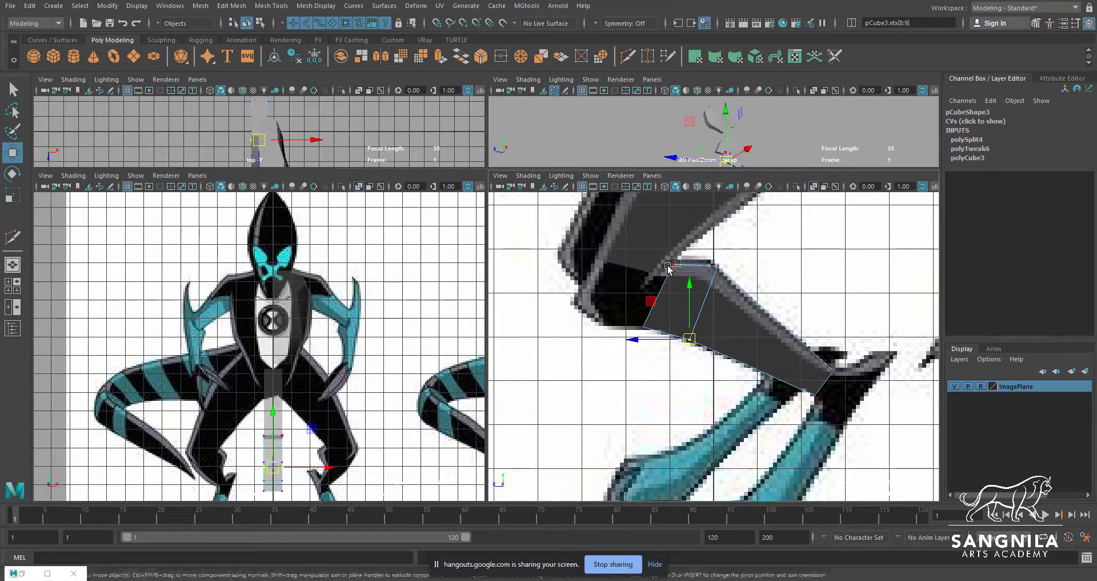
pyautogui.moveTo(685, 251); pyautogui.dragTo(661, 278)
pyautogui.moveTo(674, 264); pyautogui.dragTo(669, 265)
pyautogui.moveTo(730, 253); pyautogui.dragTo(705, 280)
pyautogui.moveTo(718, 267); pyautogui.dragTo(714, 264)
# Move the thigh cube to Translate X 1.918 and rotate it 37.454 degrees around Z over the front-view thigh
pyautogui.press('q')
pyautogui.click(279, 391)
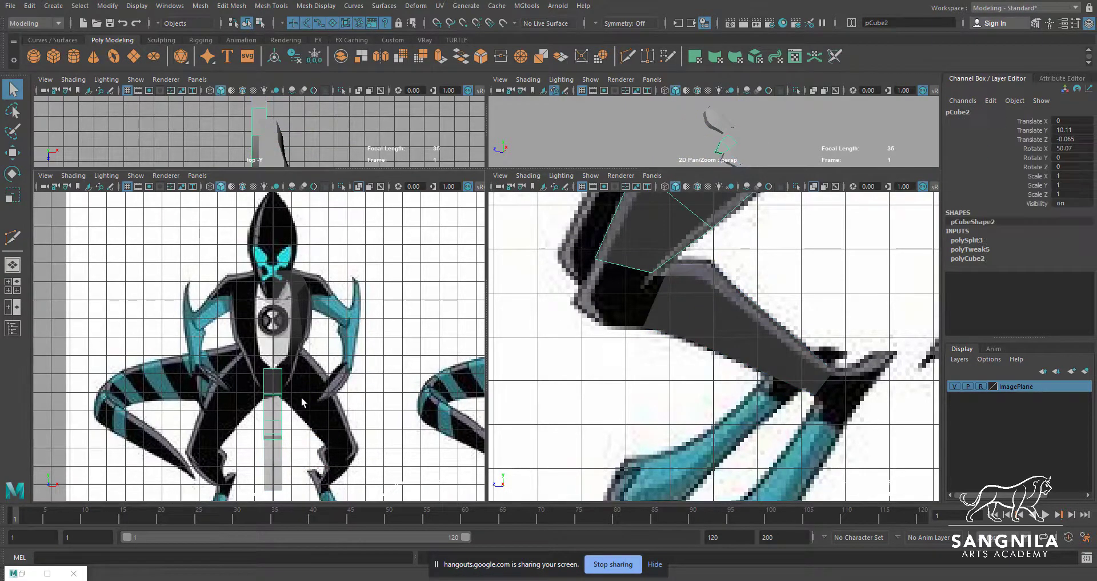
pyautogui.press('w')
pyautogui.moveTo(323, 398); pyautogui.dragTo(343, 342)
pyautogui.press('e')
pyautogui.moveTo(367, 368); pyautogui.dragTo(364, 365)
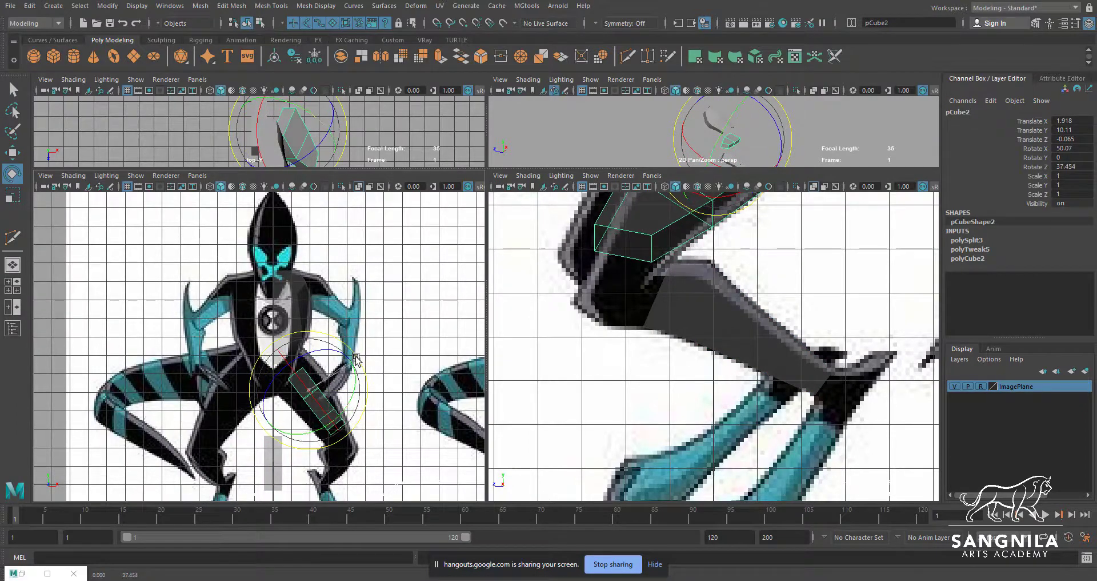
# Move the thigh cube's hip, middle and knee vertices in the front view to the inner and outer thigh outlines
pyautogui.scroll(3, 341, 420)
pyautogui.press('q')
pyautogui.keyDown('alt'); pyautogui.moveTo(675, 217); pyautogui.dragTo(685, 315, button='middle'); pyautogui.keyUp('alt')
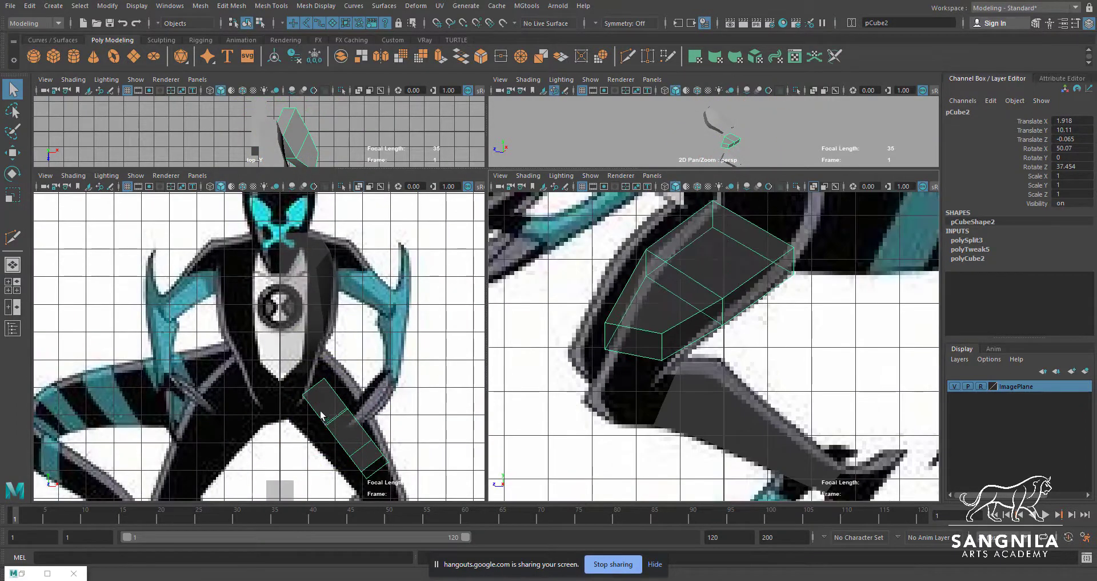
pyautogui.keyDown('alt'); pyautogui.moveTo(322, 415); pyautogui.dragTo(326, 397, button='middle'); pyautogui.keyUp('alt')
pyautogui.moveTo(326, 397); pyautogui.dragTo(292, 397, button='right')
pyautogui.press('w')
pyautogui.moveTo(294, 363); pyautogui.dragTo(293, 399)
pyautogui.moveTo(328, 358); pyautogui.dragTo(334, 337)
pyautogui.moveTo(350, 389); pyautogui.dragTo(363, 373)
pyautogui.moveTo(329, 406); pyautogui.dragTo(316, 426)
pyautogui.click(378, 421)
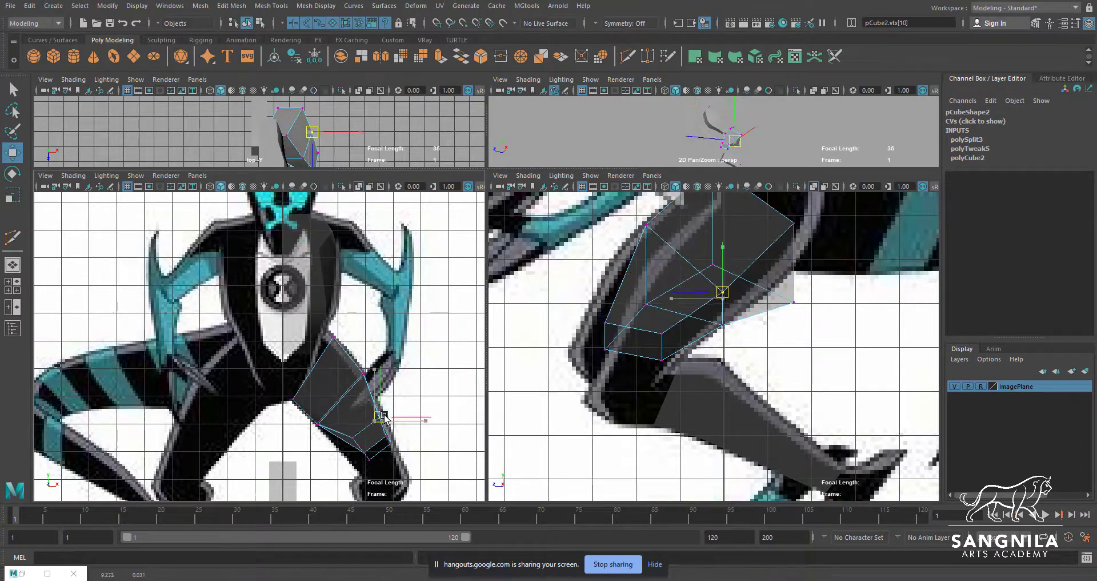
pyautogui.moveTo(383, 416); pyautogui.dragTo(385, 415)
pyautogui.moveTo(353, 436); pyautogui.dragTo(341, 446)
pyautogui.keyDown('alt'); pyautogui.moveTo(372, 447); pyautogui.dragTo(378, 399, button='middle'); pyautogui.keyUp('alt')
pyautogui.click(397, 391)
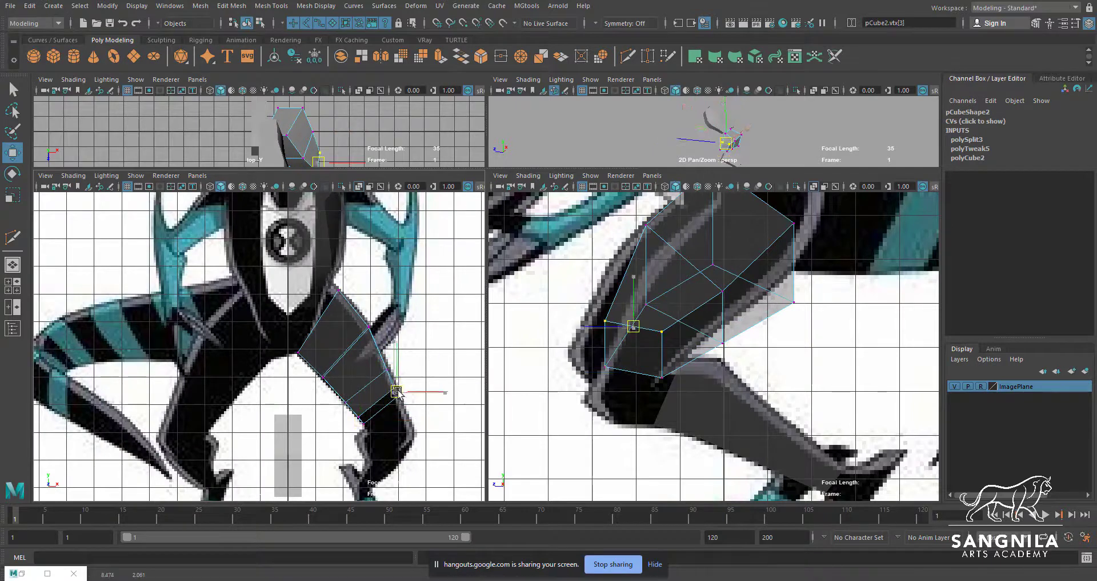
# Adjust the thigh cube's hip, middle and knee vertices in the side view to follow the reference thigh
pyautogui.keyDown('alt'); pyautogui.moveTo(705, 299); pyautogui.dragTo(730, 377, button='middle'); pyautogui.keyUp('alt')
pyautogui.moveTo(716, 395); pyautogui.dragTo(685, 313)
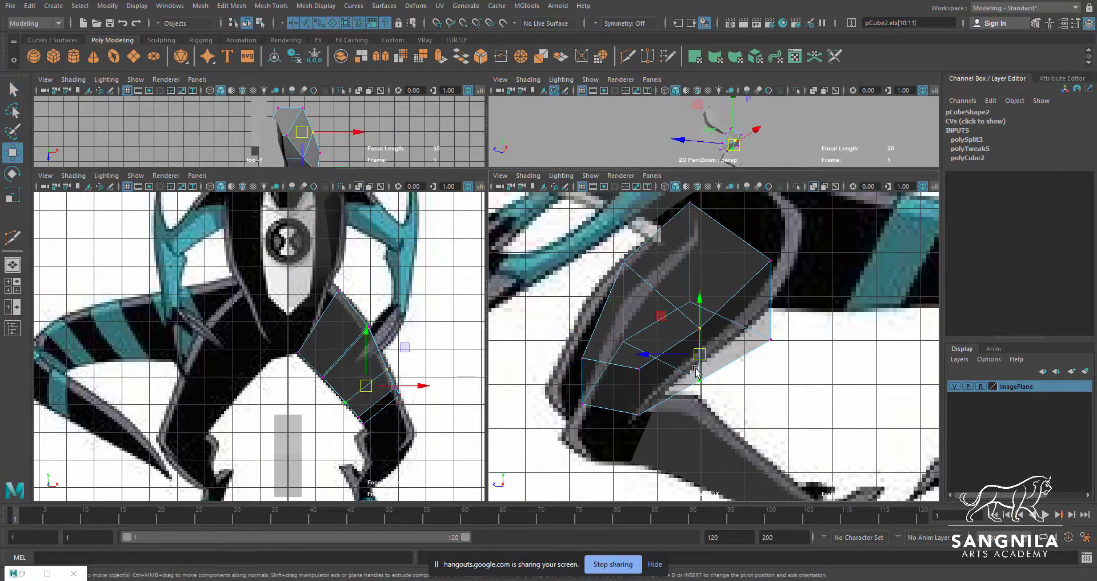
pyautogui.moveTo(701, 355); pyautogui.dragTo(690, 347)
pyautogui.moveTo(759, 247); pyautogui.dragTo(786, 355)
pyautogui.moveTo(769, 302); pyautogui.dragTo(758, 284)
pyautogui.keyDown('alt'); pyautogui.moveTo(759, 286); pyautogui.dragTo(775, 323, button='middle'); pyautogui.keyUp('alt')
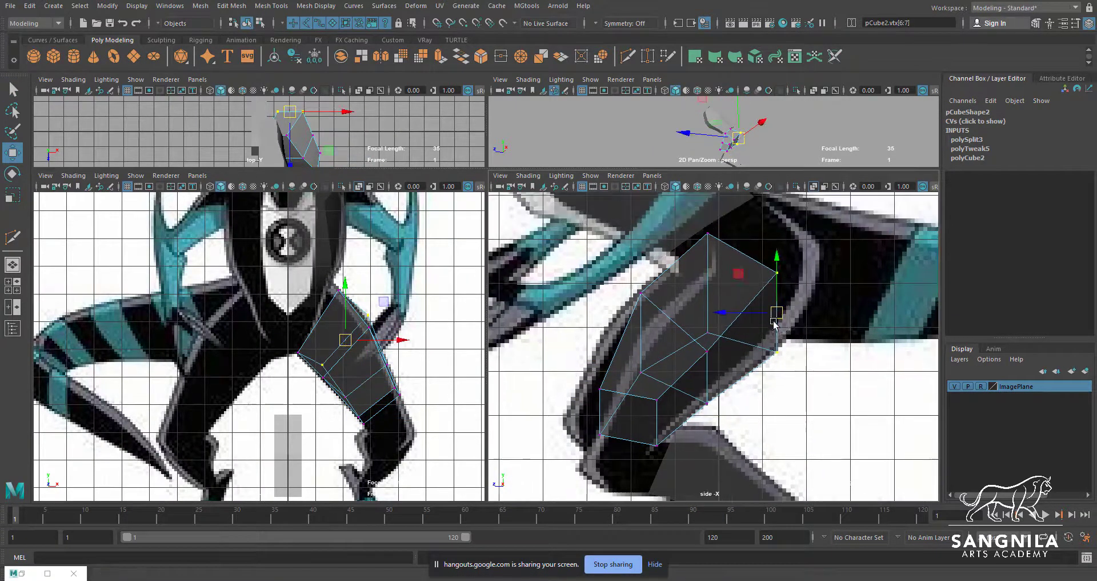
pyautogui.moveTo(639, 297); pyautogui.dragTo(645, 327)
pyautogui.moveTo(709, 235); pyautogui.dragTo(710, 256)
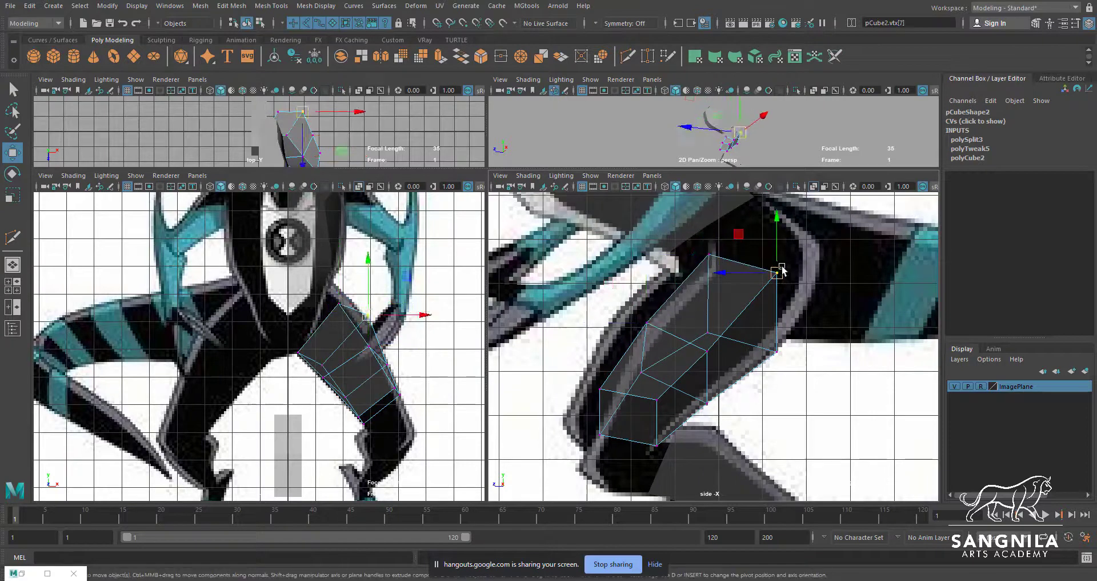
pyautogui.moveTo(781, 267); pyautogui.dragTo(771, 279)
pyautogui.click(602, 435)
pyautogui.moveTo(601, 435); pyautogui.dragTo(617, 443)
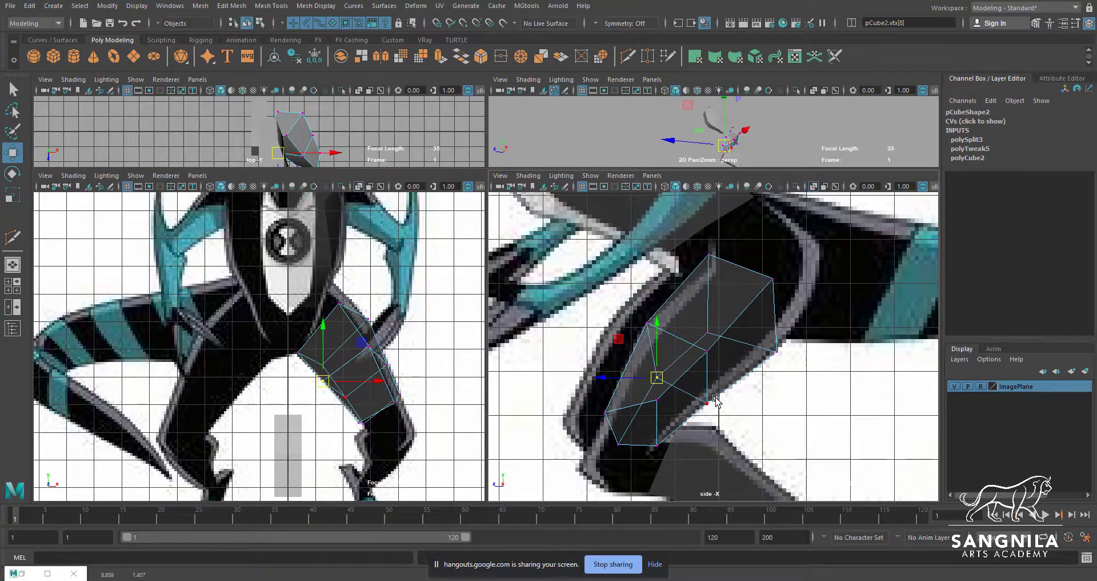
pyautogui.moveTo(646, 323); pyautogui.dragTo(644, 329)
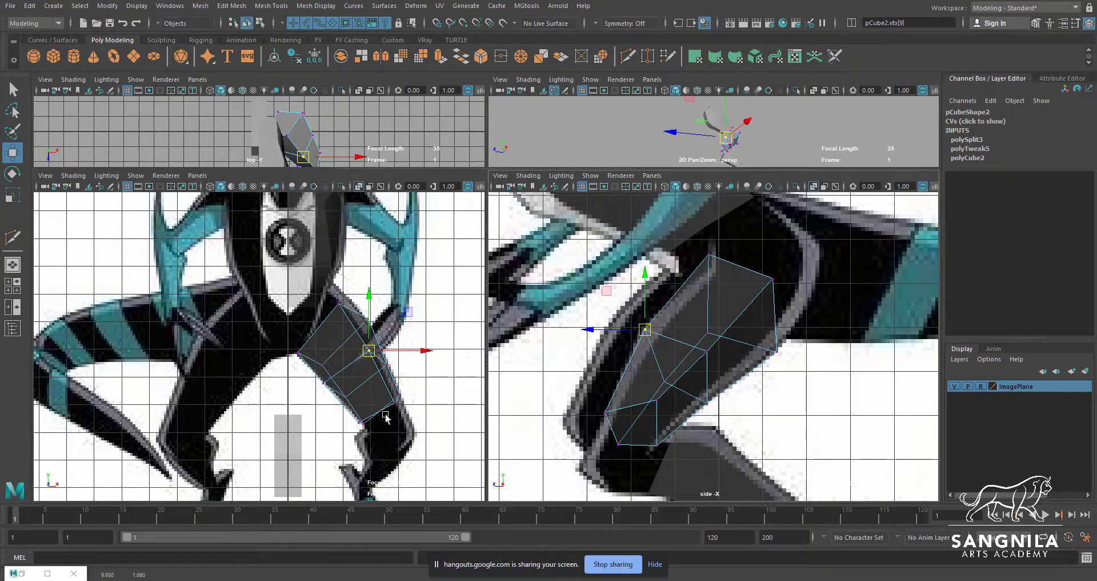
# Move the lower-leg cube to Translate X 3.657 and rotate it about -26 degrees around Z over the front-view shin
pyautogui.keyDown('alt'); pyautogui.moveTo(712, 480); pyautogui.dragTo(699, 357, button='middle'); pyautogui.keyUp('alt')
pyautogui.click(700, 358)
pyautogui.keyDown('alt'); pyautogui.moveTo(341, 442); pyautogui.dragTo(344, 370, button='middle'); pyautogui.keyUp('alt')
pyautogui.moveTo(343, 372); pyautogui.dragTo(445, 376)
pyautogui.press('q')
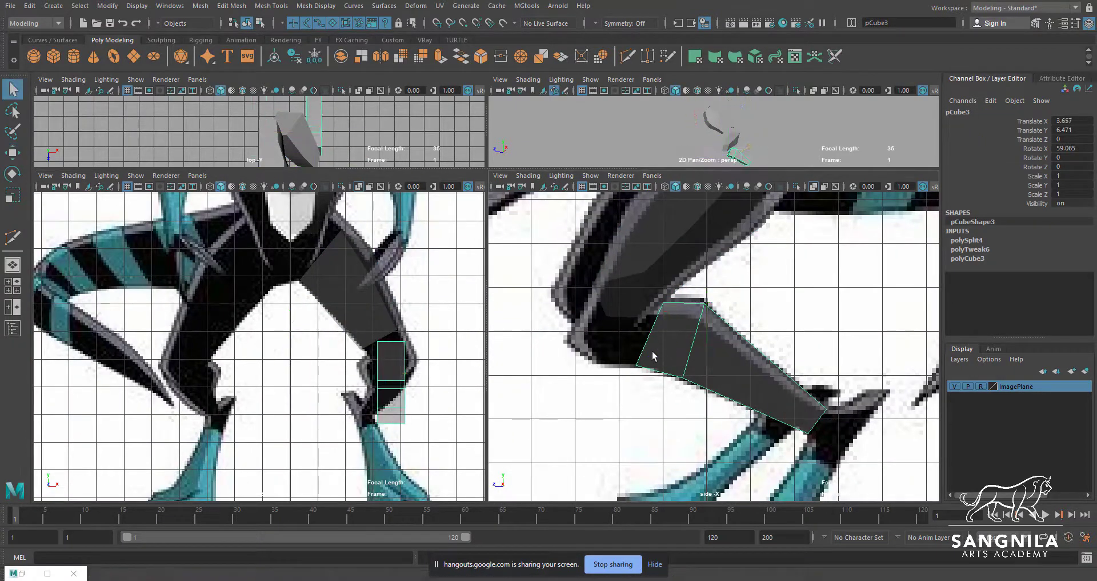
pyautogui.moveTo(653, 355); pyautogui.dragTo(622, 356, button='right')
pyautogui.moveTo(652, 353); pyautogui.dragTo(616, 377)
pyautogui.moveTo(393, 389); pyautogui.dragTo(472, 341, button='right')
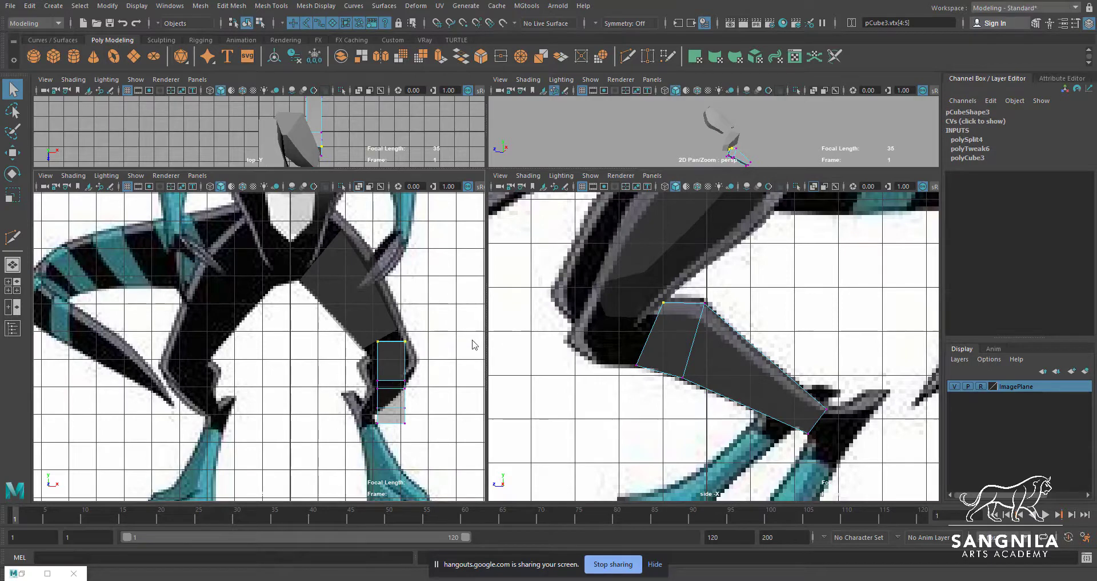
pyautogui.press('e')
pyautogui.moveTo(439, 338); pyautogui.dragTo(448, 357)
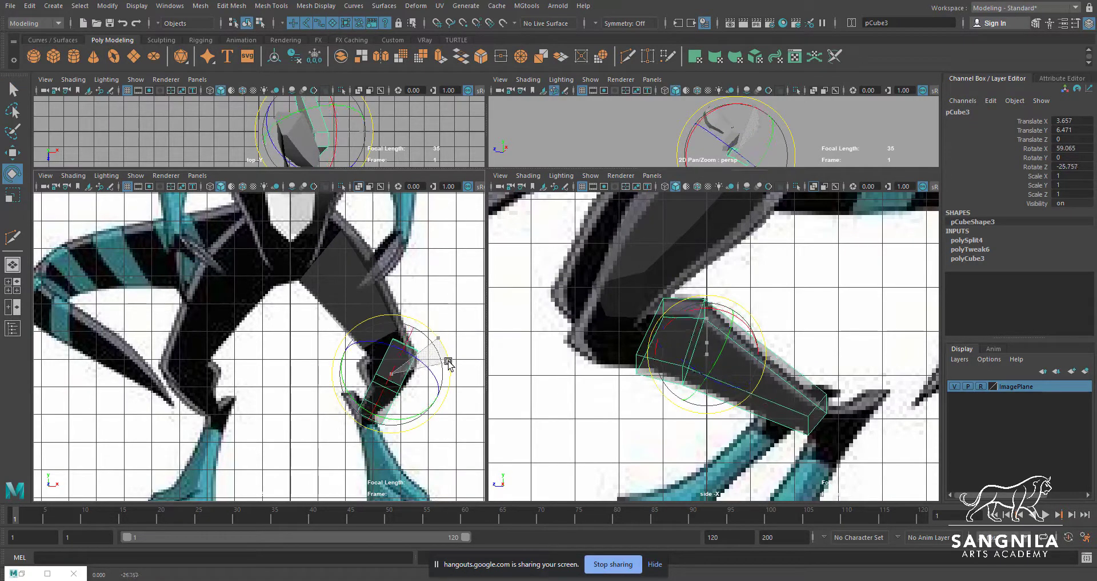
# Move the lower-leg cube's vertices in the front view to the knee and ankle outlines of the reference leg
pyautogui.press('w')
pyautogui.scroll(1, 429, 336)
pyautogui.moveTo(420, 360); pyautogui.dragTo(384, 360, button='right')
pyautogui.moveTo(403, 328); pyautogui.dragTo(423, 346)
pyautogui.moveTo(413, 338); pyautogui.dragTo(389, 355)
pyautogui.moveTo(442, 351); pyautogui.dragTo(381, 380)
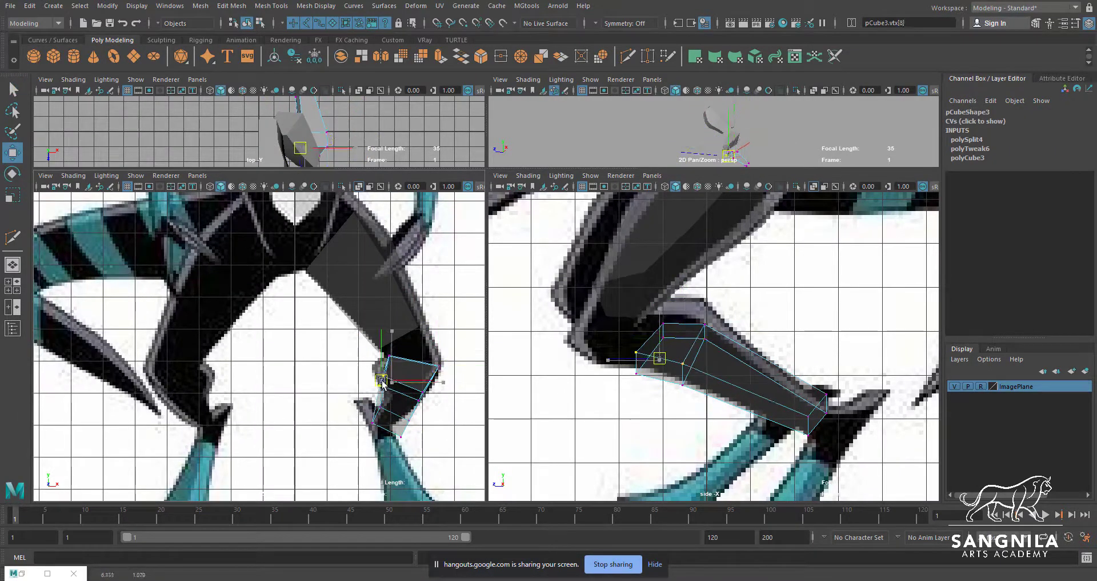
pyautogui.scroll(1, 426, 396)
pyautogui.keyDown('alt'); pyautogui.moveTo(426, 396); pyautogui.dragTo(431, 355, button='middle'); pyautogui.keyUp('alt')
pyautogui.moveTo(430, 435); pyautogui.dragTo(442, 398)
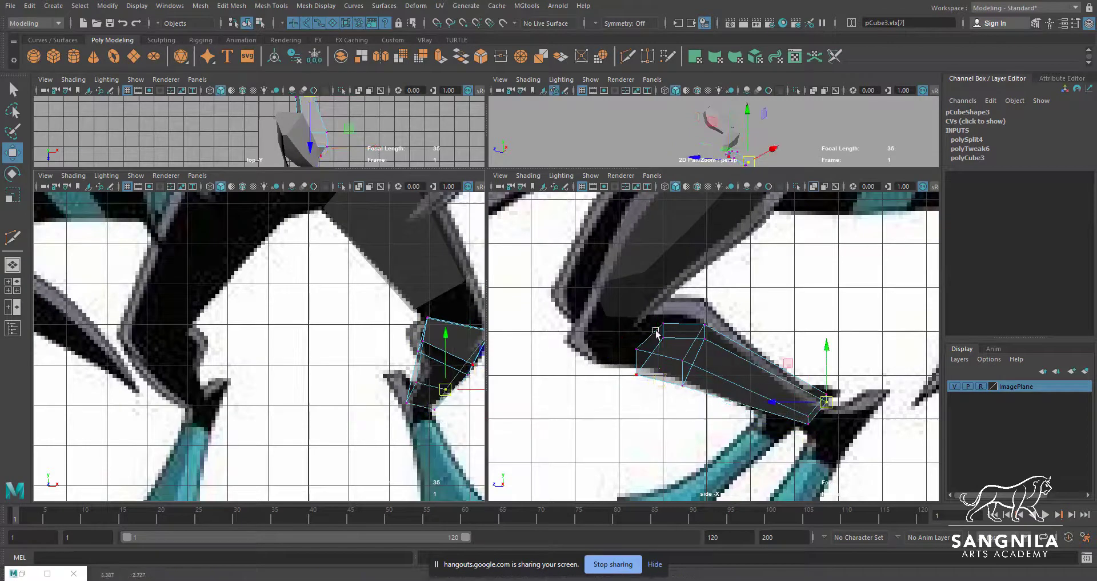
# Adjust the lower-leg cube's knee, calf and ankle vertices in the side view to match the reference shin
pyautogui.keyDown('alt'); pyautogui.moveTo(659, 333); pyautogui.dragTo(641, 317, button='middle'); pyautogui.keyUp('alt')
pyautogui.moveTo(674, 297)
pyautogui.mouseDown()
pyautogui.moveTo(694, 329)
pyautogui.moveTo(686, 307)
pyautogui.mouseUp()
pyautogui.moveTo(658, 293)
pyautogui.mouseDown()
pyautogui.moveTo(638, 330)
pyautogui.moveTo(649, 301)
pyautogui.mouseUp()
pyautogui.click(634, 371)
pyautogui.moveTo(627, 349)
pyautogui.mouseDown()
pyautogui.moveTo(611, 363)
pyautogui.moveTo(620, 354)
pyautogui.mouseUp()
pyautogui.moveTo(656, 360); pyautogui.dragTo(672, 378)
pyautogui.moveTo(665, 374); pyautogui.dragTo(669, 369)
pyautogui.moveTo(635, 277); pyautogui.dragTo(666, 285)
pyautogui.moveTo(777, 394)
pyautogui.mouseDown()
pyautogui.moveTo(800, 414)
pyautogui.moveTo(790, 407)
pyautogui.mouseUp()
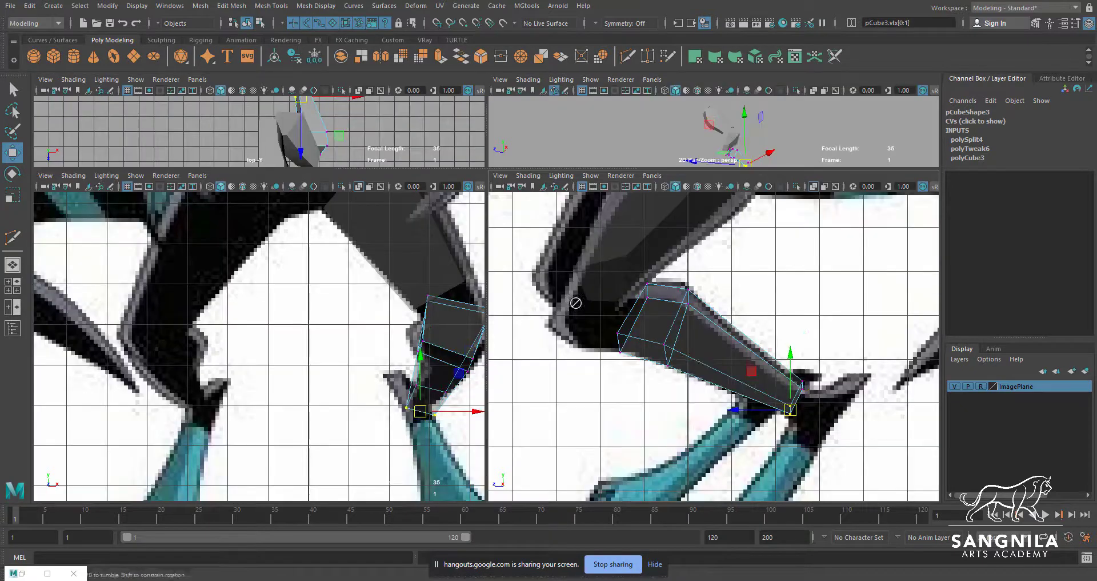
# Maximize the perspective view and switch its background to the blue gradient
pyautogui.press('space')
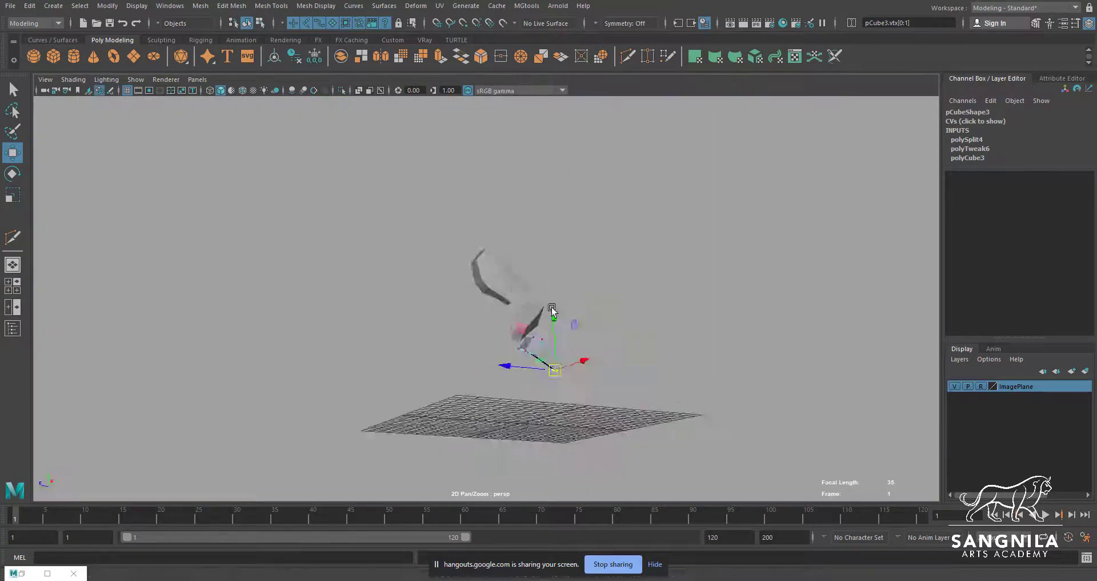
pyautogui.hotkey('alt', 'b')
pyautogui.scroll(3, 695, 331)
pyautogui.keyDown('alt'); pyautogui.moveTo(498, 385); pyautogui.dragTo(426, 347); pyautogui.keyUp('alt')
# Delete the facing cap faces at the knee ends of the thigh and lower-leg cubes
pyautogui.press('q')
pyautogui.click(434, 344)
pyautogui.moveTo(444, 329); pyautogui.dragTo(444, 359, button='right')
pyautogui.click(445, 350)
pyautogui.keyDown('alt'); pyautogui.moveTo(447, 351); pyautogui.dragTo(534, 387); pyautogui.keyUp('alt')
pyautogui.keyDown('shift'); pyautogui.click(503, 365); pyautogui.keyUp('shift')
pyautogui.press('Delete')
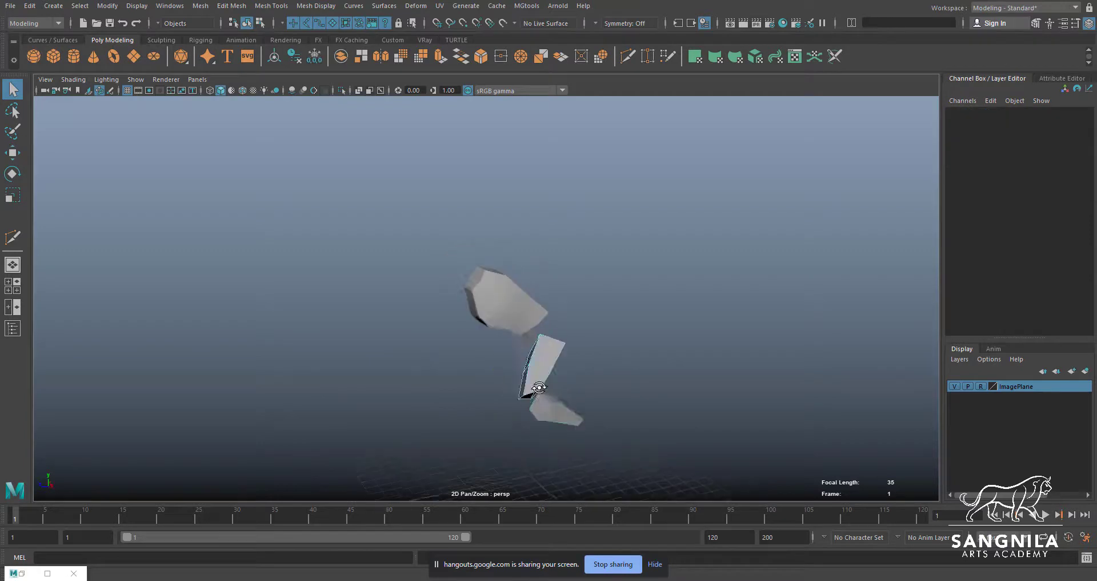
# Adjust the vertices around the lower-leg cube's open knee end in the perspective view
pyautogui.click(541, 400)
pyautogui.moveTo(540, 400); pyautogui.dragTo(537, 336, button='right')
pyautogui.click(536, 395)
pyautogui.keyDown('alt'); pyautogui.moveTo(536, 395); pyautogui.dragTo(416, 360); pyautogui.keyUp('alt')
pyautogui.click(469, 386)
pyautogui.keyDown('alt'); pyautogui.moveTo(469, 386); pyautogui.dragTo(562, 413); pyautogui.keyUp('alt')
pyautogui.scroll(3, 560, 423)
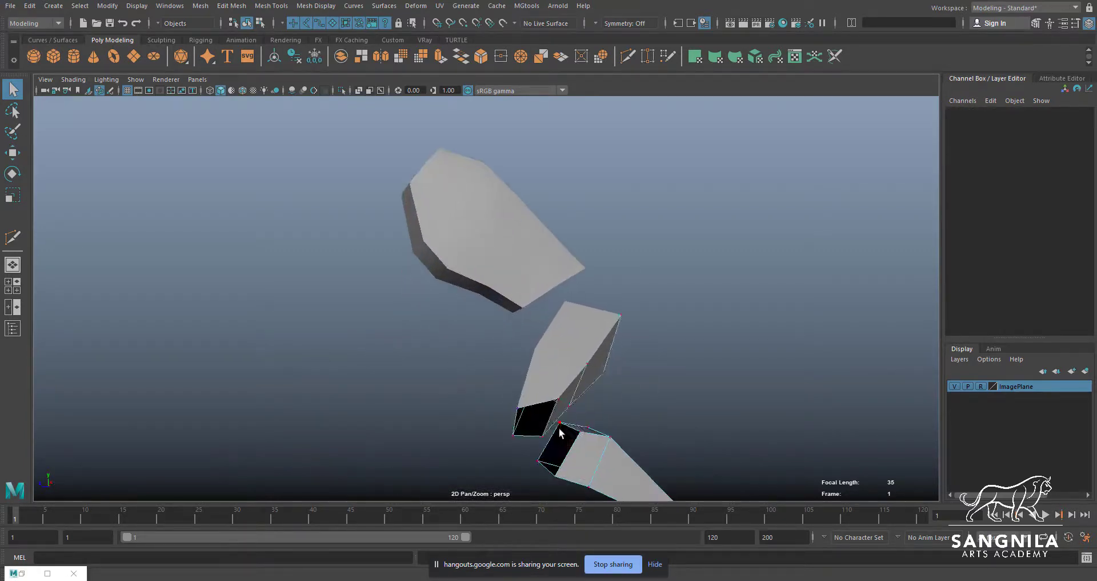
pyautogui.keyDown('alt'); pyautogui.moveTo(558, 428); pyautogui.dragTo(527, 338, button='middle'); pyautogui.keyUp('alt')
pyautogui.click(509, 344)
pyautogui.press('w')
pyautogui.moveTo(509, 346); pyautogui.dragTo(505, 342)
pyautogui.press('q')
pyautogui.moveTo(506, 341)
pyautogui.keyDown('alt'); pyautogui.mouseDown()
pyautogui.moveTo(524, 358)
pyautogui.moveTo(360, 376)
pyautogui.moveTo(504, 345)
pyautogui.moveTo(502, 334)
pyautogui.mouseUp(); pyautogui.keyUp('alt')
pyautogui.scroll(2, 577, 334)
pyautogui.click(577, 329)
pyautogui.press('w')
pyautogui.press('q')
pyautogui.keyDown('alt'); pyautogui.moveTo(612, 338); pyautogui.dragTo(698, 400); pyautogui.keyUp('alt')
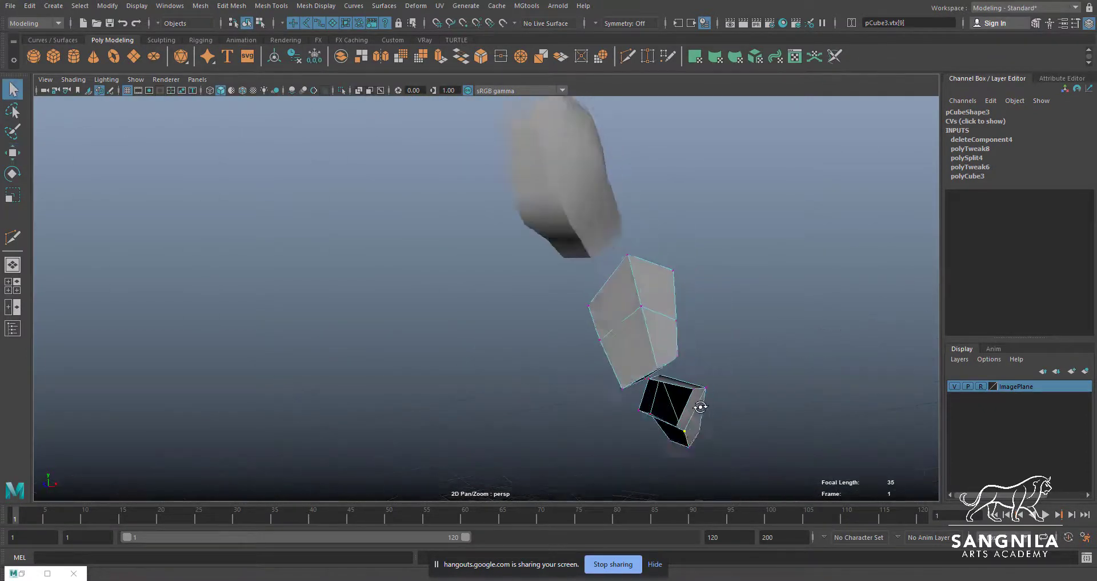
# Rotate the lower-leg piece to X 57.125, Y 9.46 and Z 15.138, comparing it with the front and side references
pyautogui.moveTo(689, 426); pyautogui.dragTo(708, 407, button='right')
pyautogui.click(704, 430)
pyautogui.press('e')
pyautogui.moveTo(730, 438); pyautogui.dragTo(695, 366)
pyautogui.press('space')
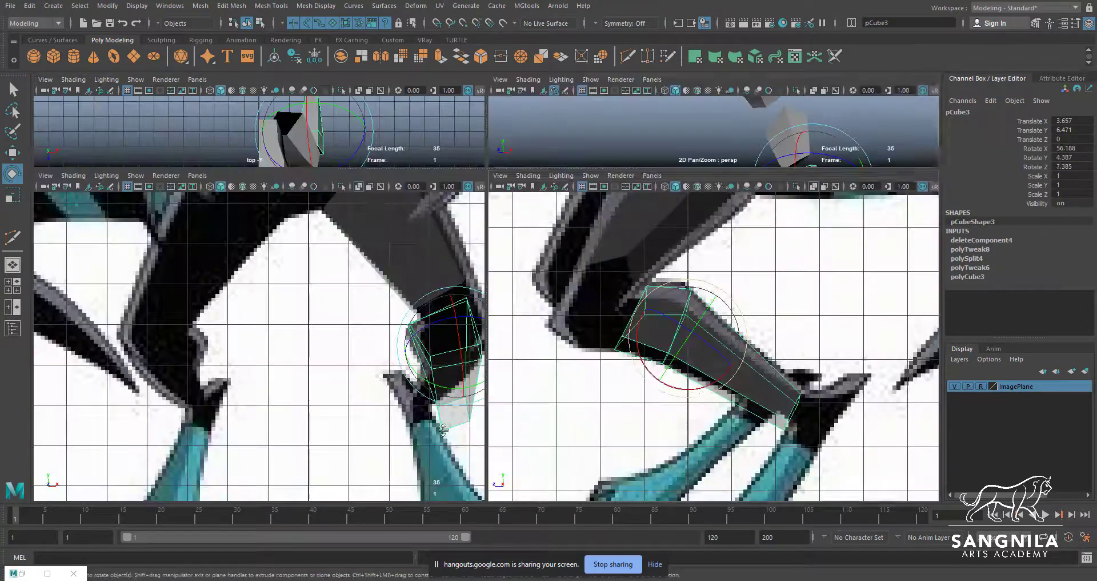
pyautogui.press('space')
pyautogui.moveTo(444, 276); pyautogui.dragTo(456, 246)
pyautogui.press('space')
pyautogui.press('space')
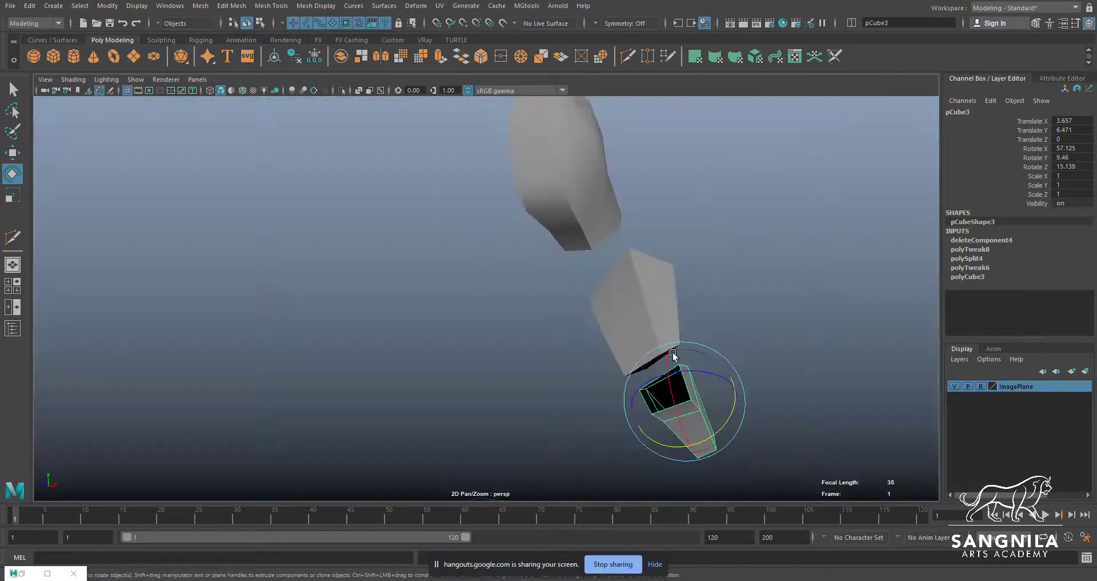
# Rotate the thigh piece to X 48.651, Y 17.398 and Z 27.222 and inspect its alignment with the torso and lower leg
pyautogui.keyDown('alt'); pyautogui.moveTo(674, 356); pyautogui.dragTo(415, 273); pyautogui.keyUp('alt')
pyautogui.keyDown('alt'); pyautogui.moveTo(415, 273); pyautogui.dragTo(534, 267, button='middle'); pyautogui.keyUp('alt')
pyautogui.click(535, 269)
pyautogui.keyDown('alt'); pyautogui.moveTo(534, 269); pyautogui.dragTo(699, 368); pyautogui.keyUp('alt')
pyautogui.moveTo(519, 283); pyautogui.dragTo(559, 329)
pyautogui.press('q')
pyautogui.keyDown('alt'); pyautogui.moveTo(579, 384); pyautogui.dragTo(598, 321, button='middle'); pyautogui.keyUp('alt')
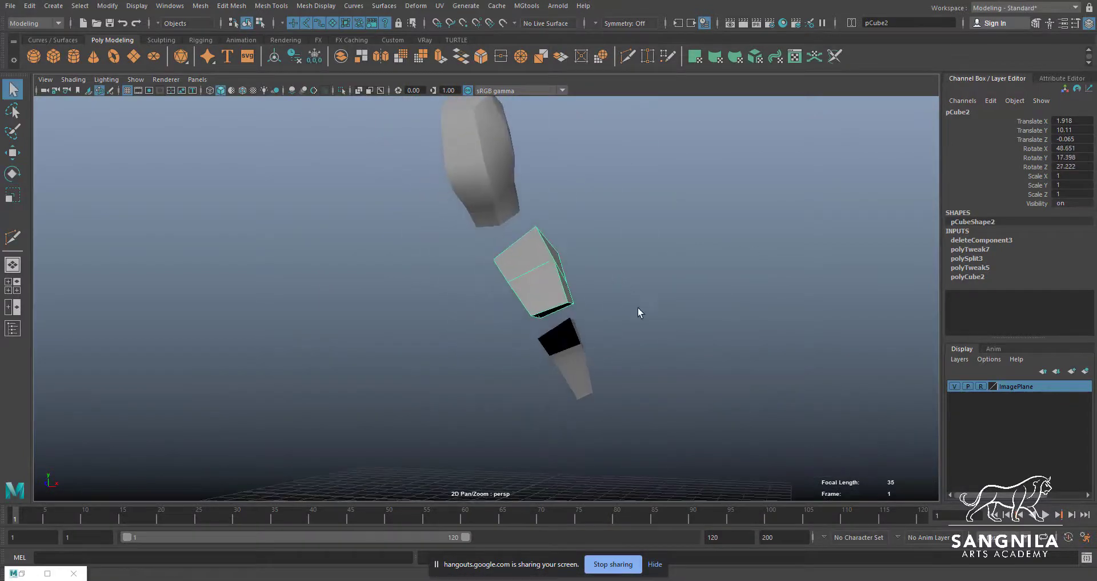
pyautogui.keyDown('alt'); pyautogui.moveTo(640, 310); pyautogui.dragTo(572, 281); pyautogui.keyUp('alt')
pyautogui.click(545, 222)
pyautogui.keyDown('alt'); pyautogui.moveTo(550, 238); pyautogui.dragTo(581, 258); pyautogui.keyUp('alt')
pyautogui.click(587, 286)
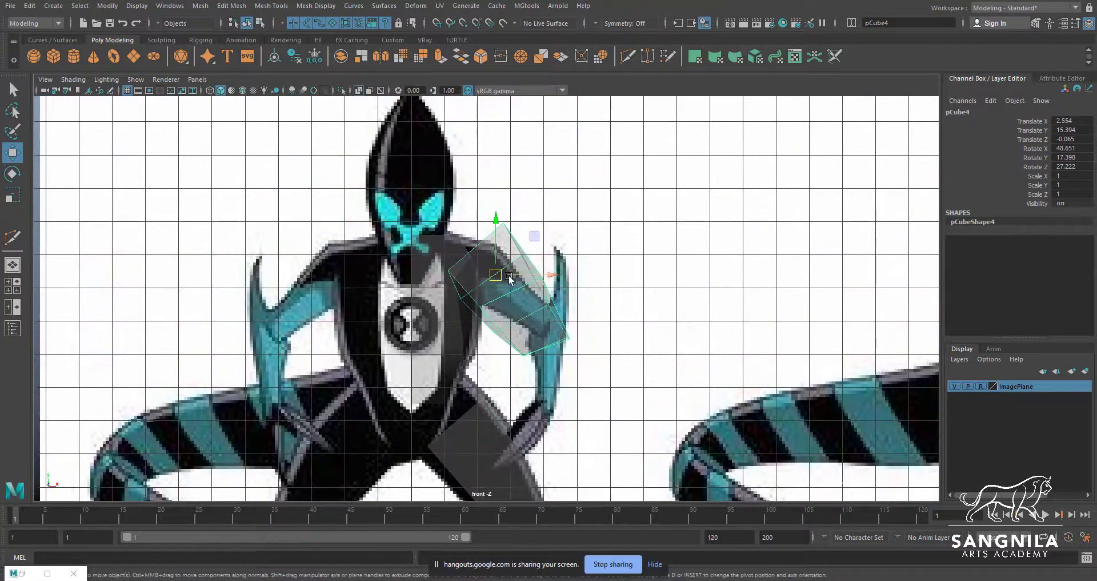
# Fit a copy of the thigh piece to the upper arm in the front view, scaled to 0.62, 0.62, 0.84 and rotated to Z 39.193
pyautogui.press('r')
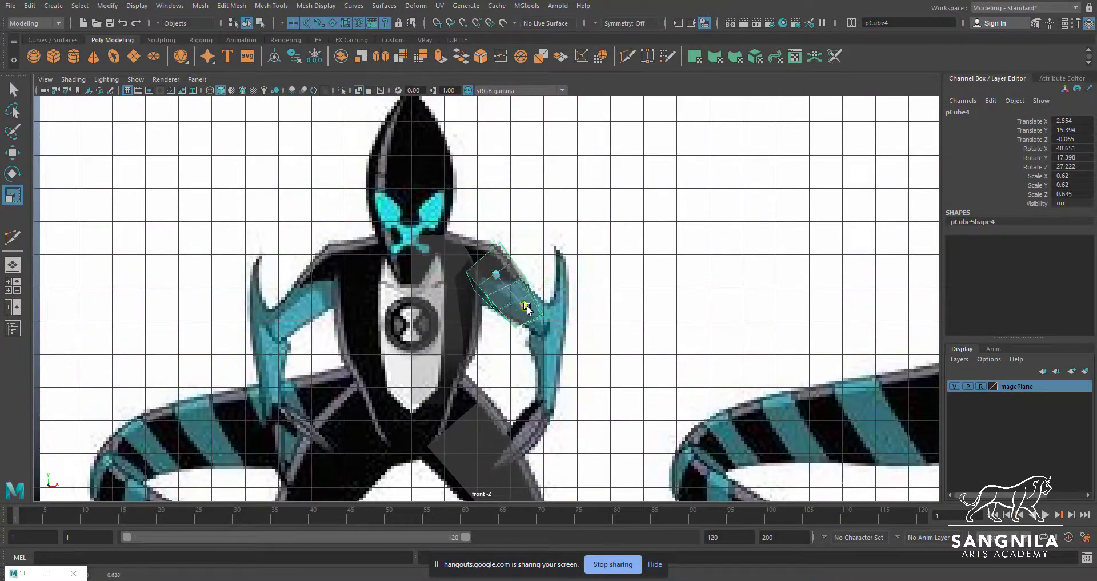
pyautogui.moveTo(527, 307); pyautogui.dragTo(540, 322)
pyautogui.press('e')
pyautogui.moveTo(543, 285)
pyautogui.mouseDown()
pyautogui.moveTo(552, 274)
pyautogui.moveTo(531, 289)
pyautogui.mouseUp()
pyautogui.press('r')
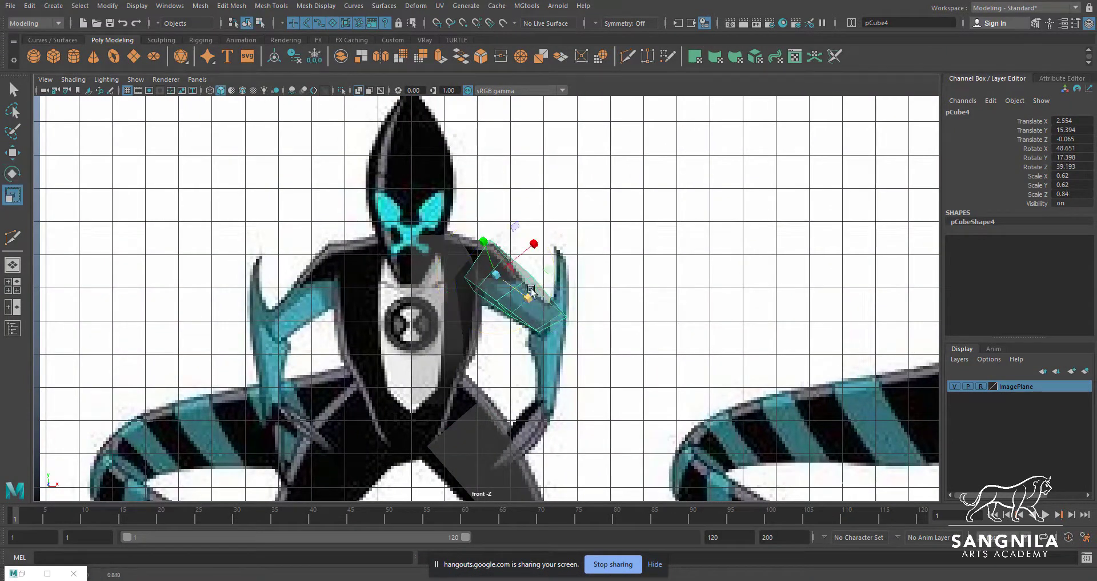
# Align the upper-arm piece with the side reference at Y 15.142, Z 2.057, rotated to X 136.711, Y -26.207, Z 30.838
pyautogui.press('space')
pyautogui.scroll(-5, 669, 409)
pyautogui.keyDown('alt'); pyautogui.moveTo(672, 263); pyautogui.dragTo(666, 343, button='middle'); pyautogui.keyUp('alt')
pyautogui.scroll(3, 666, 343)
pyautogui.press('e')
pyautogui.moveTo(660, 312); pyautogui.dragTo(712, 240)
pyautogui.press('w')
pyautogui.moveTo(707, 284); pyautogui.dragTo(650, 290)
pyautogui.scroll(3, 735, 321)
pyautogui.scroll(2, 333, 379)
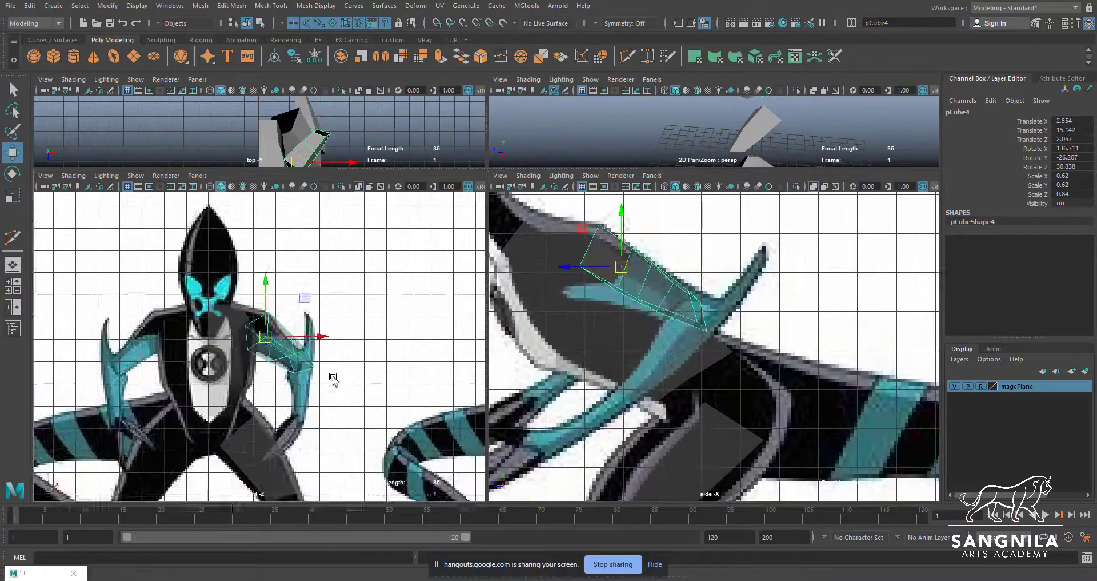
# Shift the upper-arm piece to X 2.455, Y 15.279 and adjust its middle and elbow vertices to the front and side references
pyautogui.scroll(4, 333, 378)
pyautogui.moveTo(273, 324); pyautogui.dragTo(269, 318)
pyautogui.moveTo(676, 309); pyautogui.dragTo(649, 309, button='right')
pyautogui.moveTo(687, 309); pyautogui.dragTo(659, 283)
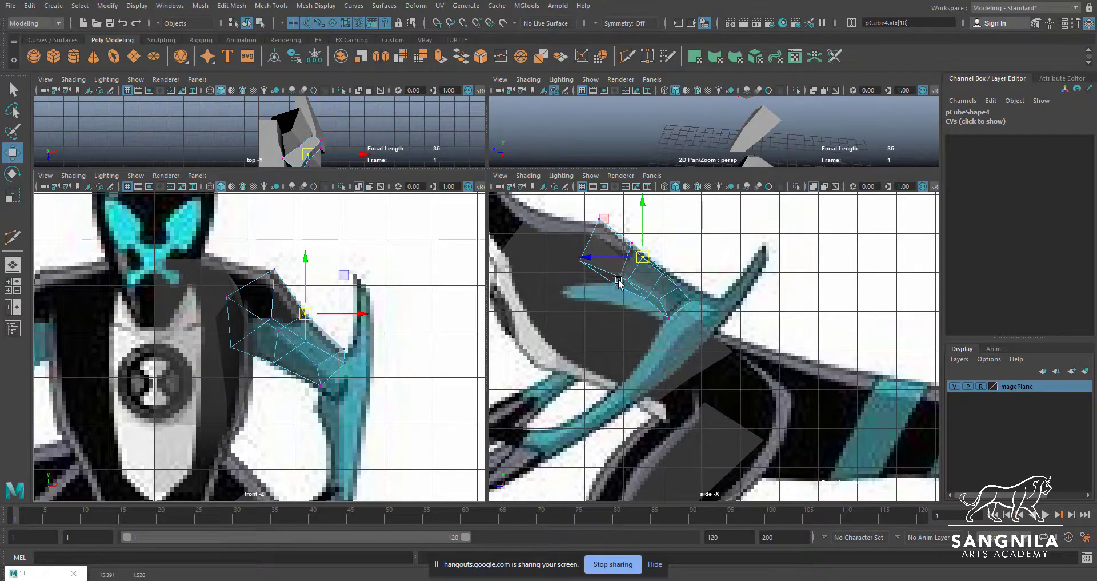
pyautogui.click(603, 294)
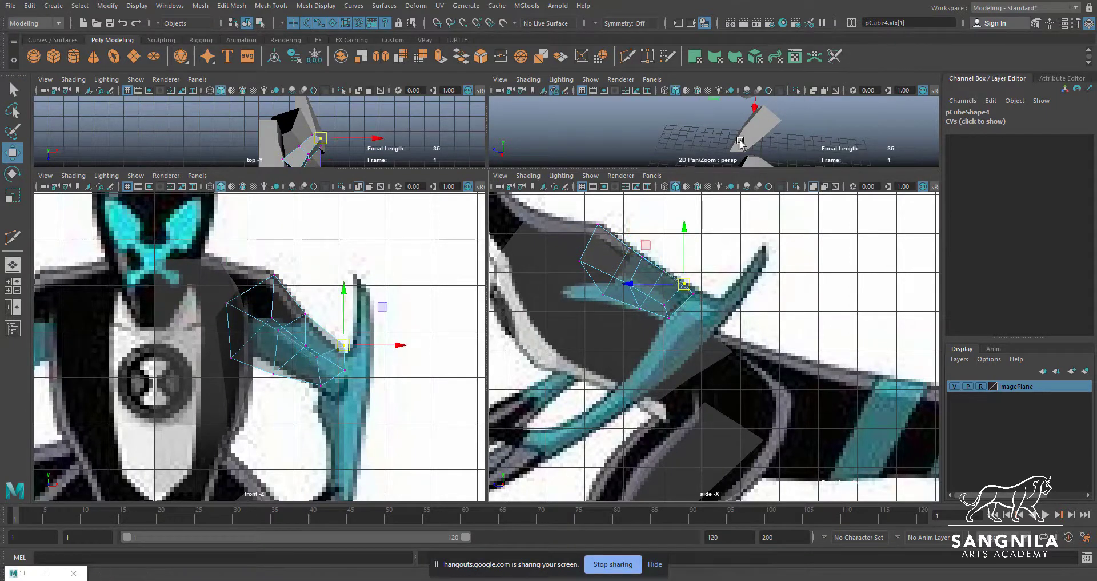
# Duplicate the upper-arm piece as the forearm, placed at 4.175, 13.194, 0.707 and rotated to -17.408, -42.243, 108.58
pyautogui.keyDown('alt'); pyautogui.moveTo(797, 134); pyautogui.dragTo(746, 131); pyautogui.keyUp('alt')
pyautogui.moveTo(714, 135); pyautogui.dragTo(743, 124, button='right')
pyautogui.hotkey('ctrl', 'd')
pyautogui.moveTo(701, 136); pyautogui.dragTo(732, 148)
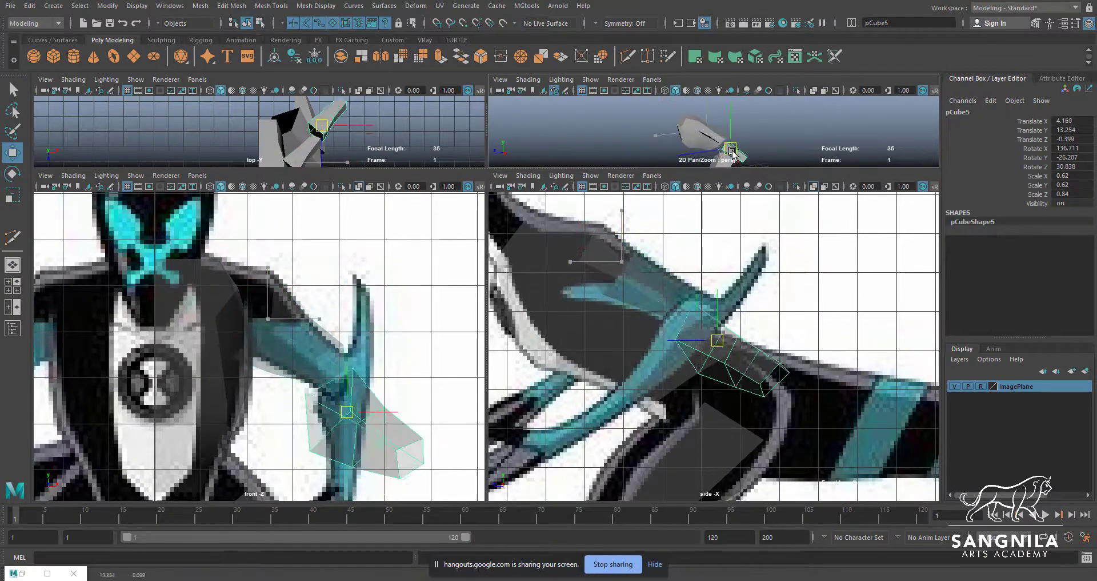
pyautogui.press('e')
pyautogui.keyDown('alt'); pyautogui.moveTo(411, 407); pyautogui.dragTo(408, 352, button='middle'); pyautogui.keyUp('alt')
pyautogui.moveTo(372, 349); pyautogui.dragTo(312, 354)
pyautogui.keyDown('alt'); pyautogui.moveTo(715, 404); pyautogui.dragTo(725, 394, button='middle'); pyautogui.keyUp('alt')
pyautogui.moveTo(771, 374); pyautogui.dragTo(749, 384)
pyautogui.press('w')
pyautogui.moveTo(733, 327); pyautogui.dragTo(688, 332)
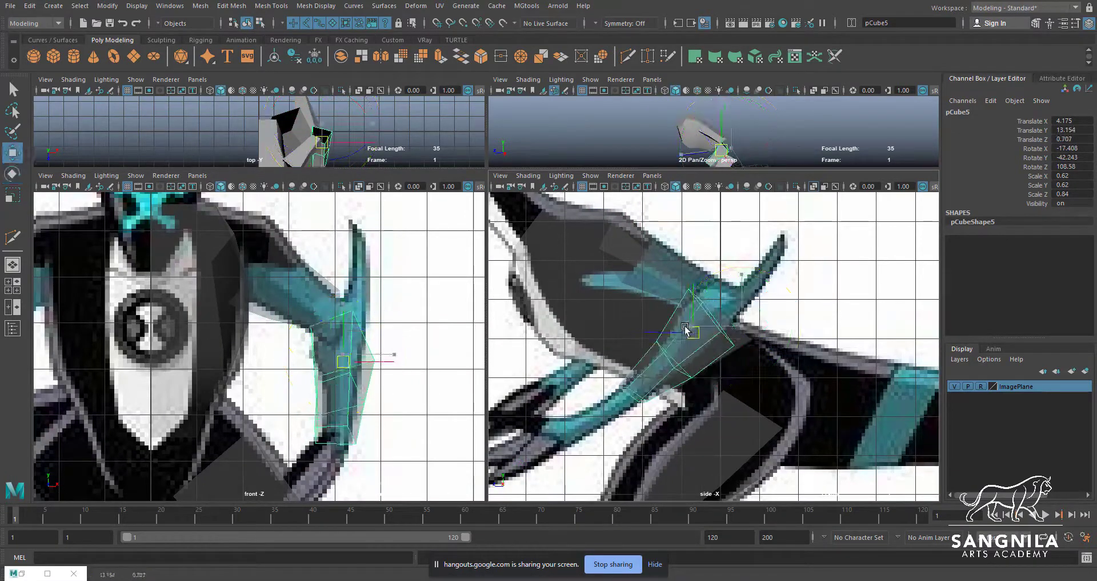
# Stretch the forearm's wrist-end vertices to the hand in the side reference and move and scale its middle vertex ring to fit
pyautogui.press('q')
pyautogui.moveTo(683, 343); pyautogui.dragTo(646, 344, button='right')
pyautogui.keyDown('alt'); pyautogui.moveTo(645, 392); pyautogui.dragTo(673, 361, button='middle'); pyautogui.keyUp('alt')
pyautogui.moveTo(679, 385); pyautogui.dragTo(628, 350)
pyautogui.press('w')
pyautogui.moveTo(652, 369); pyautogui.dragTo(590, 404)
pyautogui.press('e')
pyautogui.press('r')
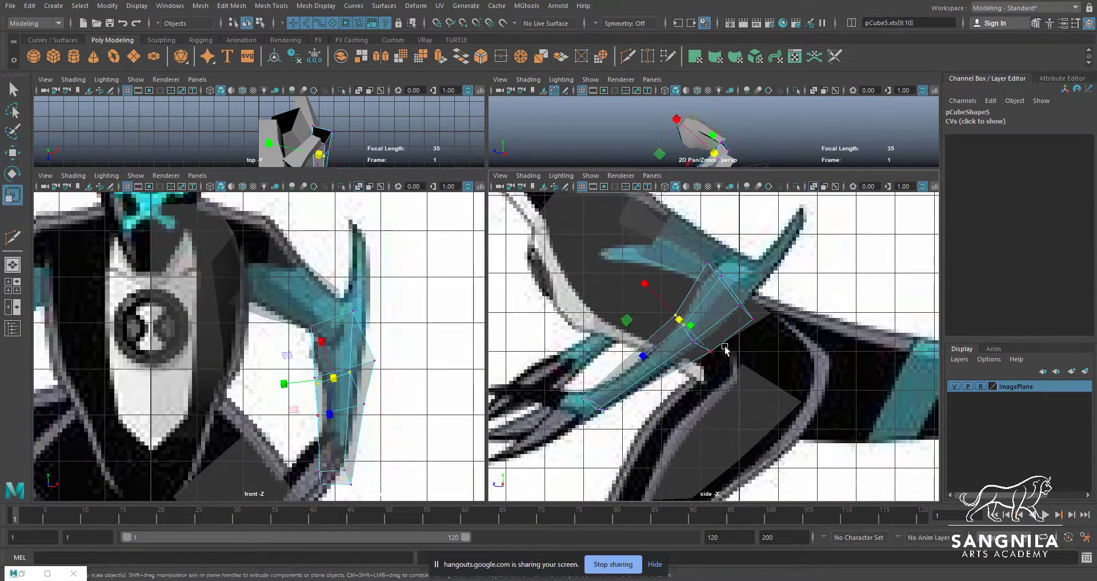
pyautogui.moveTo(693, 336); pyautogui.dragTo(653, 355)
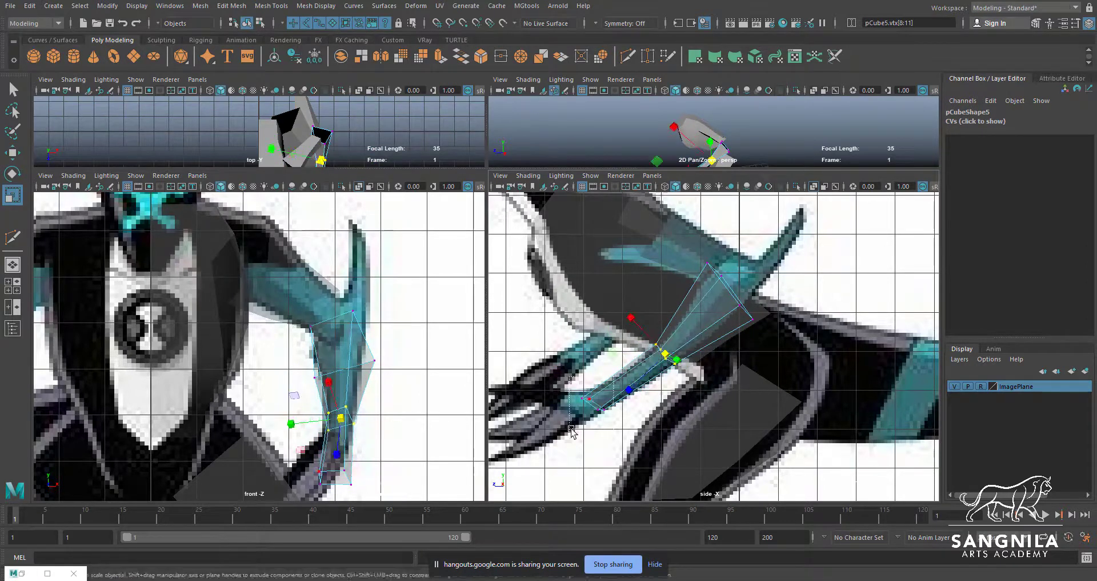
pyautogui.moveTo(586, 395); pyautogui.dragTo(590, 393)
# Move the forearm's elbow-end vertices to fit the arm outline in the side and front references
pyautogui.keyDown('alt'); pyautogui.moveTo(703, 286); pyautogui.dragTo(678, 311, button='middle'); pyautogui.keyUp('alt')
pyautogui.moveTo(675, 311); pyautogui.dragTo(707, 278)
pyautogui.moveTo(690, 294); pyautogui.dragTo(681, 307)
pyautogui.moveTo(752, 311); pyautogui.dragTo(704, 354)
pyautogui.moveTo(721, 337); pyautogui.dragTo(714, 325)
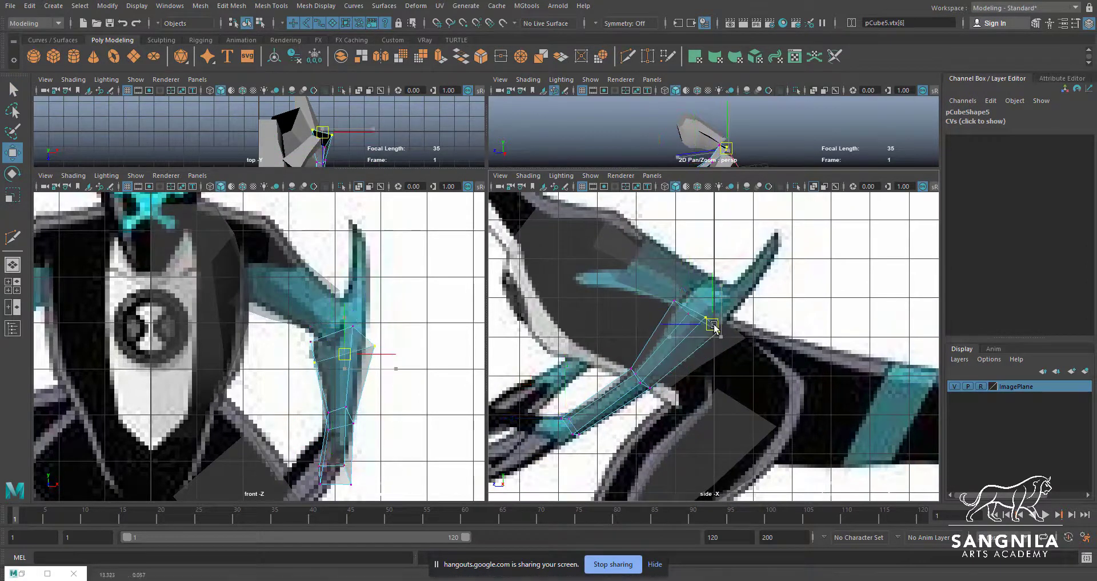
pyautogui.press('w')
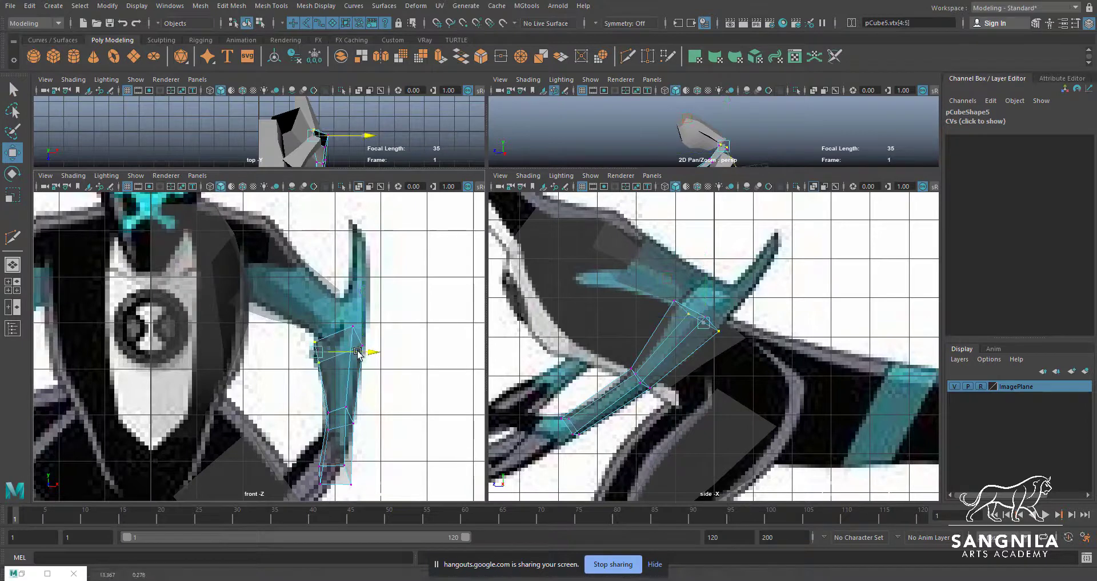
# Examine the upper-arm and forearm pieces from several angles in the perspective view
pyautogui.press('space')
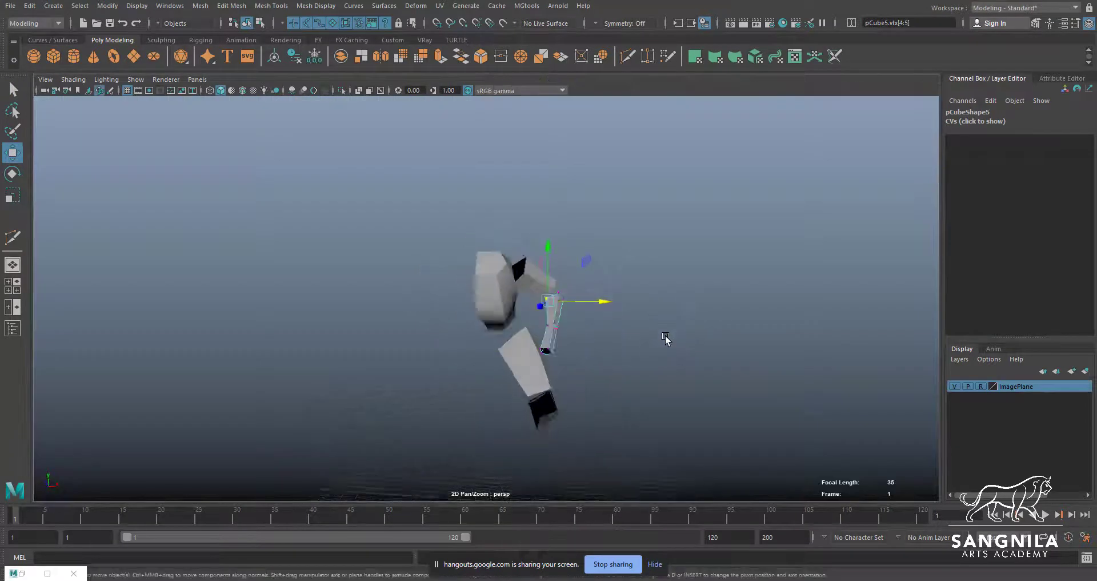
pyautogui.scroll(3, 666, 337)
pyautogui.keyDown('alt'); pyautogui.moveTo(540, 357); pyautogui.dragTo(580, 359); pyautogui.keyUp('alt')
pyautogui.moveTo(587, 332); pyautogui.dragTo(494, 314)
pyautogui.moveTo(495, 313); pyautogui.dragTo(506, 303, button='right')
pyautogui.keyDown('alt'); pyautogui.moveTo(506, 303); pyautogui.dragTo(629, 338); pyautogui.keyUp('alt')
pyautogui.click(528, 286)
pyautogui.keyDown('alt'); pyautogui.moveTo(529, 286); pyautogui.dragTo(526, 315); pyautogui.keyUp('alt')
pyautogui.press('space')
# Move the upper-arm piece's shoulder-end vertices forward to match the shoulder in the side reference
pyautogui.click(687, 277)
pyautogui.press('q')
pyautogui.keyDown('alt'); pyautogui.moveTo(699, 218); pyautogui.dragTo(725, 248, button='middle'); pyautogui.keyUp('alt')
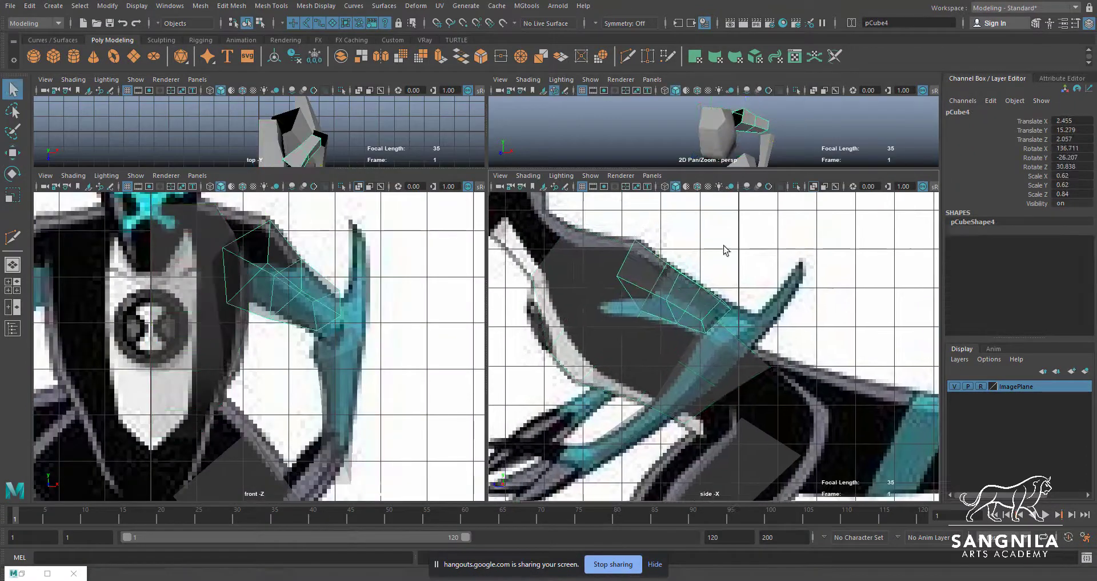
pyautogui.moveTo(724, 248); pyautogui.dragTo(686, 248, button='right')
pyautogui.press('w')
pyautogui.moveTo(646, 222); pyautogui.dragTo(591, 257)
pyautogui.moveTo(667, 263); pyautogui.dragTo(637, 267)
pyautogui.click(625, 318)
pyautogui.hotkey('ctrl', 'z')
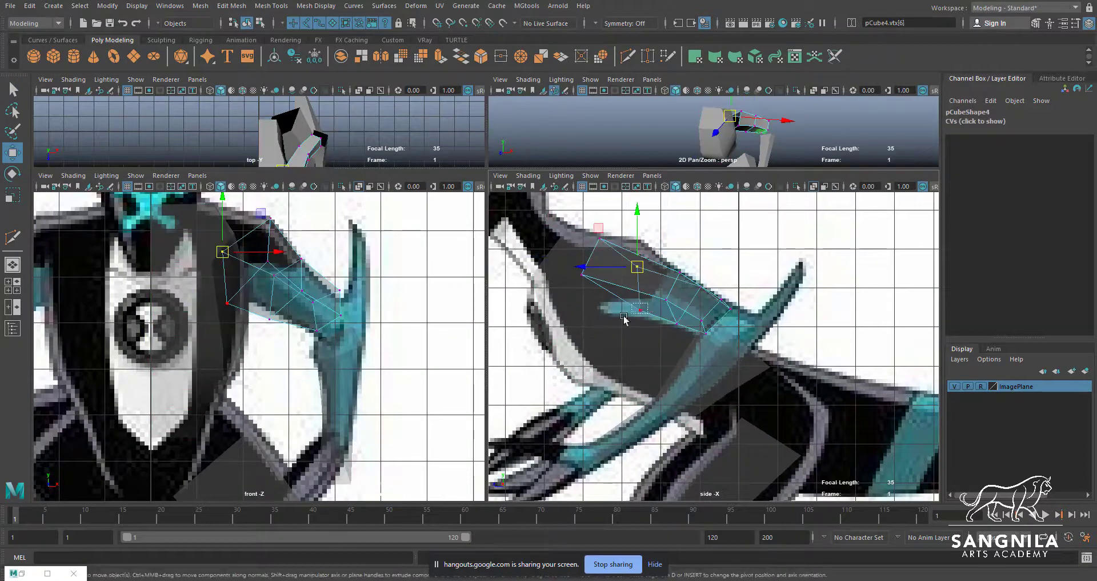
pyautogui.click(640, 309)
pyautogui.moveTo(640, 310); pyautogui.dragTo(574, 277)
pyautogui.click(582, 275)
# Shift the upper-arm piece's middle vertices toward the shoulder in the side view and scale them to the reference outline
pyautogui.click(636, 292)
pyautogui.click(717, 301)
pyautogui.moveTo(714, 299); pyautogui.dragTo(669, 291, button='right')
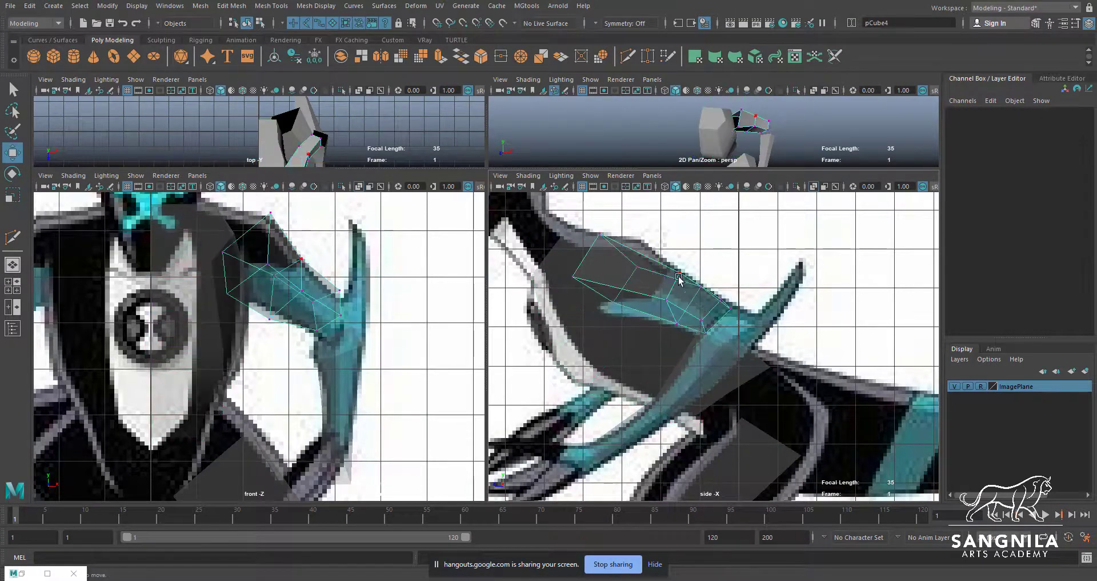
pyautogui.click(627, 312)
pyautogui.click(655, 278)
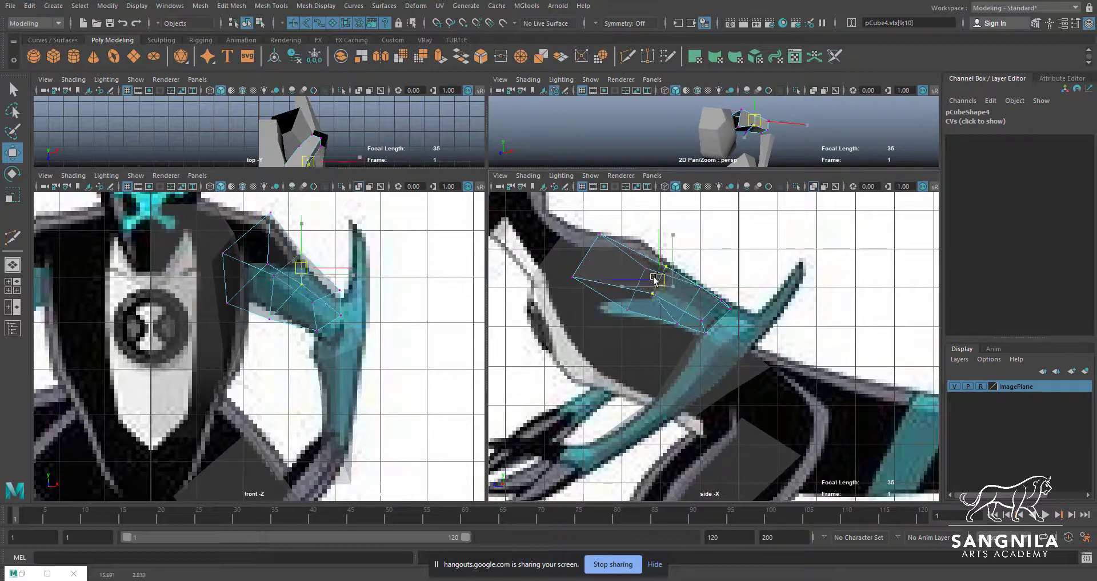
pyautogui.click(695, 296)
pyautogui.keyDown('shift'); pyautogui.click(684, 312); pyautogui.keyUp('shift')
pyautogui.press('r')
pyautogui.moveTo(689, 304); pyautogui.dragTo(670, 299)
pyautogui.press('w')
pyautogui.keyDown('alt'); pyautogui.moveTo(726, 136); pyautogui.dragTo(691, 110); pyautogui.keyUp('alt')
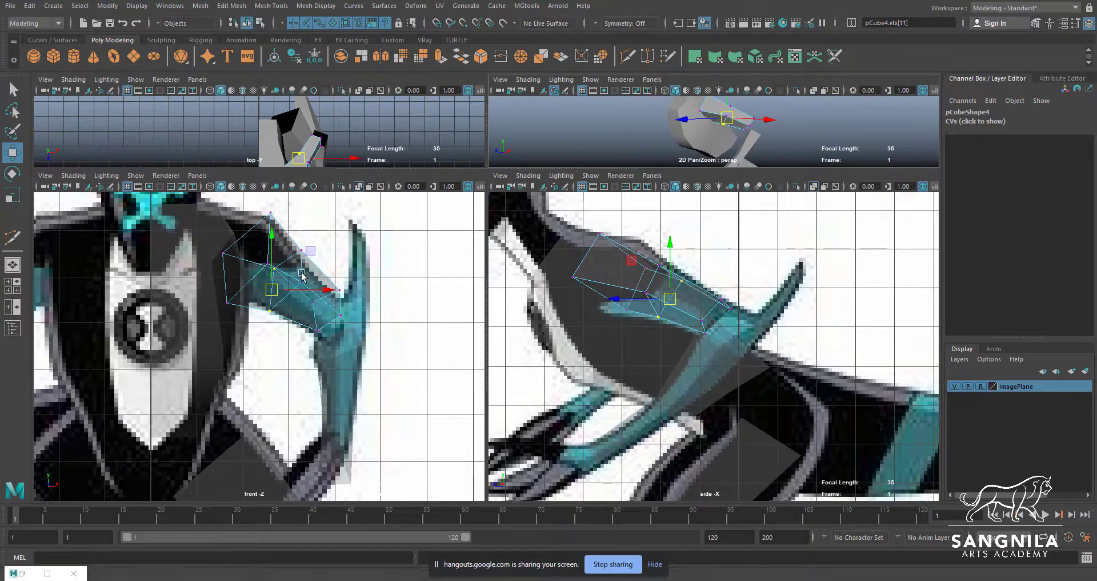
# Adjust and rotate the upper-arm piece's middle vertex ring, and enlarge the top and perspective viewports
pyautogui.keyDown('shift'); pyautogui.moveTo(293, 243); pyautogui.dragTo(255, 274); pyautogui.keyUp('shift')
pyautogui.press('e')
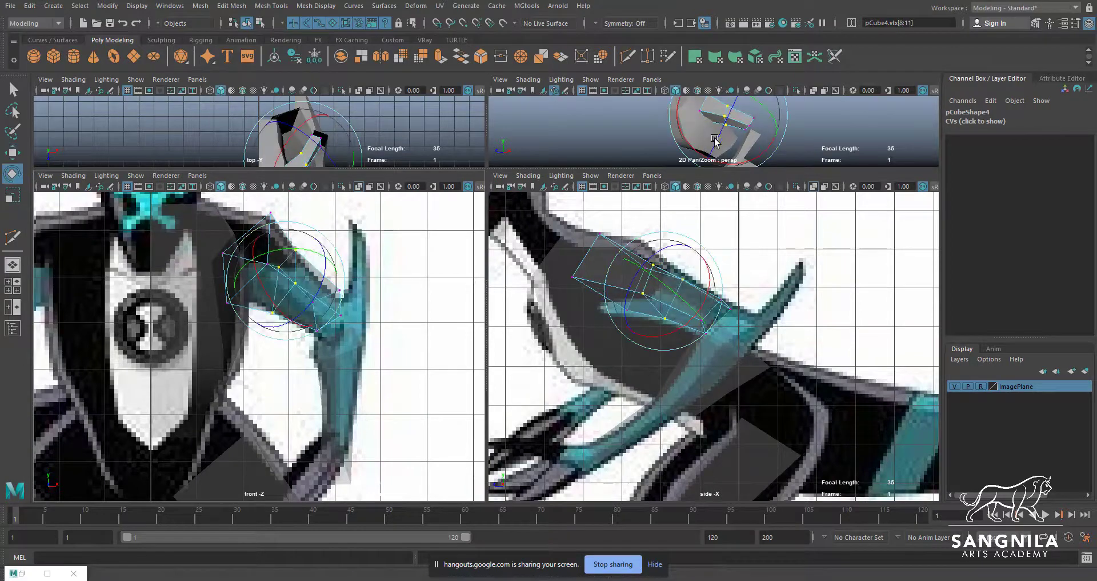
pyautogui.click(725, 125)
pyautogui.moveTo(711, 168); pyautogui.dragTo(711, 265)
pyautogui.keyDown('alt'); pyautogui.moveTo(707, 207); pyautogui.dragTo(663, 197); pyautogui.keyUp('alt')
pyautogui.click(765, 173)
pyautogui.moveTo(764, 173)
pyautogui.keyDown('alt'); pyautogui.mouseDown()
pyautogui.moveTo(708, 153)
pyautogui.moveTo(746, 170)
pyautogui.mouseUp(); pyautogui.keyUp('alt')
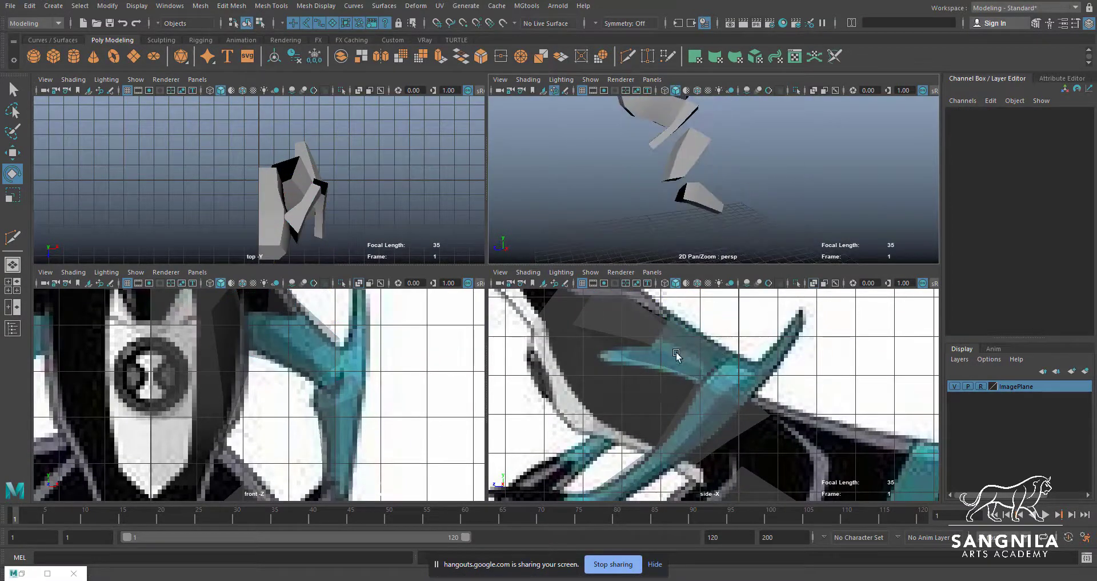
# Adjust the lower-leg piece's knee-end and ankle-end vertices to fit the leg outline in the front reference
pyautogui.keyDown('alt'); pyautogui.moveTo(676, 351); pyautogui.dragTo(677, 257, button='middle'); pyautogui.keyUp('alt')
pyautogui.scroll(-2, 672, 333)
pyautogui.keyDown('alt'); pyautogui.moveTo(714, 434); pyautogui.dragTo(714, 365, button='middle'); pyautogui.keyUp('alt')
pyautogui.click(738, 409)
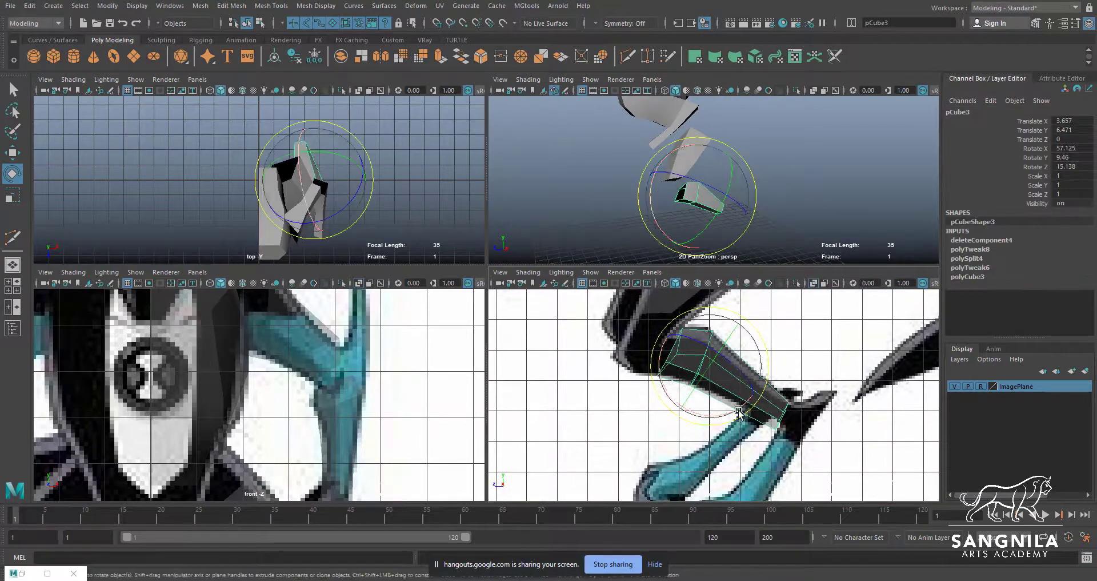
pyautogui.press('q')
pyautogui.scroll(1, 738, 410)
pyautogui.keyDown('alt'); pyautogui.moveTo(708, 174); pyautogui.dragTo(684, 175); pyautogui.keyUp('alt')
pyautogui.press('f')
pyautogui.press('F9')
pyautogui.moveTo(689, 172); pyautogui.dragTo(719, 197)
pyautogui.press('w')
pyautogui.moveTo(742, 187); pyautogui.dragTo(746, 186)
pyautogui.moveTo(354, 348); pyautogui.dragTo(354, 341)
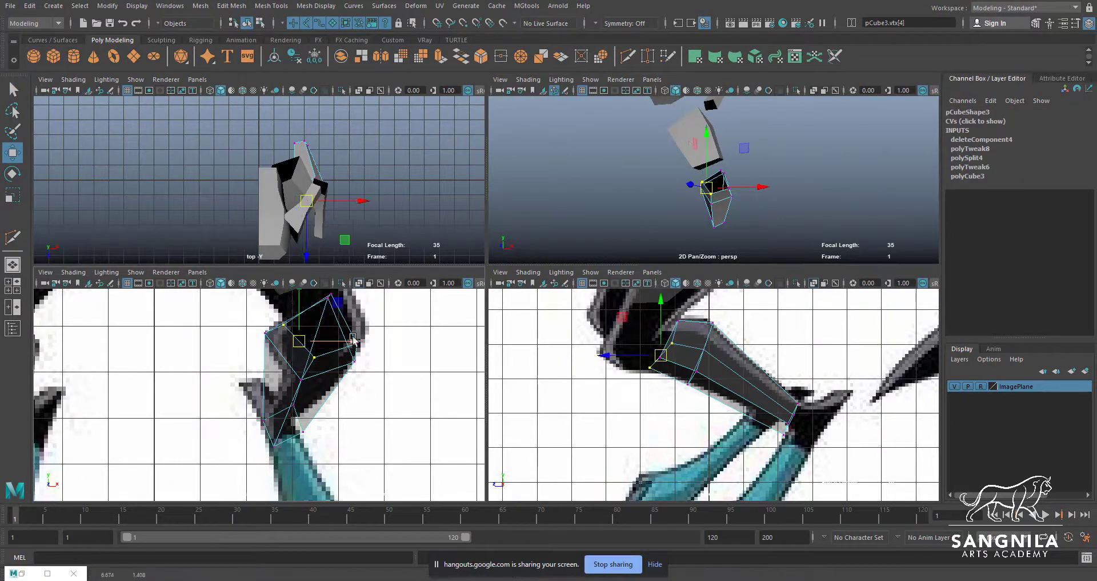
pyautogui.moveTo(261, 328); pyautogui.dragTo(271, 338)
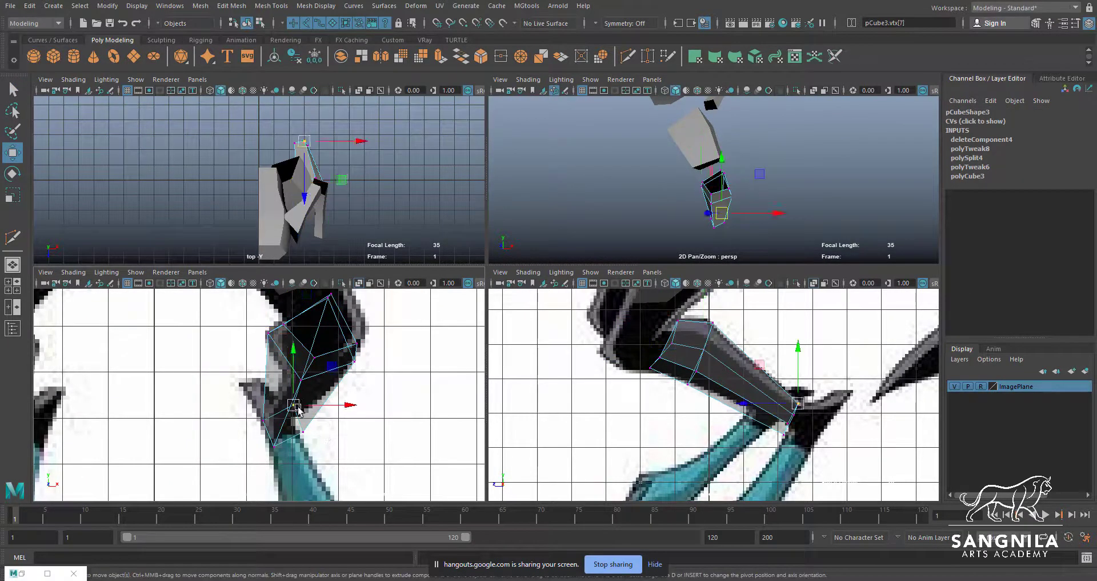
pyautogui.moveTo(297, 407); pyautogui.dragTo(299, 433)
# Insert an edge loop across the lower leg above the ankle with Multi-Cut, and scale and move it to the side reference
pyautogui.click(628, 57)
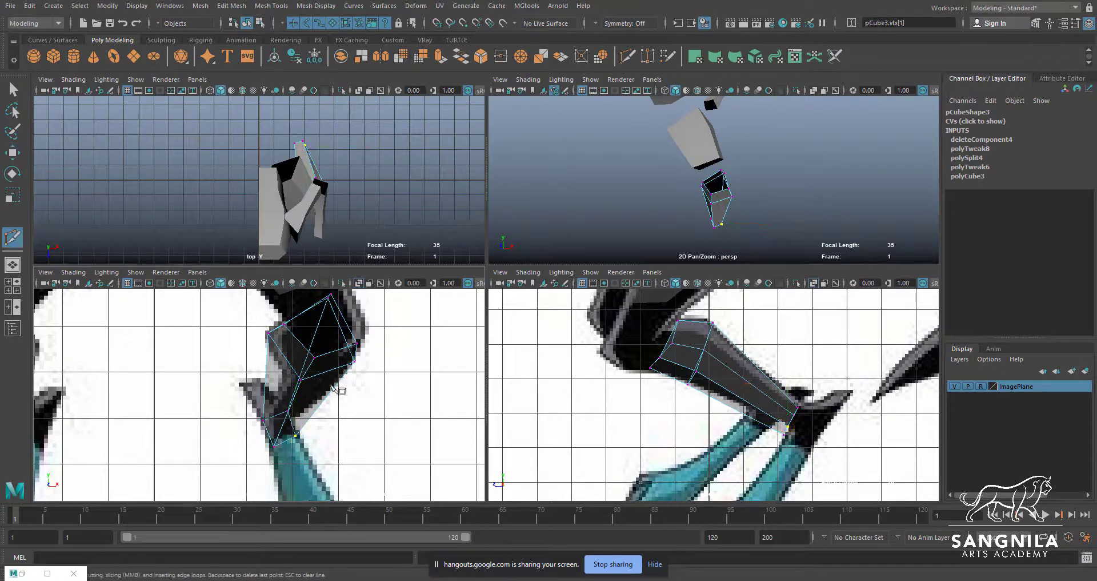
pyautogui.keyDown('ctrl'); pyautogui.click(327, 396); pyautogui.keyUp('ctrl')
pyautogui.scroll(2, 742, 380)
pyautogui.press('w')
pyautogui.moveTo(725, 426); pyautogui.dragTo(726, 425)
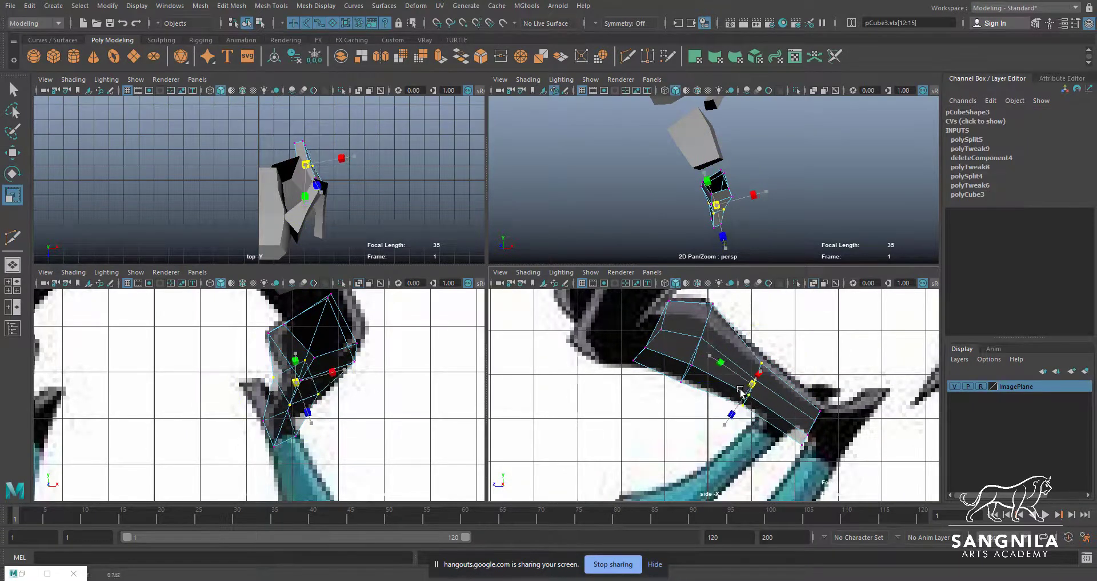
pyautogui.moveTo(743, 378); pyautogui.dragTo(760, 387)
# Select the thigh piece and adjust the vertices around its open knee end in the perspective view
pyautogui.press('space')
pyautogui.keyDown('alt'); pyautogui.moveTo(541, 266); pyautogui.dragTo(794, 292); pyautogui.keyUp('alt')
pyautogui.press('q')
pyautogui.click(440, 255)
pyautogui.keyDown('alt'); pyautogui.moveTo(440, 254); pyautogui.dragTo(546, 191); pyautogui.keyUp('alt')
pyautogui.keyDown('alt'); pyautogui.moveTo(457, 189); pyautogui.dragTo(469, 249); pyautogui.keyUp('alt')
pyautogui.press('q')
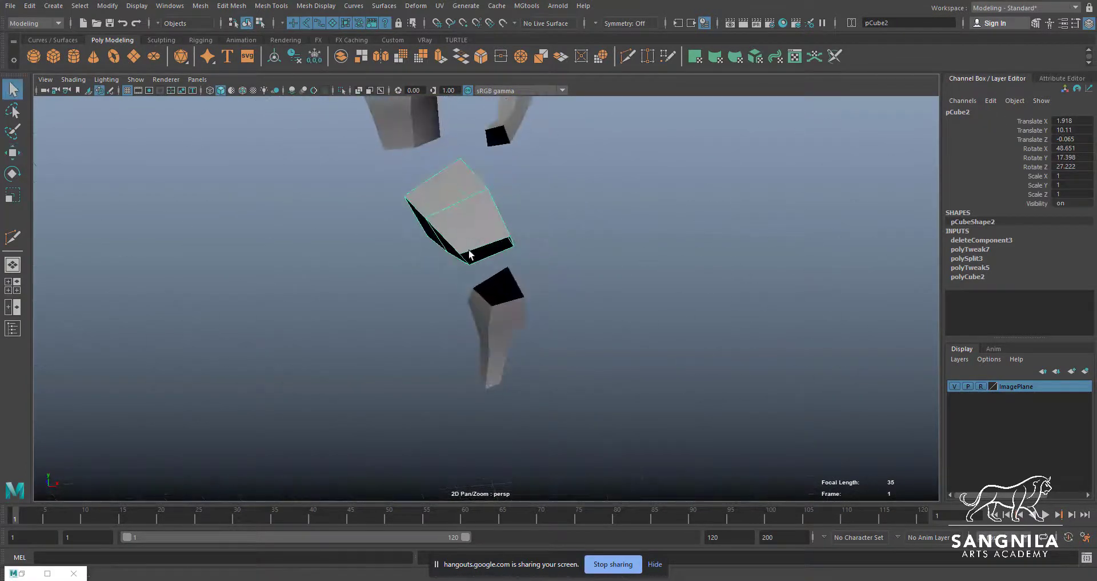
pyautogui.moveTo(469, 250); pyautogui.dragTo(442, 257, button='right')
pyautogui.click(461, 255)
pyautogui.click(501, 200)
pyautogui.moveTo(502, 240)
pyautogui.keyDown('alt'); pyautogui.mouseDown()
pyautogui.moveTo(502, 201)
pyautogui.moveTo(528, 297)
pyautogui.moveTo(495, 277)
pyautogui.moveTo(384, 256)
pyautogui.moveTo(474, 248)
pyautogui.moveTo(411, 262)
pyautogui.moveTo(429, 246)
pyautogui.moveTo(495, 235)
pyautogui.mouseUp(); pyautogui.keyUp('alt')
pyautogui.press('q')
pyautogui.click(503, 225)
pyautogui.press('w')
pyautogui.press('q')
pyautogui.click(431, 236)
pyautogui.press('w')
pyautogui.press('q')
# Select the upper-arm piece, inspect the blocked-out limbs from another angle and hide the screen-sharing notice
pyautogui.keyDown('alt'); pyautogui.moveTo(495, 234); pyautogui.dragTo(627, 235); pyautogui.keyUp('alt')
pyautogui.click(484, 164)
pyautogui.keyDown('alt'); pyautogui.moveTo(484, 164); pyautogui.dragTo(564, 225); pyautogui.keyUp('alt')
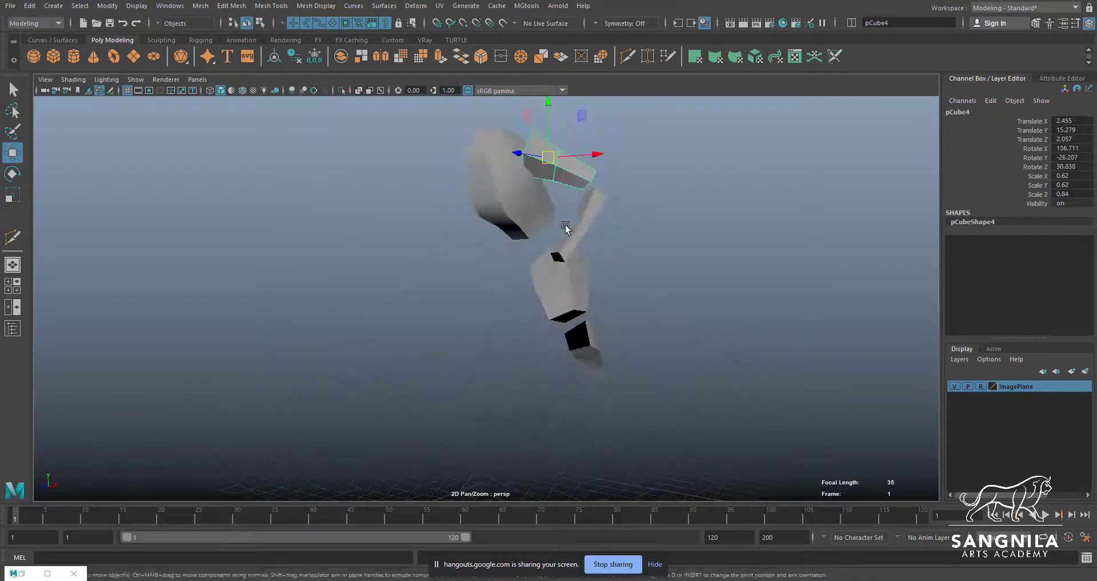
pyautogui.click(655, 564)
# Duplicate the lower-leg piece onto the teal segment above the wheel, at Y 3.744, Z -2.567, rotated to -40.514, 14.018, -11.068
pyautogui.press('space')
pyautogui.press('space')
pyautogui.scroll(-5, 421, 354)
pyautogui.scroll(1, 421, 355)
pyautogui.click(543, 303)
pyautogui.hotkey('ctrl', 'd')
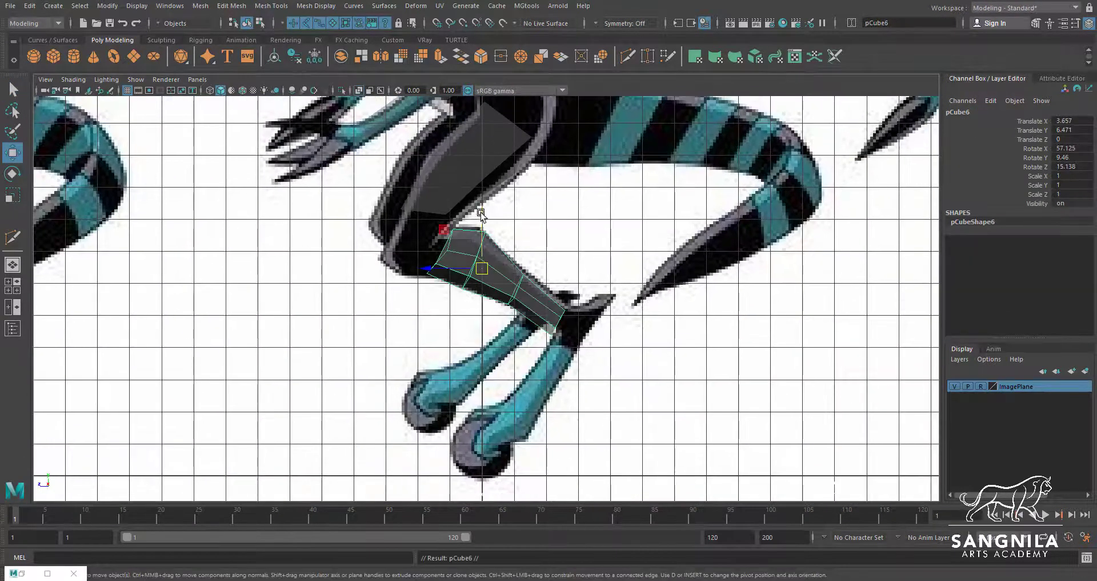
pyautogui.press('e')
pyautogui.moveTo(481, 213); pyautogui.dragTo(558, 410)
pyautogui.press('w')
pyautogui.moveTo(483, 376); pyautogui.dragTo(564, 355)
pyautogui.press('e')
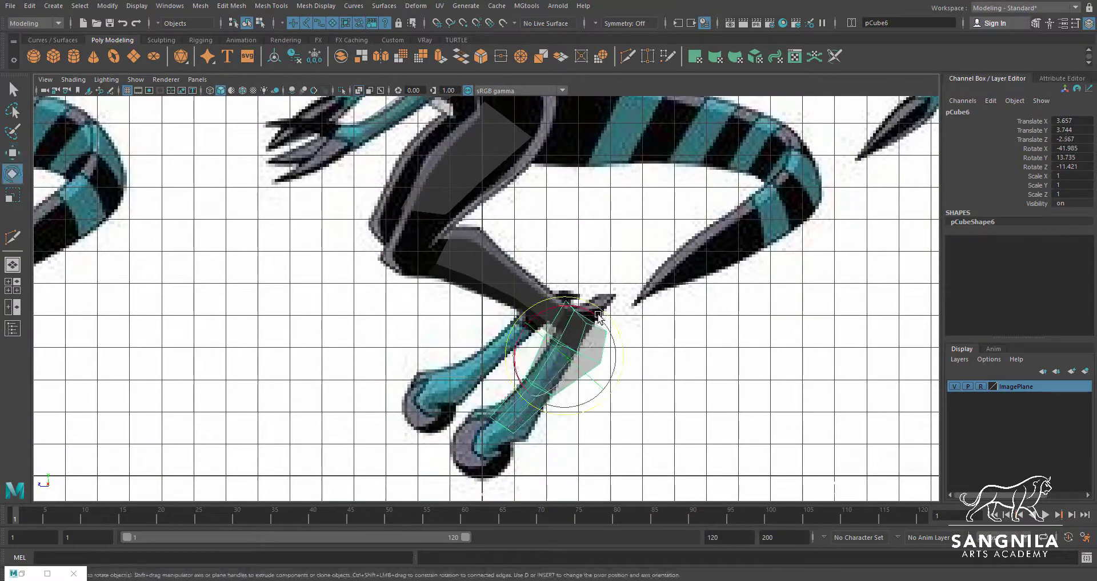
pyautogui.moveTo(598, 309); pyautogui.dragTo(597, 308)
# Rotate the duplicated teal leg segment to Z 28.175 to follow the front reference
pyautogui.press('space')
pyautogui.press('space')
pyautogui.scroll(-5, 447, 338)
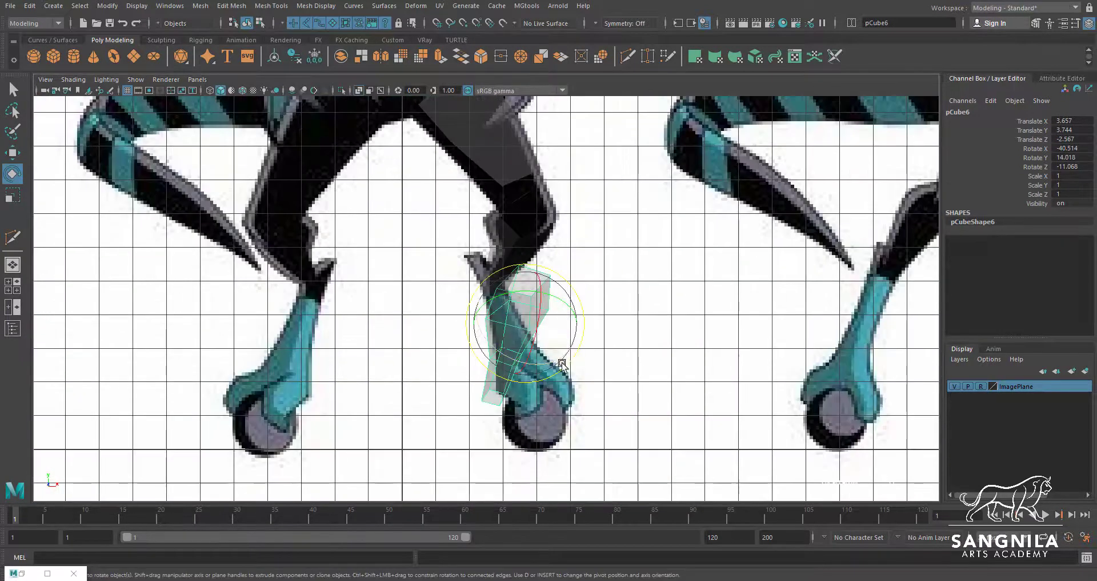
pyautogui.moveTo(579, 347); pyautogui.dragTo(582, 304)
# Select edge loops along the teal leg segment and scale them to the reference width in the front view
pyautogui.press('q')
pyautogui.scroll(1, 549, 303)
pyautogui.moveTo(518, 303); pyautogui.dragTo(517, 283, button='right')
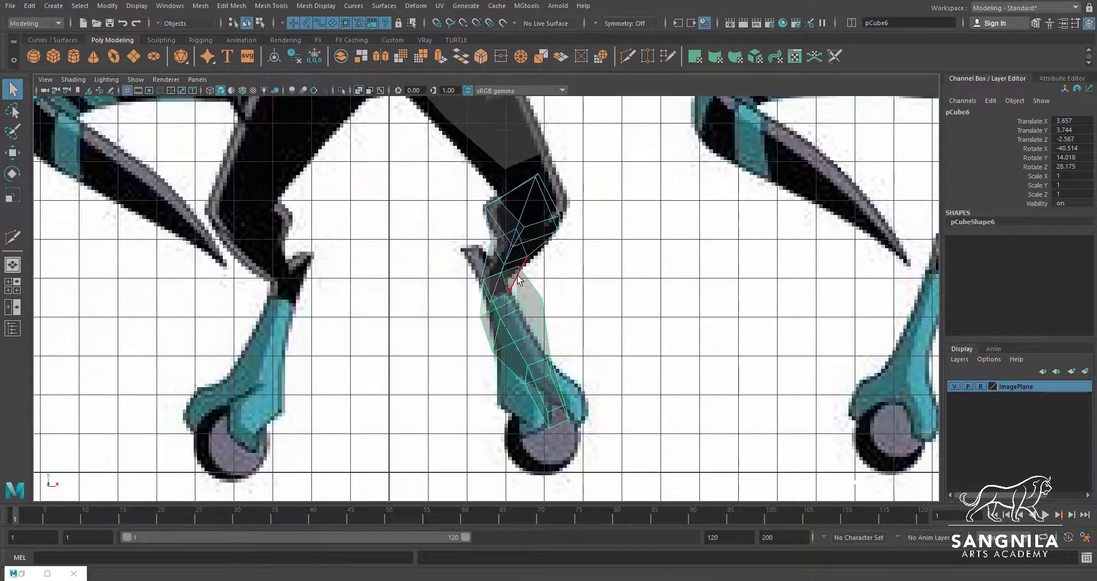
pyautogui.hotkey('ctrl', 'z')
pyautogui.moveTo(531, 328); pyautogui.dragTo(529, 307, button='right')
pyautogui.doubleClick(530, 311)
pyautogui.press('r')
pyautogui.doubleClick(546, 368)
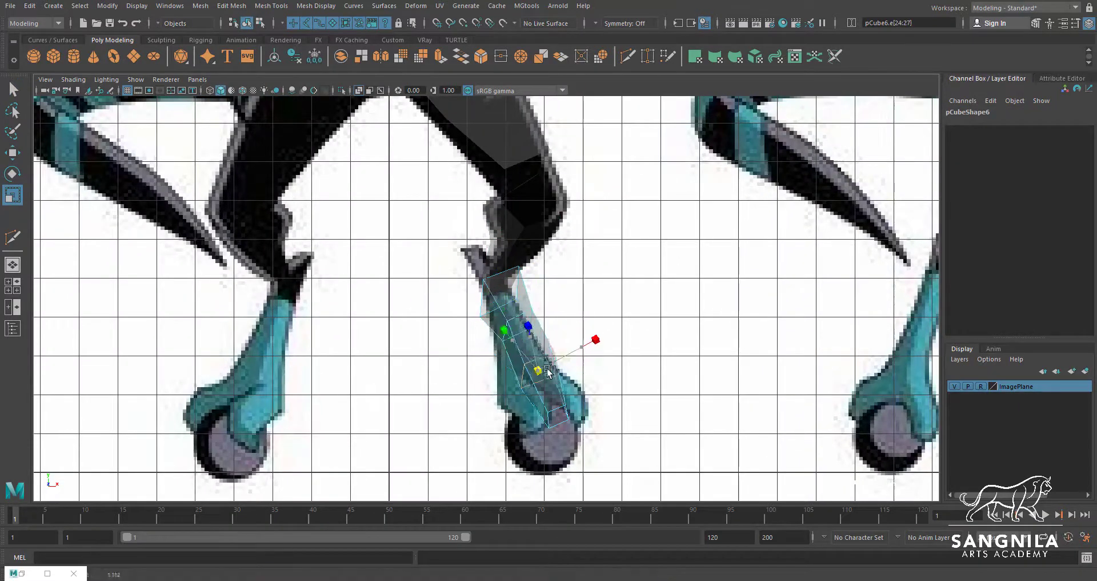
pyautogui.press('w')
# Shift the teal leg segment's edge loops onto the front reference and widen the loop at its wheel end
pyautogui.doubleClick(512, 329)
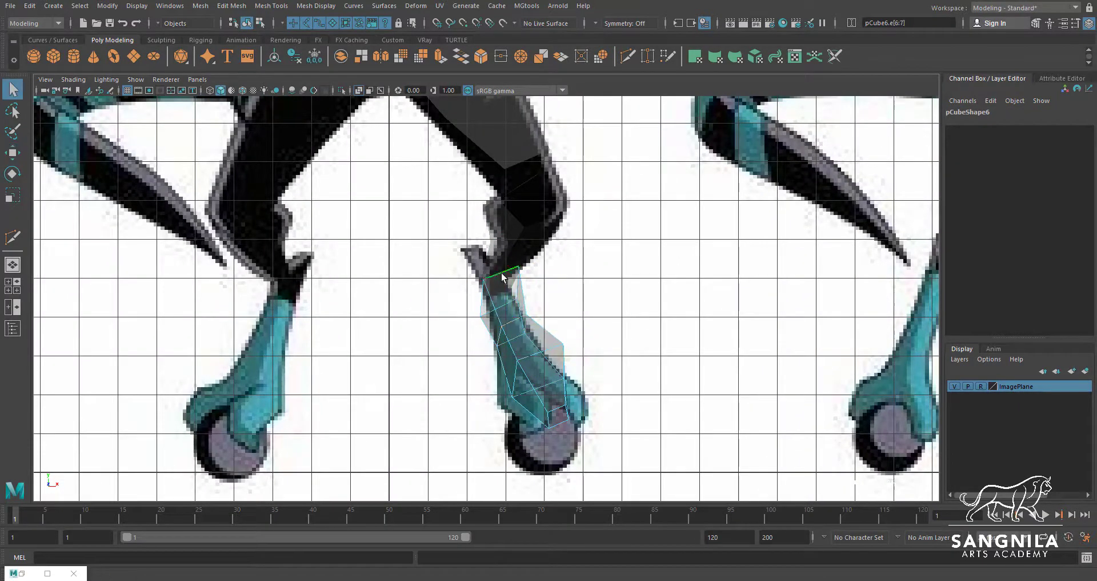
pyautogui.press('r')
pyautogui.press('w')
pyautogui.moveTo(535, 358); pyautogui.dragTo(531, 378)
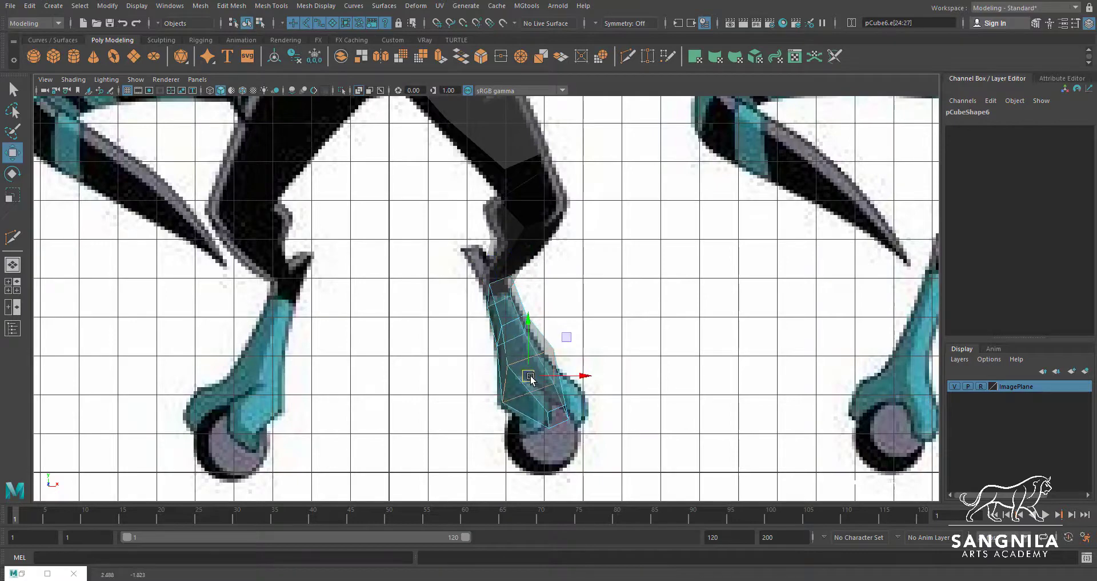
pyautogui.doubleClick(555, 410)
pyautogui.press('e')
pyautogui.press('r')
pyautogui.moveTo(558, 416); pyautogui.dragTo(602, 422)
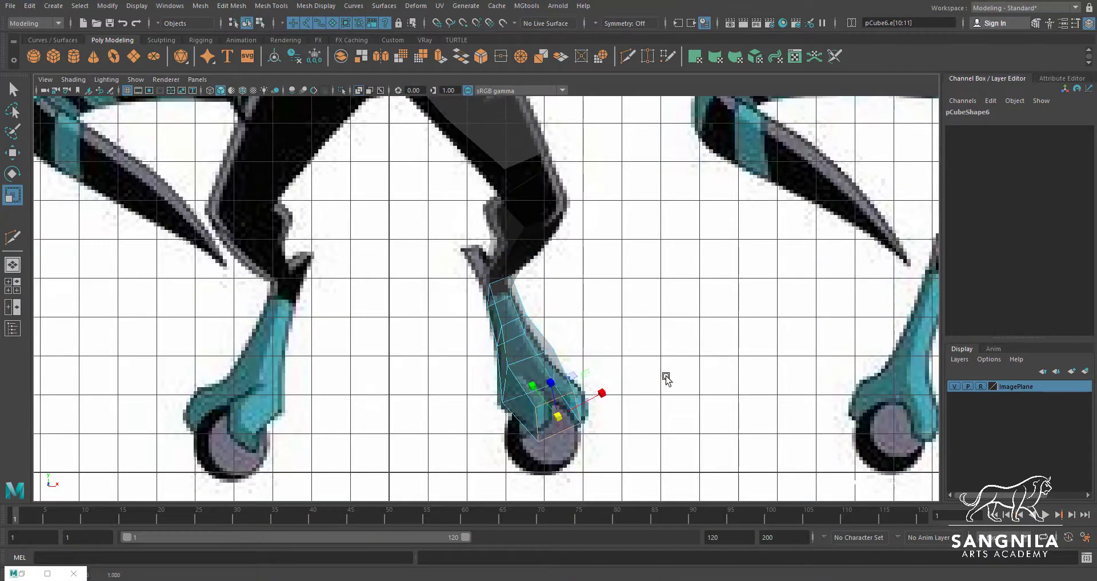
# Pull the teal leg segment's rear bulge inward in the side view to match the reference outline
pyautogui.press('space')
pyautogui.press('space')
pyautogui.scroll(2, 526, 400)
pyautogui.press('w')
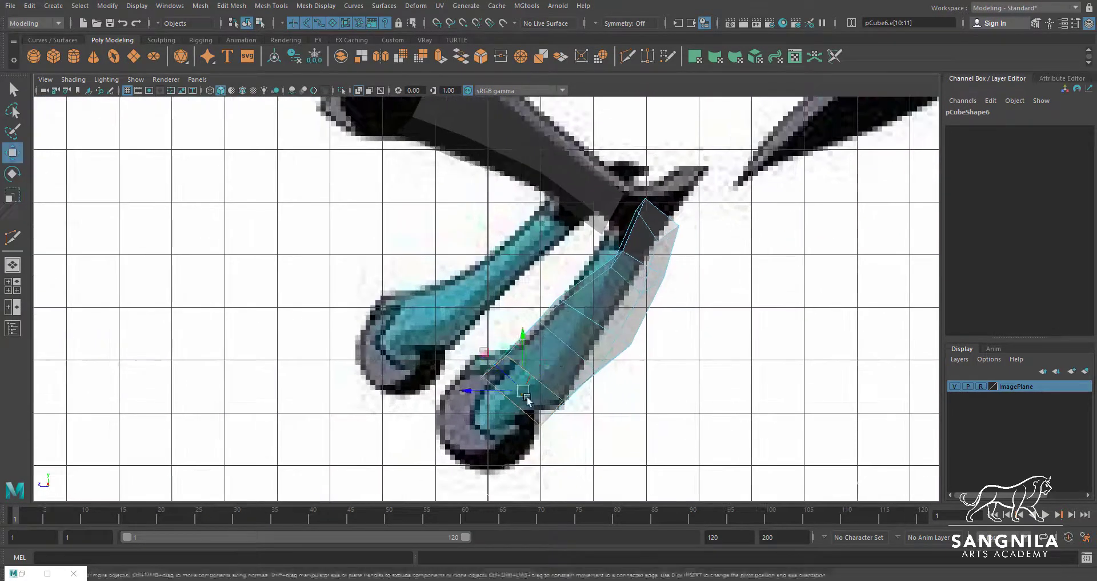
pyautogui.press('q')
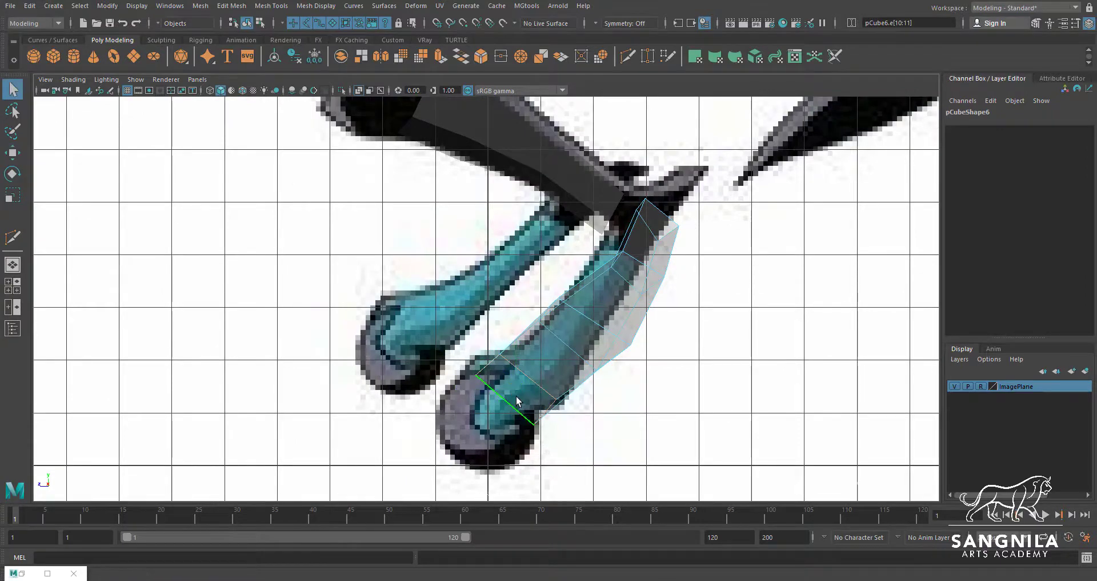
pyautogui.press('space')
pyautogui.press('space')
pyautogui.scroll(2, 730, 345)
pyautogui.press('w')
pyautogui.doubleClick(670, 252)
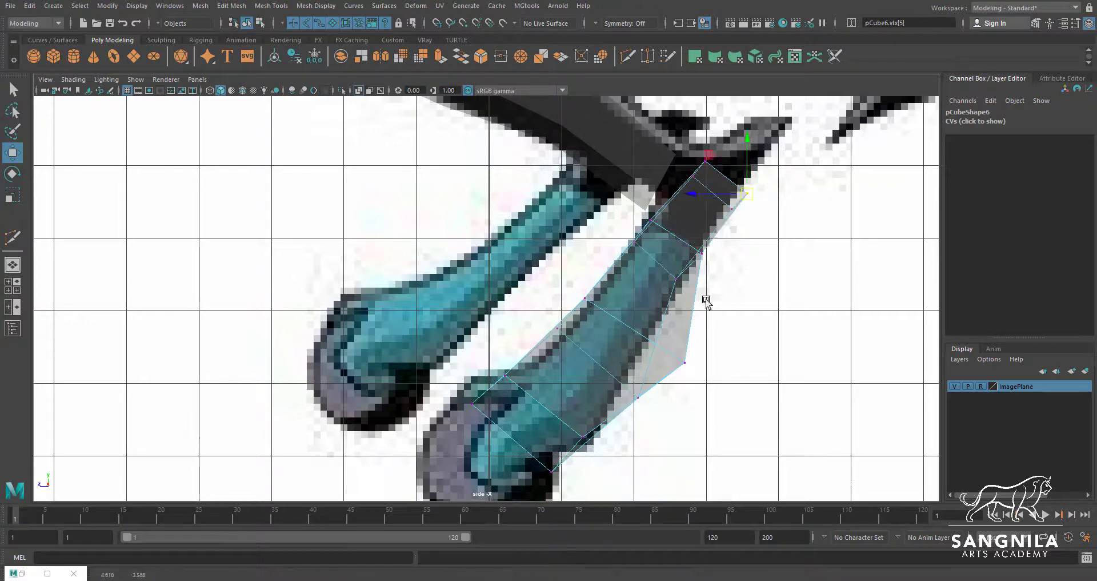
pyautogui.moveTo(687, 363); pyautogui.dragTo(629, 376)
# Move the teal leg segment's middle and wheel-end vertices onto the side reference outline
pyautogui.keyDown('alt'); pyautogui.moveTo(595, 423); pyautogui.dragTo(605, 357, button='middle'); pyautogui.keyUp('alt')
pyautogui.press('q')
pyautogui.press('w')
pyautogui.moveTo(535, 291); pyautogui.dragTo(512, 322)
pyautogui.moveTo(555, 420); pyautogui.dragTo(608, 326)
pyautogui.moveTo(579, 387); pyautogui.dragTo(576, 383)
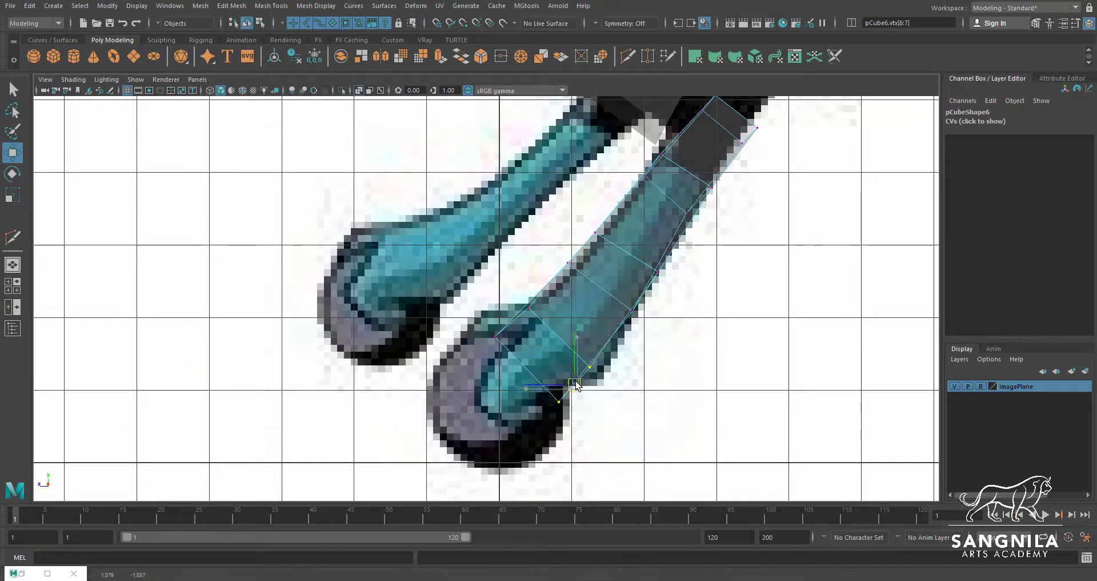
# Lower the top-end vertices of the teal leg segment so it starts at the black ankle joint in the side view
pyautogui.keyDown('alt'); pyautogui.moveTo(712, 189); pyautogui.dragTo(681, 279, button='middle'); pyautogui.keyUp('alt')
pyautogui.moveTo(700, 171); pyautogui.dragTo(736, 246)
pyautogui.moveTo(723, 225); pyautogui.dragTo(645, 285)
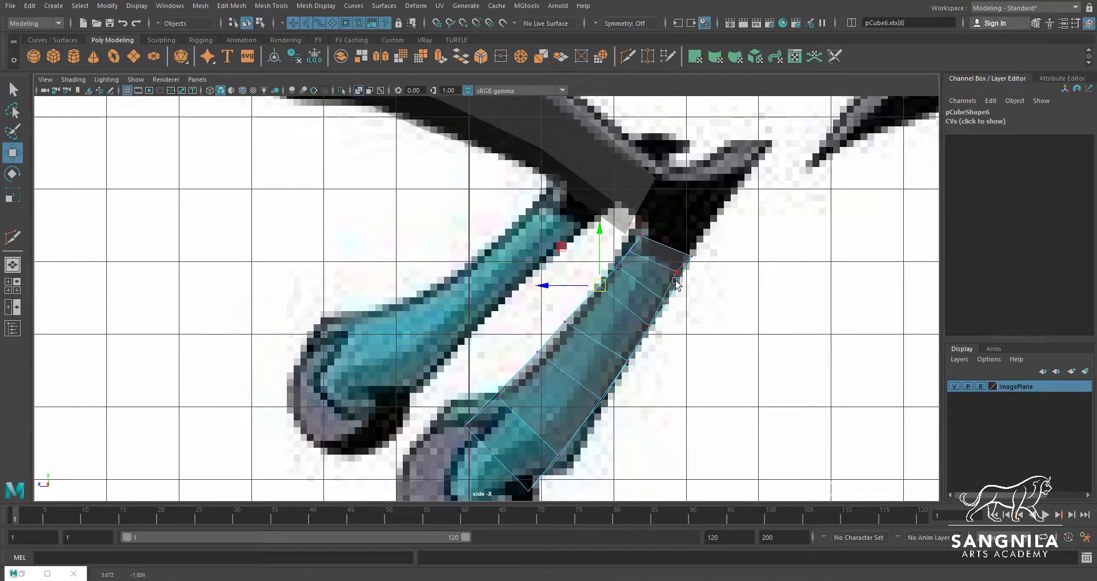
pyautogui.moveTo(655, 339); pyautogui.dragTo(675, 319, button='right')
# Adjust the lower-leg piece's ankle-end vertices to the side reference and select its middle vertices
pyautogui.click(634, 210)
pyautogui.moveTo(635, 210); pyautogui.dragTo(612, 207, button='right')
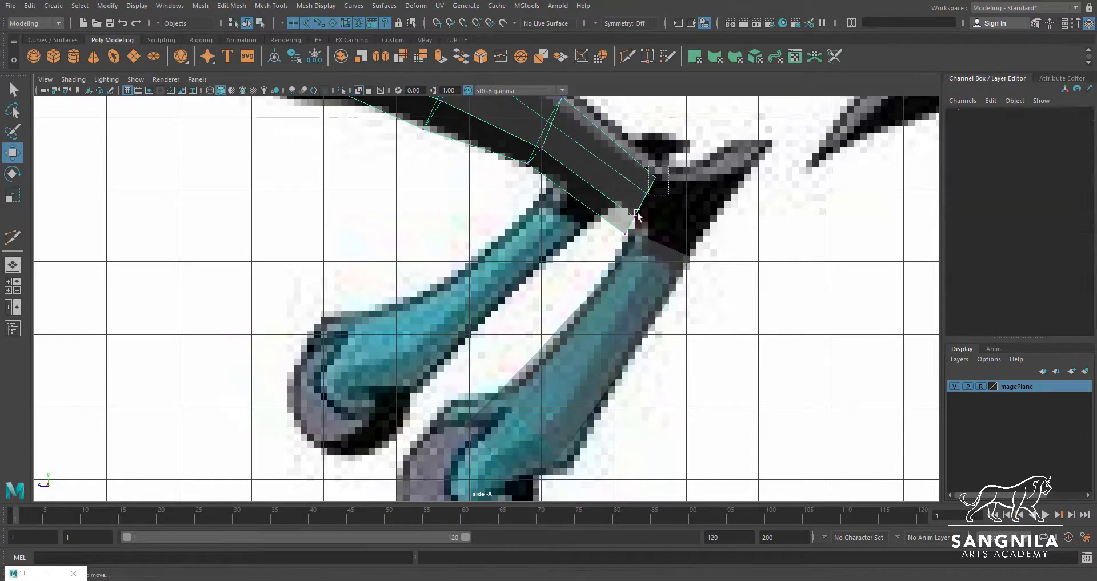
pyautogui.moveTo(613, 244); pyautogui.dragTo(670, 167)
pyautogui.moveTo(641, 207); pyautogui.dragTo(649, 191)
pyautogui.press('w')
pyautogui.keyDown('alt'); pyautogui.moveTo(649, 183); pyautogui.dragTo(697, 239, button='middle'); pyautogui.keyUp('alt')
pyautogui.moveTo(582, 211); pyautogui.dragTo(640, 143)
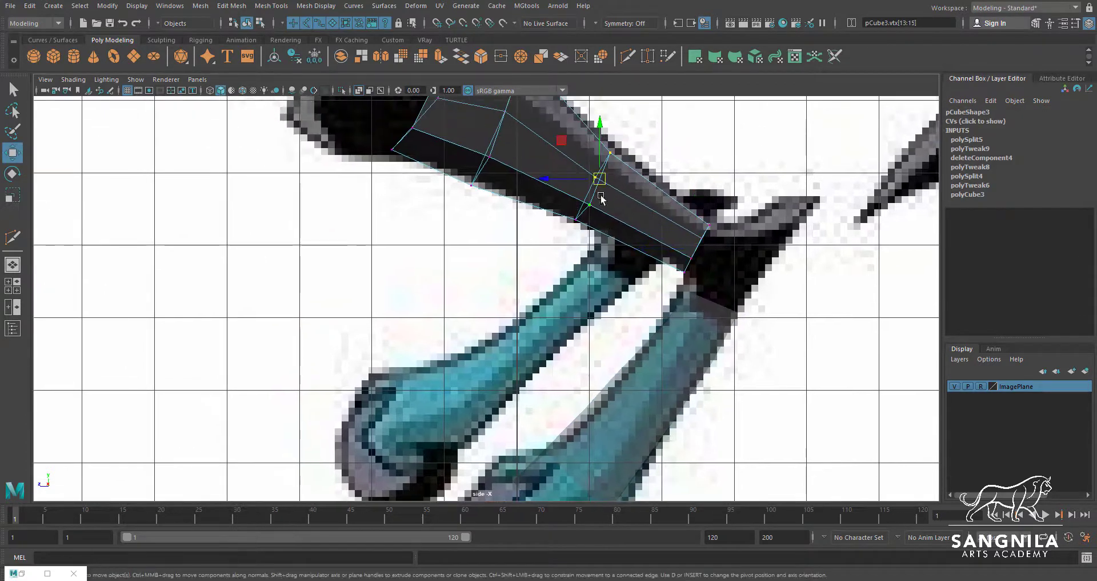
# Add a cube over the head at Y 17.936, Z 6.779, rotated 51.636 in X and scaled uniformly to 2.574
pyautogui.click(53, 56)
pyautogui.moveTo(738, 256); pyautogui.dragTo(718, 93)
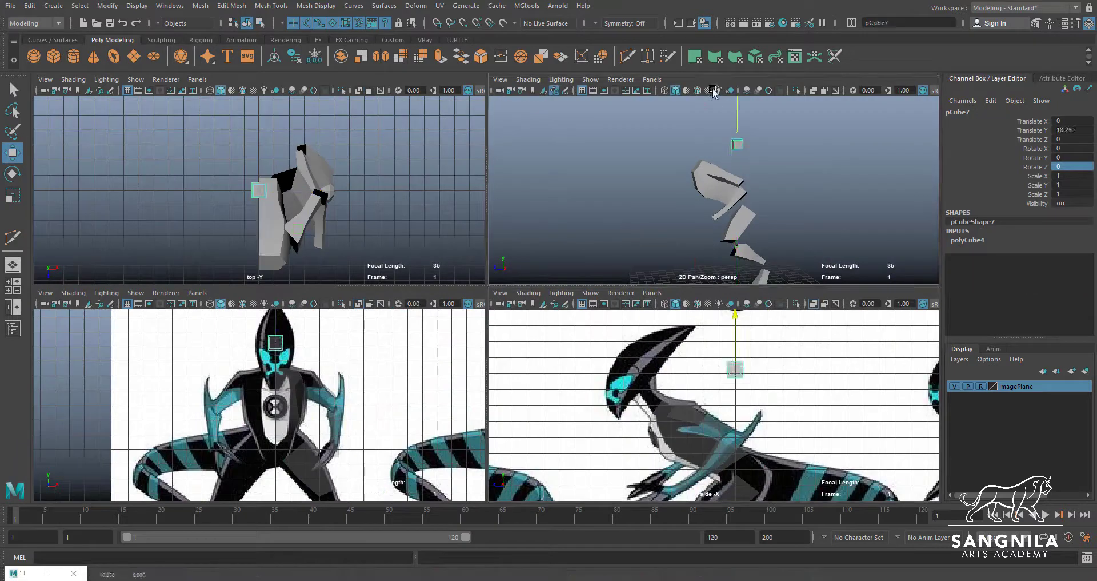
pyautogui.moveTo(689, 151); pyautogui.dragTo(630, 155)
pyautogui.press('e')
pyautogui.moveTo(654, 333); pyautogui.dragTo(610, 318)
pyautogui.press('r')
pyautogui.moveTo(627, 375); pyautogui.dragTo(656, 391)
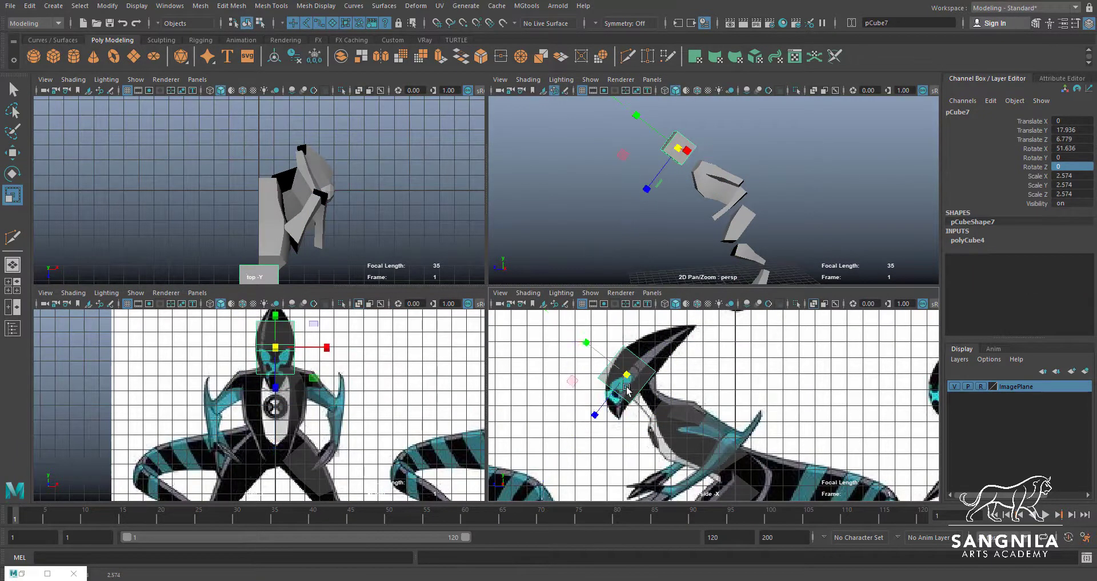
# Set the head cube's subdivisions to width 2, height 1 and depth 3
pyautogui.click(969, 240)
pyautogui.click(1003, 290)
pyautogui.moveTo(803, 313); pyautogui.dragTo(814, 313, button='middle')
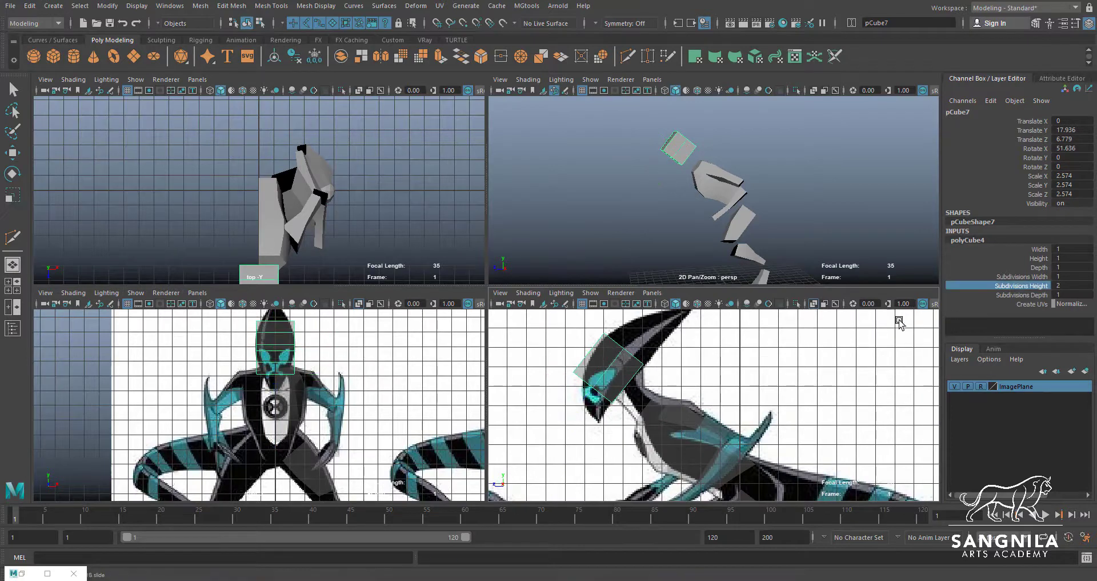
pyautogui.click(1009, 295)
pyautogui.moveTo(851, 344); pyautogui.dragTo(865, 345, button='middle')
pyautogui.scroll(2, 546, 379)
pyautogui.keyDown('alt'); pyautogui.moveTo(547, 378); pyautogui.dragTo(609, 372, button='middle'); pyautogui.keyUp('alt')
pyautogui.click(994, 286)
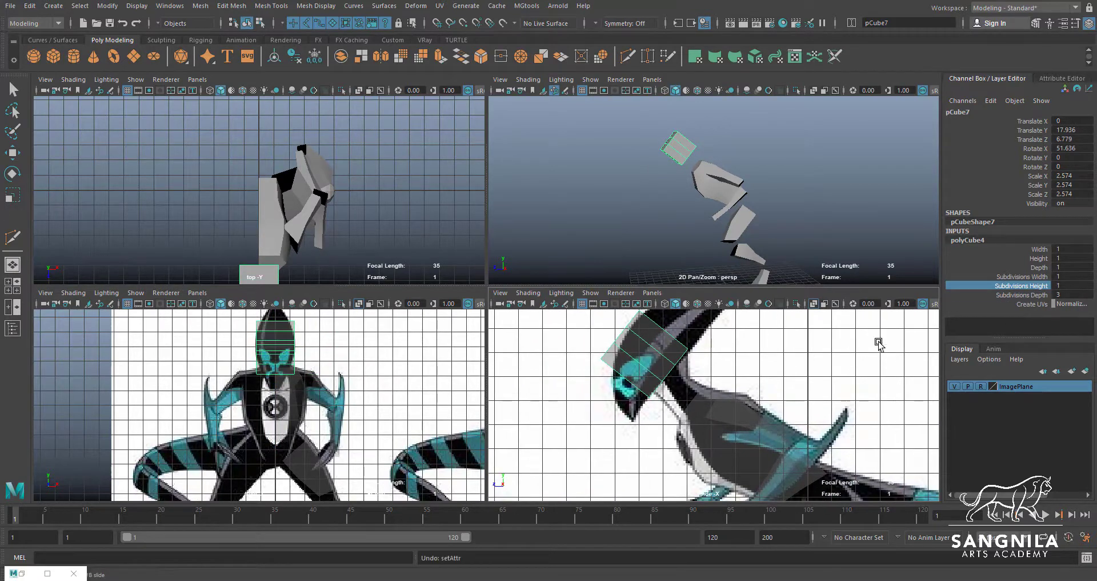
pyautogui.click(1023, 276)
pyautogui.moveTo(619, 376); pyautogui.dragTo(583, 375, button='right')
# Move the head cube's lower vertices onto the face and chin outline in the side view
pyautogui.keyDown('alt'); pyautogui.moveTo(606, 374); pyautogui.dragTo(614, 428, button='middle'); pyautogui.keyUp('alt')
pyautogui.press('space')
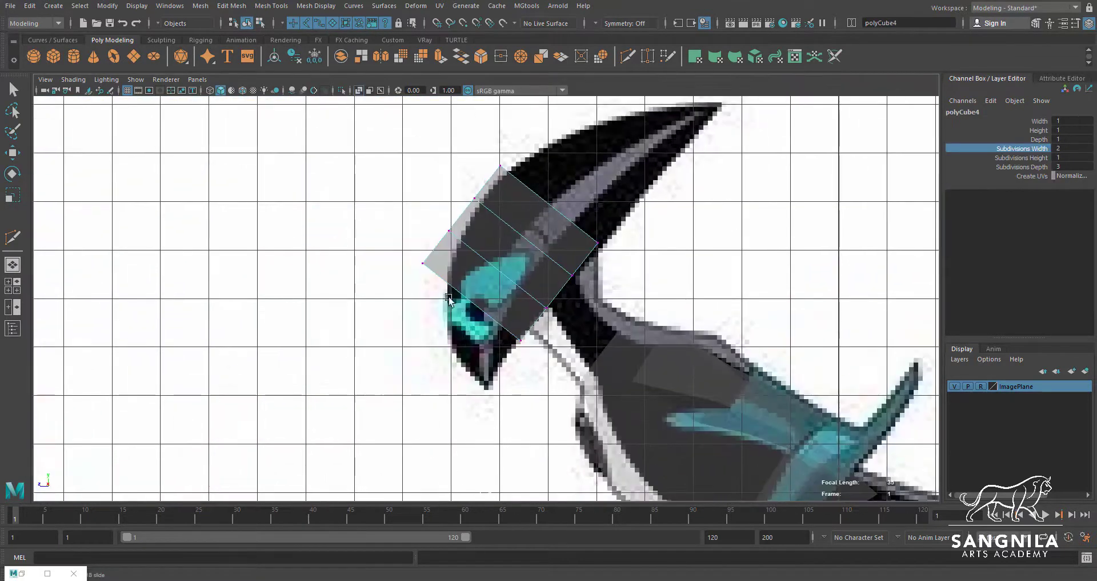
pyautogui.moveTo(407, 245); pyautogui.dragTo(439, 276)
pyautogui.press('w')
pyautogui.moveTo(425, 262); pyautogui.dragTo(448, 342)
pyautogui.moveTo(503, 321); pyautogui.dragTo(534, 353)
pyautogui.moveTo(526, 343); pyautogui.dragTo(494, 392)
pyautogui.moveTo(433, 215); pyautogui.dragTo(462, 243)
pyautogui.moveTo(450, 231); pyautogui.dragTo(449, 266)
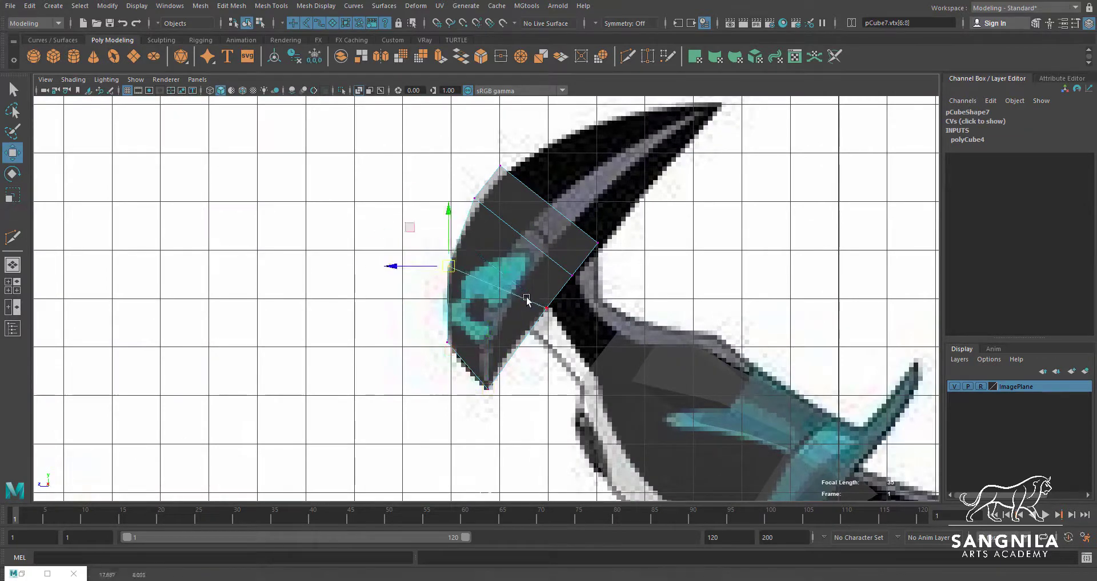
pyautogui.moveTo(529, 295); pyautogui.dragTo(561, 323)
pyautogui.moveTo(547, 308); pyautogui.dragTo(528, 326)
# Stretch the head cube's top vertices to the crest tip and fit the row above the eyes to the reference
pyautogui.moveTo(487, 151); pyautogui.dragTo(518, 176)
pyautogui.keyDown('alt'); pyautogui.moveTo(548, 189); pyautogui.dragTo(543, 249, button='middle'); pyautogui.keyUp('alt')
pyautogui.moveTo(497, 226); pyautogui.dragTo(712, 162)
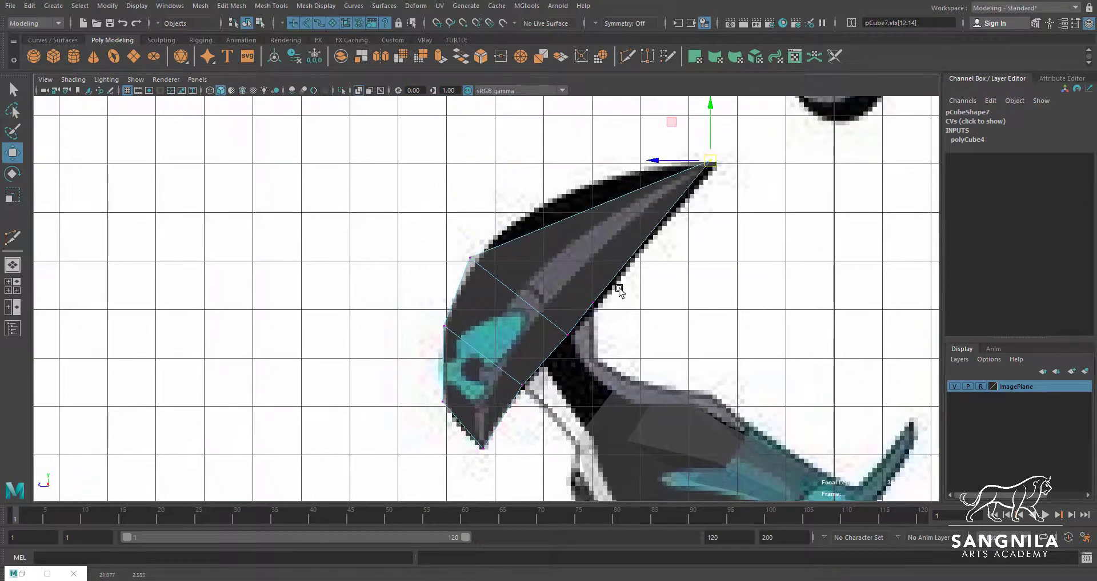
pyautogui.moveTo(618, 284); pyautogui.dragTo(577, 318)
pyautogui.moveTo(596, 305); pyautogui.dragTo(721, 170)
pyautogui.moveTo(461, 246); pyautogui.dragTo(491, 274)
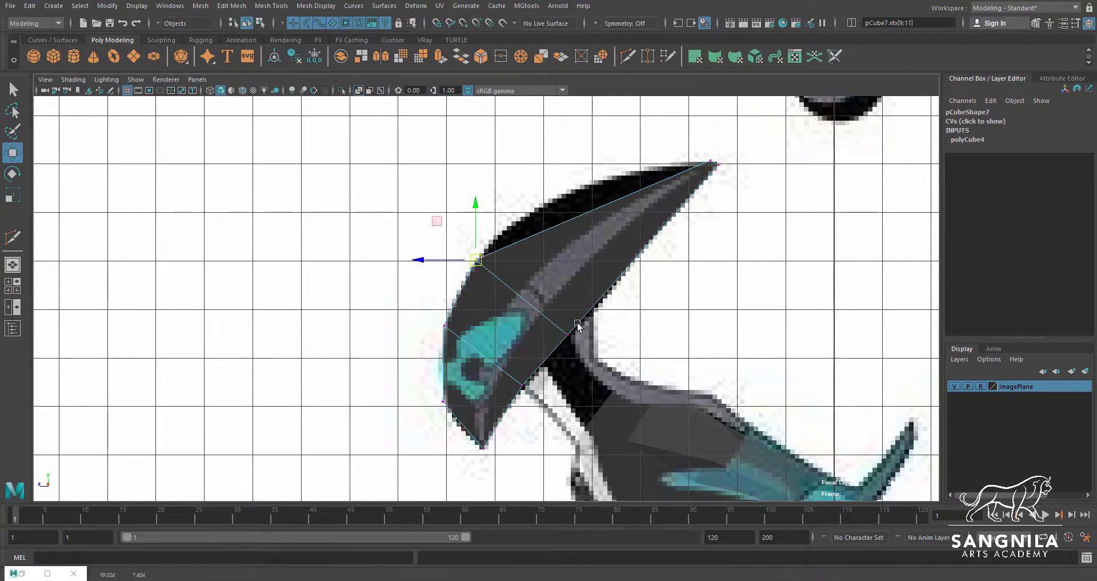
# Cut two cross edge loops into the head crest and move their vertices onto the curved outline
pyautogui.click(628, 56)
pyautogui.keyDown('ctrl'); pyautogui.click(642, 190); pyautogui.keyUp('ctrl')
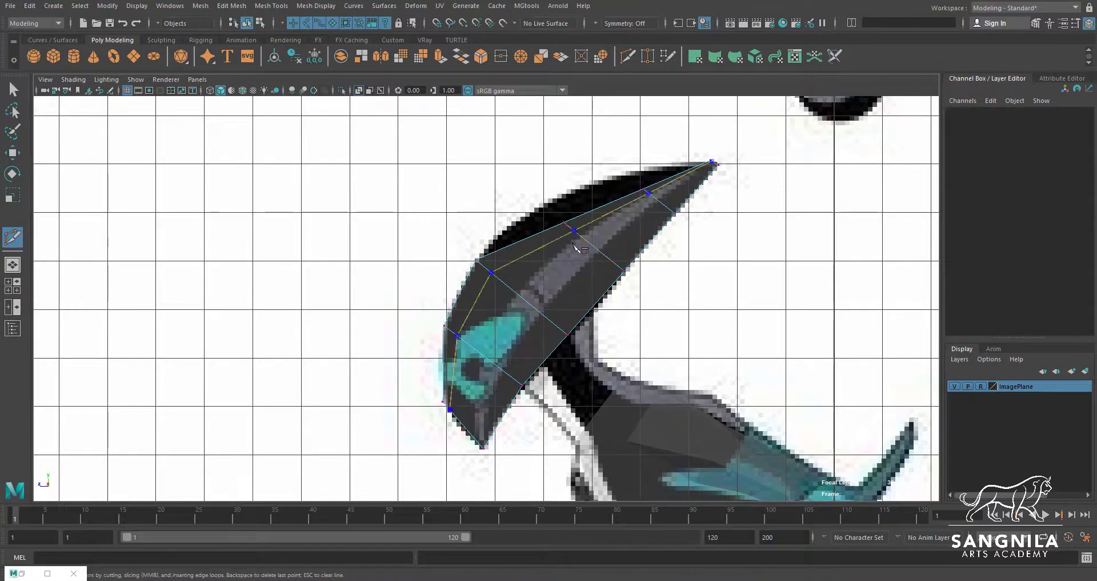
pyautogui.keyDown('ctrl'); pyautogui.click(564, 222); pyautogui.keyUp('ctrl')
pyautogui.press('w')
pyautogui.moveTo(547, 205)
pyautogui.mouseDown()
pyautogui.moveTo(577, 239)
pyautogui.moveTo(545, 205)
pyautogui.mouseUp()
pyautogui.moveTo(629, 174); pyautogui.dragTo(656, 202)
pyautogui.moveTo(644, 190); pyautogui.dragTo(638, 174)
pyautogui.moveTo(661, 200); pyautogui.dragTo(689, 229)
pyautogui.moveTo(675, 214); pyautogui.dragTo(671, 217)
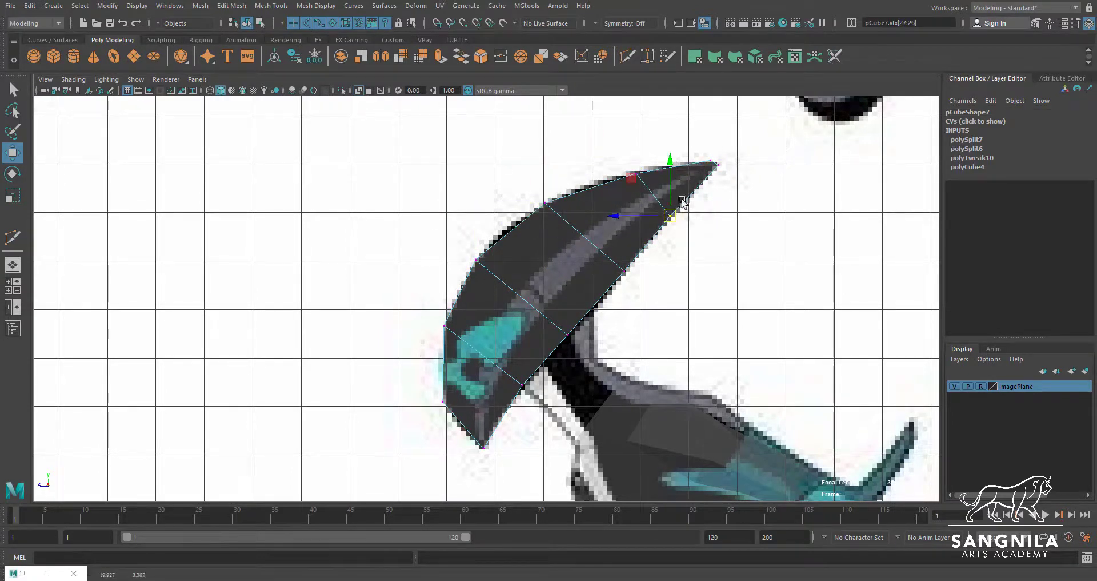
# Refine the crest tip vertices and pull the bottom face vertices together to form the pointed chin
pyautogui.moveTo(715, 157); pyautogui.dragTo(732, 178)
pyautogui.moveTo(720, 165); pyautogui.dragTo(716, 165)
pyautogui.keyDown('alt'); pyautogui.moveTo(662, 238); pyautogui.dragTo(709, 146, button='middle'); pyautogui.keyUp('alt')
pyautogui.moveTo(478, 295); pyautogui.dragTo(505, 324)
pyautogui.moveTo(491, 309); pyautogui.dragTo(499, 329)
pyautogui.moveTo(517, 342); pyautogui.dragTo(545, 370)
pyautogui.moveTo(530, 357)
pyautogui.mouseDown()
pyautogui.moveTo(544, 337)
pyautogui.moveTo(521, 359)
pyautogui.moveTo(534, 355)
pyautogui.mouseUp()
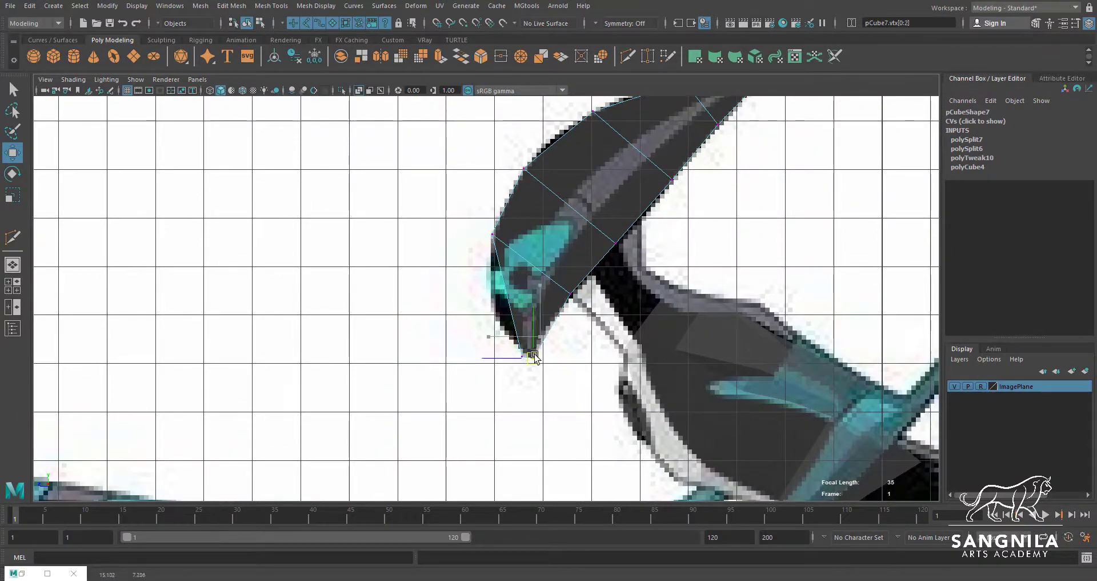
# Cut an edge loop across the lower face and fit its vertices to the jaw outline in the side view
pyautogui.click(633, 59)
pyautogui.keyDown('ctrl'); pyautogui.click(509, 302); pyautogui.keyUp('ctrl')
pyautogui.press('w')
pyautogui.moveTo(495, 287); pyautogui.dragTo(522, 315)
pyautogui.moveTo(509, 302); pyautogui.dragTo(496, 299)
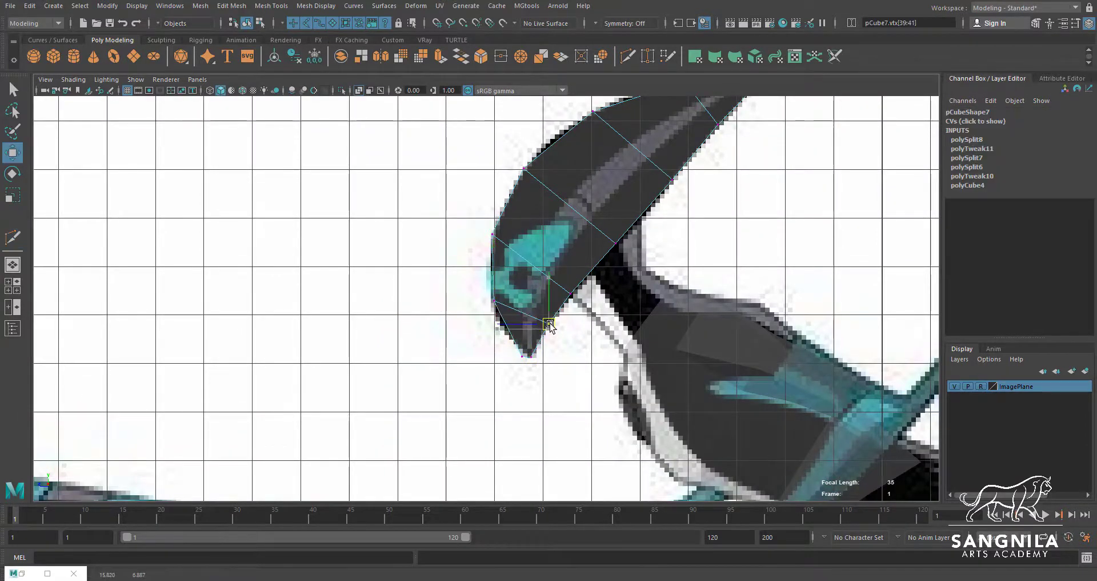
pyautogui.click(567, 296)
# Narrow the head's chin and lower face edge loops in width to match the front reference
pyautogui.press('space')
pyautogui.scroll(5, 392, 453)
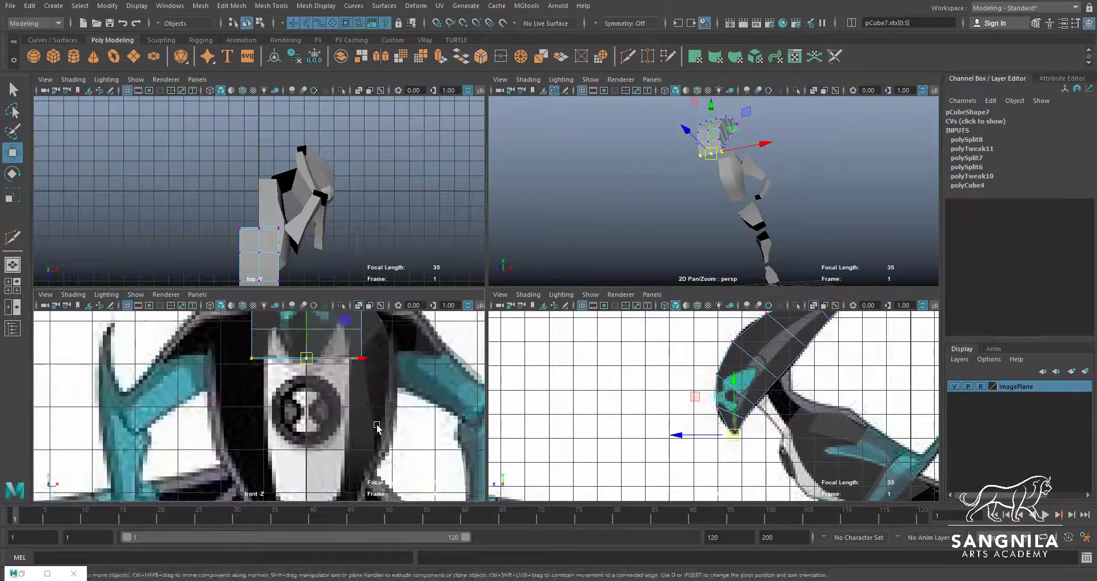
pyautogui.press('r')
pyautogui.moveTo(273, 435); pyautogui.dragTo(294, 450)
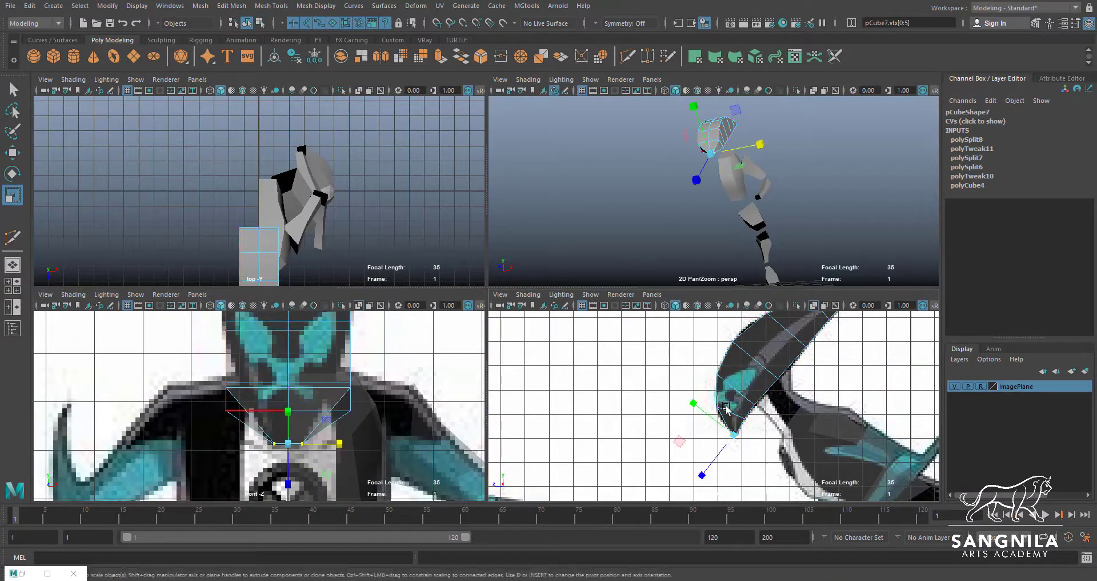
pyautogui.doubleClick(320, 399)
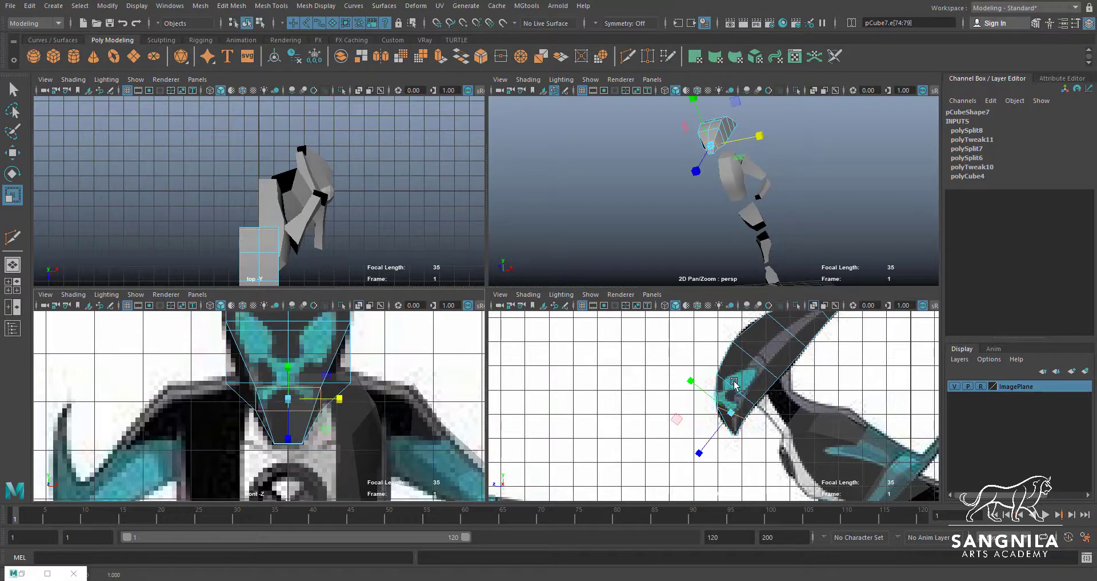
pyautogui.click(323, 354)
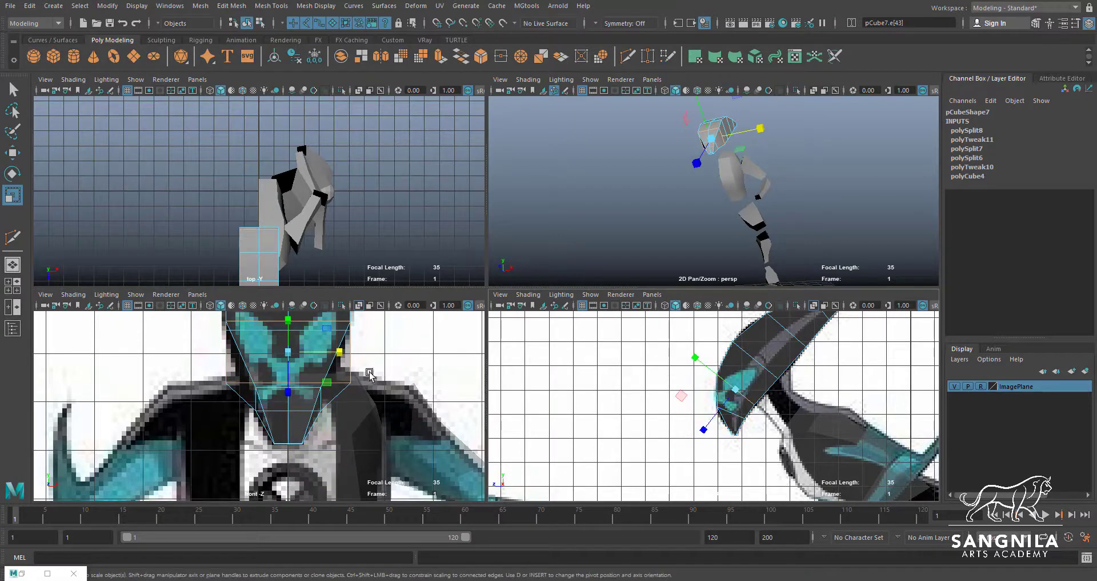
# Scale the upper head and crest edge loops in width so they taper along the front reference
pyautogui.doubleClick(758, 362)
pyautogui.keyDown('alt'); pyautogui.moveTo(366, 320); pyautogui.dragTo(365, 491, button='middle'); pyautogui.keyUp('alt')
pyautogui.doubleClick(788, 329)
pyautogui.moveTo(337, 415); pyautogui.dragTo(318, 414)
pyautogui.keyDown('alt'); pyautogui.moveTo(795, 331); pyautogui.dragTo(756, 388, button='middle'); pyautogui.keyUp('alt')
pyautogui.doubleClick(780, 366)
pyautogui.moveTo(337, 374); pyautogui.dragTo(297, 375)
pyautogui.keyDown('alt'); pyautogui.moveTo(341, 350); pyautogui.dragTo(342, 370, button='middle'); pyautogui.keyUp('alt')
# Select the vertices at the crest tip and scale them together in width to form a point
pyautogui.click(349, 363)
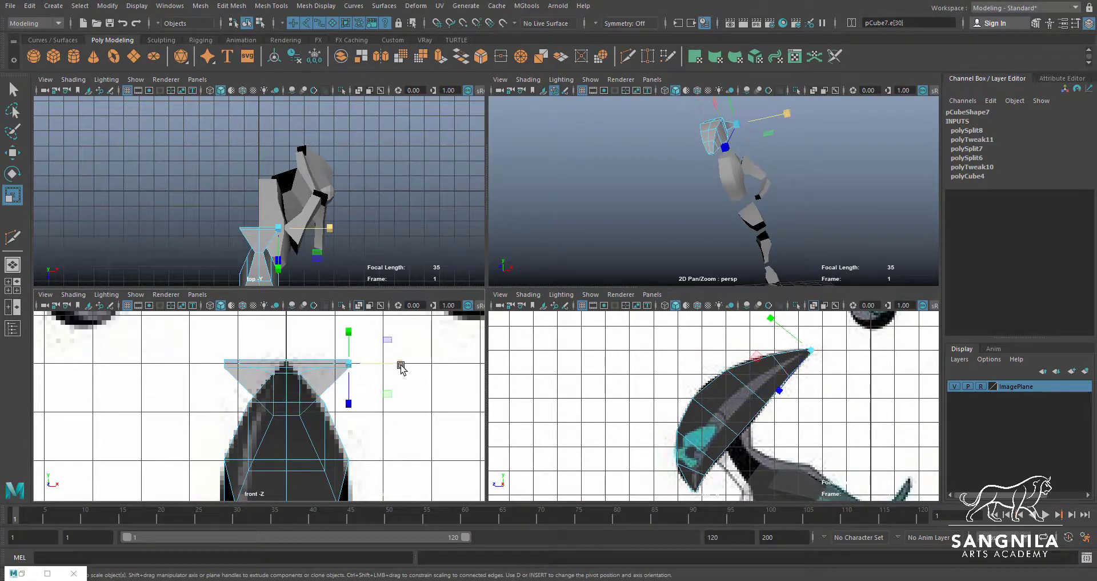
pyautogui.doubleClick(324, 359)
pyautogui.keyDown('alt'); pyautogui.moveTo(671, 240); pyautogui.dragTo(749, 164); pyautogui.keyUp('alt')
pyautogui.press('q')
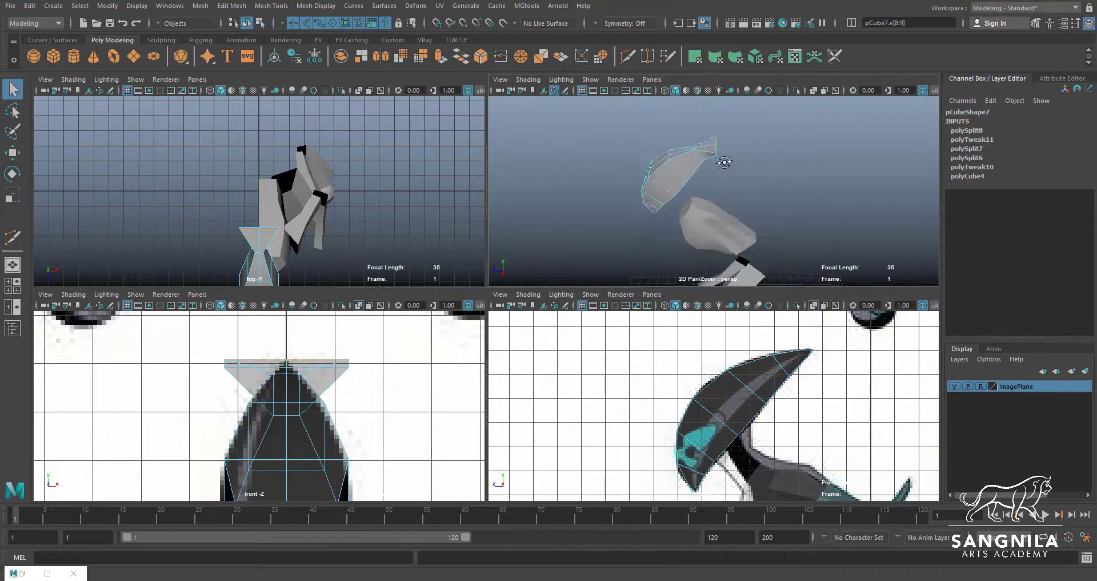
pyautogui.press('F9')
pyautogui.moveTo(736, 119); pyautogui.dragTo(707, 149)
pyautogui.press('r')
pyautogui.moveTo(338, 363); pyautogui.dragTo(289, 365)
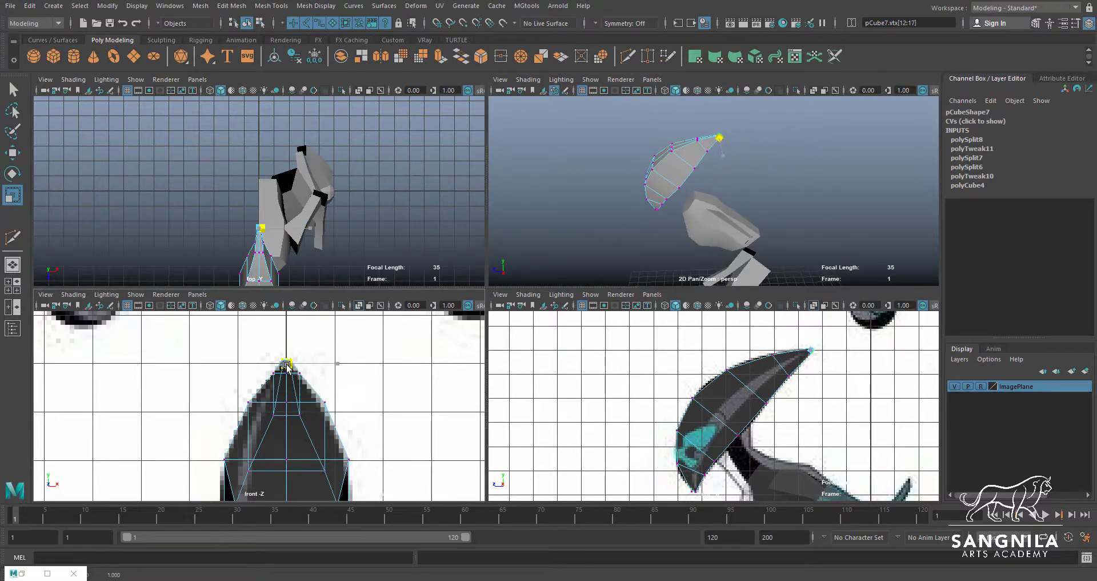
# Examine the head and body blockout from several angles in the perspective view and close the Move tool settings
pyautogui.press('space')
pyautogui.keyDown('alt'); pyautogui.moveTo(563, 286); pyautogui.dragTo(601, 282); pyautogui.keyUp('alt')
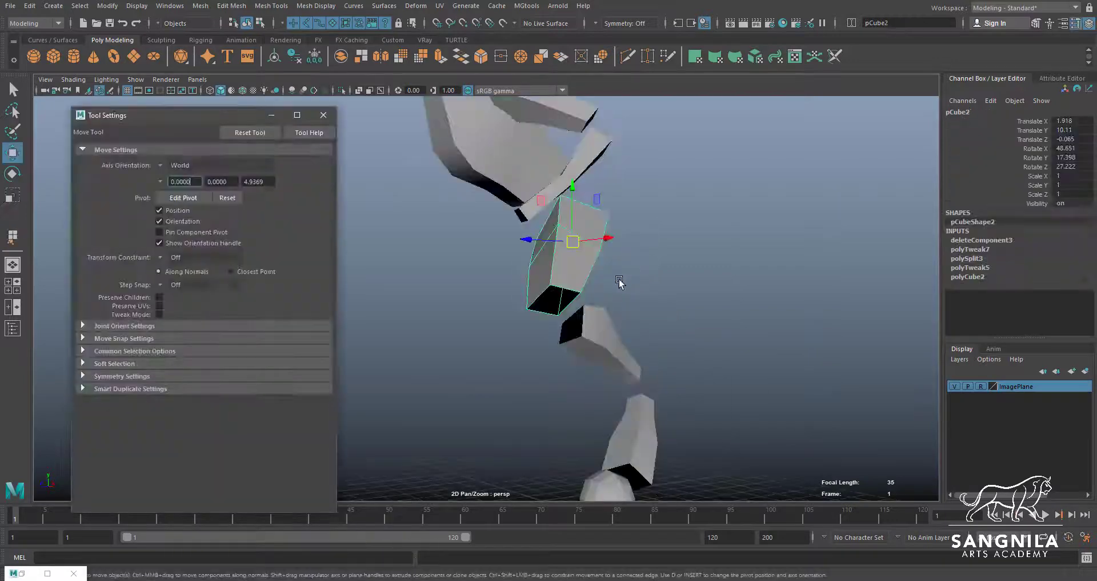
pyautogui.keyDown('alt'); pyautogui.moveTo(661, 361); pyautogui.dragTo(573, 375); pyautogui.keyUp('alt')
pyautogui.keyDown('alt'); pyautogui.moveTo(573, 375); pyautogui.dragTo(725, 308, button='middle'); pyautogui.keyUp('alt')
pyautogui.click(326, 116)
pyautogui.scroll(-3, 550, 177)
pyautogui.keyDown('alt'); pyautogui.moveTo(550, 177); pyautogui.dragTo(554, 306, button='middle'); pyautogui.keyUp('alt')
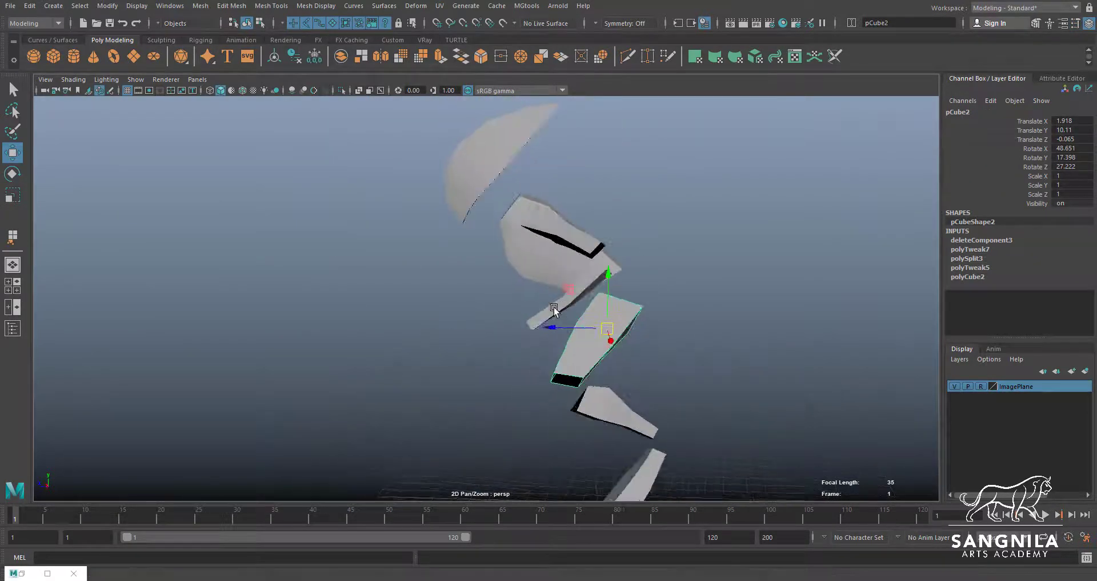
pyautogui.keyDown('alt'); pyautogui.moveTo(554, 306); pyautogui.dragTo(668, 293); pyautogui.keyUp('alt')
pyautogui.keyDown('alt'); pyautogui.moveTo(633, 328); pyautogui.dragTo(526, 348); pyautogui.keyUp('alt')
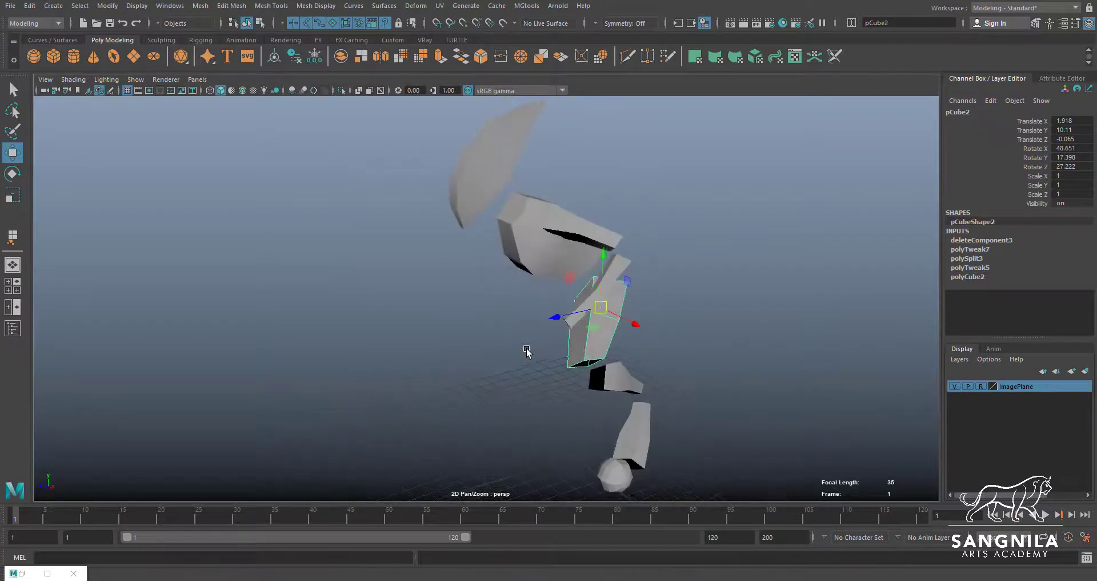
pyautogui.keyDown('alt'); pyautogui.moveTo(596, 348); pyautogui.dragTo(599, 266, button='middle'); pyautogui.keyUp('alt')
pyautogui.scroll(3, 598, 268)
# Select the torso, leg and arm pieces one after another to review the separate blockout parts
pyautogui.click(559, 247)
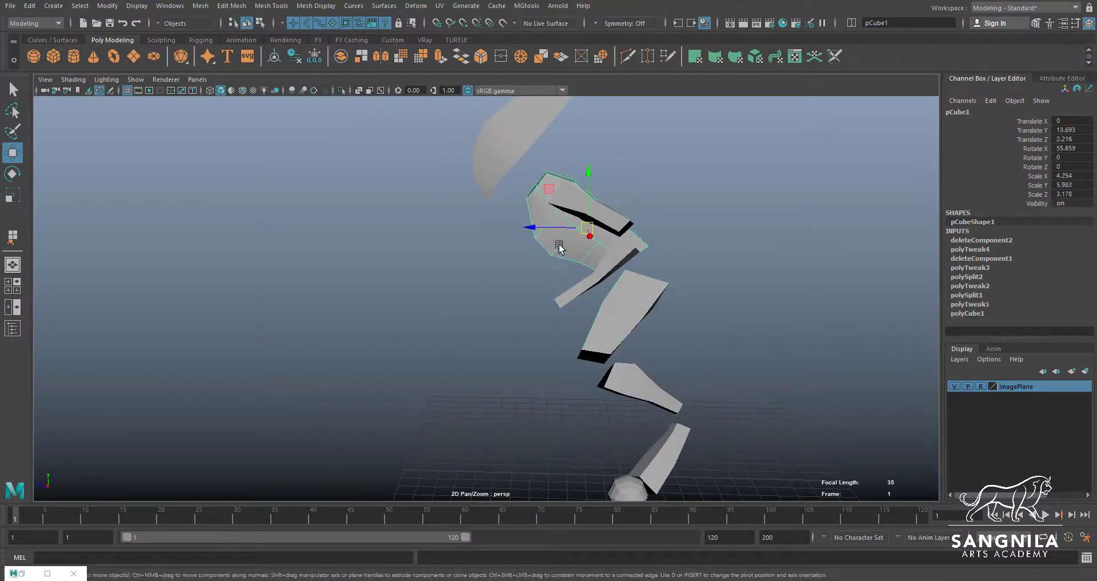
pyautogui.click(620, 272)
pyautogui.click(640, 291)
pyautogui.click(635, 380)
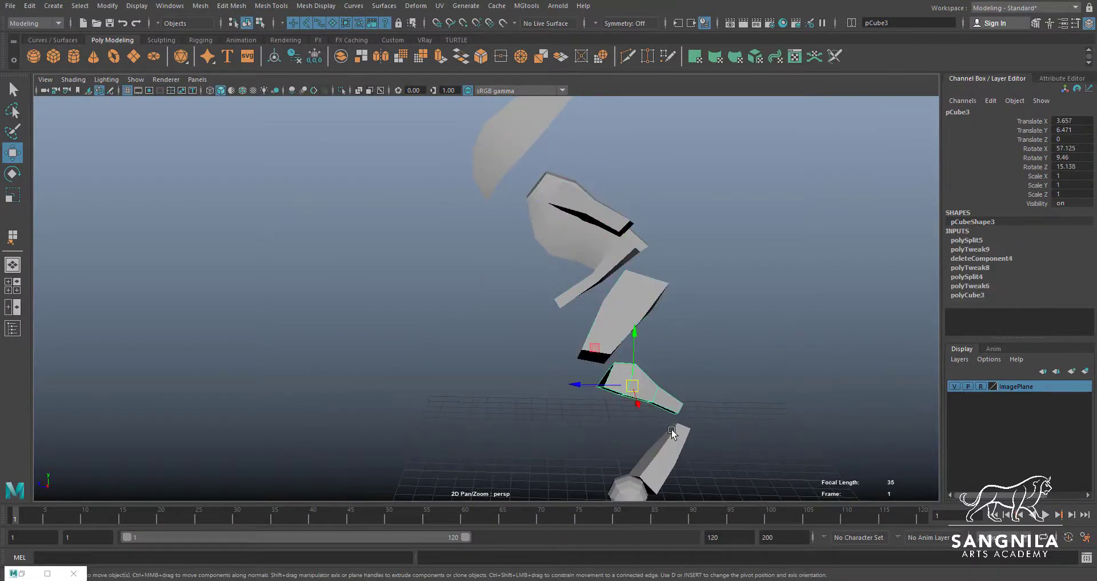
pyautogui.click(671, 437)
pyautogui.click(582, 197)
pyautogui.click(627, 264)
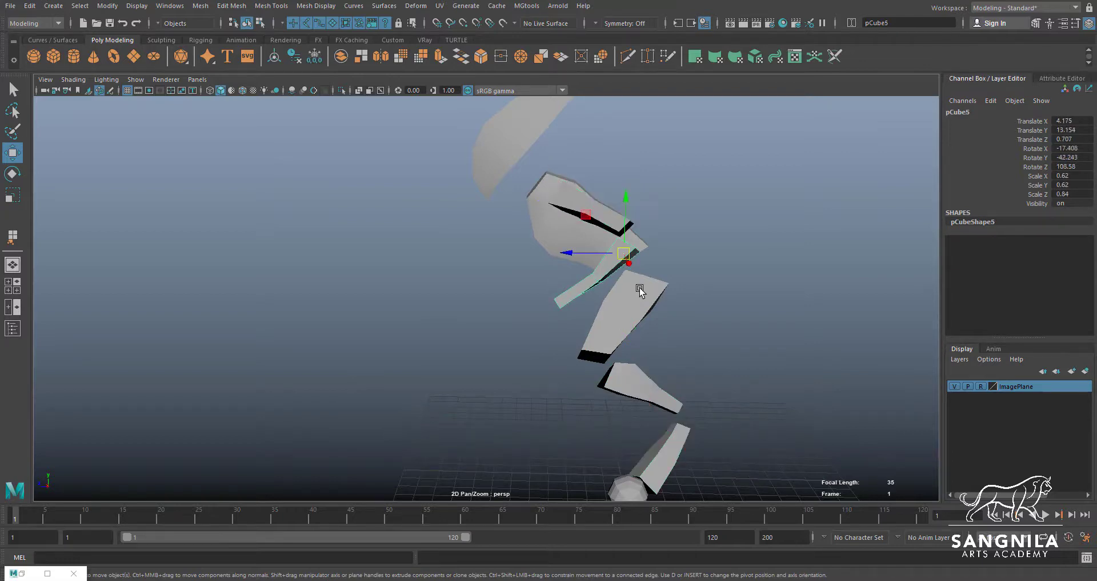
# Inspect the forearm and the upper, middle and lower leg pieces from several angles, selecting them one by one
pyautogui.click(640, 291)
pyautogui.click(635, 381)
pyautogui.click(676, 439)
pyautogui.keyDown('alt'); pyautogui.moveTo(676, 439); pyautogui.dragTo(553, 217); pyautogui.keyUp('alt')
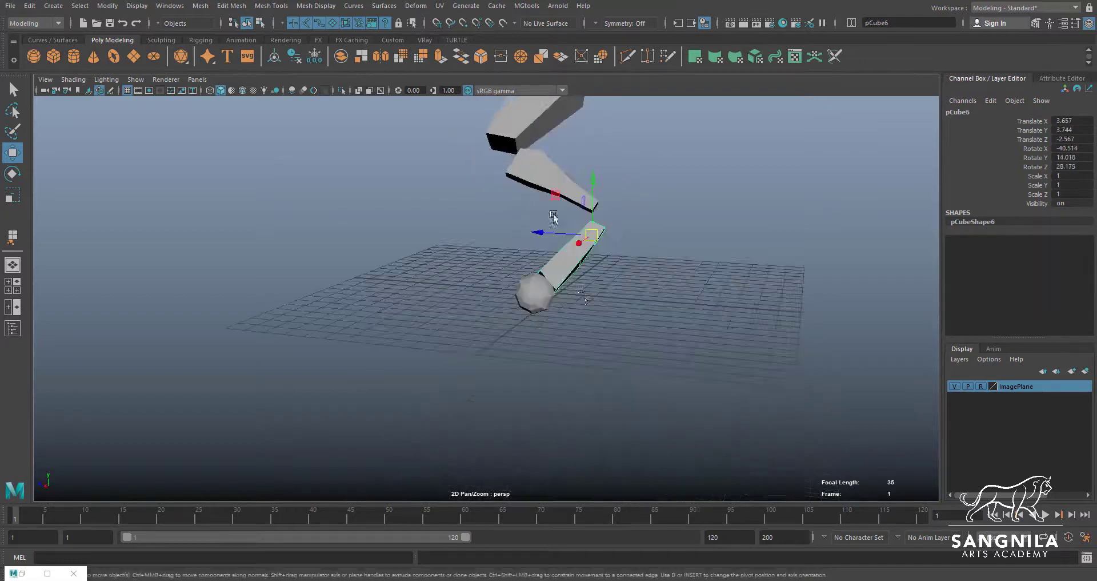
pyautogui.keyDown('alt'); pyautogui.moveTo(536, 163); pyautogui.dragTo(578, 272, button='middle'); pyautogui.keyUp('alt')
pyautogui.click(576, 252)
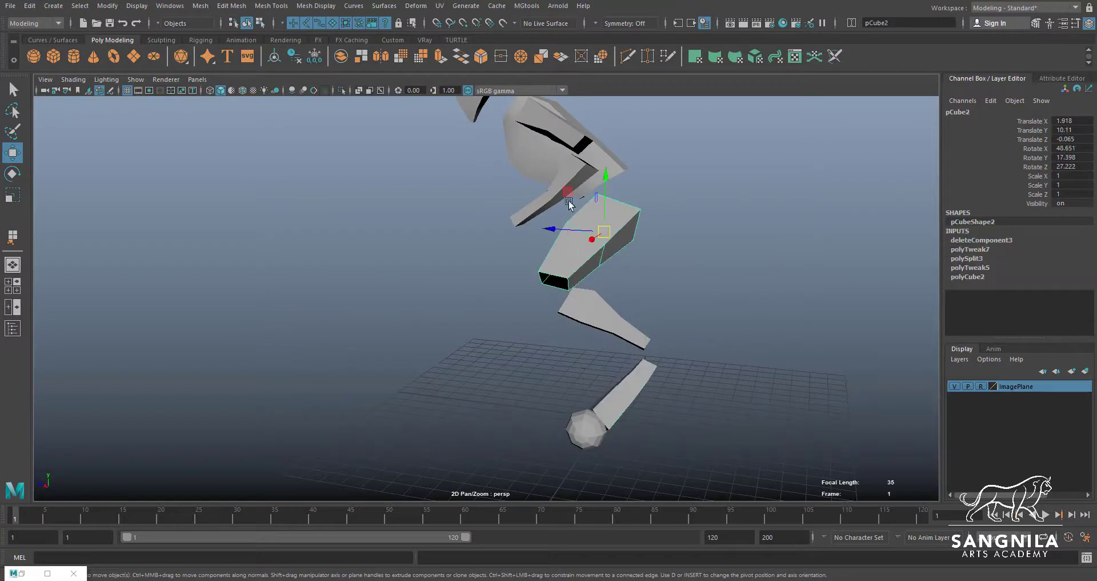
pyautogui.keyDown('alt'); pyautogui.moveTo(569, 163); pyautogui.dragTo(614, 274, button='middle'); pyautogui.keyUp('alt')
pyautogui.moveTo(614, 274)
pyautogui.keyDown('alt'); pyautogui.mouseDown()
pyautogui.moveTo(629, 317)
pyautogui.moveTo(611, 267)
pyautogui.mouseUp(); pyautogui.keyUp('alt')
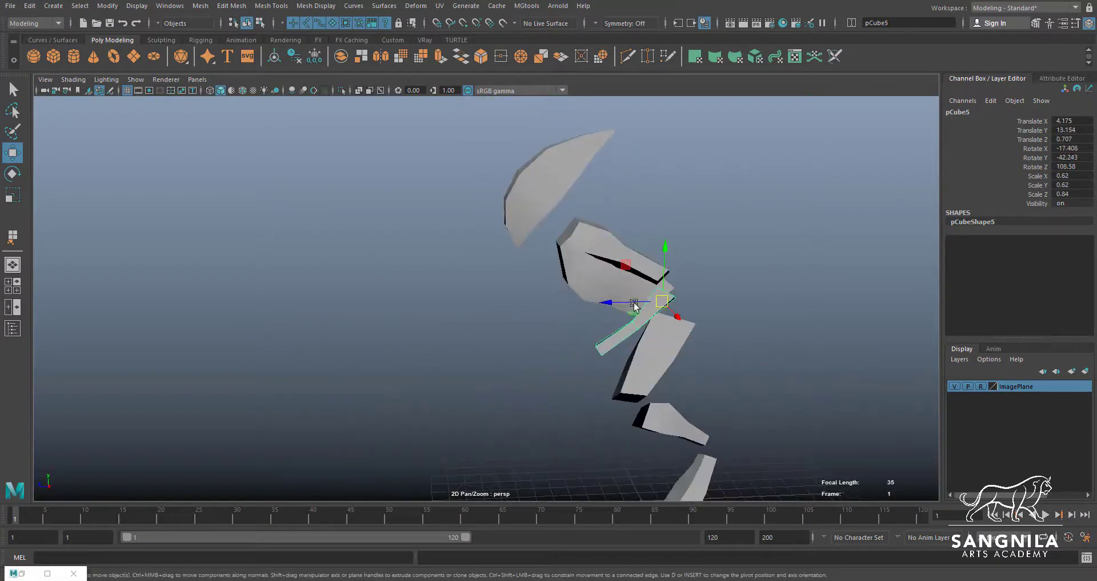
pyautogui.keyDown('alt'); pyautogui.moveTo(635, 359); pyautogui.dragTo(658, 345); pyautogui.keyUp('alt')
pyautogui.click(661, 343)
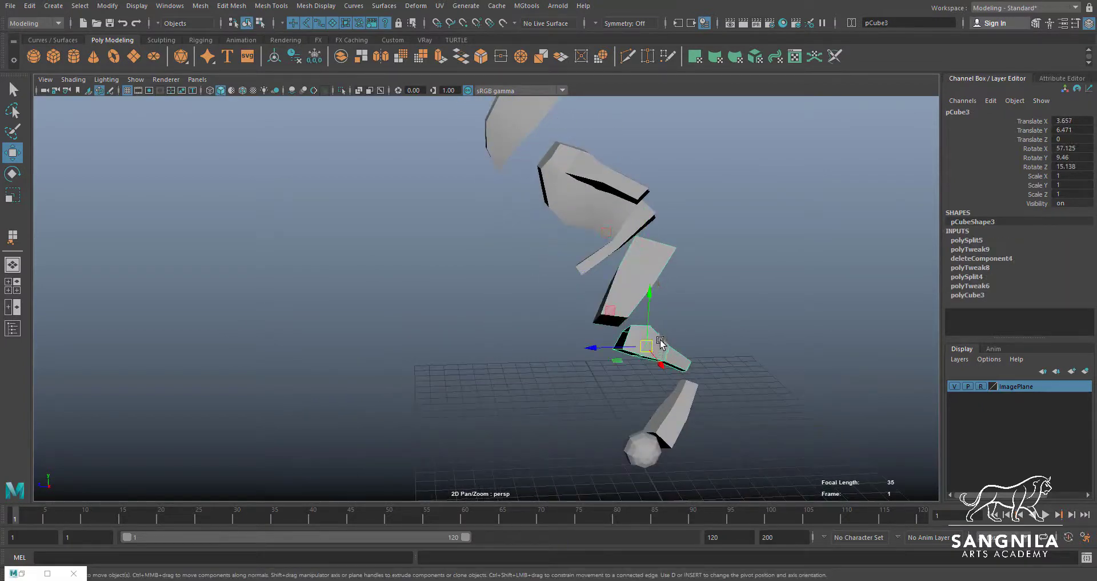
pyautogui.click(668, 409)
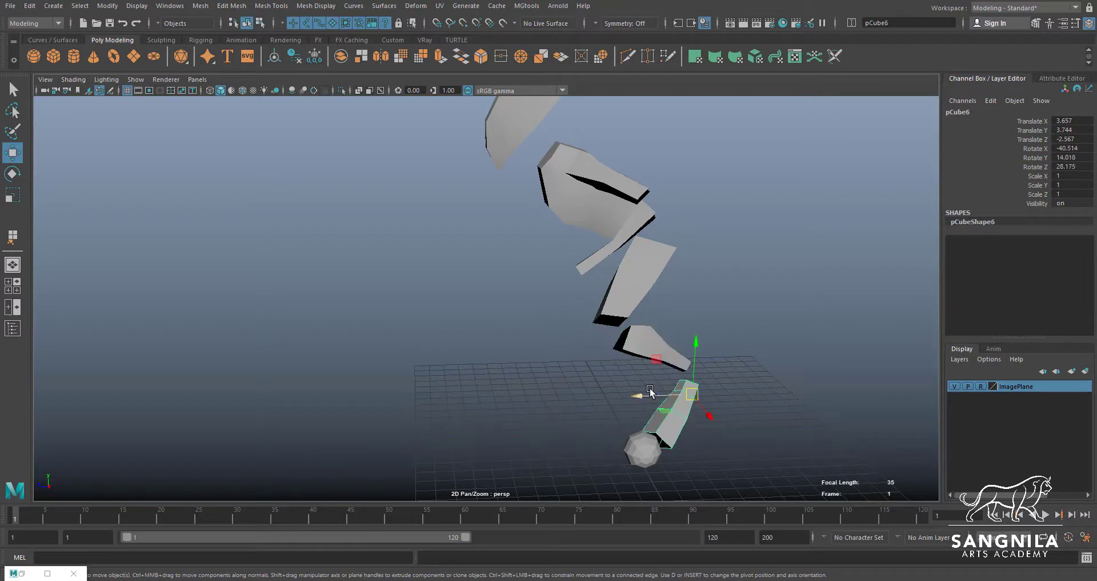
pyautogui.keyDown('alt'); pyautogui.moveTo(593, 228); pyautogui.dragTo(611, 344, button='middle'); pyautogui.keyUp('alt')
pyautogui.keyDown('alt'); pyautogui.moveTo(611, 344); pyautogui.dragTo(606, 315); pyautogui.keyUp('alt')
# Activate the Select tool and review the torso, head, arm and leg pieces in sequence, checking the gaps between neighbouring parts
pyautogui.click(571, 327)
pyautogui.press('q')
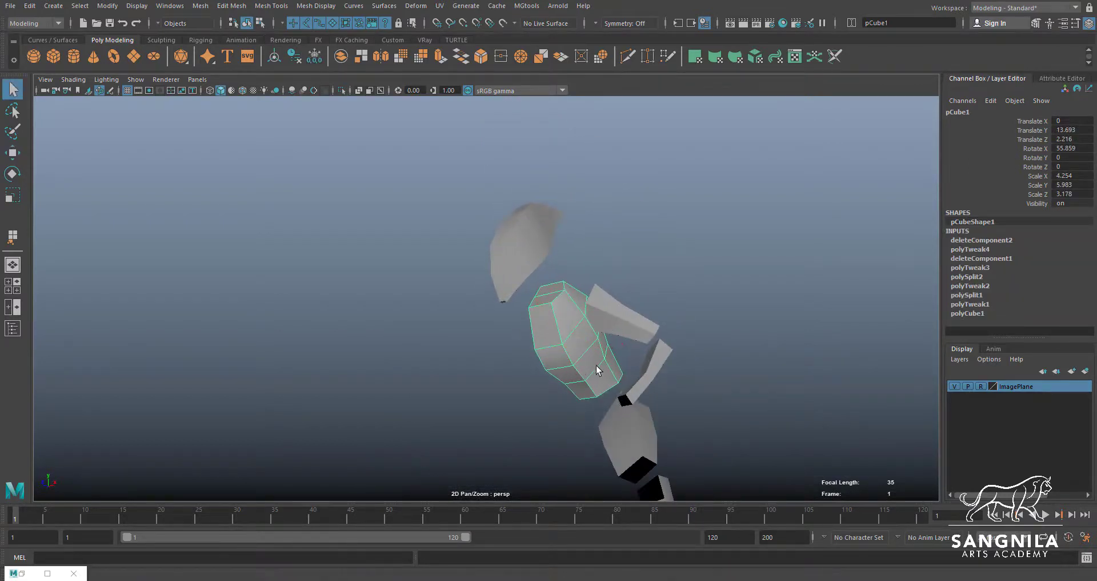
pyautogui.click(513, 249)
pyautogui.keyDown('alt'); pyautogui.moveTo(513, 249); pyautogui.dragTo(564, 214); pyautogui.keyUp('alt')
pyautogui.click(571, 344)
pyautogui.click(564, 215)
pyautogui.click(578, 259)
pyautogui.click(566, 332)
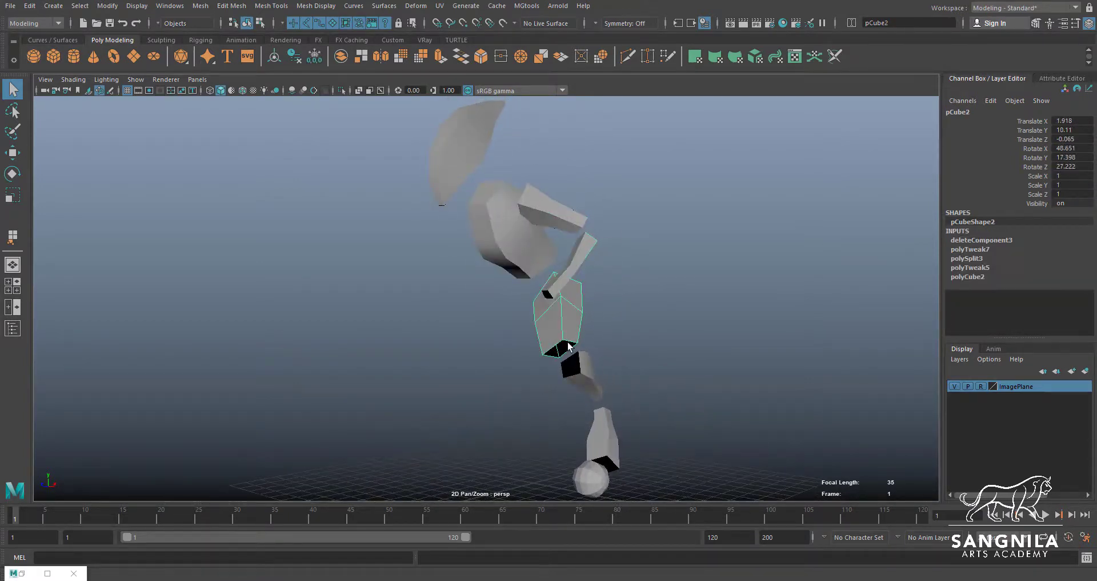
pyautogui.click(577, 374)
pyautogui.click(611, 427)
pyautogui.keyDown('alt'); pyautogui.moveTo(533, 275); pyautogui.dragTo(516, 235, button='middle'); pyautogui.keyUp('alt')
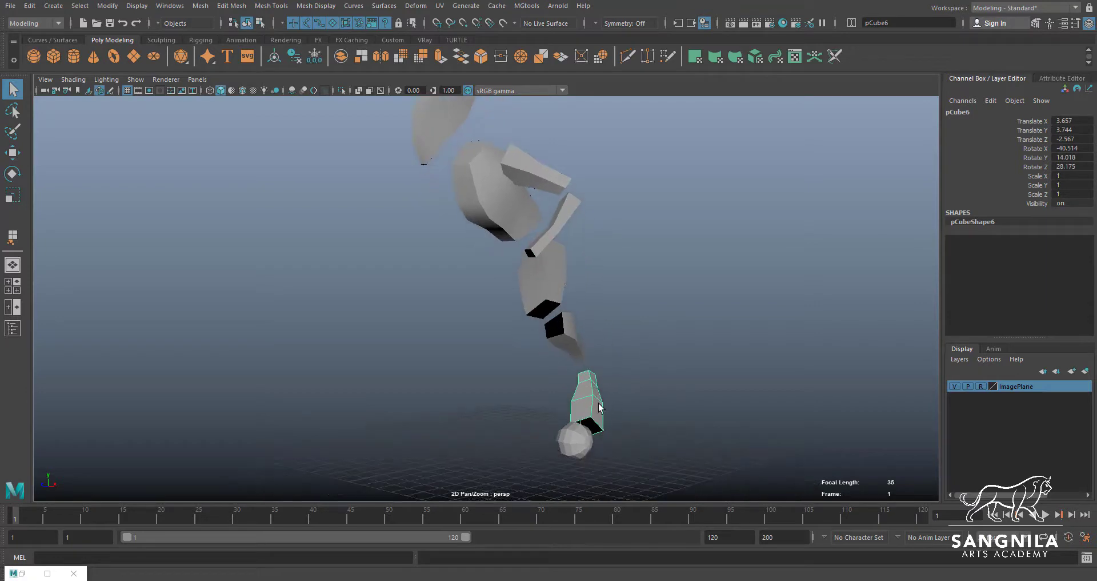
pyautogui.keyDown('alt'); pyautogui.moveTo(599, 407); pyautogui.dragTo(553, 403); pyautogui.keyUp('alt')
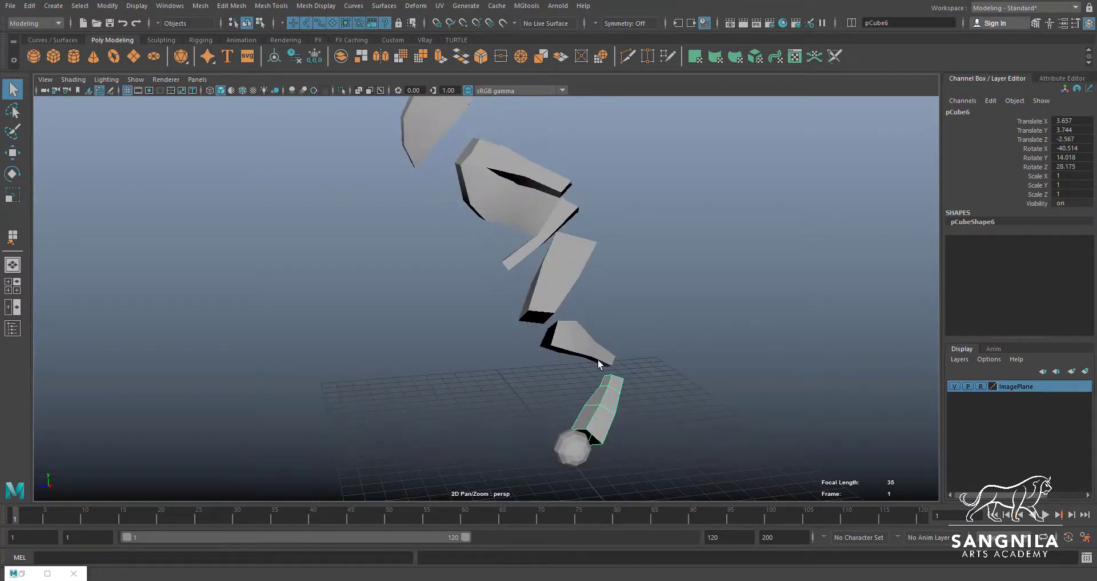
# Select the middle leg piece together with the thigh above it and view their facing ends
pyautogui.keyDown('alt'); pyautogui.moveTo(574, 304); pyautogui.dragTo(530, 301); pyautogui.keyUp('alt')
pyautogui.keyDown('alt'); pyautogui.moveTo(529, 301); pyautogui.dragTo(660, 306, button='right'); pyautogui.keyUp('alt')
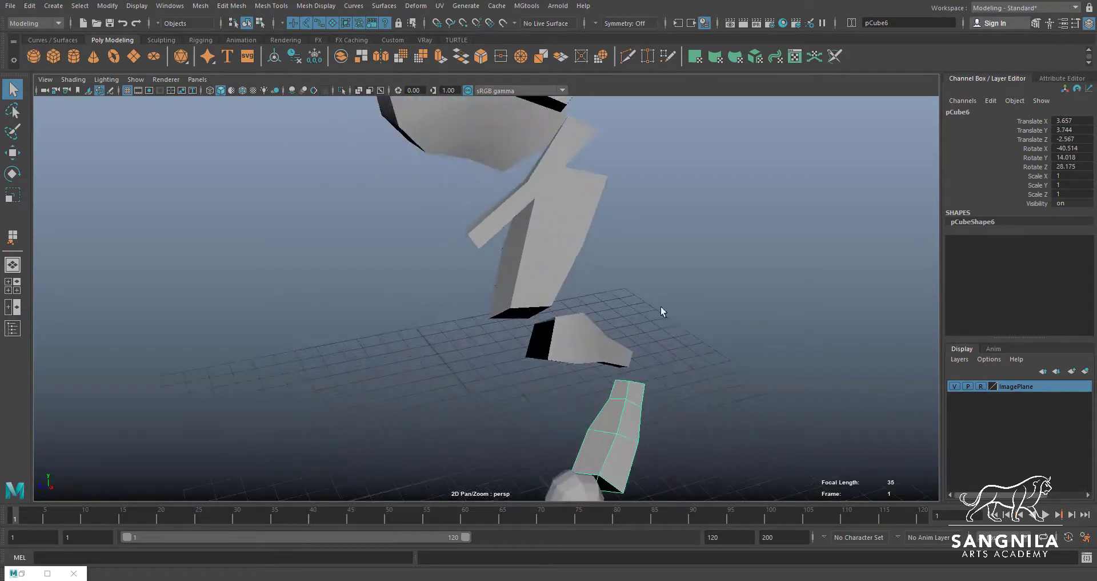
pyautogui.keyDown('alt'); pyautogui.moveTo(661, 306); pyautogui.dragTo(546, 260); pyautogui.keyUp('alt')
pyautogui.click(588, 360)
pyautogui.keyDown('shift'); pyautogui.click(512, 287); pyautogui.keyUp('shift')
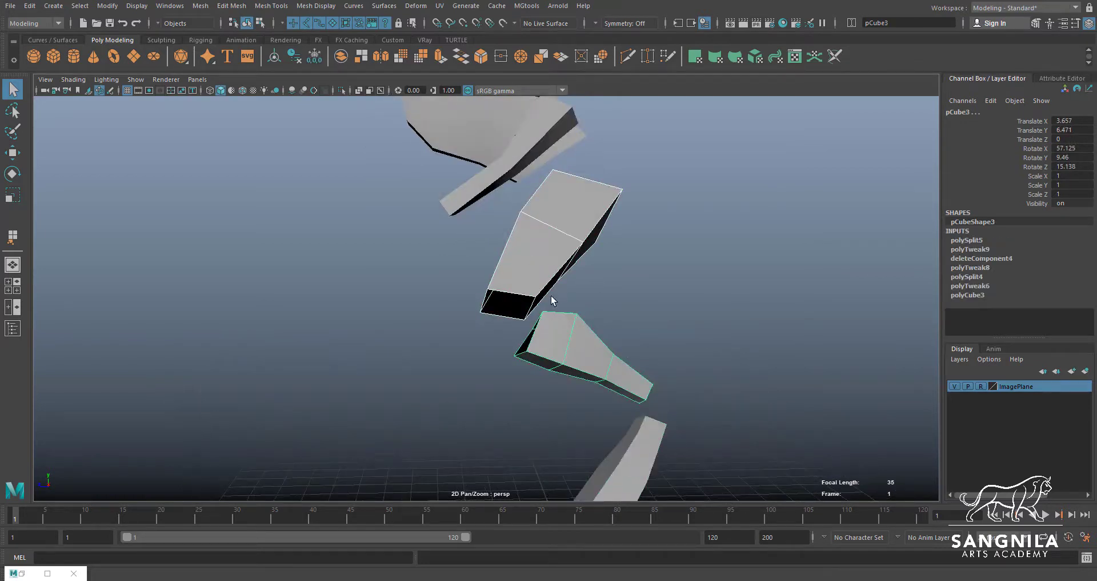
pyautogui.keyDown('alt'); pyautogui.moveTo(552, 299); pyautogui.dragTo(521, 279); pyautogui.keyUp('alt')
pyautogui.keyDown('alt'); pyautogui.moveTo(508, 316); pyautogui.dragTo(579, 302); pyautogui.keyUp('alt')
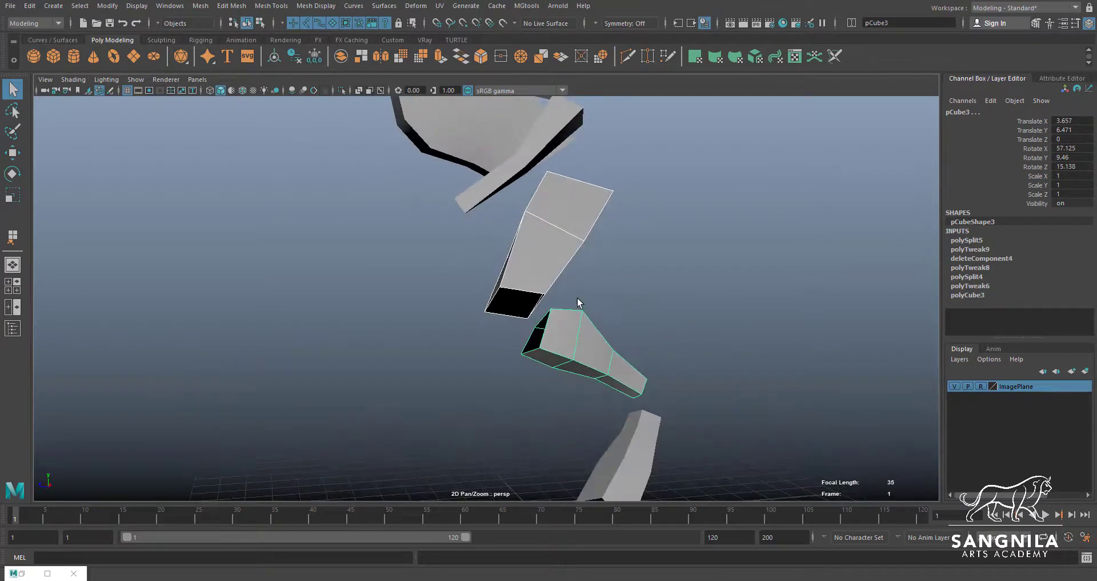
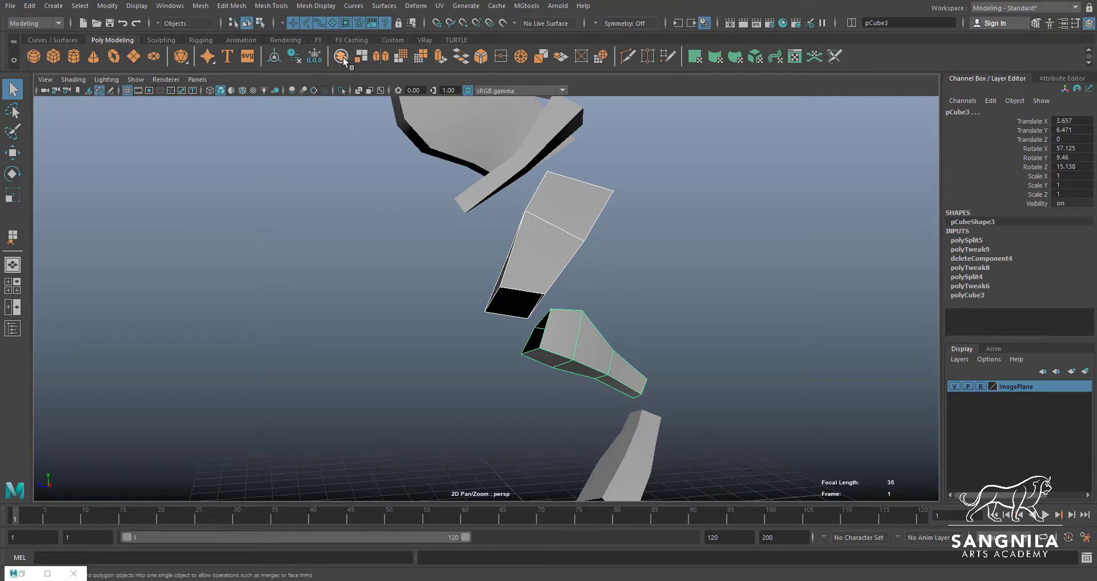
# Combine the selected thigh and middle leg pieces into a single mesh
pyautogui.click(199, 8)
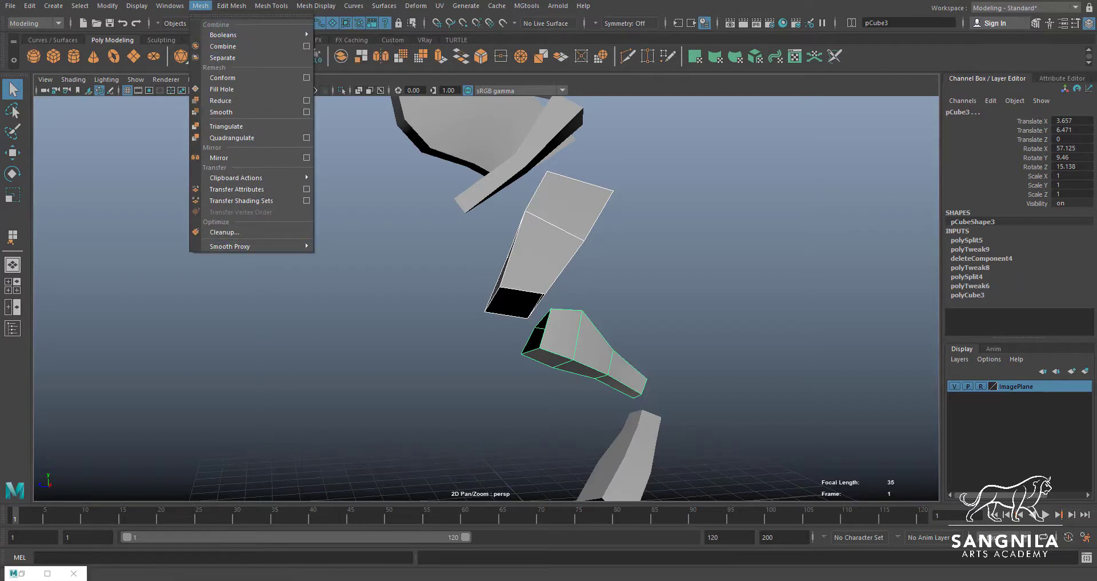
pyautogui.press('F9')
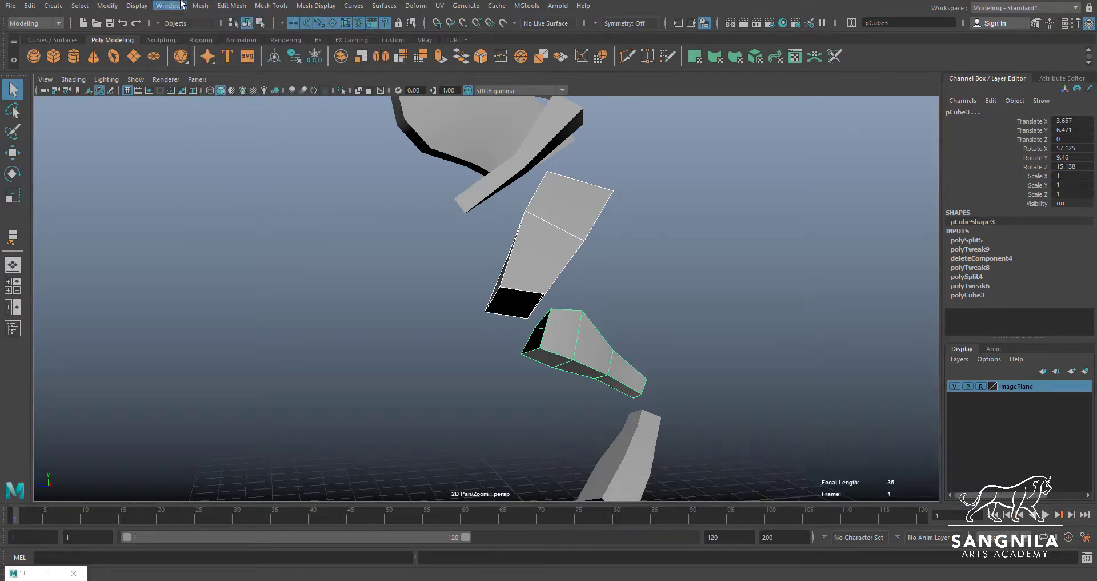
pyautogui.click(199, 8)
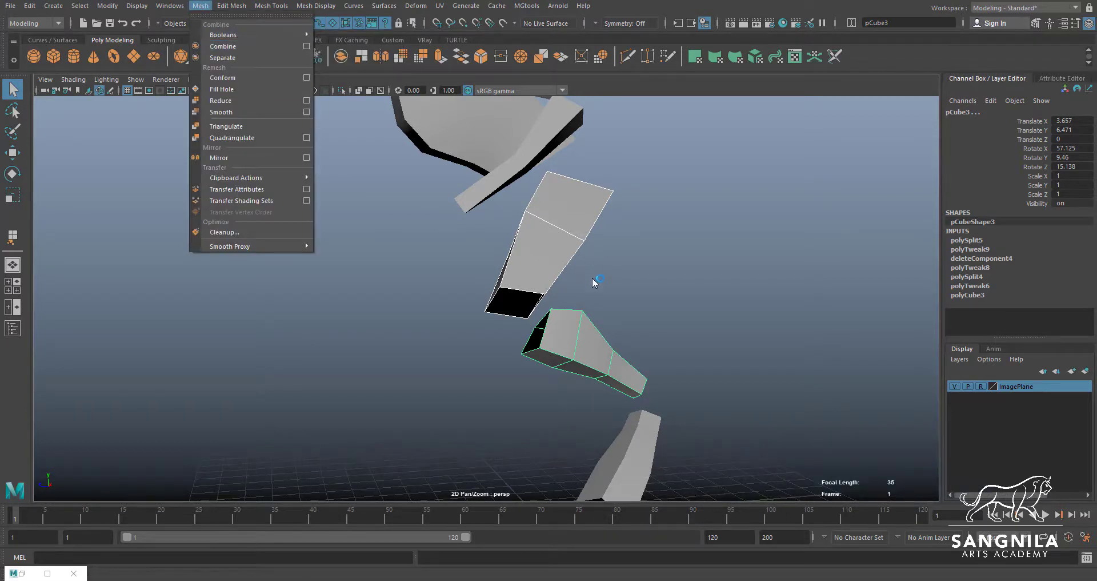
pyautogui.click(251, 46)
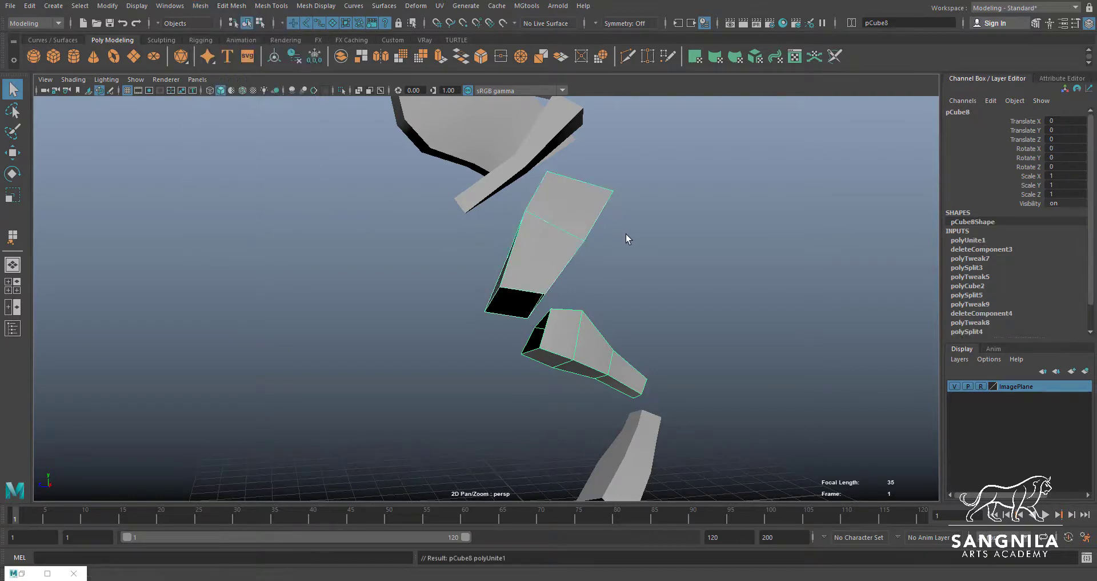
pyautogui.press('w')
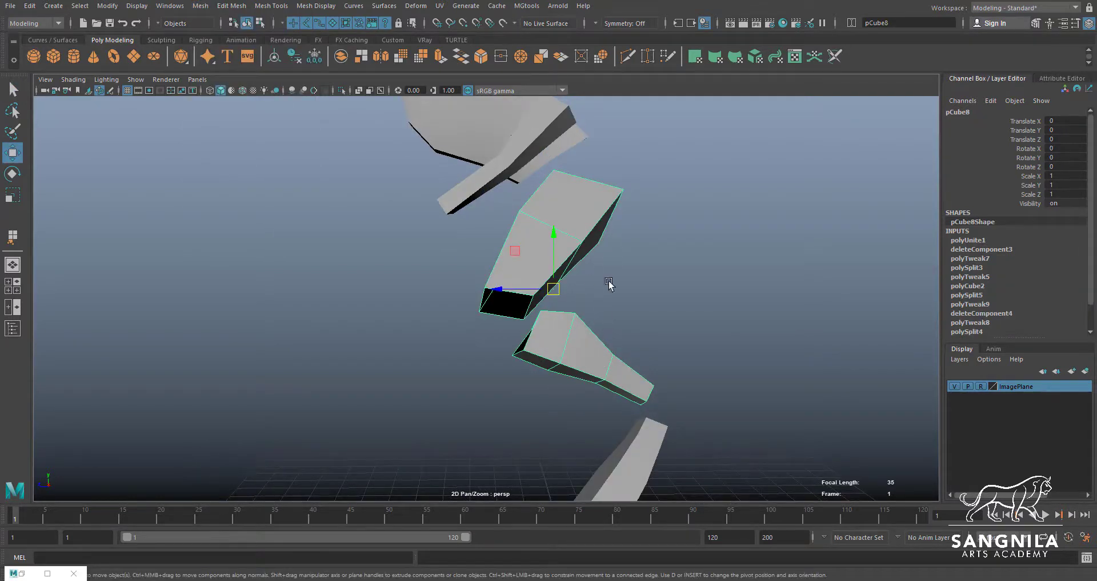
# Append a polygon joining the open border edges of the thigh and middle leg section at the back of the knee
pyautogui.click(748, 324)
pyautogui.click(621, 378)
pyautogui.keyDown('alt'); pyautogui.moveTo(573, 297); pyautogui.dragTo(637, 336); pyautogui.keyUp('alt')
pyautogui.keyDown('alt'); pyautogui.moveTo(536, 274); pyautogui.dragTo(577, 285); pyautogui.keyUp('alt')
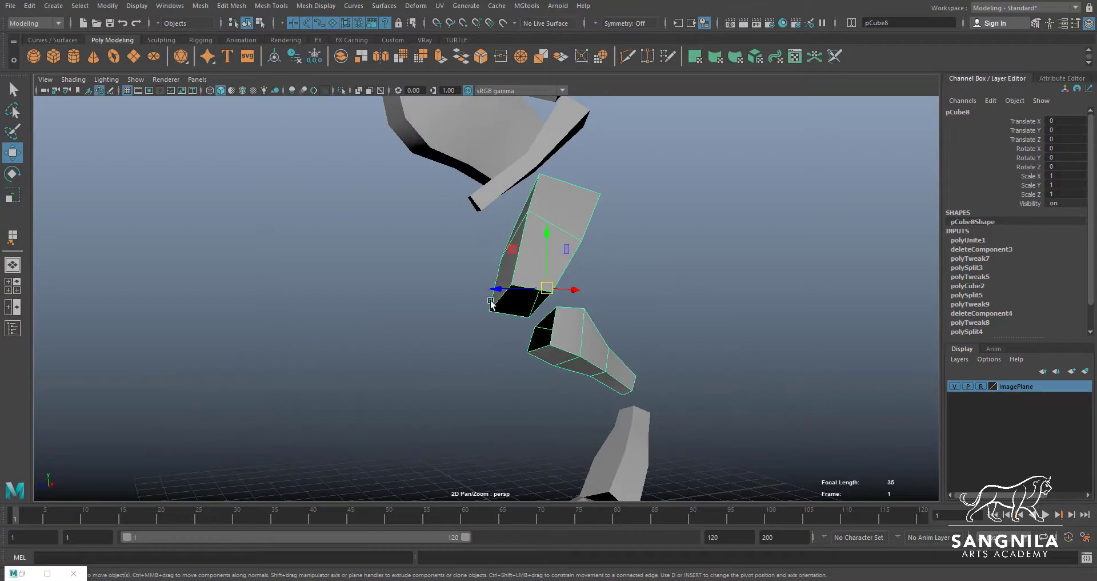
pyautogui.scroll(2, 567, 337)
pyautogui.keyDown('alt'); pyautogui.moveTo(568, 336); pyautogui.dragTo(551, 297, button='middle'); pyautogui.keyUp('alt')
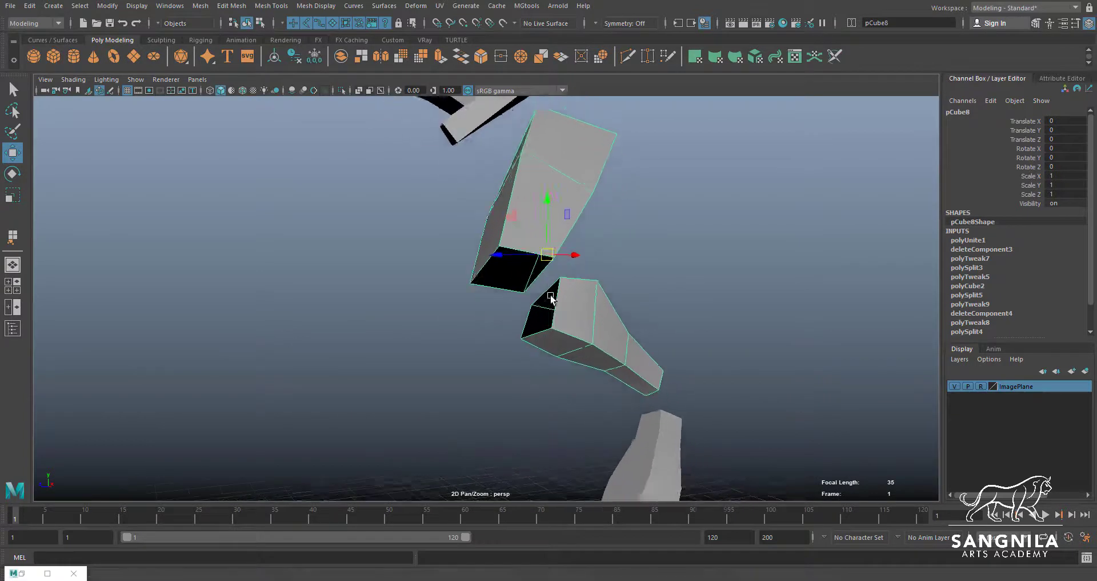
pyautogui.keyDown('alt'); pyautogui.moveTo(550, 297); pyautogui.dragTo(526, 265); pyautogui.keyUp('alt')
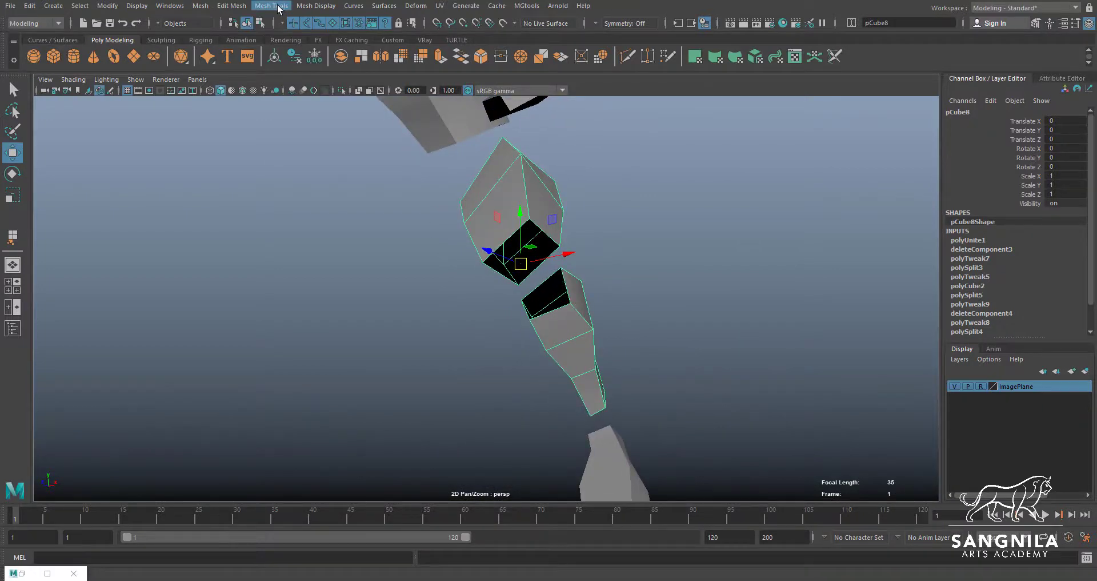
pyautogui.click(313, 7)
pyautogui.moveTo(271, 5)
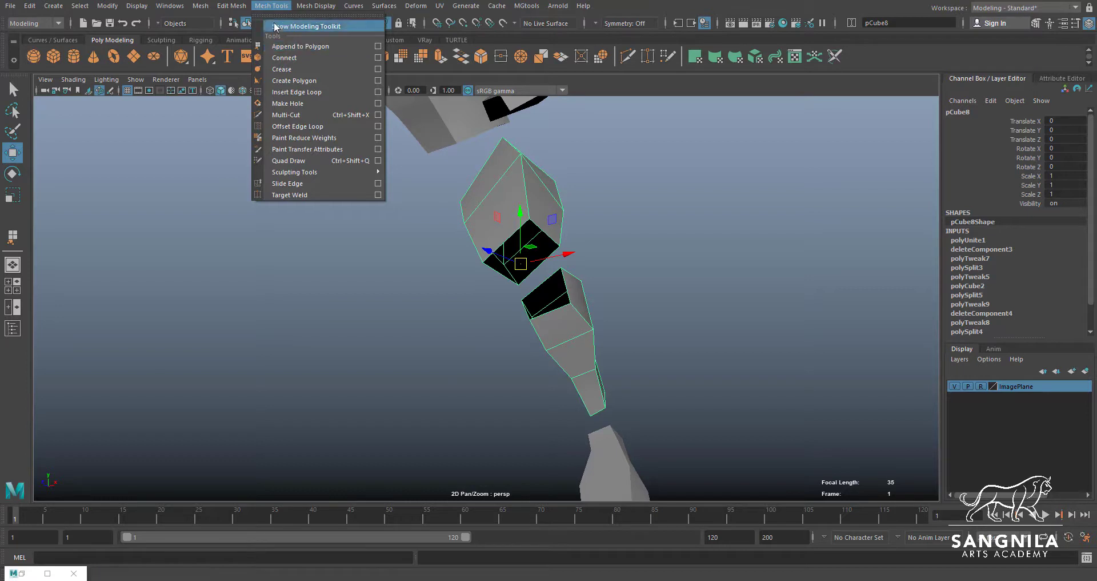
pyautogui.click(295, 46)
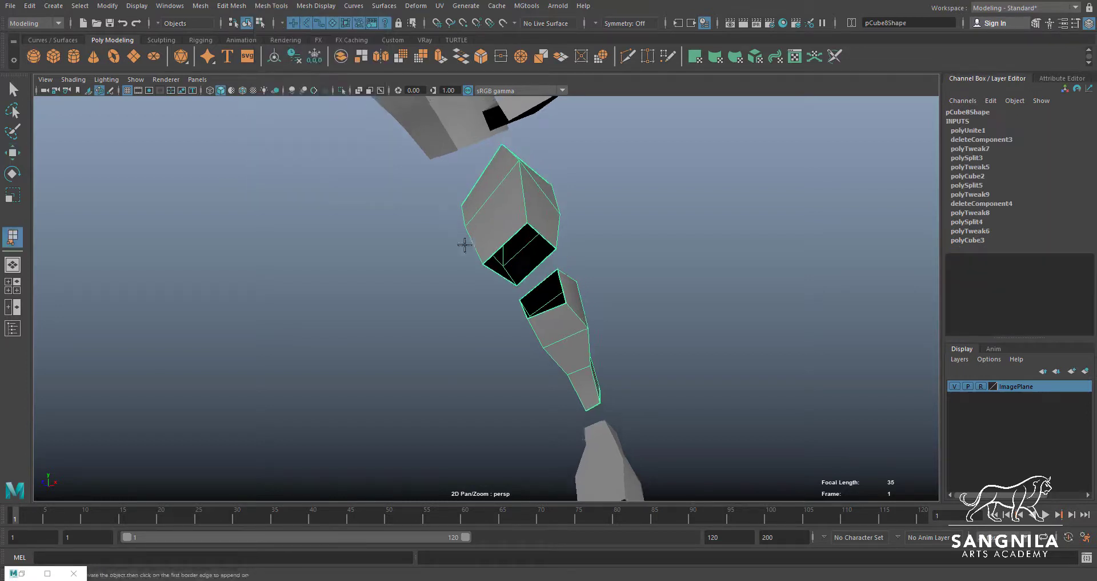
pyautogui.keyDown('alt'); pyautogui.moveTo(466, 240); pyautogui.dragTo(549, 247); pyautogui.keyUp('alt')
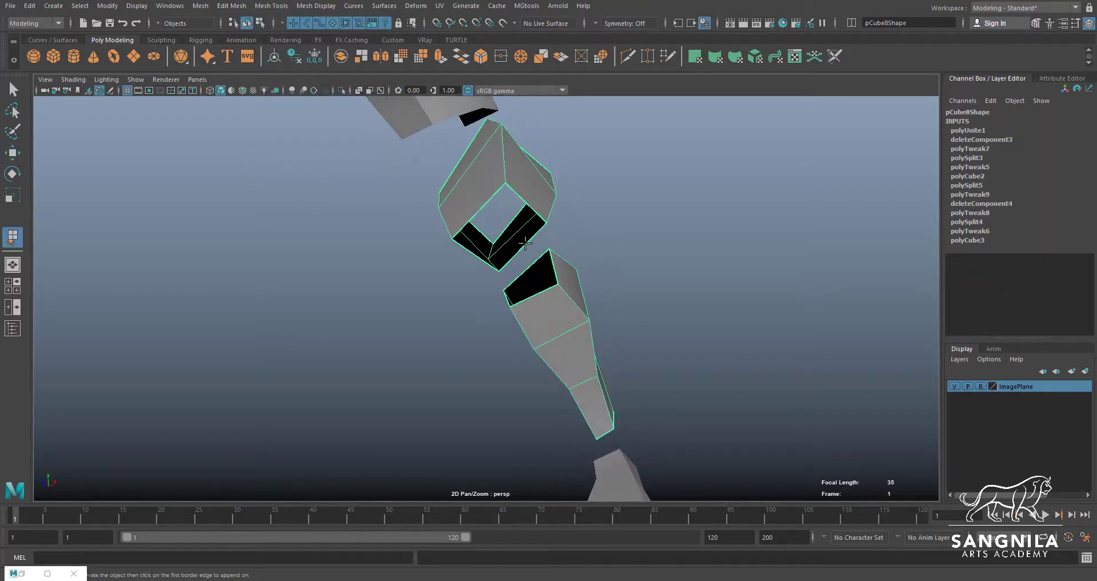
pyautogui.click(525, 243)
pyautogui.click(555, 258)
pyautogui.press('Return')
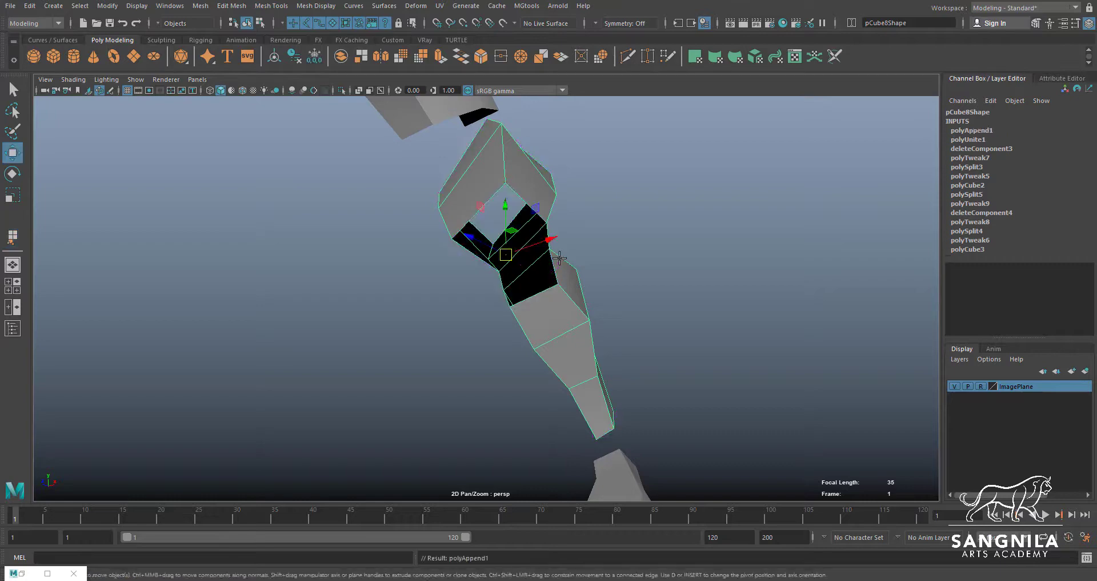
# Append a second polygon bridging the knee gap along one side of the leg
pyautogui.keyDown('alt'); pyautogui.moveTo(559, 258); pyautogui.dragTo(473, 276); pyautogui.keyUp('alt')
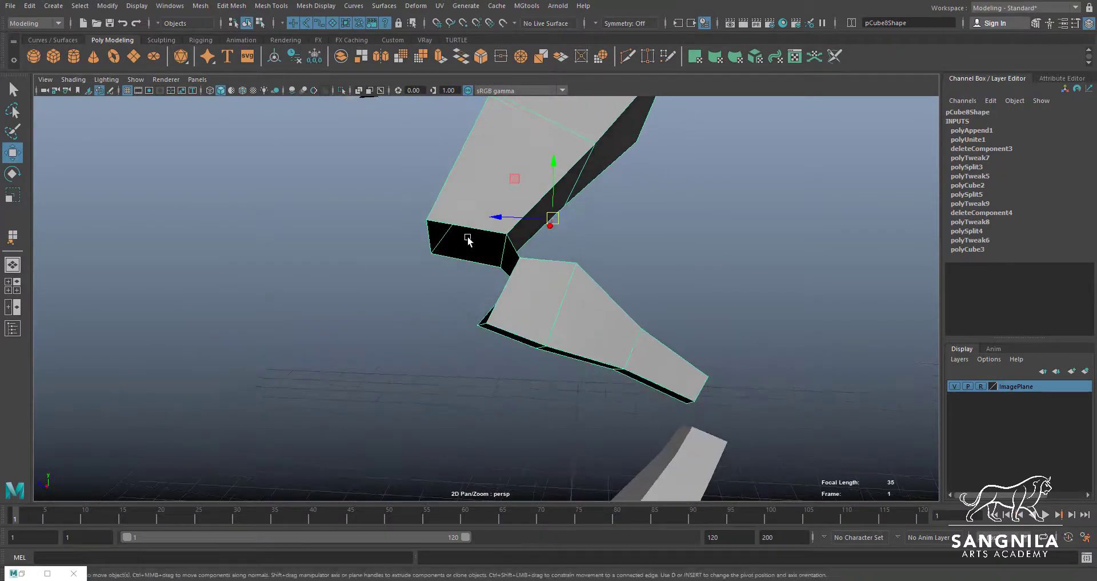
pyautogui.press('g')
pyautogui.click(465, 259)
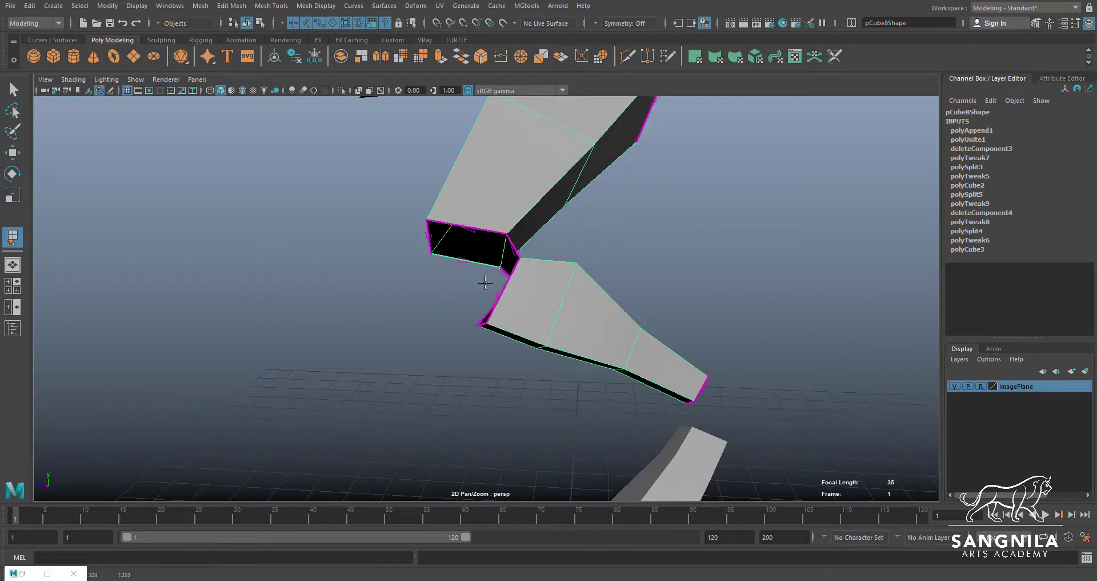
pyautogui.keyDown('alt'); pyautogui.moveTo(464, 259); pyautogui.dragTo(498, 294); pyautogui.keyUp('alt')
pyautogui.click(506, 297)
pyautogui.press('Return')
# Append polygons over the opposite side and the front of the knee to close the remaining gap
pyautogui.press('g')
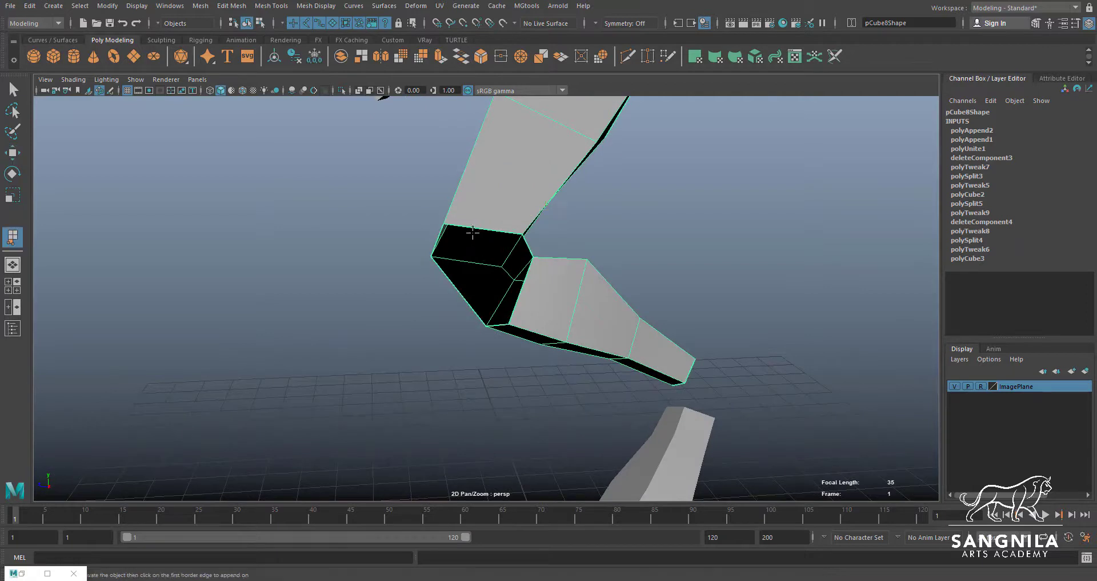
pyautogui.click(517, 294)
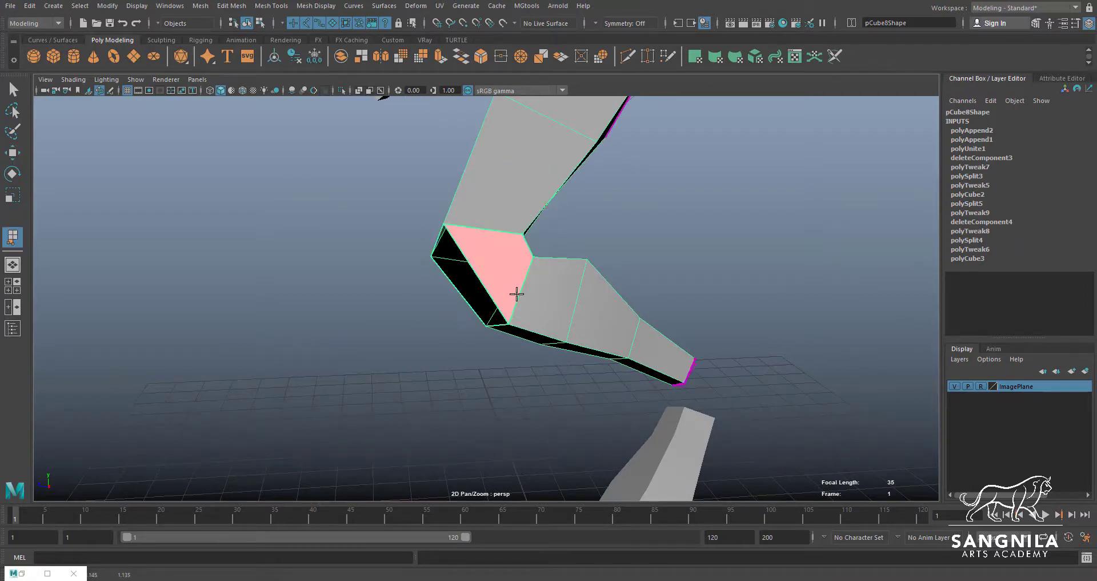
pyautogui.press('Return')
pyautogui.keyDown('alt'); pyautogui.moveTo(516, 293); pyautogui.dragTo(547, 252); pyautogui.keyUp('alt')
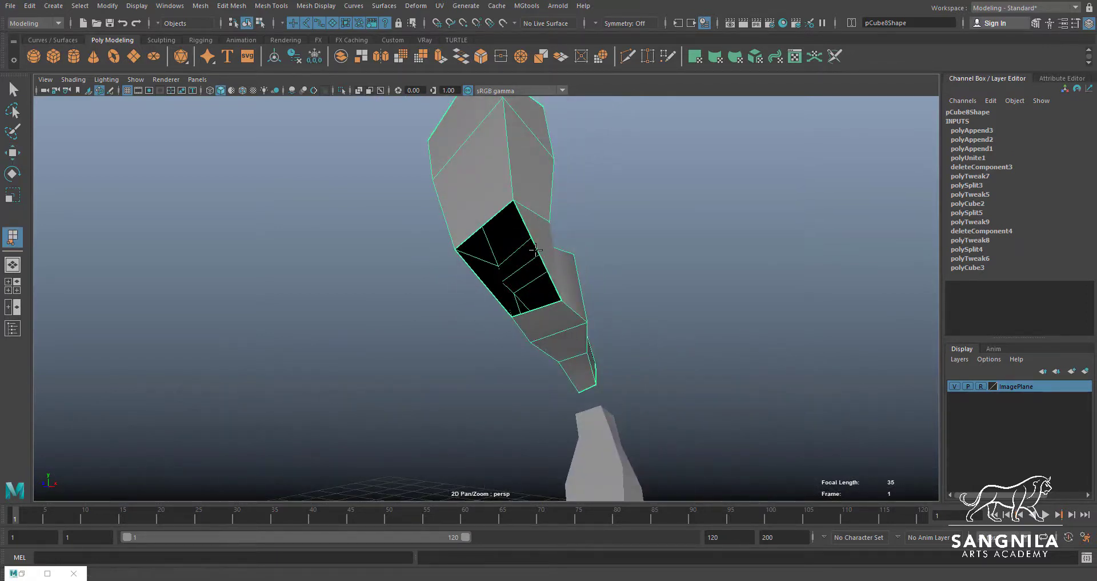
pyautogui.click(482, 283)
pyautogui.press('Return')
pyautogui.press('w')
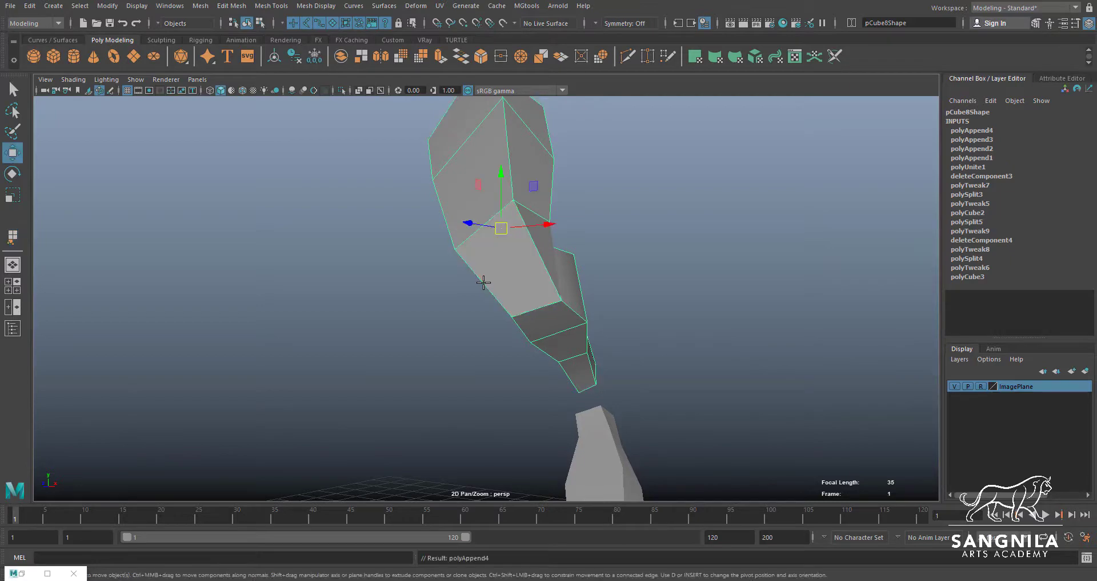
# Reposition a corner vertex at the back of the knee to smooth the bend between thigh and lower section
pyautogui.keyDown('alt'); pyautogui.moveTo(482, 280); pyautogui.dragTo(402, 282); pyautogui.keyUp('alt')
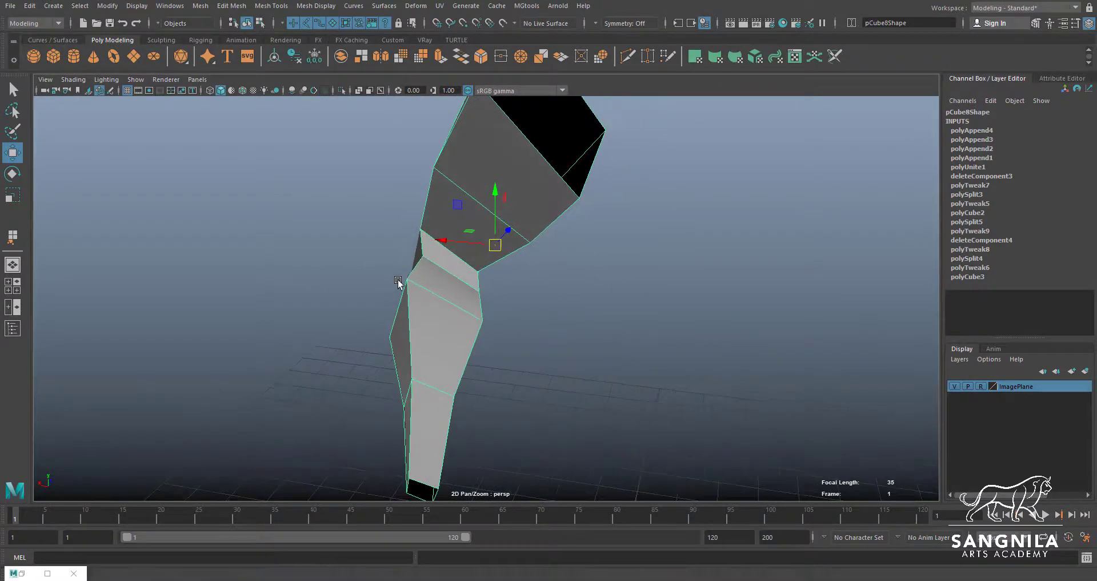
pyautogui.click(425, 233)
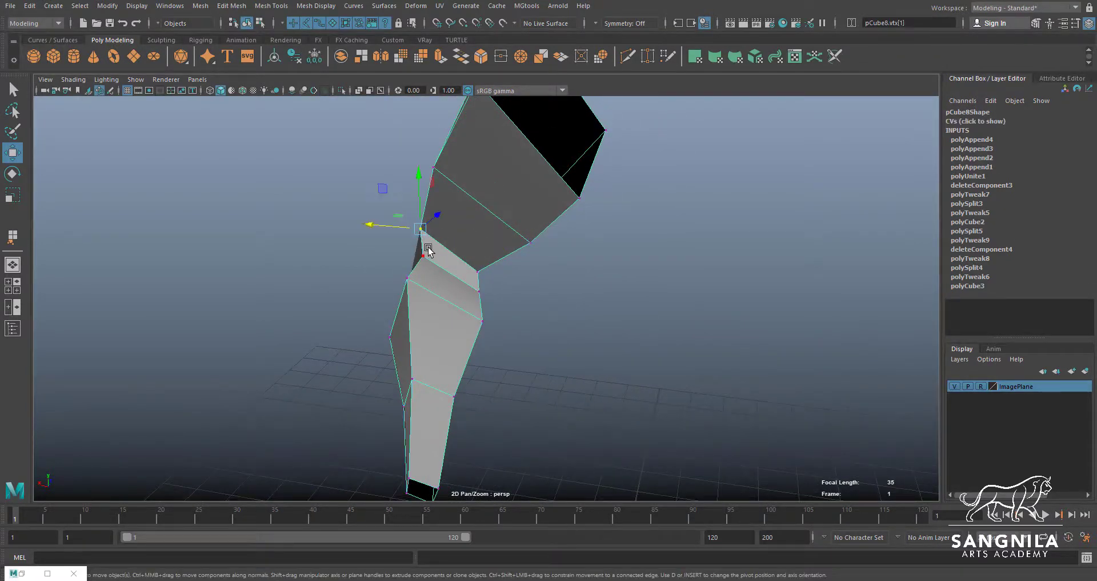
pyautogui.click(478, 272)
pyautogui.keyDown('alt'); pyautogui.moveTo(483, 277); pyautogui.dragTo(515, 254); pyautogui.keyUp('alt')
pyautogui.click(512, 251)
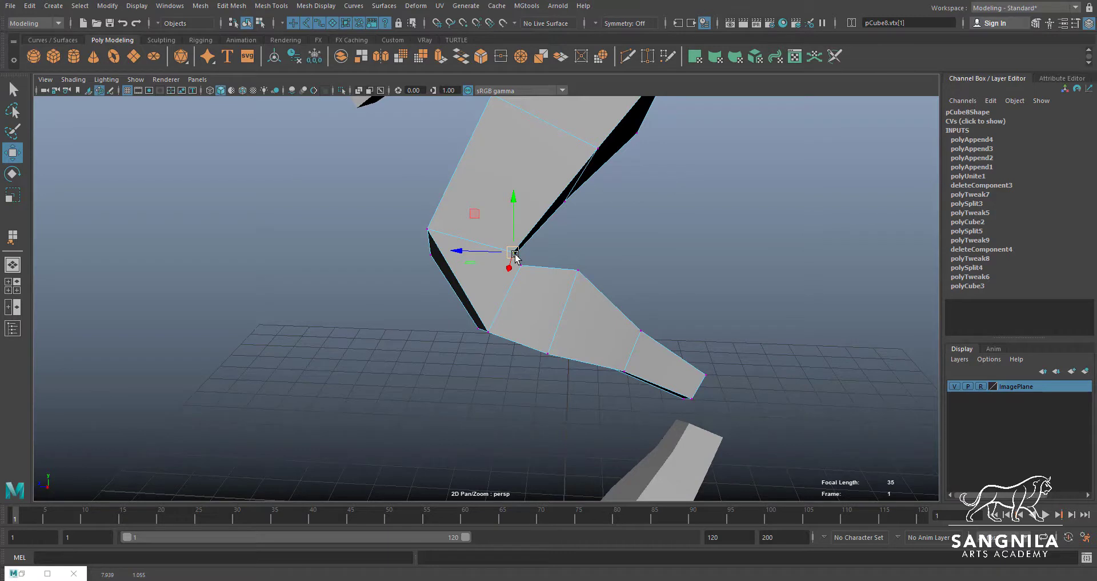
pyautogui.keyDown('alt'); pyautogui.moveTo(516, 255); pyautogui.dragTo(509, 277); pyautogui.keyUp('alt')
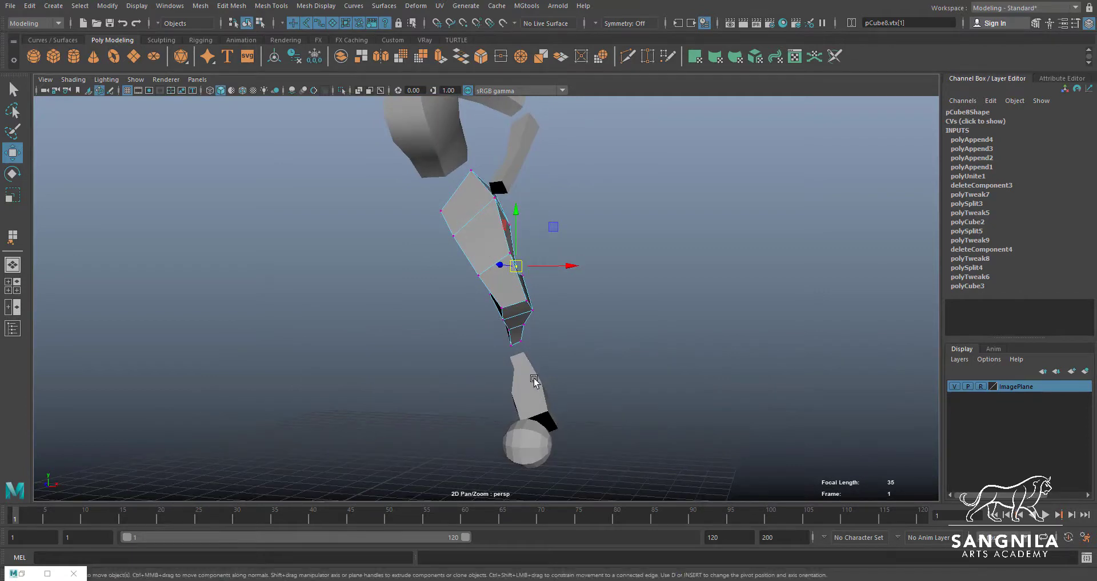
pyautogui.keyDown('alt'); pyautogui.moveTo(557, 390); pyautogui.dragTo(548, 291); pyautogui.keyUp('alt')
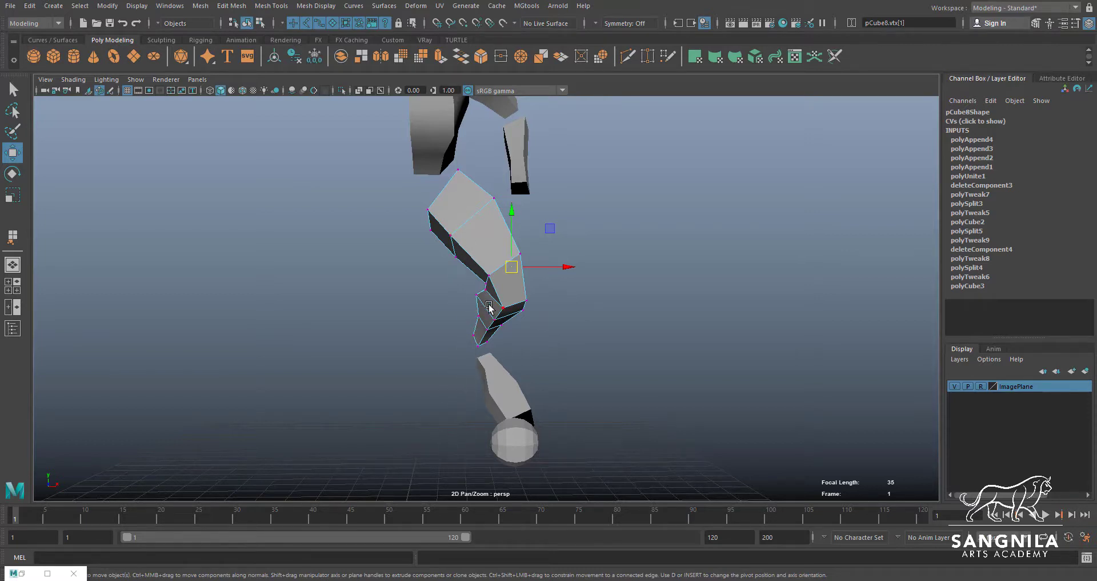
pyautogui.keyDown('alt'); pyautogui.moveTo(511, 277); pyautogui.dragTo(409, 284); pyautogui.keyUp('alt')
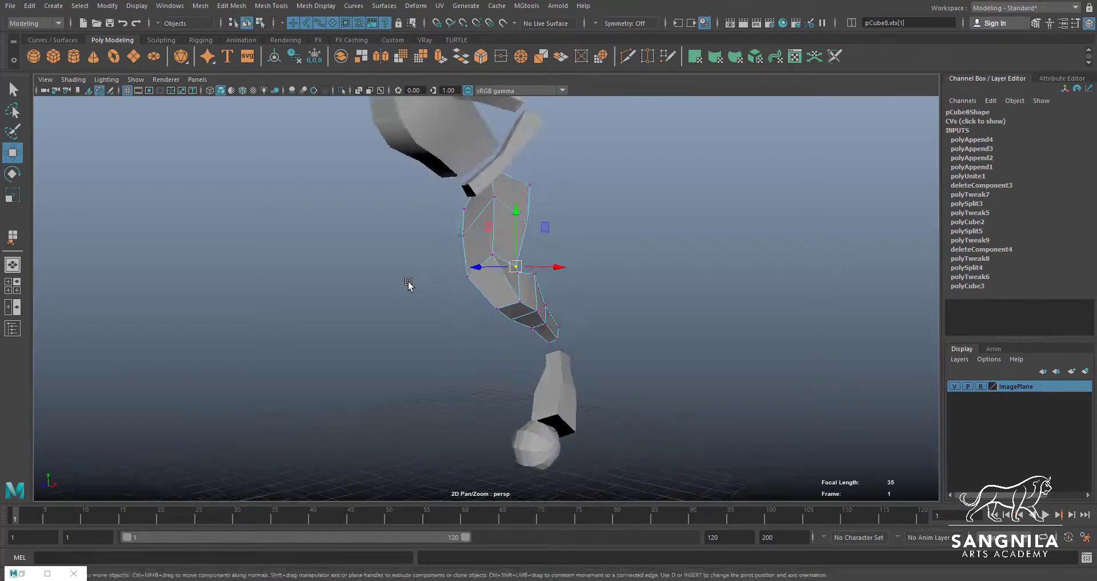
pyautogui.keyDown('alt'); pyautogui.moveTo(409, 284); pyautogui.dragTo(577, 309, button='right'); pyautogui.keyUp('alt')
pyautogui.keyDown('alt'); pyautogui.moveTo(577, 309); pyautogui.dragTo(424, 292); pyautogui.keyUp('alt')
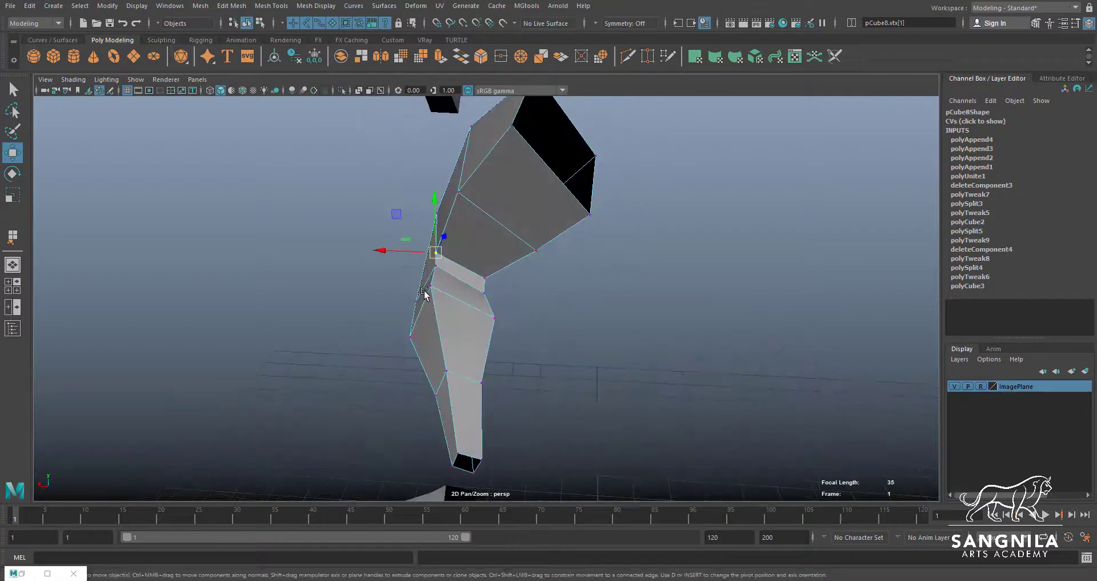
pyautogui.moveTo(438, 255); pyautogui.dragTo(440, 256)
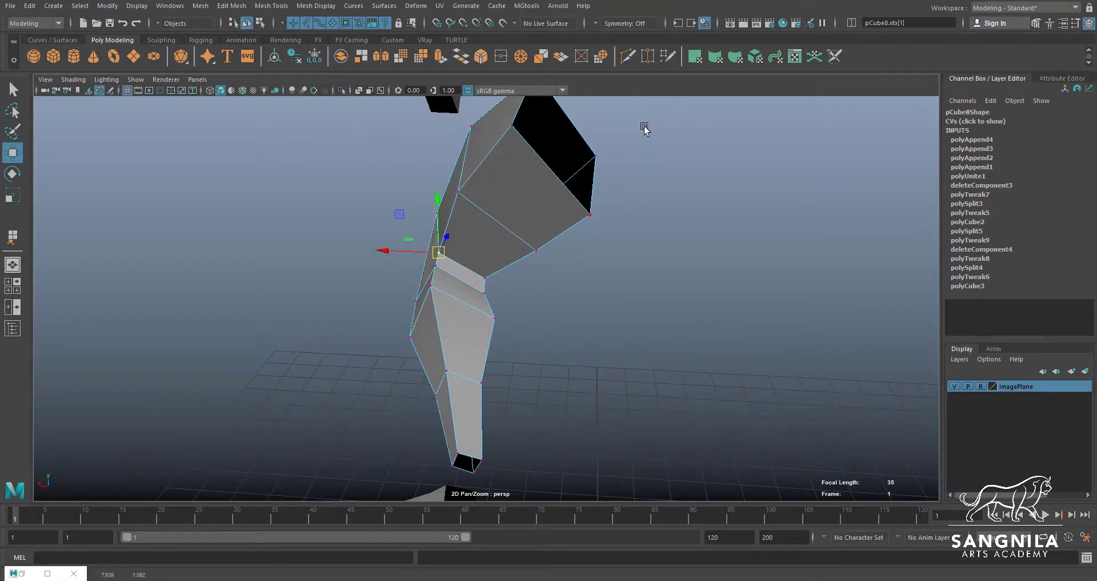
# Cut a new edge line through the bridged knee faces and move its two front vertices to the knee outline in the side-view reference
pyautogui.click(628, 56)
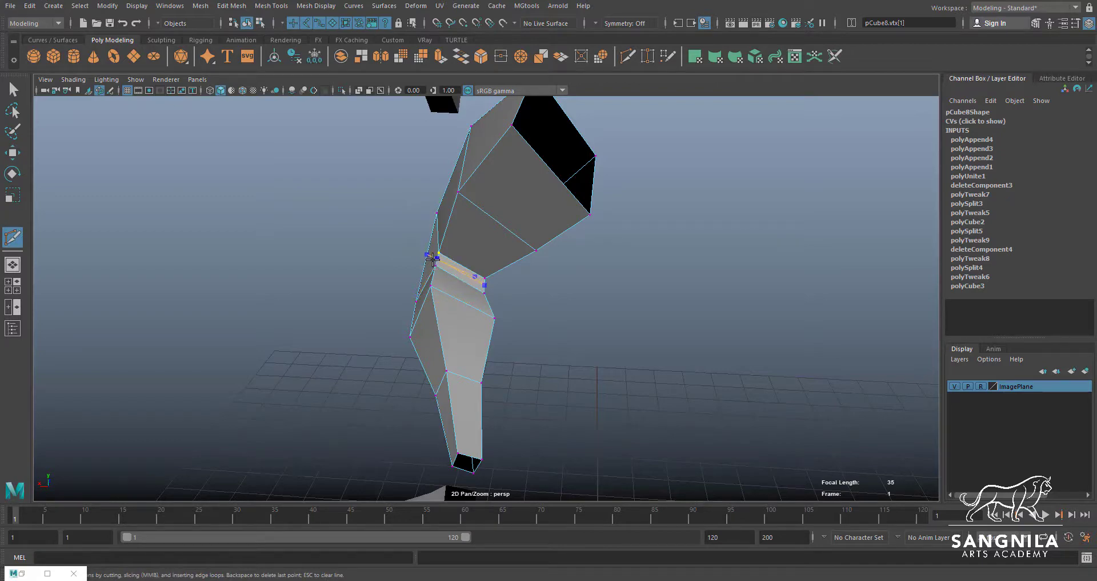
pyautogui.keyDown('alt'); pyautogui.moveTo(432, 259); pyautogui.dragTo(490, 306); pyautogui.keyUp('alt')
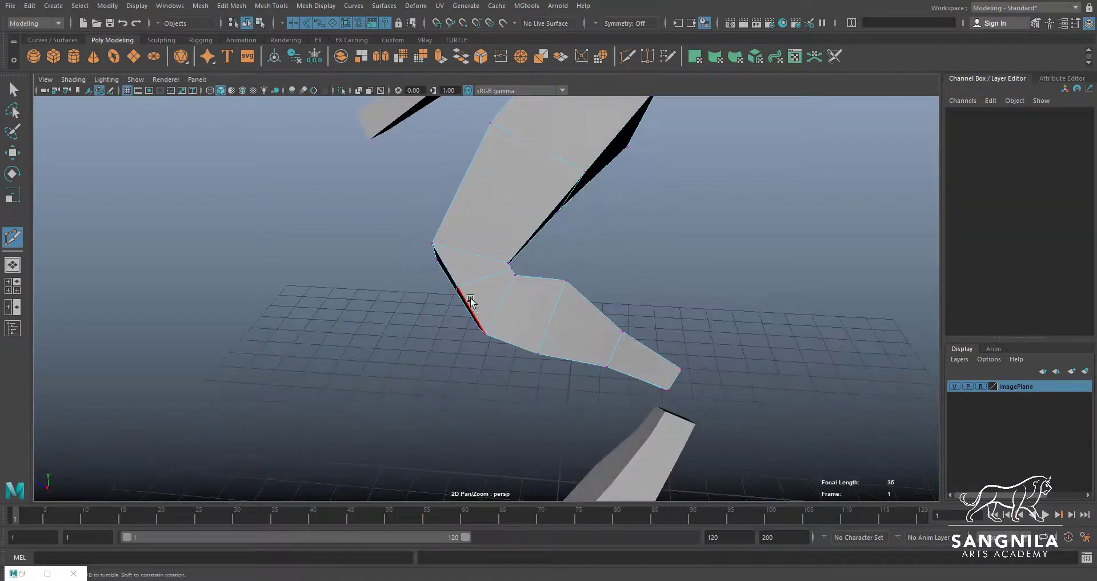
pyautogui.press('w')
pyautogui.click(454, 285)
pyautogui.press('space')
pyautogui.press('space')
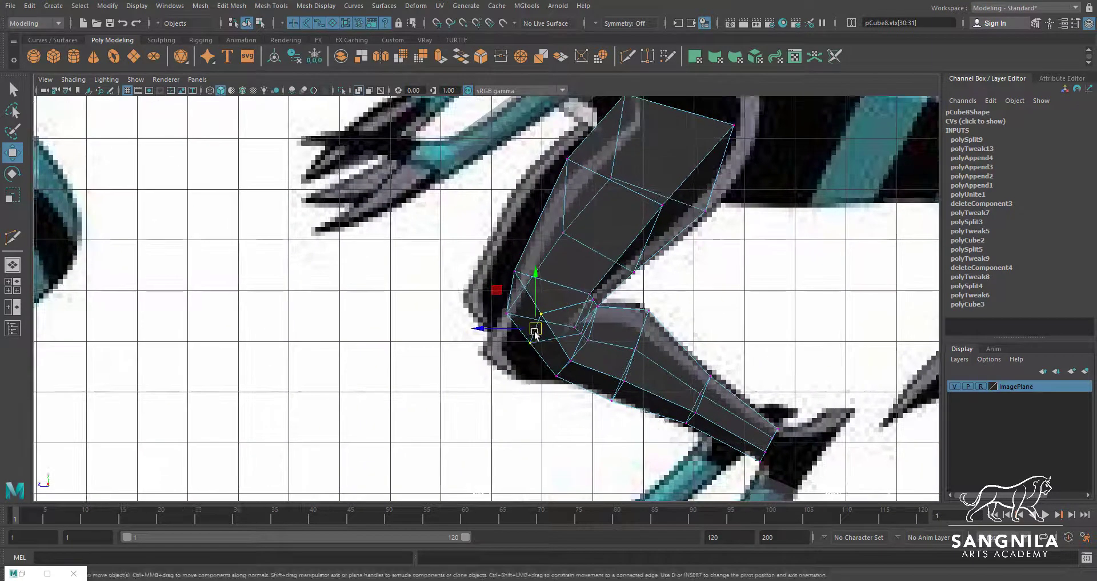
pyautogui.moveTo(535, 332); pyautogui.dragTo(490, 349)
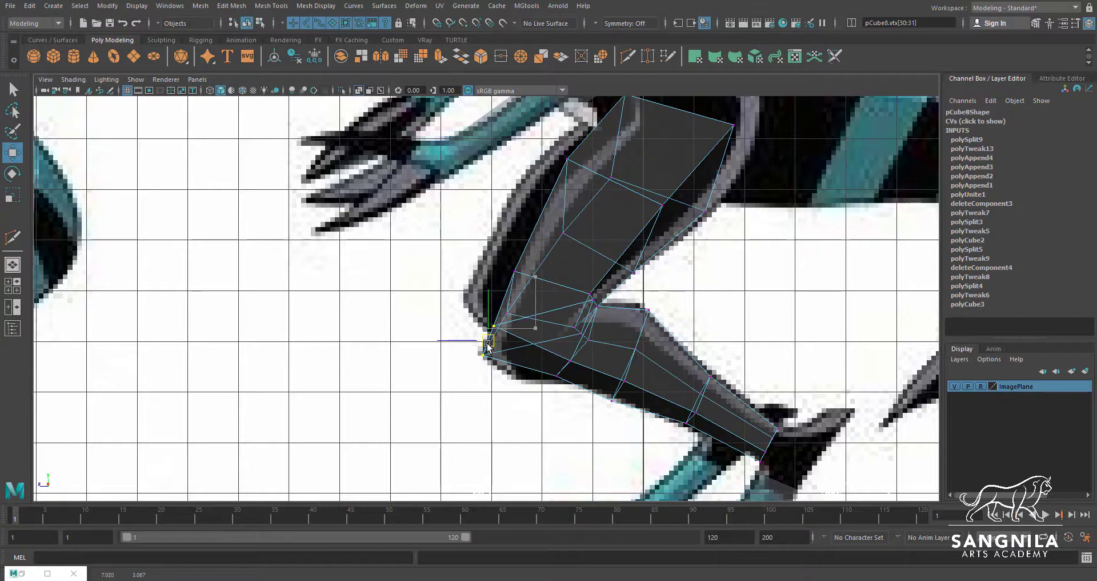
pyautogui.keyDown('alt'); pyautogui.moveTo(510, 358); pyautogui.dragTo(604, 368, button='right'); pyautogui.keyUp('alt')
pyautogui.scroll(1, 612, 396)
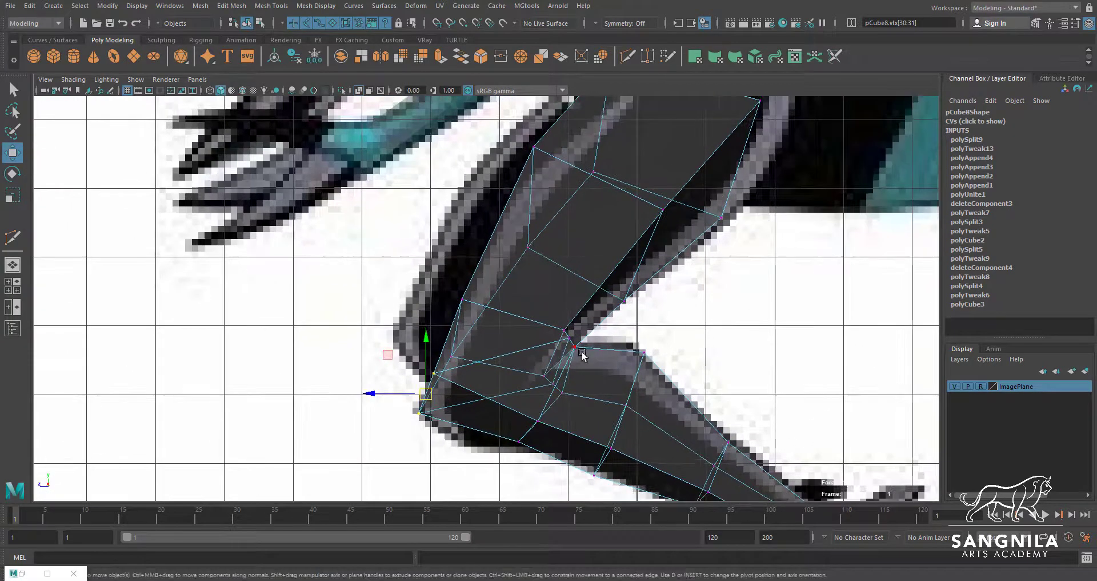
# Select the edge across the crease behind the knee, narrow it slightly and reposition it within the bridged faces
pyautogui.press('space')
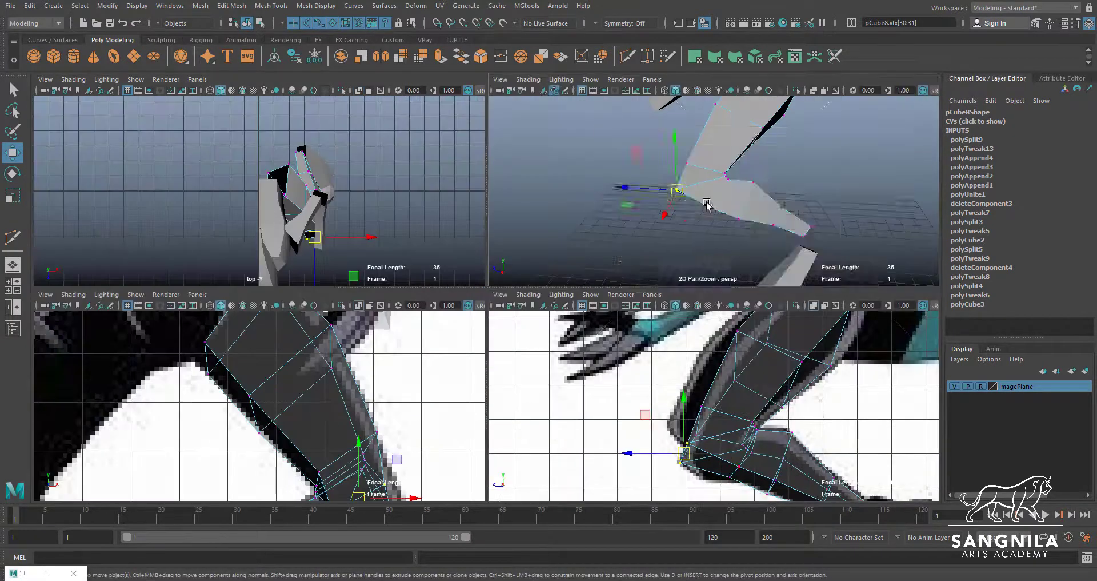
pyautogui.press('space')
pyautogui.click(495, 284)
pyautogui.keyDown('alt'); pyautogui.moveTo(495, 284); pyautogui.dragTo(399, 252); pyautogui.keyUp('alt')
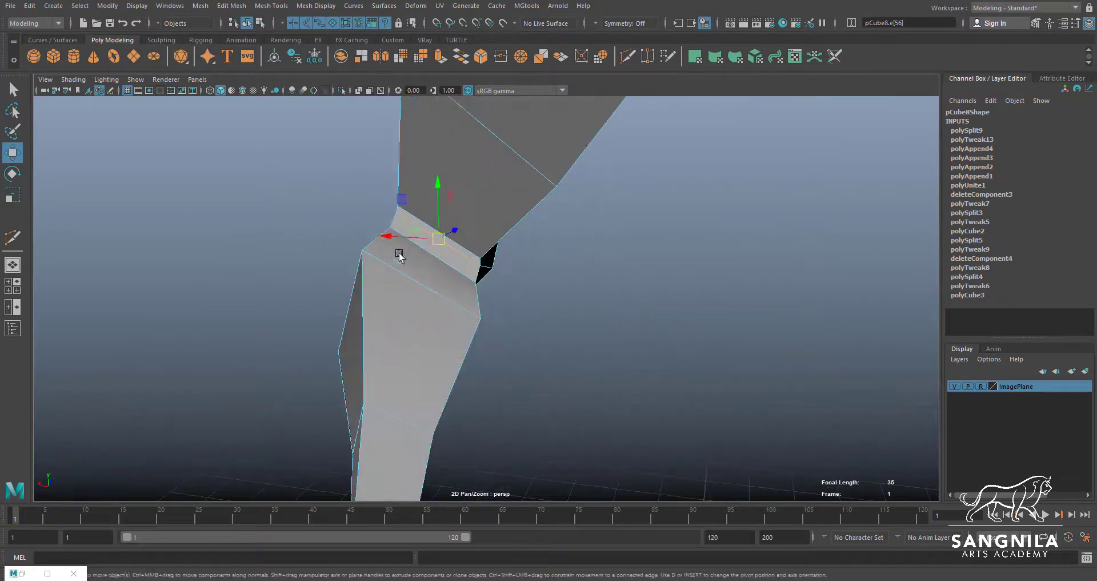
pyautogui.press('e')
pyautogui.press('r')
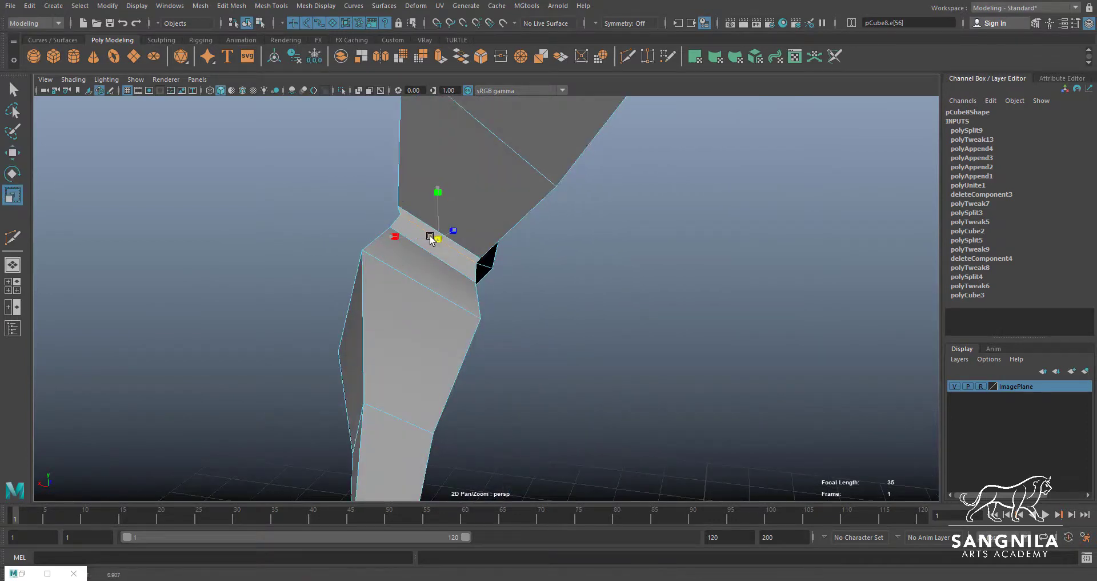
pyautogui.press('w')
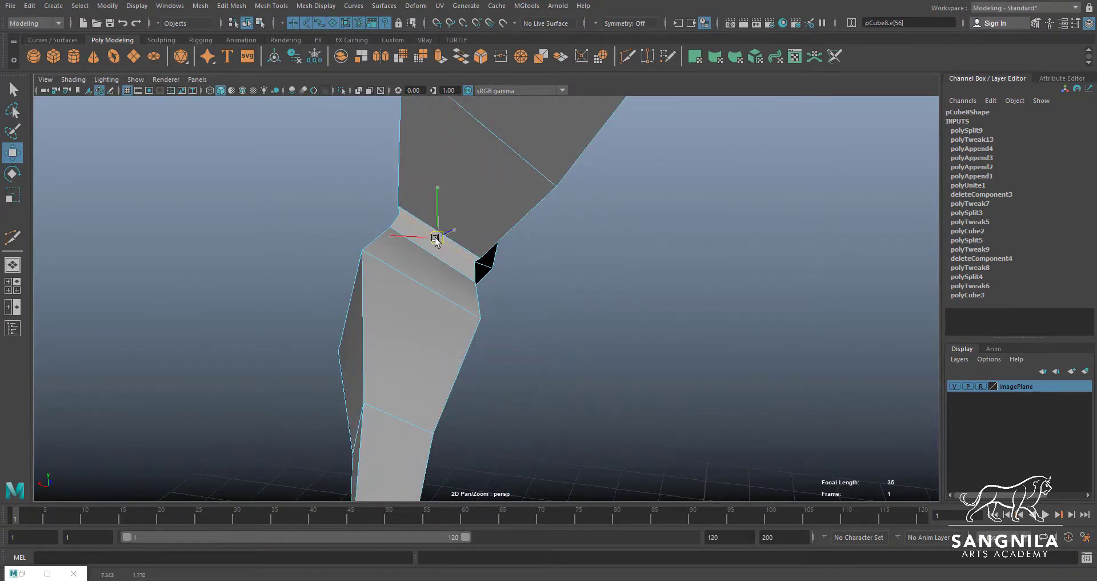
pyautogui.keyDown('alt'); pyautogui.moveTo(421, 264); pyautogui.dragTo(558, 251); pyautogui.keyUp('alt')
# Insert an extra edge loop with Multi-Cut through the bent section just below the knee
pyautogui.press('q')
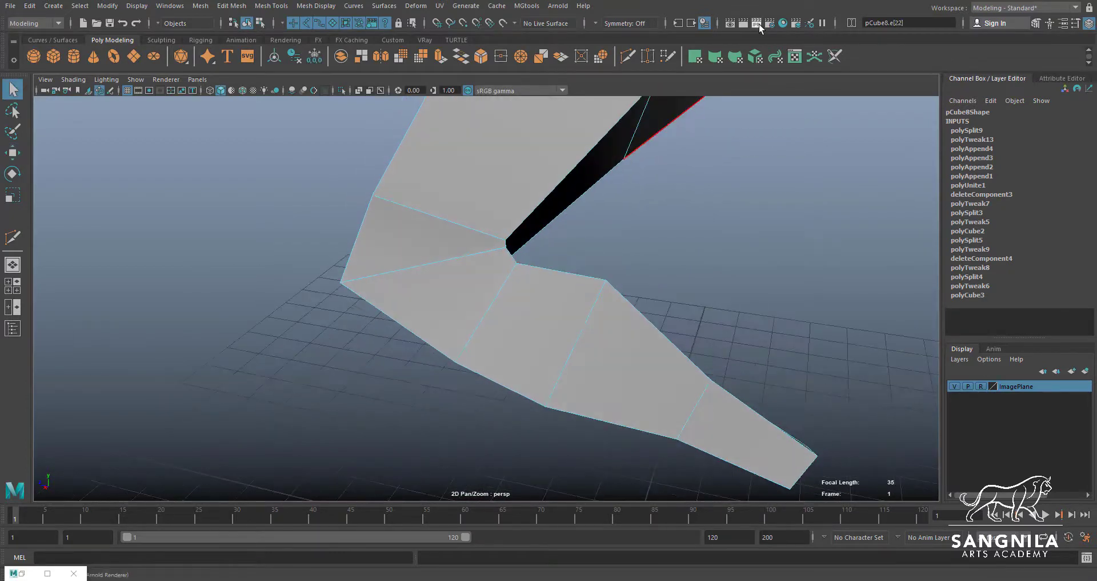
pyautogui.click(644, 58)
pyautogui.keyDown('ctrl'); pyautogui.click(506, 259); pyautogui.keyUp('ctrl')
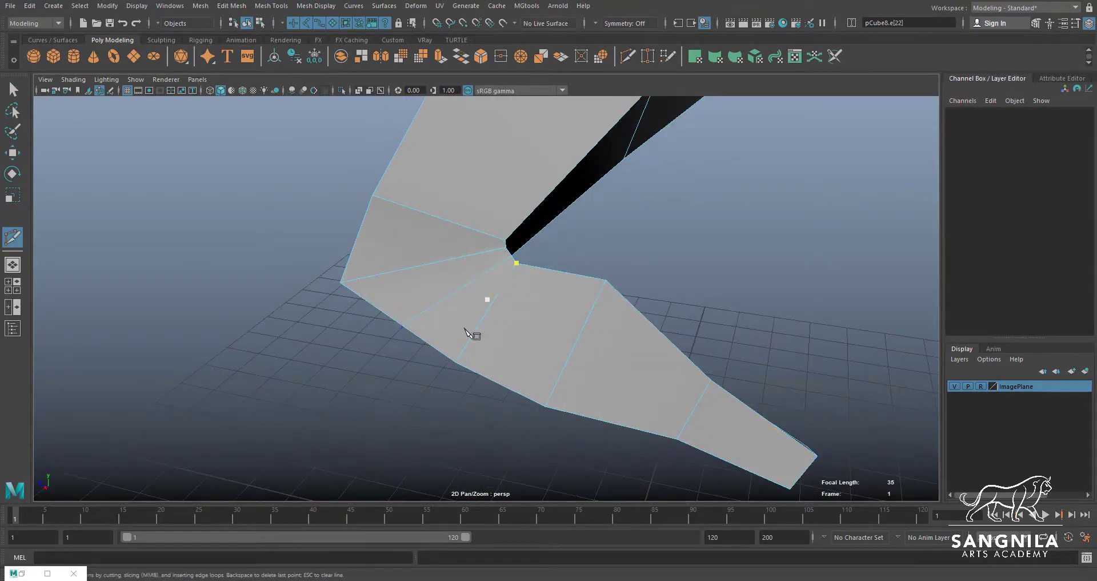
pyautogui.keyDown('alt'); pyautogui.moveTo(475, 336); pyautogui.dragTo(490, 314); pyautogui.keyUp('alt')
# Move the new loop's outer edge and the neighbouring lower vertices to the rounded knee outline in the side-view reference
pyautogui.press('w')
pyautogui.moveTo(445, 311); pyautogui.dragTo(444, 279, button='right')
pyautogui.click(437, 285)
pyautogui.press('space')
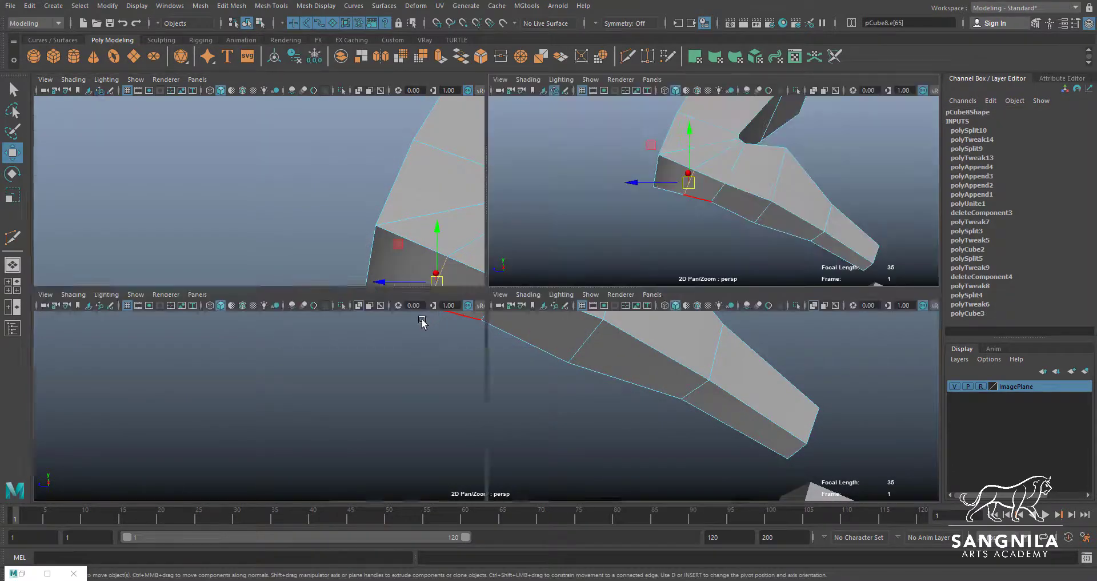
pyautogui.press('space')
pyautogui.keyDown('alt'); pyautogui.moveTo(645, 435); pyautogui.dragTo(554, 307, button='middle'); pyautogui.keyUp('alt')
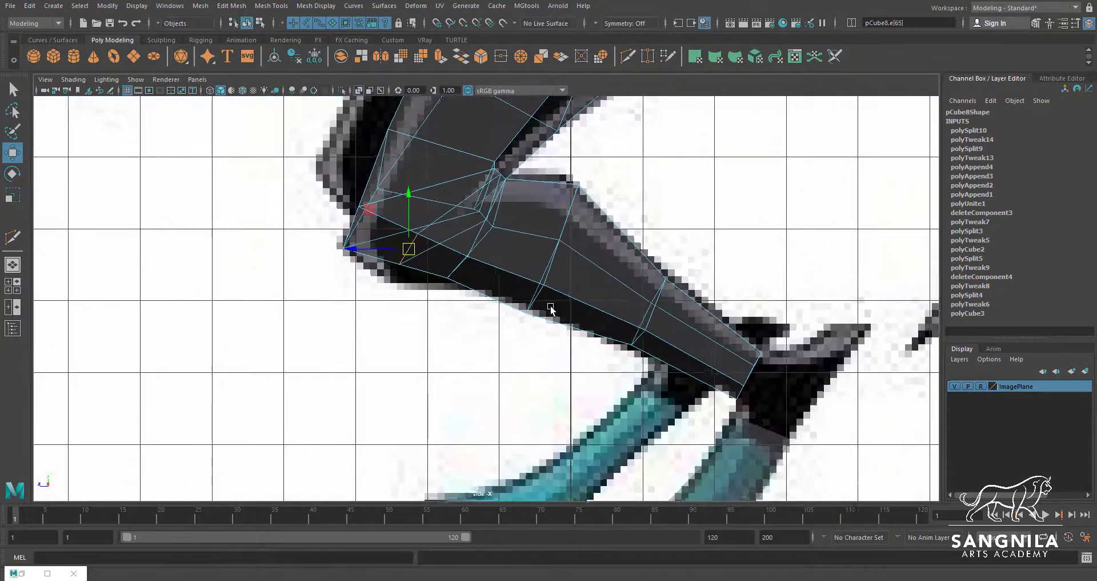
pyautogui.moveTo(409, 250); pyautogui.dragTo(463, 261)
pyautogui.click(447, 278)
pyautogui.click(469, 258)
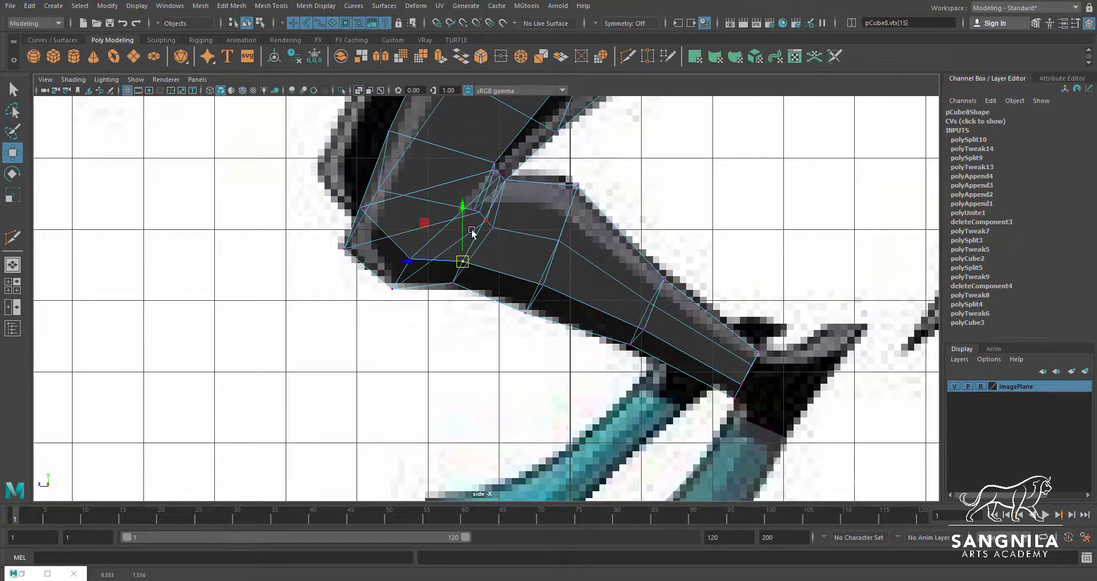
# Reposition the clustered vertices in the inner knee crease against the side-view reference
pyautogui.scroll(-3, 472, 231)
pyautogui.scroll(4, 521, 327)
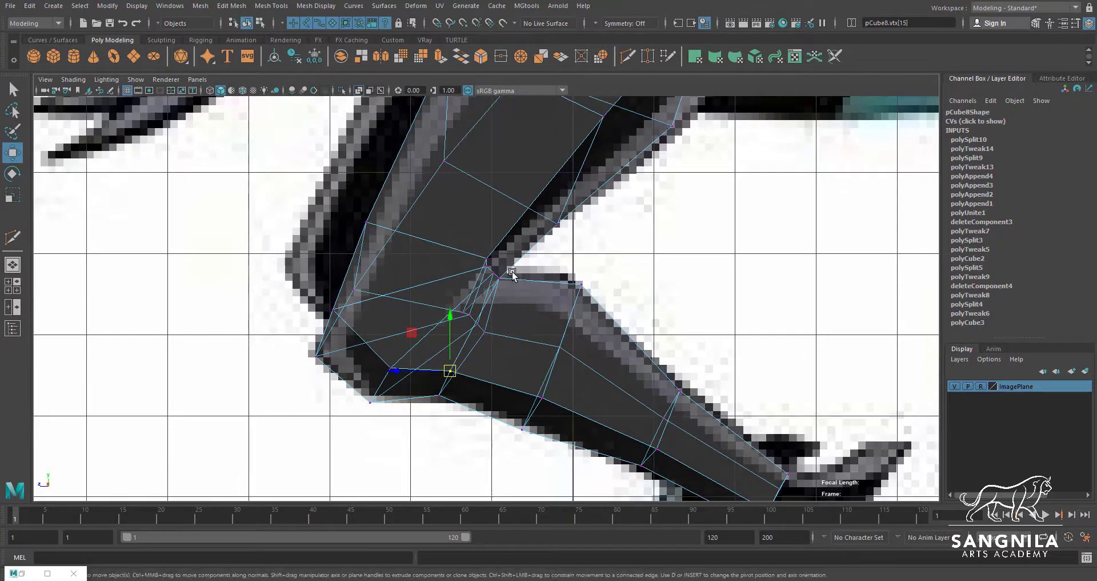
pyautogui.moveTo(493, 276); pyautogui.dragTo(491, 275)
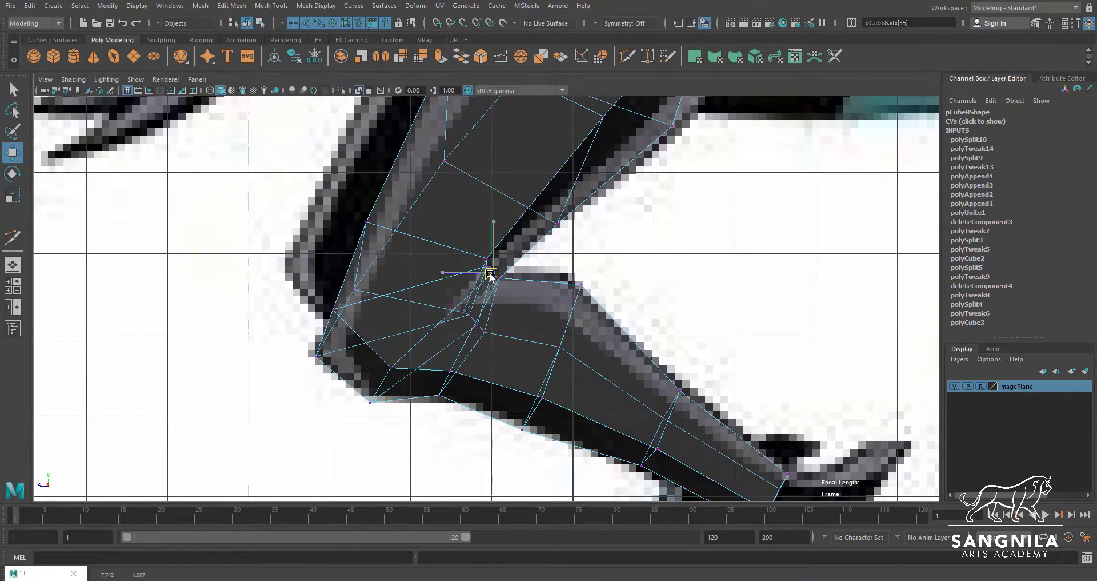
pyautogui.scroll(2, 464, 326)
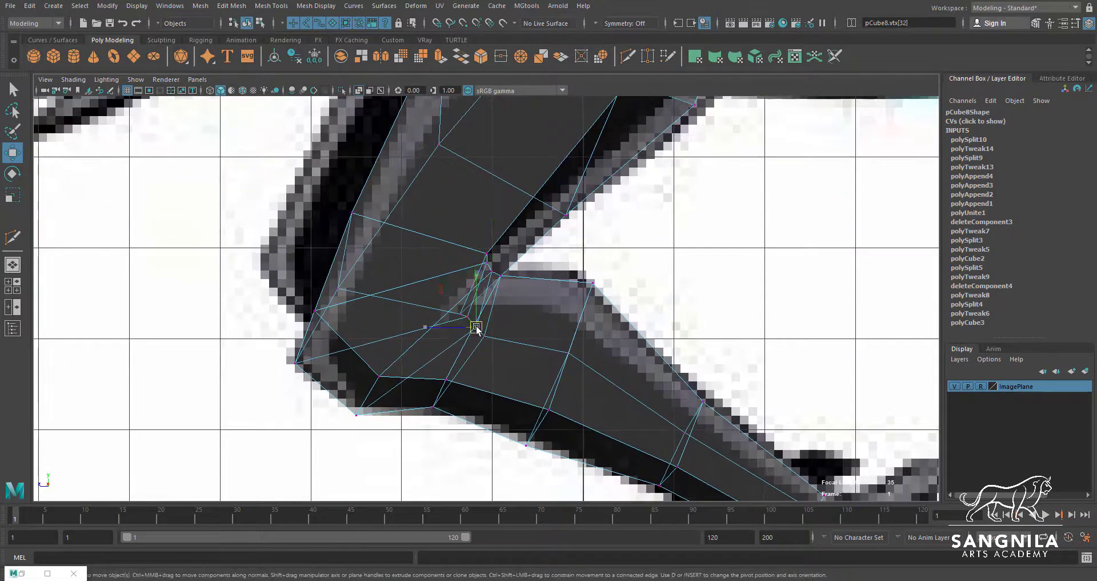
# Shift the vertices around the knee sideways in the perspective view to even out its width between thigh and lower section
pyautogui.press('space')
pyautogui.press('space')
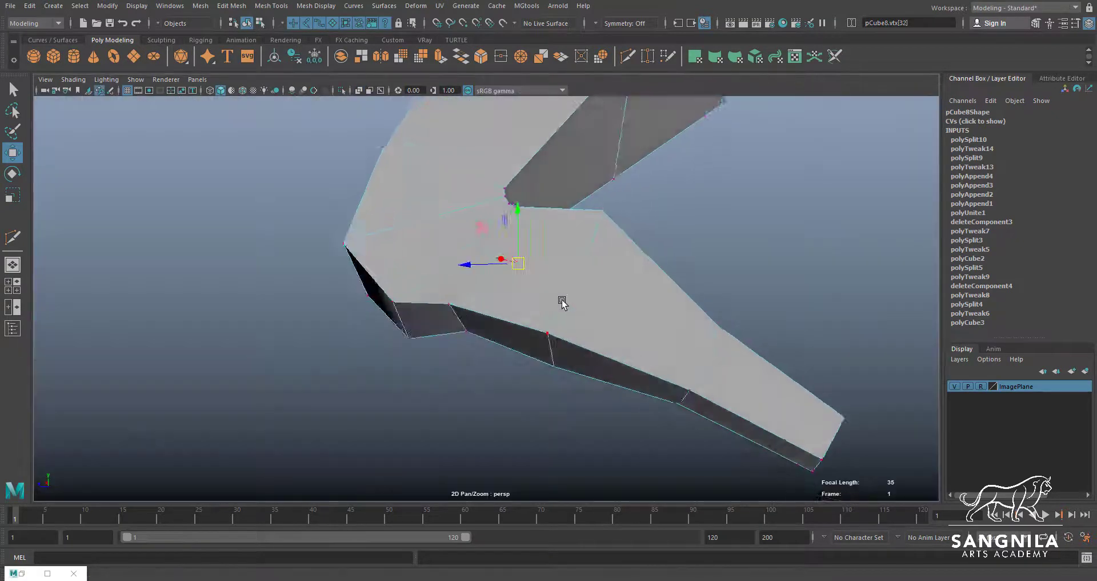
pyautogui.moveTo(562, 302)
pyautogui.keyDown('alt'); pyautogui.mouseDown()
pyautogui.moveTo(498, 328)
pyautogui.moveTo(595, 274)
pyautogui.moveTo(642, 280)
pyautogui.moveTo(572, 302)
pyautogui.moveTo(553, 295)
pyautogui.mouseUp(); pyautogui.keyUp('alt')
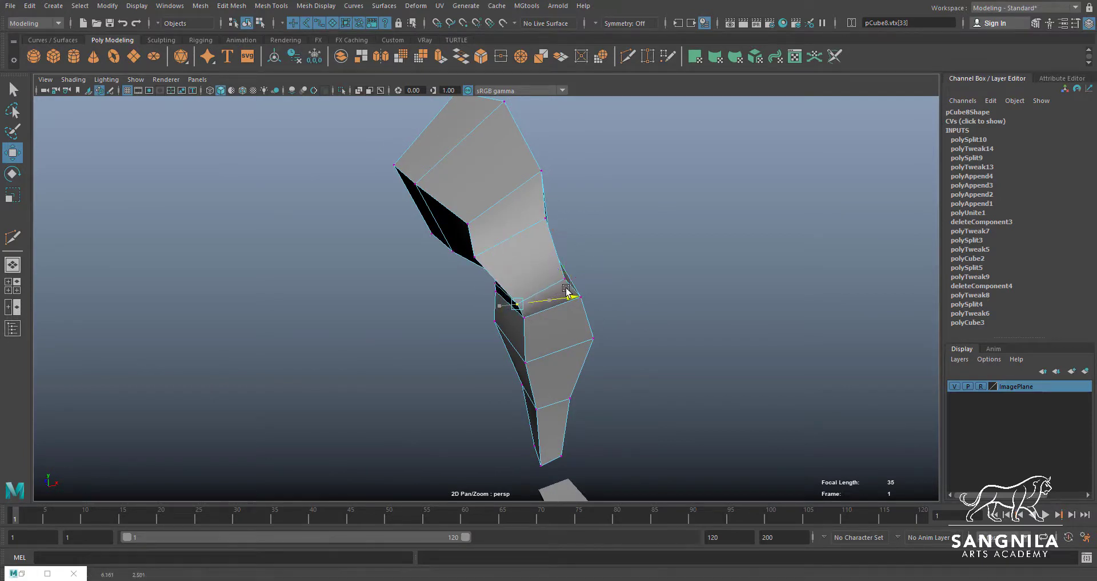
pyautogui.press('q')
pyautogui.moveTo(520, 263); pyautogui.dragTo(499, 253)
pyautogui.click(478, 258)
pyautogui.press('w')
pyautogui.moveTo(535, 280)
pyautogui.keyDown('alt'); pyautogui.mouseDown()
pyautogui.moveTo(451, 340)
pyautogui.moveTo(420, 330)
pyautogui.moveTo(473, 279)
pyautogui.moveTo(516, 284)
pyautogui.moveTo(526, 273)
pyautogui.mouseUp(); pyautogui.keyUp('alt')
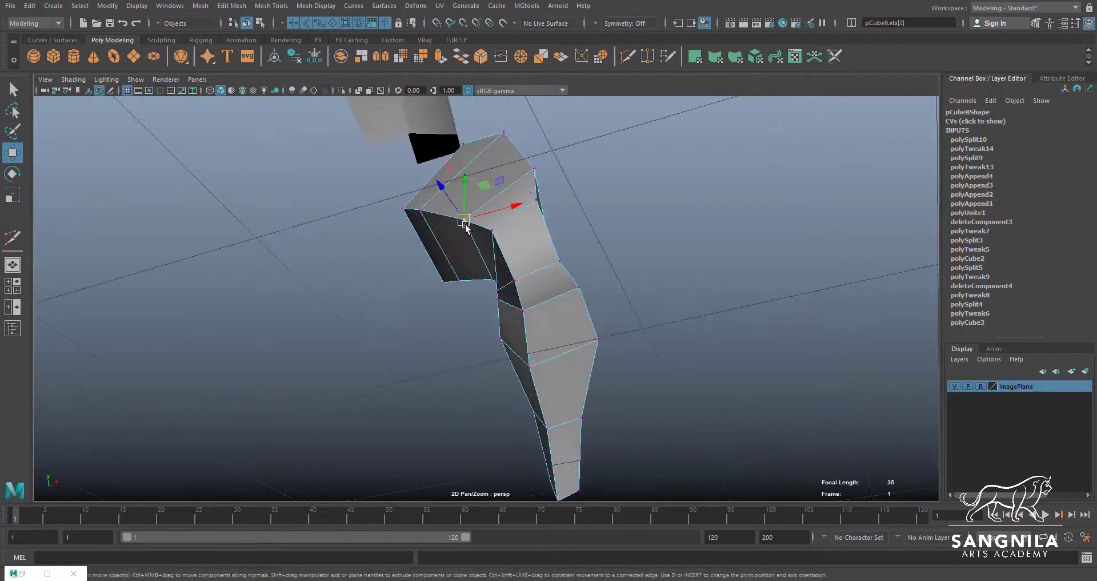
# Adjust the vertices on both sides of the inner knee crease in perspective to space the crease edges evenly
pyautogui.keyDown('alt'); pyautogui.moveTo(466, 226); pyautogui.dragTo(485, 313); pyautogui.keyUp('alt')
pyautogui.keyDown('alt'); pyautogui.moveTo(486, 314); pyautogui.dragTo(563, 311, button='right'); pyautogui.keyUp('alt')
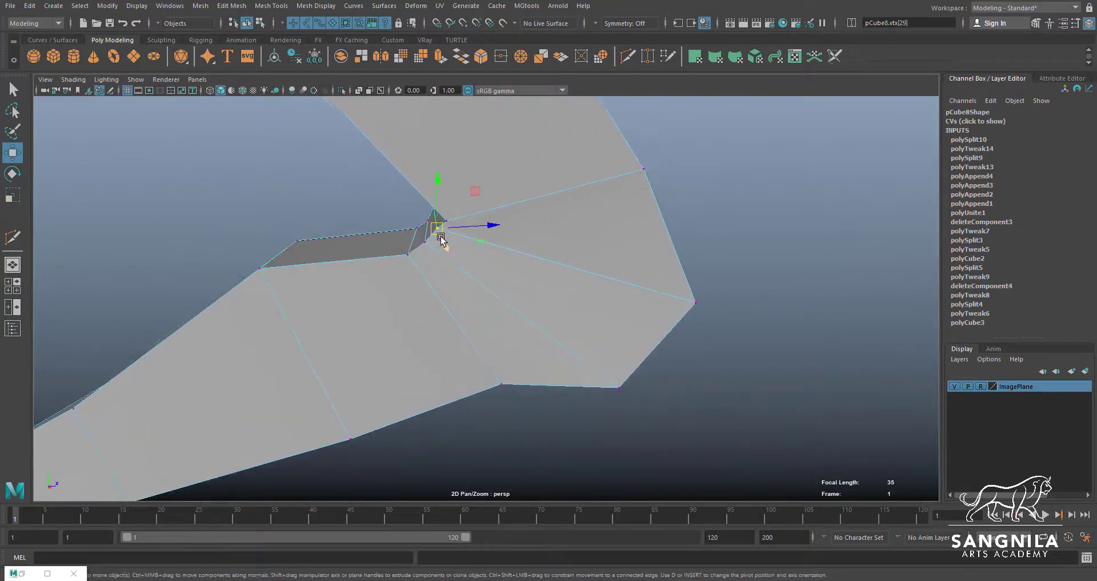
pyautogui.moveTo(440, 239); pyautogui.dragTo(496, 255)
pyautogui.click(433, 252)
pyautogui.press('q')
pyautogui.click(371, 200)
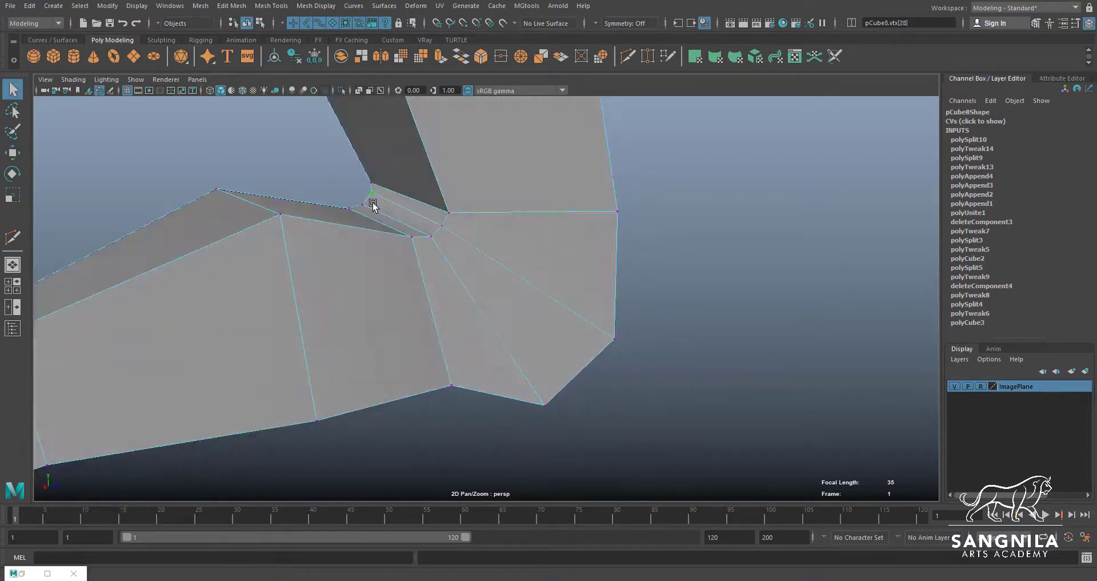
pyautogui.press('w')
pyautogui.moveTo(369, 200)
pyautogui.mouseDown()
pyautogui.moveTo(483, 290)
pyautogui.moveTo(417, 274)
pyautogui.moveTo(377, 192)
pyautogui.mouseUp()
pyautogui.press('q')
pyautogui.click(350, 151)
pyautogui.press('w')
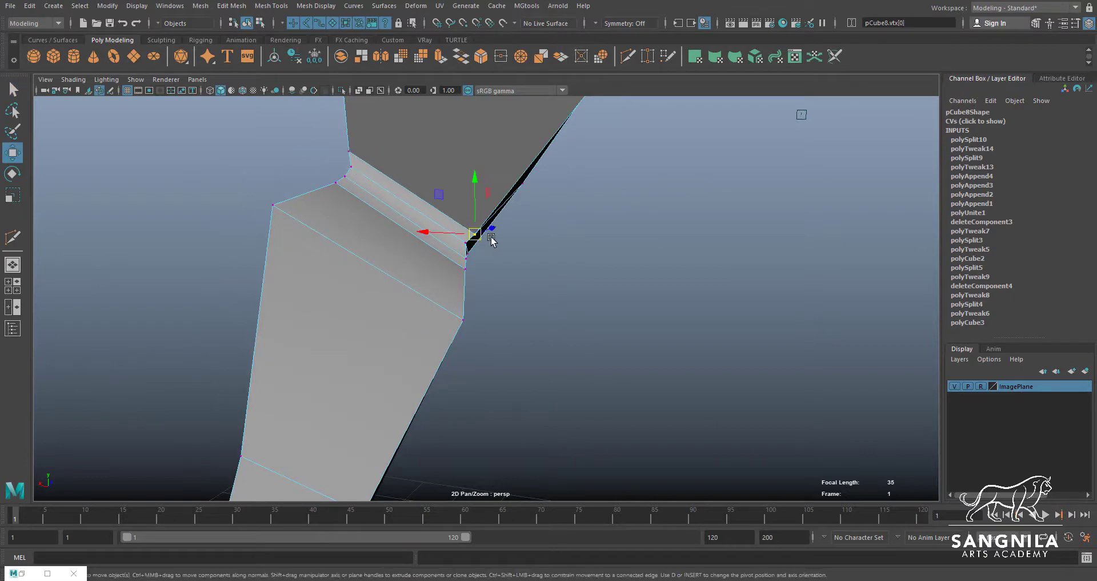
pyautogui.keyDown('alt'); pyautogui.moveTo(491, 240); pyautogui.dragTo(447, 210); pyautogui.keyUp('alt')
# Reposition the vertex on the outer side of the knee in perspective to smooth the leg's silhouette
pyautogui.keyDown('alt'); pyautogui.moveTo(554, 323); pyautogui.dragTo(553, 235); pyautogui.keyUp('alt')
pyautogui.press('q')
pyautogui.press('w')
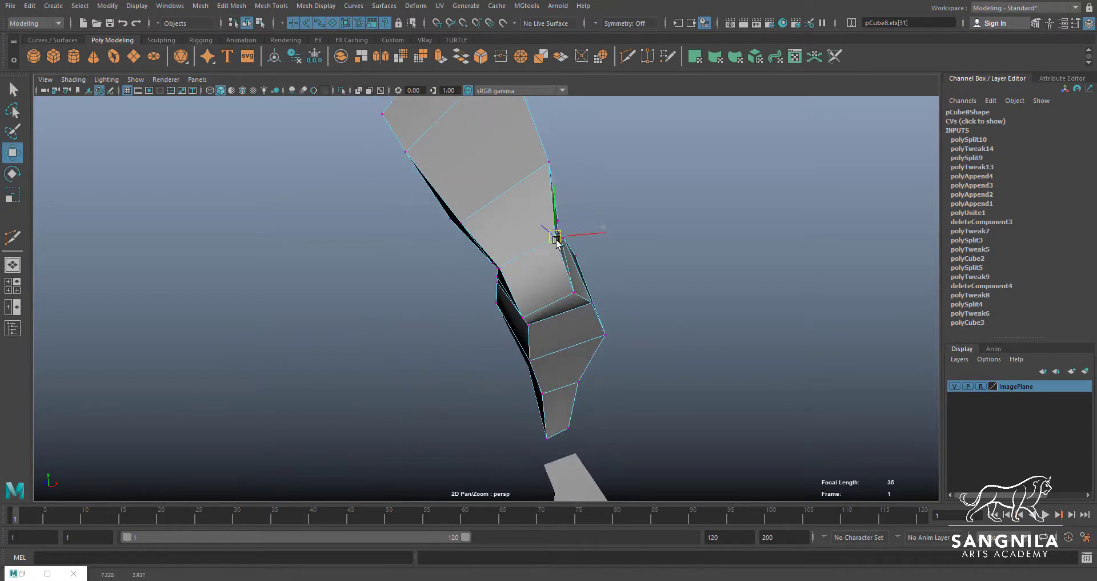
pyautogui.keyDown('alt'); pyautogui.moveTo(471, 262); pyautogui.dragTo(516, 259); pyautogui.keyUp('alt')
# Combine the joined upper leg mesh with the separate lower leg segment above the foot ball into one object
pyautogui.keyDown('alt'); pyautogui.moveTo(543, 298); pyautogui.dragTo(586, 339); pyautogui.keyUp('alt')
pyautogui.click(654, 329)
pyautogui.moveTo(609, 244); pyautogui.dragTo(620, 228, button='right')
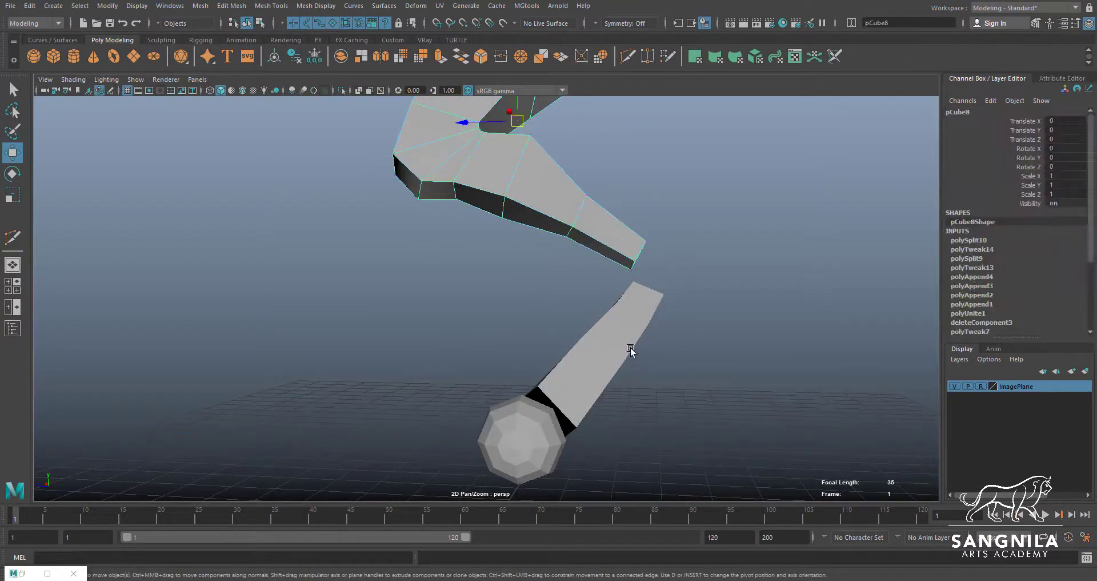
pyautogui.click(598, 316)
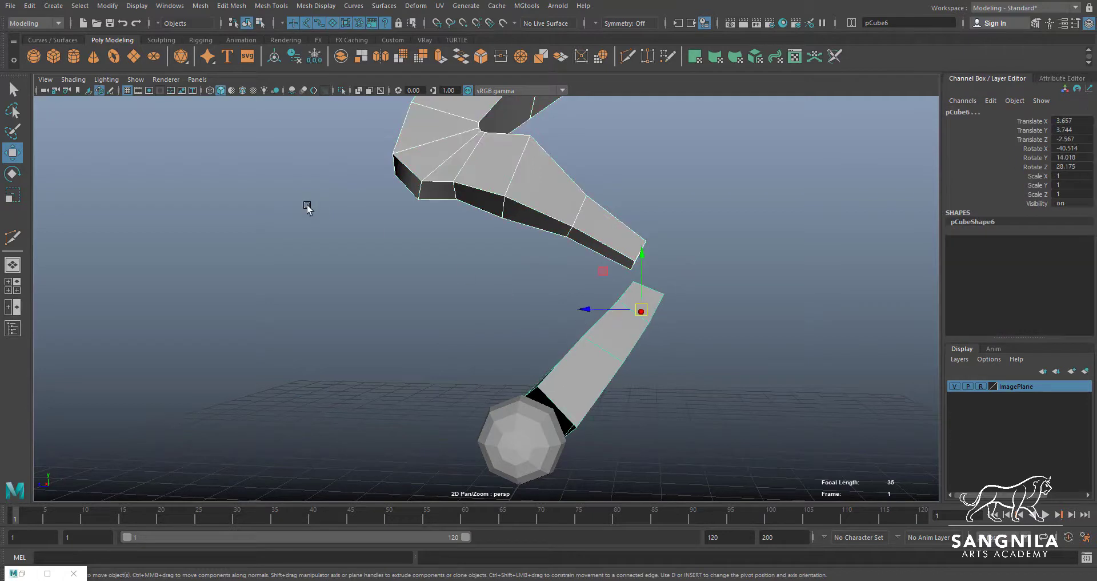
pyautogui.click(201, 6)
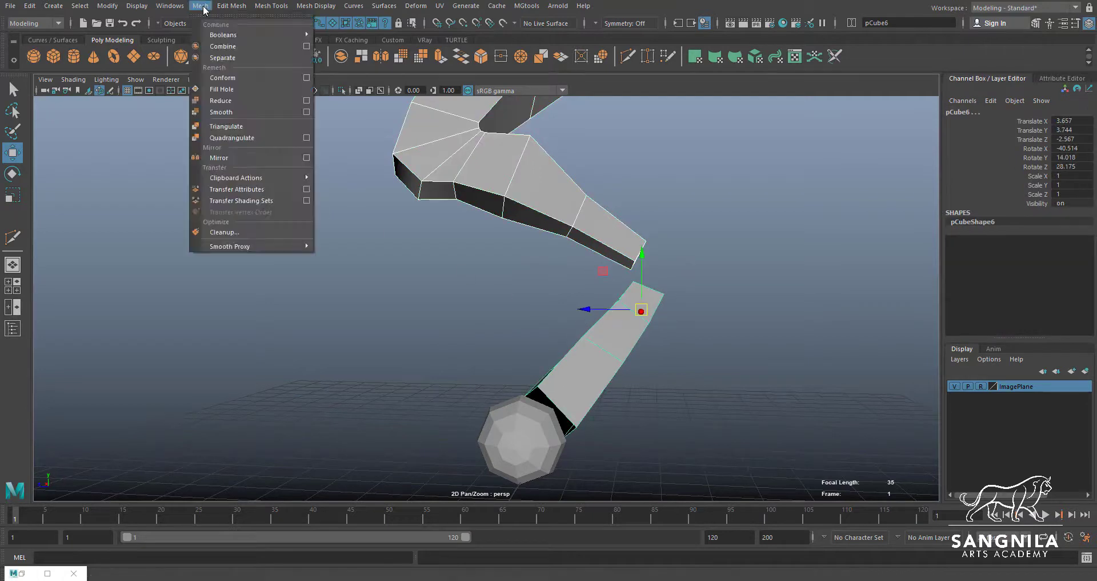
pyautogui.click(228, 48)
# Append a polygon between the facing open borders of the two leg segments to bridge the first side of the gap
pyautogui.keyDown('alt'); pyautogui.moveTo(644, 274); pyautogui.dragTo(658, 236); pyautogui.keyUp('alt')
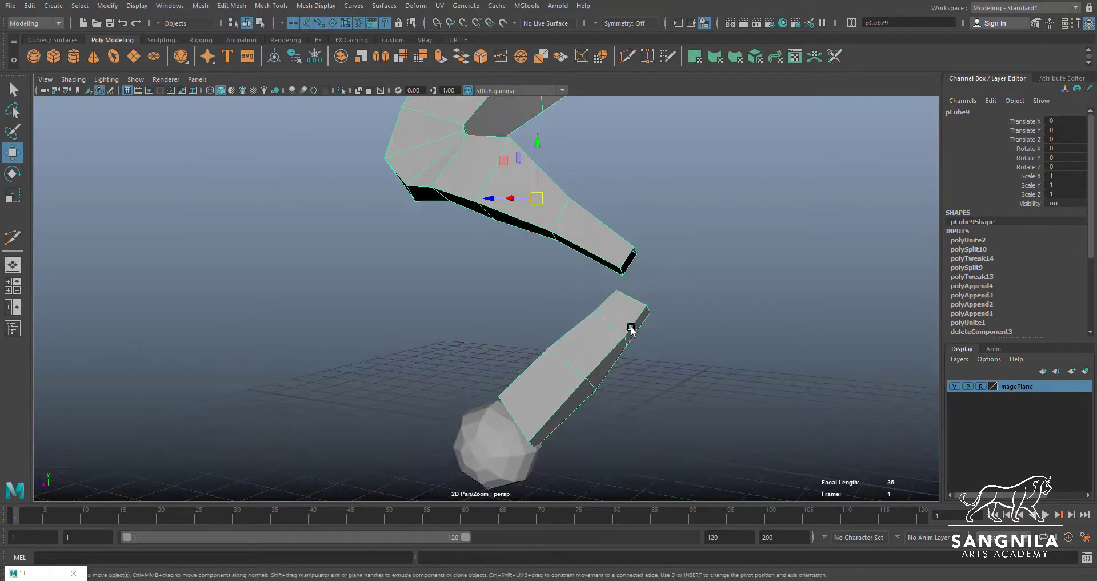
pyautogui.keyDown('alt'); pyautogui.moveTo(631, 328); pyautogui.dragTo(523, 309); pyautogui.keyUp('alt')
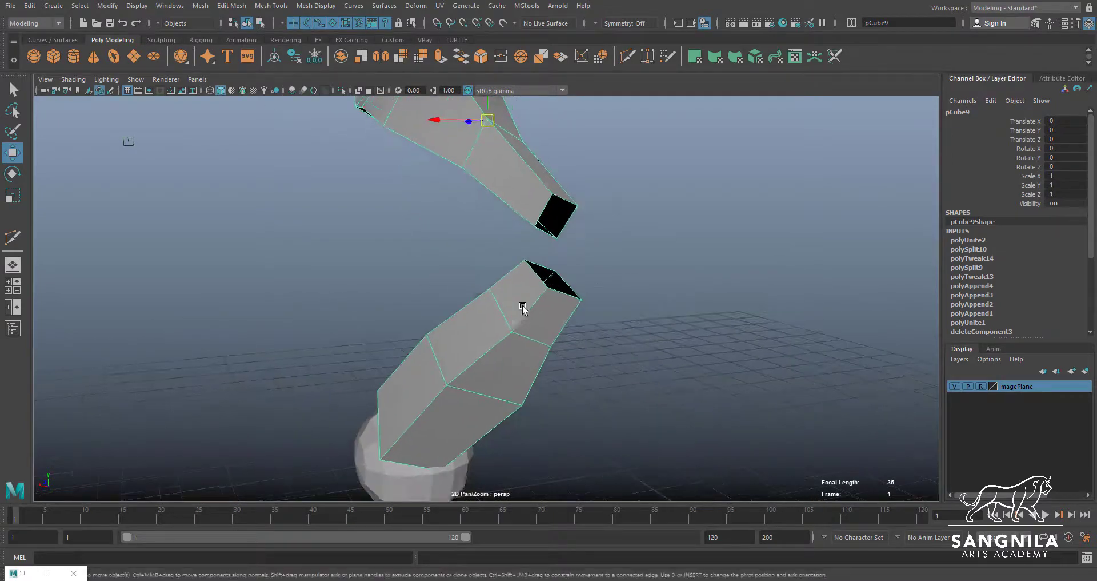
pyautogui.scroll(1, 523, 309)
pyautogui.click(272, 6)
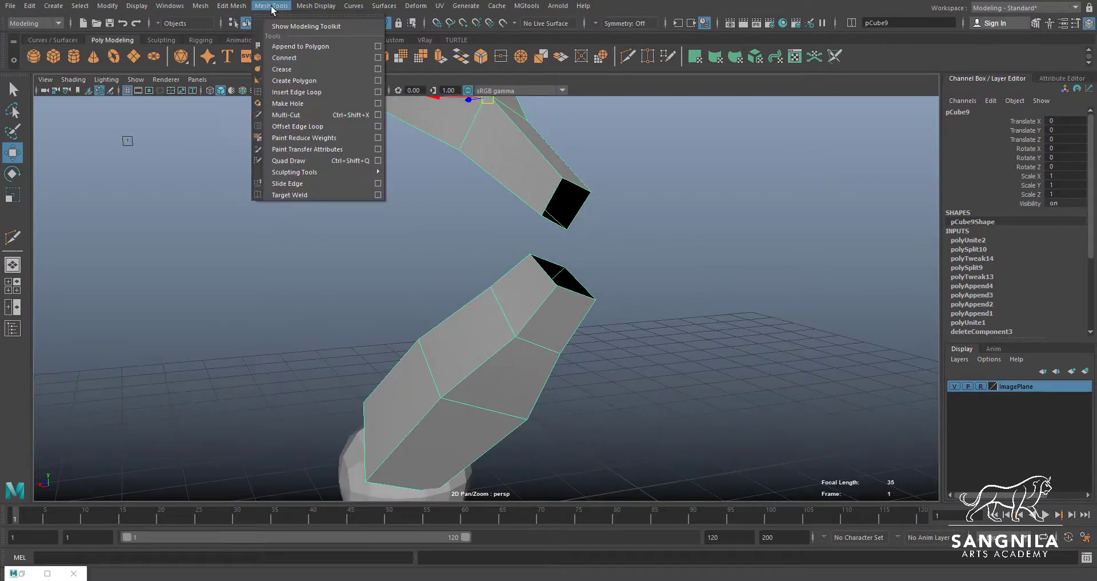
pyautogui.click(296, 46)
pyautogui.keyDown('alt'); pyautogui.moveTo(657, 241); pyautogui.dragTo(414, 229); pyautogui.keyUp('alt')
pyautogui.click(381, 227)
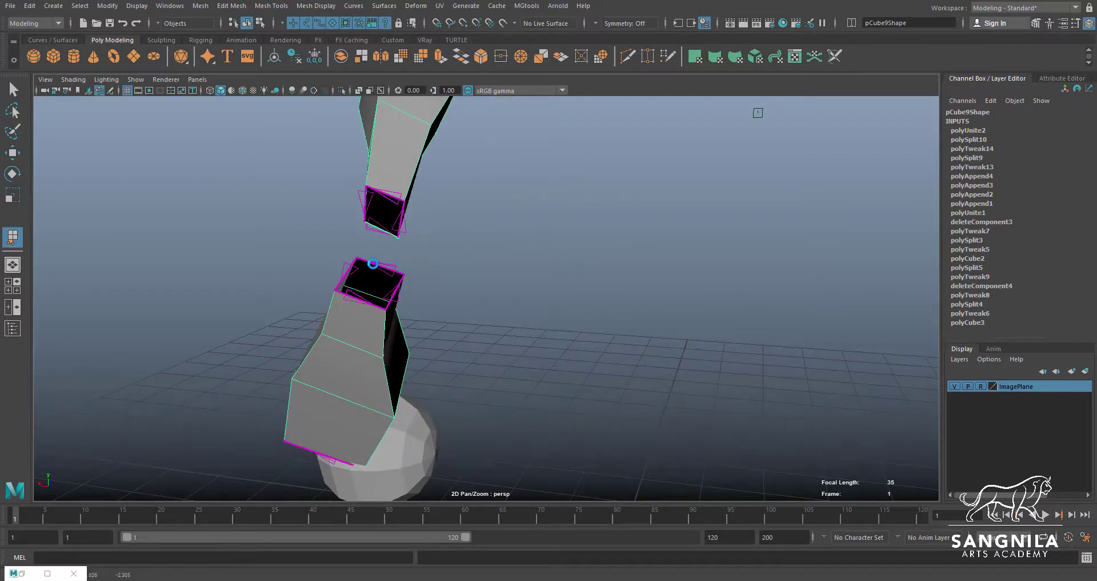
pyautogui.click(379, 224)
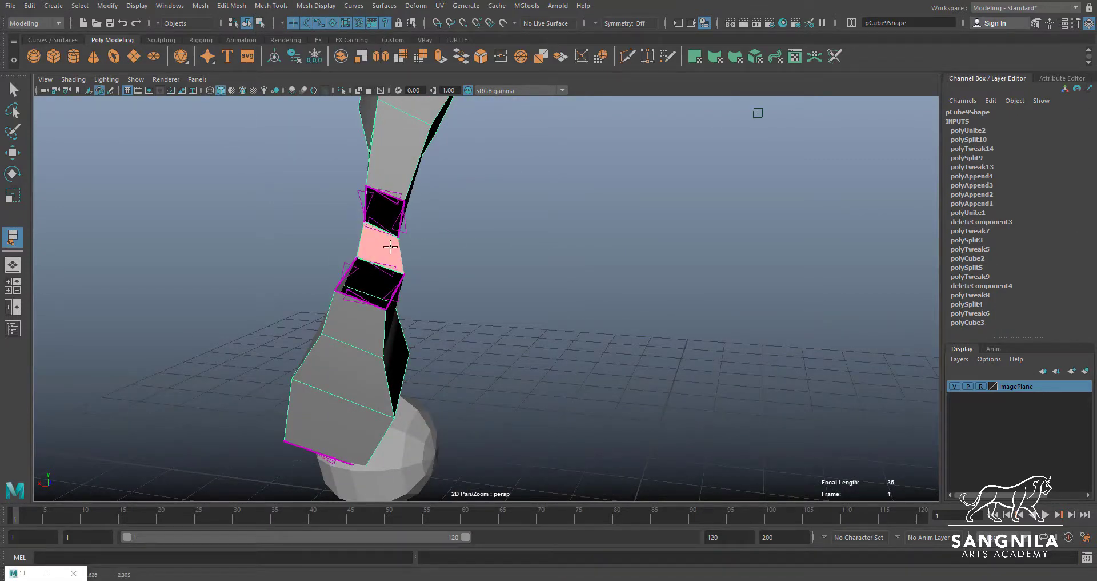
pyautogui.press('Return')
# Append a second polygon across the adjacent side of the gap above the lower leg segment
pyautogui.keyDown('alt'); pyautogui.moveTo(418, 262); pyautogui.dragTo(546, 245); pyautogui.keyUp('alt')
pyautogui.press('y')
pyautogui.click(596, 207)
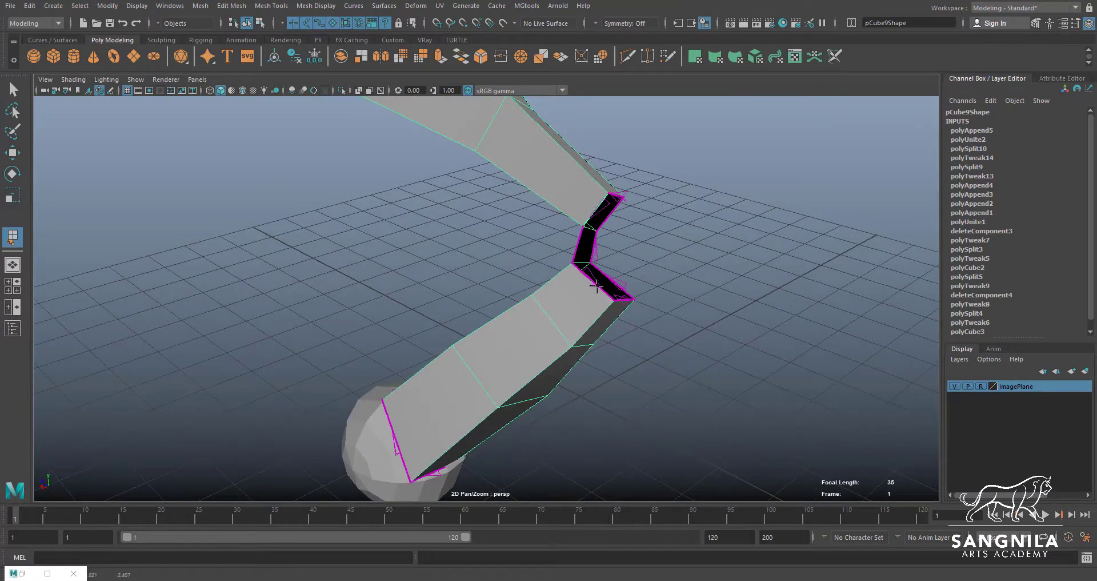
pyautogui.click(595, 284)
pyautogui.press('Return')
# Append polygons across the two remaining open sides to close the gap between the leg segments
pyautogui.keyDown('alt'); pyautogui.moveTo(594, 284); pyautogui.dragTo(322, 187); pyautogui.keyUp('alt')
pyautogui.click(313, 172)
pyautogui.click(306, 229)
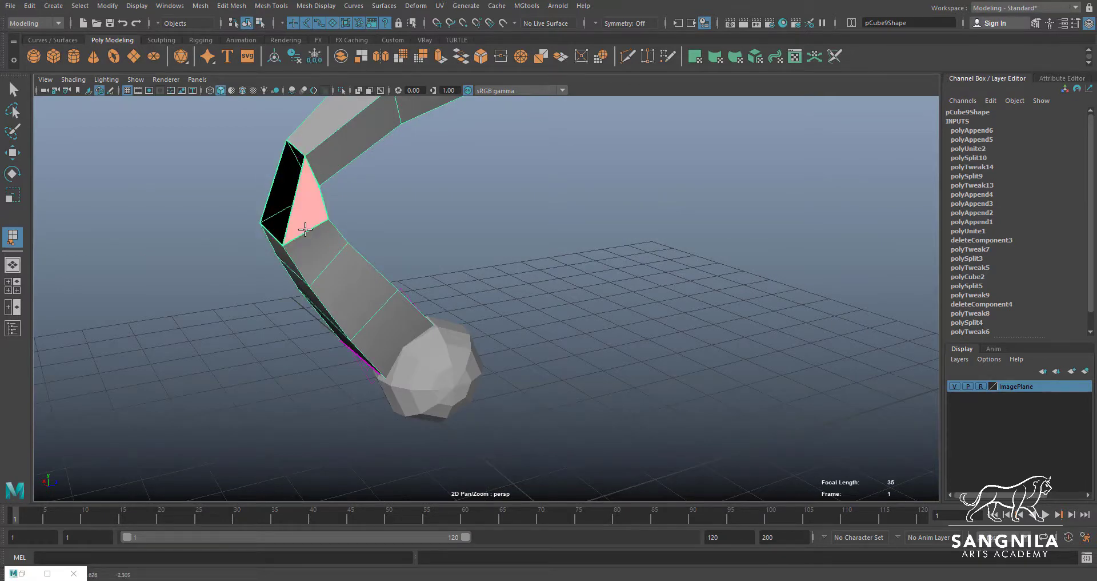
pyautogui.press('Return')
pyautogui.click(294, 197)
pyautogui.click(275, 179)
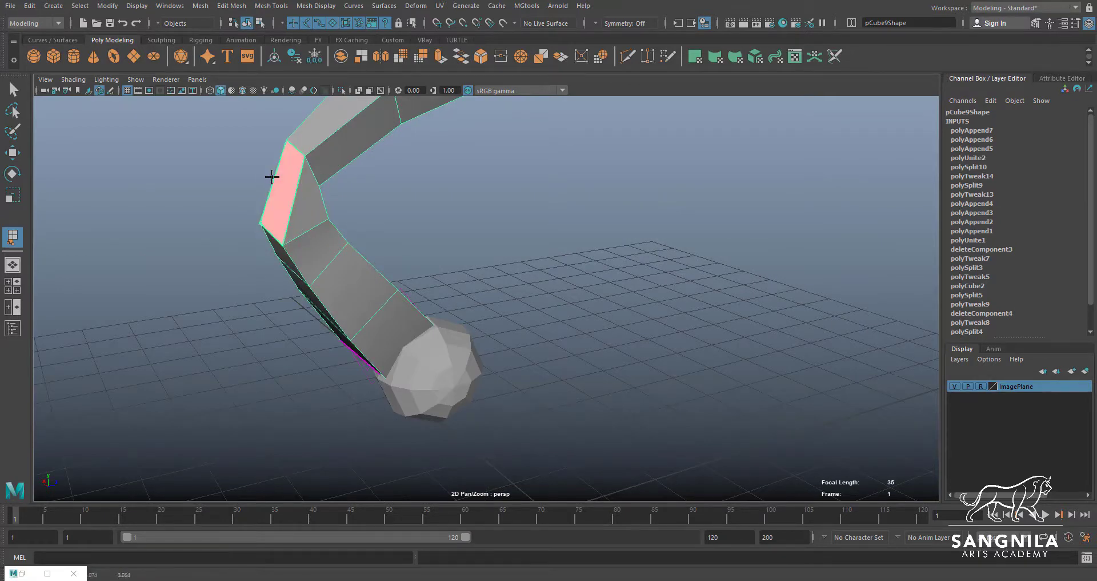
pyautogui.press('q')
# Insert an edge loop with Multi-Cut around the middle of the newly bridged section above the lower leg segment
pyautogui.keyDown('alt'); pyautogui.moveTo(280, 178); pyautogui.dragTo(303, 181); pyautogui.keyUp('alt')
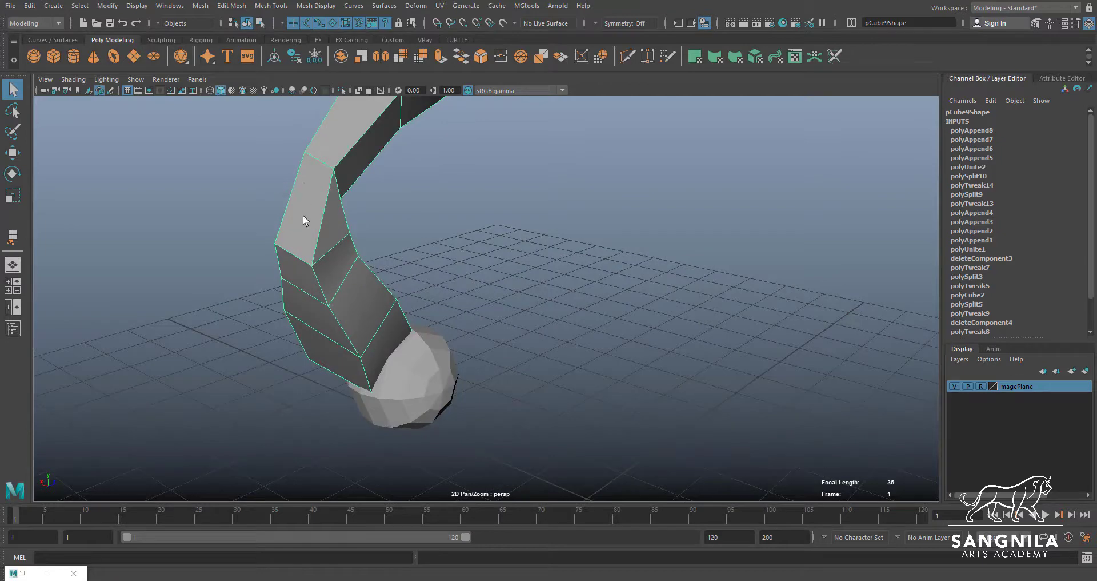
pyautogui.keyDown('alt'); pyautogui.moveTo(303, 216); pyautogui.dragTo(279, 221); pyautogui.keyUp('alt')
pyautogui.keyDown('alt'); pyautogui.moveTo(279, 220); pyautogui.dragTo(429, 242, button='right'); pyautogui.keyUp('alt')
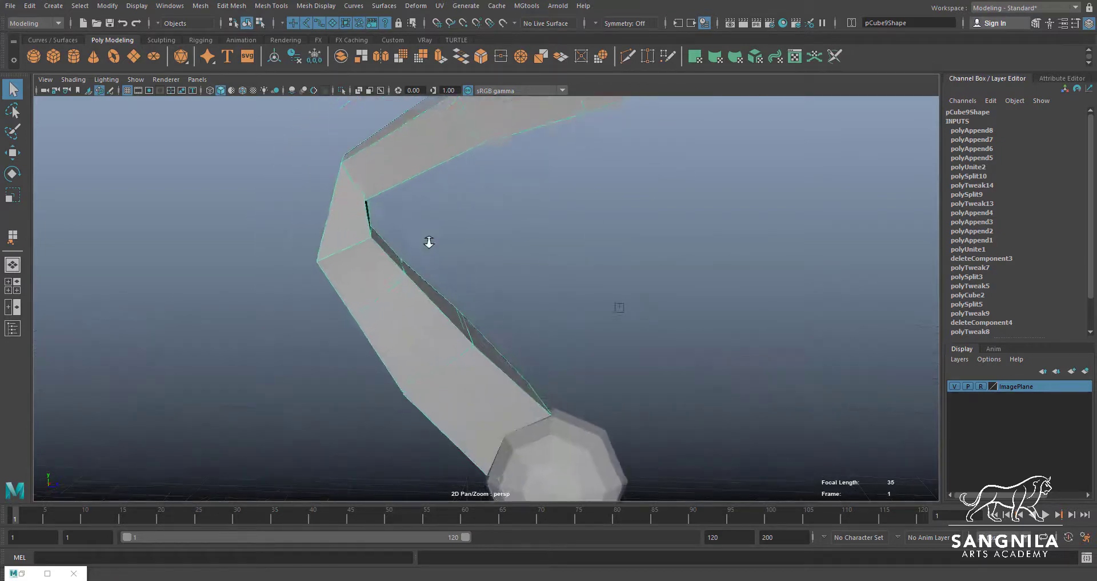
pyautogui.keyDown('alt'); pyautogui.moveTo(429, 241); pyautogui.dragTo(469, 263, button='middle'); pyautogui.keyUp('alt')
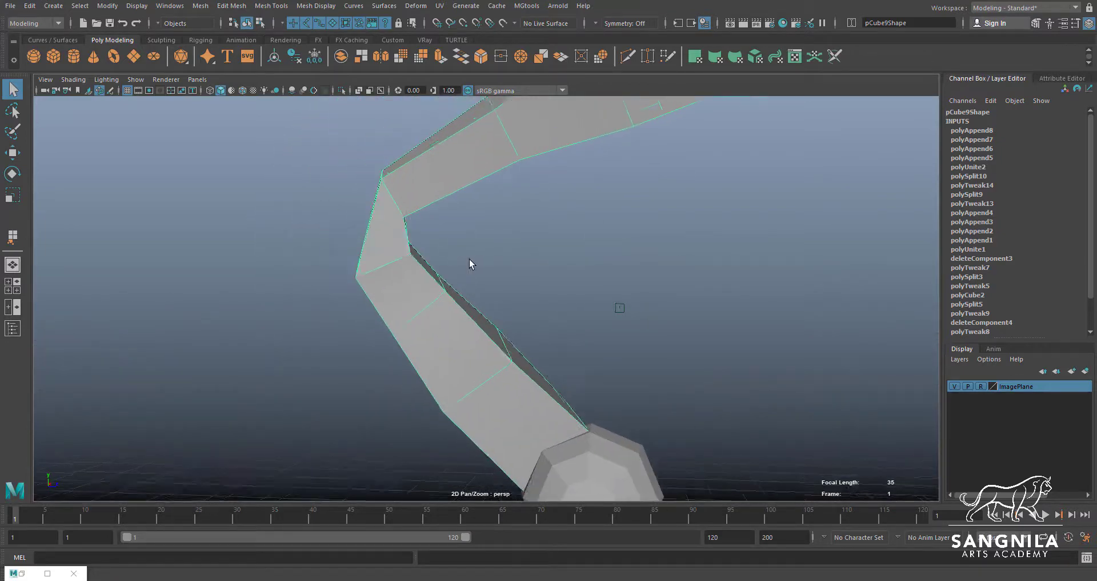
pyautogui.click(628, 54)
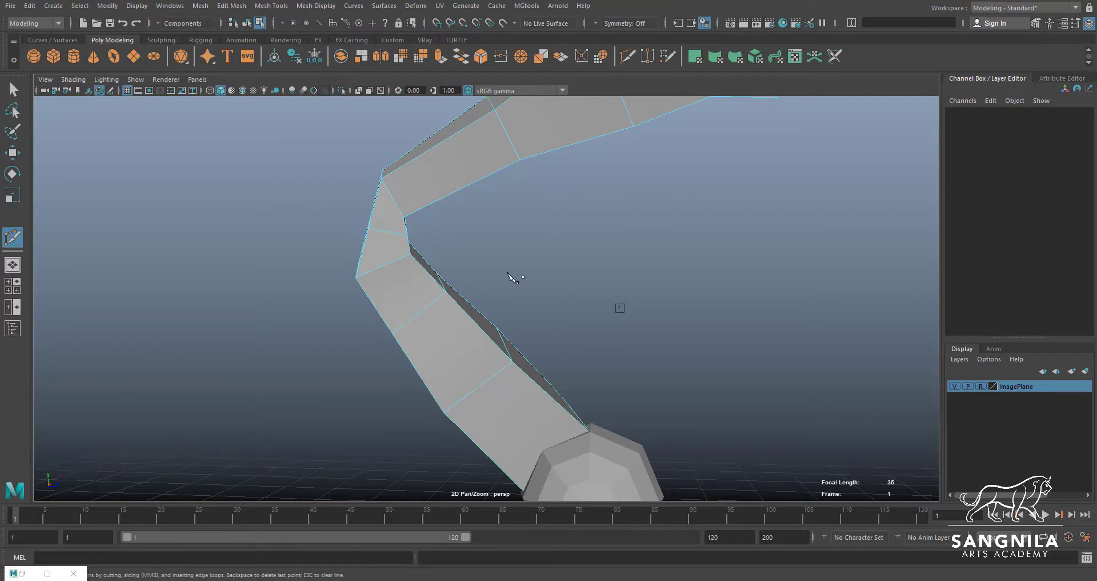
pyautogui.press('space')
pyautogui.press('space')
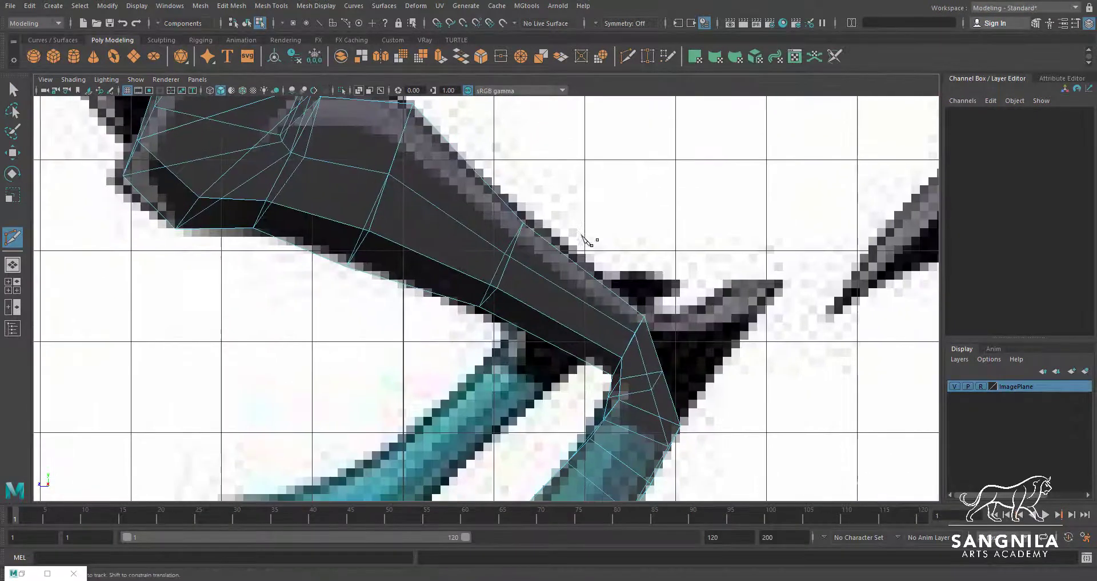
# Move the back and inner edges of the new loop at the lower leg joint to follow the side reference outline
pyautogui.scroll(1, 670, 383)
pyautogui.keyDown('alt'); pyautogui.moveTo(683, 379); pyautogui.dragTo(601, 342, button='middle'); pyautogui.keyUp('alt')
pyautogui.press('w')
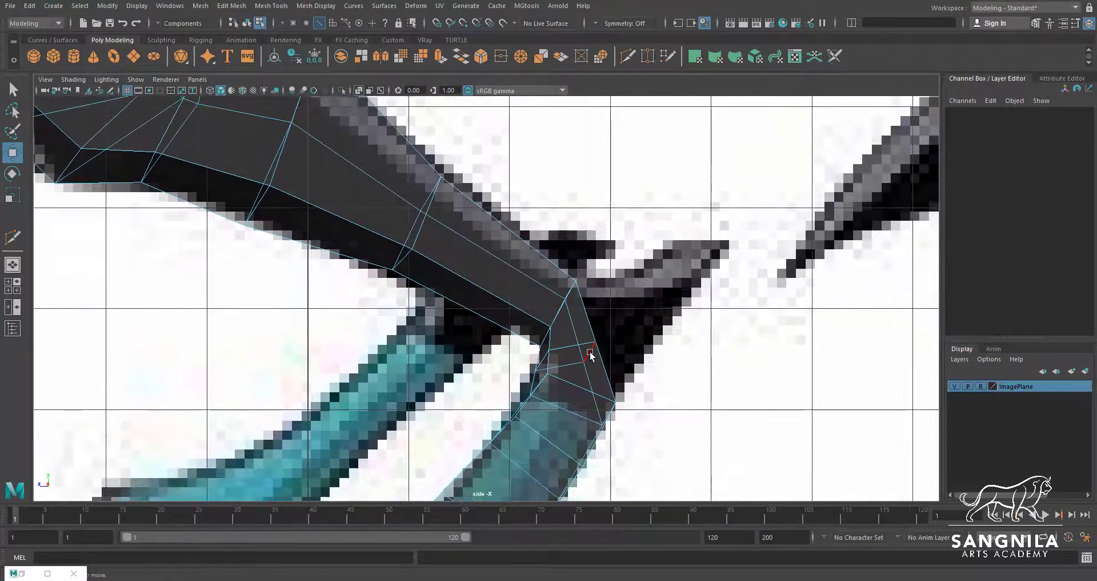
pyautogui.click(590, 354)
pyautogui.moveTo(591, 354); pyautogui.dragTo(634, 378)
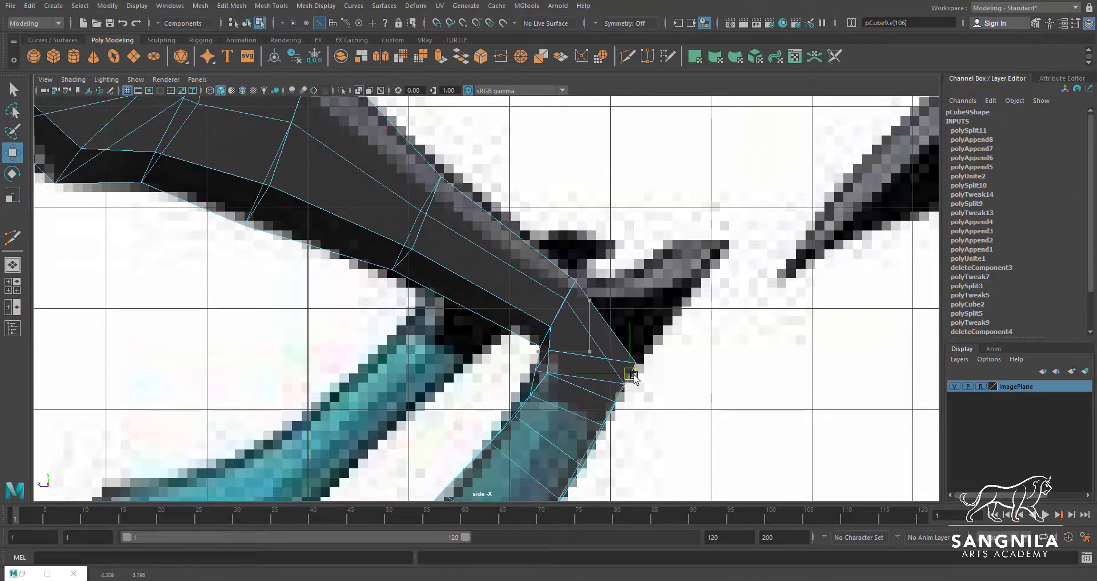
pyautogui.click(543, 361)
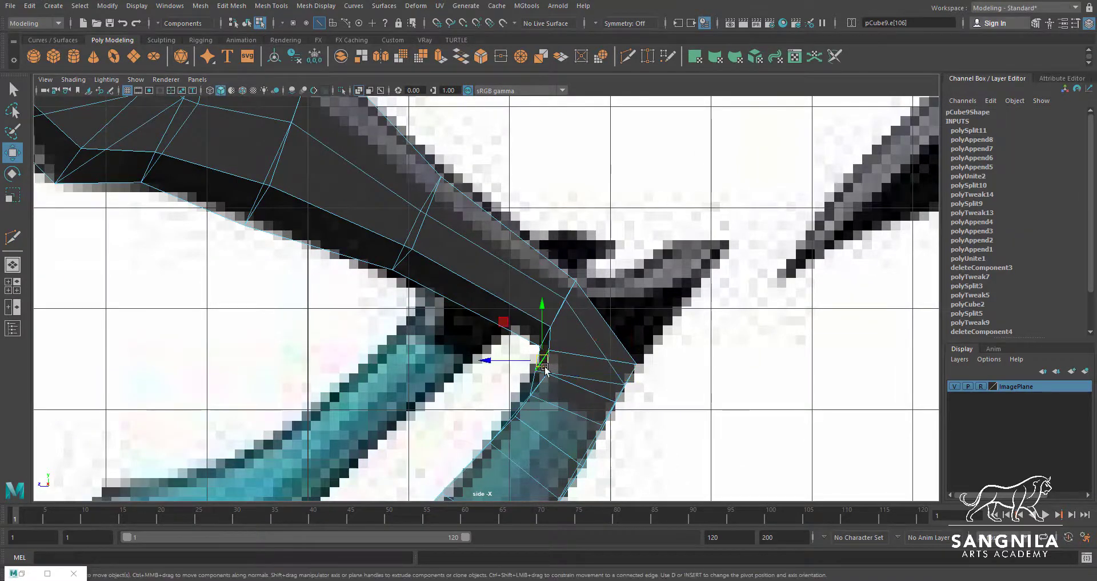
# Align the inner and back edges of the lower leg joint with the front reference image
pyautogui.press('space')
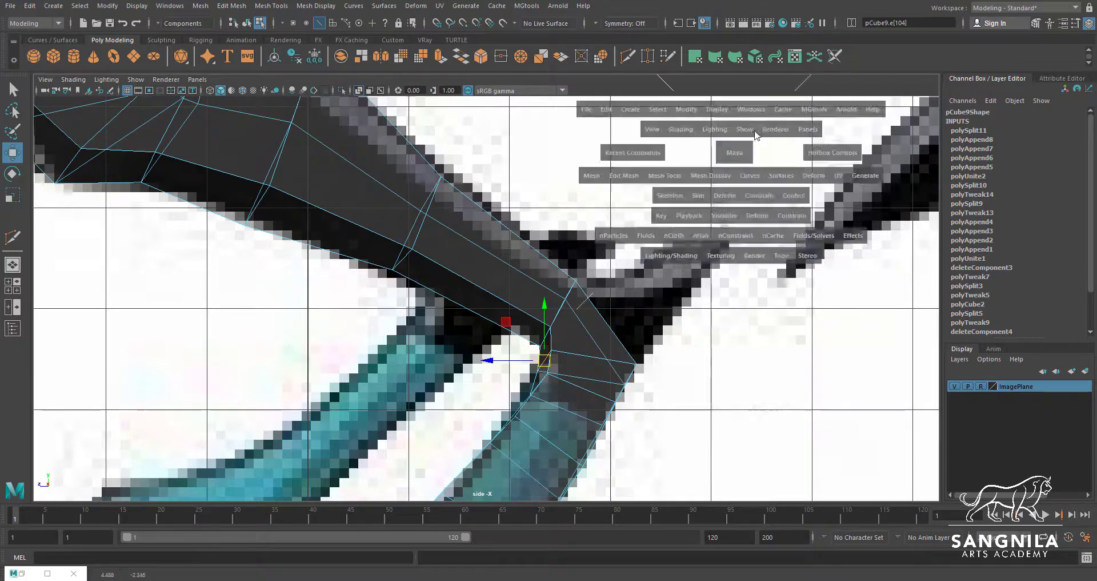
pyautogui.keyDown('alt'); pyautogui.moveTo(753, 244); pyautogui.dragTo(726, 184, button='middle'); pyautogui.keyUp('alt')
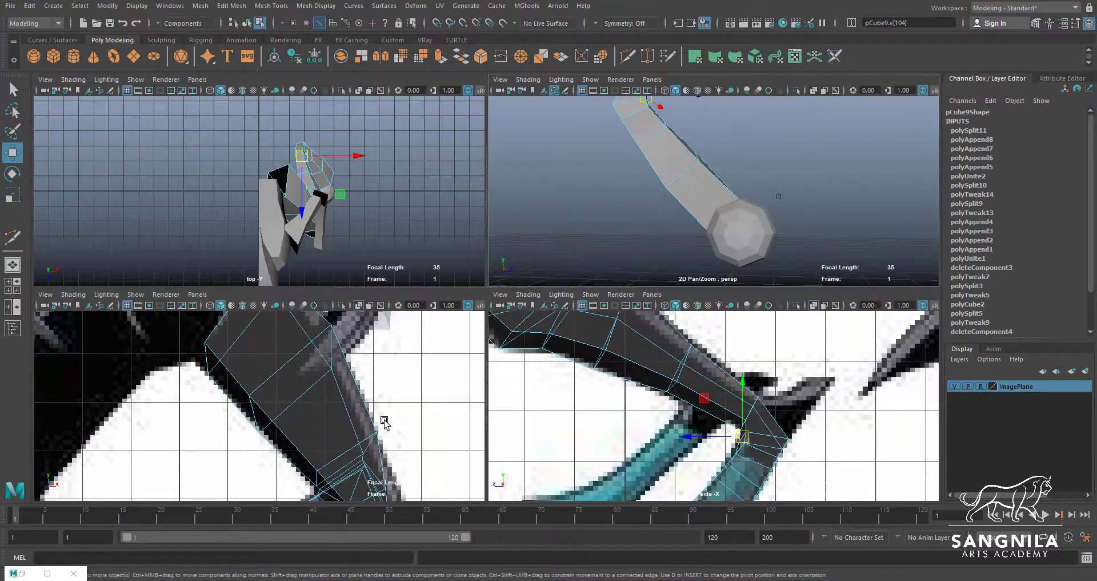
pyautogui.keyDown('alt'); pyautogui.moveTo(363, 449); pyautogui.dragTo(364, 251, button='middle'); pyautogui.keyUp('alt')
pyautogui.scroll(2, 388, 416)
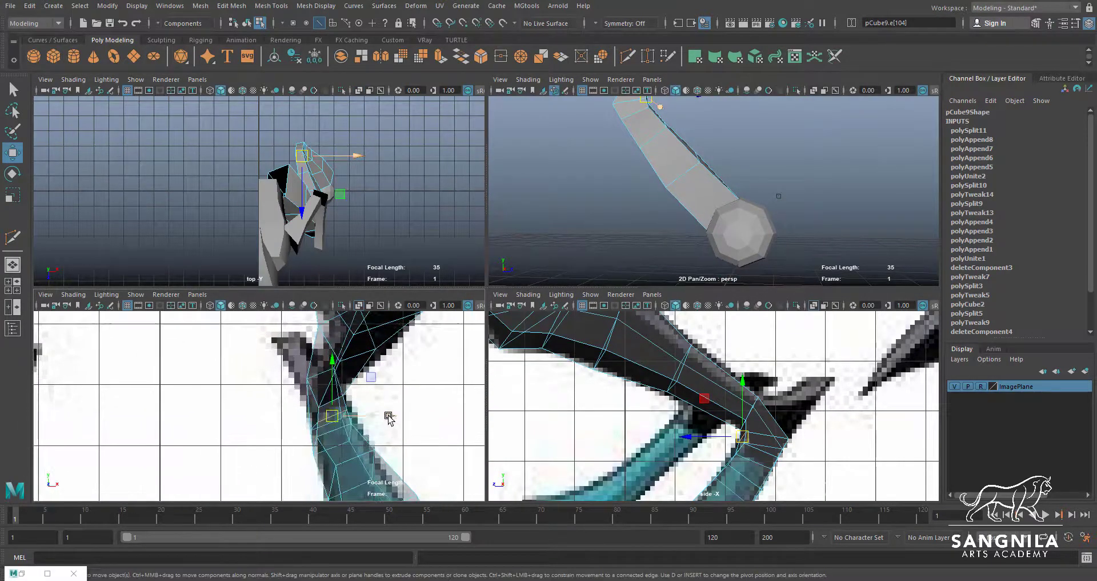
pyautogui.moveTo(374, 417); pyautogui.dragTo(366, 424)
pyautogui.press('q')
pyautogui.click(324, 425)
pyautogui.press('w')
# Extrude the back face of the lower leg joint and pull it up and backward toward the reference spike's tip
pyautogui.press('space')
pyautogui.keyDown('alt'); pyautogui.moveTo(666, 177); pyautogui.dragTo(592, 257); pyautogui.keyUp('alt')
pyautogui.scroll(2, 642, 258)
pyautogui.press('q')
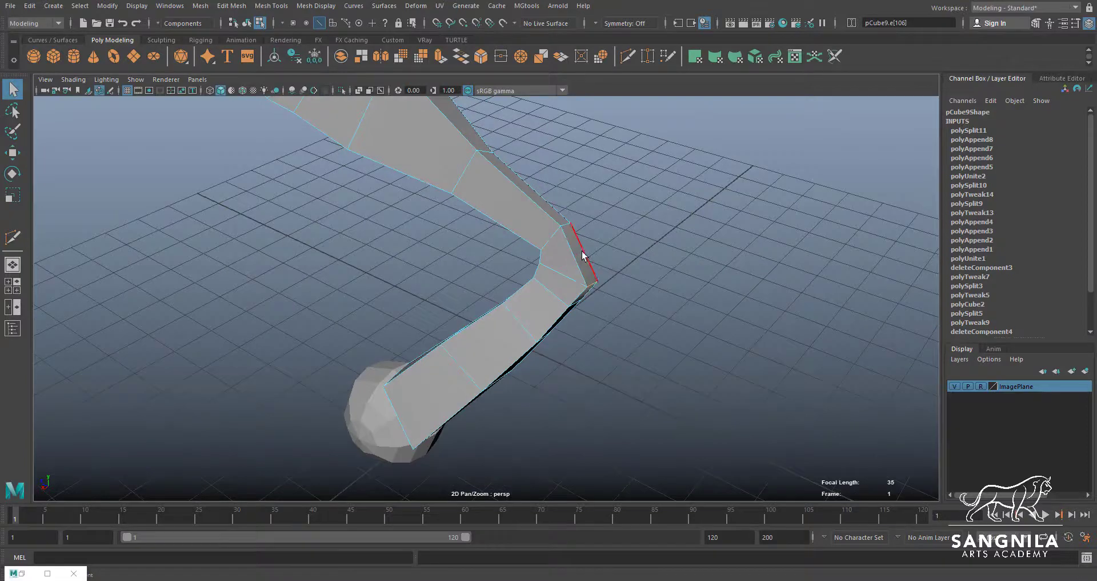
pyautogui.moveTo(583, 255); pyautogui.dragTo(584, 266, button='right')
pyautogui.keyDown('alt'); pyautogui.moveTo(592, 263); pyautogui.dragTo(626, 288); pyautogui.keyUp('alt')
pyautogui.press('space')
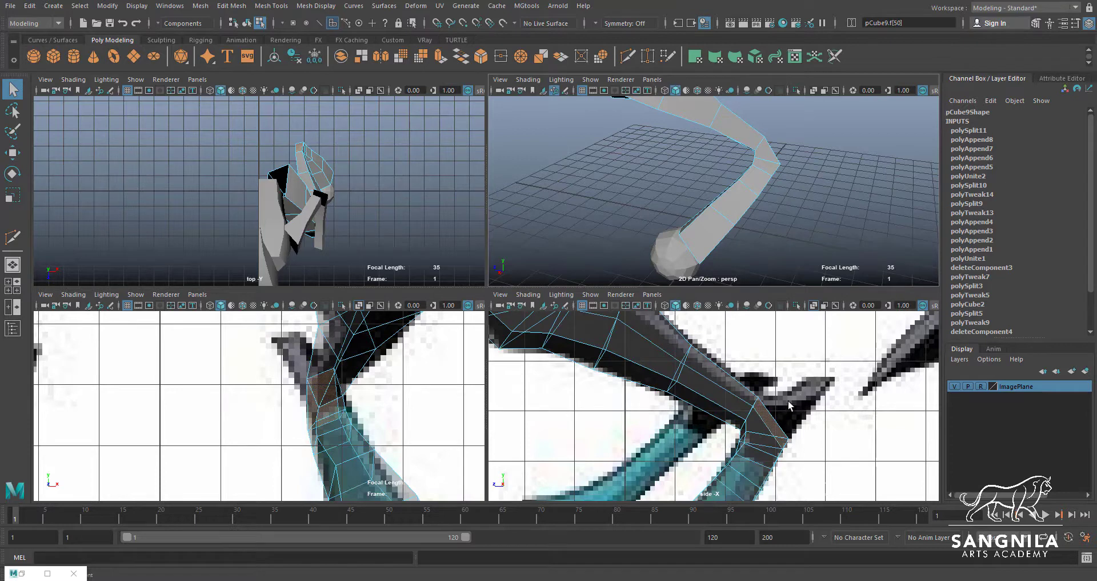
pyautogui.hotkey('ctrl', 'e')
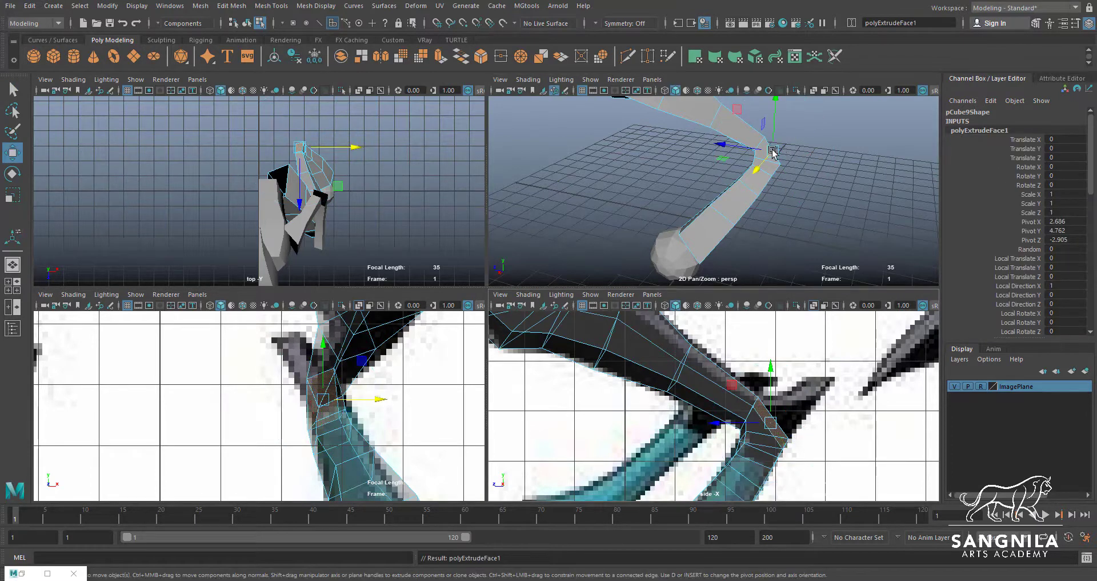
pyautogui.moveTo(773, 151); pyautogui.dragTo(816, 111)
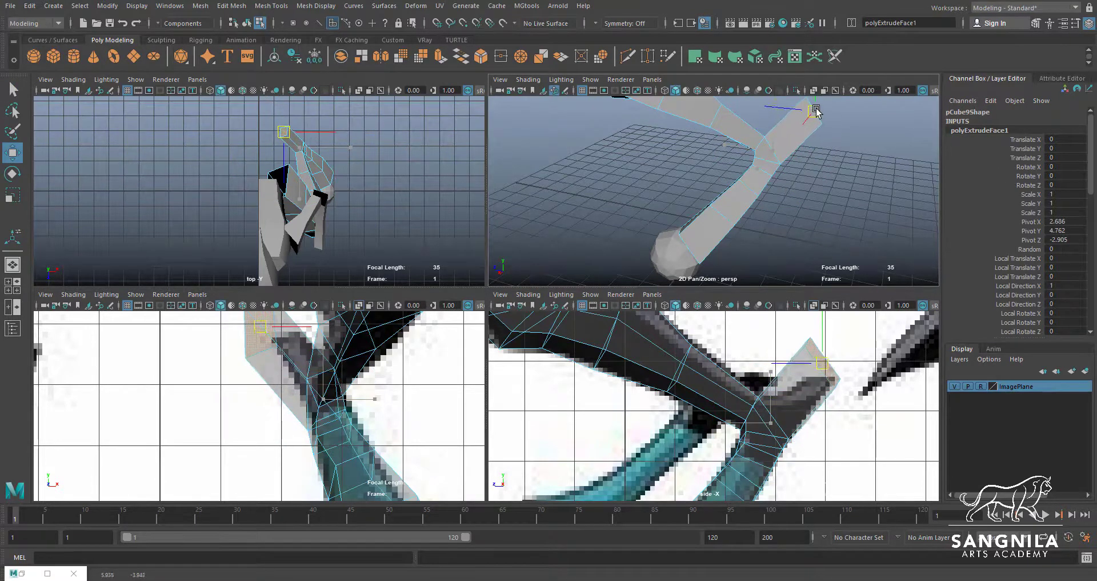
# Move the upper vertices of the extruded leg spike onto the spike tip in the side reference
pyautogui.keyDown('alt'); pyautogui.moveTo(769, 366); pyautogui.dragTo(694, 391, button='middle'); pyautogui.keyUp('alt')
pyautogui.press('q')
pyautogui.moveTo(729, 392); pyautogui.dragTo(694, 392, button='right')
pyautogui.moveTo(750, 341); pyautogui.dragTo(715, 391)
pyautogui.press('w')
pyautogui.moveTo(733, 368); pyautogui.dragTo(750, 402)
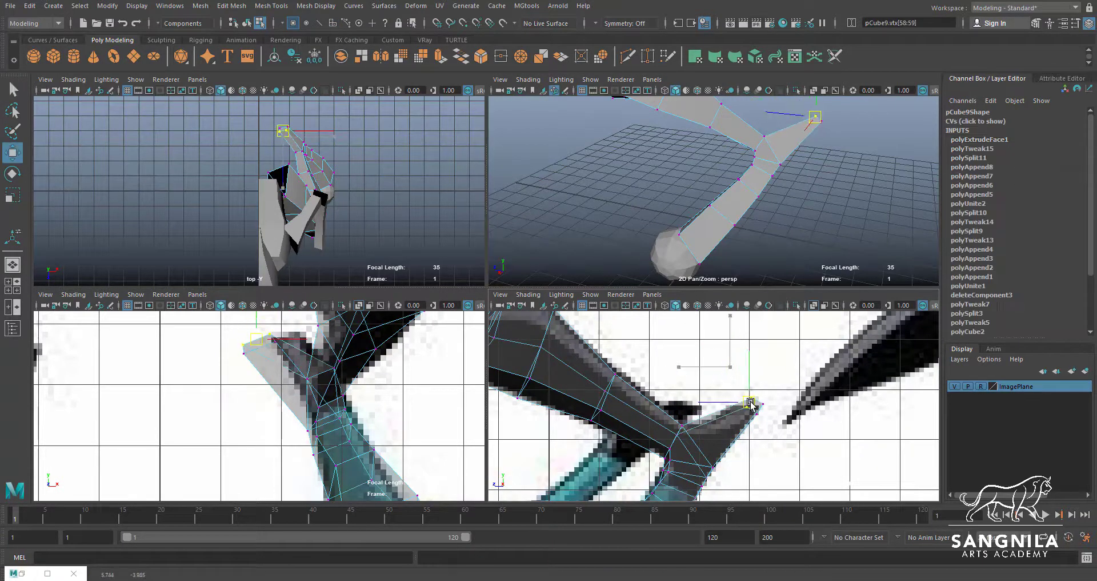
# Adjust the individual tip vertices of the leg spike in the side view to form a narrow end
pyautogui.press('q')
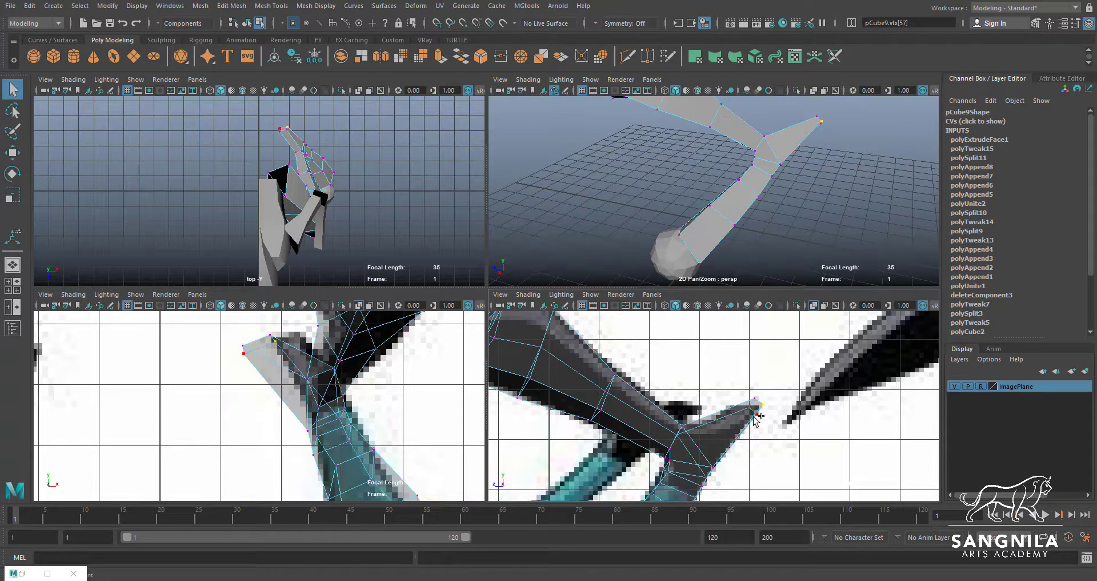
pyautogui.keyDown('shift'); pyautogui.click(756, 413); pyautogui.keyUp('shift')
pyautogui.press('w')
pyautogui.press('q')
pyautogui.scroll(2, 770, 415)
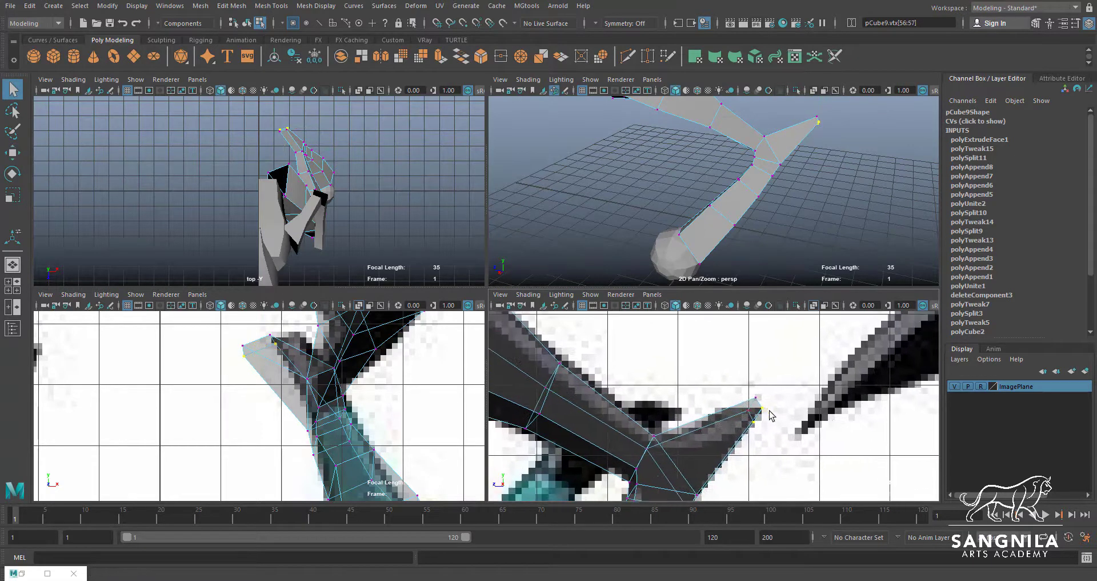
pyautogui.press('w')
pyautogui.click(757, 407)
pyautogui.press('q')
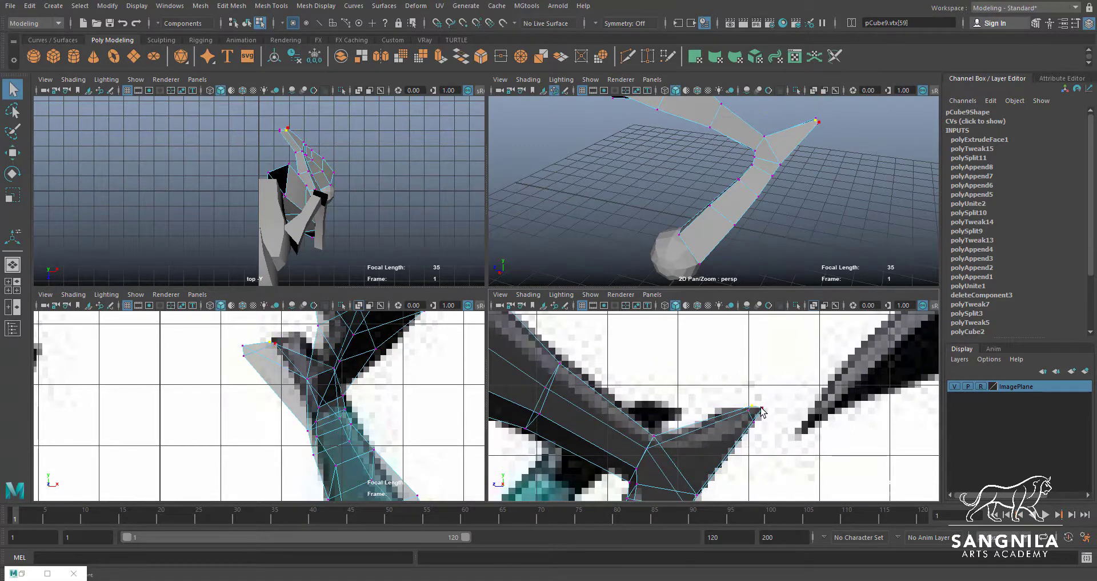
pyautogui.press('w')
pyautogui.click(756, 417)
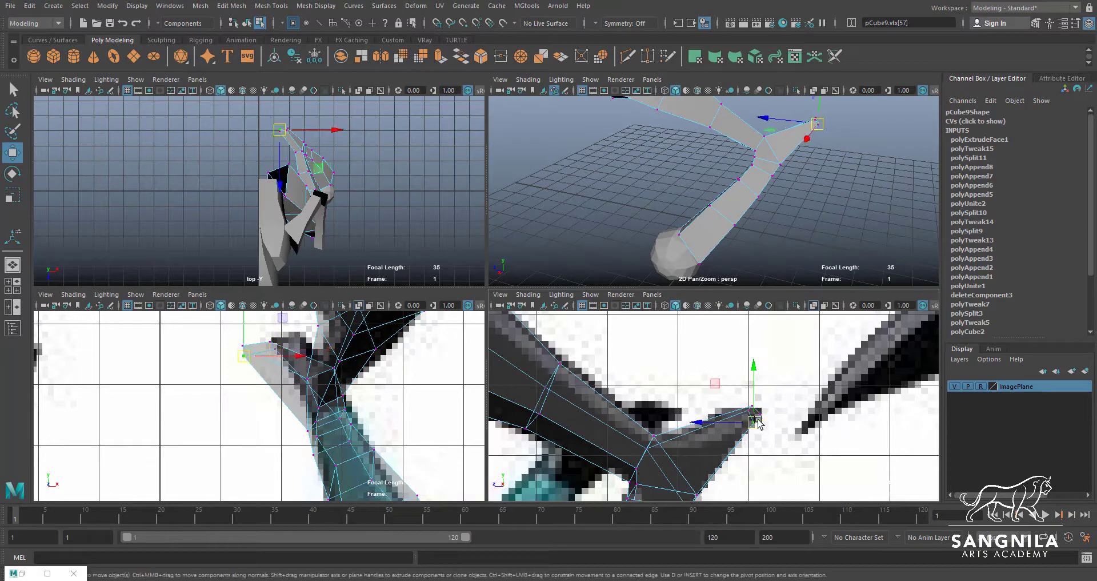
pyautogui.scroll(1, 302, 363)
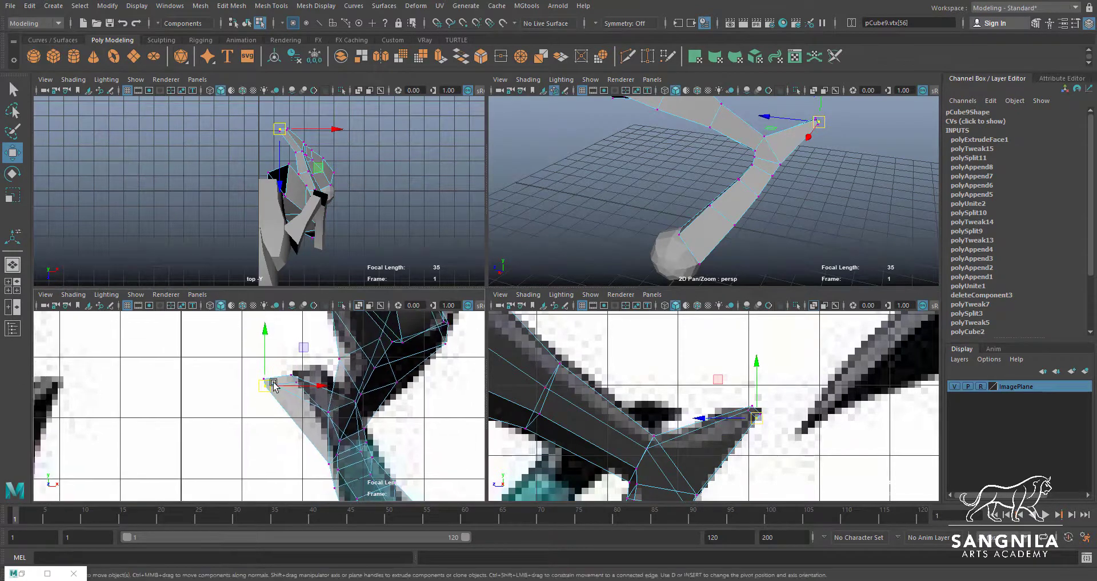
# Move the leg spike's tip vertices in the front view to match the spike's width and position in the reference
pyautogui.click(334, 373)
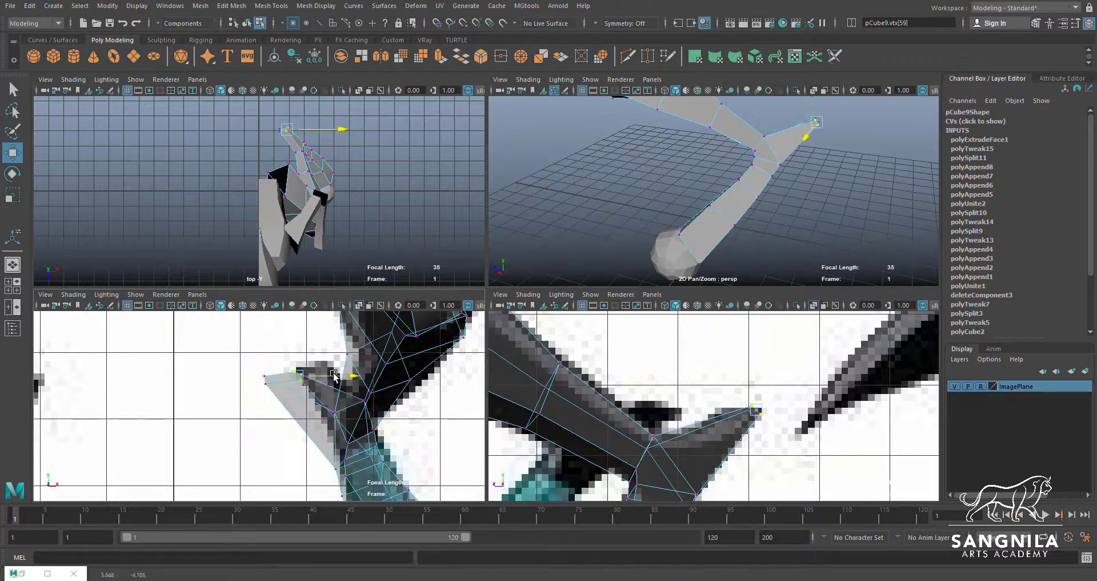
pyautogui.moveTo(366, 366); pyautogui.dragTo(301, 376)
pyautogui.click(330, 375)
pyautogui.click(334, 370)
pyautogui.keyDown('shift'); pyautogui.click(338, 377); pyautogui.keyUp('shift')
pyautogui.moveTo(304, 374); pyautogui.dragTo(329, 372)
pyautogui.press('q')
pyautogui.click(332, 374)
pyautogui.press('w')
pyautogui.press('q')
pyautogui.click(324, 368)
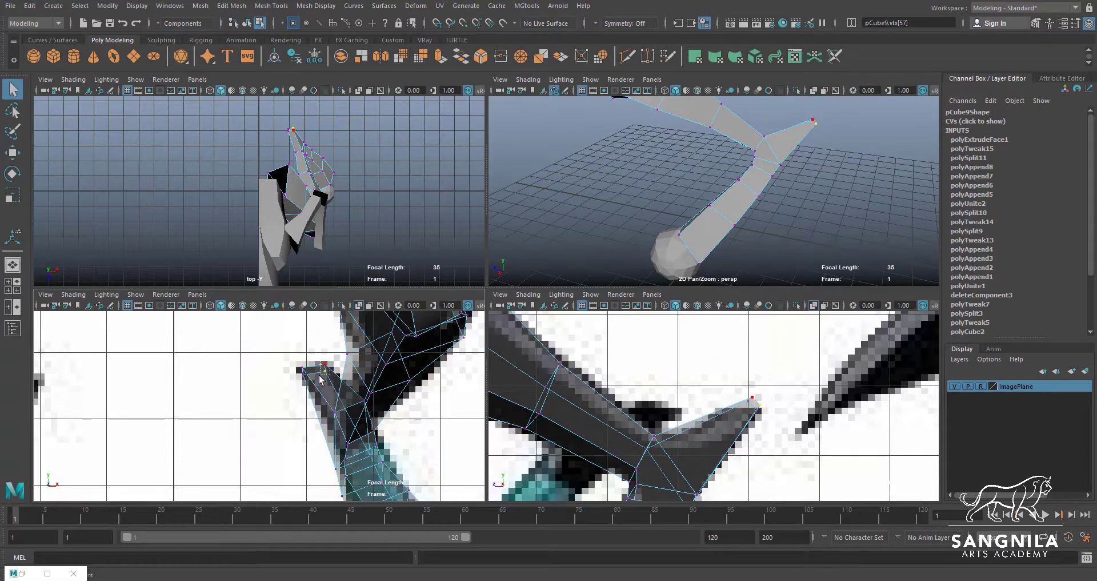
pyautogui.press('w')
# Reposition the side vertices just below the lower leg bend to smooth the joint's contour
pyautogui.press('space')
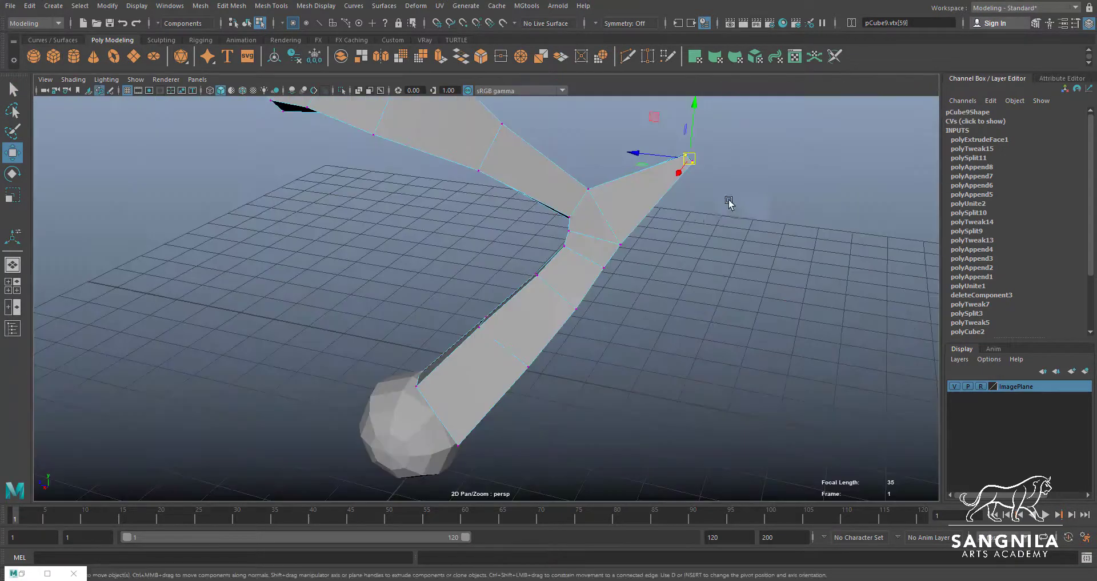
pyautogui.keyDown('alt'); pyautogui.moveTo(728, 200); pyautogui.dragTo(464, 300); pyautogui.keyUp('alt')
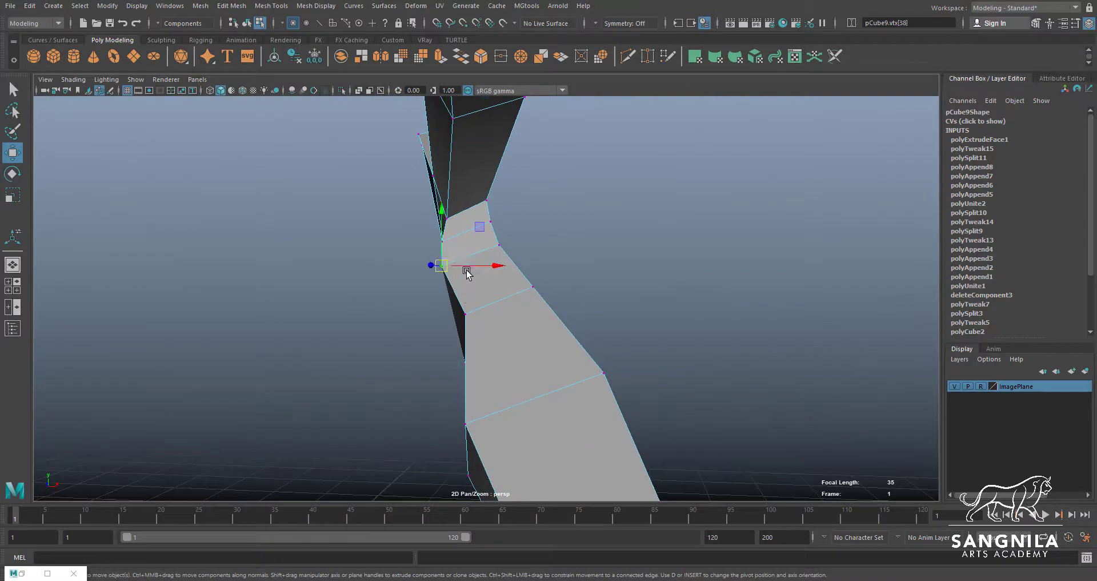
pyautogui.moveTo(441, 265); pyautogui.dragTo(451, 266)
pyautogui.press('q')
pyautogui.press('w')
pyautogui.click(453, 238)
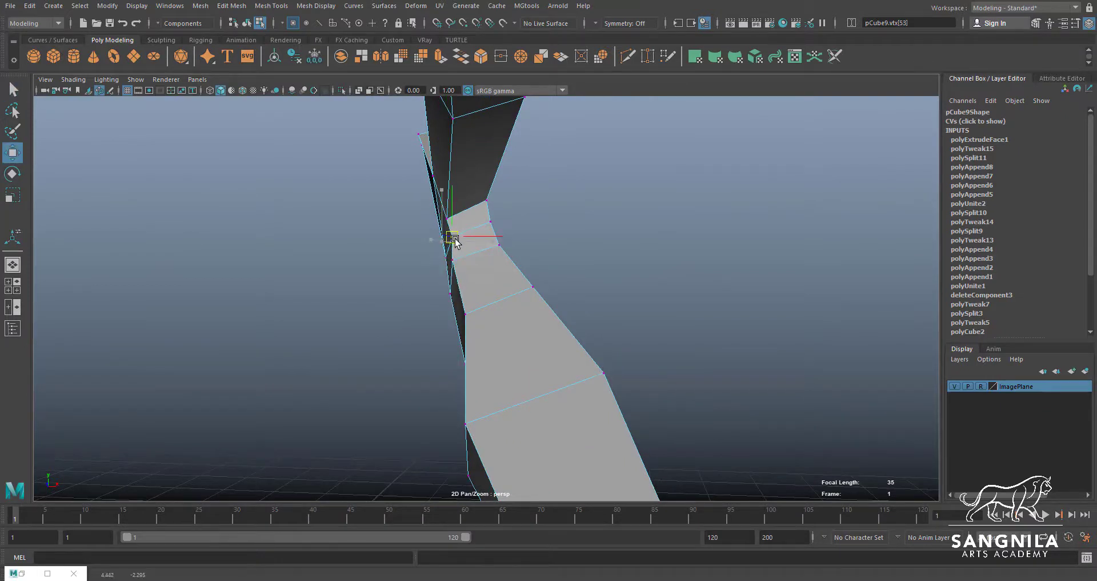
pyautogui.press('q')
# Return the leg to object mode and combine the upper arm and forearm pieces into one mesh
pyautogui.keyDown('alt'); pyautogui.moveTo(492, 240); pyautogui.dragTo(591, 194); pyautogui.keyUp('alt')
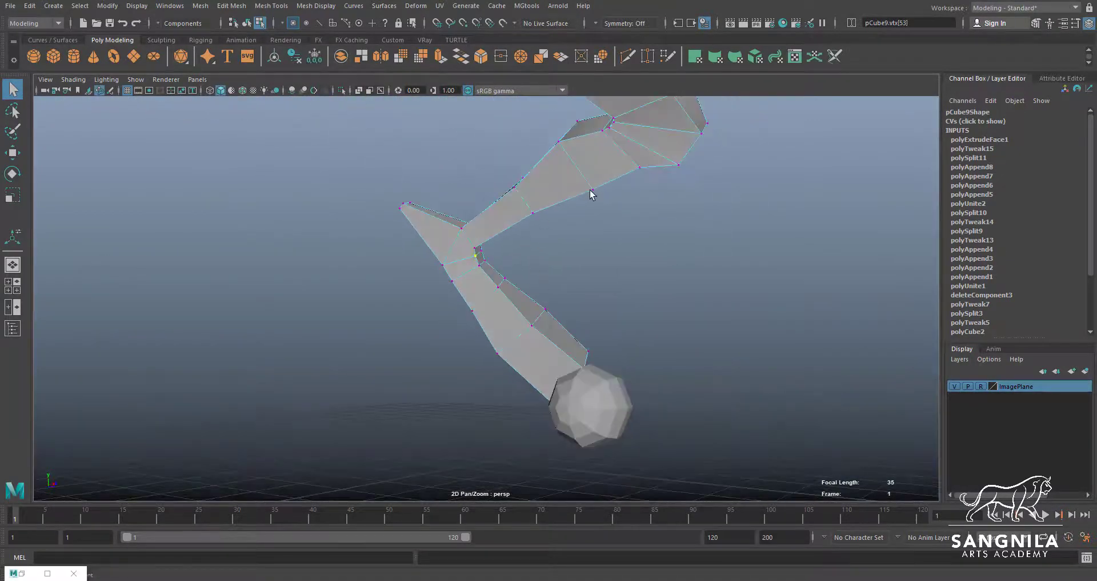
pyautogui.scroll(3, 576, 236)
pyautogui.press('F8')
pyautogui.scroll(-3, 569, 266)
pyautogui.keyDown('alt'); pyautogui.moveTo(568, 265); pyautogui.dragTo(484, 267); pyautogui.keyUp('alt')
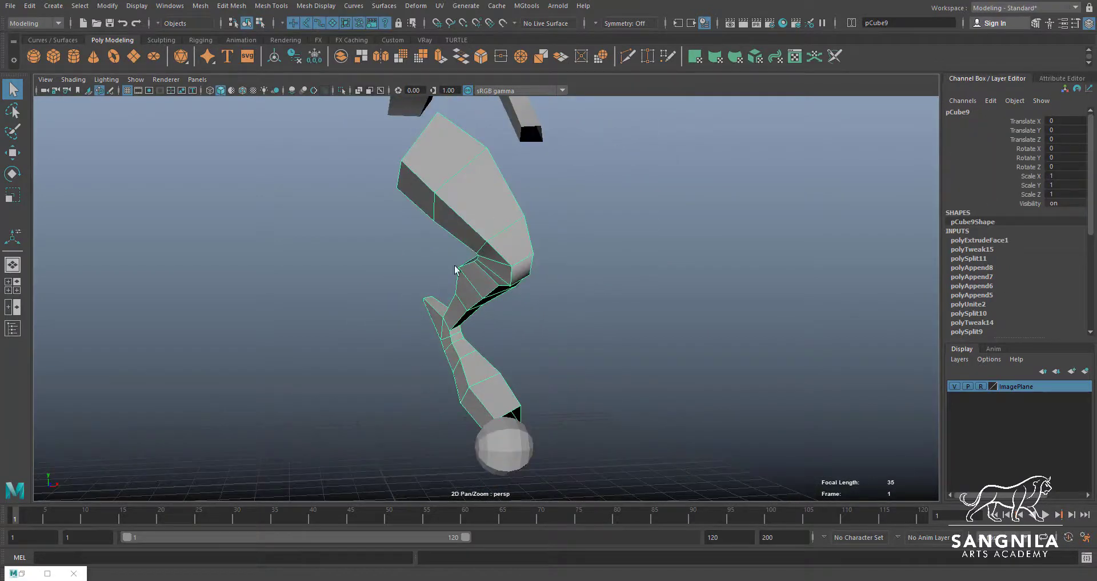
pyautogui.keyDown('alt'); pyautogui.moveTo(495, 407); pyautogui.dragTo(547, 308); pyautogui.keyUp('alt')
pyautogui.click(547, 309)
pyautogui.click(576, 344)
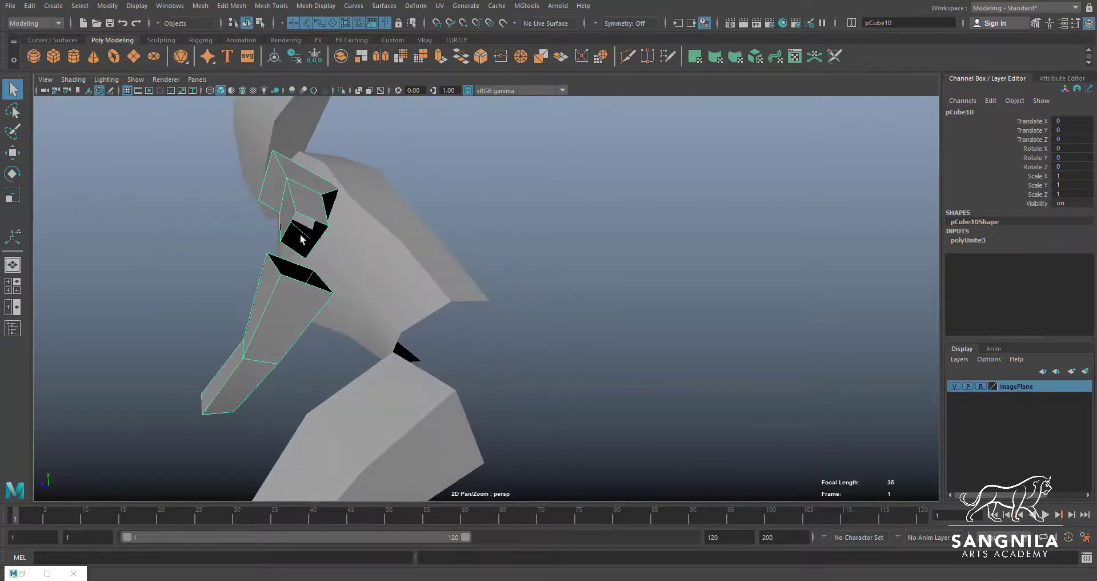
# Append polygons between the facing open borders of the upper arm and forearm on the first two sides of the elbow gap
pyautogui.keyDown('alt'); pyautogui.moveTo(307, 279); pyautogui.dragTo(366, 292); pyautogui.keyUp('alt')
pyautogui.click(272, 7)
pyautogui.click(302, 48)
pyautogui.scroll(4, 363, 305)
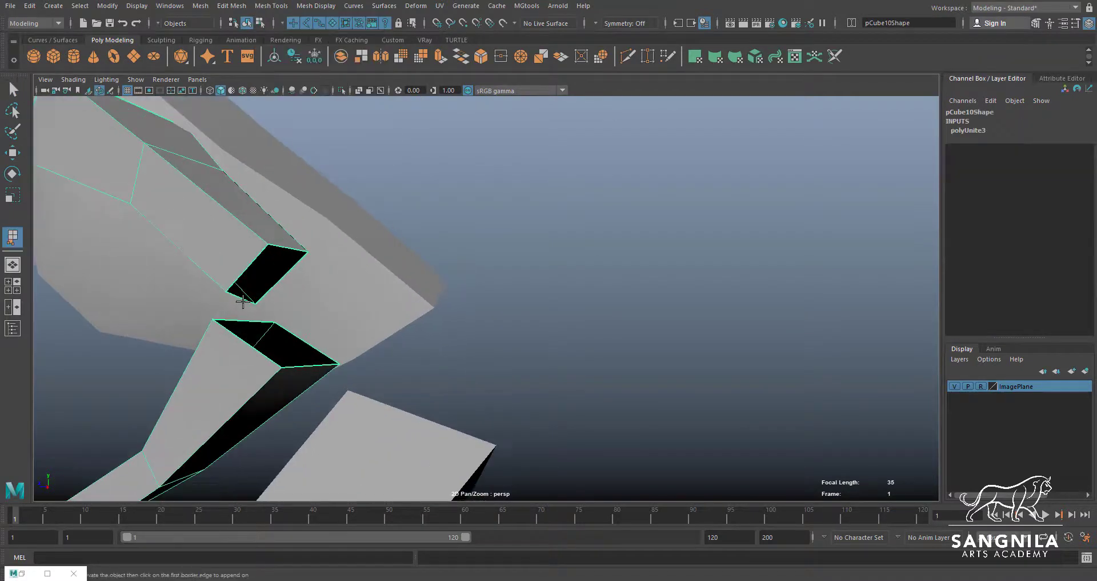
pyautogui.click(241, 298)
pyautogui.click(247, 321)
pyautogui.press('y')
pyautogui.click(246, 270)
pyautogui.click(246, 342)
pyautogui.press('y')
# Append polygons across the two remaining open sides to close the elbow gap
pyautogui.click(285, 274)
pyautogui.press('y')
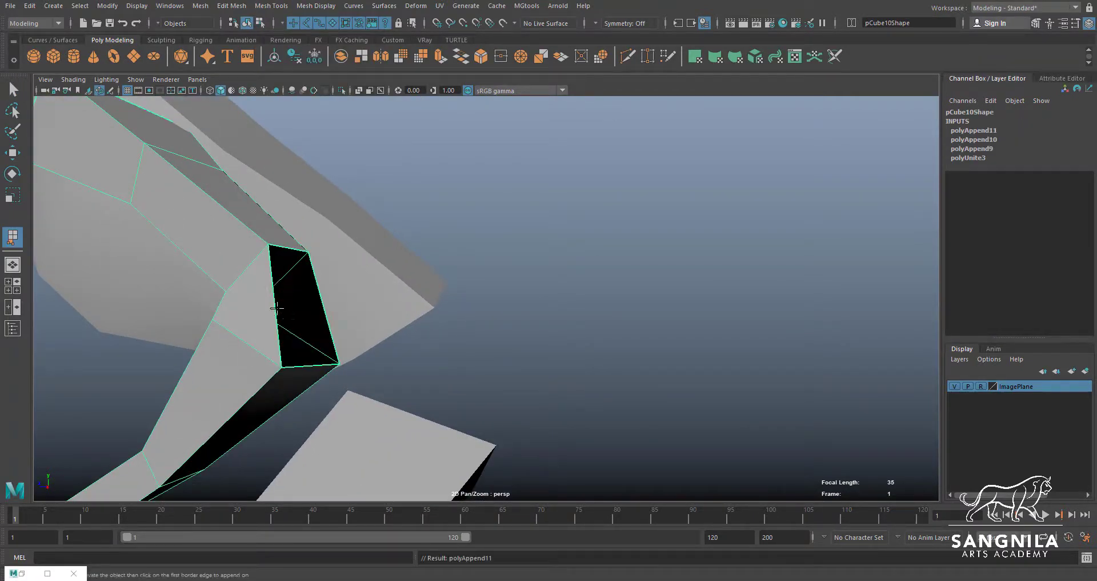
pyautogui.click(276, 307)
pyautogui.click(320, 305)
pyautogui.press('q')
pyautogui.keyDown('alt'); pyautogui.moveTo(320, 305); pyautogui.dragTo(568, 240); pyautogui.keyUp('alt')
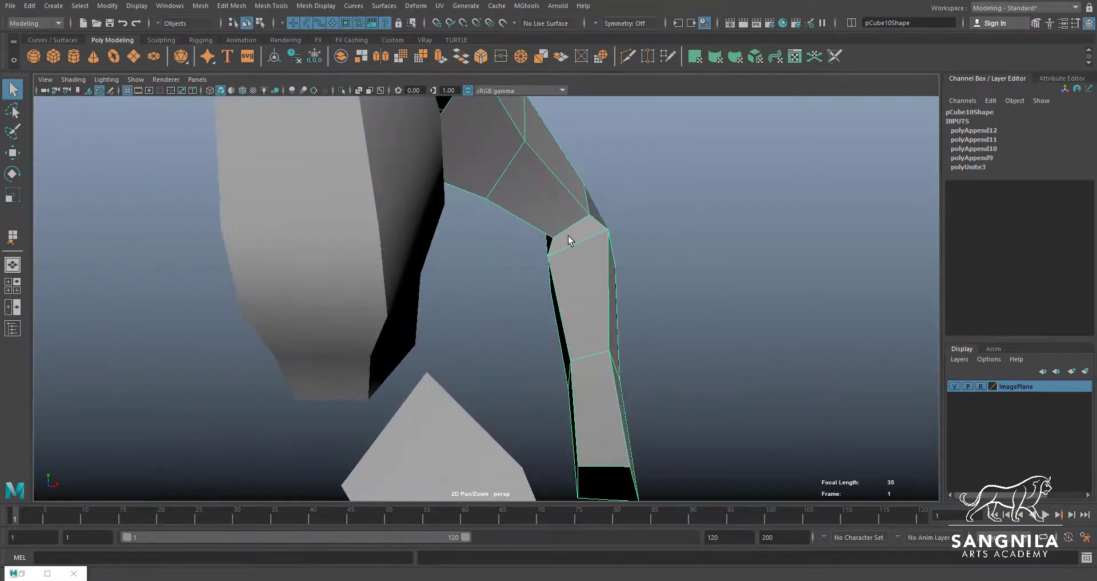
# Move the vertex at the inner corner of the elbow to even out the bridged section
pyautogui.moveTo(568, 240); pyautogui.dragTo(542, 239, button='right')
pyautogui.press('w')
pyautogui.click(551, 236)
pyautogui.keyDown('alt'); pyautogui.moveTo(552, 236); pyautogui.dragTo(477, 280); pyautogui.keyUp('alt')
# Insert an edge loop with Multi-Cut around the middle of the bridged elbow section
pyautogui.click(628, 56)
pyautogui.click(473, 284)
pyautogui.click(512, 267)
pyautogui.rightClick(512, 268)
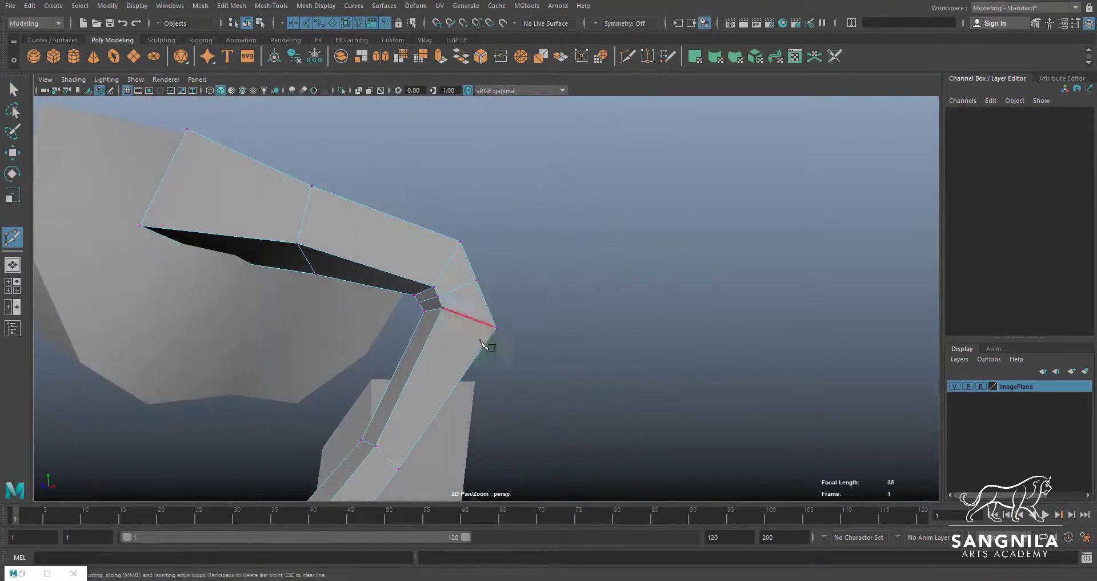
# Move the outer vertices of the new elbow loop to the back of the elbow in the side reference
pyautogui.press('space')
pyautogui.scroll(-8, 747, 375)
pyautogui.scroll(5, 608, 353)
pyautogui.keyDown('alt'); pyautogui.moveTo(571, 366); pyautogui.dragTo(649, 380, button='middle'); pyautogui.keyUp('alt')
pyautogui.press('w')
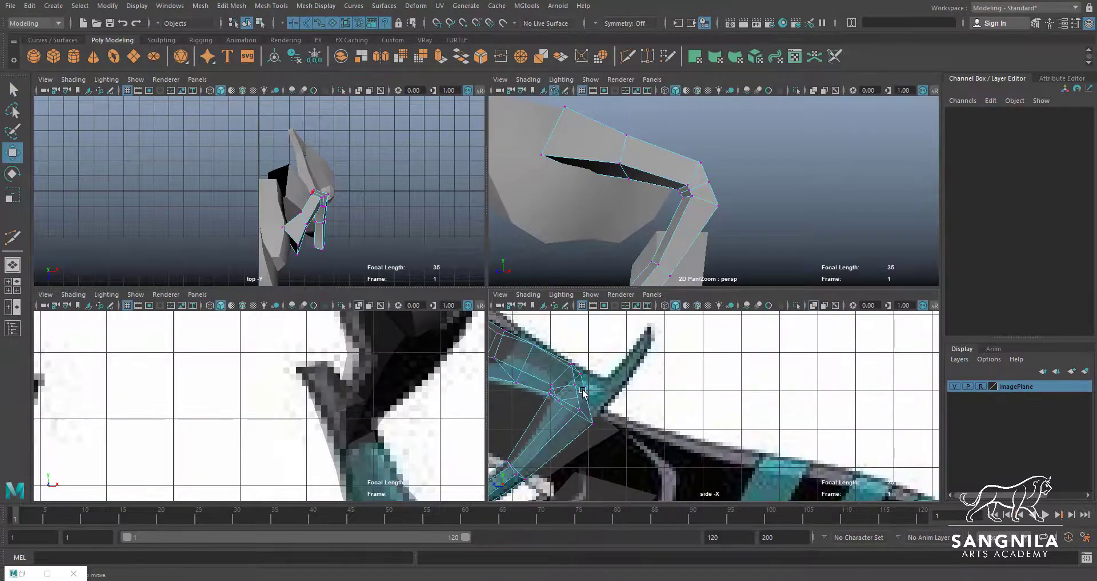
pyautogui.moveTo(570, 378); pyautogui.dragTo(602, 402)
pyautogui.keyDown('alt'); pyautogui.moveTo(752, 184); pyautogui.dragTo(837, 179); pyautogui.keyUp('alt')
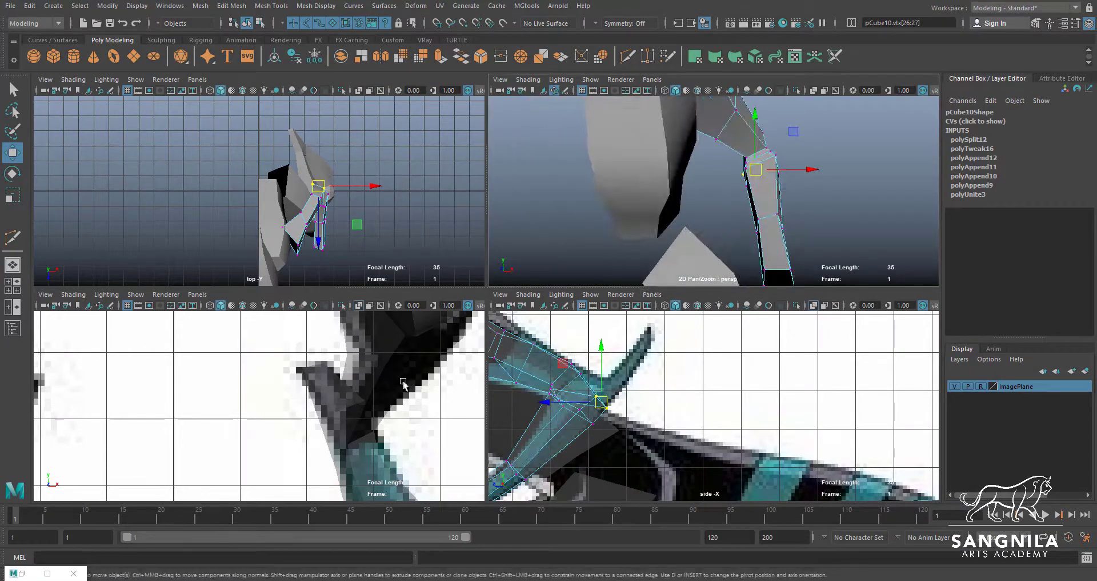
# Align the outer elbow loop vertices with the arm's width in the front reference
pyautogui.scroll(-4, 404, 382)
pyautogui.keyDown('alt'); pyautogui.moveTo(404, 382); pyautogui.dragTo(352, 497, button='middle'); pyautogui.keyUp('alt')
pyautogui.keyDown('alt'); pyautogui.moveTo(495, 460); pyautogui.dragTo(486, 485, button='middle'); pyautogui.keyUp('alt')
pyautogui.moveTo(370, 393); pyautogui.dragTo(320, 392)
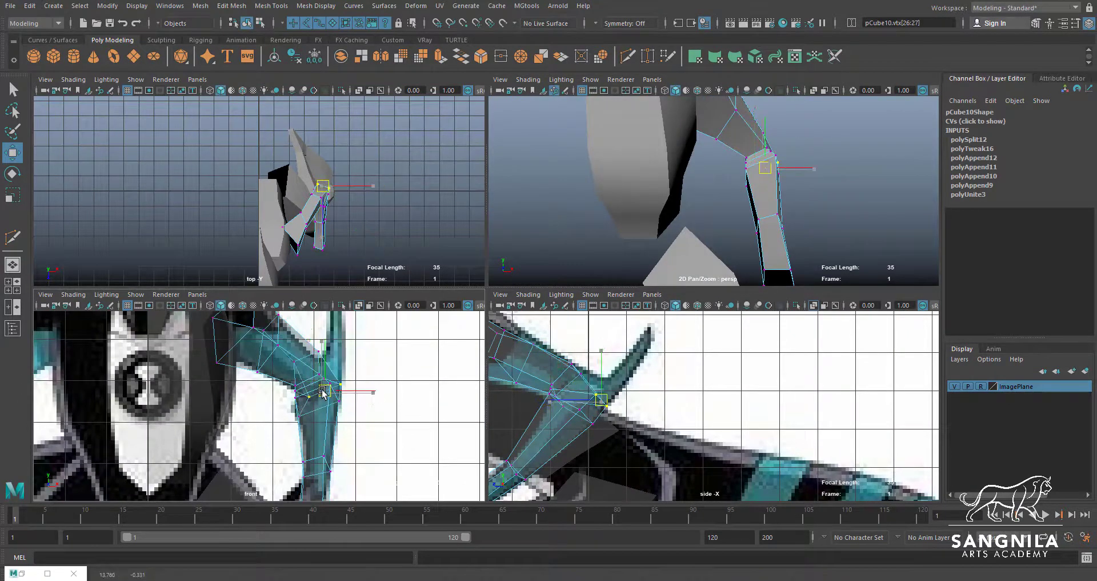
pyautogui.press('q')
pyautogui.click(306, 396)
pyautogui.press('w')
pyautogui.press('q')
pyautogui.click(339, 385)
pyautogui.press('w')
pyautogui.keyDown('alt'); pyautogui.moveTo(798, 188); pyautogui.dragTo(578, 215); pyautogui.keyUp('alt')
# Extrude the face at the back of the elbow and pull it outward to start the elbow spike
pyautogui.press('space')
pyautogui.press('q')
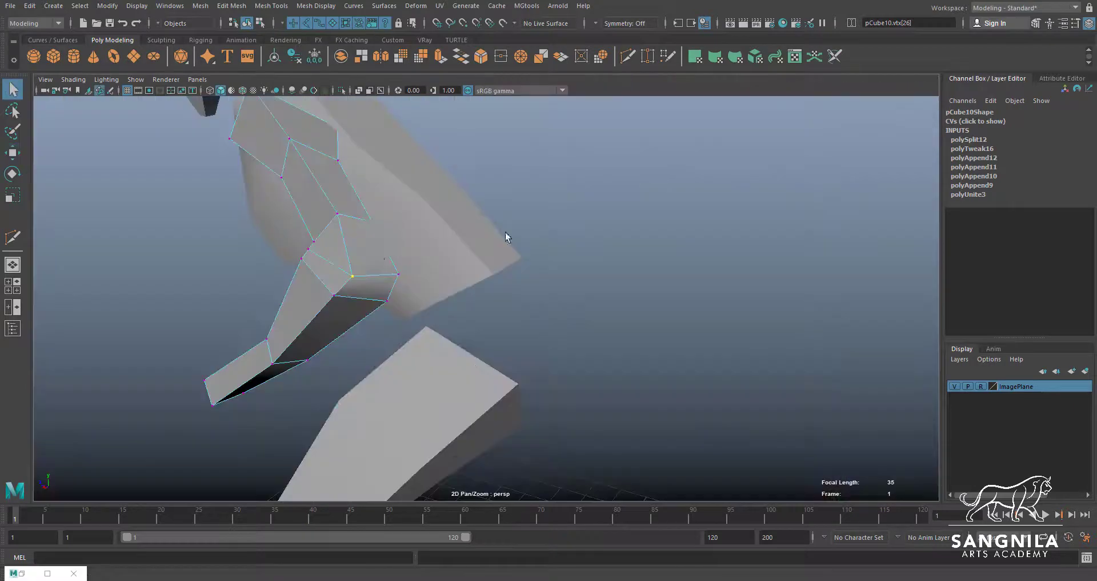
pyautogui.moveTo(380, 234); pyautogui.dragTo(379, 261, button='right')
pyautogui.click(382, 254)
pyautogui.hotkey('ctrl', 'e')
pyautogui.press('w')
pyautogui.keyDown('alt'); pyautogui.moveTo(402, 263); pyautogui.dragTo(498, 255); pyautogui.keyUp('alt')
# Scale down the extruded elbow face and move it to the spike tip shown in the reference views
pyautogui.press('r')
pyautogui.press('space')
pyautogui.press('space')
pyautogui.keyDown('alt'); pyautogui.moveTo(543, 131); pyautogui.dragTo(400, 274, button='middle'); pyautogui.keyUp('alt')
pyautogui.press('w')
pyautogui.moveTo(426, 244); pyautogui.dragTo(487, 222)
pyautogui.press('r')
pyautogui.press('w')
# Move the vertices around the upper side of the elbow and spike base to fit the front reference
pyautogui.moveTo(431, 359); pyautogui.dragTo(399, 357, button='right')
pyautogui.click(415, 350)
pyautogui.moveTo(417, 351); pyautogui.dragTo(431, 361)
pyautogui.click(464, 330)
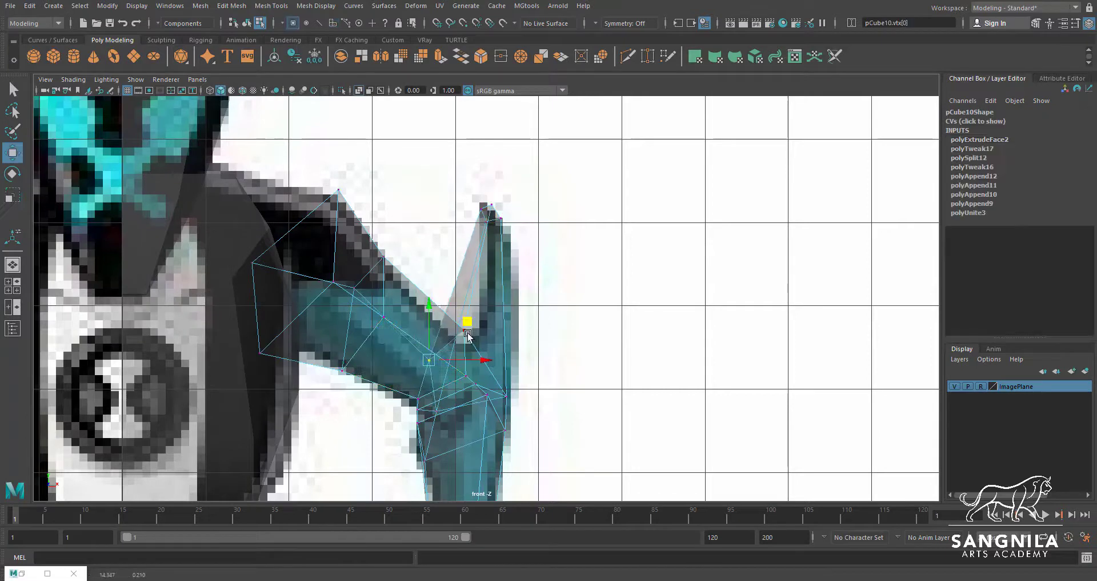
pyautogui.moveTo(465, 331); pyautogui.dragTo(489, 354)
pyautogui.press('q')
pyautogui.press('w')
pyautogui.moveTo(438, 412); pyautogui.dragTo(443, 407)
pyautogui.hotkey('ctrl', 'z')
# Select the elbow spike's four tip vertices and fit them to the spike tip in the front reference
pyautogui.moveTo(473, 193); pyautogui.dragTo(487, 210)
pyautogui.press('e')
pyautogui.press('r')
pyautogui.press('w')
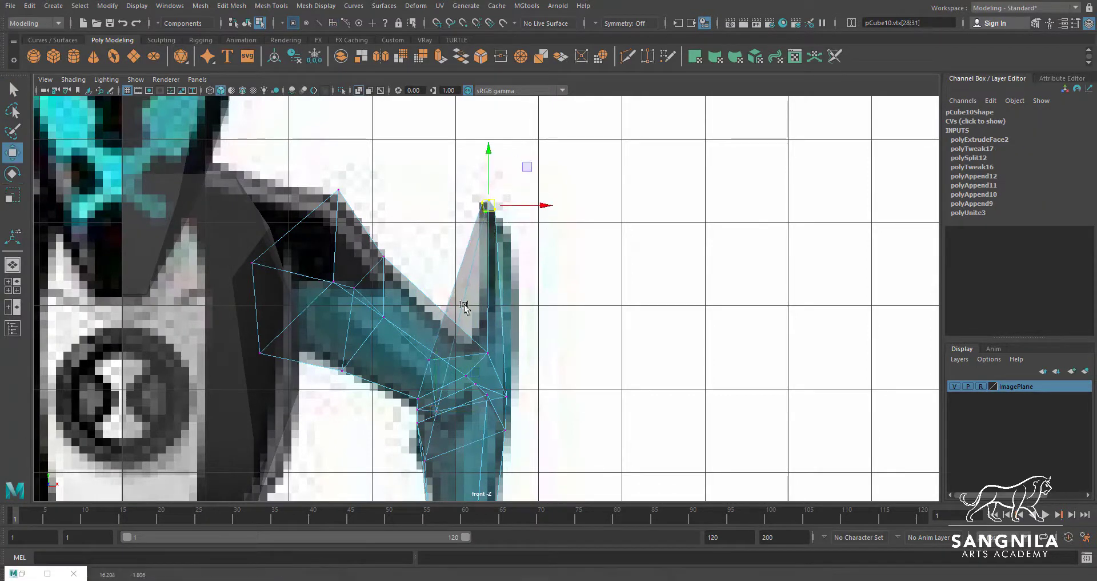
# Insert an edge loop around the base of the elbow spike with Multi-Cut
pyautogui.click(627, 57)
pyautogui.press('space')
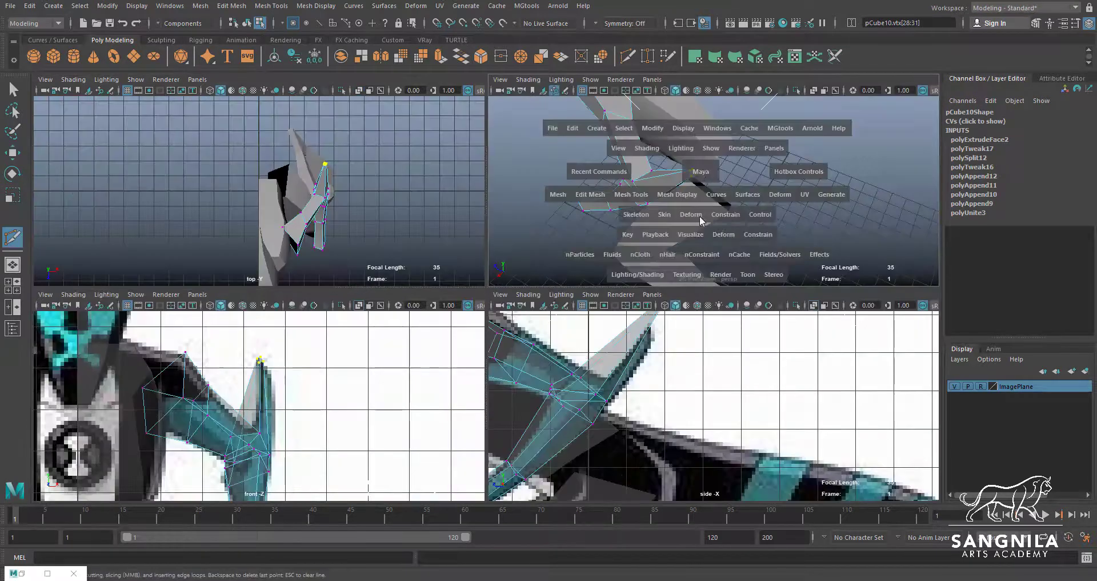
pyautogui.keyDown('alt'); pyautogui.moveTo(680, 233); pyautogui.dragTo(737, 169); pyautogui.keyUp('alt')
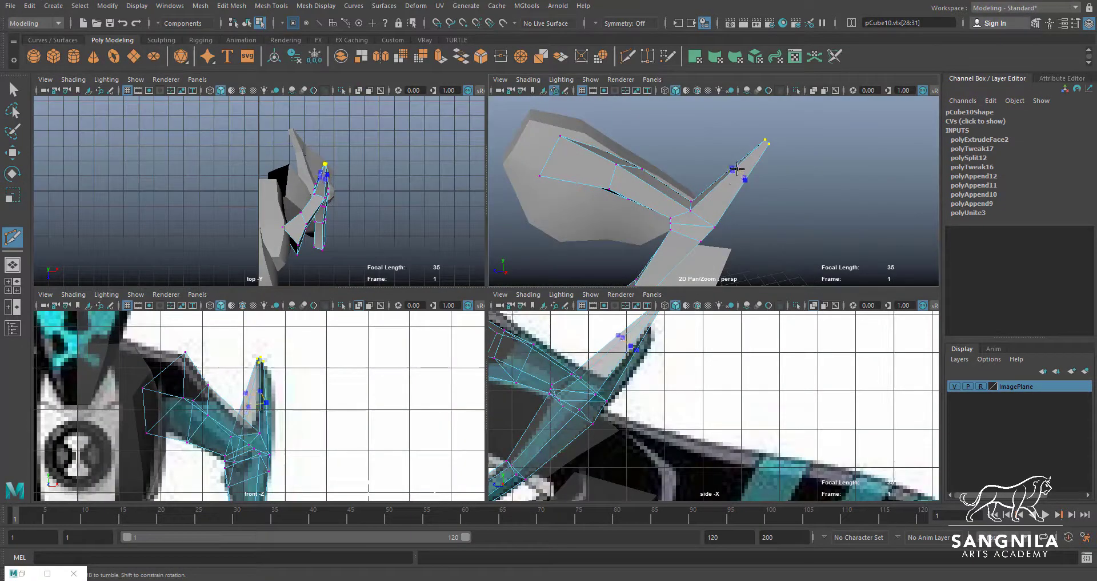
pyautogui.keyDown('ctrl'); pyautogui.click(699, 198); pyautogui.keyUp('ctrl')
pyautogui.keyDown('alt'); pyautogui.moveTo(700, 201); pyautogui.dragTo(753, 201); pyautogui.keyUp('alt')
# Scale the new edge at the spike base narrower and move it to fit the front reference
pyautogui.press('w')
pyautogui.click(749, 199)
pyautogui.scroll(4, 268, 426)
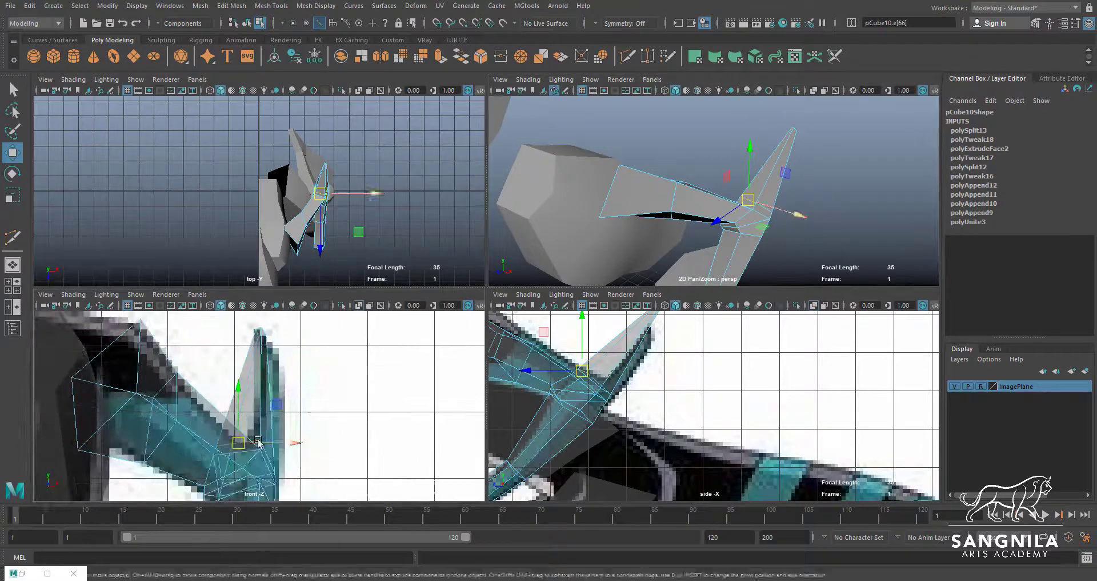
pyautogui.press('e')
pyautogui.press('r')
pyautogui.moveTo(294, 443); pyautogui.dragTo(269, 444)
pyautogui.press('w')
pyautogui.moveTo(240, 442); pyautogui.dragTo(256, 441)
# Move the vertex at the elbow just below the spike base upward to refine the spike's root
pyautogui.keyDown('alt'); pyautogui.moveTo(744, 224); pyautogui.dragTo(769, 210); pyautogui.keyUp('alt')
pyautogui.press('q')
pyautogui.moveTo(773, 210); pyautogui.dragTo(757, 211, button='right')
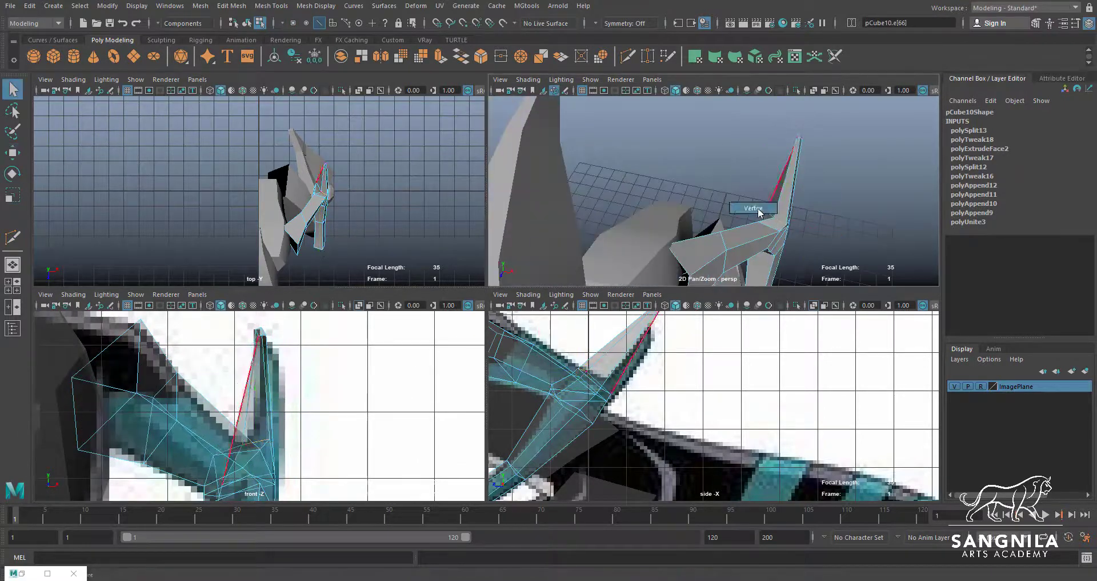
pyautogui.click(776, 219)
pyautogui.press('w')
pyautogui.moveTo(821, 224); pyautogui.dragTo(621, 251)
pyautogui.moveTo(633, 144); pyautogui.dragTo(632, 138)
pyautogui.keyDown('alt'); pyautogui.moveTo(712, 172); pyautogui.dragTo(767, 201); pyautogui.keyUp('alt')
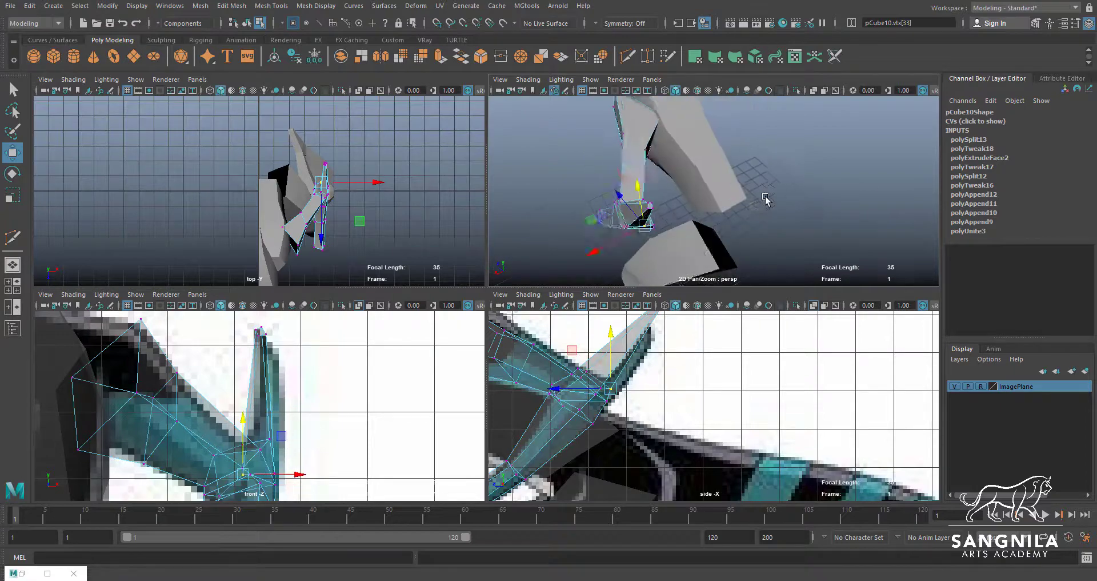
# Insert two more edge loops along the length of the elbow spike
pyautogui.press('space')
pyautogui.click(333, 299)
pyautogui.keyDown('alt'); pyautogui.moveTo(333, 307); pyautogui.dragTo(388, 332); pyautogui.keyUp('alt')
pyautogui.click(349, 301)
pyautogui.click(314, 354)
pyautogui.moveTo(328, 359)
pyautogui.keyDown('alt'); pyautogui.mouseDown()
pyautogui.moveTo(301, 333)
pyautogui.moveTo(308, 327)
pyautogui.moveTo(426, 275)
pyautogui.moveTo(488, 311)
pyautogui.mouseUp(); pyautogui.keyUp('alt')
pyautogui.press('y')
pyautogui.click(575, 286)
# Shift the two new edge loops outward to curve the spike along the front reference, and return to object mode
pyautogui.press('w')
pyautogui.keyDown('alt'); pyautogui.moveTo(574, 286); pyautogui.dragTo(630, 253); pyautogui.keyUp('alt')
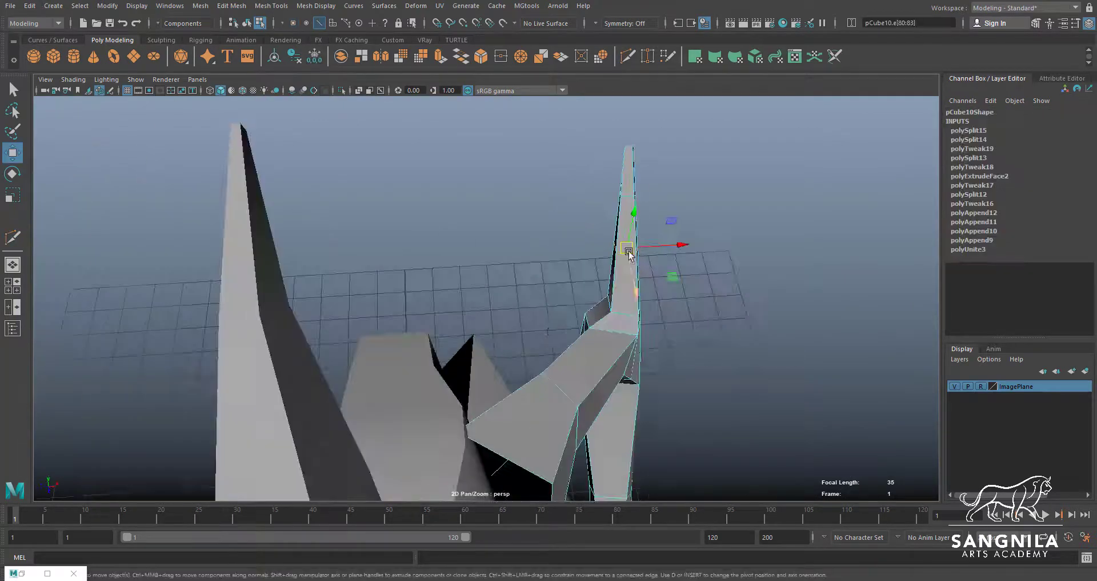
pyautogui.press('space')
pyautogui.moveTo(314, 410); pyautogui.dragTo(320, 411)
pyautogui.press('q')
pyautogui.keyDown('alt'); pyautogui.moveTo(794, 196); pyautogui.dragTo(780, 217); pyautogui.keyUp('alt')
pyautogui.scroll(4, 757, 185)
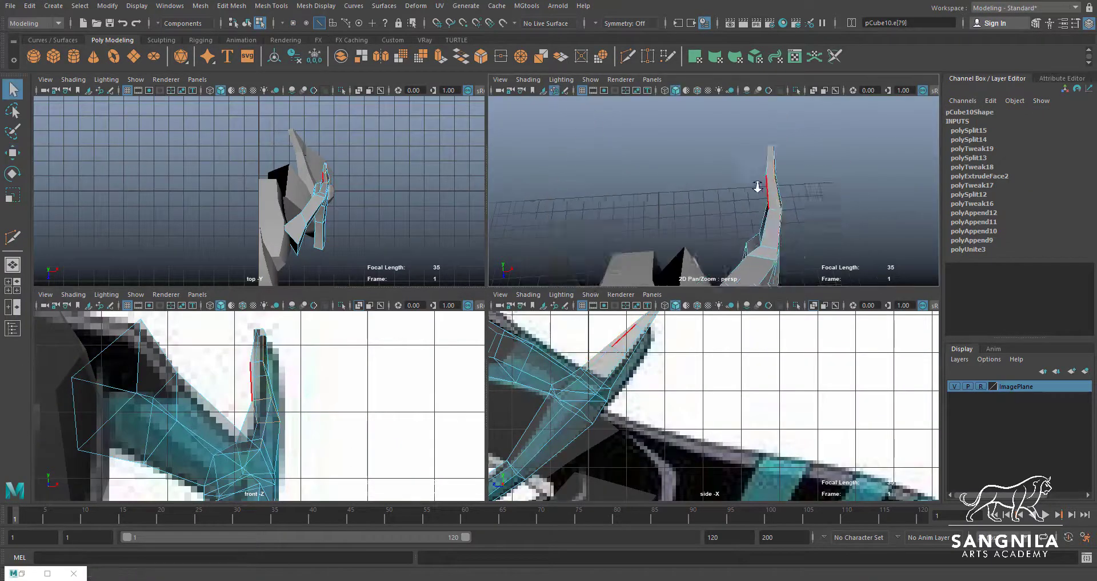
pyautogui.doubleClick(795, 170)
pyautogui.press('w')
pyautogui.moveTo(315, 368); pyautogui.dragTo(324, 367)
pyautogui.press('space')
pyautogui.keyDown('alt'); pyautogui.moveTo(743, 246); pyautogui.dragTo(569, 245); pyautogui.keyUp('alt')
pyautogui.press('F8')
# Examine from several angles how the arm's open shoulder end meets the side of the torso
pyautogui.scroll(-3, 578, 275)
pyautogui.keyDown('alt'); pyautogui.moveTo(582, 289); pyautogui.dragTo(698, 236); pyautogui.keyUp('alt')
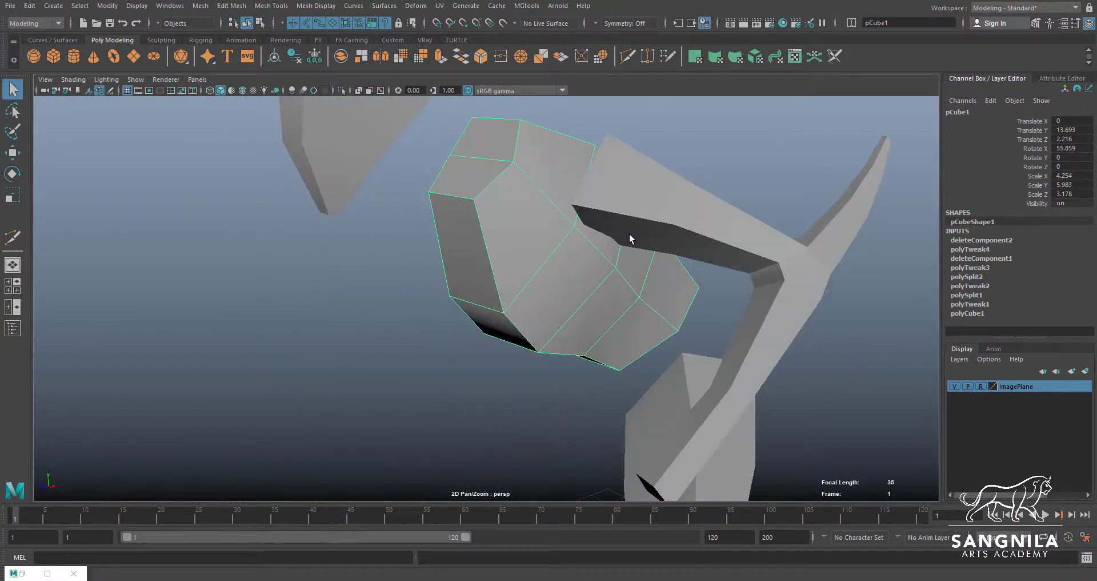
pyautogui.keyDown('alt'); pyautogui.moveTo(629, 233); pyautogui.dragTo(566, 271); pyautogui.keyUp('alt')
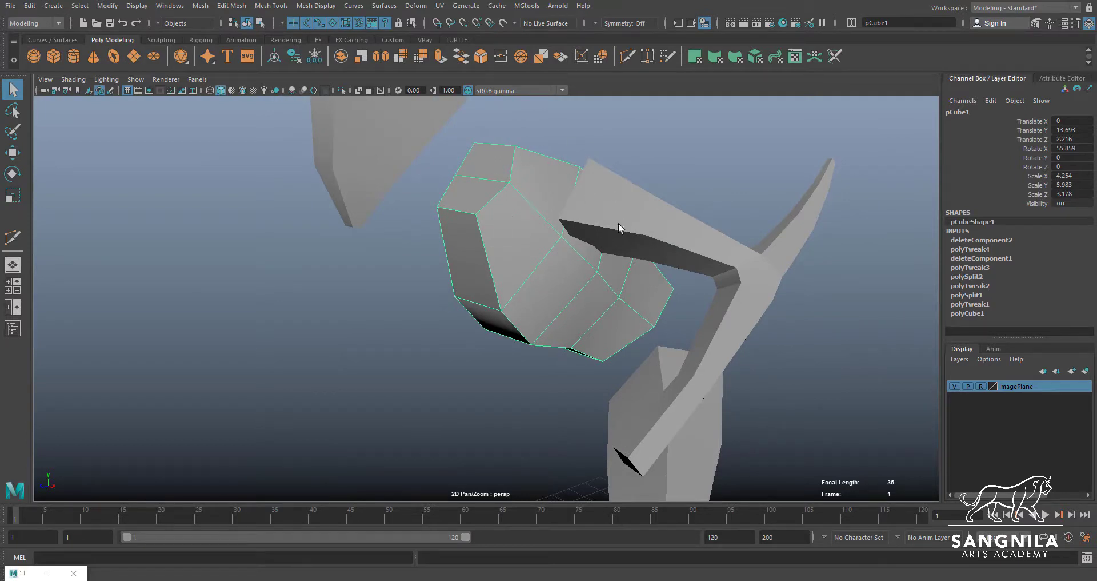
pyautogui.click(591, 212)
pyautogui.click(514, 204)
pyautogui.keyDown('shift'); pyautogui.click(597, 231); pyautogui.keyUp('shift')
pyautogui.keyDown('alt'); pyautogui.moveTo(546, 240); pyautogui.dragTo(620, 295); pyautogui.keyUp('alt')
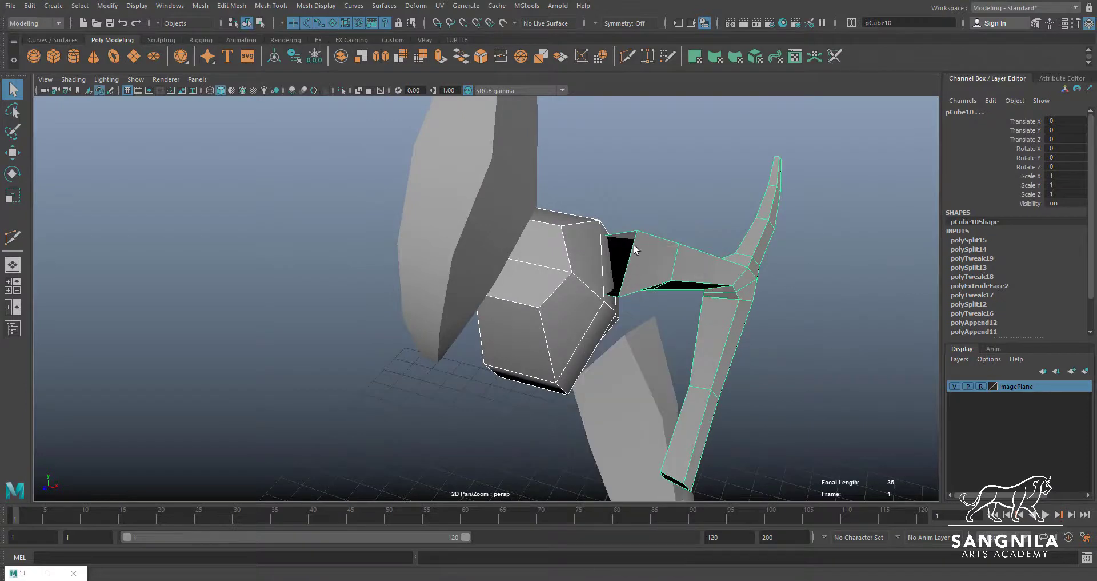
# Try to move the arm mesh outward away from the torso
pyautogui.click(630, 260)
pyautogui.press('w')
pyautogui.moveTo(667, 327); pyautogui.dragTo(792, 327)
pyautogui.keyDown('alt'); pyautogui.moveTo(760, 328); pyautogui.dragTo(783, 305); pyautogui.keyUp('alt')
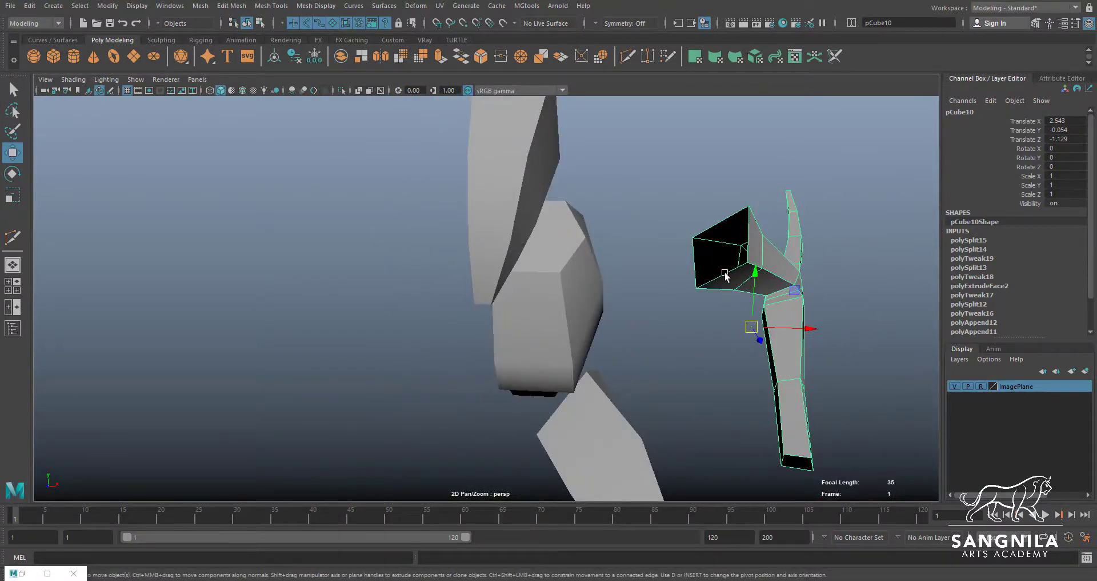
pyautogui.keyDown('alt'); pyautogui.moveTo(748, 217); pyautogui.dragTo(578, 326); pyautogui.keyUp('alt')
pyautogui.click(571, 331)
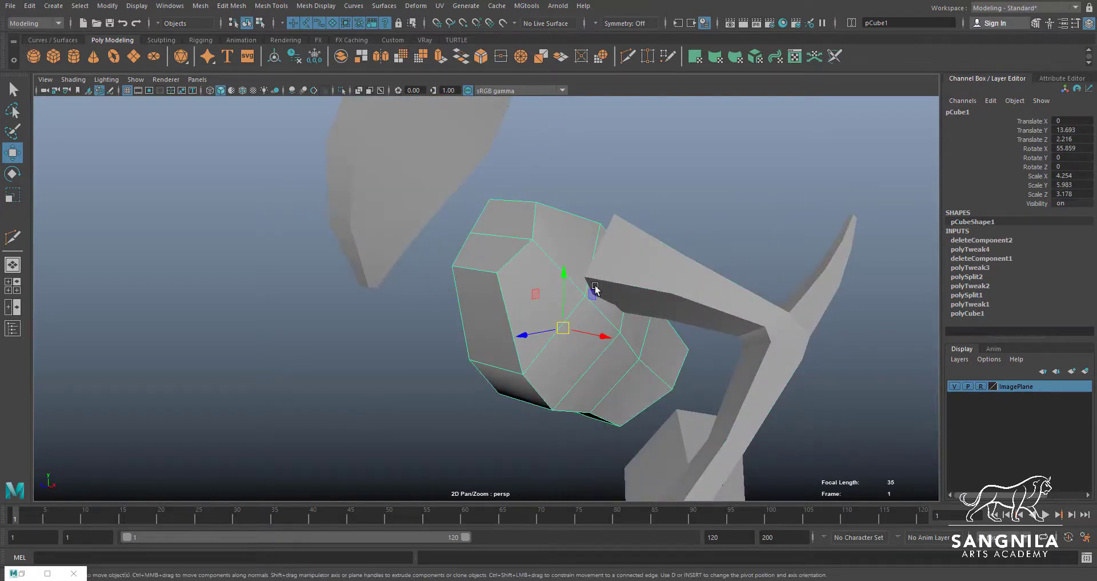
pyautogui.keyDown('alt'); pyautogui.moveTo(625, 304); pyautogui.dragTo(609, 270); pyautogui.keyUp('alt')
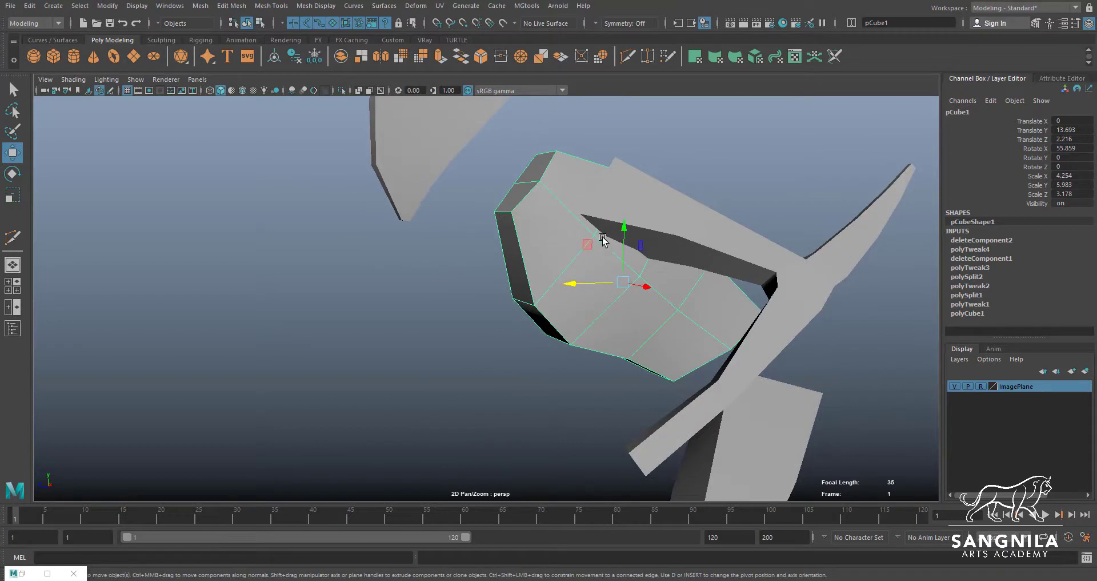
# Move the arm mesh outward to clear the shoulder side of the torso
pyautogui.click(699, 240)
pyautogui.keyDown('alt'); pyautogui.moveTo(699, 241); pyautogui.dragTo(767, 260); pyautogui.keyUp('alt')
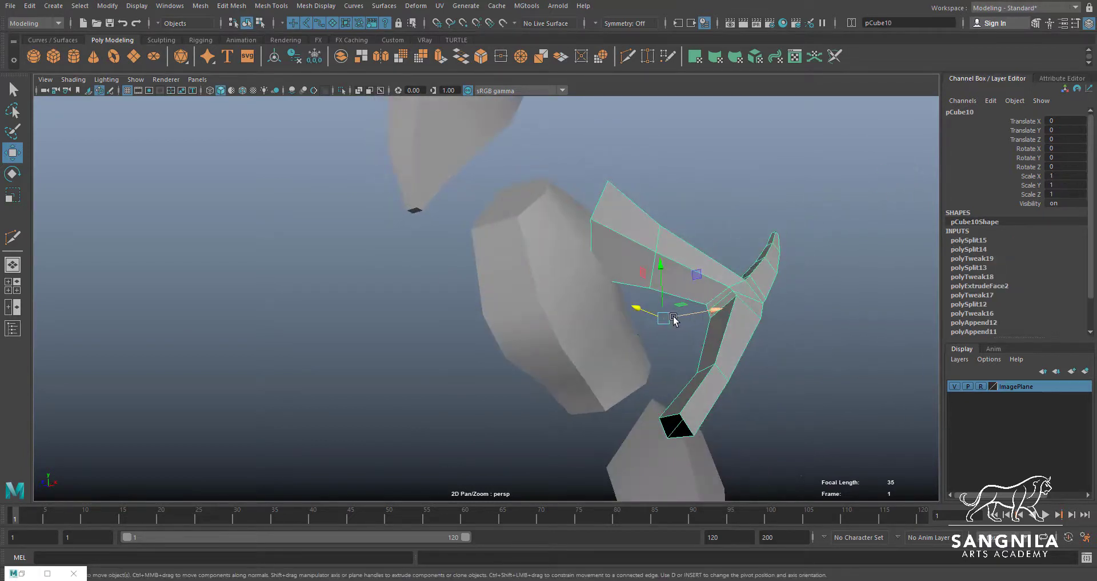
pyautogui.keyDown('alt'); pyautogui.moveTo(656, 321); pyautogui.dragTo(679, 332); pyautogui.keyUp('alt')
# Extrude the four faces on the torso's shoulder side and scale them inward
pyautogui.click(537, 262)
pyautogui.keyDown('alt'); pyautogui.moveTo(537, 262); pyautogui.dragTo(635, 228); pyautogui.keyUp('alt')
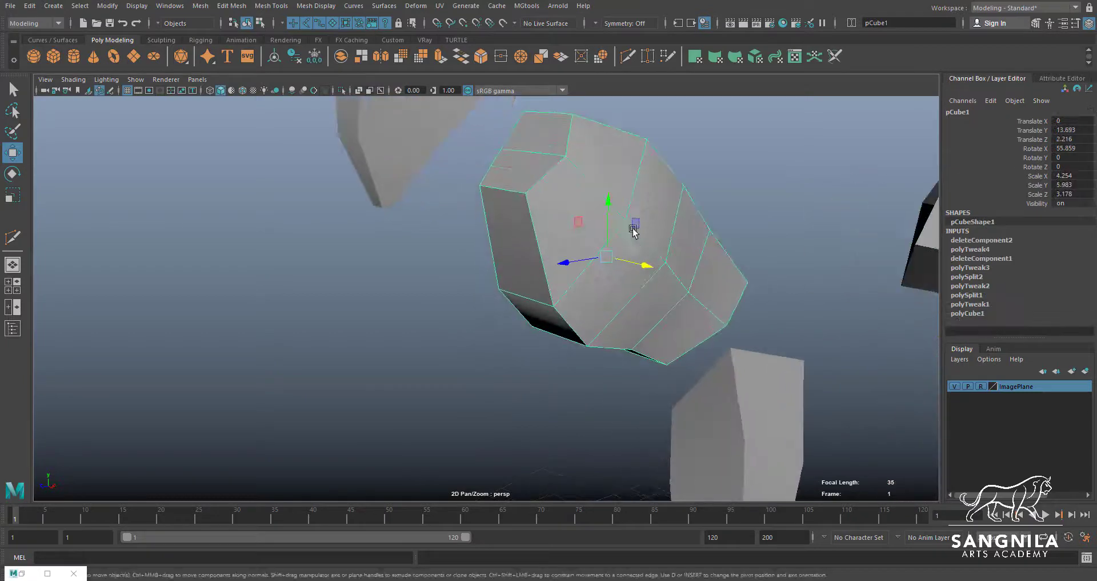
pyautogui.press('q')
pyautogui.moveTo(612, 165); pyautogui.dragTo(540, 163, button='right')
pyautogui.click(533, 215)
pyautogui.keyDown('shift'); pyautogui.click(569, 248); pyautogui.keyUp('shift')
pyautogui.keyDown('shift'); pyautogui.click(580, 246); pyautogui.keyUp('shift')
pyautogui.keyDown('alt'); pyautogui.moveTo(583, 250); pyautogui.dragTo(553, 269); pyautogui.keyUp('alt')
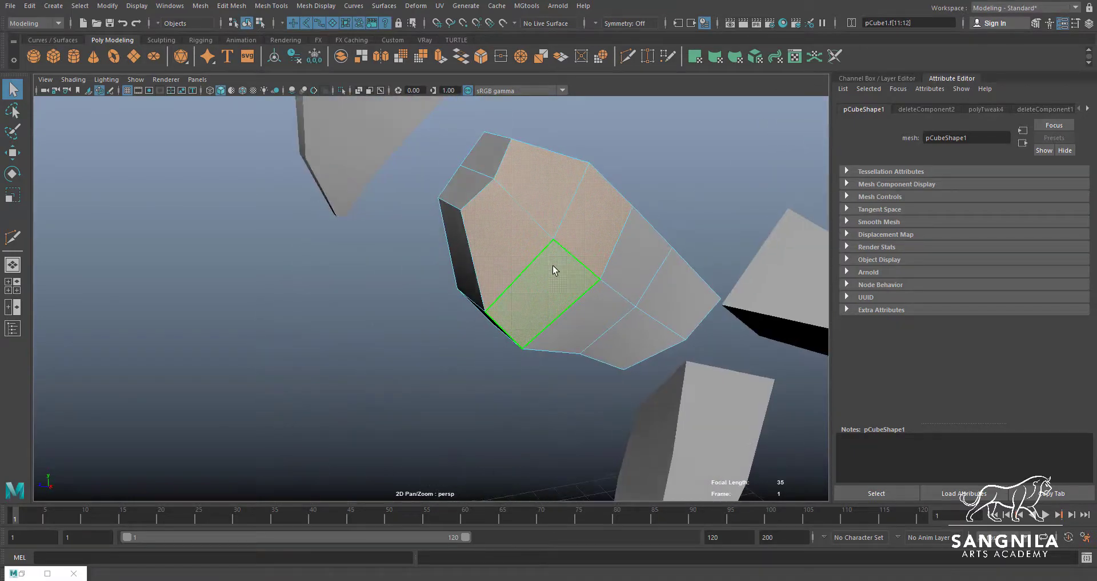
pyautogui.keyDown('shift'); pyautogui.moveTo(603, 262); pyautogui.dragTo(605, 240, button='right'); pyautogui.keyUp('shift')
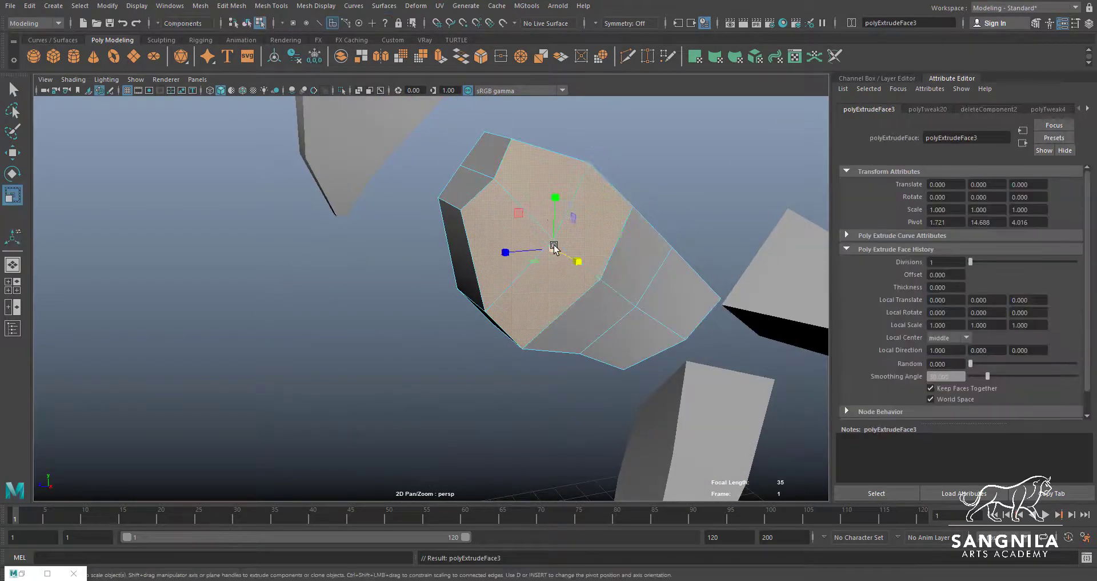
pyautogui.moveTo(553, 247); pyautogui.dragTo(504, 264)
pyautogui.keyDown('alt'); pyautogui.moveTo(504, 264); pyautogui.dragTo(608, 265, button='right'); pyautogui.keyUp('alt')
# Reposition the inset faces on the shoulder side of the torso
pyautogui.press('super')
pyautogui.press('super')
pyautogui.keyDown('alt'); pyautogui.moveTo(627, 293); pyautogui.dragTo(526, 228); pyautogui.keyUp('alt')
pyautogui.press('w')
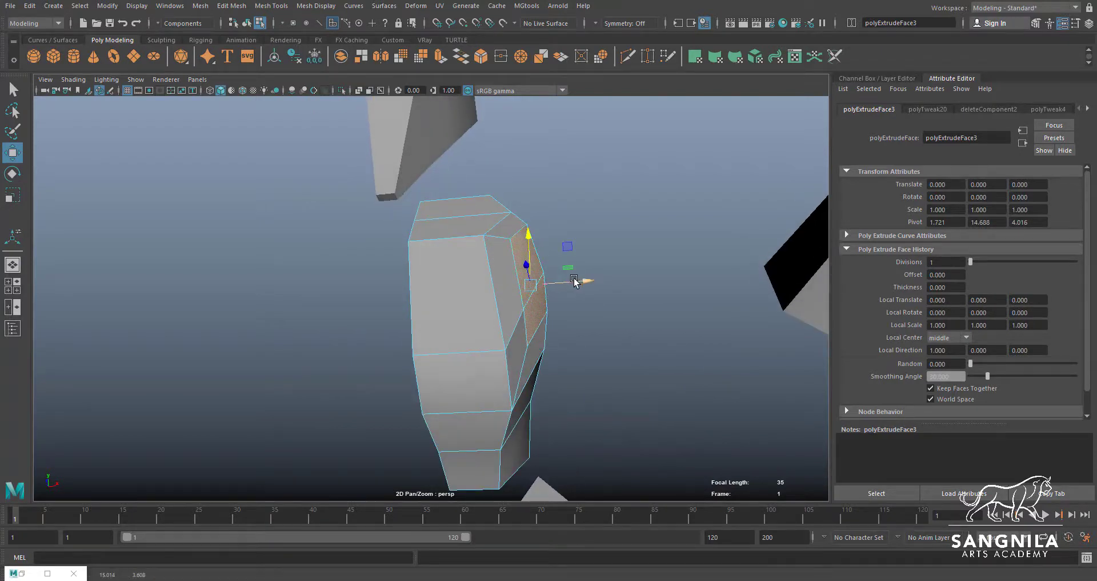
pyautogui.moveTo(540, 316)
pyautogui.keyDown('alt'); pyautogui.mouseDown()
pyautogui.moveTo(532, 311)
pyautogui.moveTo(546, 327)
pyautogui.moveTo(542, 309)
pyautogui.mouseUp(); pyautogui.keyUp('alt')
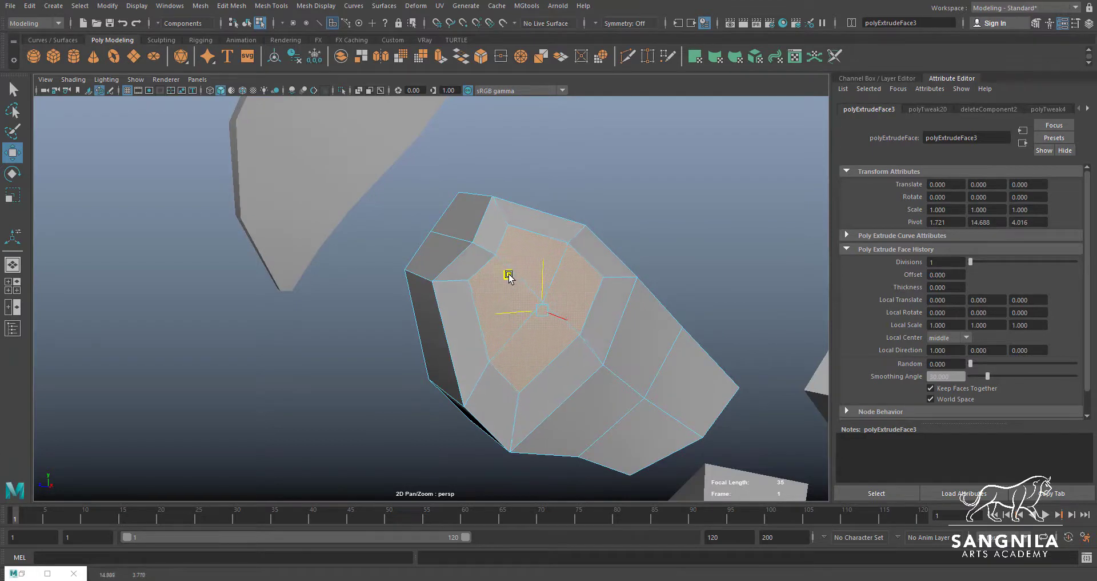
# Move the vertices around the inset shoulder faces to form a rounder outline
pyautogui.press('q')
pyautogui.keyDown('alt'); pyautogui.moveTo(503, 336); pyautogui.dragTo(538, 317); pyautogui.keyUp('alt')
pyautogui.press('w')
pyautogui.click(515, 342)
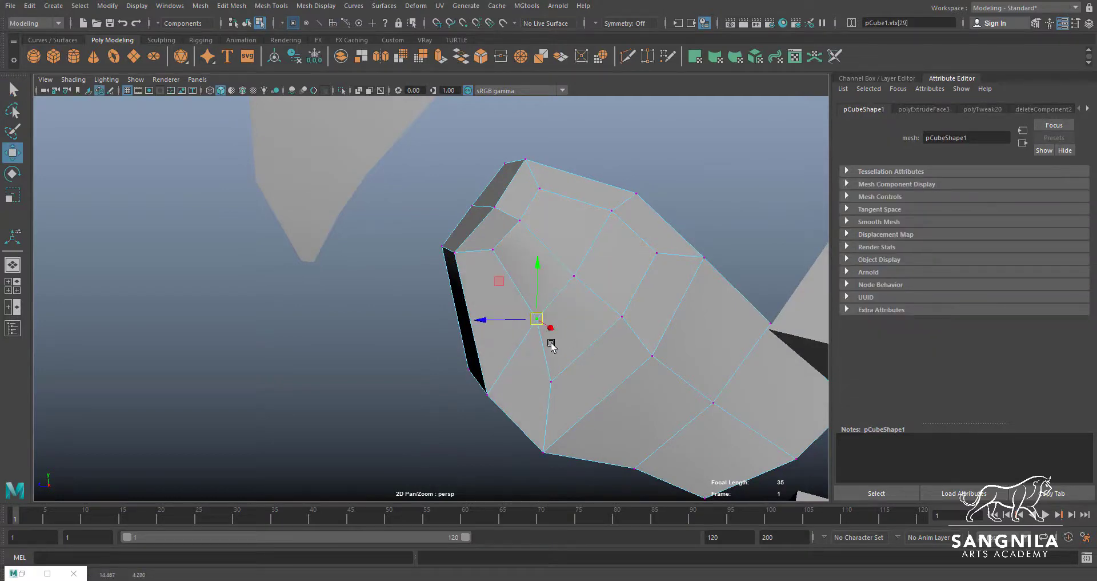
pyautogui.moveTo(551, 386); pyautogui.dragTo(529, 327)
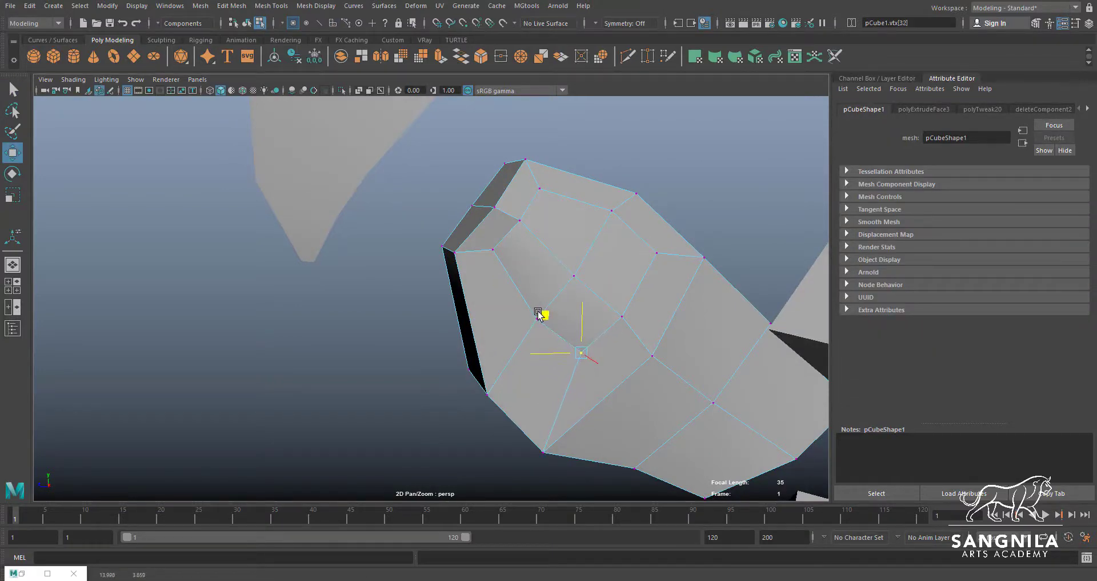
pyautogui.click(667, 265)
pyautogui.moveTo(621, 215); pyautogui.dragTo(612, 236, button='middle')
pyautogui.click(537, 196)
pyautogui.moveTo(539, 198); pyautogui.dragTo(503, 265, button='middle')
pyautogui.click(523, 226)
pyautogui.click(495, 249)
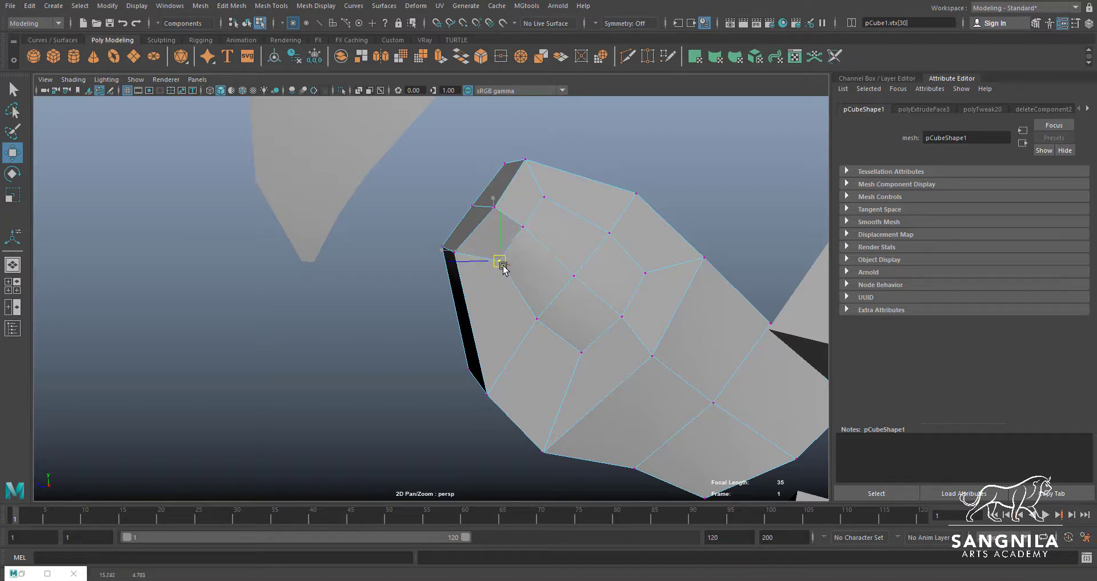
# Pull the front and lower vertices of the shoulder inset outward to smooth the torso's curvature
pyautogui.keyDown('alt'); pyautogui.moveTo(591, 294); pyautogui.dragTo(679, 266); pyautogui.keyUp('alt')
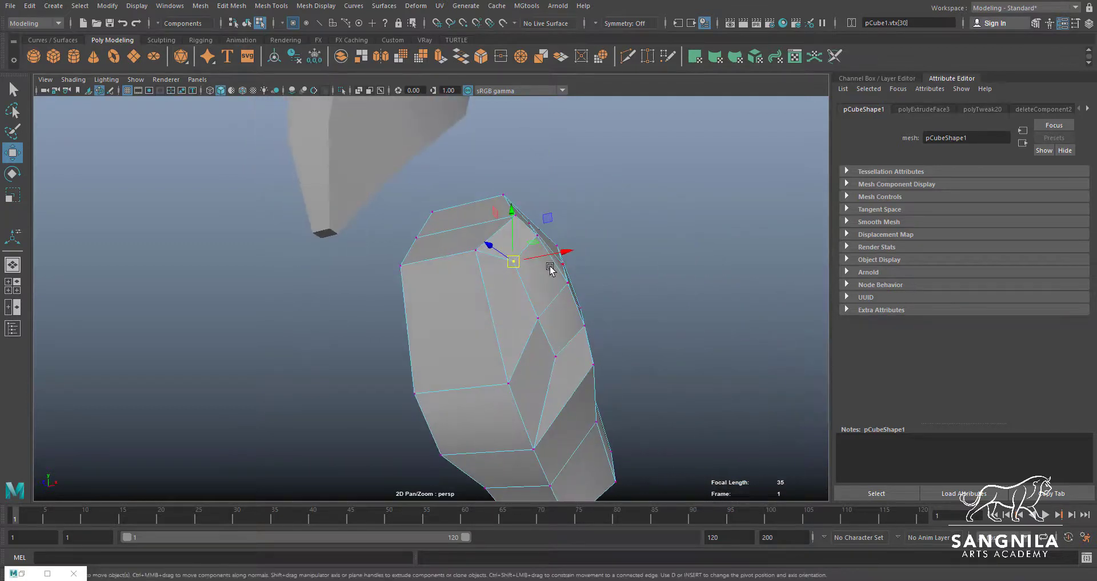
pyautogui.moveTo(571, 251); pyautogui.dragTo(573, 250)
pyautogui.click(537, 318)
pyautogui.moveTo(578, 313); pyautogui.dragTo(600, 311)
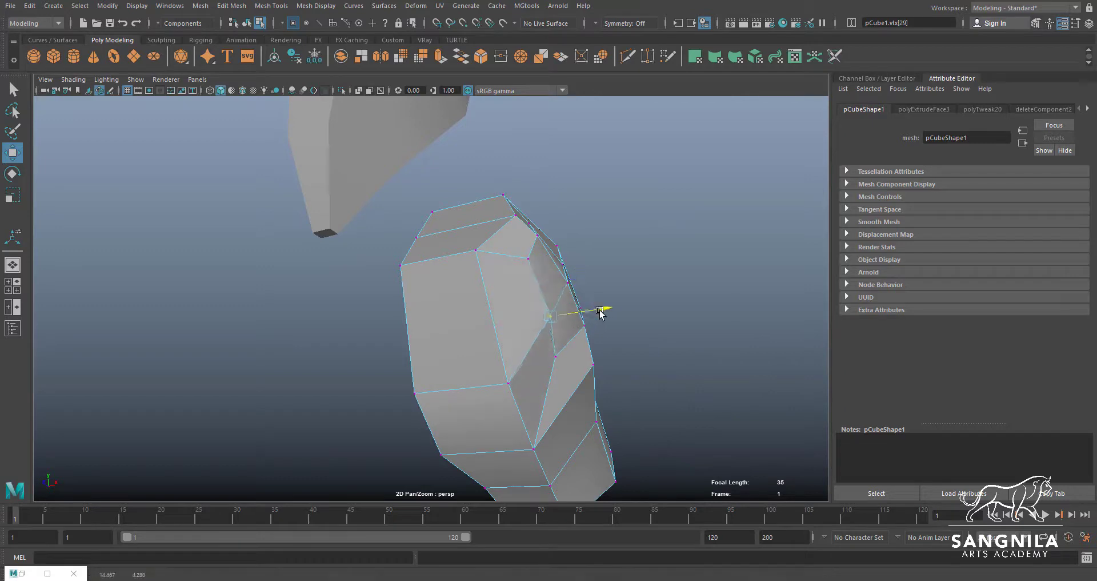
pyautogui.click(556, 355)
pyautogui.moveTo(610, 350); pyautogui.dragTo(580, 308)
pyautogui.click(638, 268)
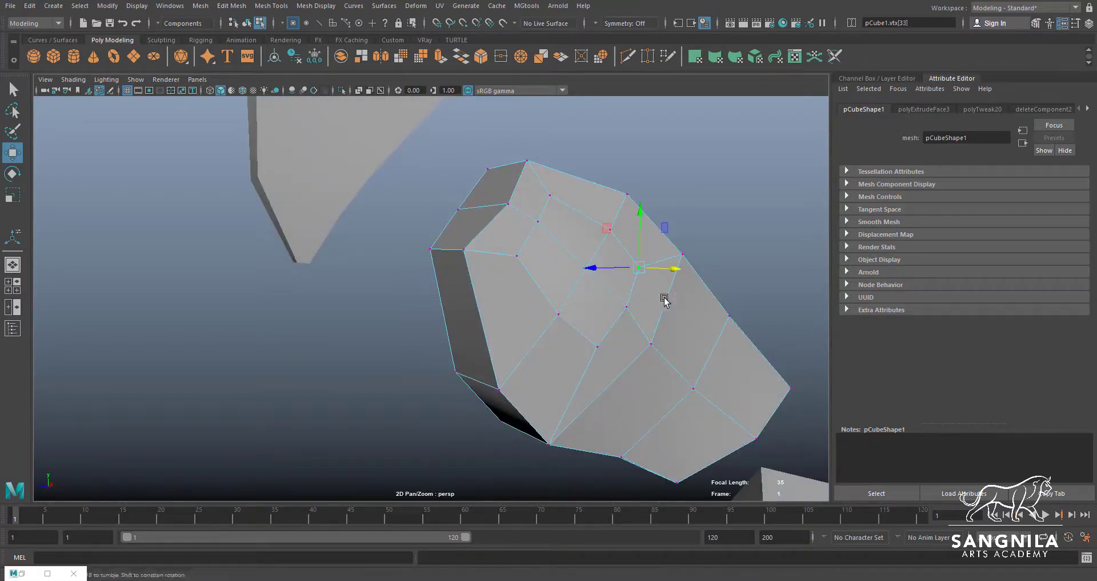
pyautogui.keyDown('alt'); pyautogui.moveTo(636, 269); pyautogui.dragTo(674, 293); pyautogui.keyUp('alt')
# Delete the four inset faces to open an arm hole in the torso
pyautogui.press('q')
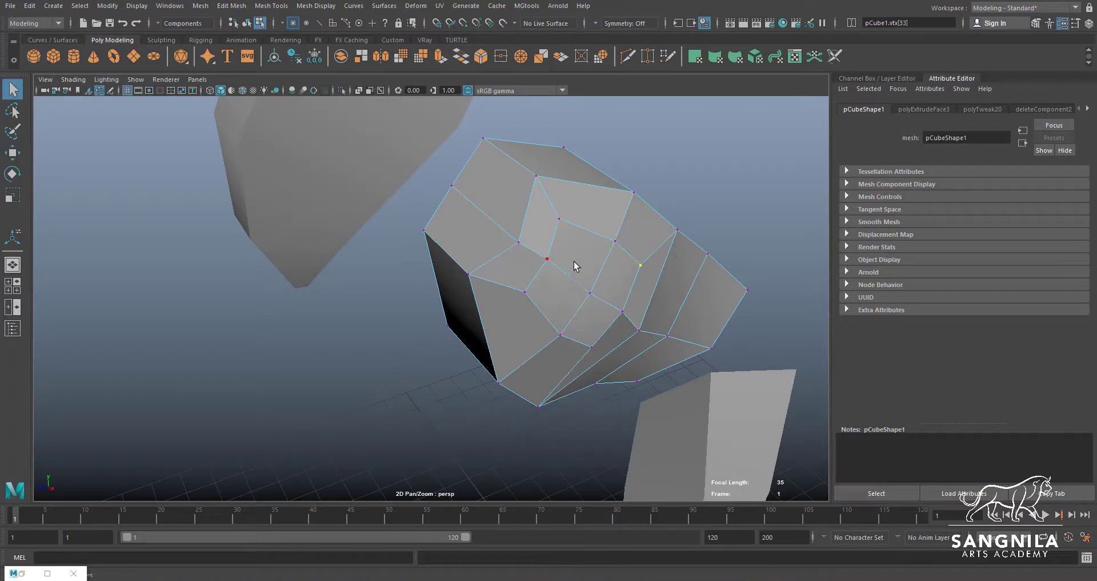
pyautogui.keyDown('shift'); pyautogui.doubleClick(614, 275); pyautogui.keyUp('shift')
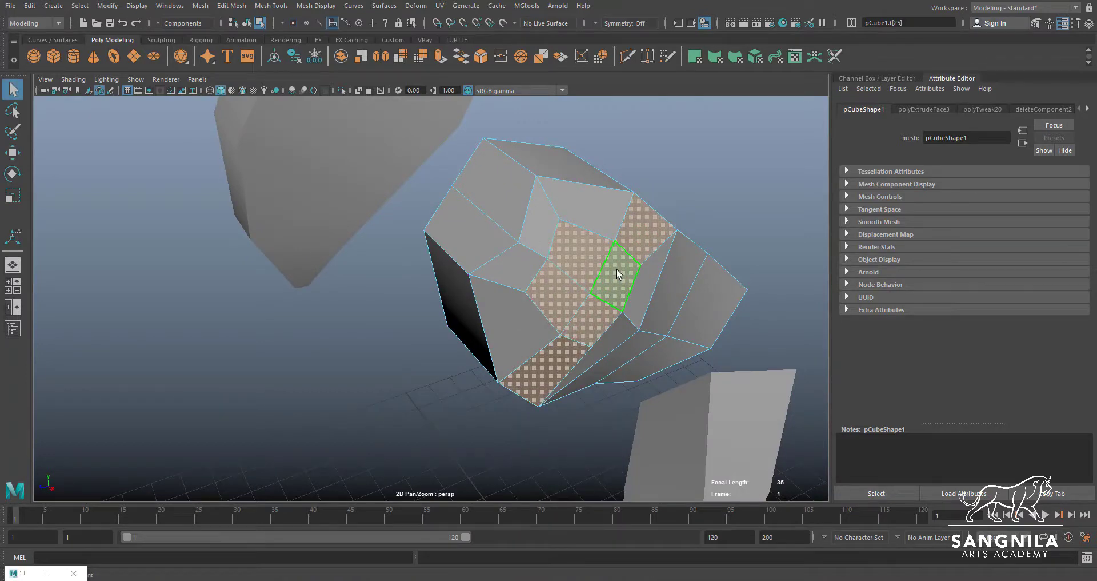
pyautogui.hotkey('ctrl', 'z')
pyautogui.press('Delete')
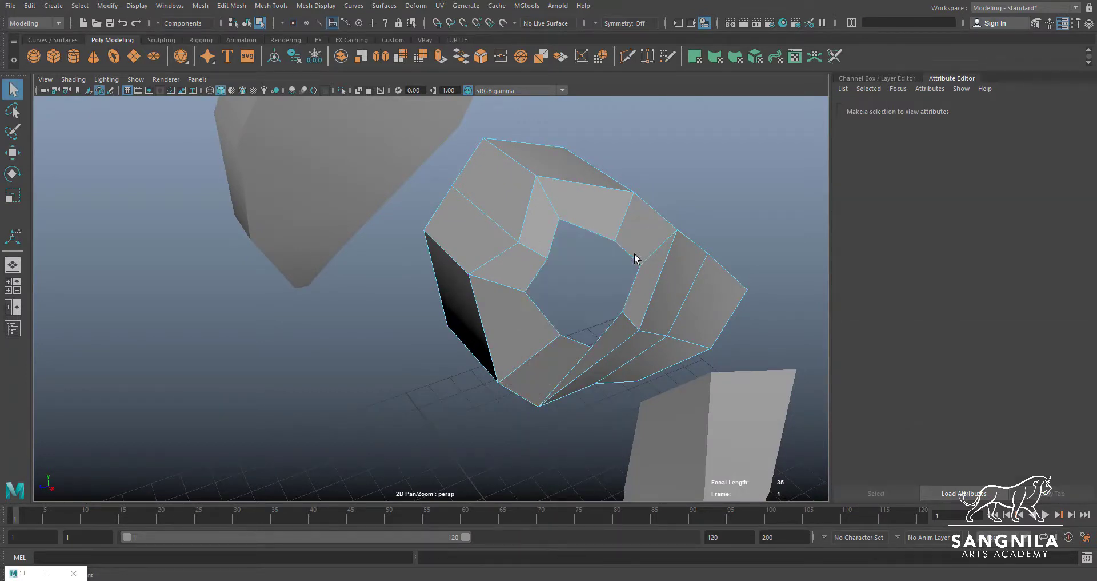
# Move the bottom and rear vertices of the torso's arm hole inward to round its outline
pyautogui.keyDown('alt'); pyautogui.moveTo(633, 255); pyautogui.dragTo(605, 319); pyautogui.keyUp('alt')
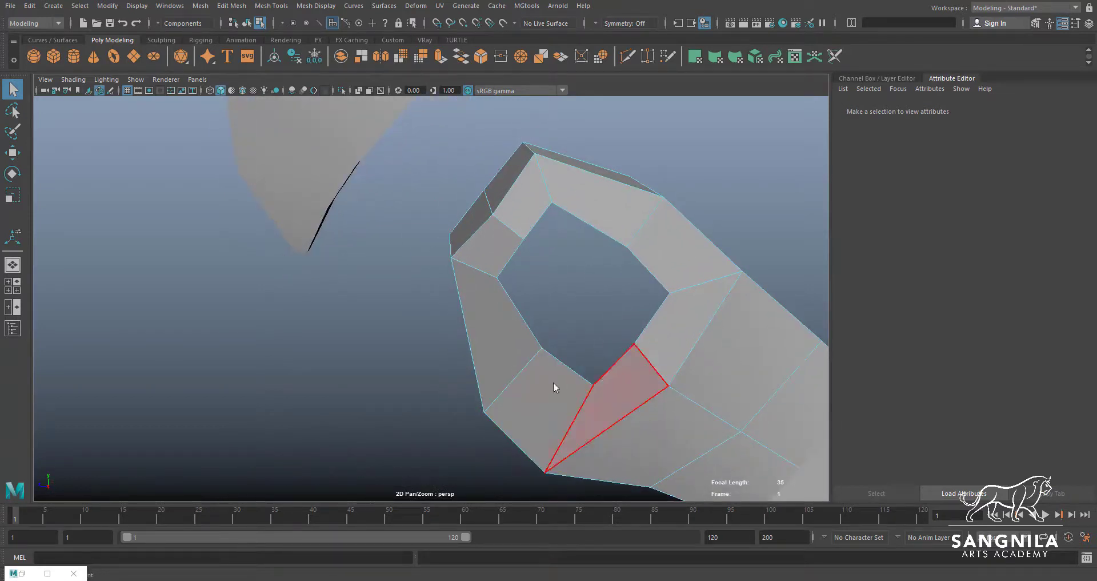
pyautogui.click(594, 386)
pyautogui.press('w')
pyautogui.keyDown('alt'); pyautogui.moveTo(594, 385); pyautogui.dragTo(566, 340); pyautogui.keyUp('alt')
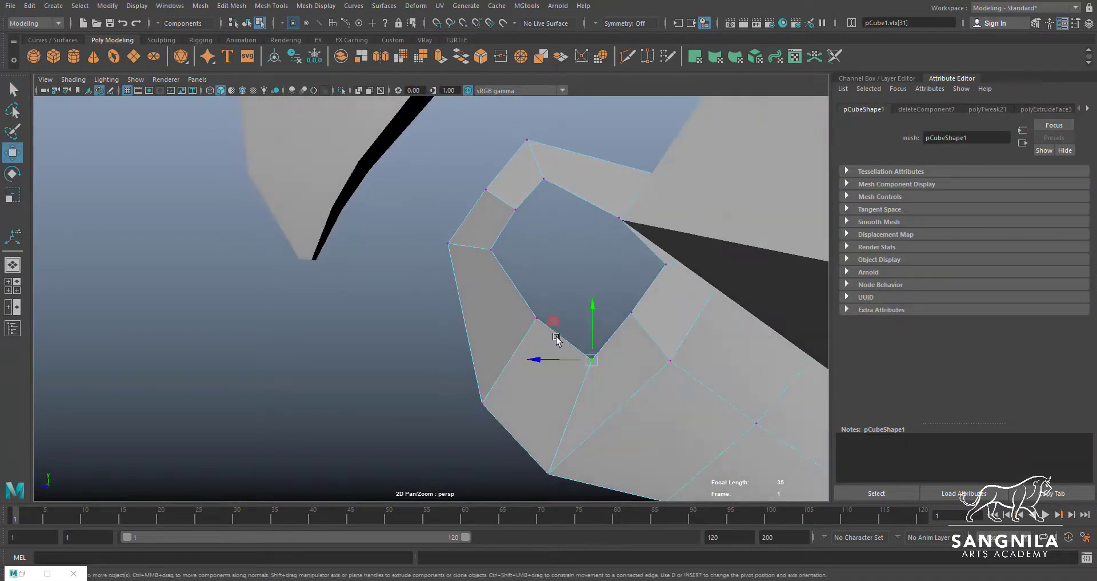
pyautogui.click(667, 264)
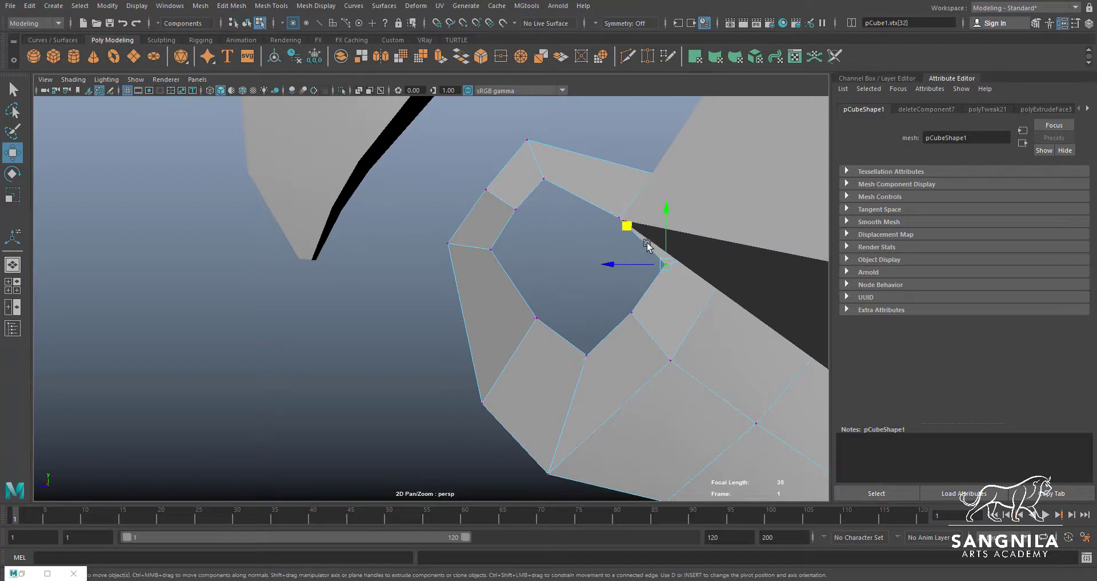
pyautogui.moveTo(627, 225); pyautogui.dragTo(604, 220)
pyautogui.click(585, 354)
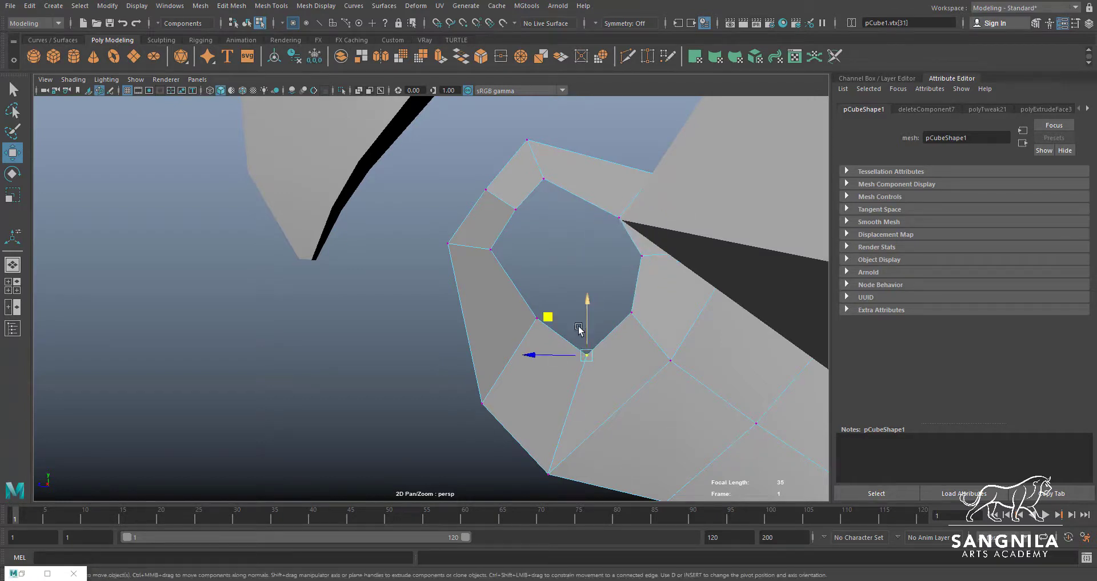
pyautogui.moveTo(548, 315); pyautogui.dragTo(544, 296, button='middle')
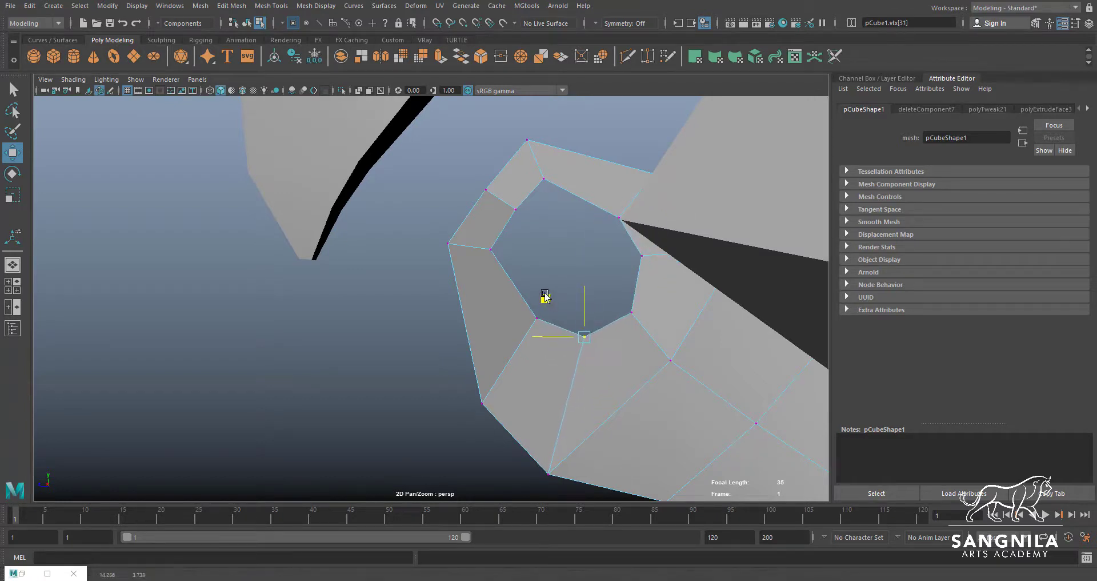
# Shift the lower and rear arm hole vertices together up and forward, and move the upper front vertex outward
pyautogui.click(487, 249)
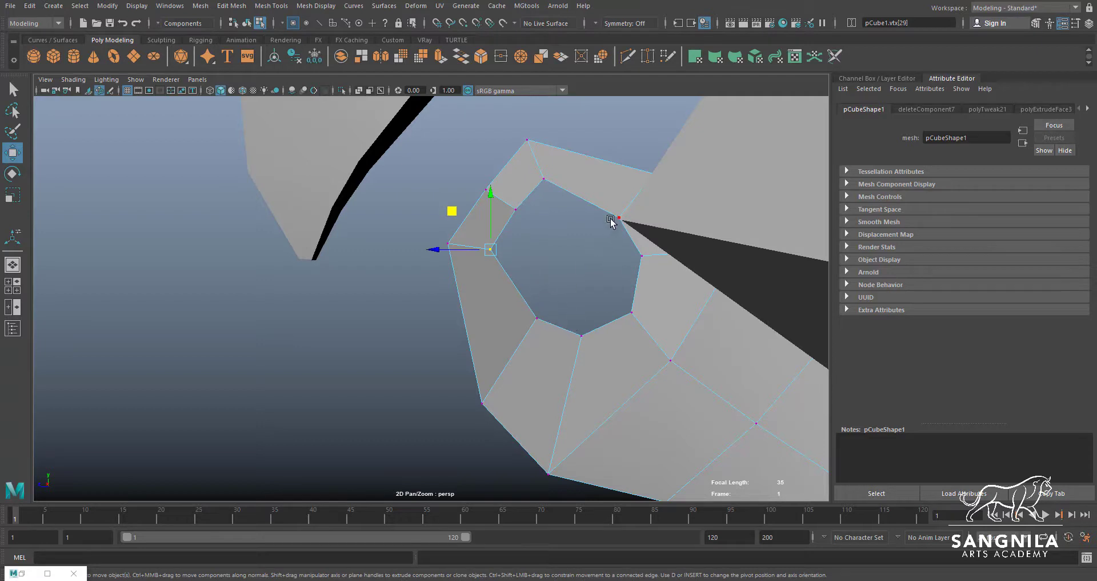
pyautogui.keyDown('shift'); pyautogui.moveTo(554, 346); pyautogui.dragTo(555, 343); pyautogui.keyUp('shift')
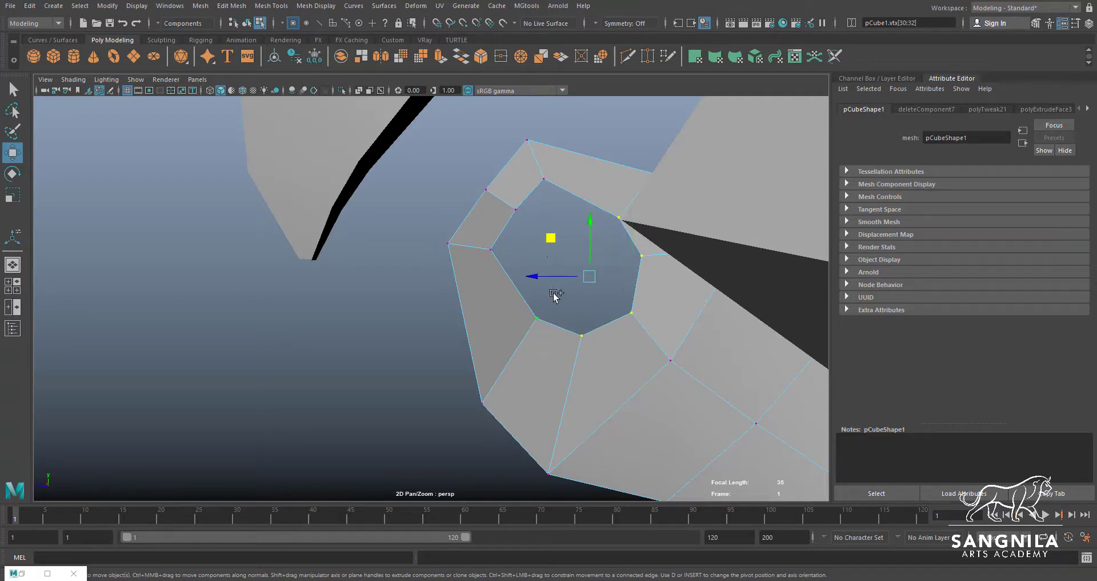
pyautogui.moveTo(547, 237); pyautogui.dragTo(530, 219)
pyautogui.press('q')
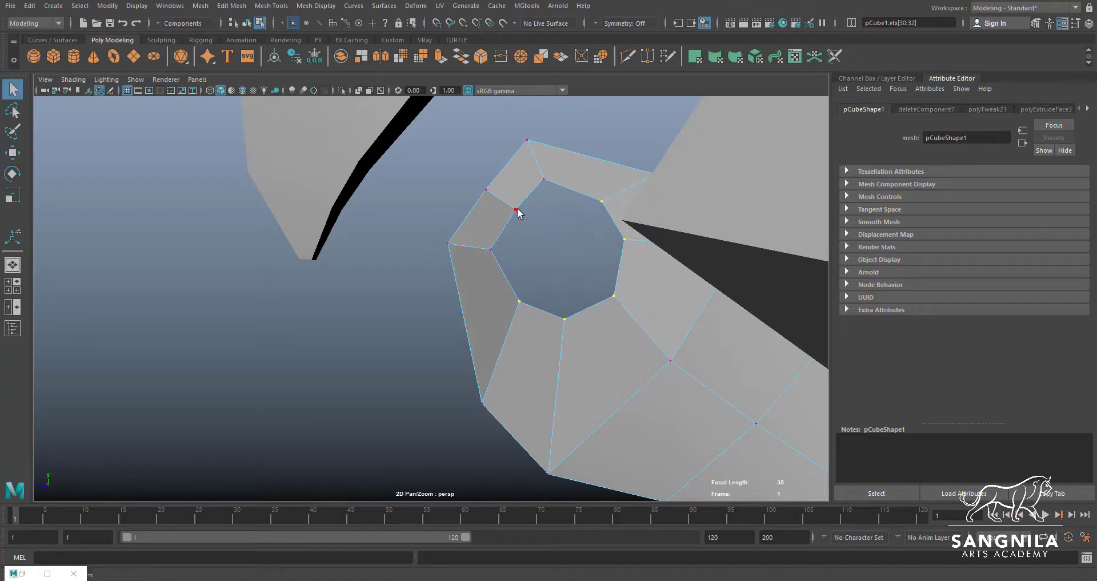
pyautogui.click(515, 208)
pyautogui.press('w')
pyautogui.moveTo(477, 170); pyautogui.dragTo(473, 169)
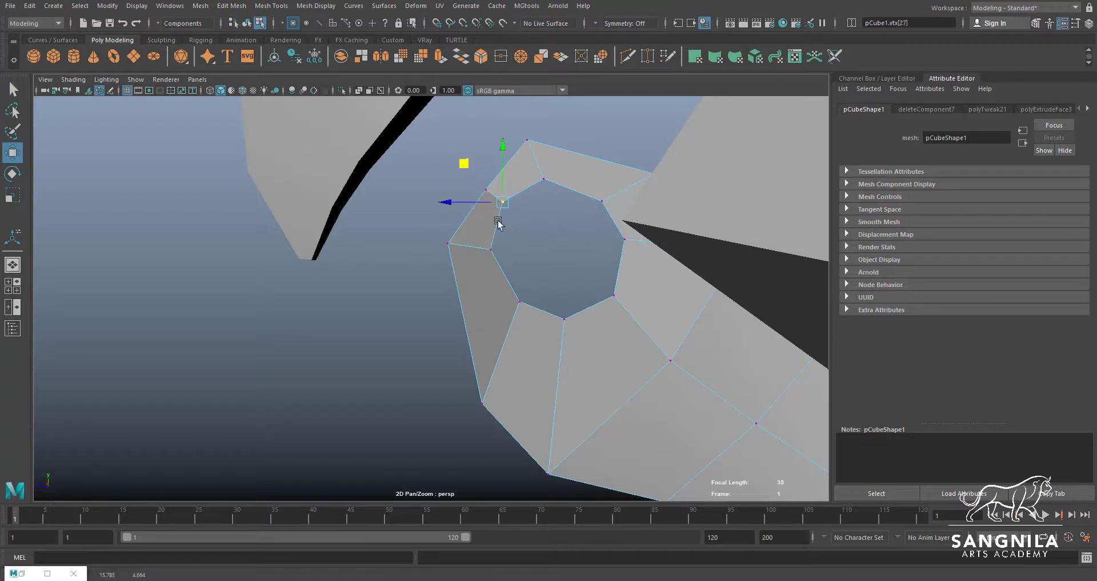
pyautogui.click(602, 202)
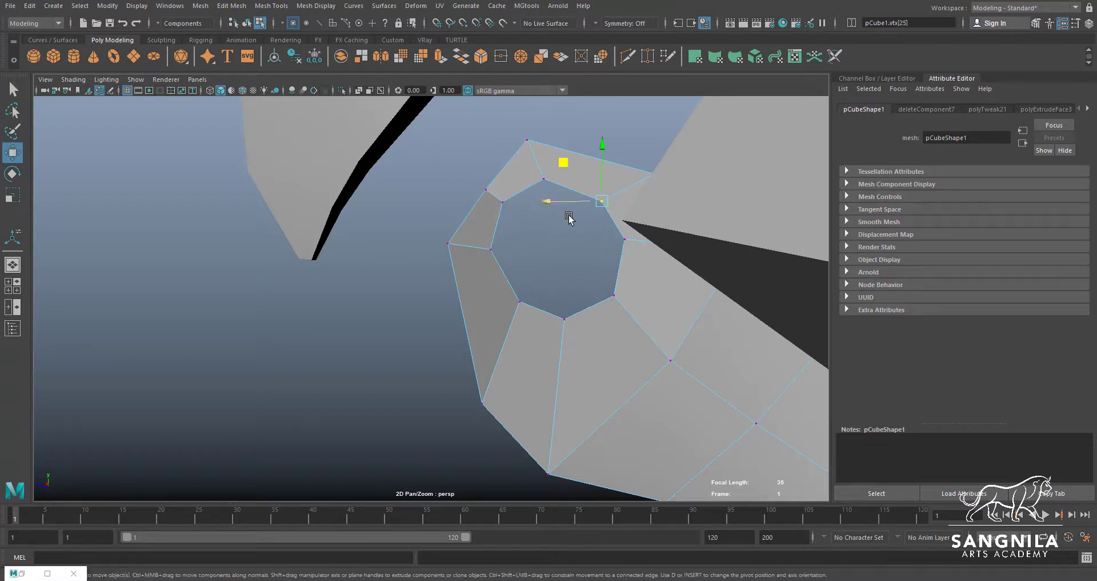
pyautogui.keyDown('alt'); pyautogui.moveTo(624, 279); pyautogui.dragTo(661, 251); pyautogui.keyUp('alt')
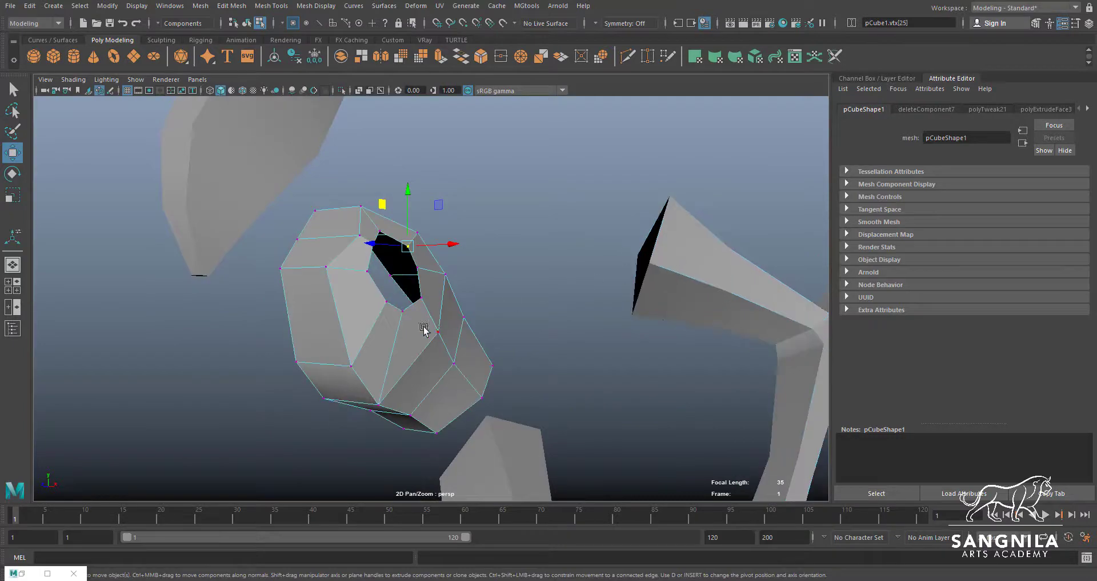
# Select and count the vertices around the torso's arm hole, and compare them with those at the arm's open shoulder end
pyautogui.keyDown('alt'); pyautogui.moveTo(424, 327); pyautogui.dragTo(424, 343); pyautogui.keyUp('alt')
pyautogui.keyDown('alt'); pyautogui.moveTo(424, 343); pyautogui.dragTo(549, 353, button='right'); pyautogui.keyUp('alt')
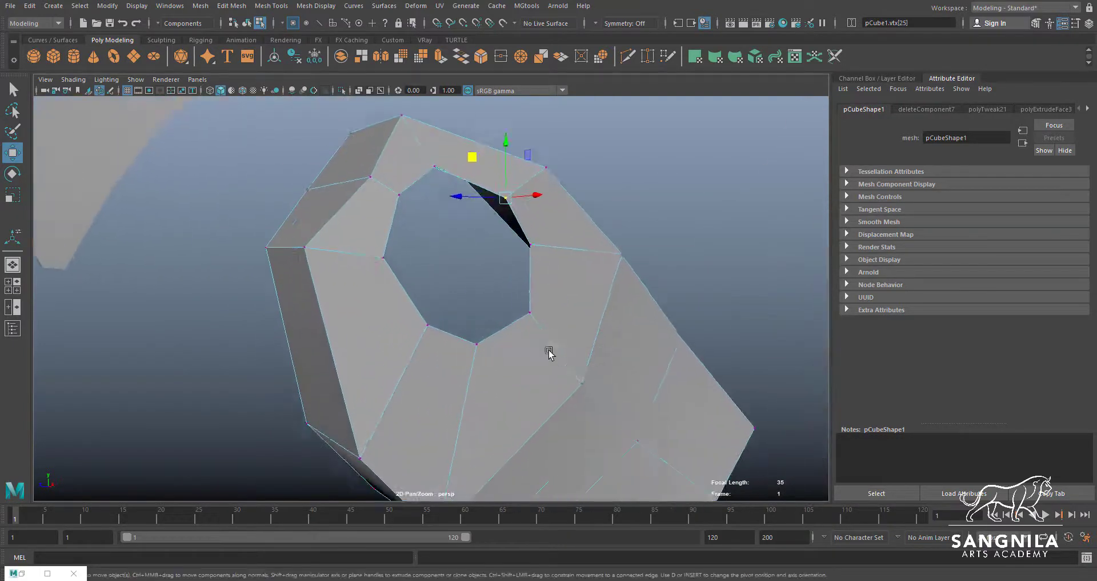
pyautogui.click(483, 329)
pyautogui.keyDown('shift'); pyautogui.moveTo(511, 327); pyautogui.dragTo(510, 328); pyautogui.keyUp('shift')
pyautogui.keyDown('alt'); pyautogui.moveTo(611, 237); pyautogui.dragTo(576, 246); pyautogui.keyUp('alt')
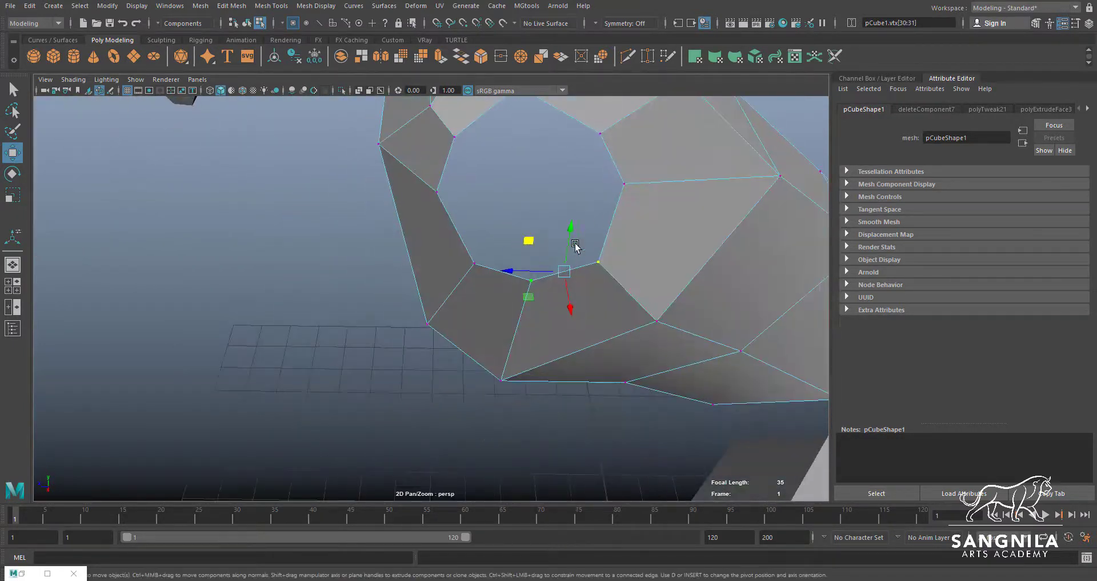
pyautogui.keyDown('shift'); pyautogui.moveTo(616, 187); pyautogui.dragTo(616, 186); pyautogui.keyUp('shift')
pyautogui.keyDown('alt'); pyautogui.moveTo(616, 186); pyautogui.dragTo(588, 312); pyautogui.keyUp('alt')
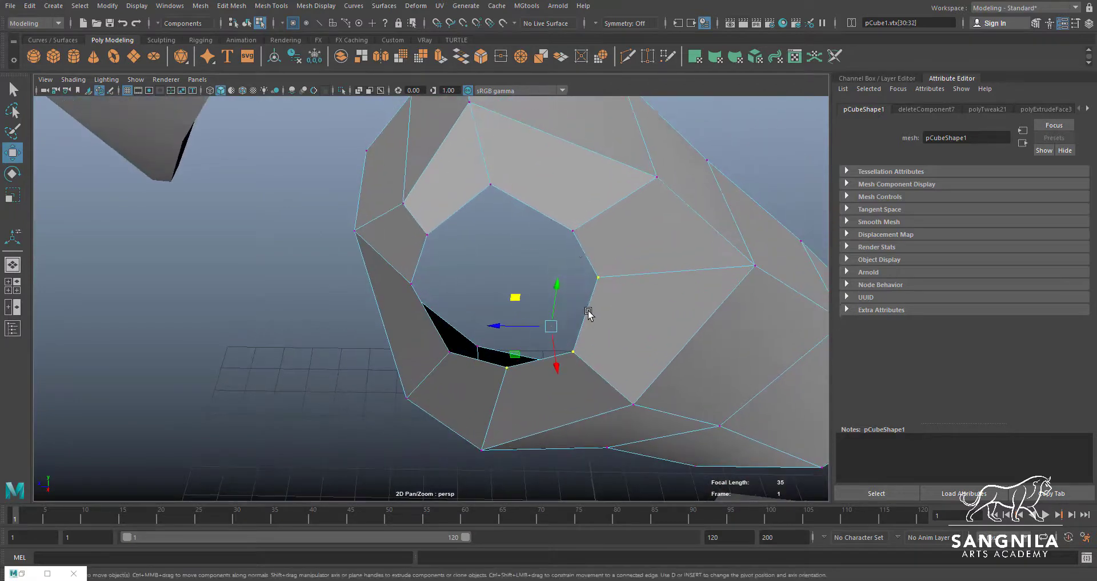
pyautogui.keyDown('shift'); pyautogui.click(573, 231); pyautogui.keyUp('shift')
pyautogui.keyDown('shift'); pyautogui.click(491, 184); pyautogui.keyUp('shift')
pyautogui.keyDown('shift'); pyautogui.click(428, 234); pyautogui.keyUp('shift')
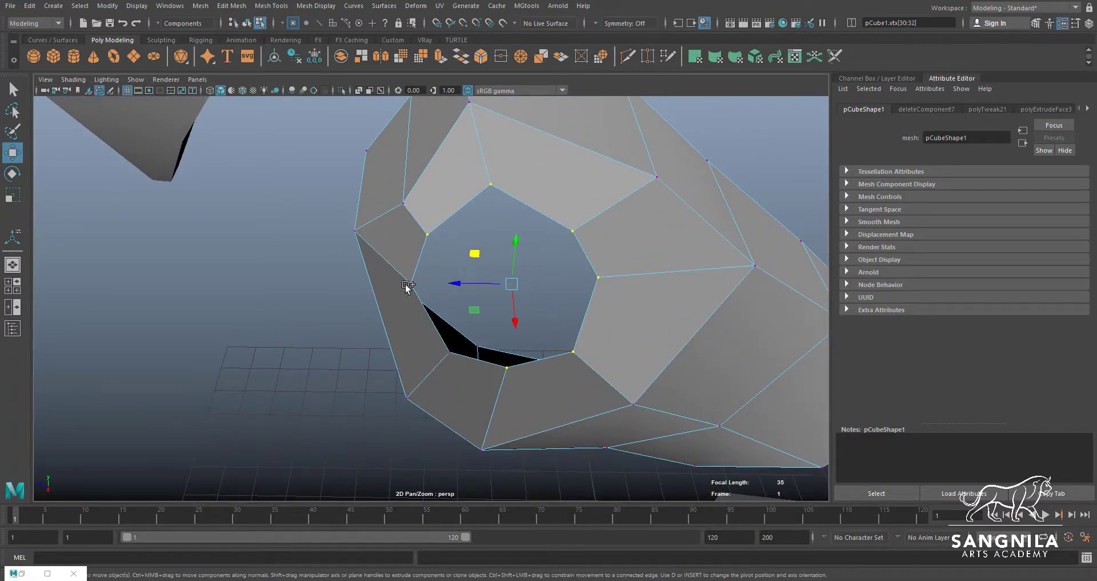
pyautogui.keyDown('shift'); pyautogui.click(432, 353); pyautogui.keyUp('shift')
pyautogui.keyDown('alt'); pyautogui.moveTo(432, 352); pyautogui.dragTo(413, 273); pyautogui.keyUp('alt')
pyautogui.keyDown('alt'); pyautogui.moveTo(512, 343); pyautogui.dragTo(610, 367); pyautogui.keyUp('alt')
pyautogui.keyDown('alt'); pyautogui.moveTo(708, 355); pyautogui.dragTo(522, 180); pyautogui.keyUp('alt')
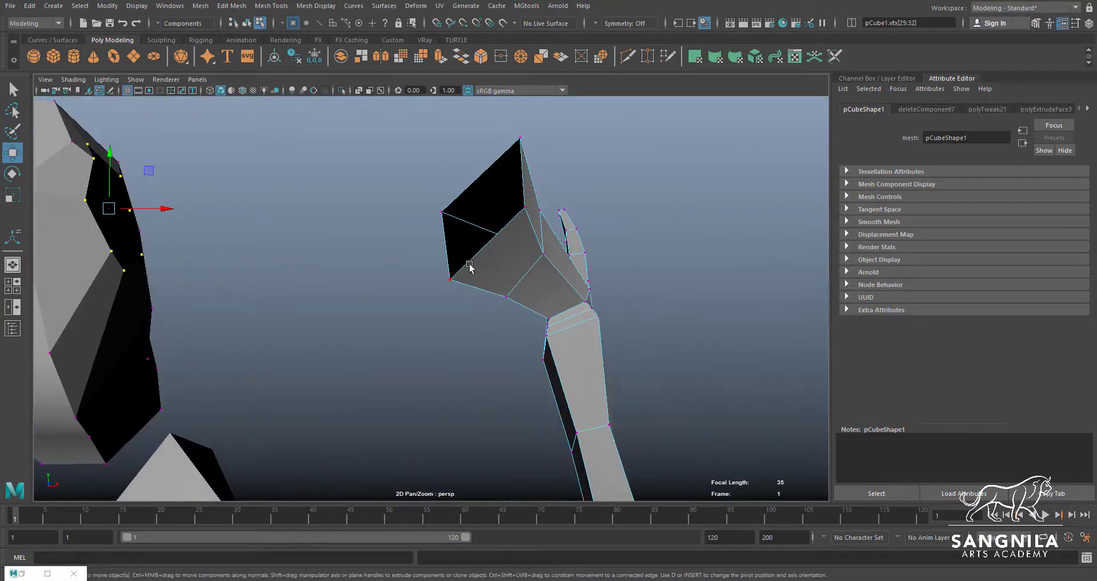
pyautogui.keyDown('alt'); pyautogui.moveTo(610, 440); pyautogui.dragTo(493, 135); pyautogui.keyUp('alt')
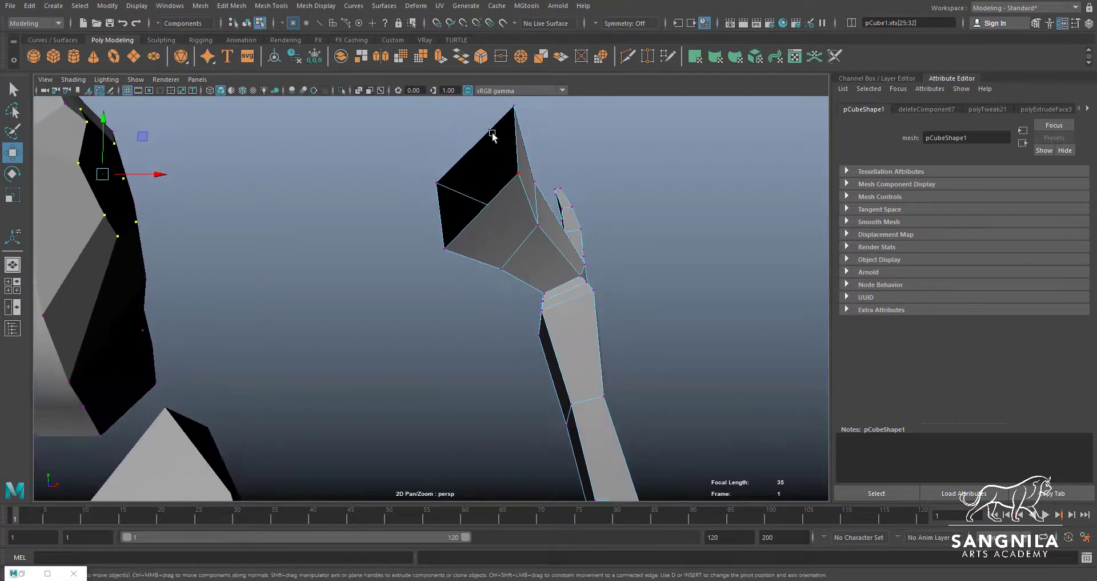
pyautogui.keyDown('alt'); pyautogui.moveTo(507, 201); pyautogui.dragTo(545, 326); pyautogui.keyUp('alt')
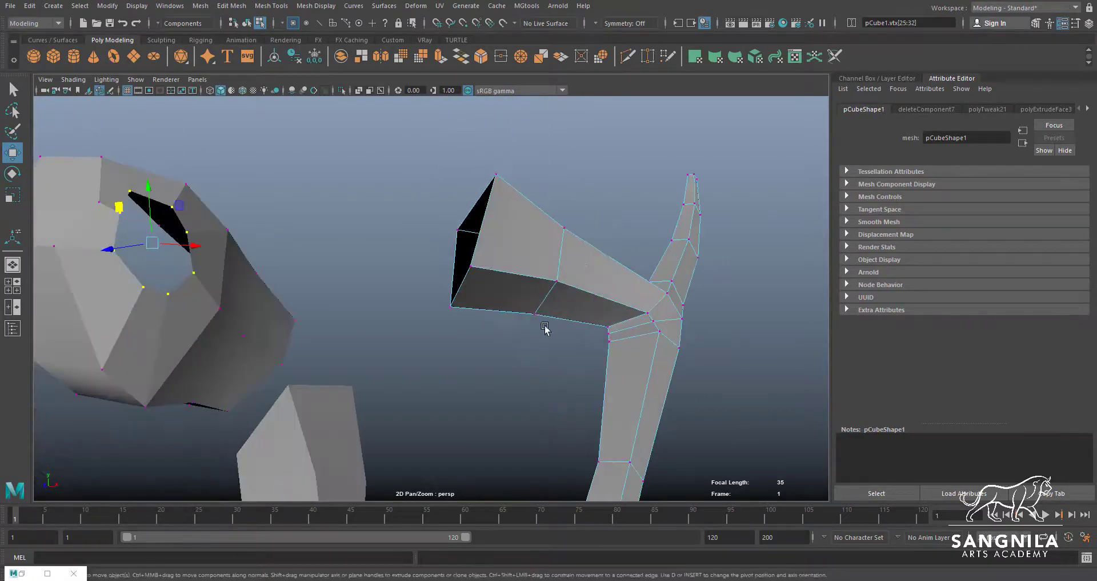
# Smooth the arm mesh with one division level
pyautogui.click(565, 269)
pyautogui.press('F8')
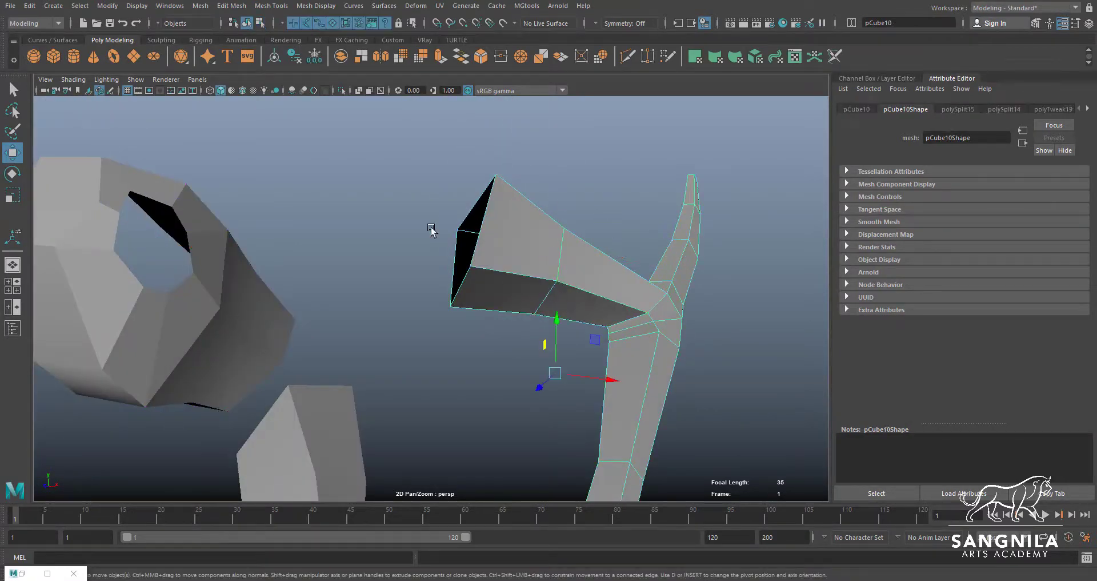
pyautogui.click(200, 5)
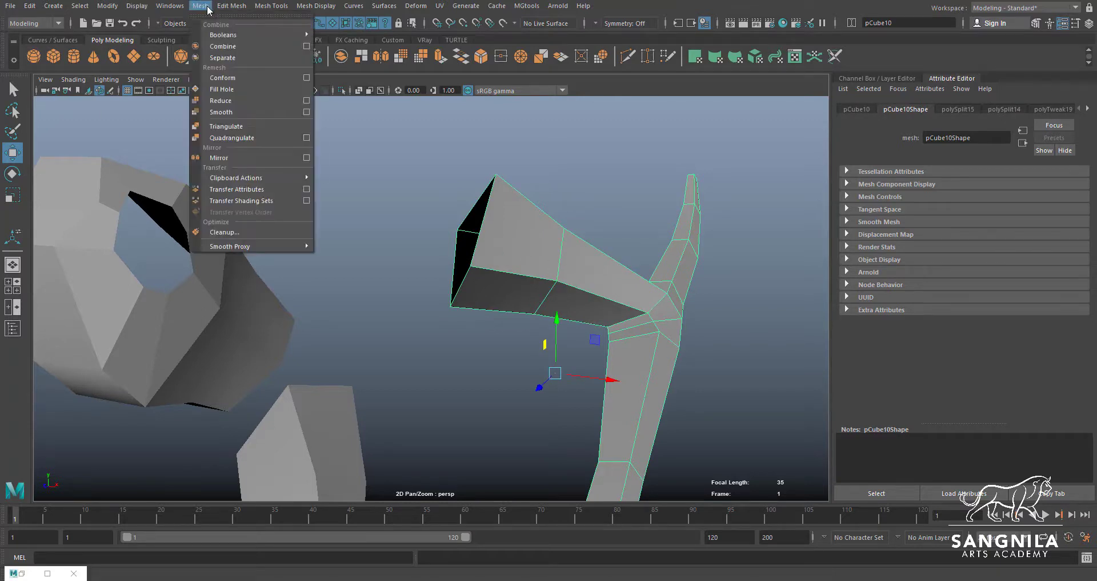
pyautogui.click(222, 113)
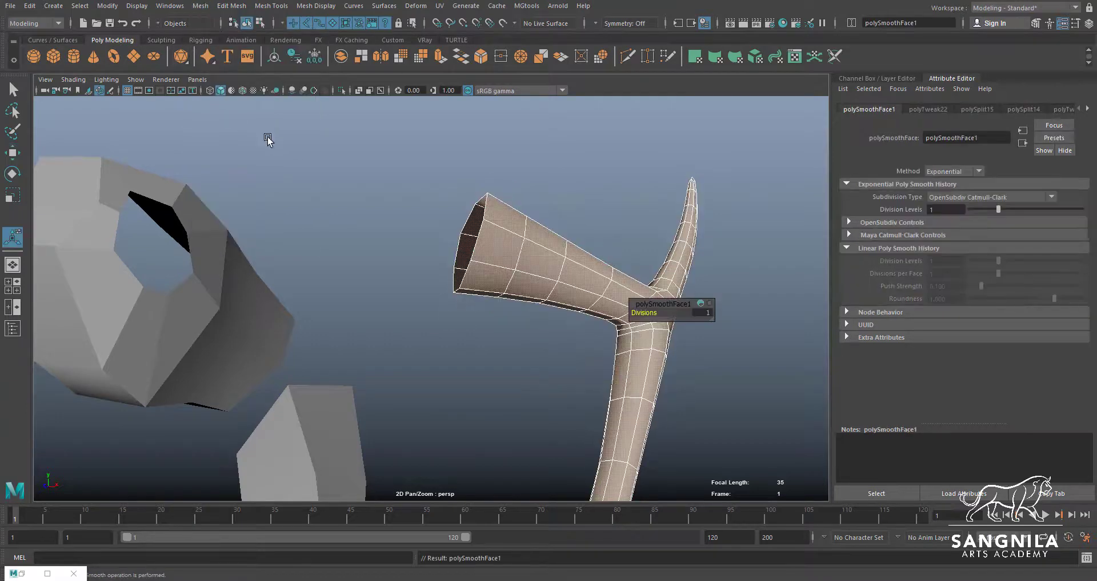
pyautogui.click(594, 192)
# Count the vertices around the open shoulder end of the smoothed arm
pyautogui.keyDown('alt'); pyautogui.moveTo(463, 240); pyautogui.dragTo(521, 239); pyautogui.keyUp('alt')
pyautogui.click(516, 263)
pyautogui.press('q')
pyautogui.click(491, 244)
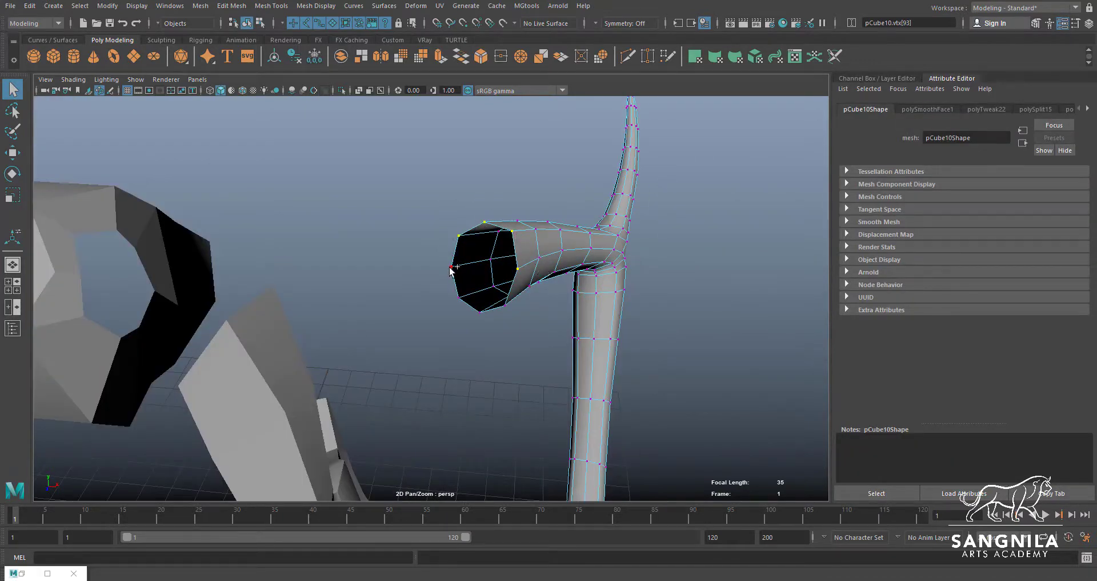
pyautogui.keyDown('alt'); pyautogui.moveTo(522, 309); pyautogui.dragTo(503, 226); pyautogui.keyUp('alt')
pyautogui.moveTo(531, 276); pyautogui.dragTo(558, 243, button='right')
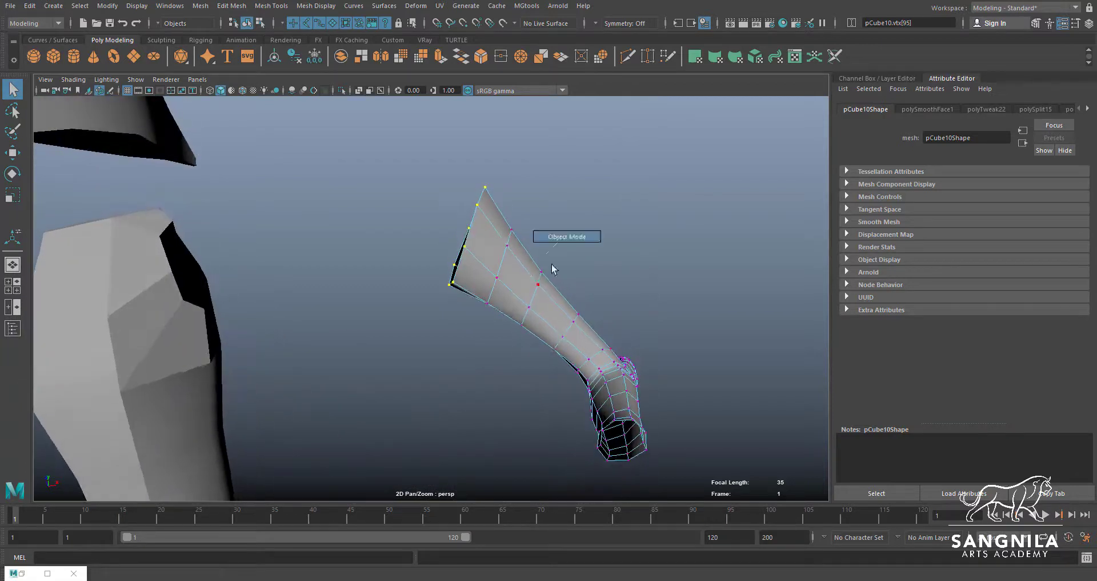
pyautogui.click(201, 6)
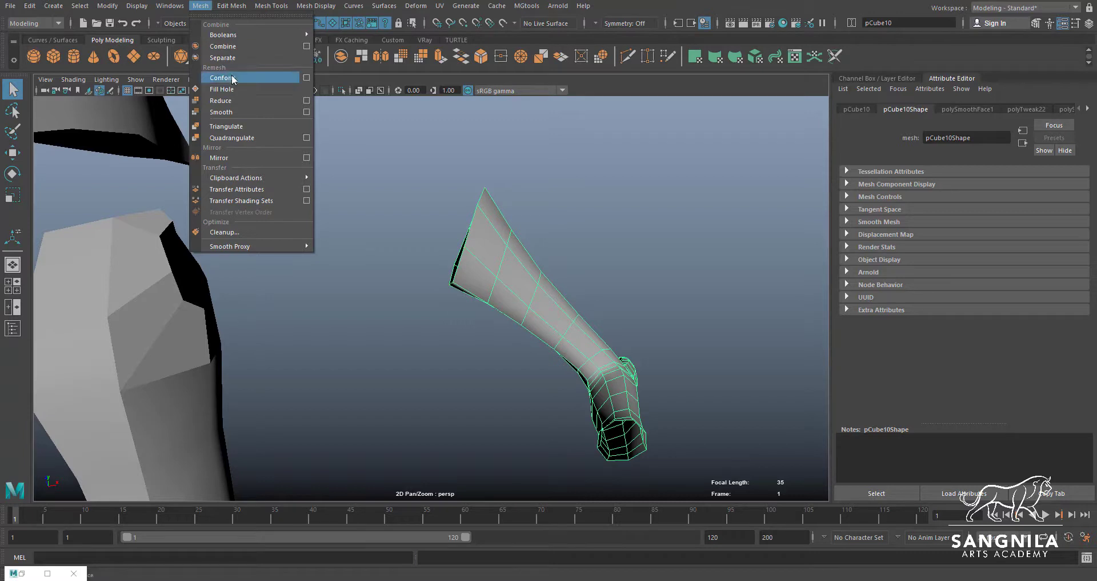
pyautogui.click(456, 213)
pyautogui.scroll(-3, 475, 277)
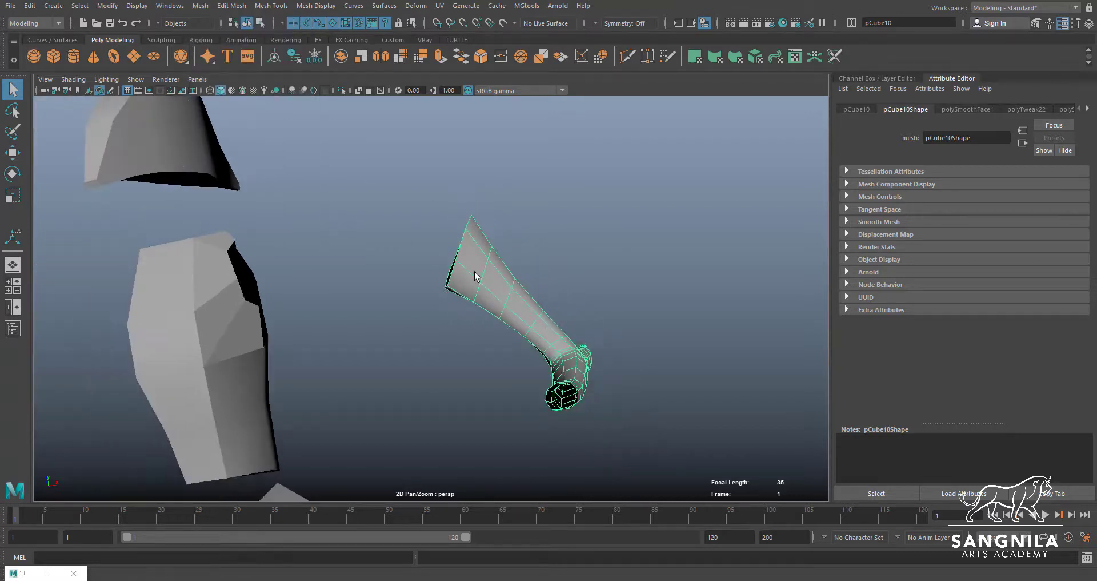
# Move the arm sideways toward the torso to line it up with the front reference image
pyautogui.press('w')
pyautogui.keyDown('alt'); pyautogui.moveTo(519, 286); pyautogui.dragTo(303, 378); pyautogui.keyUp('alt')
pyautogui.keyDown('alt'); pyautogui.moveTo(392, 338); pyautogui.dragTo(367, 335); pyautogui.keyUp('alt')
pyautogui.press('space')
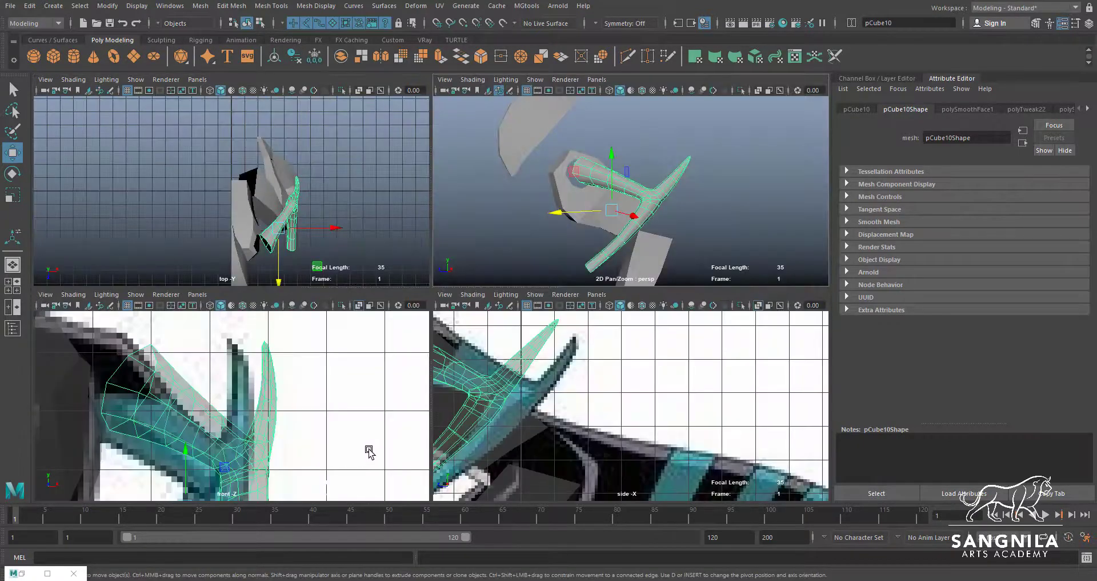
pyautogui.keyDown('alt'); pyautogui.moveTo(369, 451); pyautogui.dragTo(305, 417, button='middle'); pyautogui.keyUp('alt')
pyautogui.moveTo(261, 427); pyautogui.dragTo(234, 432)
# Shift the arm backward and down in the side view to match the arm in the reference image
pyautogui.keyDown('alt'); pyautogui.moveTo(555, 351); pyautogui.dragTo(677, 324, button='middle'); pyautogui.keyUp('alt')
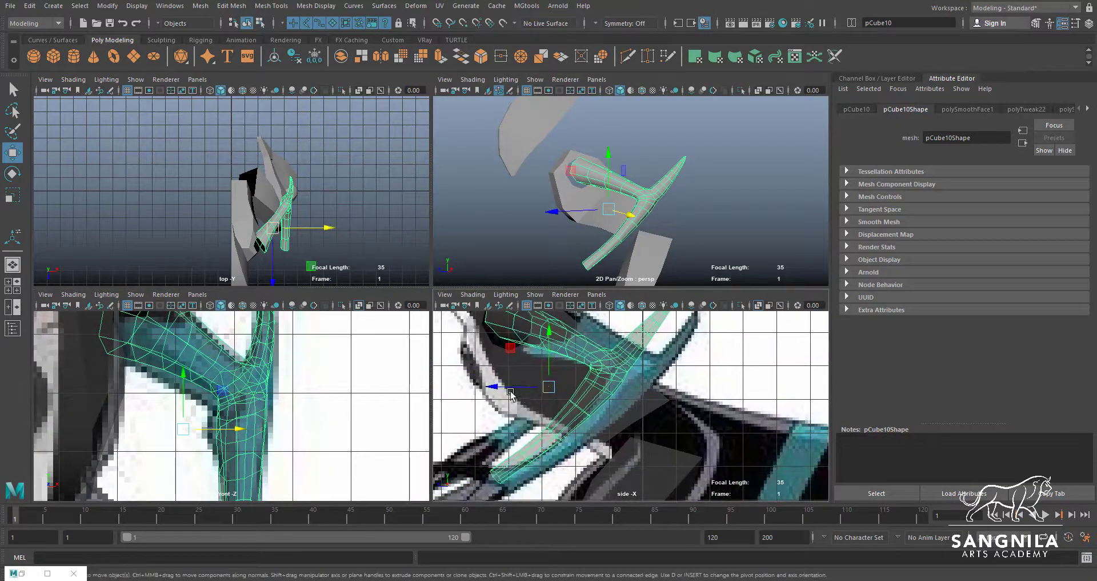
pyautogui.moveTo(503, 386); pyautogui.dragTo(530, 387)
pyautogui.keyDown('alt'); pyautogui.moveTo(563, 378); pyautogui.dragTo(559, 411, button='middle'); pyautogui.keyUp('alt')
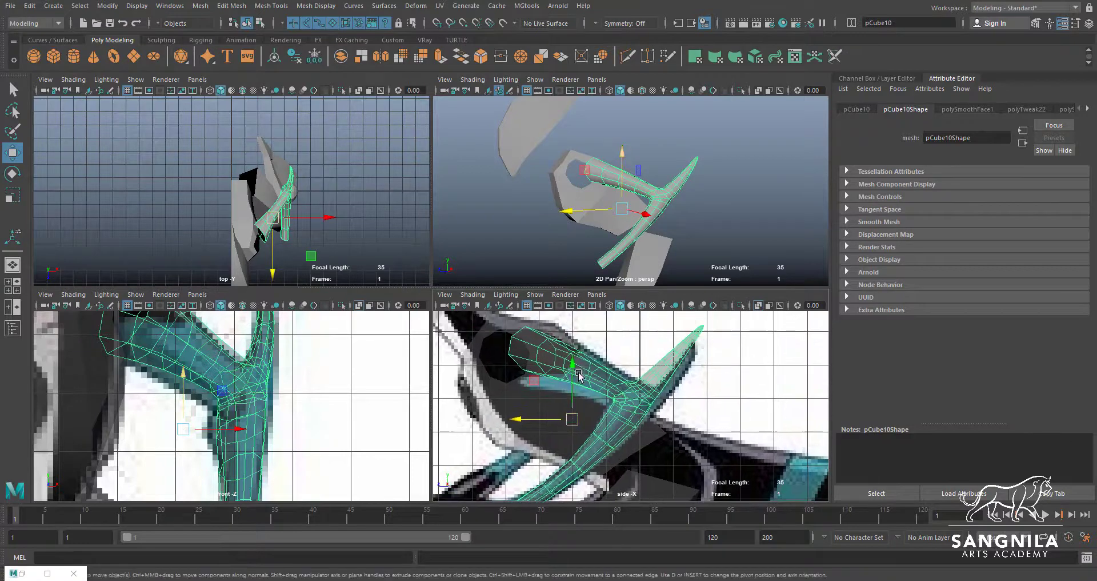
pyautogui.moveTo(575, 359); pyautogui.dragTo(573, 369)
# Examine how the arm's open shoulder end lines up with the torso's arm hole, with both meshes' vertices shown
pyautogui.keyDown('alt'); pyautogui.moveTo(629, 220); pyautogui.dragTo(517, 197); pyautogui.keyUp('alt')
pyautogui.click(543, 208)
pyautogui.keyDown('alt'); pyautogui.moveTo(543, 209); pyautogui.dragTo(578, 200, button='middle'); pyautogui.keyUp('alt')
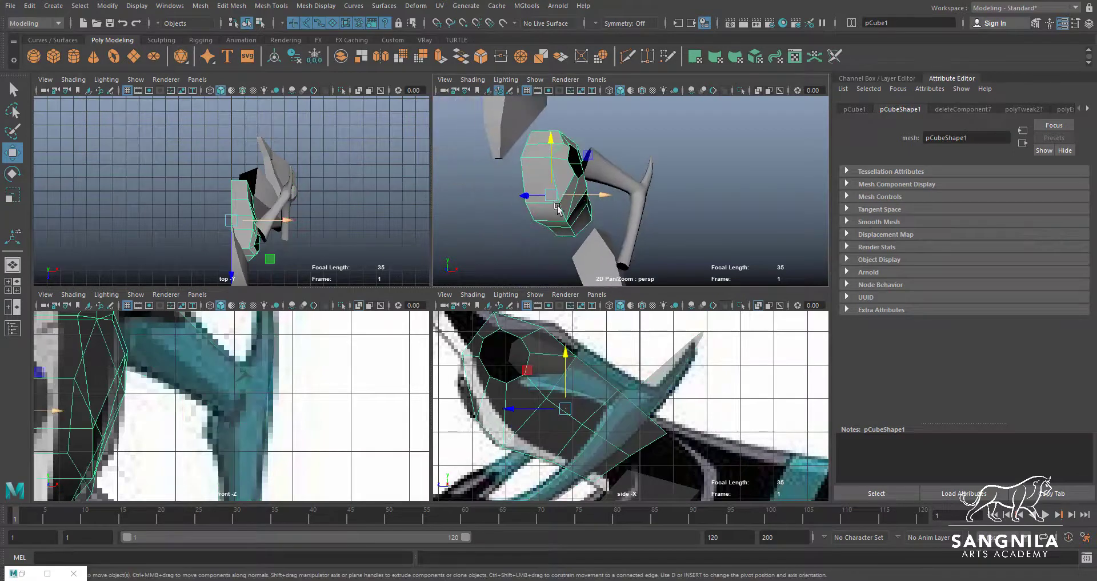
pyautogui.keyDown('alt'); pyautogui.moveTo(578, 199); pyautogui.dragTo(641, 196, button='right'); pyautogui.keyUp('alt')
pyautogui.keyDown('alt'); pyautogui.moveTo(642, 196); pyautogui.dragTo(599, 195); pyautogui.keyUp('alt')
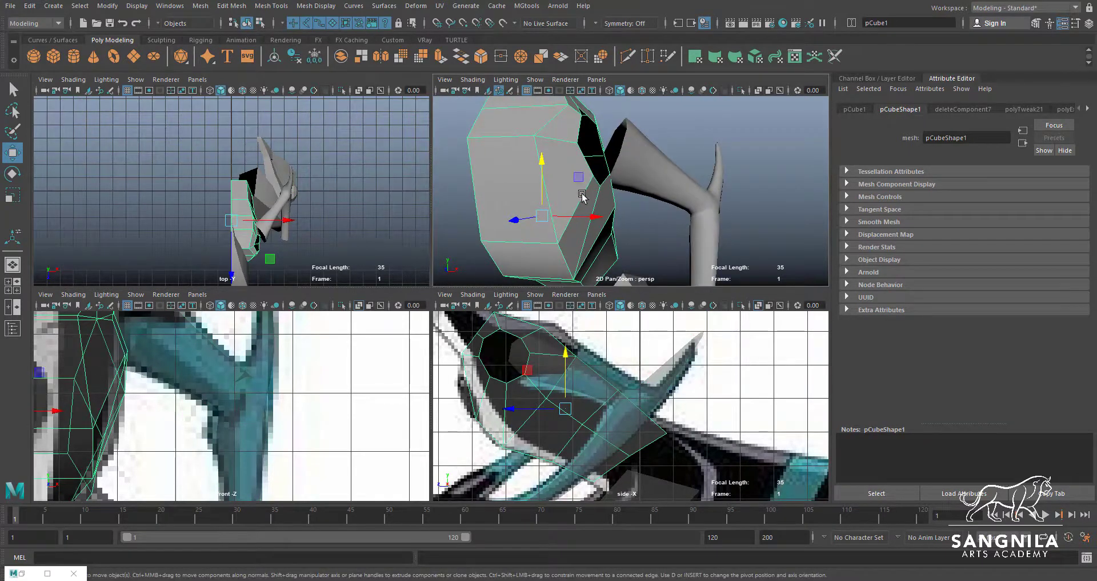
pyautogui.click(637, 186)
pyautogui.click(576, 200)
pyautogui.keyDown('alt'); pyautogui.moveTo(576, 200); pyautogui.dragTo(685, 207); pyautogui.keyUp('alt')
pyautogui.keyDown('alt'); pyautogui.moveTo(686, 207); pyautogui.dragTo(671, 219); pyautogui.keyUp('alt')
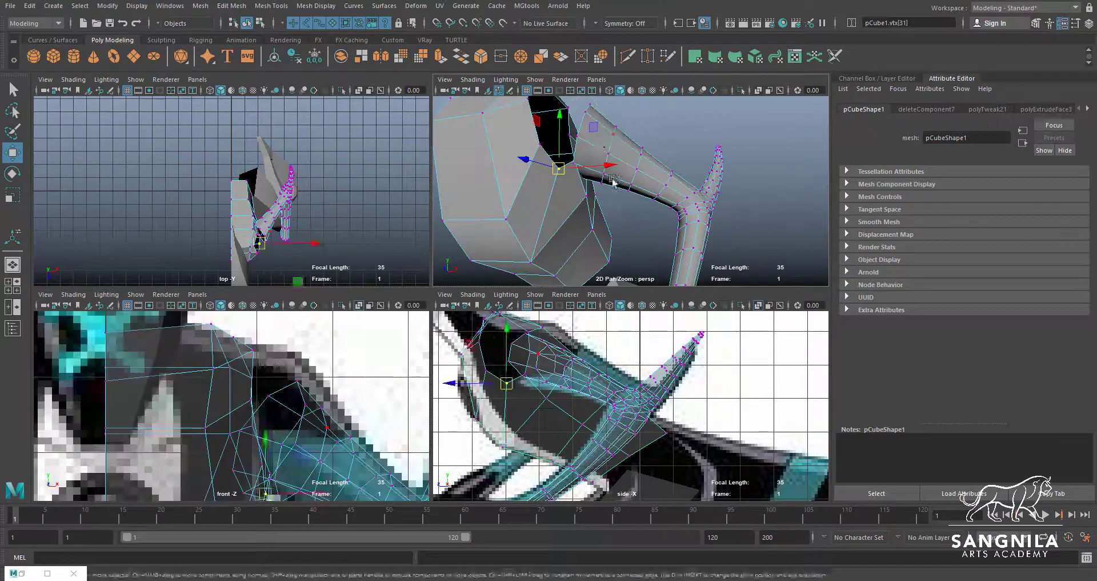
pyautogui.press('q')
pyautogui.keyDown('alt'); pyautogui.moveTo(595, 150); pyautogui.dragTo(521, 187); pyautogui.keyUp('alt')
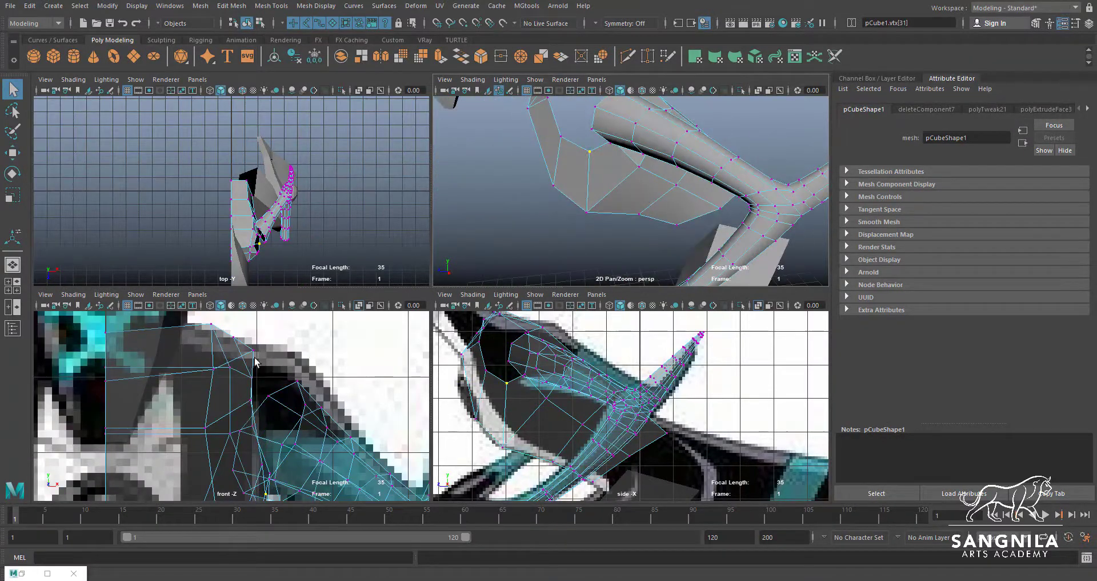
pyautogui.keyDown('alt'); pyautogui.moveTo(650, 141); pyautogui.dragTo(583, 208); pyautogui.keyUp('alt')
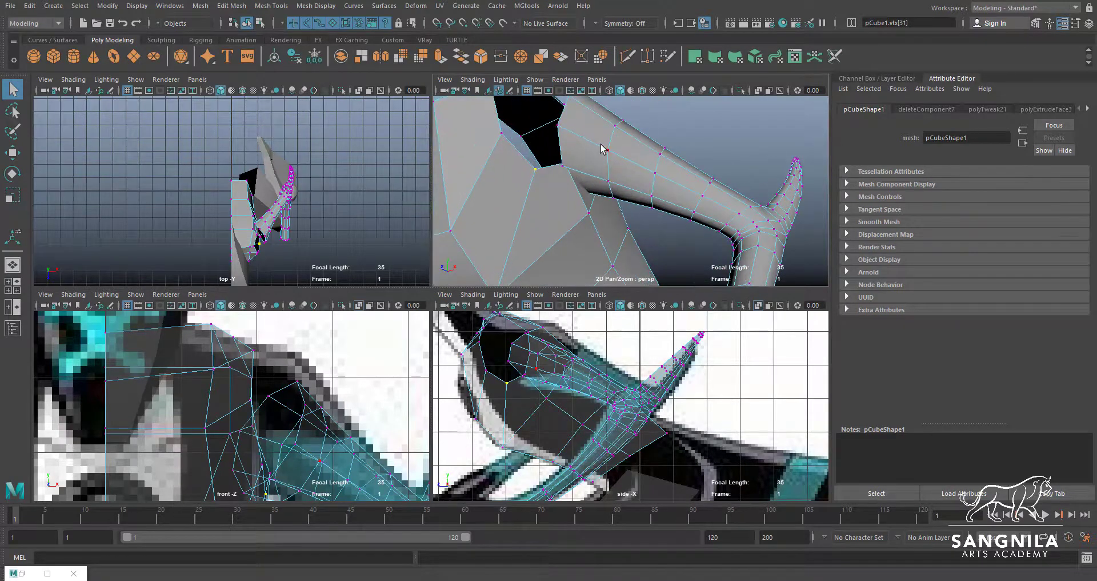
pyautogui.moveTo(602, 136); pyautogui.dragTo(601, 161, button='right')
pyautogui.keyDown('alt'); pyautogui.moveTo(602, 158); pyautogui.dragTo(695, 264); pyautogui.keyUp('alt')
# Delete the end ring of faces at the arm's open shoulder end
pyautogui.press('space')
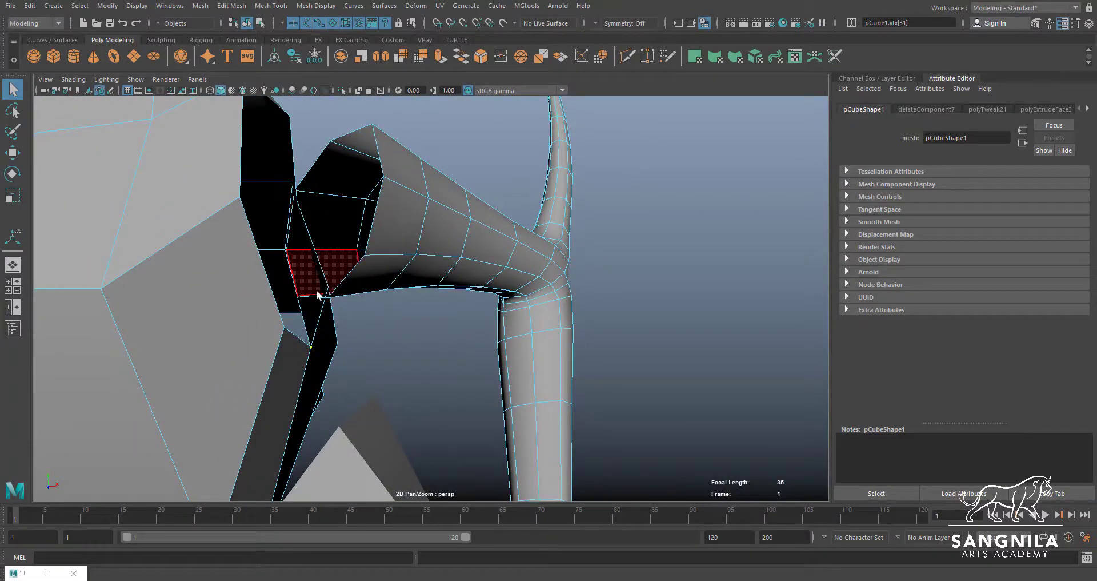
pyautogui.keyDown('alt'); pyautogui.moveTo(318, 289); pyautogui.dragTo(407, 256); pyautogui.keyUp('alt')
pyautogui.keyDown('shift'); pyautogui.doubleClick(457, 199); pyautogui.keyUp('shift')
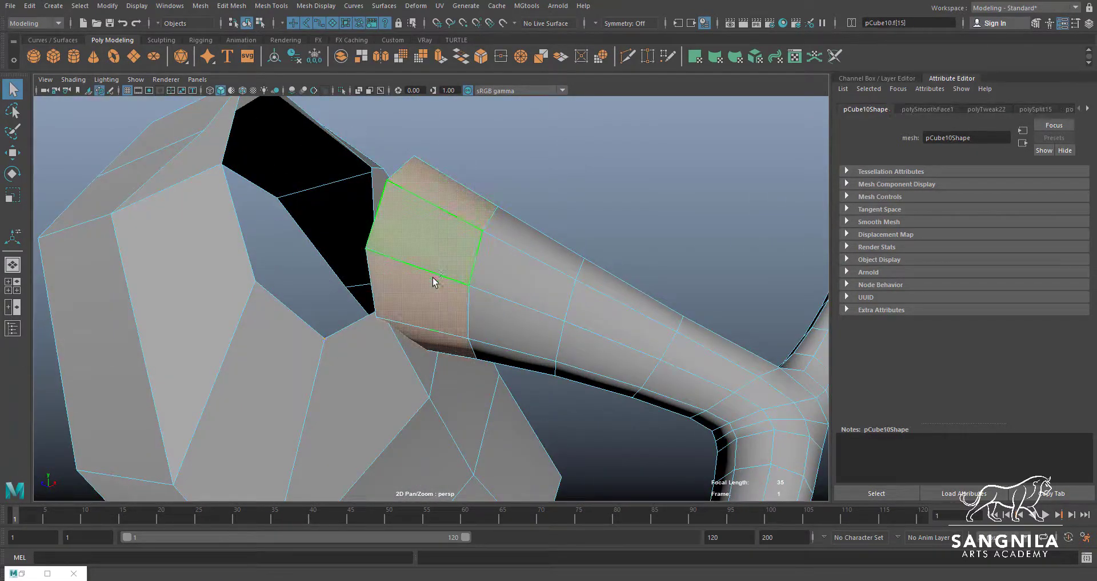
pyautogui.press('Delete')
pyautogui.keyDown('alt'); pyautogui.moveTo(433, 275); pyautogui.dragTo(456, 319); pyautogui.keyUp('alt')
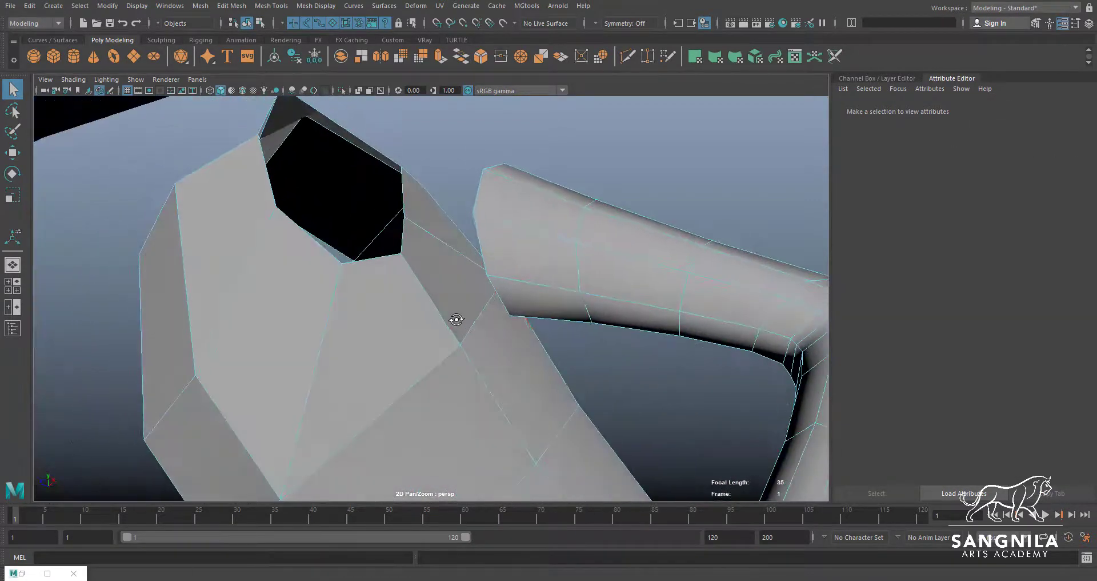
# Move the rim vertices along the lower edge of the torso's arm hole to widen and round the opening
pyautogui.keyDown('alt'); pyautogui.moveTo(530, 304); pyautogui.dragTo(334, 205); pyautogui.keyUp('alt')
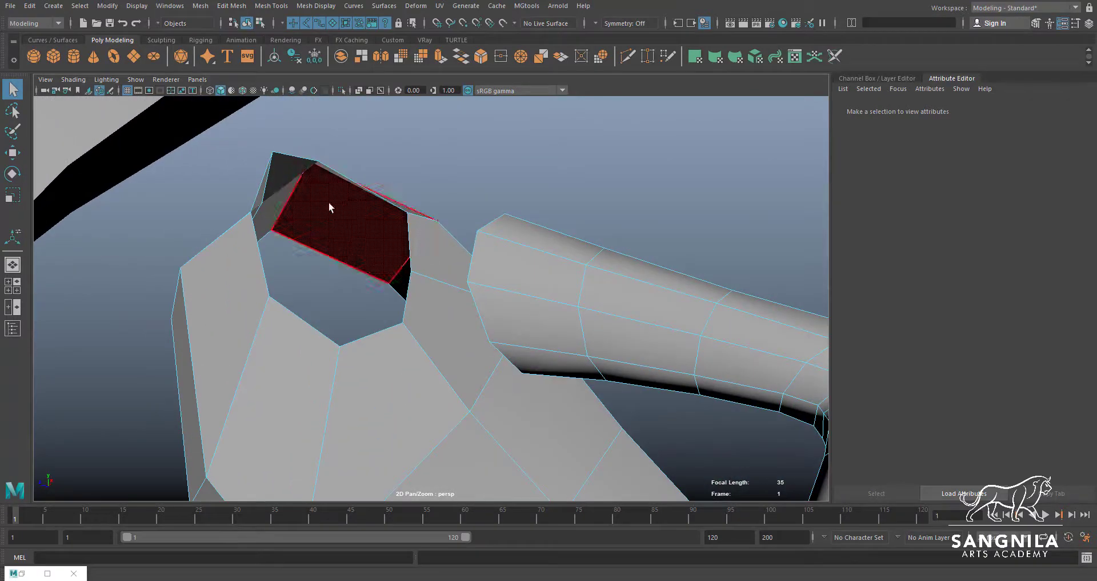
pyautogui.click(269, 296)
pyautogui.press('w')
pyautogui.moveTo(269, 296); pyautogui.dragTo(256, 309)
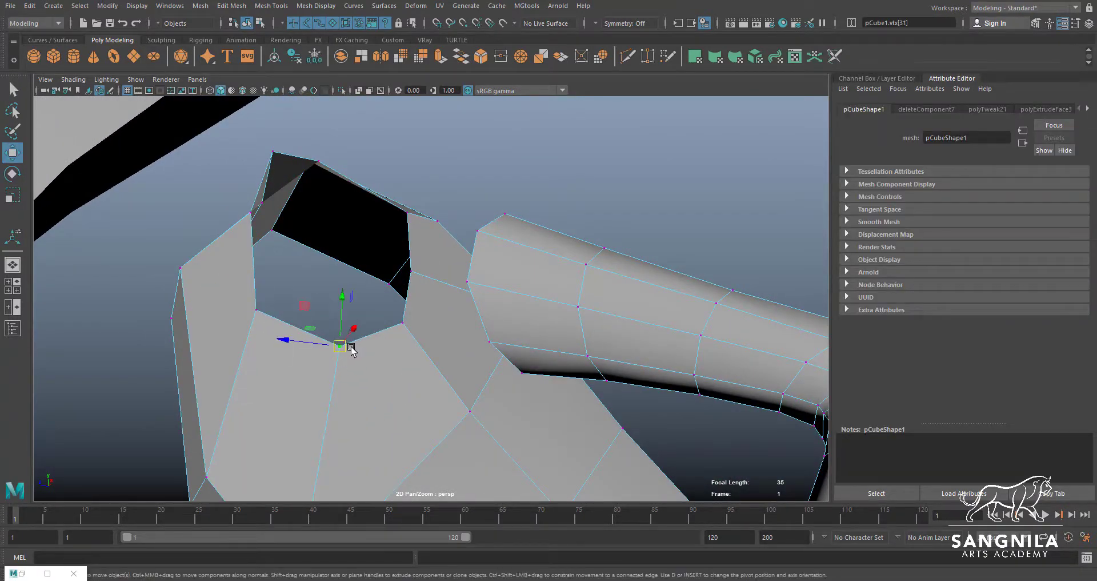
pyautogui.click(363, 390)
pyautogui.click(343, 353)
pyautogui.moveTo(341, 347); pyautogui.dragTo(358, 405)
pyautogui.click(404, 325)
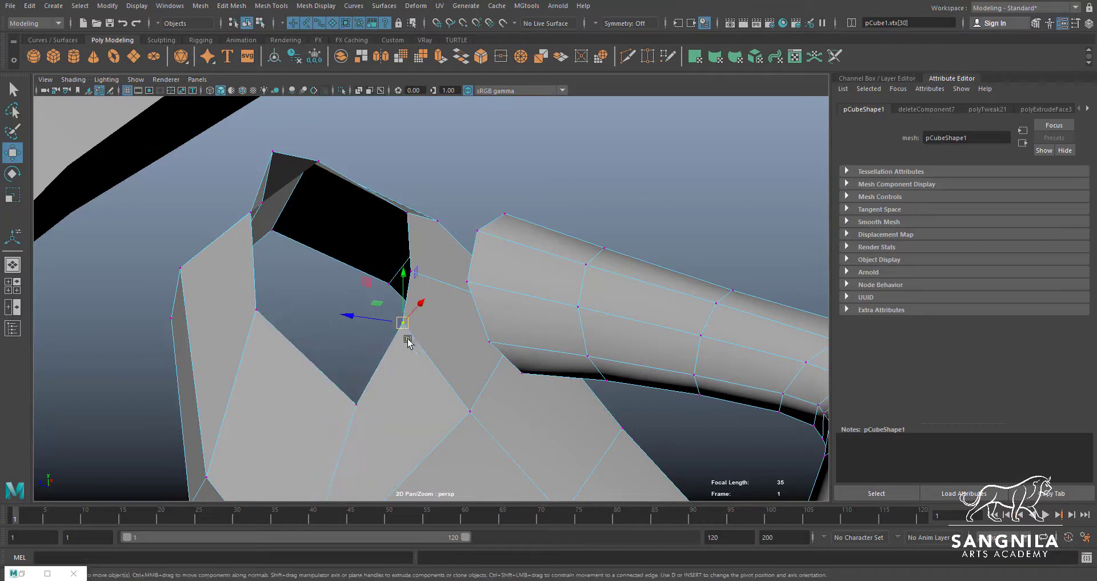
pyautogui.moveTo(408, 341); pyautogui.dragTo(443, 373)
# Reposition the rim vertices on the side of the torso's arm hole nearest the arm to smooth its curve
pyautogui.click(414, 275)
pyautogui.press('w')
pyautogui.moveTo(412, 273); pyautogui.dragTo(457, 289)
pyautogui.keyDown('alt'); pyautogui.moveTo(523, 329); pyautogui.dragTo(525, 243); pyautogui.keyUp('alt')
pyautogui.moveTo(464, 205); pyautogui.dragTo(484, 219)
pyautogui.keyDown('alt'); pyautogui.moveTo(440, 286); pyautogui.dragTo(498, 243); pyautogui.keyUp('alt')
pyautogui.click(404, 341)
pyautogui.moveTo(404, 341); pyautogui.dragTo(413, 304)
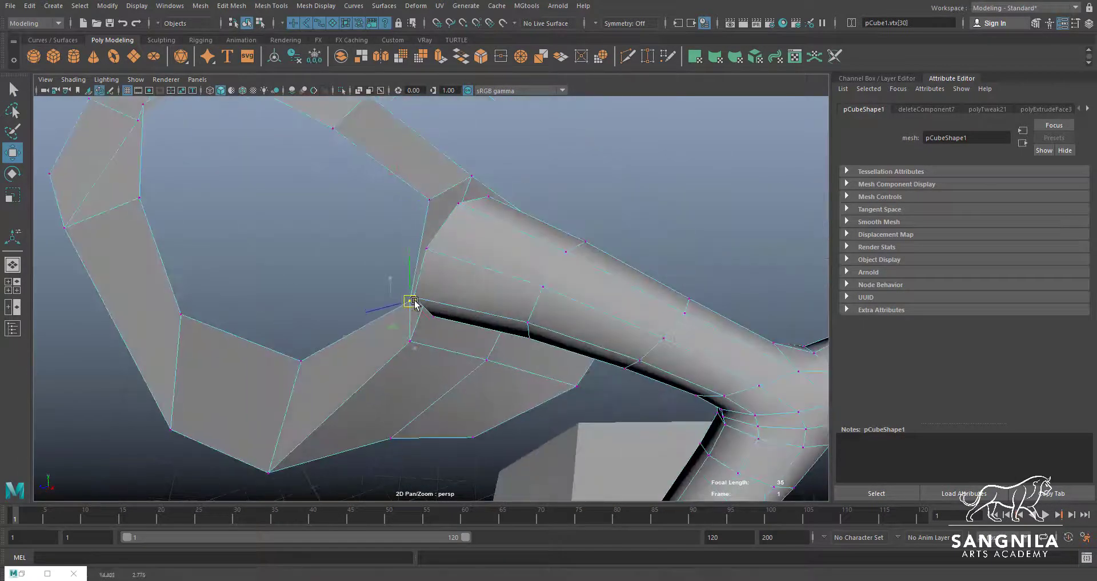
# Shift the remaining lower and far-side rim vertices to round the torso's arm hole, and undo the stray edge move
pyautogui.click(297, 366)
pyautogui.moveTo(296, 366); pyautogui.dragTo(326, 347)
pyautogui.click(186, 322)
pyautogui.moveTo(186, 322); pyautogui.dragTo(233, 307)
pyautogui.click(138, 199)
pyautogui.keyDown('alt'); pyautogui.moveTo(137, 199); pyautogui.dragTo(343, 172); pyautogui.keyUp('alt')
pyautogui.click(260, 219)
pyautogui.moveTo(261, 218); pyautogui.dragTo(229, 142)
pyautogui.hotkey('ctrl', 'z')
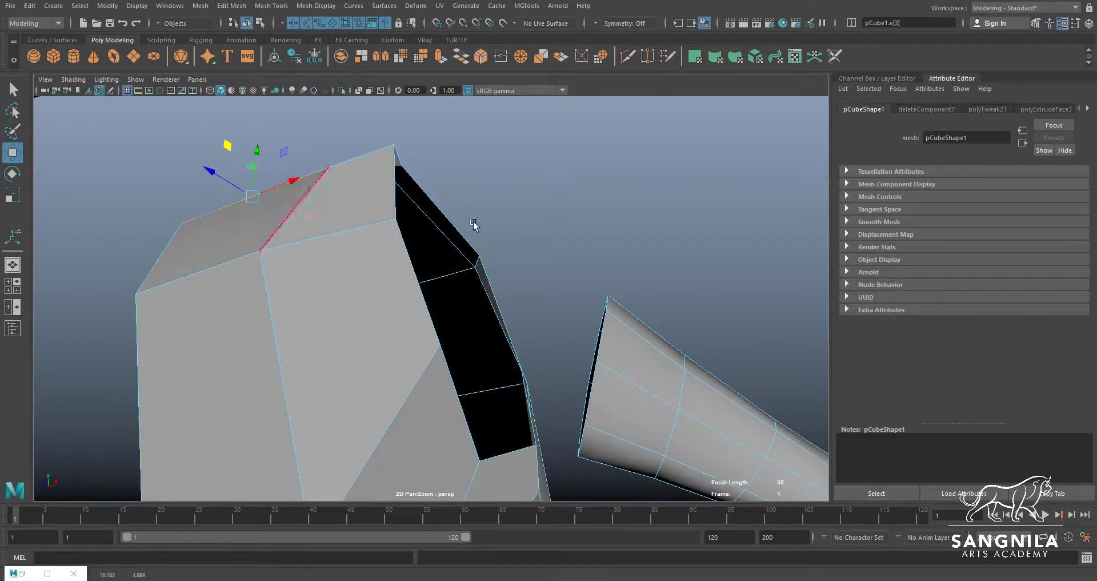
# Combine the torso and the arm into one mesh
pyautogui.keyDown('alt'); pyautogui.moveTo(475, 225); pyautogui.dragTo(592, 297); pyautogui.keyUp('alt')
pyautogui.press('F8')
pyautogui.click(426, 343)
pyautogui.keyDown('alt'); pyautogui.moveTo(427, 343); pyautogui.dragTo(498, 380); pyautogui.keyUp('alt')
pyautogui.keyDown('shift'); pyautogui.click(540, 287); pyautogui.keyUp('shift')
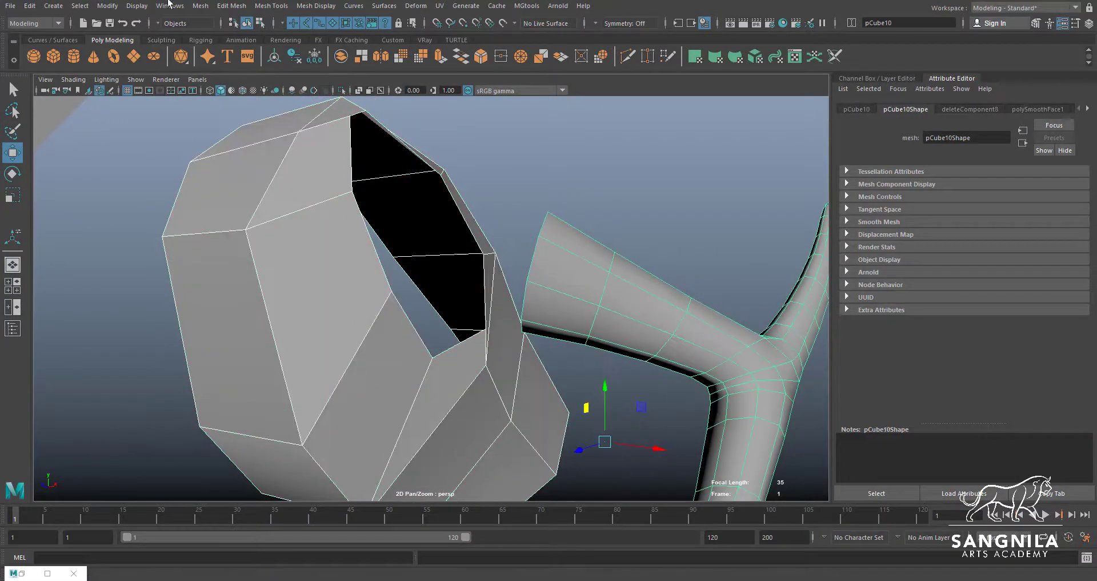
pyautogui.click(201, 7)
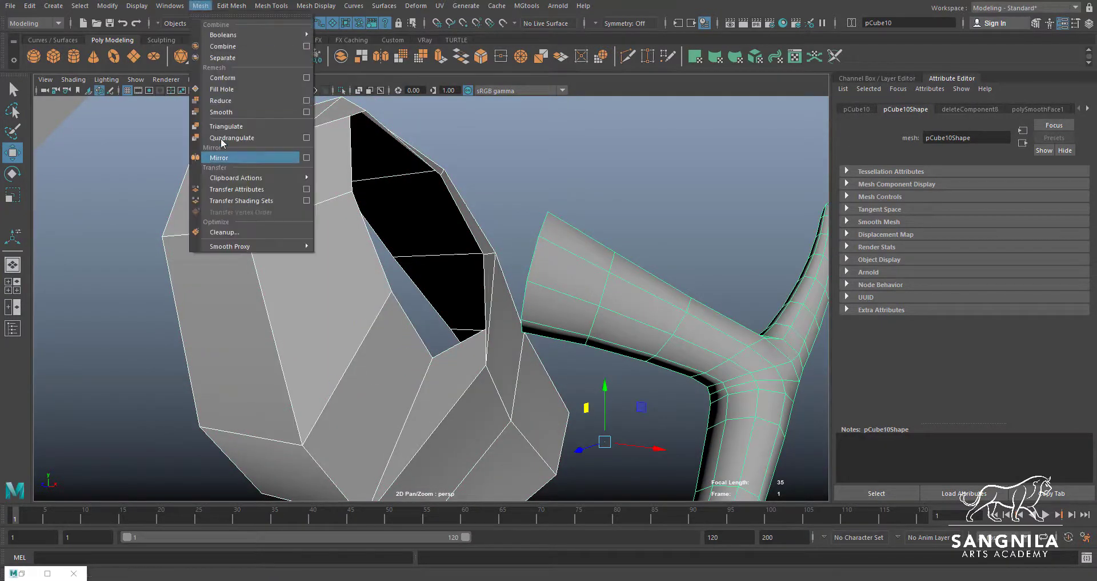
pyautogui.click(222, 46)
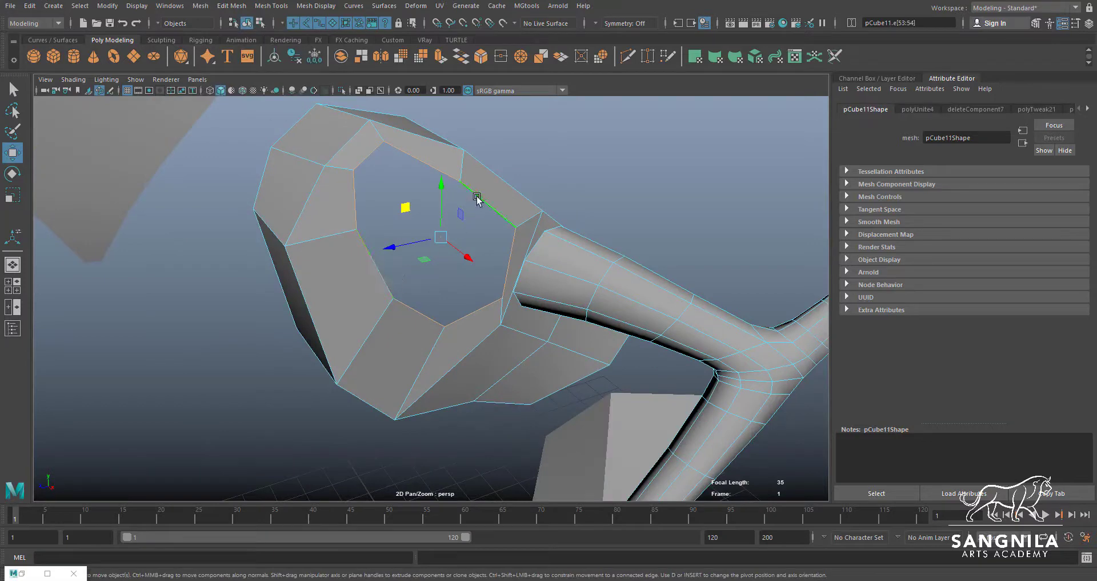
# Bridge the border edges of the torso's arm hole to the open border edges of the arm
pyautogui.keyDown('alt'); pyautogui.moveTo(500, 206); pyautogui.dragTo(540, 264); pyautogui.keyUp('alt')
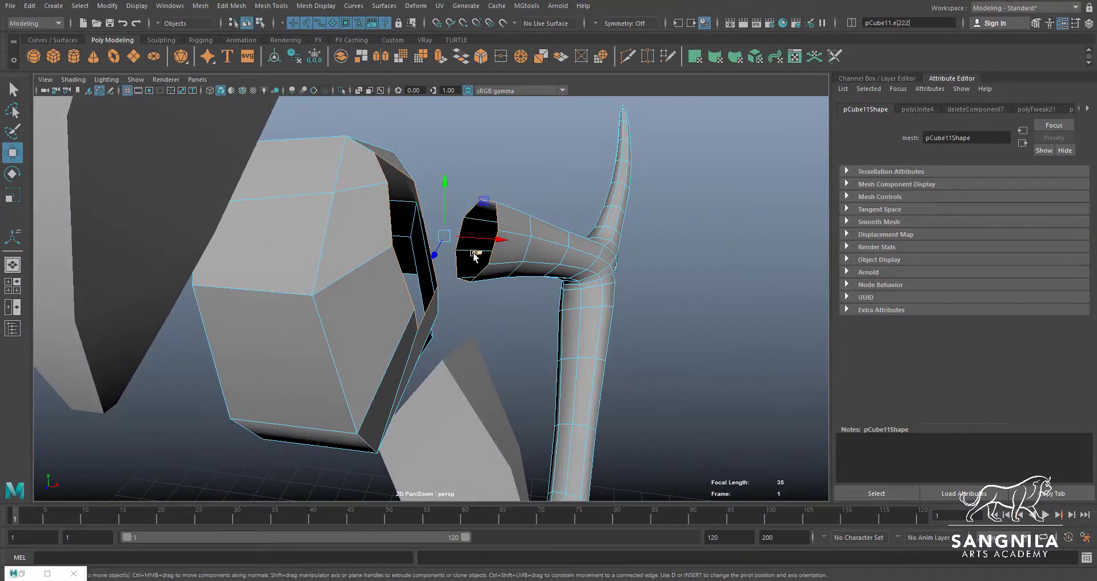
pyautogui.keyDown('alt'); pyautogui.moveTo(474, 252); pyautogui.dragTo(436, 251); pyautogui.keyUp('alt')
pyautogui.click(231, 6)
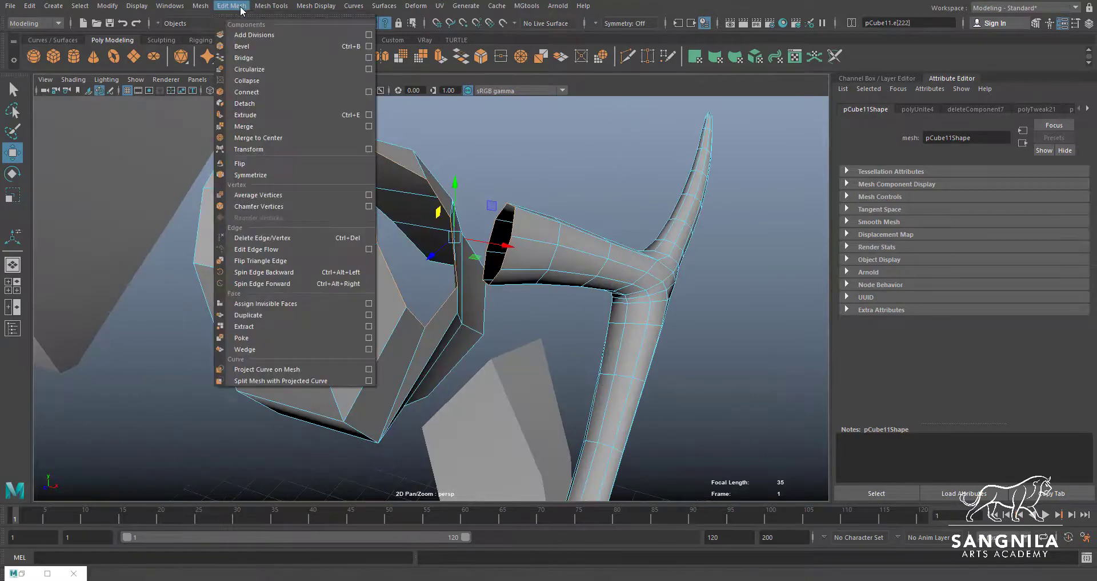
pyautogui.click(243, 58)
pyautogui.keyDown('alt'); pyautogui.moveTo(490, 257); pyautogui.dragTo(456, 229); pyautogui.keyUp('alt')
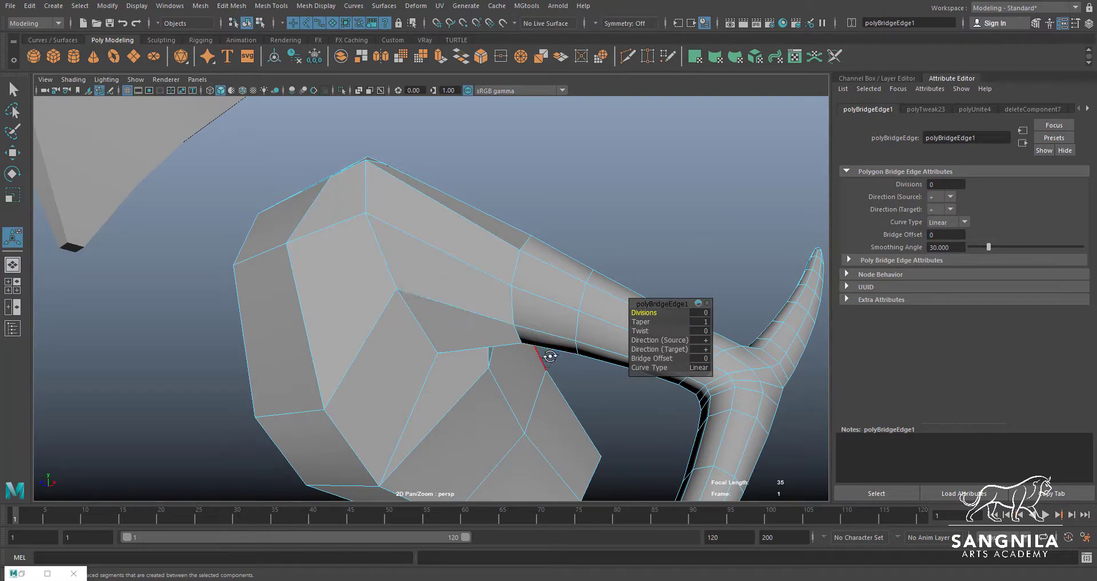
pyautogui.keyDown('alt'); pyautogui.moveTo(549, 356); pyautogui.dragTo(572, 372); pyautogui.keyUp('alt')
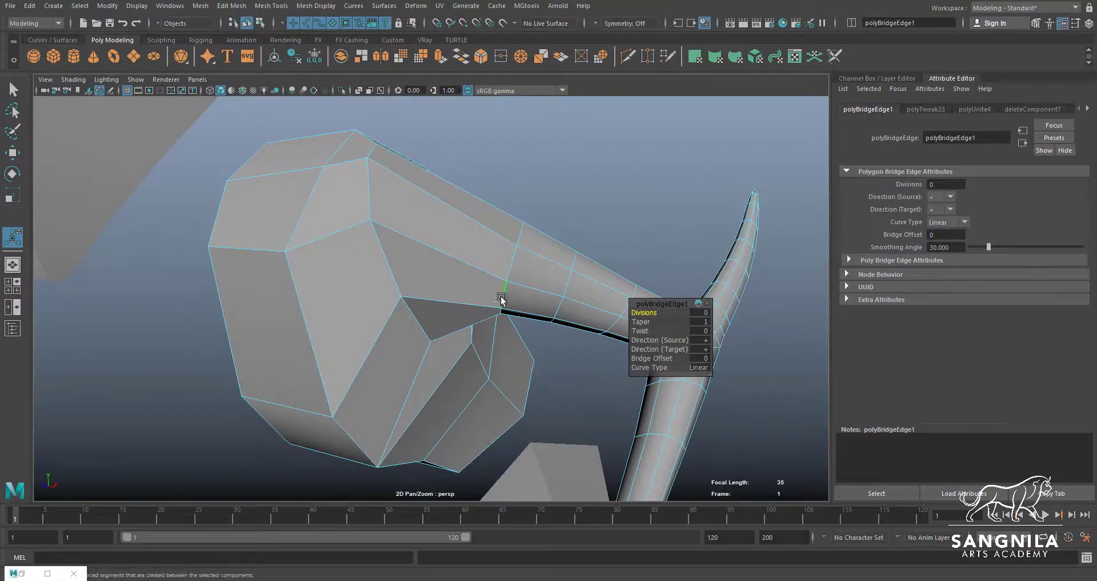
# Rotate the edge loop where the new bridge meets the arm
pyautogui.keyDown('alt'); pyautogui.moveTo(508, 267); pyautogui.dragTo(535, 281); pyautogui.keyUp('alt')
pyautogui.click(513, 270)
pyautogui.press('e')
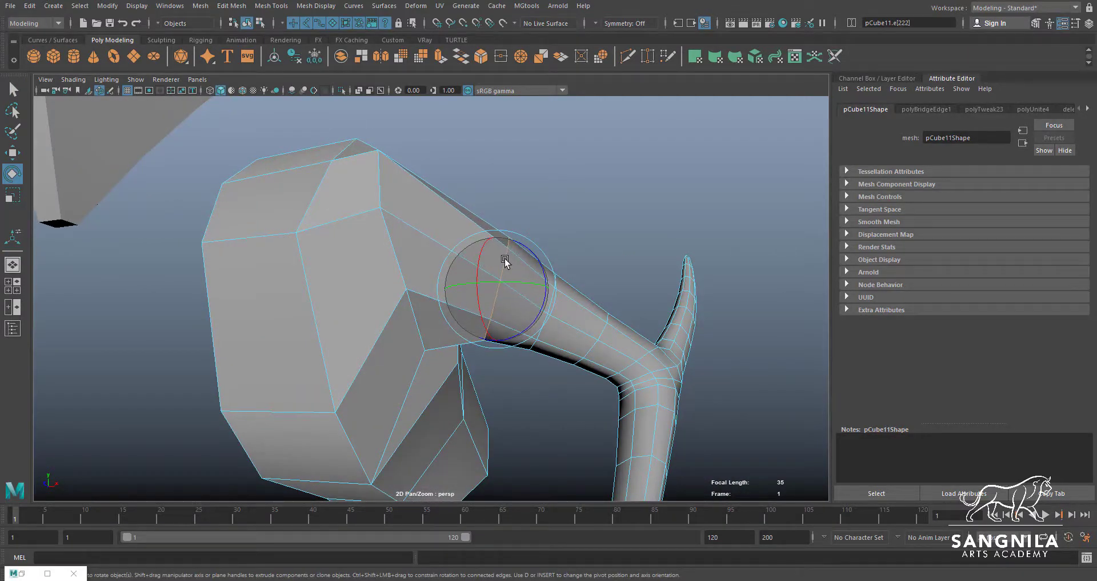
pyautogui.keyDown('alt'); pyautogui.moveTo(519, 292); pyautogui.dragTo(440, 393); pyautogui.keyUp('alt')
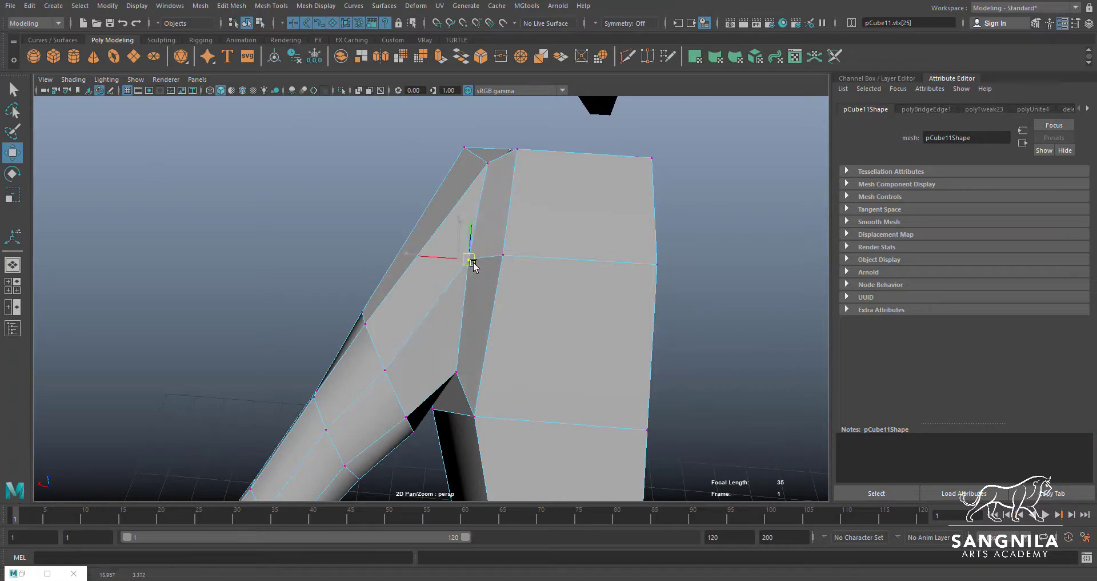
# Adjust the vertices on the back of the bridged shoulder and undo the last vertex move
pyautogui.keyDown('alt'); pyautogui.moveTo(479, 338); pyautogui.dragTo(440, 219); pyautogui.keyUp('alt')
pyautogui.moveTo(497, 226)
pyautogui.keyDown('alt'); pyautogui.mouseDown()
pyautogui.moveTo(466, 191)
pyautogui.moveTo(399, 211)
pyautogui.moveTo(519, 245)
pyautogui.moveTo(494, 244)
pyautogui.mouseUp(); pyautogui.keyUp('alt')
pyautogui.click(461, 241)
pyautogui.moveTo(436, 227)
pyautogui.keyDown('alt'); pyautogui.mouseDown()
pyautogui.moveTo(387, 238)
pyautogui.moveTo(421, 206)
pyautogui.moveTo(433, 225)
pyautogui.mouseUp(); pyautogui.keyUp('alt')
pyautogui.click(429, 231)
pyautogui.hotkey('ctrl', 'z')
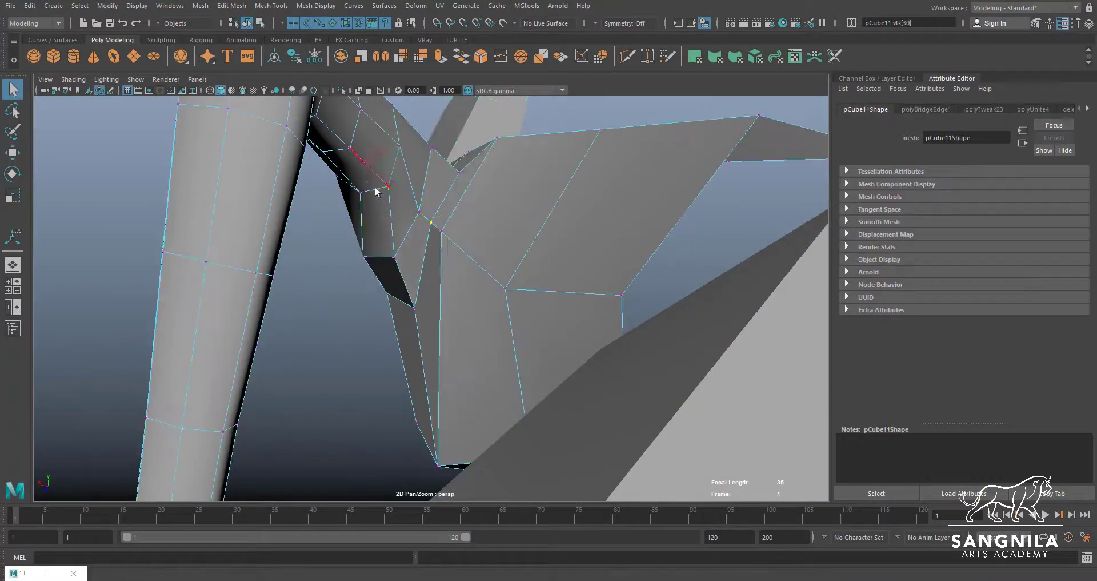
# Reposition the armpit vertices and an edge along the underside of the upper arm
pyautogui.press('w')
pyautogui.keyDown('alt'); pyautogui.moveTo(376, 193); pyautogui.dragTo(612, 317); pyautogui.keyUp('alt')
pyautogui.click(521, 280)
pyautogui.click(625, 290)
pyautogui.keyDown('alt'); pyautogui.moveTo(495, 301); pyautogui.dragTo(528, 255); pyautogui.keyUp('alt')
pyautogui.moveTo(530, 256); pyautogui.dragTo(532, 262)
pyautogui.keyDown('alt'); pyautogui.moveTo(639, 265); pyautogui.dragTo(702, 285); pyautogui.keyUp('alt')
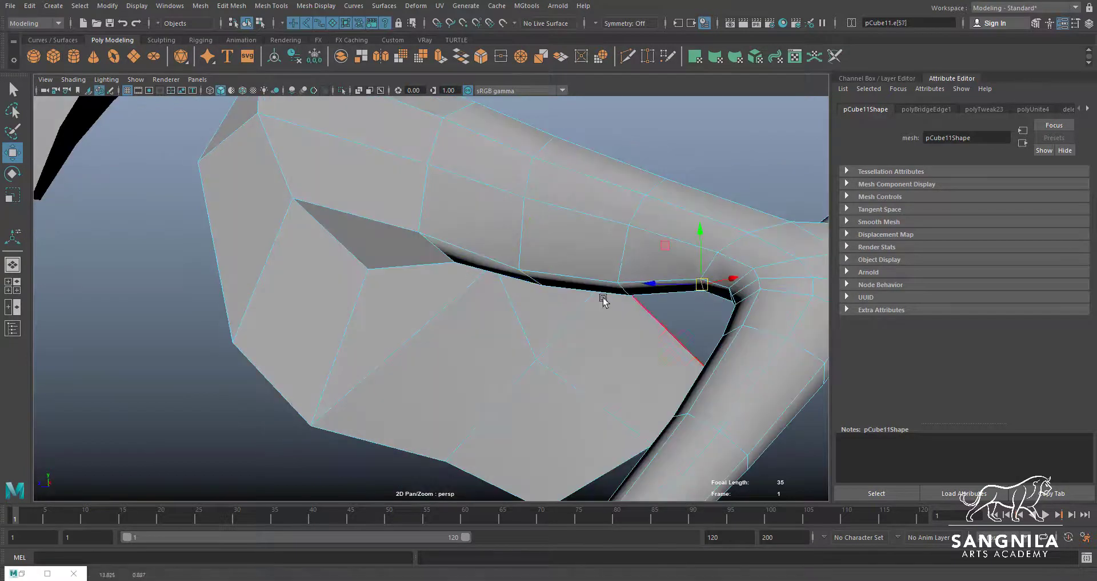
pyautogui.keyDown('alt'); pyautogui.moveTo(603, 300); pyautogui.dragTo(518, 222); pyautogui.keyUp('alt')
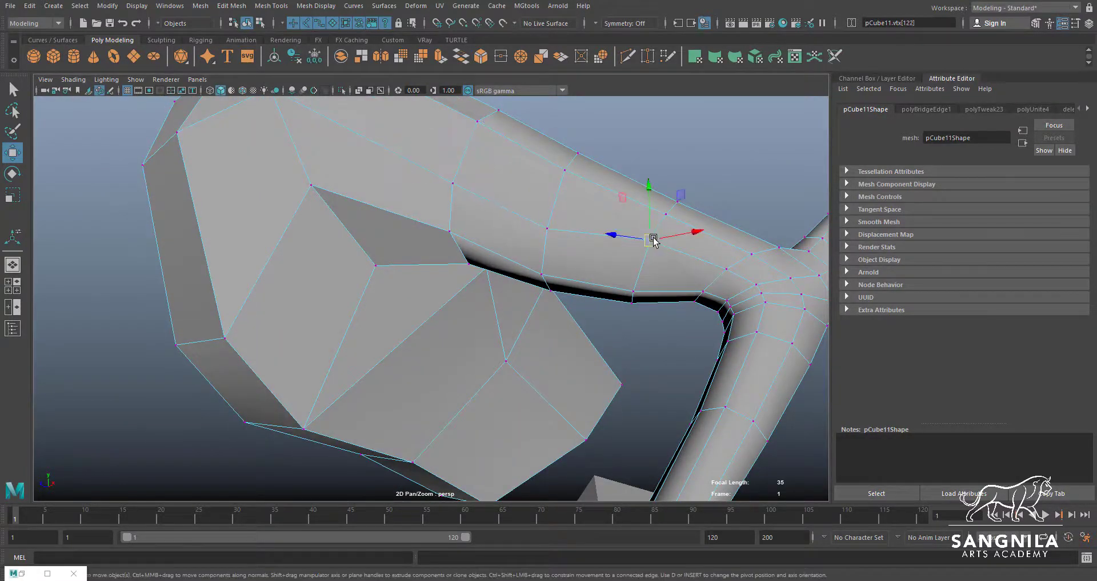
# Move the vertices under the upper arm to follow the arm's lower outline in the front reference image
pyautogui.keyDown('alt'); pyautogui.moveTo(654, 240); pyautogui.dragTo(543, 284); pyautogui.keyUp('alt')
pyautogui.click(543, 284)
pyautogui.press('space')
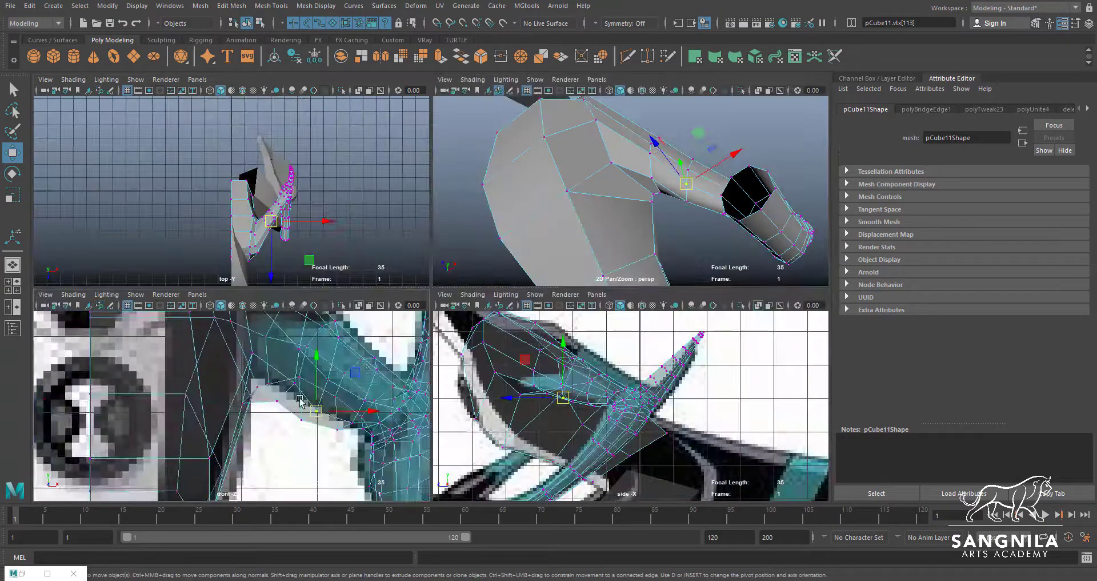
pyautogui.keyDown('alt'); pyautogui.moveTo(335, 354); pyautogui.dragTo(332, 431, button='middle'); pyautogui.keyUp('alt')
pyautogui.moveTo(577, 229)
pyautogui.keyDown('alt'); pyautogui.mouseDown()
pyautogui.moveTo(597, 214)
pyautogui.moveTo(588, 226)
pyautogui.mouseUp(); pyautogui.keyUp('alt')
pyautogui.scroll(5, 597, 372)
# Raise the upper edges of the arm near the shoulder to the outline in the side reference image
pyautogui.keyDown('alt'); pyautogui.moveTo(598, 372); pyautogui.dragTo(634, 441, button='middle'); pyautogui.keyUp('alt')
pyautogui.keyDown('alt'); pyautogui.moveTo(758, 125); pyautogui.dragTo(500, 281); pyautogui.keyUp('alt')
pyautogui.press('q')
pyautogui.click(671, 206)
pyautogui.press('space')
pyautogui.doubleClick(474, 284)
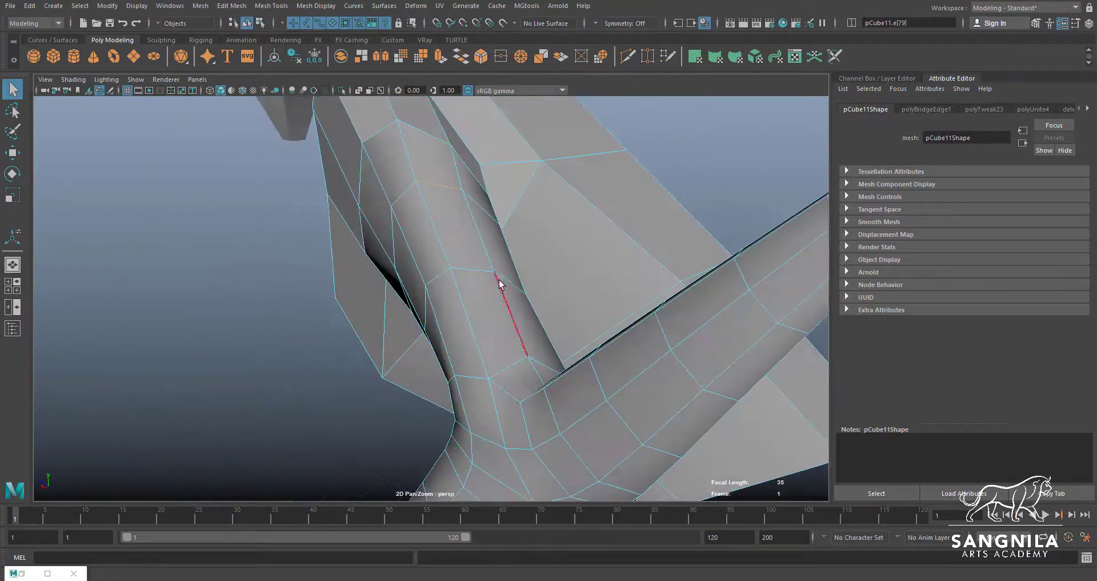
pyautogui.press('space')
pyautogui.keyDown('alt'); pyautogui.moveTo(624, 238); pyautogui.dragTo(637, 198); pyautogui.keyUp('alt')
pyautogui.press('w')
pyautogui.moveTo(545, 380); pyautogui.dragTo(560, 359)
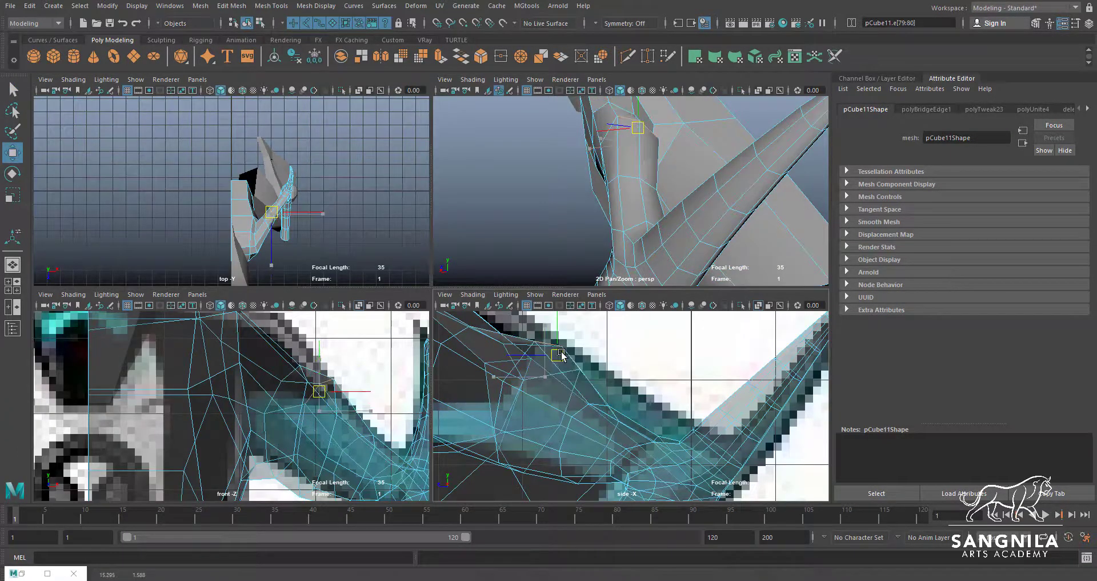
# Raise the next pair of upper-arm edges toward the elbow to the side reference outline
pyautogui.press('q')
pyautogui.keyDown('alt'); pyautogui.moveTo(635, 200); pyautogui.dragTo(681, 197); pyautogui.keyUp('alt')
pyautogui.doubleClick(681, 197)
pyautogui.press('w')
pyautogui.moveTo(602, 410); pyautogui.dragTo(617, 390)
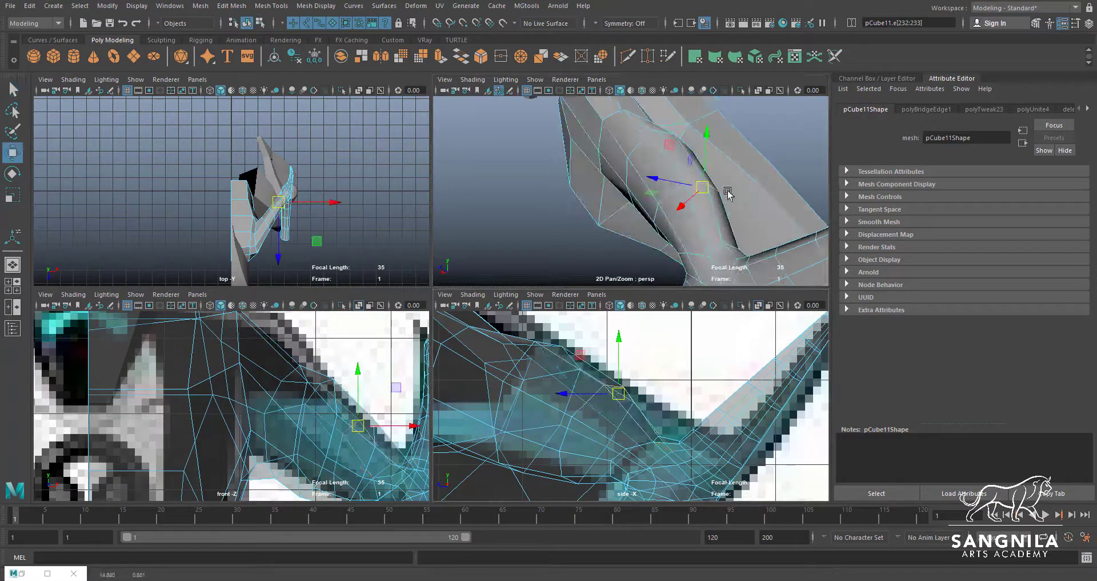
# Move the remaining top edges of the upper arm near the elbow to match the side reference outline
pyautogui.press('q')
pyautogui.doubleClick(703, 187)
pyautogui.keyDown('alt'); pyautogui.moveTo(728, 191); pyautogui.dragTo(708, 203); pyautogui.keyUp('alt')
pyautogui.press('w')
pyautogui.moveTo(662, 447); pyautogui.dragTo(673, 428)
pyautogui.moveTo(720, 217)
pyautogui.keyDown('alt'); pyautogui.mouseDown()
pyautogui.moveTo(743, 191)
pyautogui.moveTo(713, 205)
pyautogui.mouseUp(); pyautogui.keyUp('alt')
pyautogui.press('q')
pyautogui.doubleClick(713, 206)
pyautogui.press('w')
pyautogui.keyDown('alt'); pyautogui.moveTo(685, 443); pyautogui.dragTo(672, 381, button='middle'); pyautogui.keyUp('alt')
pyautogui.moveTo(672, 381); pyautogui.dragTo(675, 370)
# Nudge a rim vertex on the outer side of the bridged shoulder
pyautogui.keyDown('alt'); pyautogui.moveTo(718, 206); pyautogui.dragTo(564, 270); pyautogui.keyUp('alt')
pyautogui.press('q')
pyautogui.press('space')
pyautogui.doubleClick(571, 341)
pyautogui.press('space')
pyautogui.press('space')
pyautogui.scroll(1, 295, 423)
pyautogui.press('w')
pyautogui.moveTo(427, 336); pyautogui.dragTo(427, 335)
pyautogui.press('space')
pyautogui.press('space')
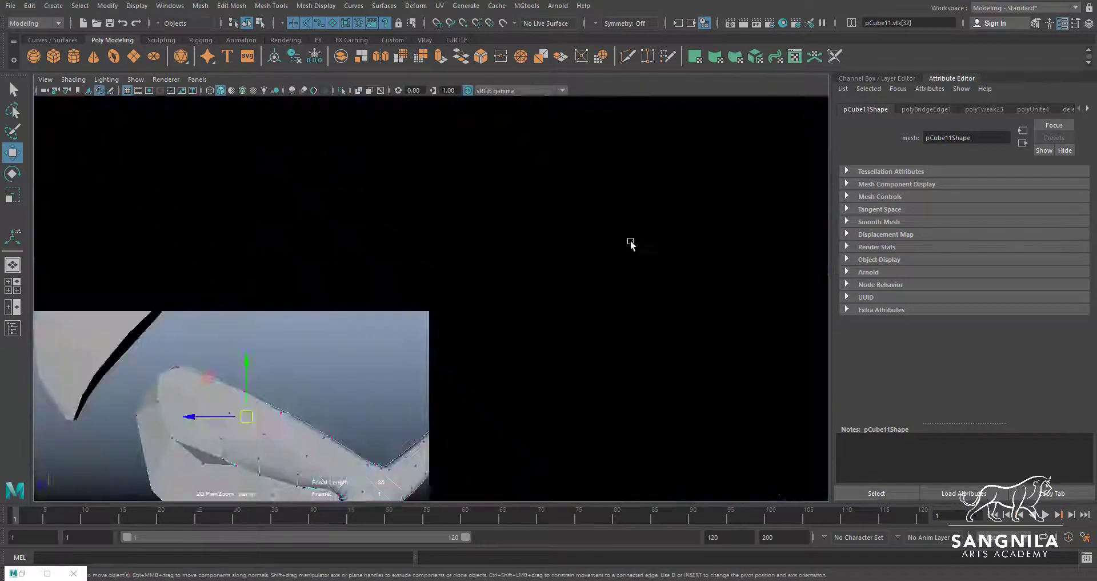
# Move the upper rim vertices of the shoulder bridge to smooth the top of the shoulder
pyautogui.keyDown('alt'); pyautogui.moveTo(630, 240); pyautogui.dragTo(457, 286); pyautogui.keyUp('alt')
pyautogui.click(401, 245)
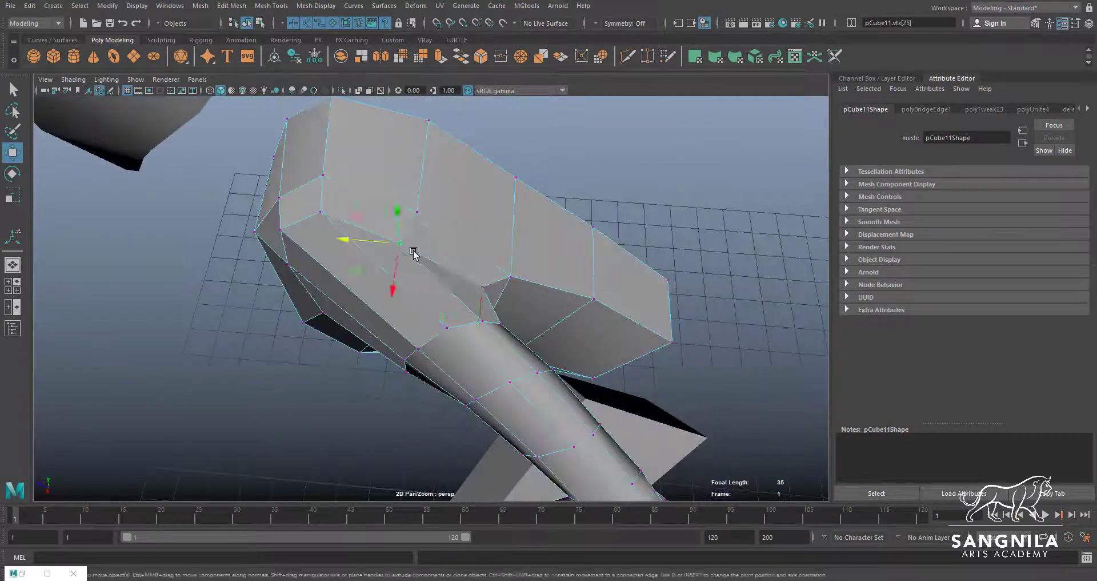
pyautogui.keyDown('alt'); pyautogui.moveTo(413, 250); pyautogui.dragTo(392, 247); pyautogui.keyUp('alt')
pyautogui.moveTo(352, 216); pyautogui.dragTo(359, 205)
pyautogui.click(316, 215)
pyautogui.keyDown('alt'); pyautogui.moveTo(339, 246); pyautogui.dragTo(341, 339); pyautogui.keyUp('alt')
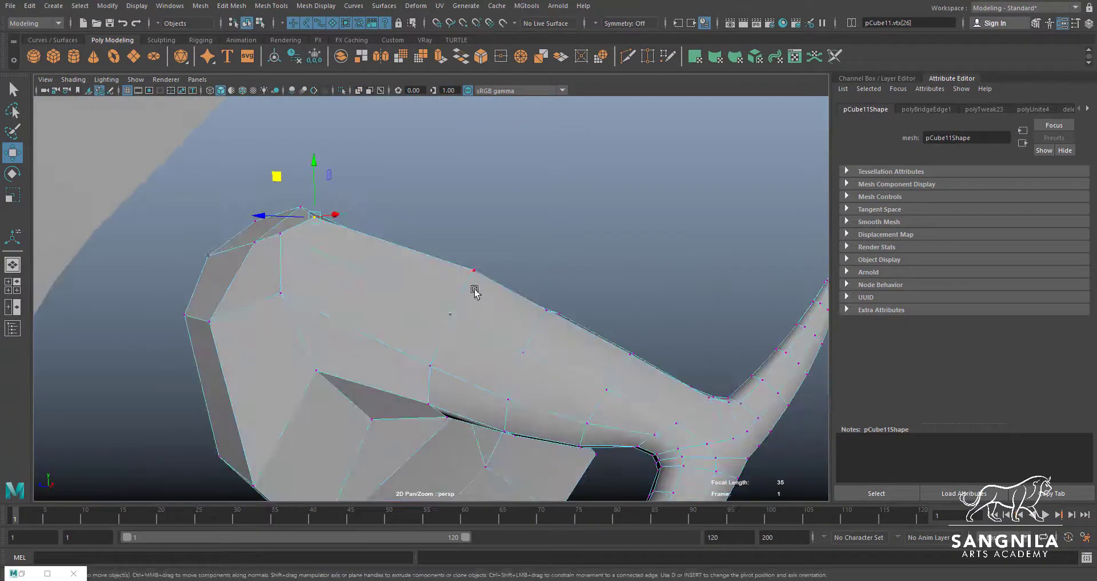
# Adjust the vertex on top of the arm's first ring and the rim vertex in the armpit
pyautogui.click(475, 290)
pyautogui.keyDown('alt'); pyautogui.moveTo(474, 290); pyautogui.dragTo(451, 265); pyautogui.keyUp('alt')
pyautogui.keyDown('alt'); pyautogui.moveTo(451, 269); pyautogui.dragTo(473, 357); pyautogui.keyUp('alt')
pyautogui.click(485, 344)
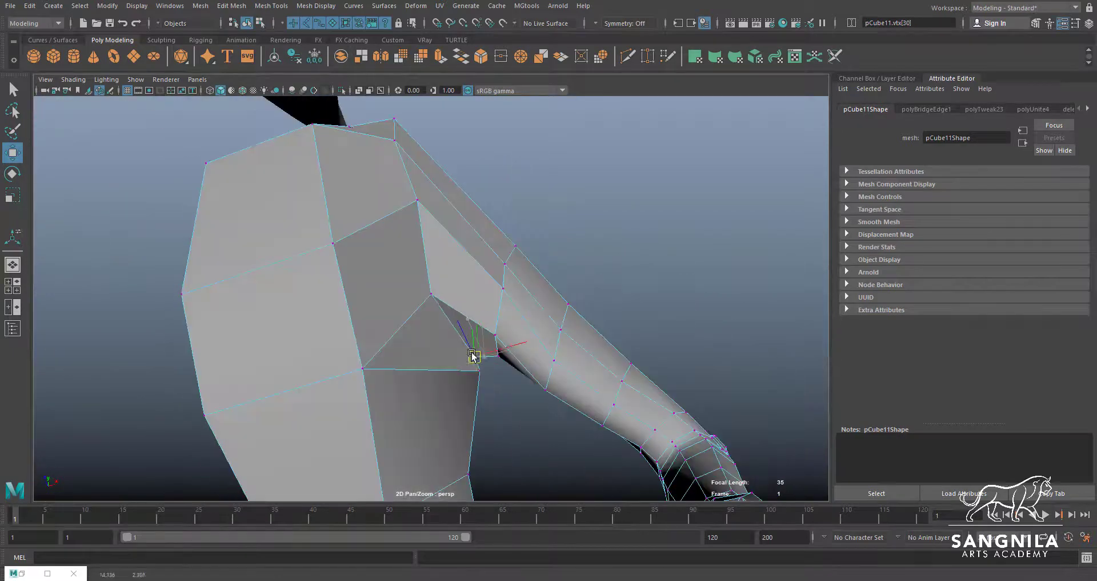
pyautogui.click(466, 375)
# Insert an edge loop across the bridged section between the shoulder and the arm
pyautogui.keyDown('ctrl'); pyautogui.click(457, 251); pyautogui.keyUp('ctrl')
pyautogui.press('w')
pyautogui.moveTo(460, 260)
pyautogui.keyDown('alt'); pyautogui.mouseDown()
pyautogui.moveTo(488, 335)
pyautogui.moveTo(464, 262)
pyautogui.mouseUp(); pyautogui.keyUp('alt')
pyautogui.click(488, 332)
pyautogui.keyDown('alt'); pyautogui.moveTo(470, 216); pyautogui.dragTo(440, 207); pyautogui.keyUp('alt')
pyautogui.click(438, 206)
# Raise the top two vertices of the new shoulder loop to the outline in the front reference image
pyautogui.press('space')
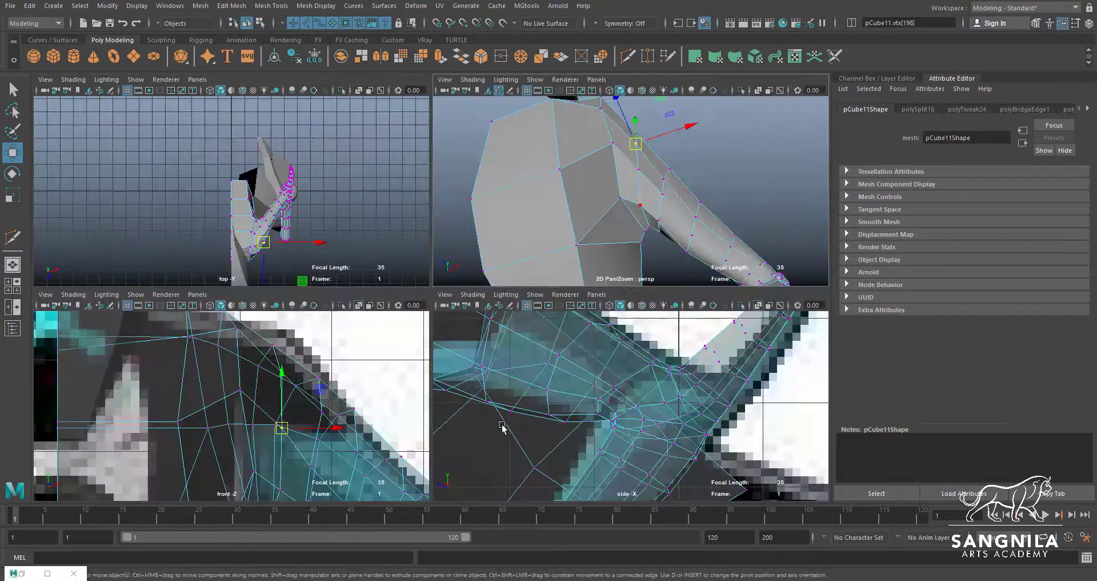
pyautogui.press('q')
pyautogui.moveTo(256, 337); pyautogui.dragTo(290, 377)
pyautogui.press('w')
pyautogui.moveTo(273, 364); pyautogui.dragTo(279, 346)
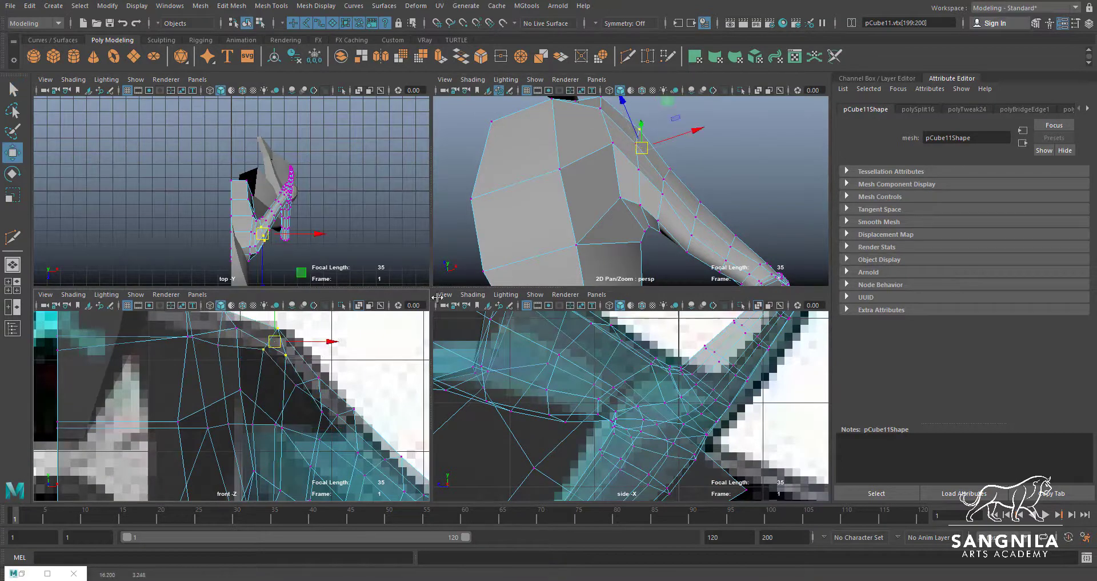
# Reposition the other vertices of the new shoulder loop to round the shoulder's front and top
pyautogui.keyDown('alt'); pyautogui.moveTo(601, 166); pyautogui.dragTo(596, 181); pyautogui.keyUp('alt')
pyautogui.click(627, 151)
pyautogui.moveTo(285, 426); pyautogui.dragTo(255, 418)
pyautogui.keyDown('alt'); pyautogui.moveTo(600, 191); pyautogui.dragTo(460, 177); pyautogui.keyUp('alt')
pyautogui.click(649, 176)
pyautogui.moveTo(650, 136); pyautogui.dragTo(649, 133)
pyautogui.keyDown('alt'); pyautogui.moveTo(650, 148); pyautogui.dragTo(631, 174); pyautogui.keyUp('alt')
pyautogui.keyDown('alt'); pyautogui.moveTo(638, 163); pyautogui.dragTo(748, 169); pyautogui.keyUp('alt')
pyautogui.click(656, 141)
# Shift the top rim vertices where the shoulder meets the torso to even out the shoulder shape
pyautogui.scroll(-5, 748, 169)
pyautogui.press('space')
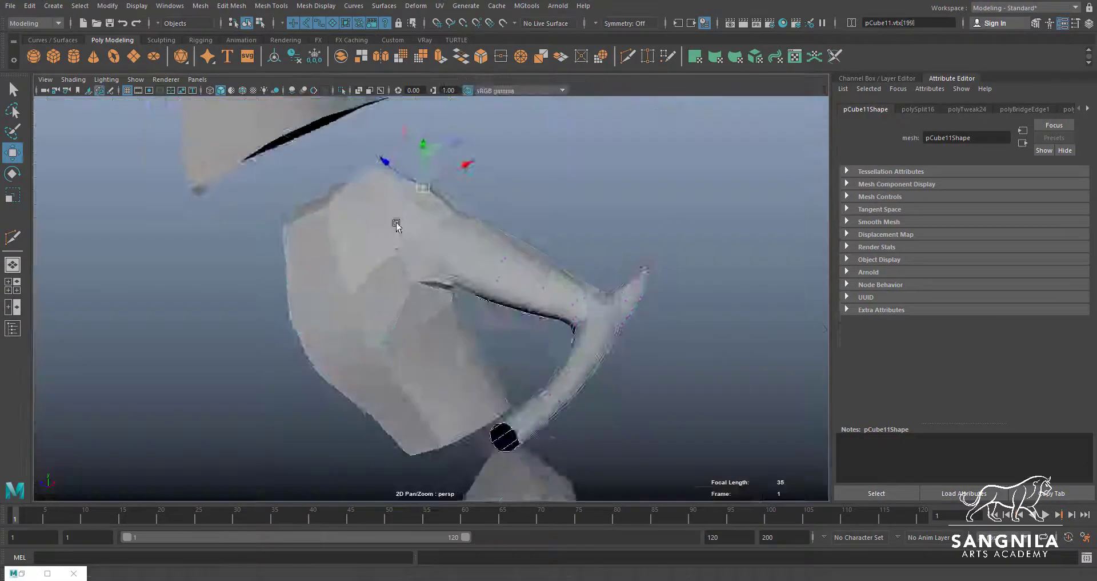
pyautogui.click(371, 251)
pyautogui.keyDown('alt'); pyautogui.moveTo(396, 223); pyautogui.dragTo(335, 269); pyautogui.keyUp('alt')
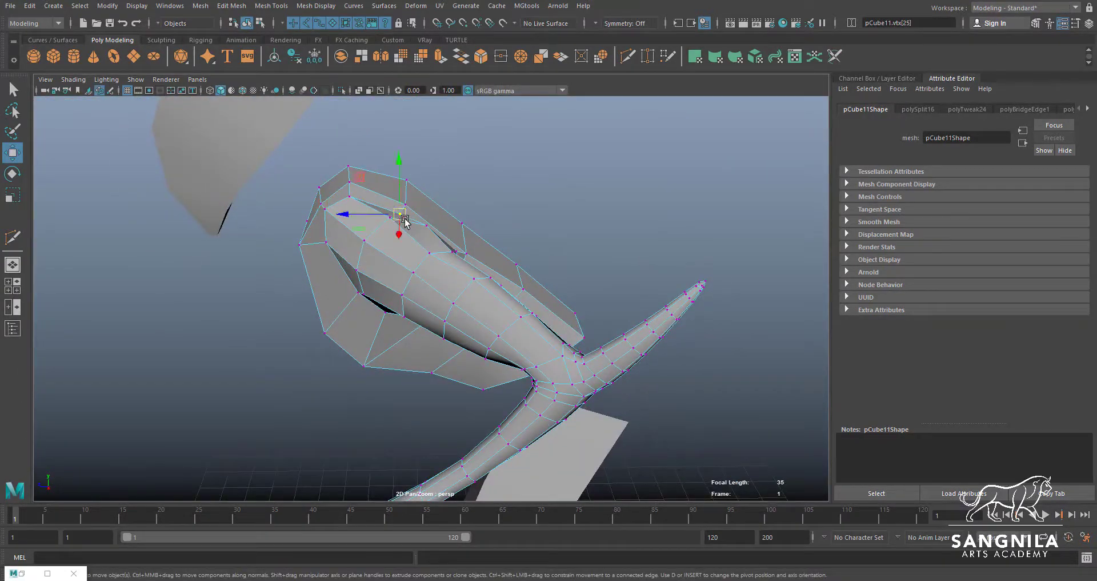
pyautogui.keyDown('alt'); pyautogui.moveTo(363, 194); pyautogui.dragTo(353, 191); pyautogui.keyUp('alt')
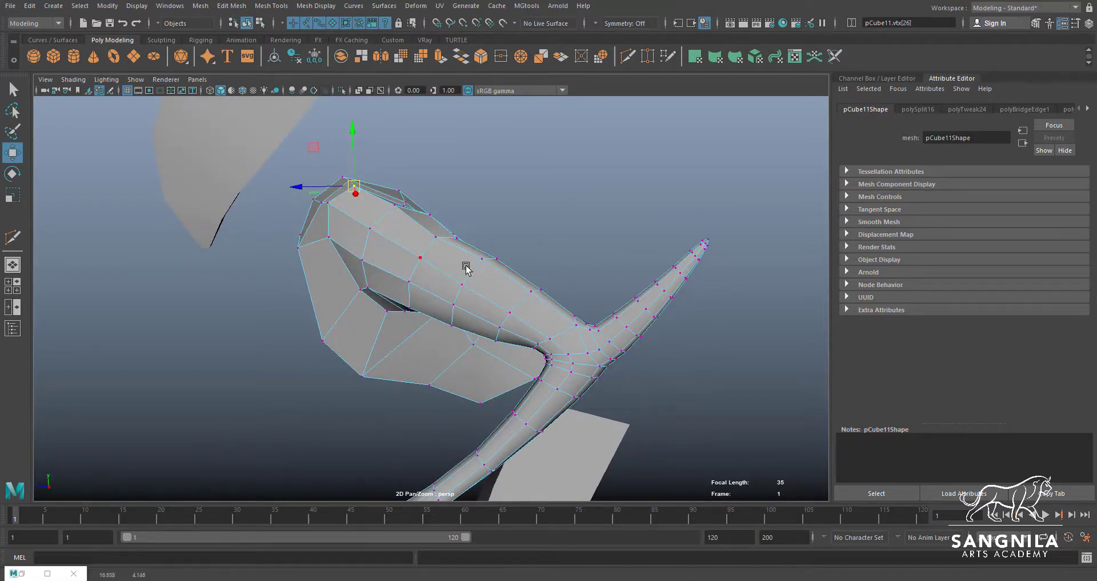
# Examine how the leg mesh lines up below the combined torso and arm mesh
pyautogui.keyDown('alt'); pyautogui.moveTo(467, 269); pyautogui.dragTo(516, 209); pyautogui.keyUp('alt')
pyautogui.click(516, 258)
pyautogui.keyDown('alt'); pyautogui.moveTo(515, 258); pyautogui.dragTo(557, 258); pyautogui.keyUp('alt')
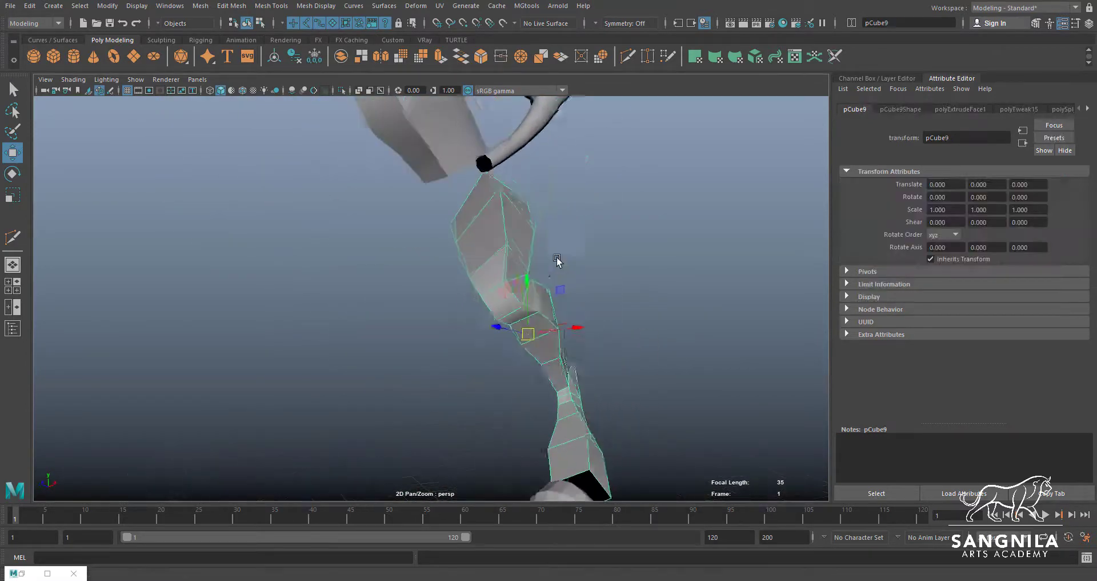
pyautogui.click(436, 164)
pyautogui.keyDown('alt'); pyautogui.moveTo(489, 216); pyautogui.dragTo(529, 263); pyautogui.keyUp('alt')
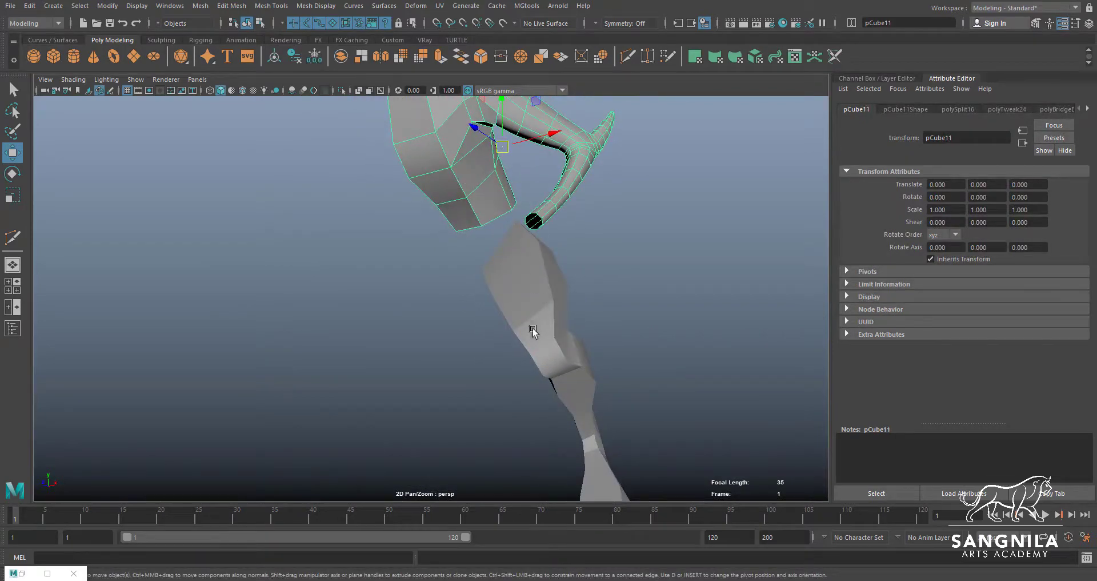
# Extrude the open border edges along the torso's bottom edge above the leg
pyautogui.click(498, 265)
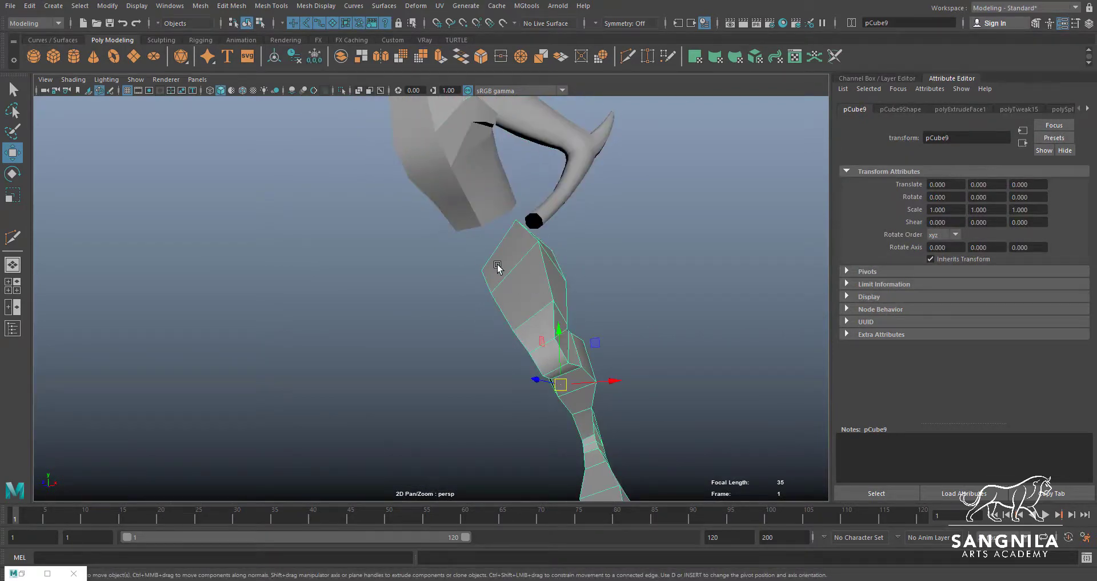
pyautogui.click(483, 210)
pyautogui.keyDown('alt'); pyautogui.moveTo(481, 251); pyautogui.dragTo(515, 243); pyautogui.keyUp('alt')
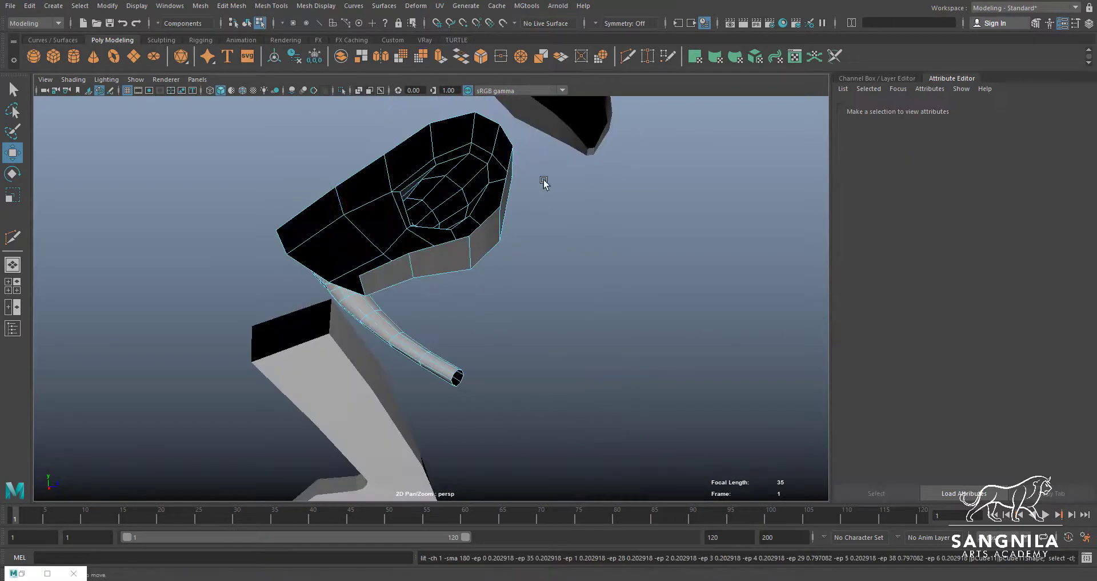
pyautogui.click(278, 244)
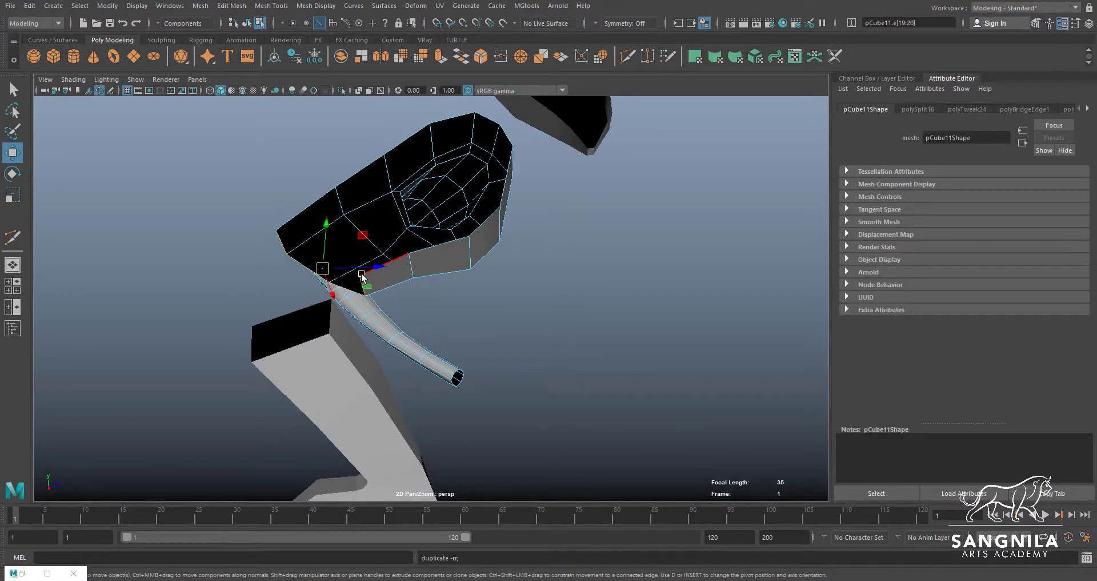
pyautogui.hotkey('ctrl', 'e')
pyautogui.moveTo(323, 268); pyautogui.dragTo(263, 326)
pyautogui.hotkey('ctrl', 'z')
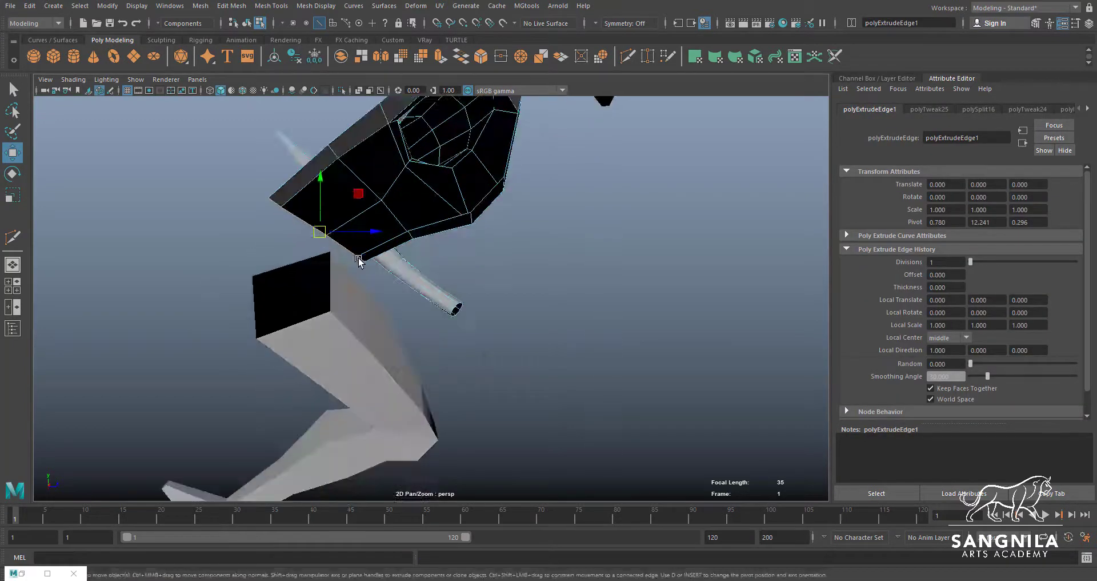
pyautogui.moveTo(357, 193); pyautogui.dragTo(444, 299)
# Position the extruded hip strip against the side reference image, adjusting its vertex near the top of the leg
pyautogui.press('space')
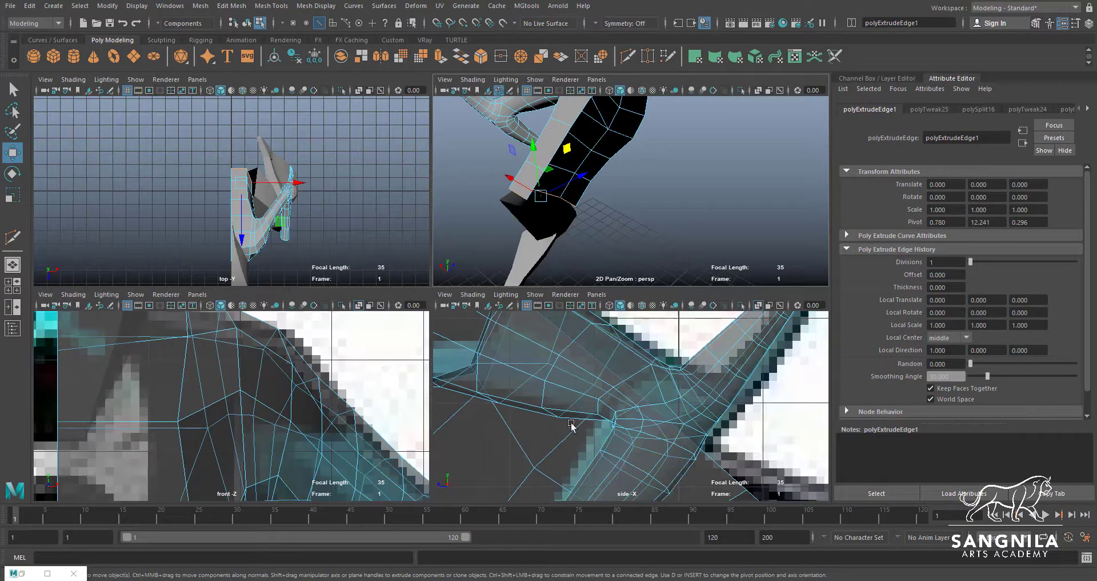
pyautogui.press('space')
pyautogui.keyDown('alt'); pyautogui.moveTo(673, 440); pyautogui.dragTo(626, 229, button='middle'); pyautogui.keyUp('alt')
pyautogui.keyDown('alt'); pyautogui.moveTo(689, 344); pyautogui.dragTo(591, 213, button='middle'); pyautogui.keyUp('alt')
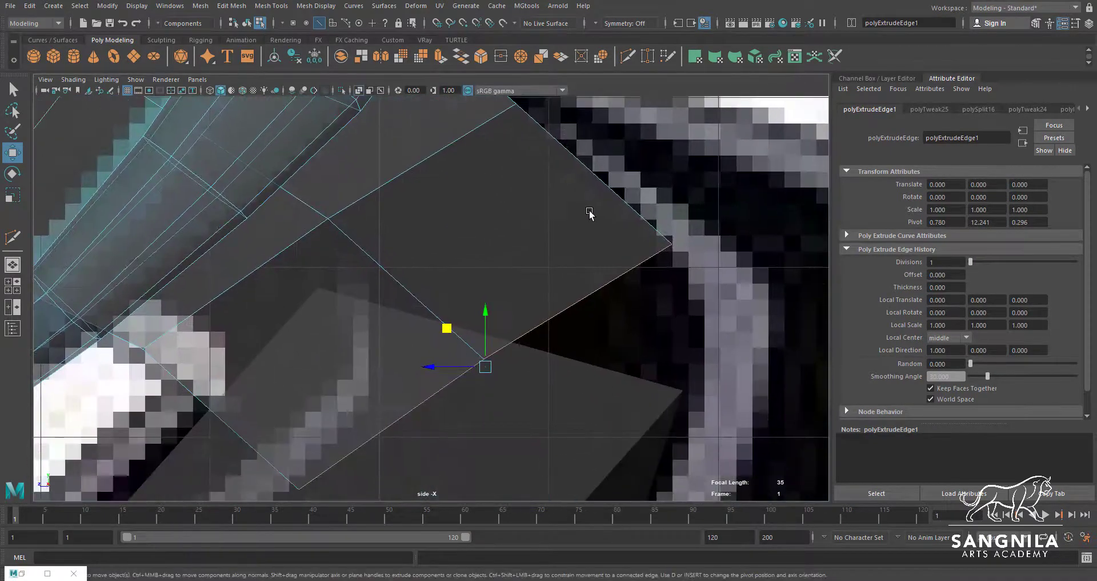
pyautogui.scroll(-6, 531, 243)
pyautogui.keyDown('alt'); pyautogui.moveTo(466, 278); pyautogui.dragTo(459, 220, button='middle'); pyautogui.keyUp('alt')
pyautogui.scroll(2, 513, 271)
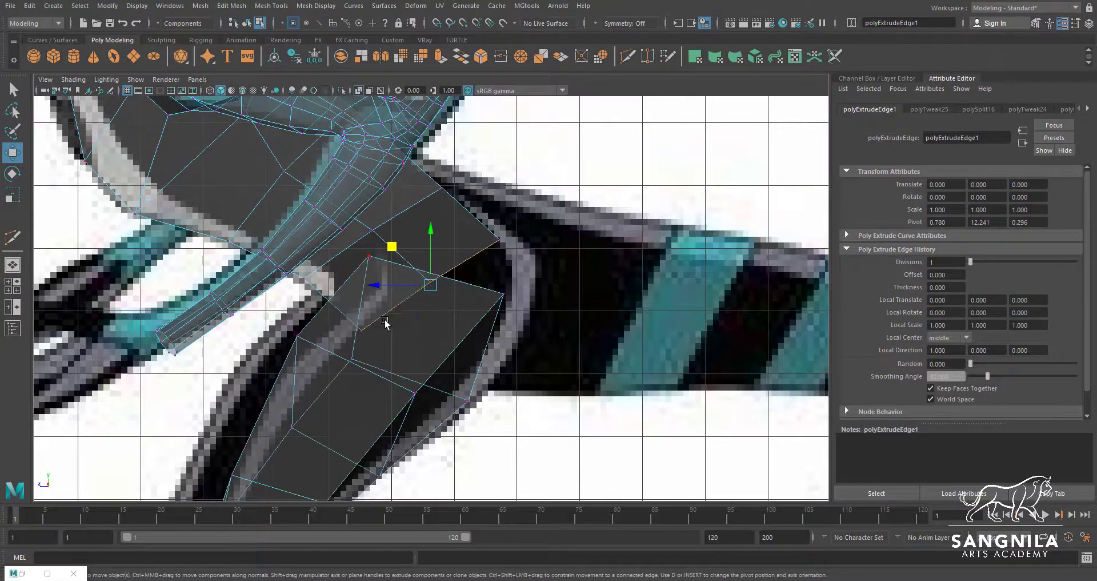
pyautogui.hotkey('ctrl', 'z')
pyautogui.moveTo(395, 318); pyautogui.dragTo(352, 337)
pyautogui.press('space')
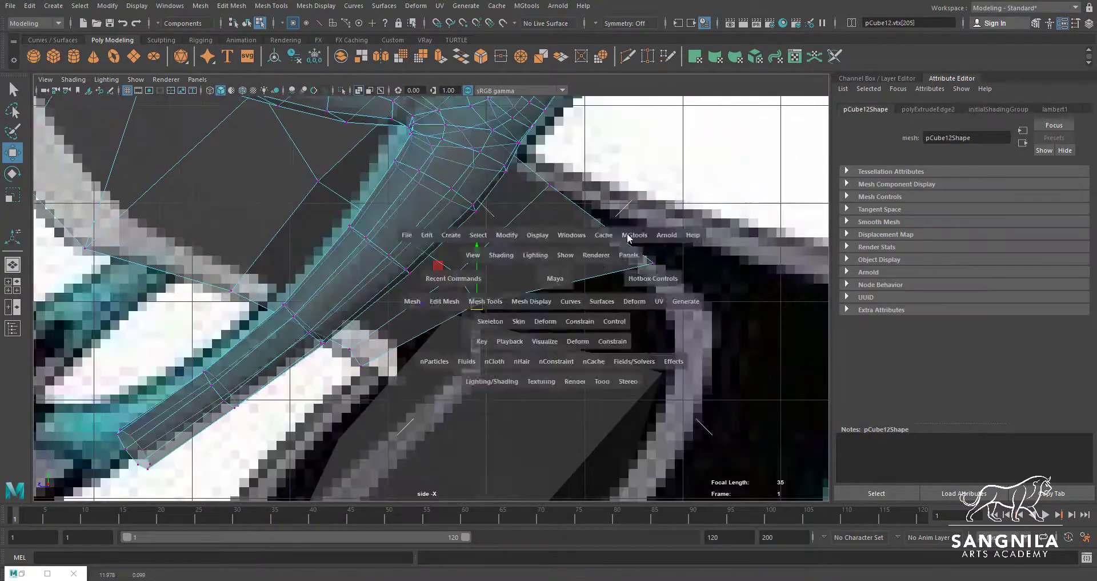
pyautogui.press('space')
pyautogui.press('space')
pyautogui.keyDown('alt'); pyautogui.moveTo(621, 223); pyautogui.dragTo(527, 247); pyautogui.keyUp('alt')
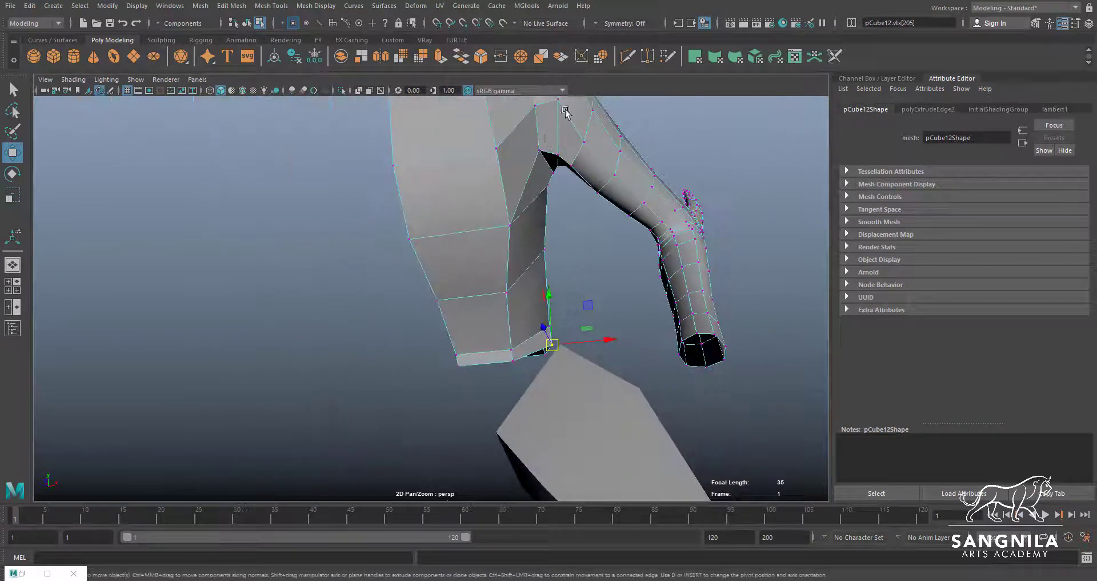
# Insert a vertical edge loop down the torso close to its centre line
pyautogui.click(624, 59)
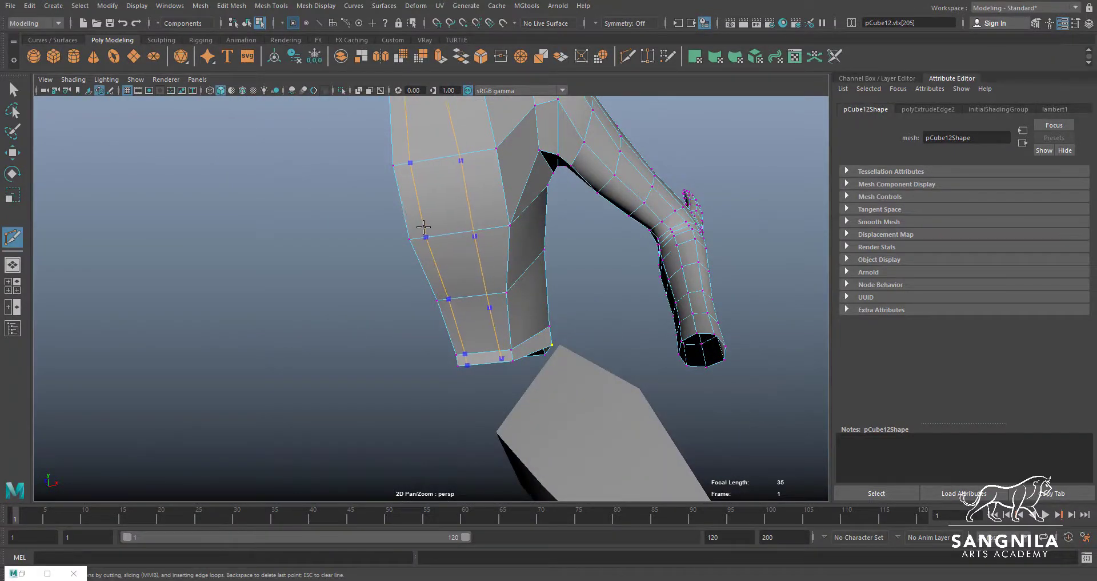
pyautogui.keyDown('alt'); pyautogui.moveTo(409, 358); pyautogui.dragTo(437, 314, button='middle'); pyautogui.keyUp('alt')
pyautogui.keyDown('alt'); pyautogui.moveTo(434, 313); pyautogui.dragTo(514, 303); pyautogui.keyUp('alt')
pyautogui.press('w')
# Append a narrow polygon across the torso's underside, joining the front and back bottom edges beside the centre line
pyautogui.moveTo(508, 341); pyautogui.dragTo(508, 321, button='right')
pyautogui.click(509, 340)
pyautogui.click(513, 353)
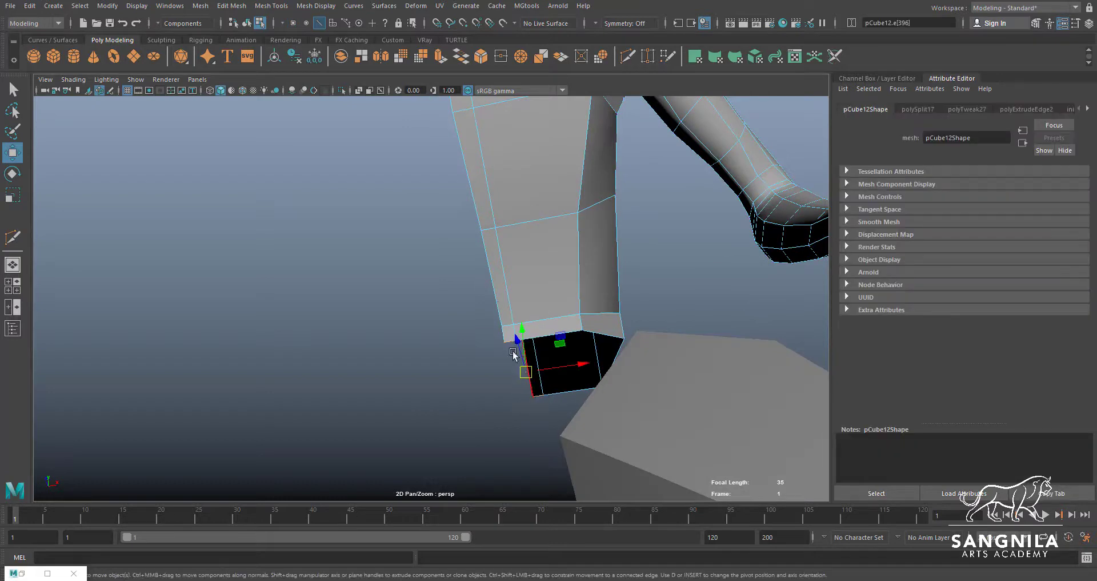
pyautogui.click(275, 7)
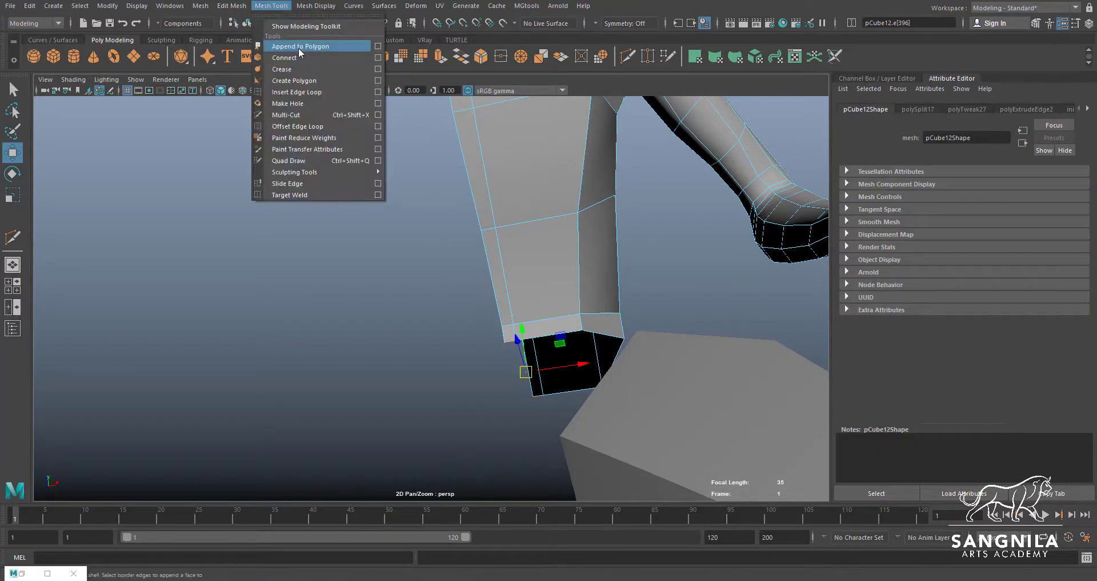
pyautogui.click(300, 48)
pyautogui.scroll(2, 513, 334)
pyautogui.keyDown('alt'); pyautogui.moveTo(513, 334); pyautogui.dragTo(469, 205, button='middle'); pyautogui.keyUp('alt')
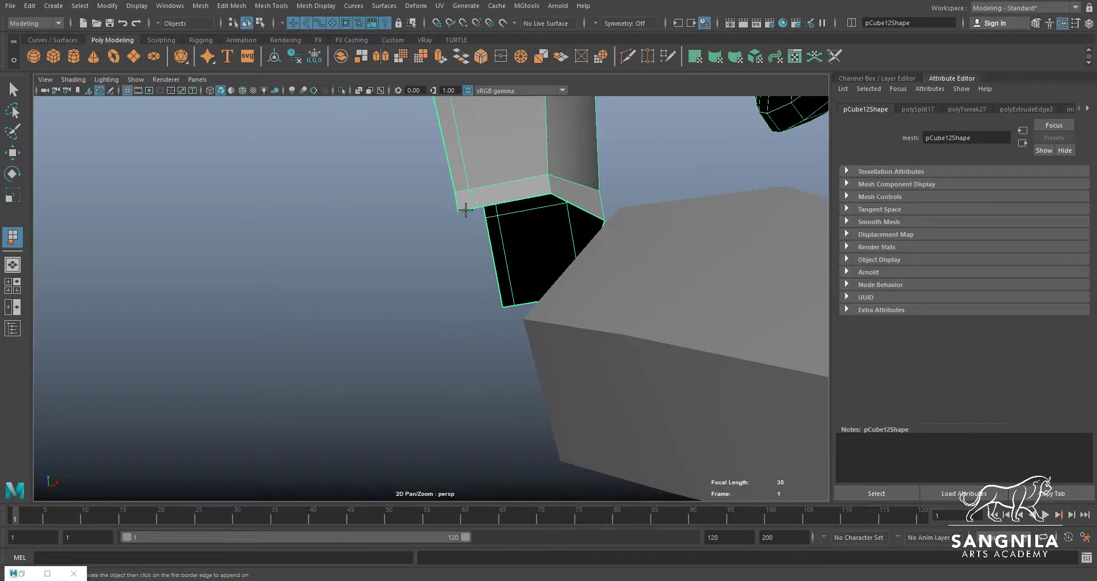
pyautogui.click(466, 209)
pyautogui.click(509, 307)
pyautogui.press('Return')
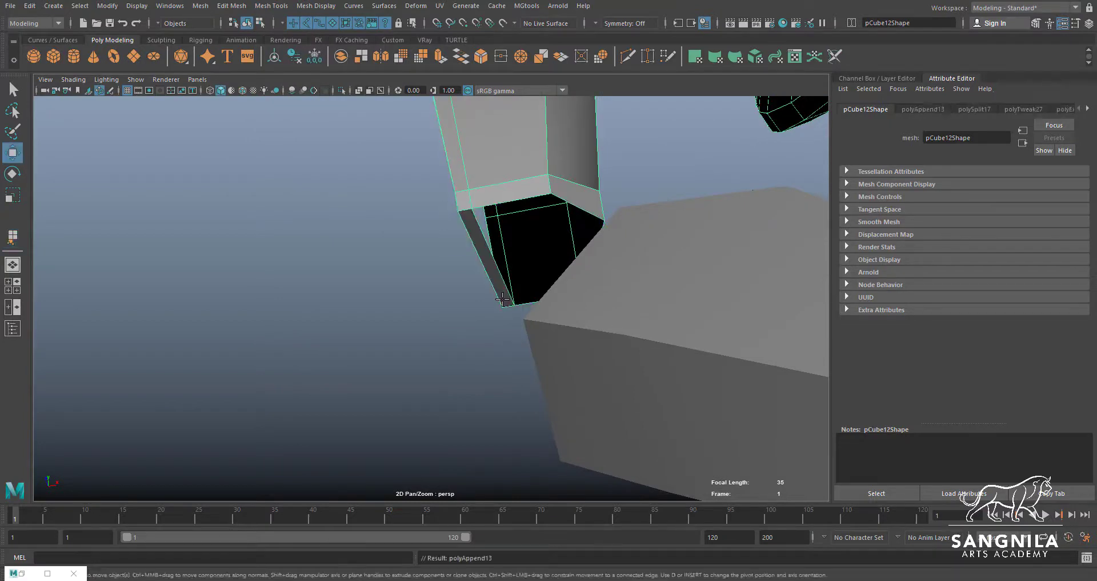
# Cut an edge across the middle of the narrow polygon bridging the torso's underside
pyautogui.hotkey('ctrl', 'shift', 'x')
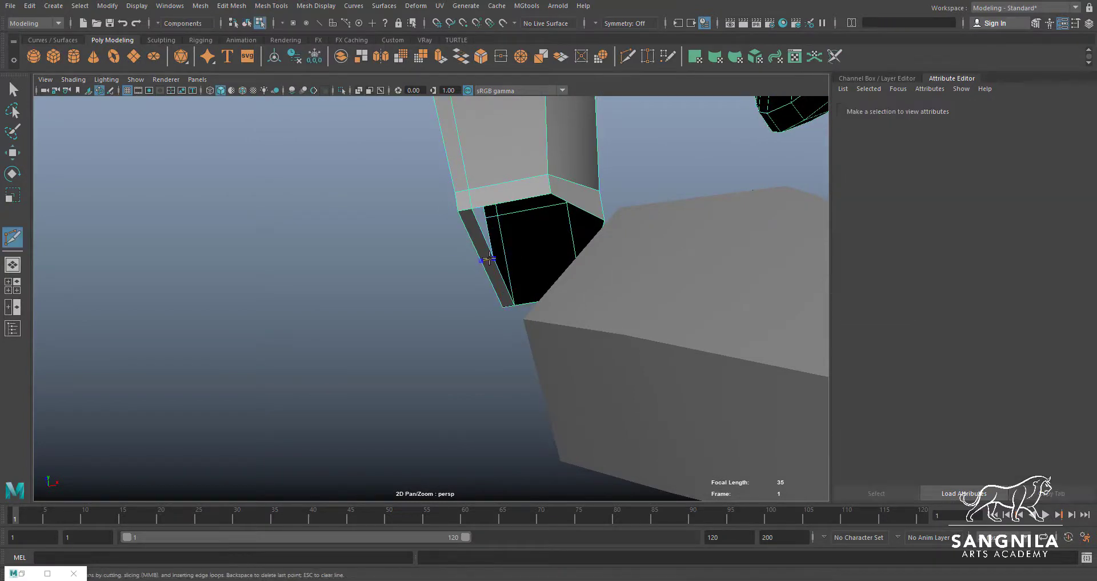
pyautogui.keyDown('ctrl'); pyautogui.click(490, 269); pyautogui.keyUp('ctrl')
pyautogui.keyDown('alt'); pyautogui.moveTo(486, 293); pyautogui.dragTo(489, 306); pyautogui.keyUp('alt')
pyautogui.press('w')
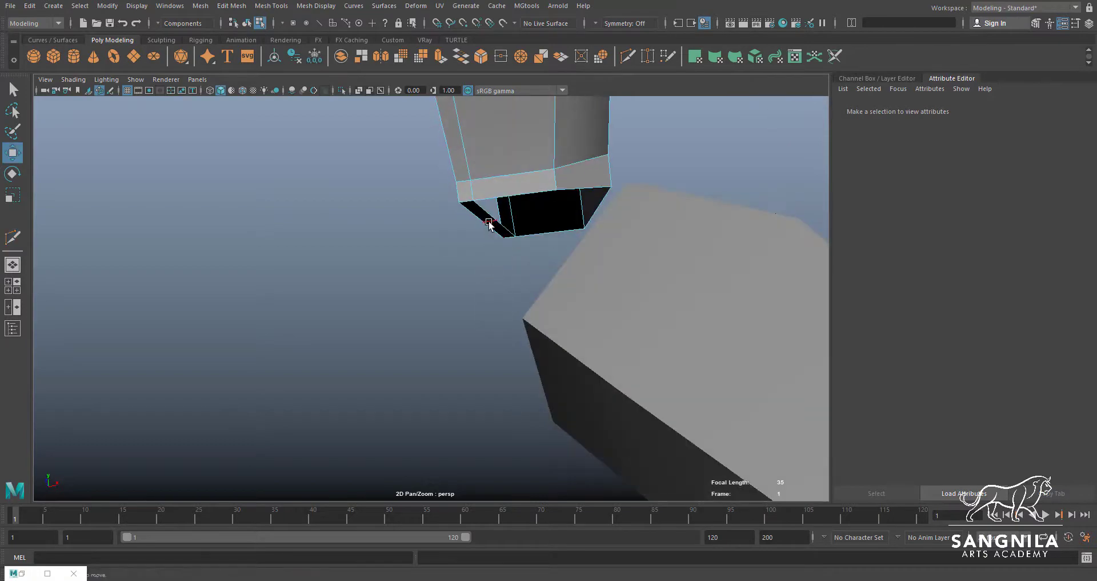
# Lower the middle edge of the underside strip to the crotch point in the front reference image
pyautogui.click(489, 222)
pyautogui.keyDown('alt'); pyautogui.moveTo(497, 248); pyautogui.dragTo(509, 270); pyautogui.keyUp('alt')
pyautogui.press('space')
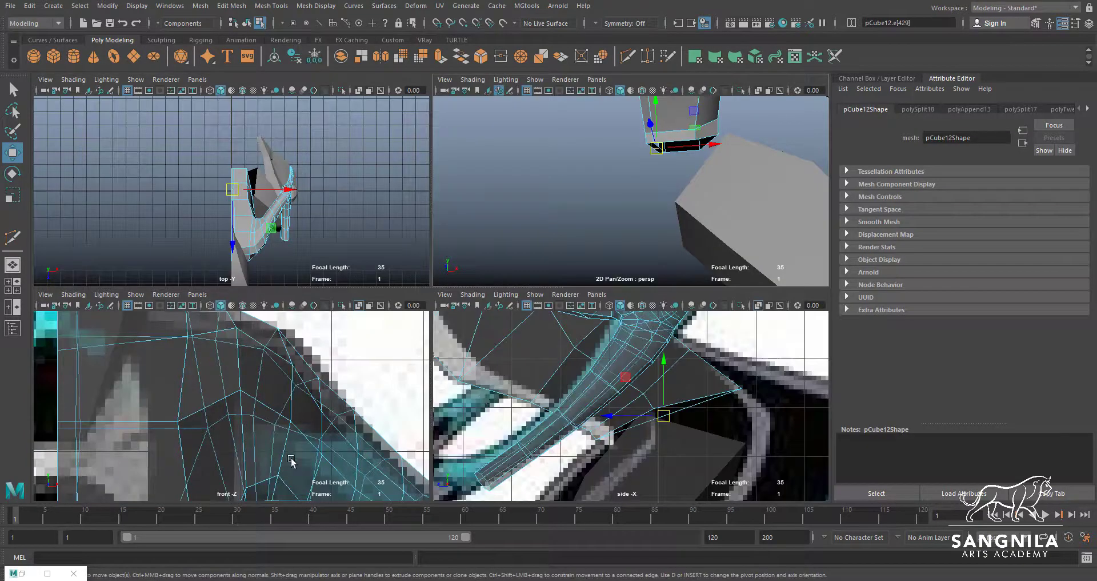
pyautogui.press('space')
pyautogui.keyDown('alt'); pyautogui.moveTo(328, 444); pyautogui.dragTo(381, 339, button='middle'); pyautogui.keyUp('alt')
pyautogui.keyDown('alt'); pyautogui.moveTo(380, 338); pyautogui.dragTo(398, 283, button='right'); pyautogui.keyUp('alt')
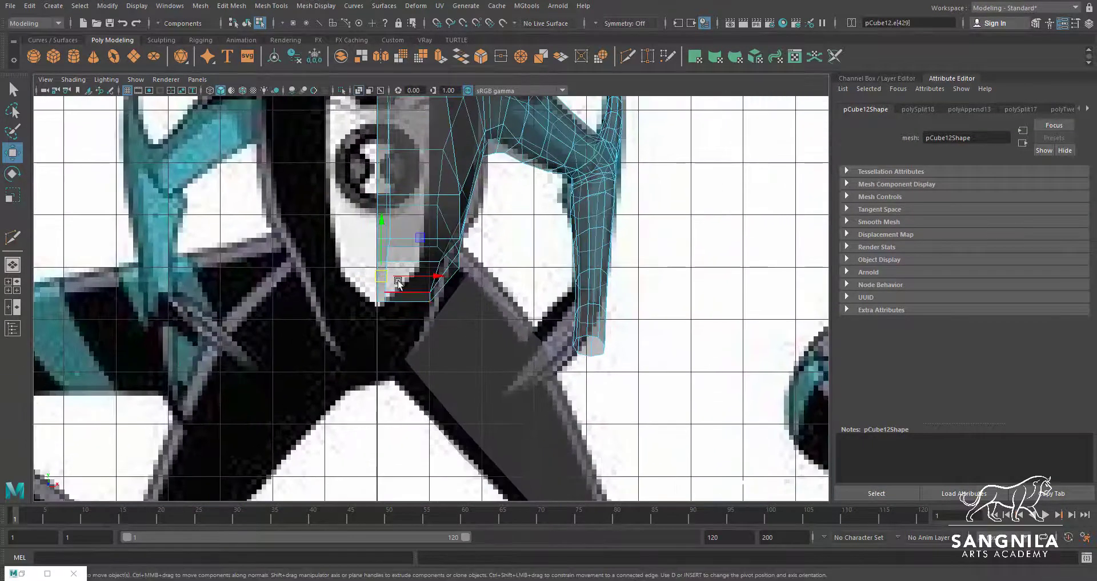
pyautogui.moveTo(381, 220); pyautogui.dragTo(378, 301)
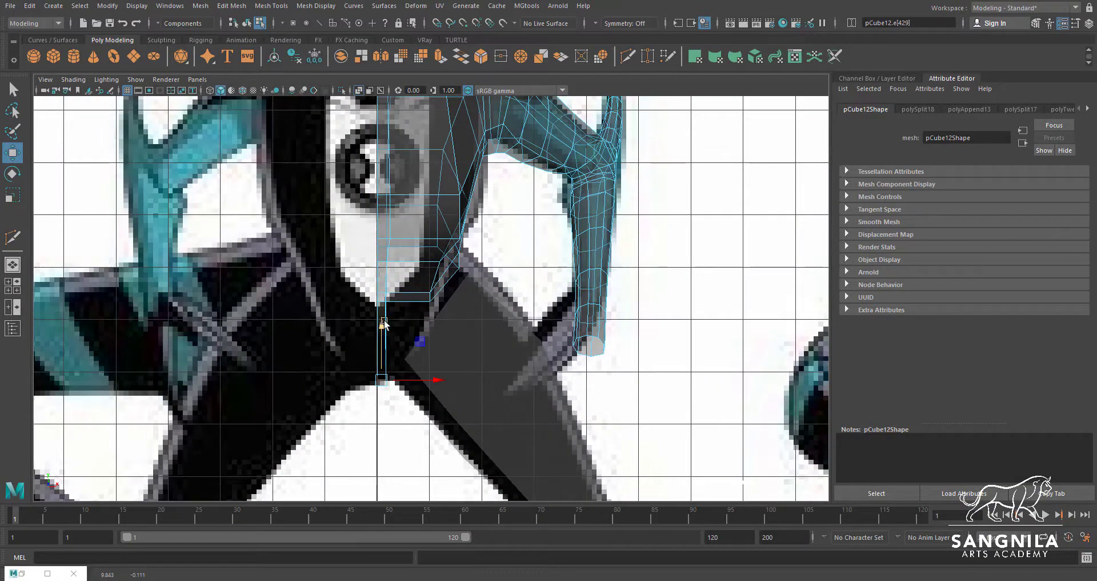
# Lower the front bottom edge beside the centre line towards the crotch point
pyautogui.press('space')
pyautogui.keyDown('alt'); pyautogui.moveTo(661, 175); pyautogui.dragTo(654, 149); pyautogui.keyUp('alt')
pyautogui.click(647, 144)
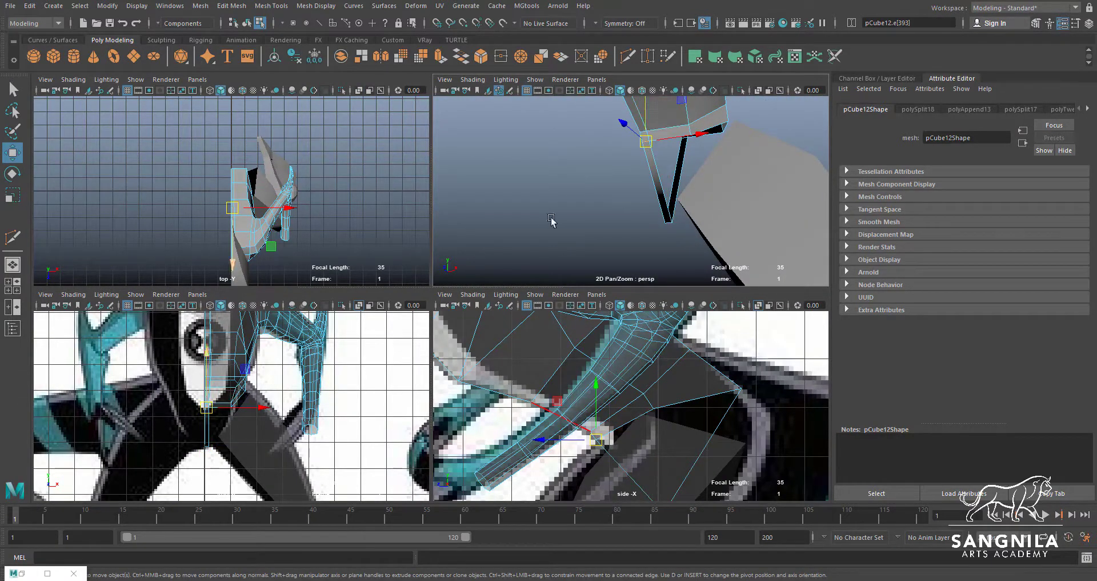
pyautogui.keyDown('alt'); pyautogui.moveTo(673, 156); pyautogui.dragTo(656, 177); pyautogui.keyUp('alt')
pyautogui.moveTo(209, 350); pyautogui.dragTo(203, 382)
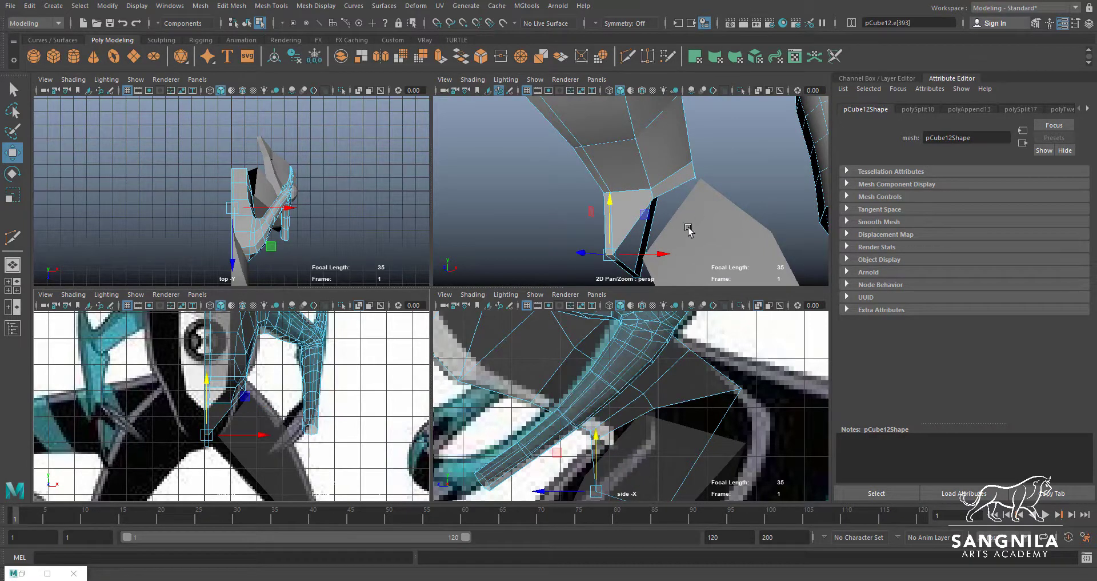
# Lower the back bottom edge beside the centre line and fit it to the rear outline in the side reference
pyautogui.keyDown('alt'); pyautogui.moveTo(688, 230); pyautogui.dragTo(647, 163); pyautogui.keyUp('alt')
pyautogui.click(663, 111)
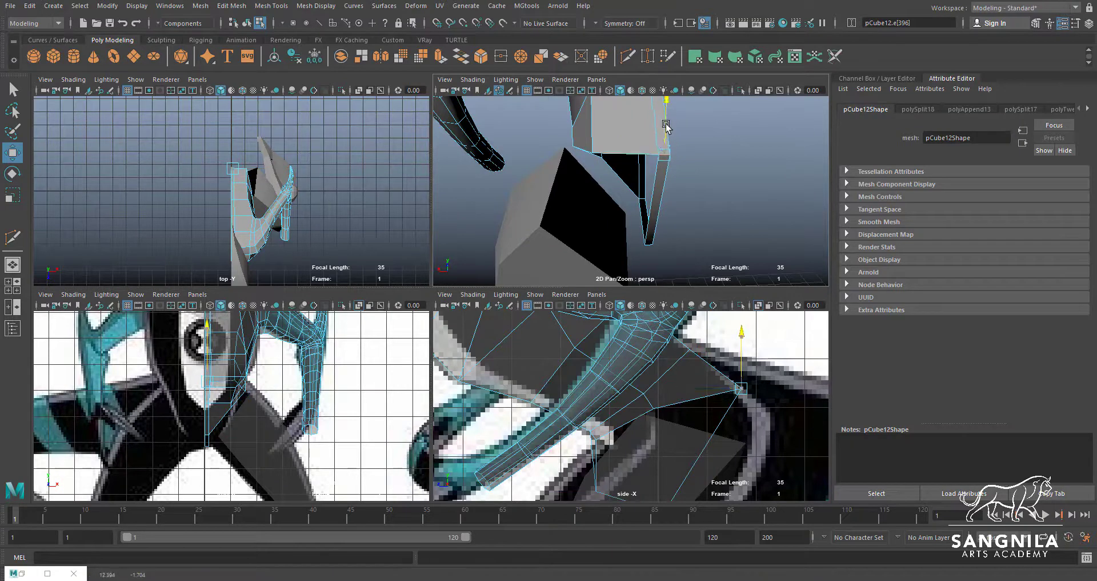
pyautogui.moveTo(663, 111); pyautogui.dragTo(665, 196)
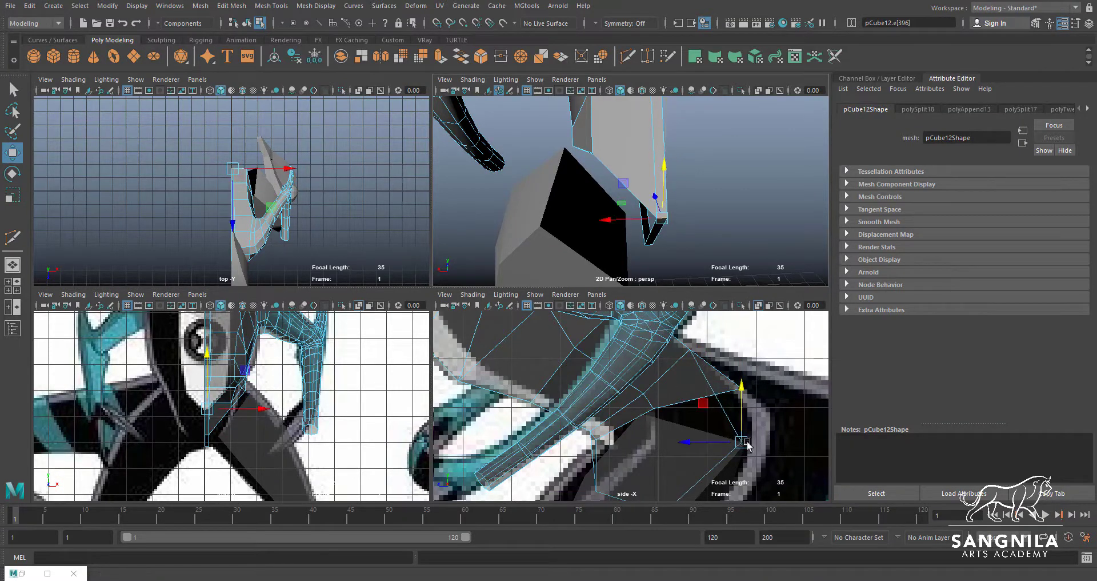
pyautogui.moveTo(706, 445); pyautogui.dragTo(754, 409)
pyautogui.keyDown('alt'); pyautogui.moveTo(750, 472); pyautogui.dragTo(738, 397, button='middle'); pyautogui.keyUp('alt')
pyautogui.moveTo(748, 378); pyautogui.dragTo(745, 384)
# Adjust the lowest crotch vertices and the rear hip vertex in the side view to round the leg opening
pyautogui.moveTo(775, 468); pyautogui.dragTo(691, 470, button='right')
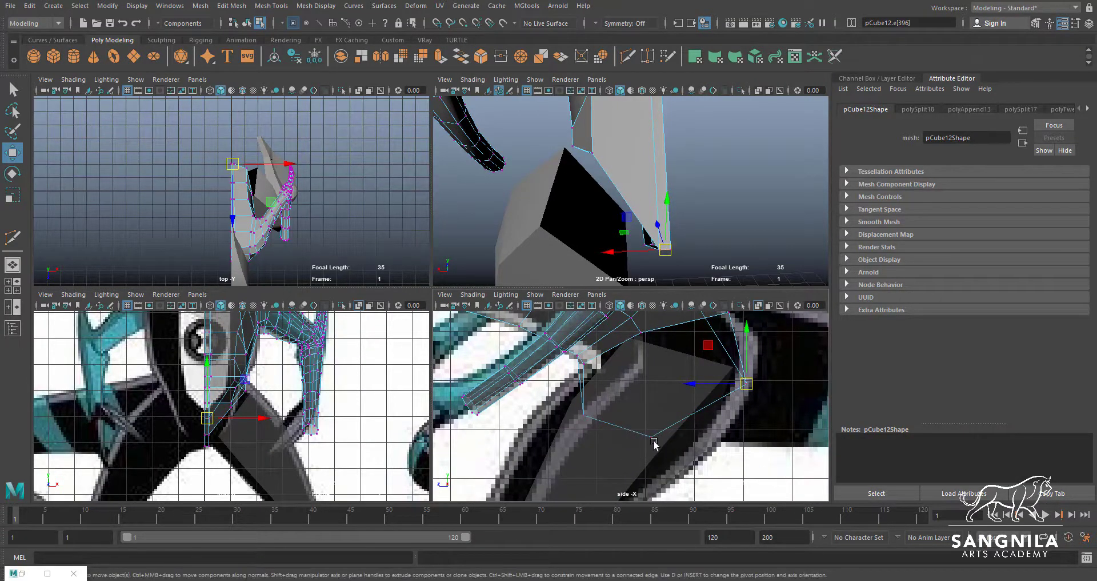
pyautogui.moveTo(645, 431); pyautogui.dragTo(658, 444)
pyautogui.moveTo(652, 437); pyautogui.dragTo(673, 435)
pyautogui.keyDown('alt'); pyautogui.moveTo(709, 345); pyautogui.dragTo(697, 387, button='middle'); pyautogui.keyUp('alt')
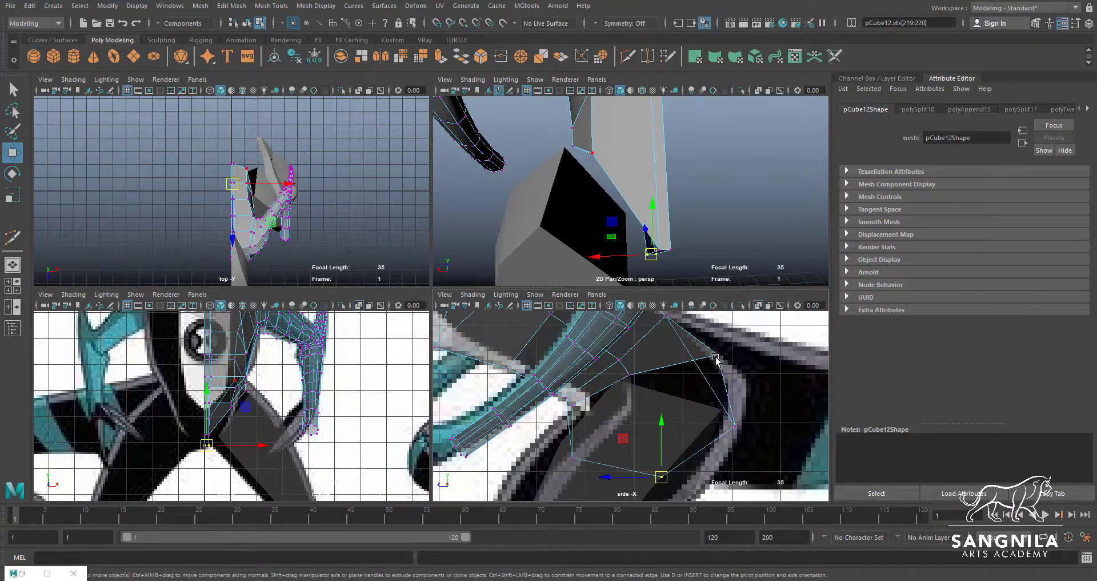
pyautogui.click(717, 354)
pyautogui.moveTo(720, 355); pyautogui.dragTo(715, 355)
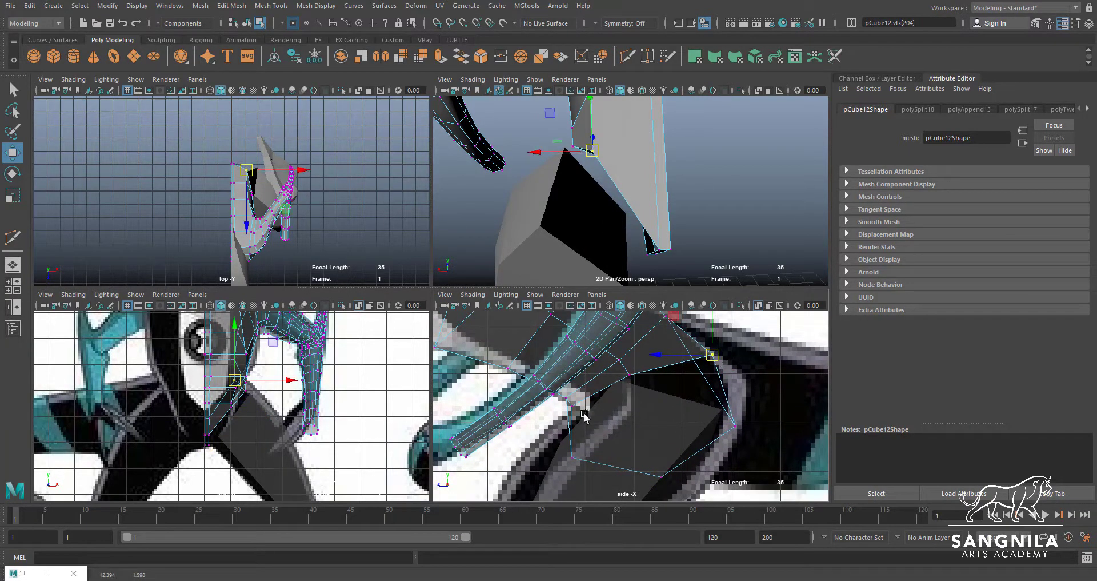
# Isolate the torso mesh temporarily and examine the vertices around its leg opening
pyautogui.press('space')
pyautogui.keyDown('alt'); pyautogui.moveTo(569, 233); pyautogui.dragTo(497, 256); pyautogui.keyUp('alt')
pyautogui.press('F8')
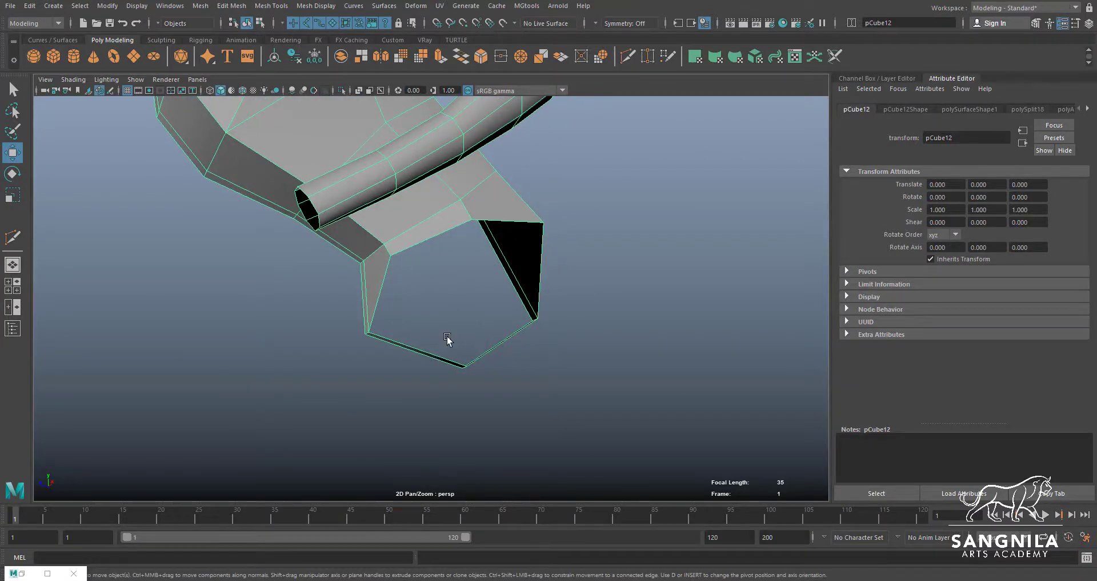
pyautogui.keyDown('alt'); pyautogui.moveTo(448, 343); pyautogui.dragTo(456, 245); pyautogui.keyUp('alt')
pyautogui.hotkey('alt', 'space')
pyautogui.press('q')
pyautogui.moveTo(475, 196); pyautogui.dragTo(419, 195, button='right')
pyautogui.keyDown('alt'); pyautogui.moveTo(420, 197); pyautogui.dragTo(489, 320); pyautogui.keyUp('alt')
pyautogui.keyDown('alt'); pyautogui.moveTo(489, 323); pyautogui.dragTo(416, 221, button='right'); pyautogui.keyUp('alt')
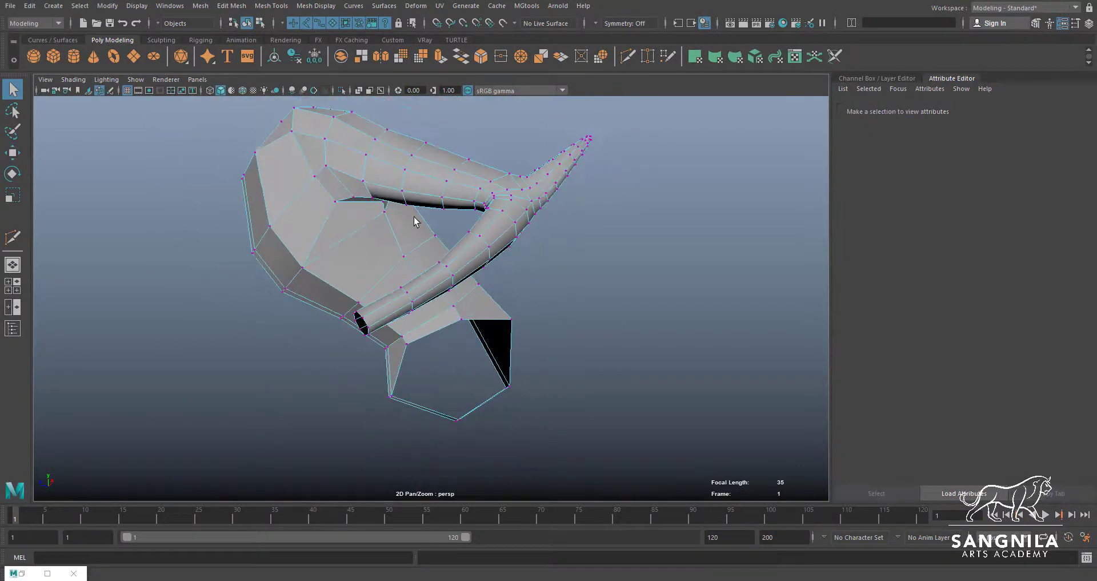
pyautogui.keyDown('alt'); pyautogui.moveTo(470, 262); pyautogui.dragTo(445, 232, button='middle'); pyautogui.keyUp('alt')
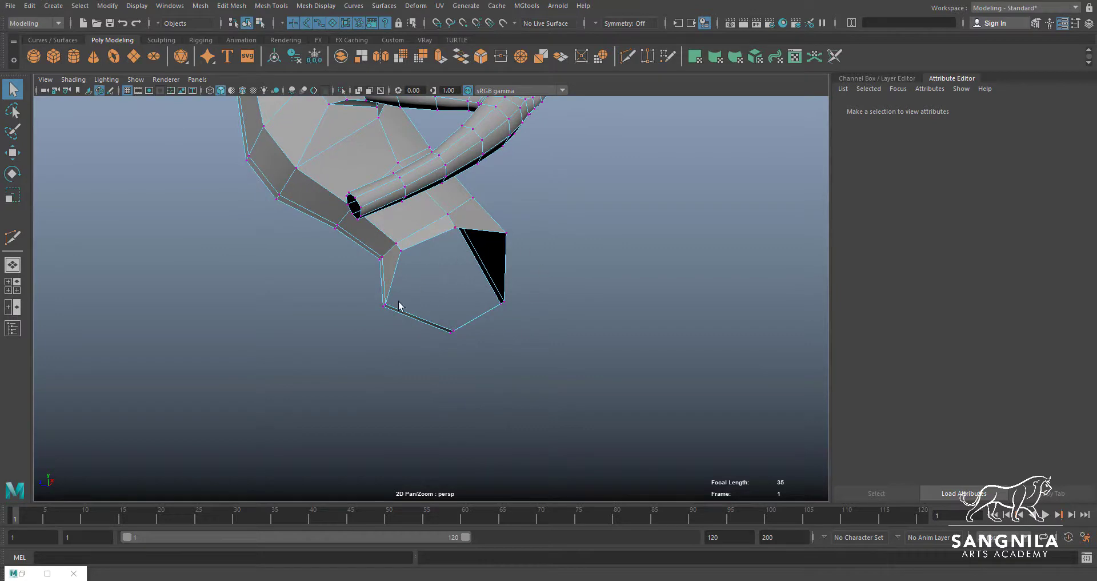
pyautogui.keyDown('alt'); pyautogui.moveTo(399, 306); pyautogui.dragTo(467, 208, button='right'); pyautogui.keyUp('alt')
pyautogui.click(462, 208)
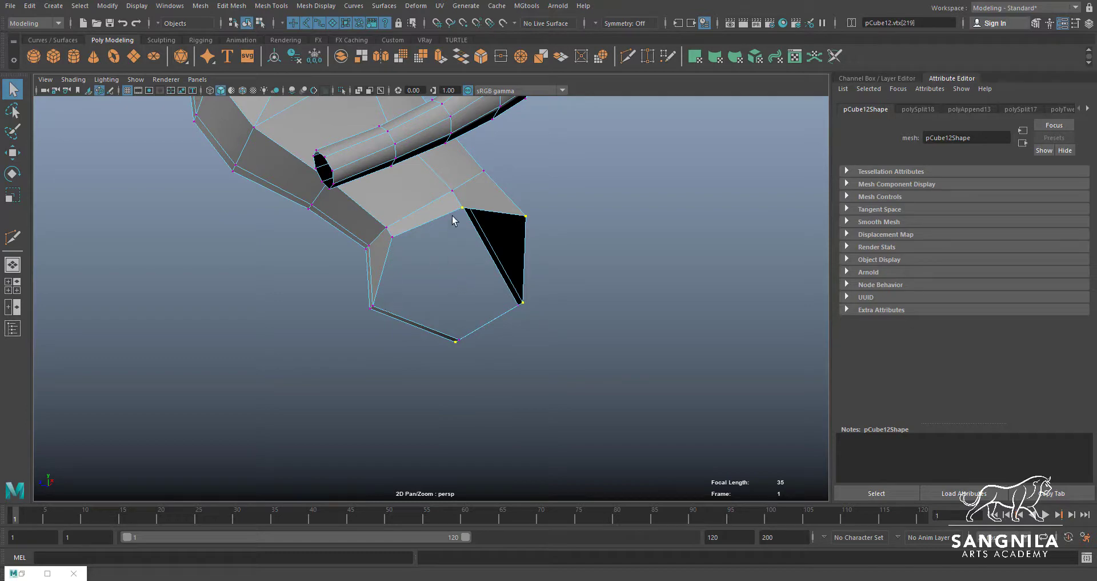
pyautogui.press('F8')
pyautogui.press('space')
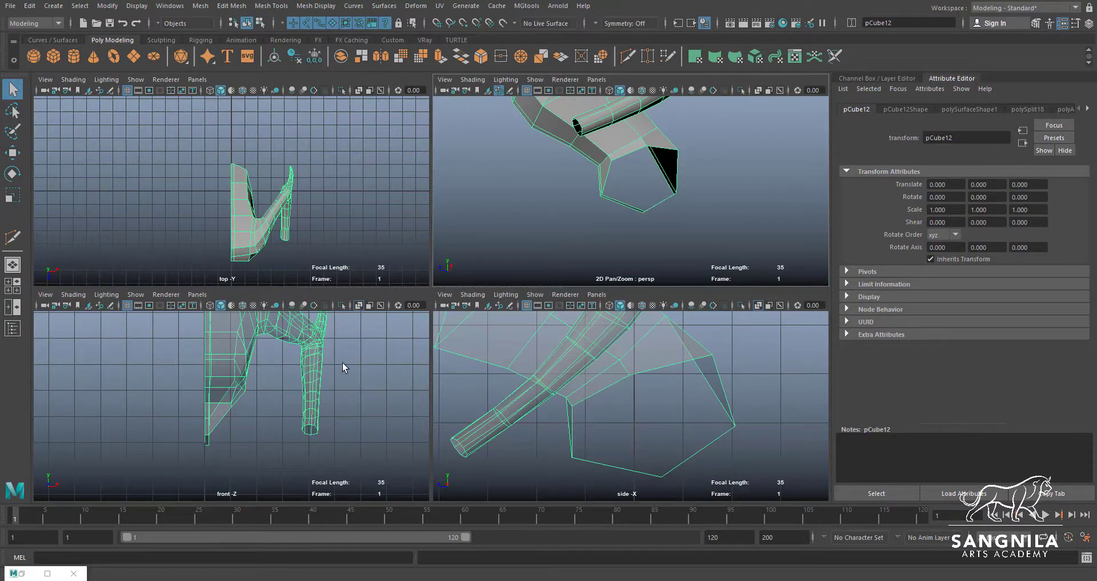
pyautogui.hotkey('ctrl', 'shift', 'h')
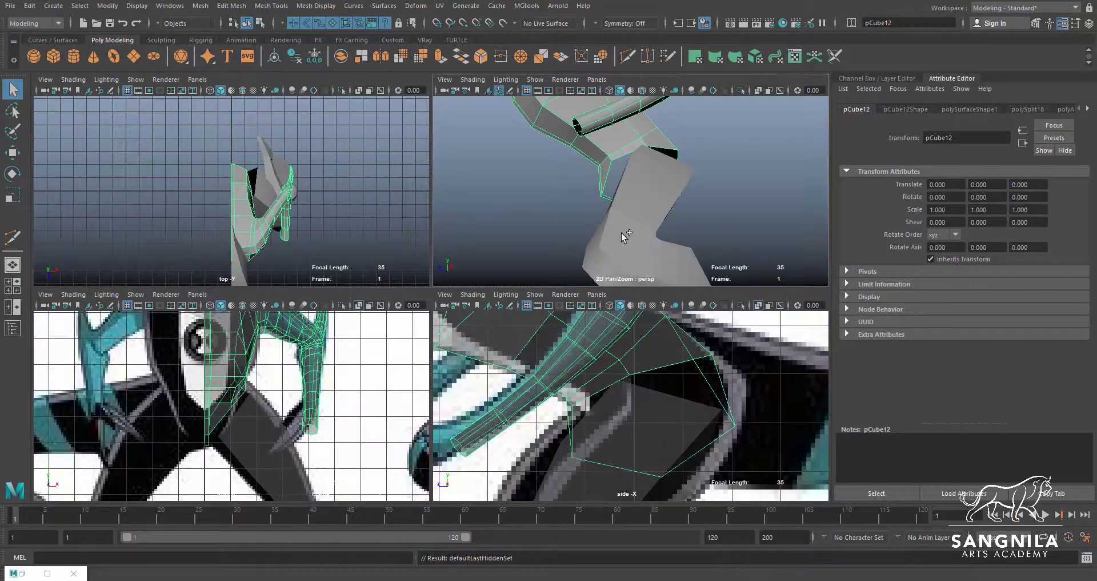
# Isolate the leg mesh and insert two lengthwise edge loops that divide the faces along the thigh and shin
pyautogui.click(620, 228)
pyautogui.press('space')
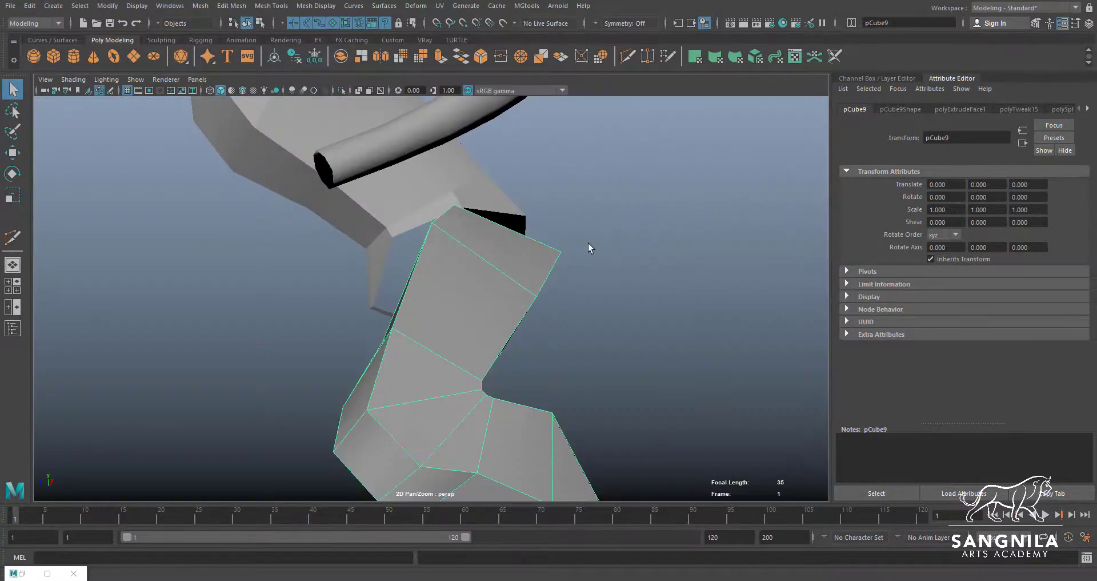
pyautogui.keyDown('alt'); pyautogui.moveTo(588, 242); pyautogui.dragTo(446, 271); pyautogui.keyUp('alt')
pyautogui.click(631, 59)
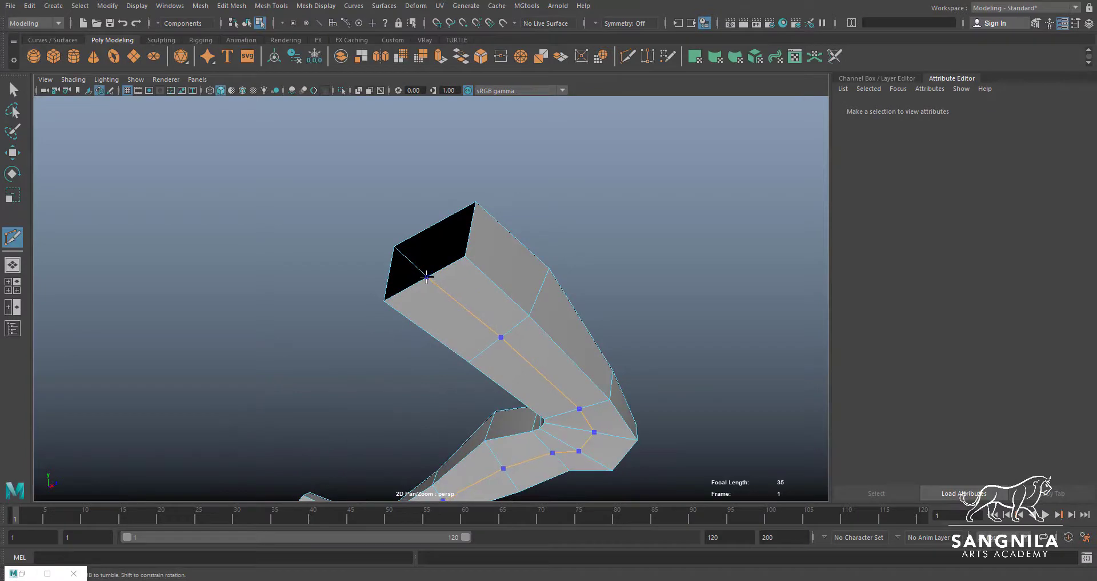
pyautogui.keyDown('ctrl'); pyautogui.click(492, 311); pyautogui.keyUp('ctrl')
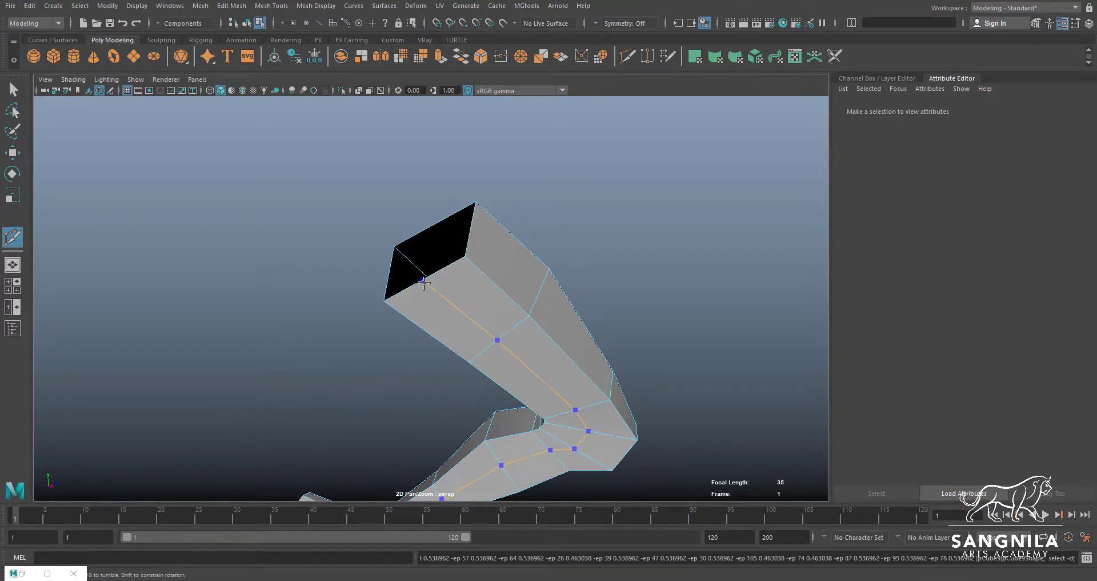
pyautogui.keyDown('alt'); pyautogui.moveTo(486, 289); pyautogui.dragTo(391, 301); pyautogui.keyUp('alt')
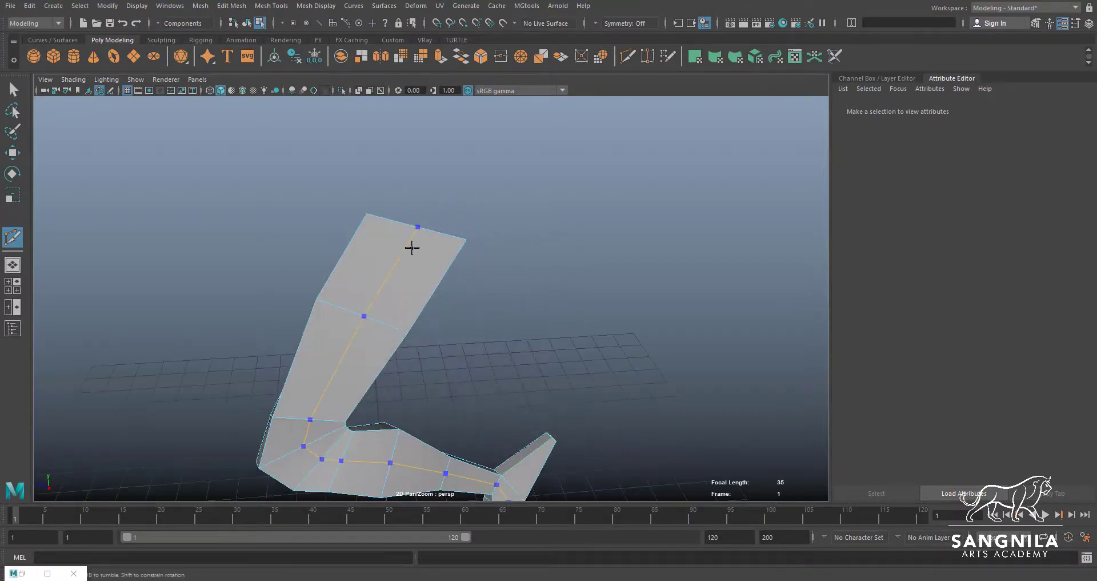
pyautogui.keyDown('alt'); pyautogui.moveTo(412, 243); pyautogui.dragTo(448, 440); pyautogui.keyUp('alt')
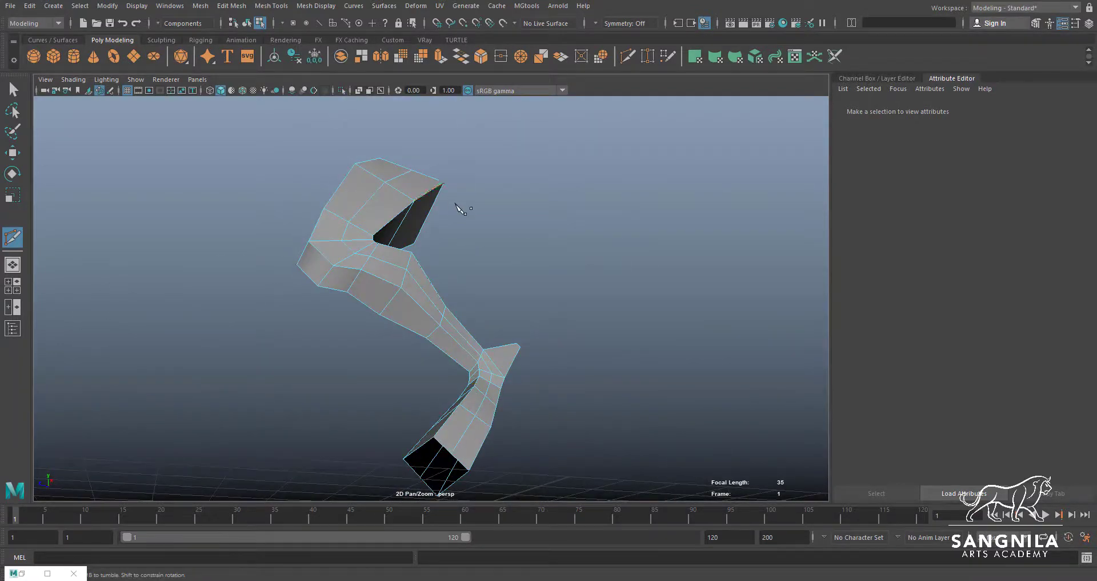
pyautogui.keyDown('alt'); pyautogui.moveTo(457, 206); pyautogui.dragTo(398, 266); pyautogui.keyUp('alt')
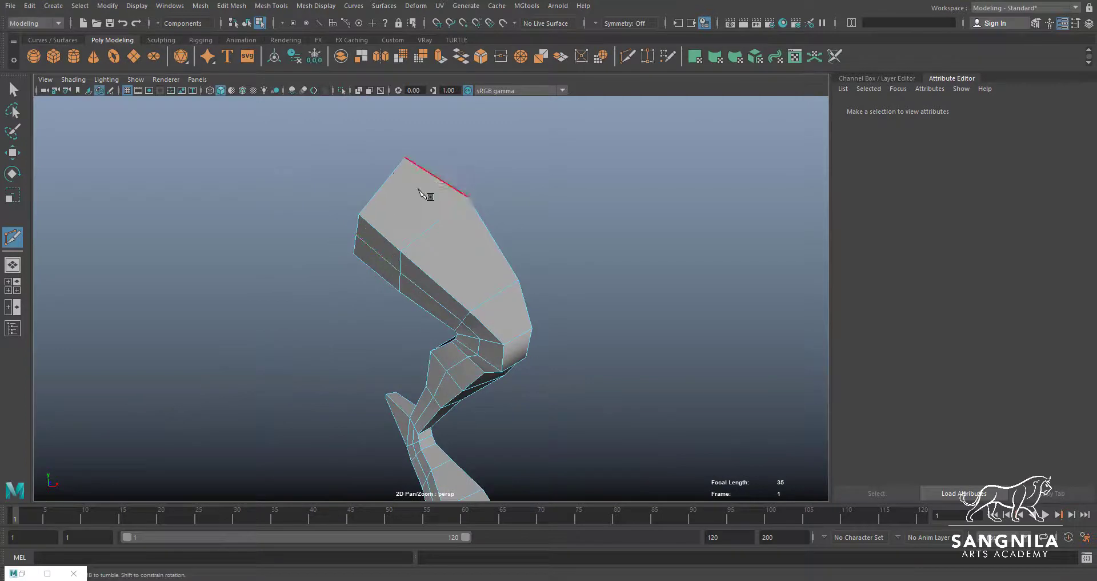
# Scale down the two opposite undivided edges of the leg's top opening to round its outline
pyautogui.keyDown('alt'); pyautogui.moveTo(419, 189); pyautogui.dragTo(503, 252); pyautogui.keyUp('alt')
pyautogui.press('w')
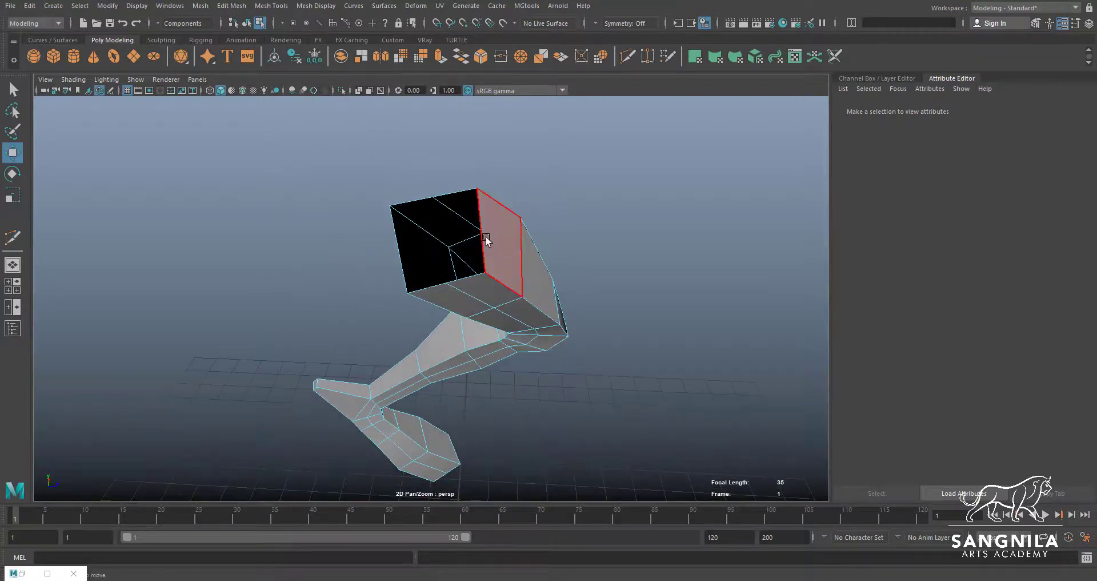
pyautogui.click(480, 227)
pyautogui.press('q')
pyautogui.press('F10')
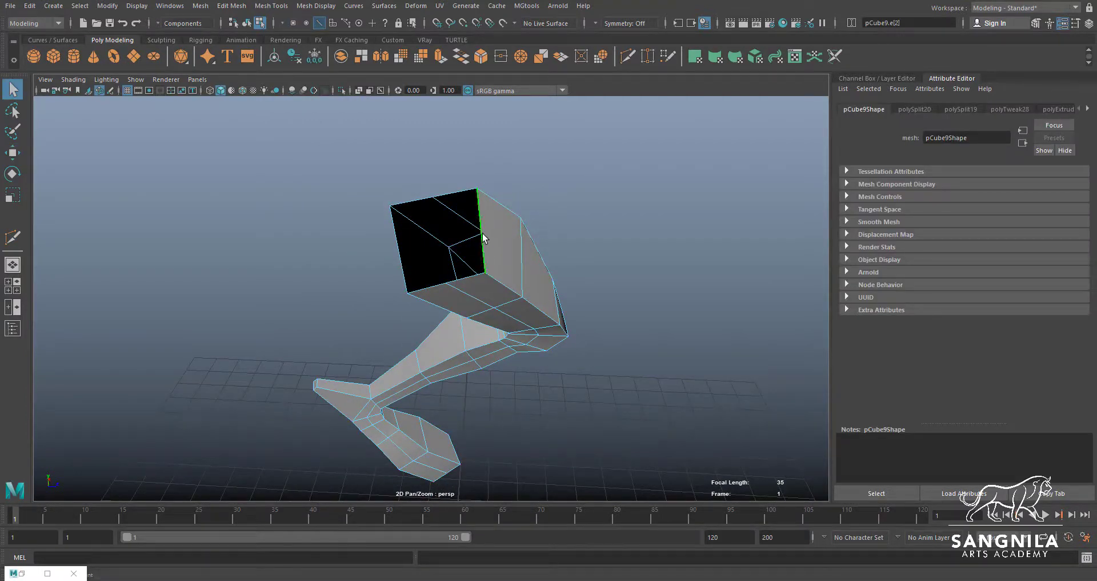
pyautogui.press('r')
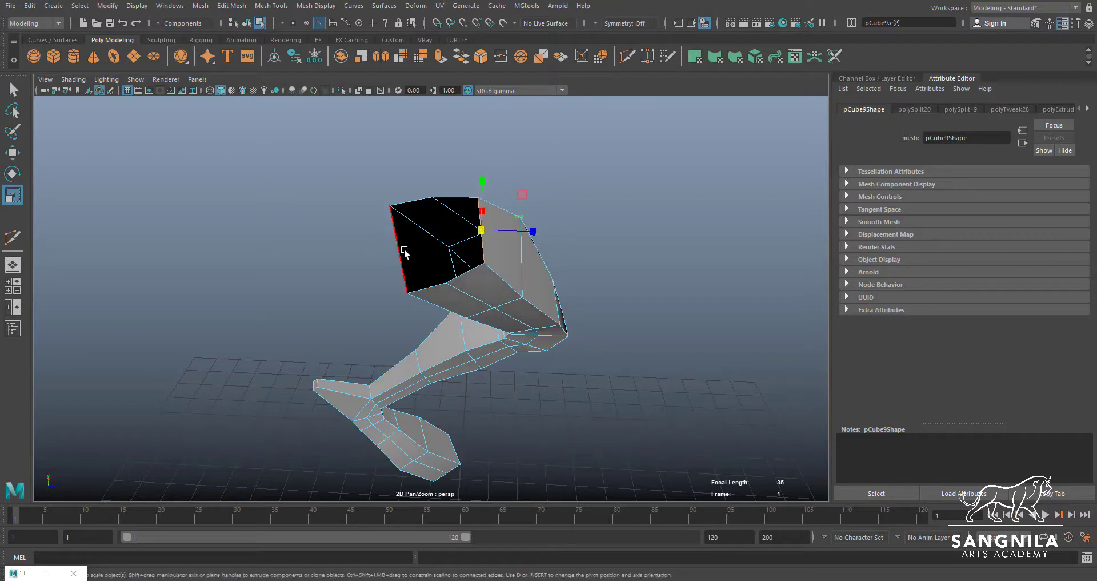
pyautogui.click(389, 251)
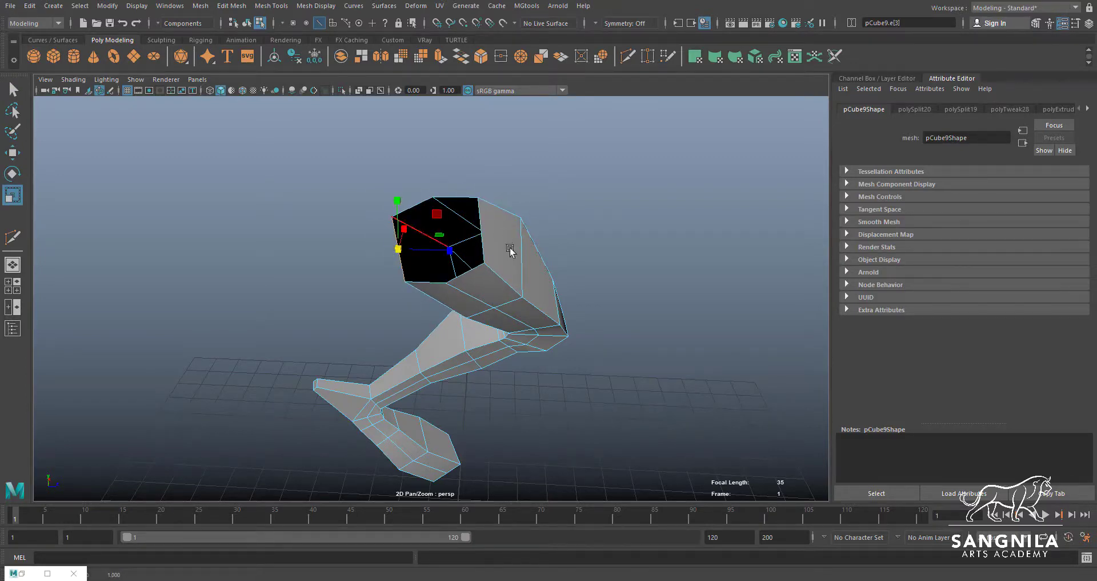
pyautogui.keyDown('alt'); pyautogui.moveTo(510, 250); pyautogui.dragTo(473, 243); pyautogui.keyUp('alt')
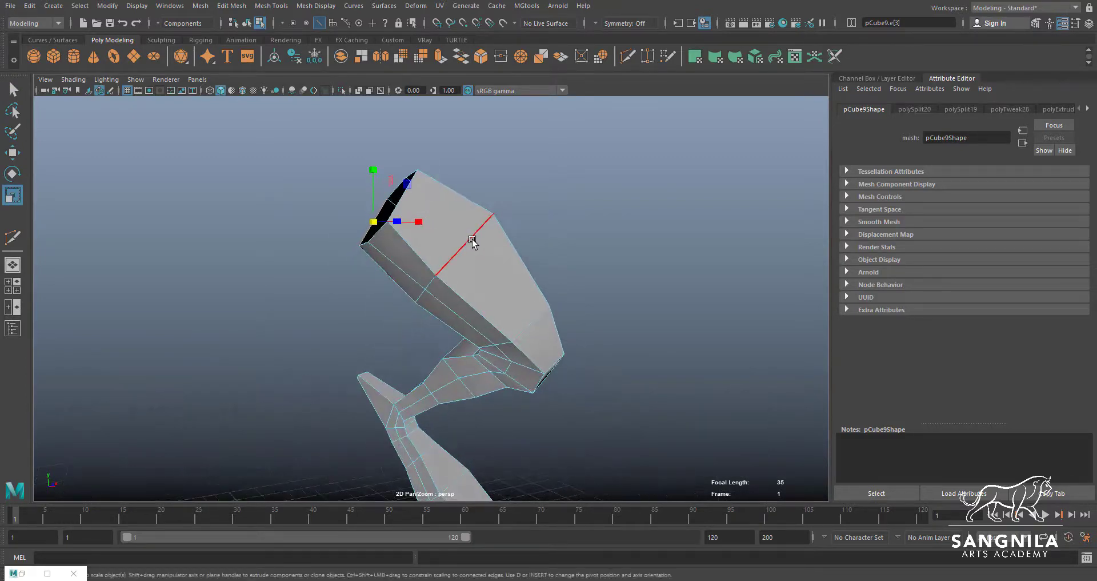
# Show all the meshes again and combine the torso and the leg into one mesh
pyautogui.press('F8')
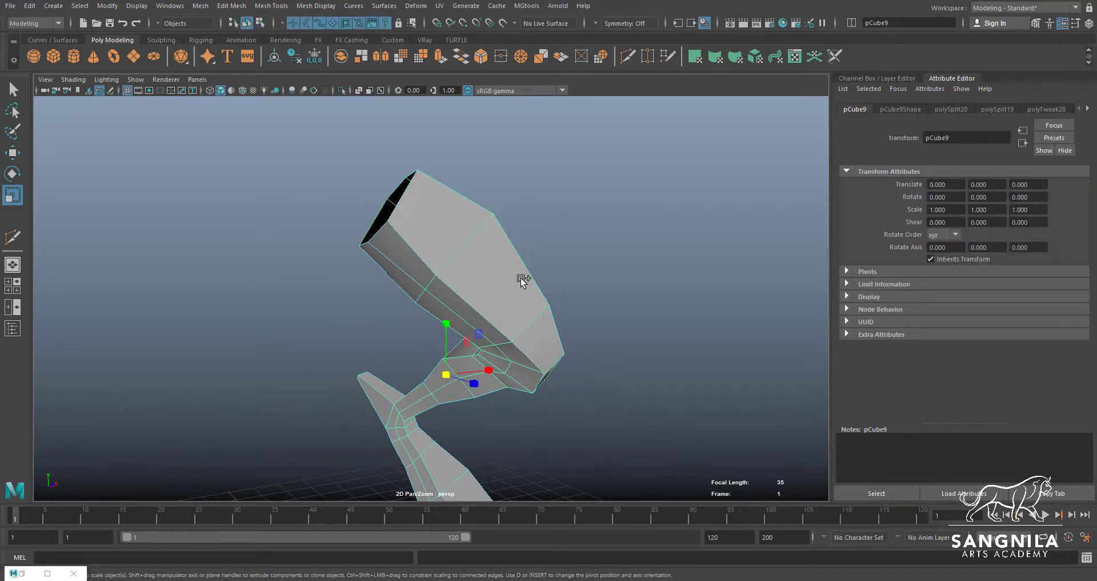
pyautogui.hotkey('ctrl', '1')
pyautogui.keyDown('alt'); pyautogui.moveTo(478, 271); pyautogui.dragTo(361, 269); pyautogui.keyUp('alt')
pyautogui.moveTo(345, 202); pyautogui.dragTo(453, 252)
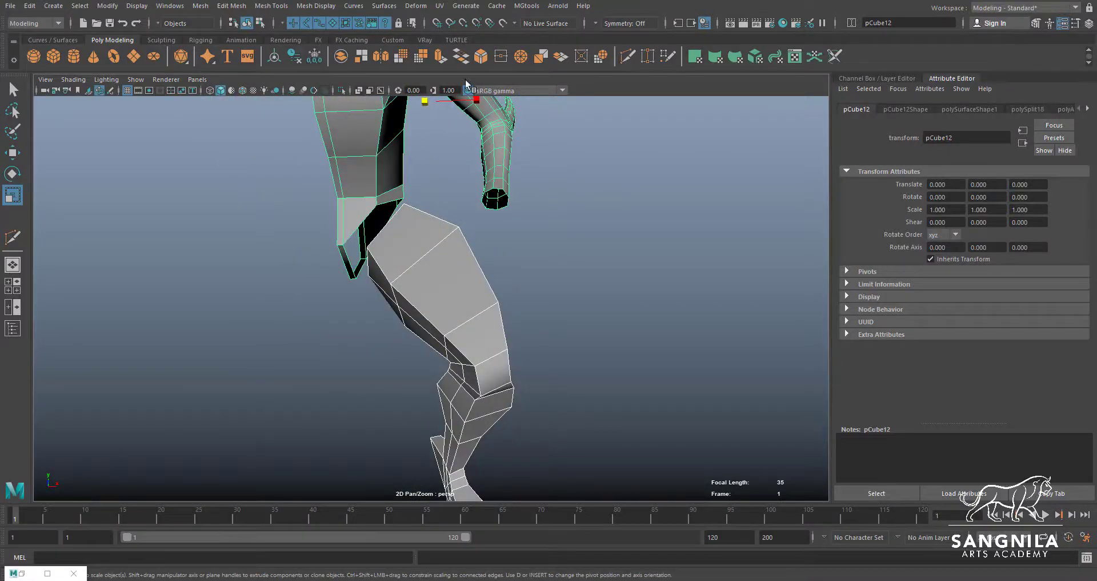
pyautogui.click(268, 7)
pyautogui.moveTo(246, 7)
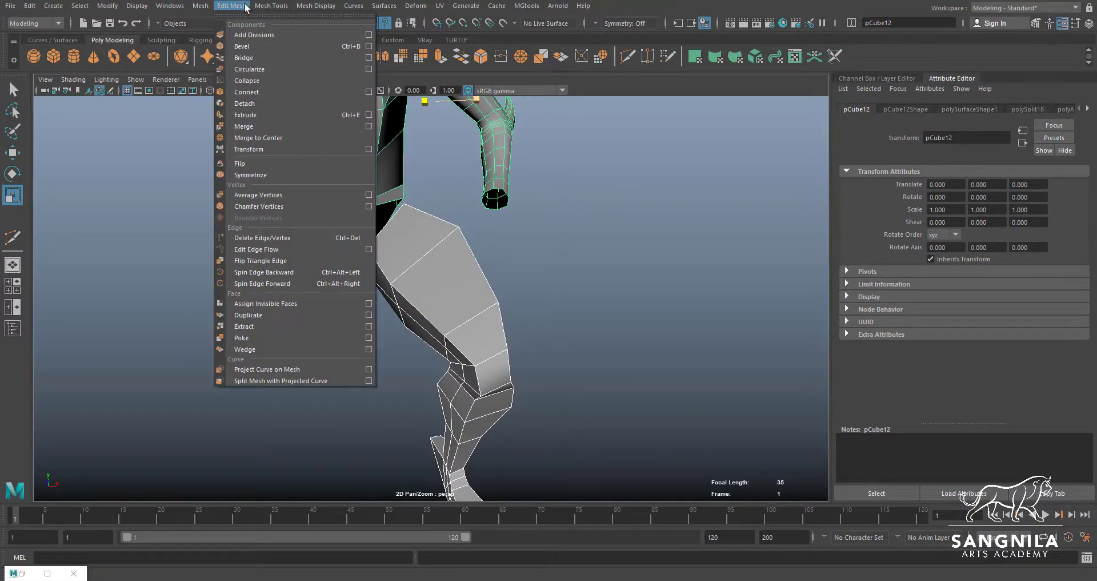
pyautogui.click(221, 57)
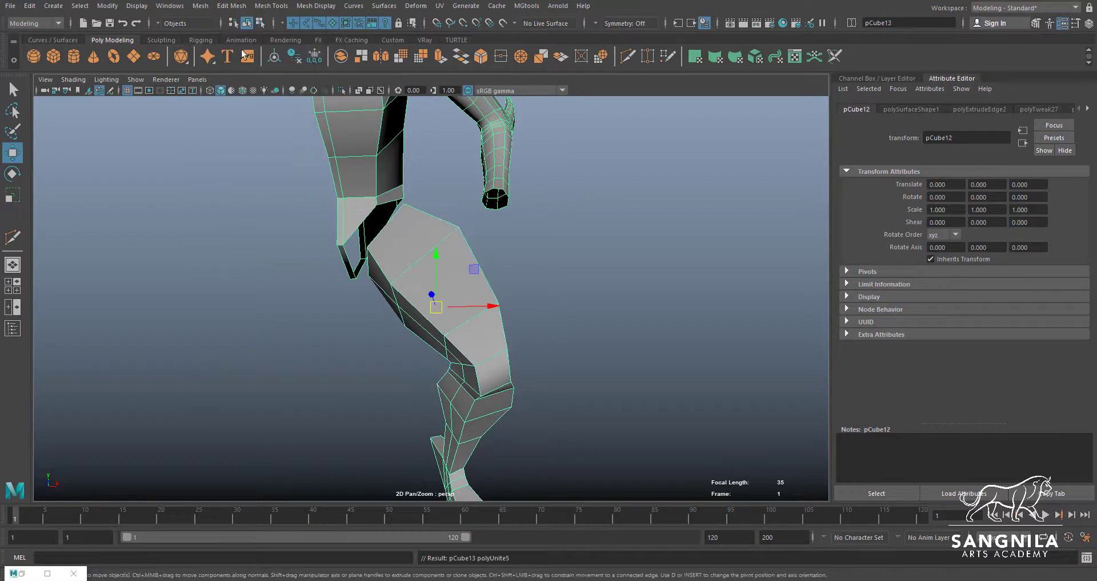
# Append a polygon between the torso's front crotch edge and the leg's inner front top edge
pyautogui.click(304, 7)
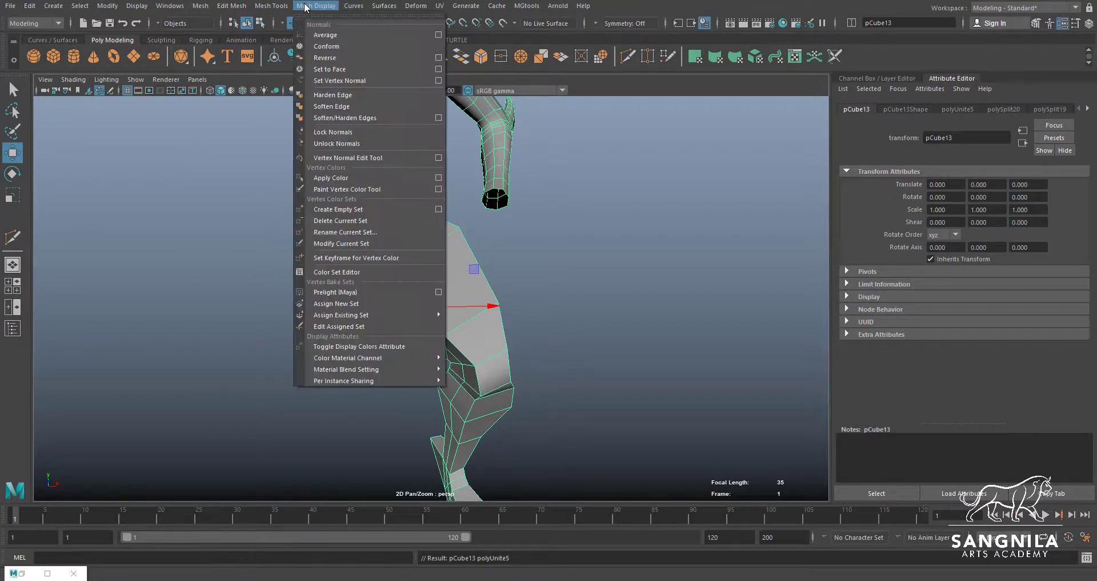
pyautogui.moveTo(268, 7)
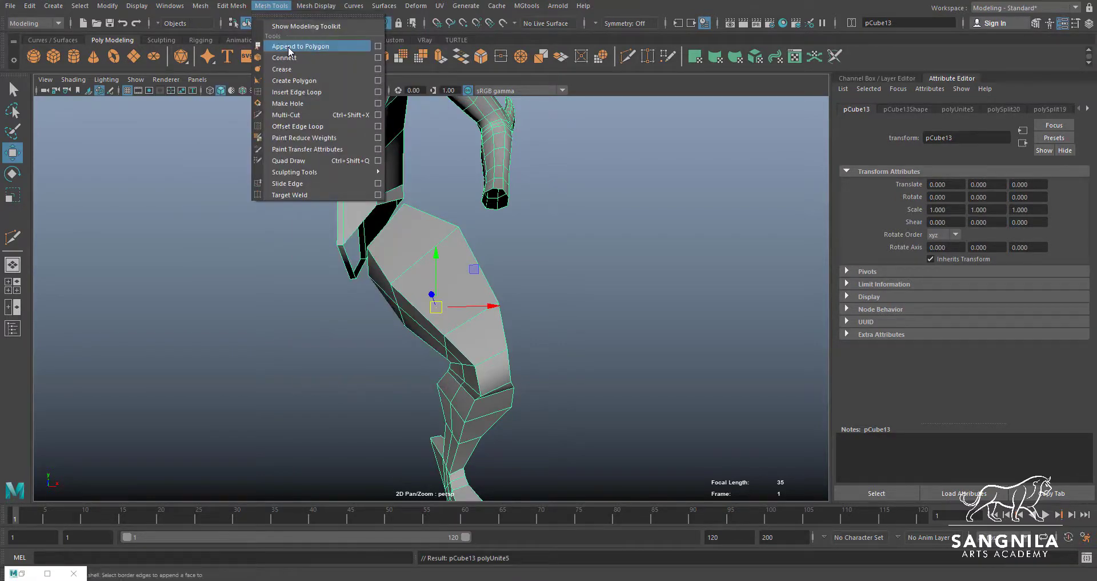
pyautogui.click(292, 46)
pyautogui.moveTo(347, 256)
pyautogui.keyDown('alt'); pyautogui.mouseDown()
pyautogui.moveTo(448, 276)
pyautogui.moveTo(354, 293)
pyautogui.moveTo(300, 241)
pyautogui.moveTo(354, 273)
pyautogui.mouseUp(); pyautogui.keyUp('alt')
pyautogui.click(278, 231)
pyautogui.click(315, 233)
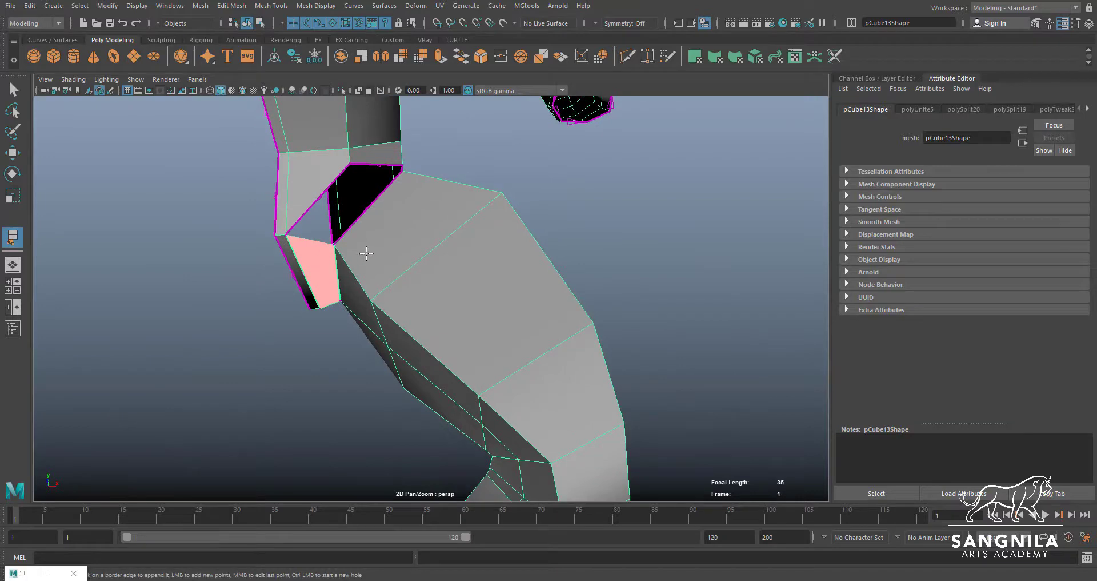
pyautogui.press('Return')
# Append a polygon between the torso's slanted front hip edge and the adjoining top edge of the leg
pyautogui.click(324, 194)
pyautogui.click(363, 208)
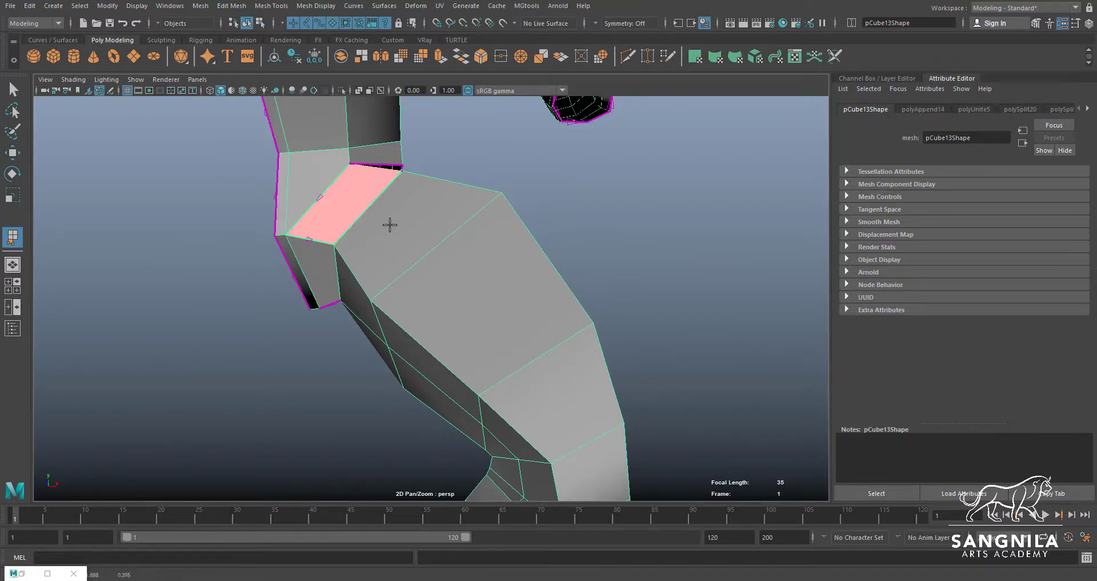
pyautogui.moveTo(387, 225)
pyautogui.keyDown('alt'); pyautogui.mouseDown()
pyautogui.moveTo(372, 252)
pyautogui.moveTo(316, 245)
pyautogui.moveTo(372, 225)
pyautogui.mouseUp(); pyautogui.keyUp('alt')
pyautogui.press('Return')
# Reposition the front and middle vertices along the leg's outer top edge to line up with the hip opening
pyautogui.moveTo(372, 225); pyautogui.dragTo(360, 191, button='right')
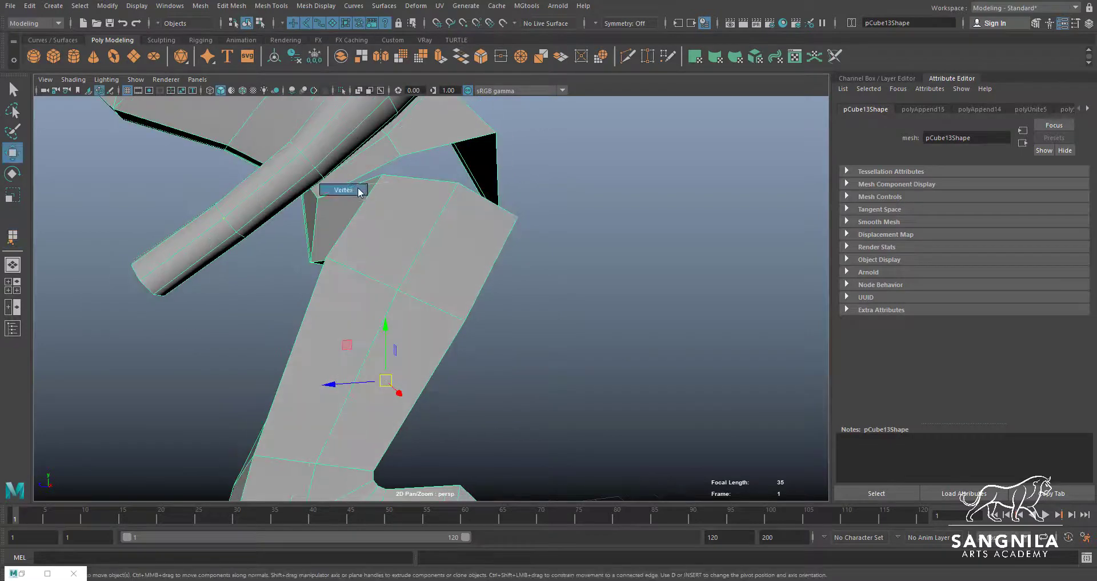
pyautogui.keyDown('alt'); pyautogui.moveTo(384, 193); pyautogui.dragTo(423, 163); pyautogui.keyUp('alt')
pyautogui.click(288, 279)
pyautogui.click(355, 209)
pyautogui.click(422, 185)
pyautogui.press('q')
# Append two polygons between the torso's outer hip edges and the leg's outer top edges
pyautogui.click(264, 6)
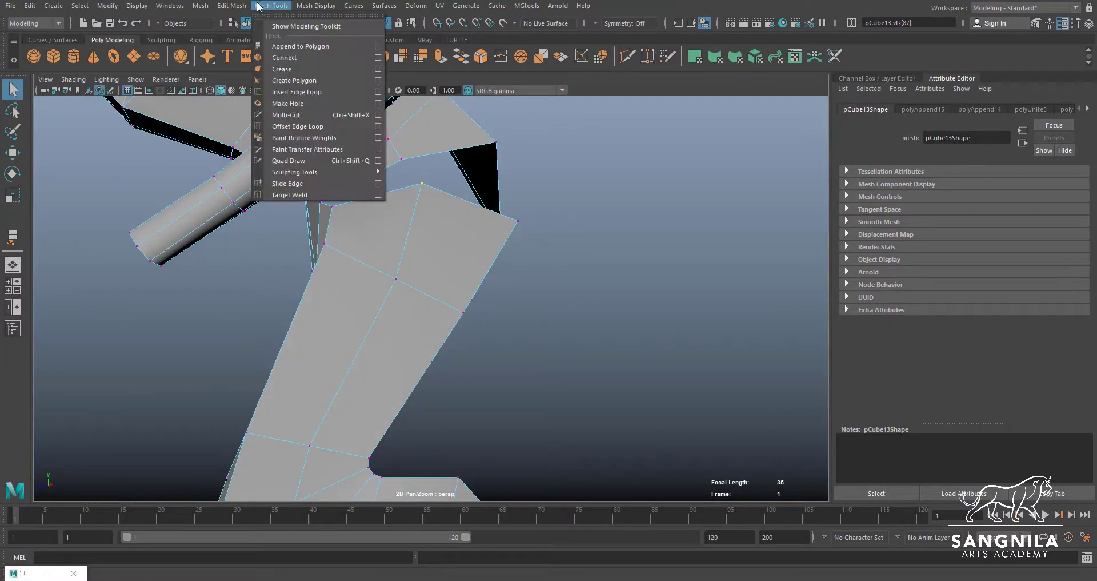
pyautogui.click(309, 42)
pyautogui.click(381, 169)
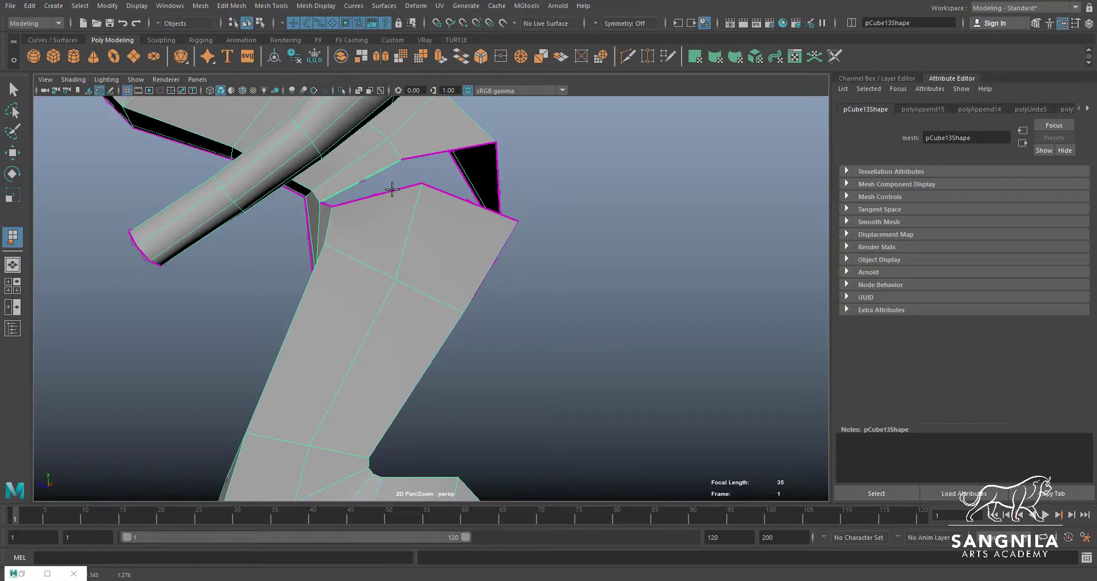
pyautogui.click(397, 190)
pyautogui.press('Return')
pyautogui.press('y')
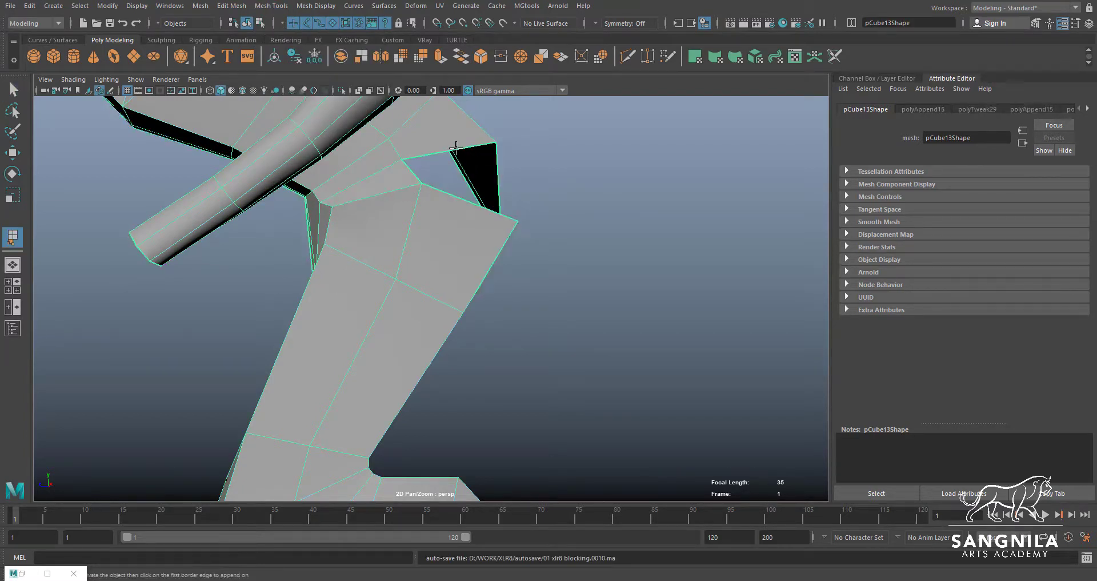
pyautogui.click(463, 199)
pyautogui.keyDown('alt'); pyautogui.moveTo(462, 200); pyautogui.dragTo(363, 228); pyautogui.keyUp('alt')
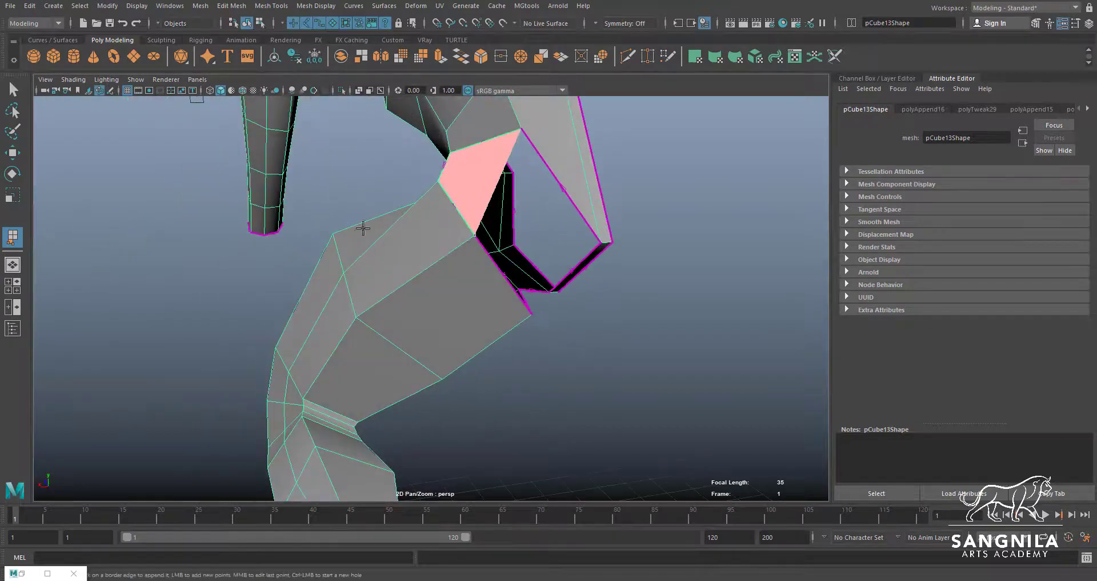
pyautogui.press('Return')
pyautogui.press('y')
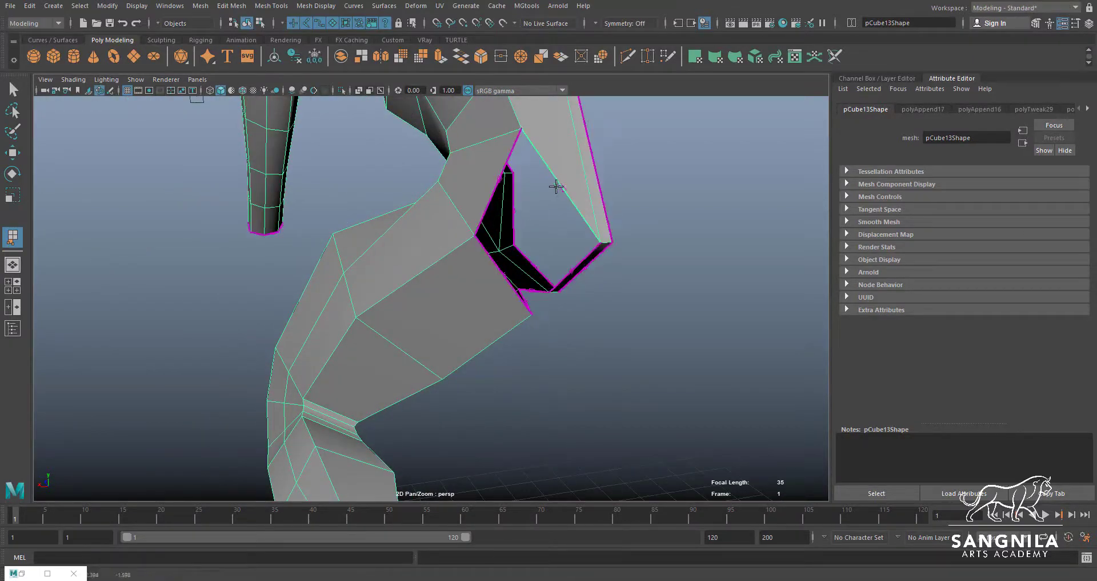
# Append the rear and inner polygons that close the remaining gap between the buttock and the leg
pyautogui.click(510, 277)
pyautogui.keyDown('alt'); pyautogui.moveTo(515, 269); pyautogui.dragTo(486, 261); pyautogui.keyUp('alt')
pyautogui.press('Return')
pyautogui.press('y')
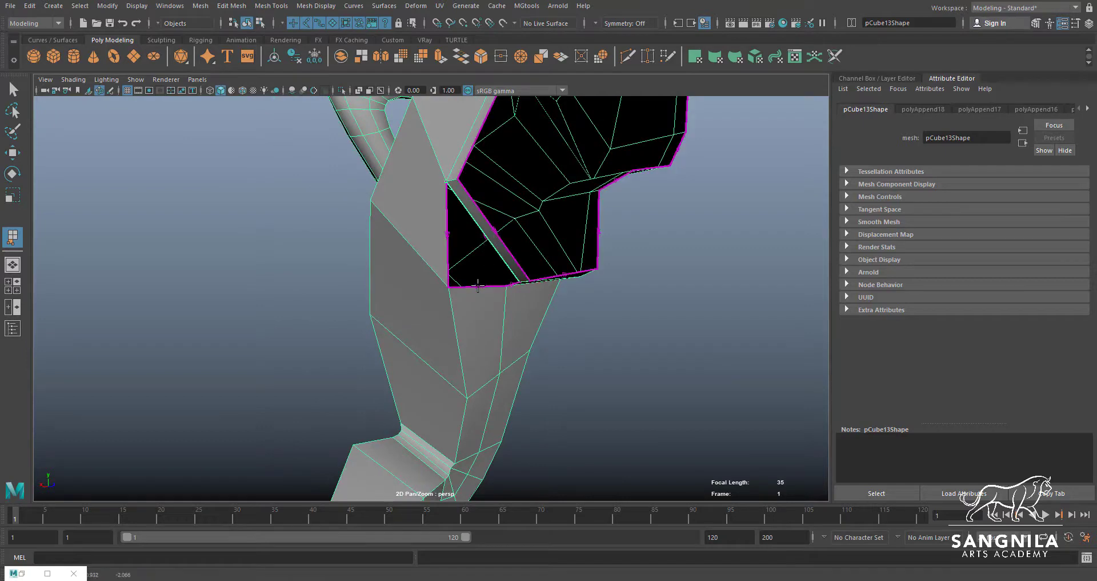
pyautogui.click(478, 286)
pyautogui.press('Return')
pyautogui.keyDown('alt'); pyautogui.moveTo(464, 264); pyautogui.dragTo(548, 278); pyautogui.keyUp('alt')
pyautogui.keyDown('alt'); pyautogui.moveTo(535, 232); pyautogui.dragTo(534, 295, button='middle'); pyautogui.keyUp('alt')
pyautogui.keyDown('alt'); pyautogui.moveTo(495, 302); pyautogui.dragTo(439, 311, button='right'); pyautogui.keyUp('alt')
pyautogui.keyDown('alt'); pyautogui.moveTo(440, 310); pyautogui.dragTo(514, 281); pyautogui.keyUp('alt')
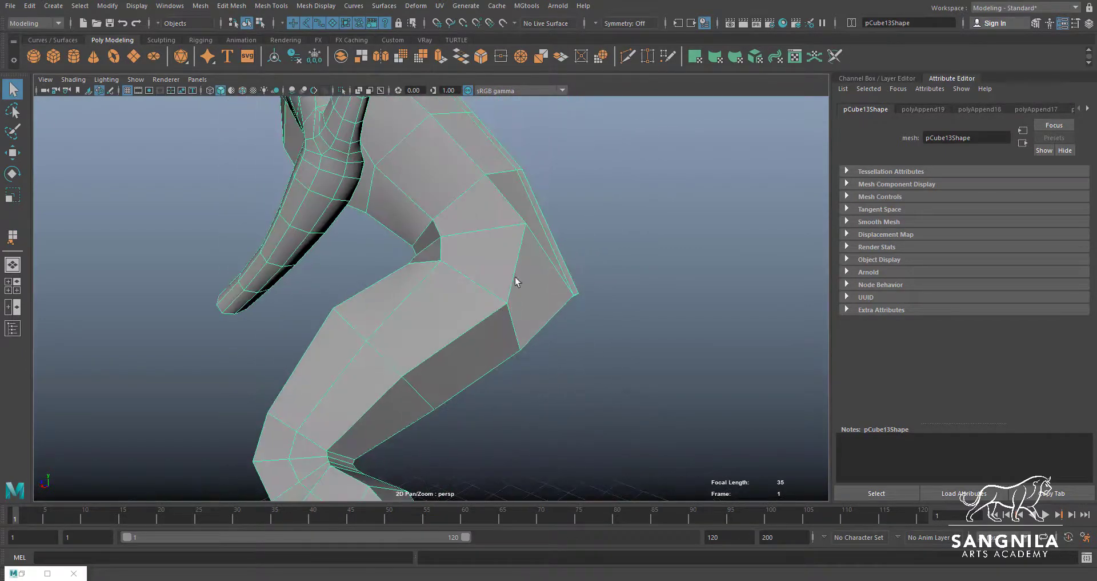
# Lower the outer rear hip vertex slightly above the new joint with the leg
pyautogui.press('w')
pyautogui.click(524, 221)
pyautogui.moveTo(524, 222); pyautogui.dragTo(519, 241)
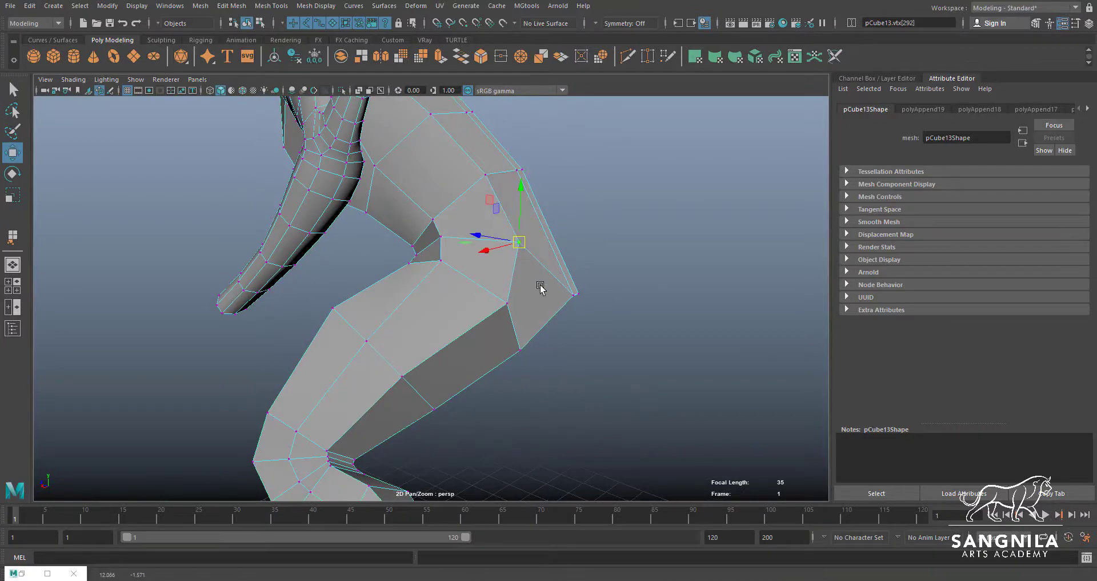
# Try to raise the rearmost lower hip vertex towards the back
pyautogui.click(578, 295)
pyautogui.keyDown('alt'); pyautogui.moveTo(578, 295); pyautogui.dragTo(570, 220); pyautogui.keyUp('alt')
pyautogui.hotkey('ctrl', 'z')
# Adjust the vertices at the rear top corner of the thigh to smooth the joint with the buttock
pyautogui.keyDown('alt'); pyautogui.moveTo(565, 228); pyautogui.dragTo(402, 318); pyautogui.keyUp('alt')
pyautogui.click(476, 312)
pyautogui.moveTo(479, 396)
pyautogui.keyDown('alt'); pyautogui.mouseDown()
pyautogui.moveTo(517, 368)
pyautogui.moveTo(443, 372)
pyautogui.moveTo(488, 451)
pyautogui.moveTo(425, 421)
pyautogui.moveTo(464, 393)
pyautogui.mouseUp(); pyautogui.keyUp('alt')
pyautogui.click(437, 428)
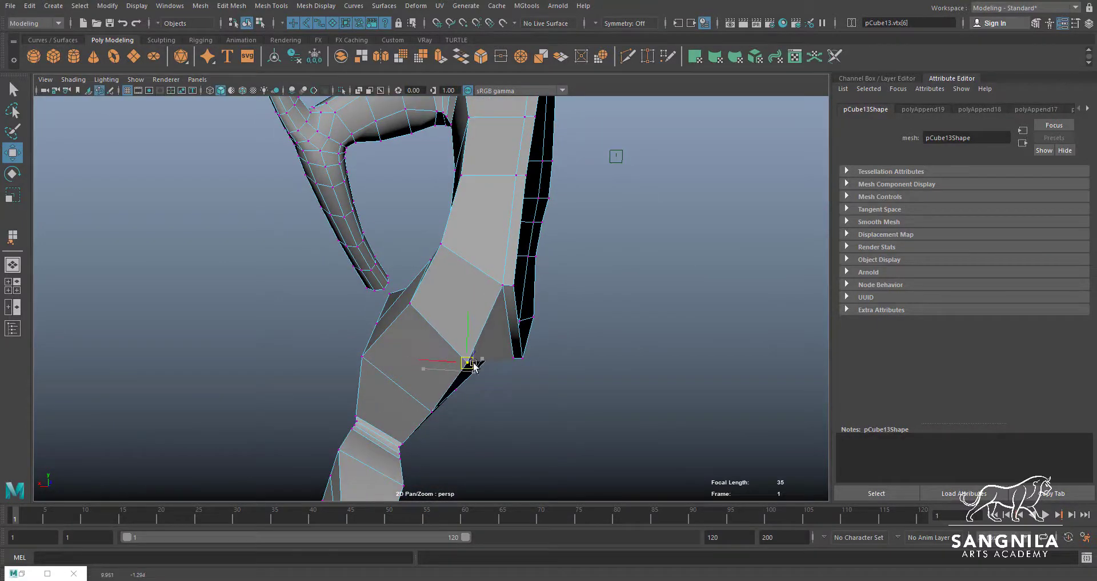
pyautogui.keyDown('alt'); pyautogui.moveTo(473, 367); pyautogui.dragTo(418, 249); pyautogui.keyUp('alt')
# Reposition the lower rear hip vertices, shifting the lowest one along the Z axis to round the buttock
pyautogui.press('q')
pyautogui.click(411, 279)
pyautogui.press('w')
pyautogui.press('q')
pyautogui.keyDown('shift'); pyautogui.click(388, 235); pyautogui.keyUp('shift')
pyautogui.press('w')
pyautogui.keyDown('alt'); pyautogui.moveTo(418, 249); pyautogui.dragTo(450, 336, button='middle'); pyautogui.keyUp('alt')
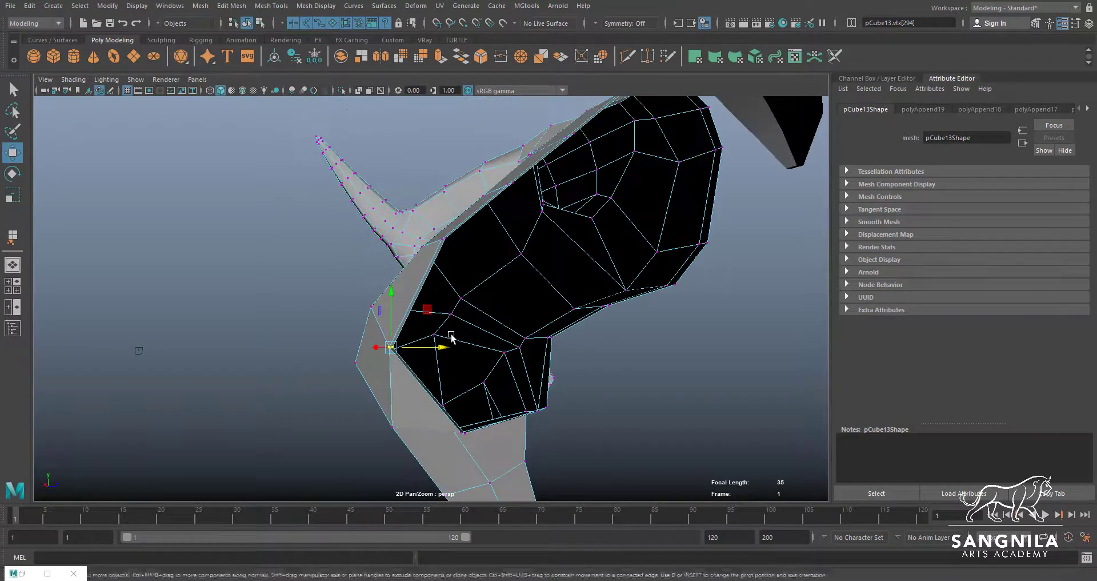
pyautogui.keyDown('alt'); pyautogui.moveTo(451, 336); pyautogui.dragTo(669, 331); pyautogui.keyUp('alt')
pyautogui.keyDown('alt'); pyautogui.moveTo(446, 352); pyautogui.dragTo(488, 284, button='middle'); pyautogui.keyUp('alt')
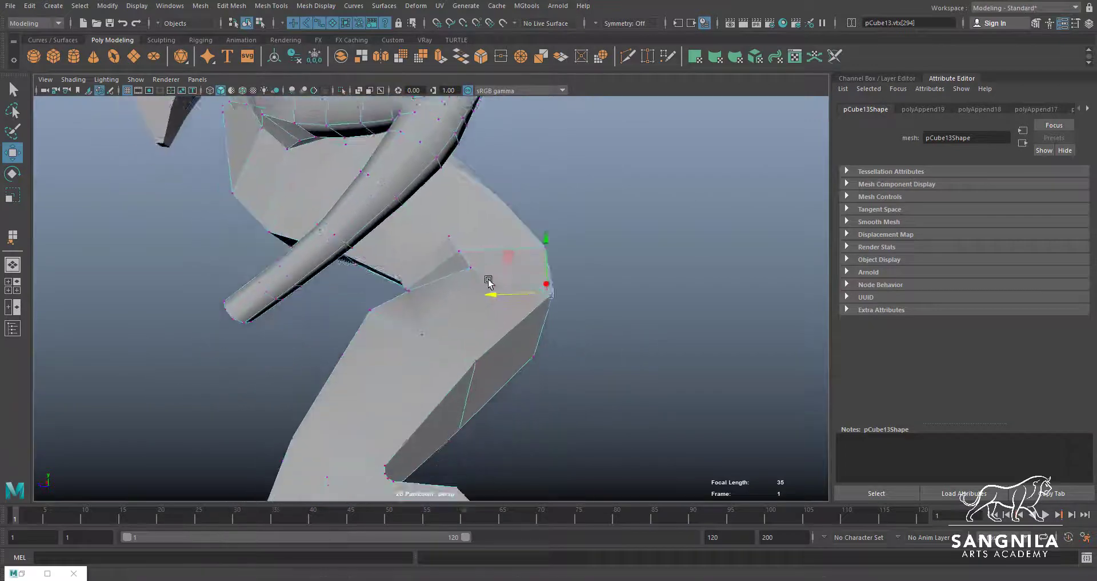
pyautogui.keyDown('alt'); pyautogui.moveTo(488, 284); pyautogui.dragTo(588, 299); pyautogui.keyUp('alt')
pyautogui.scroll(2, 443, 299)
pyautogui.keyDown('alt'); pyautogui.moveTo(441, 299); pyautogui.dragTo(496, 314, button='middle'); pyautogui.keyUp('alt')
# Adjust the front hip vertex where the waist meets the thigh to smooth the crease
pyautogui.press('q')
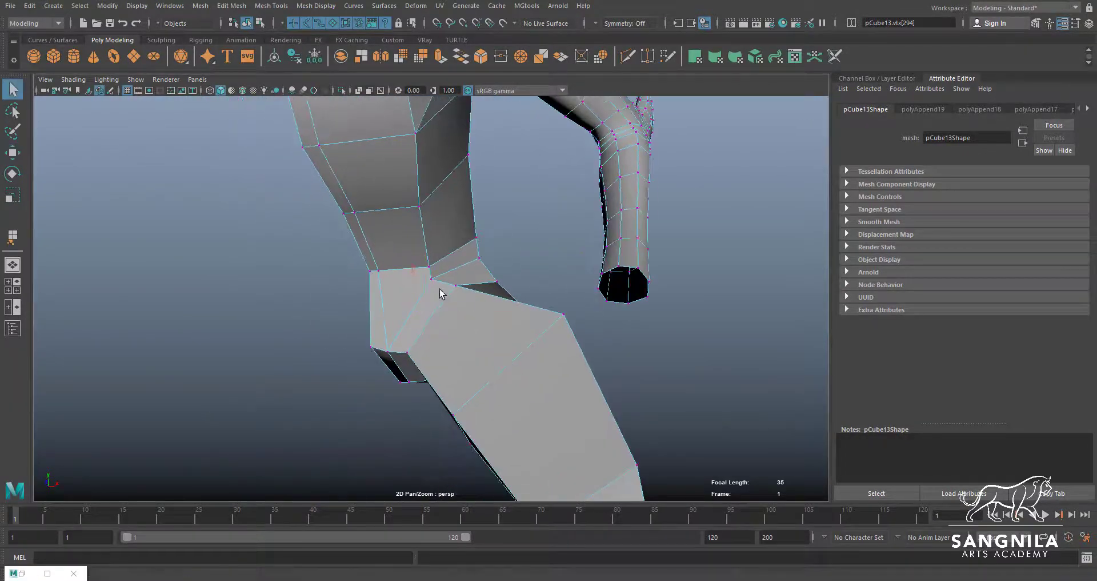
pyautogui.press('w')
pyautogui.keyDown('alt'); pyautogui.moveTo(431, 293); pyautogui.dragTo(432, 279); pyautogui.keyUp('alt')
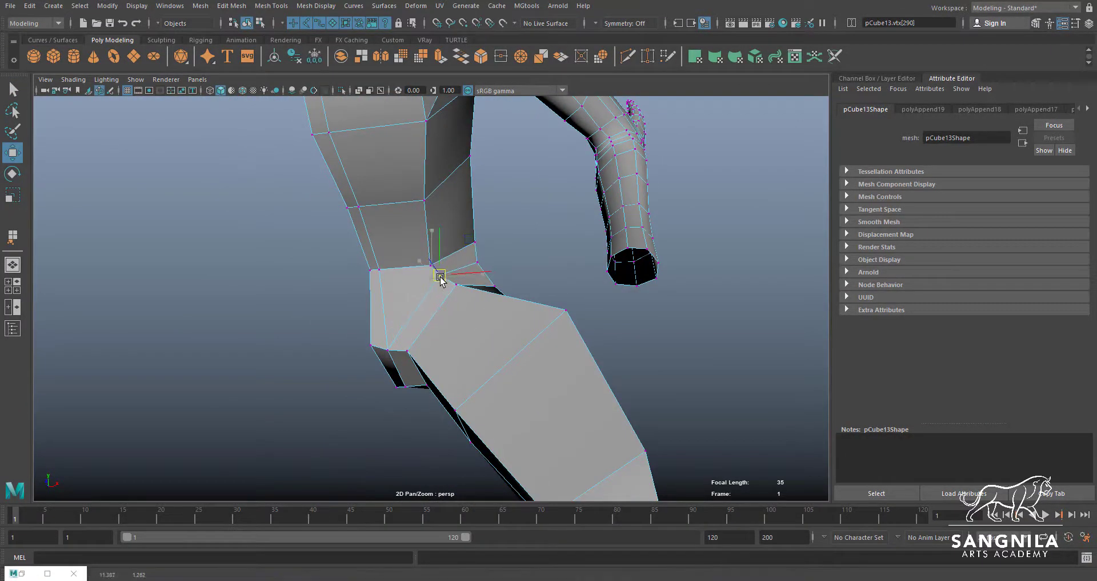
pyautogui.keyDown('alt'); pyautogui.moveTo(476, 312); pyautogui.dragTo(468, 331); pyautogui.keyUp('alt')
# Move the outer front vertex of the upper thigh to refine the contour below the hip
pyautogui.click(552, 338)
pyautogui.keyDown('alt'); pyautogui.moveTo(551, 337); pyautogui.dragTo(554, 323); pyautogui.keyUp('alt')
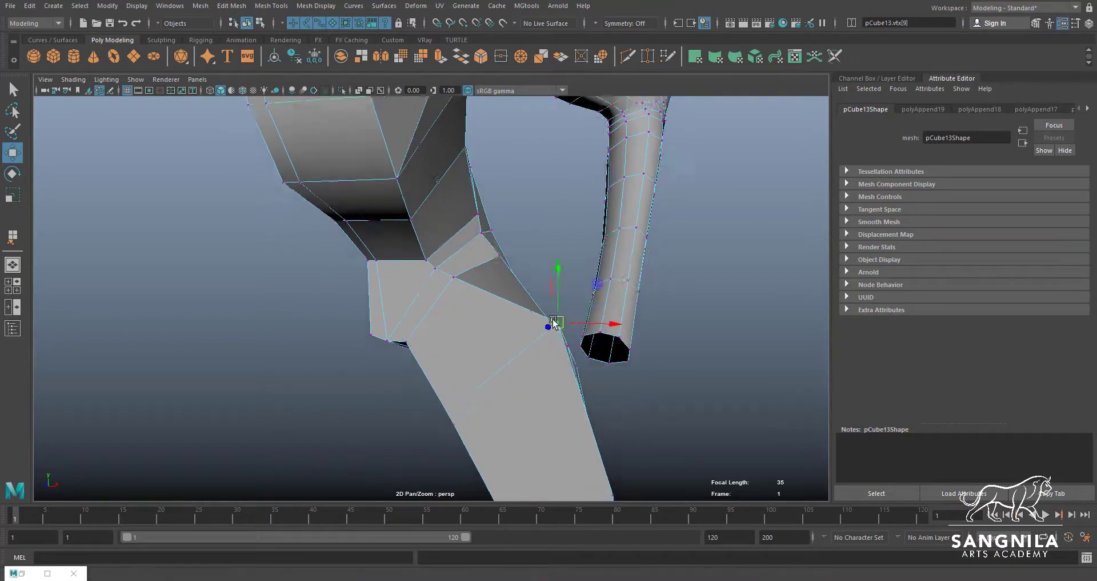
pyautogui.keyDown('alt'); pyautogui.moveTo(554, 323); pyautogui.dragTo(534, 266, button='middle'); pyautogui.keyUp('alt')
pyautogui.moveTo(535, 265); pyautogui.dragTo(514, 288)
pyautogui.keyDown('alt'); pyautogui.moveTo(542, 327); pyautogui.dragTo(519, 261, button='middle'); pyautogui.keyUp('alt')
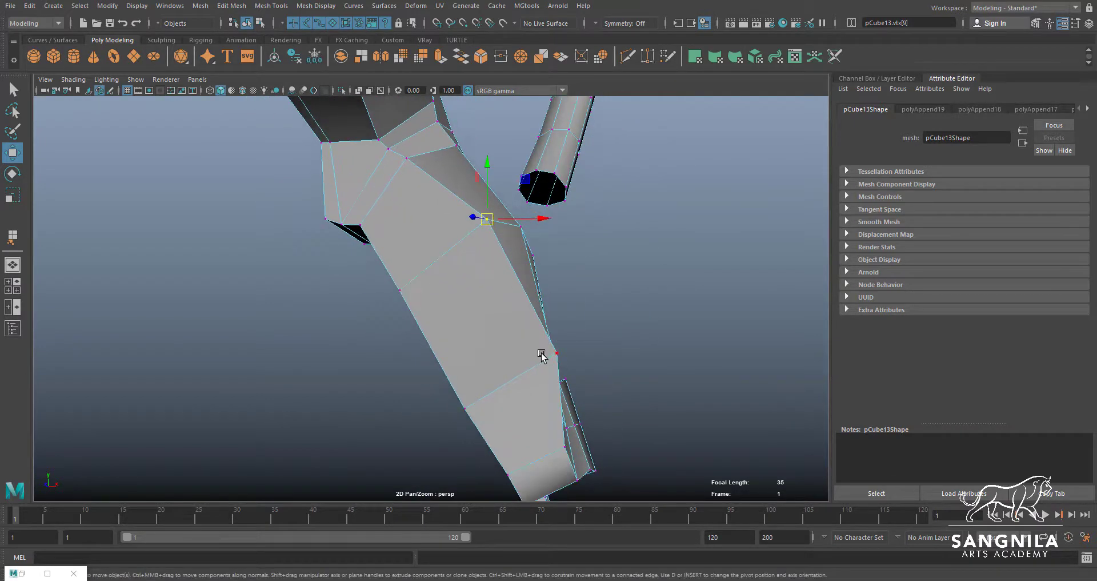
# Shift the front thigh vertex above the knee to refine the contour between hip and knee
pyautogui.moveTo(555, 355); pyautogui.dragTo(535, 373)
pyautogui.keyDown('alt'); pyautogui.moveTo(520, 278); pyautogui.dragTo(470, 245); pyautogui.keyUp('alt')
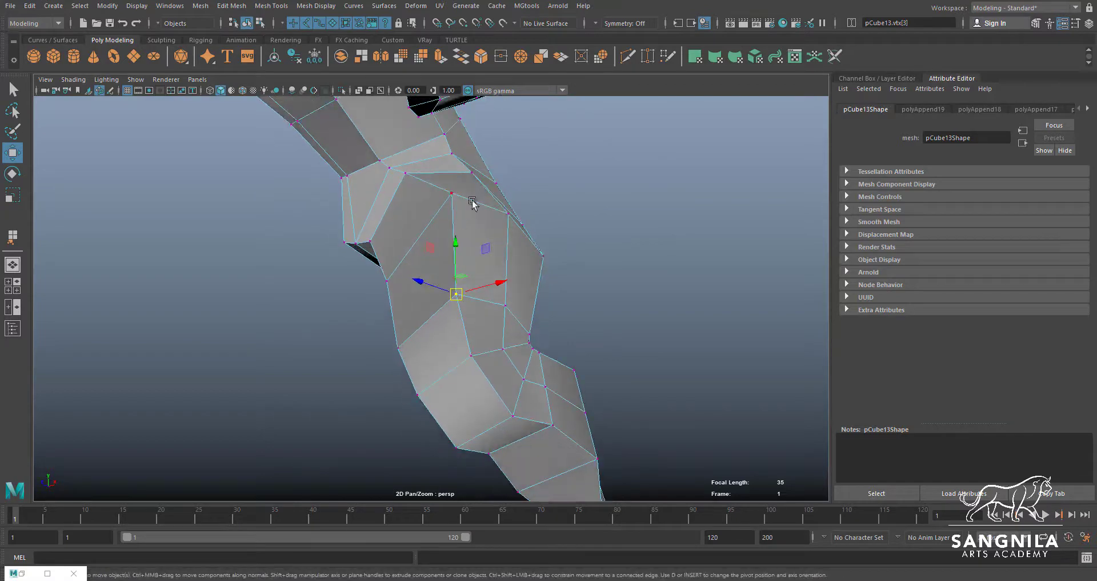
pyautogui.click(452, 193)
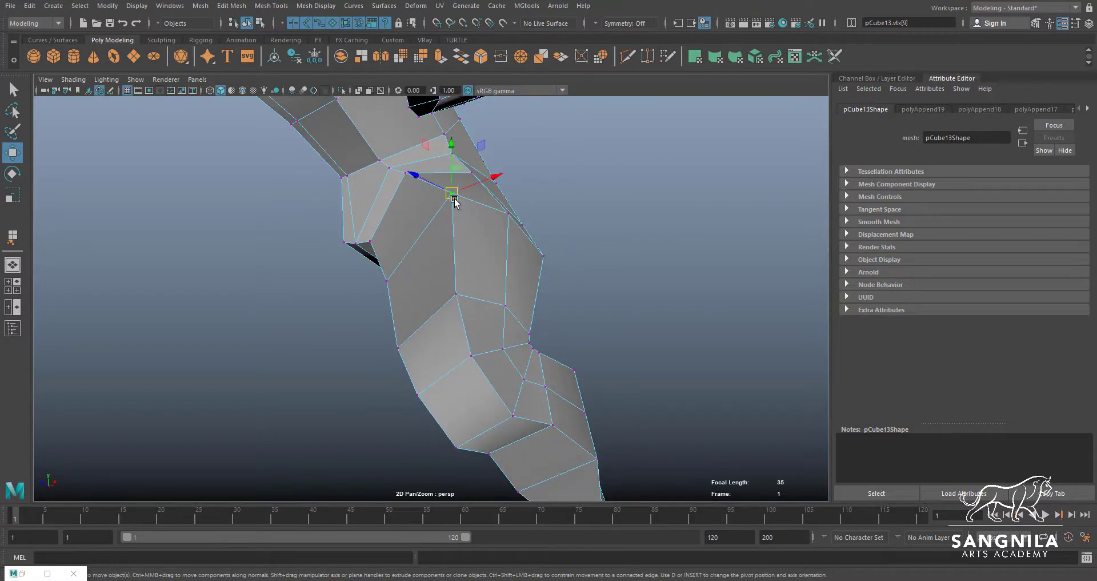
pyautogui.keyDown('alt'); pyautogui.moveTo(448, 203); pyautogui.dragTo(508, 254); pyautogui.keyUp('alt')
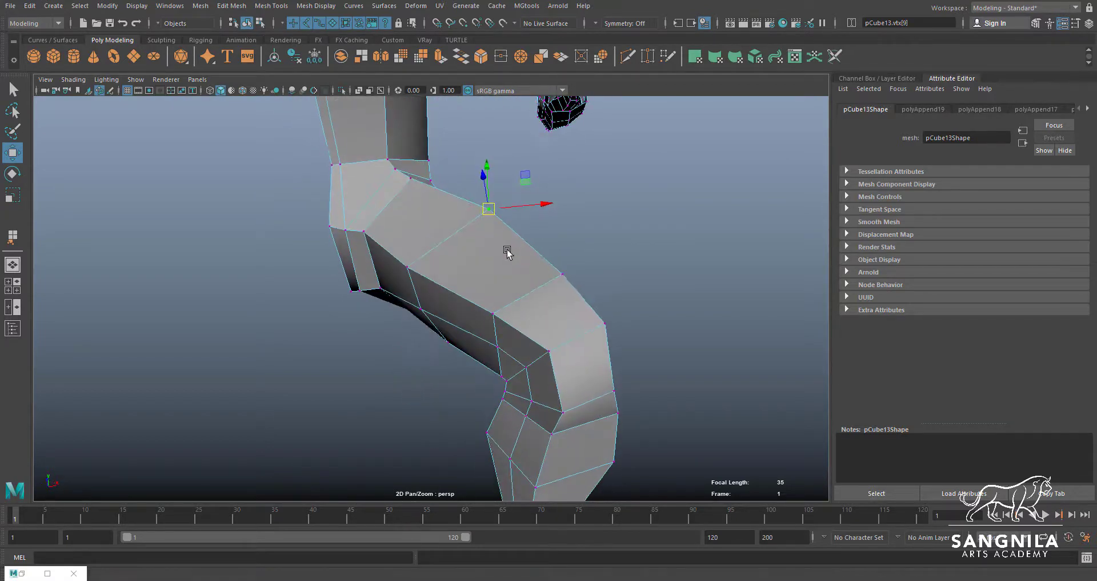
# Reposition the vertices along the inner thigh edge to smooth its line down to the knee
pyautogui.click(407, 266)
pyautogui.moveTo(407, 265); pyautogui.dragTo(424, 252)
pyautogui.click(496, 316)
pyautogui.keyDown('alt'); pyautogui.moveTo(499, 324); pyautogui.dragTo(625, 337); pyautogui.keyUp('alt')
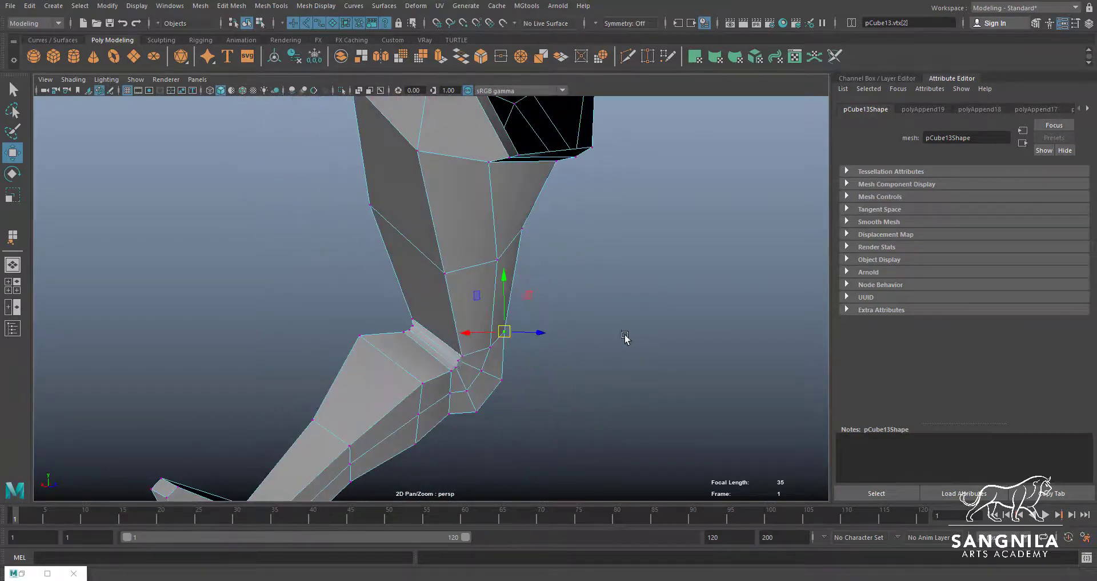
# Scale the individual edges of the crease behind the knee to even out the fold
pyautogui.click(435, 336)
pyautogui.press('r')
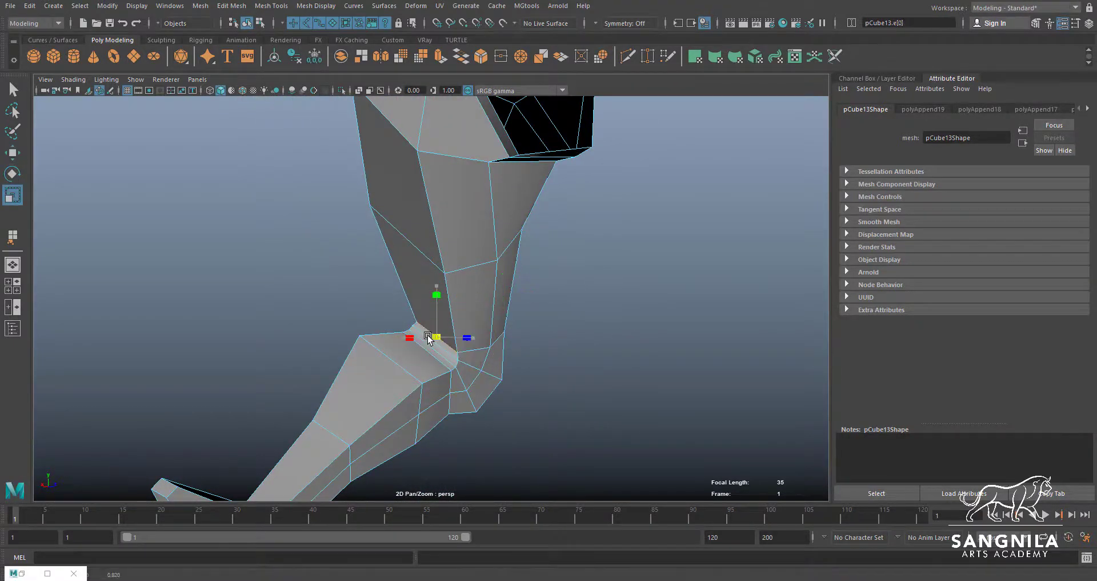
pyautogui.press('q')
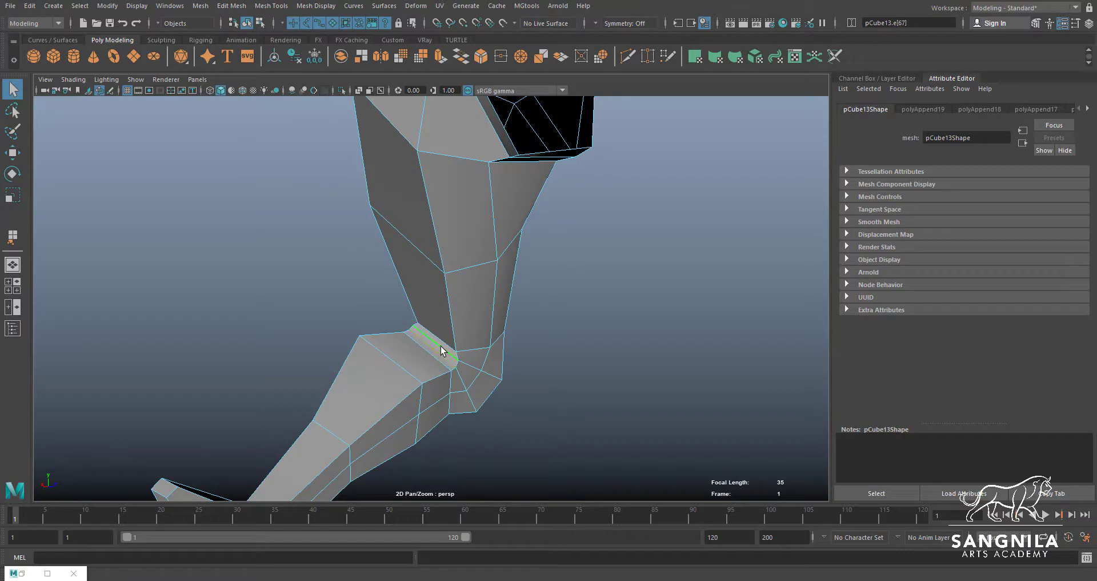
pyautogui.click(440, 347)
pyautogui.press('r')
pyautogui.press('q')
pyautogui.click(434, 350)
pyautogui.moveTo(429, 343); pyautogui.dragTo(389, 295)
pyautogui.press('r')
pyautogui.press('q')
pyautogui.click(432, 360)
pyautogui.press('r')
pyautogui.press('w')
pyautogui.click(447, 351)
# Raise the lower hip vertex where the inner thigh meets the crotch to soften the corner
pyautogui.keyDown('alt'); pyautogui.moveTo(388, 235); pyautogui.dragTo(326, 245); pyautogui.keyUp('alt')
pyautogui.keyDown('alt'); pyautogui.moveTo(325, 245); pyautogui.dragTo(400, 325, button='middle'); pyautogui.keyUp('alt')
pyautogui.moveTo(367, 276); pyautogui.dragTo(341, 286, button='right')
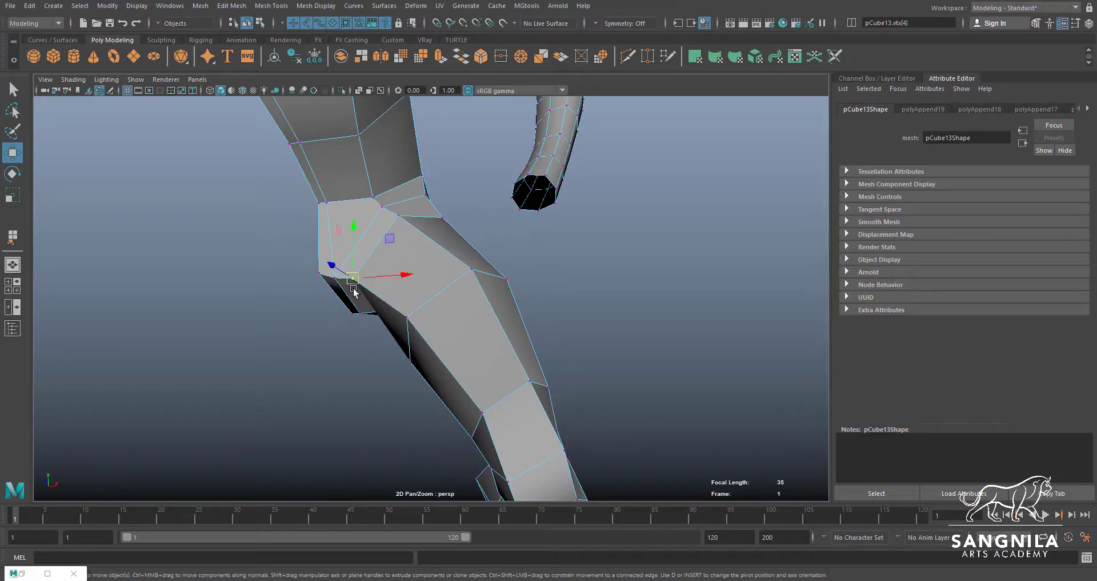
pyautogui.moveTo(353, 288)
pyautogui.keyDown('alt'); pyautogui.mouseDown()
pyautogui.moveTo(376, 272)
pyautogui.moveTo(357, 268)
pyautogui.mouseUp(); pyautogui.keyUp('alt')
pyautogui.press('q')
pyautogui.click(357, 278)
pyautogui.press('w')
pyautogui.moveTo(378, 281); pyautogui.dragTo(437, 355)
# Adjust the neighbouring vertices around the crotch and inner thigh to smooth the underside of the hip
pyautogui.click(365, 302)
pyautogui.press('q')
pyautogui.click(383, 301)
pyautogui.press('w')
pyautogui.click(409, 330)
pyautogui.click(373, 252)
pyautogui.keyDown('alt'); pyautogui.moveTo(398, 253); pyautogui.dragTo(398, 236); pyautogui.keyUp('alt')
pyautogui.moveTo(490, 333); pyautogui.dragTo(504, 329, button='right')
pyautogui.keyDown('alt'); pyautogui.moveTo(504, 332); pyautogui.dragTo(501, 253, button='middle'); pyautogui.keyUp('alt')
pyautogui.keyDown('alt'); pyautogui.moveTo(500, 253); pyautogui.dragTo(543, 324); pyautogui.keyUp('alt')
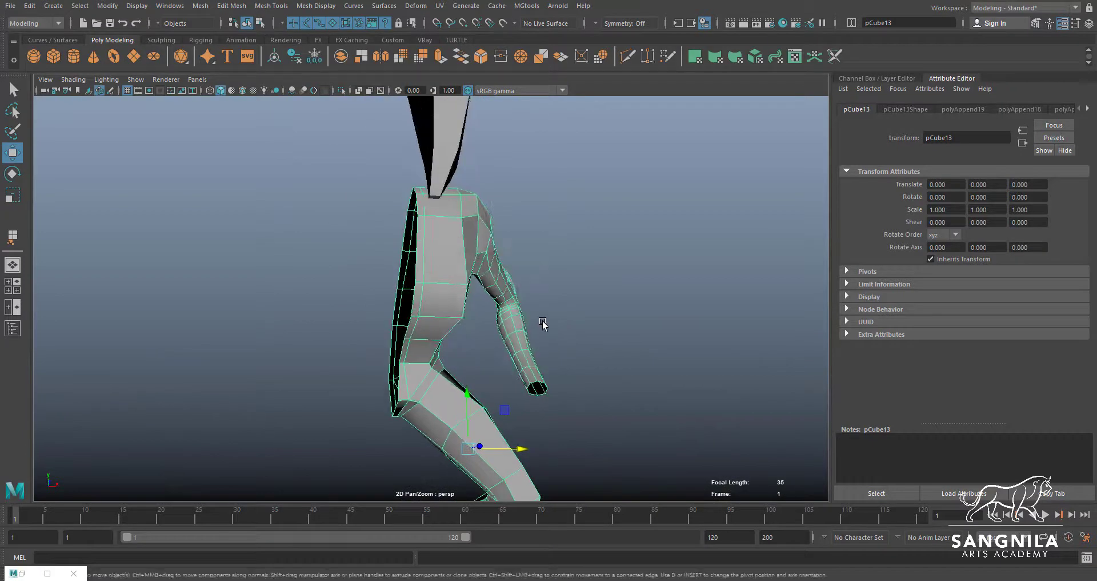
# Delete the overlapping upper chest faces of the old torso mesh
pyautogui.keyDown('alt'); pyautogui.moveTo(438, 261); pyautogui.dragTo(489, 221); pyautogui.keyUp('alt')
pyautogui.moveTo(491, 221); pyautogui.dragTo(495, 247, button='right')
pyautogui.click(497, 222)
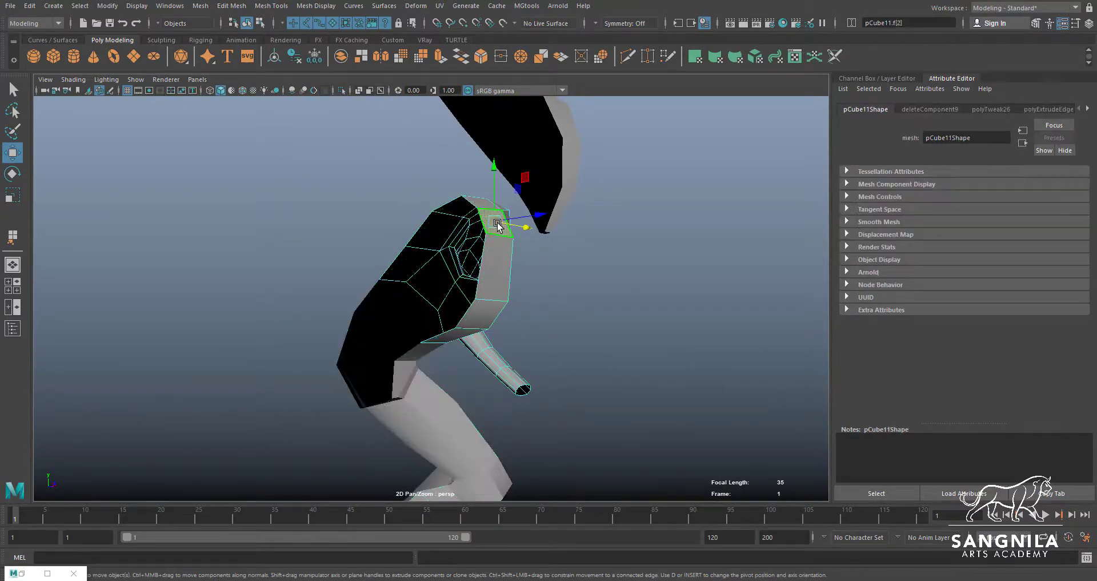
pyautogui.press('Delete')
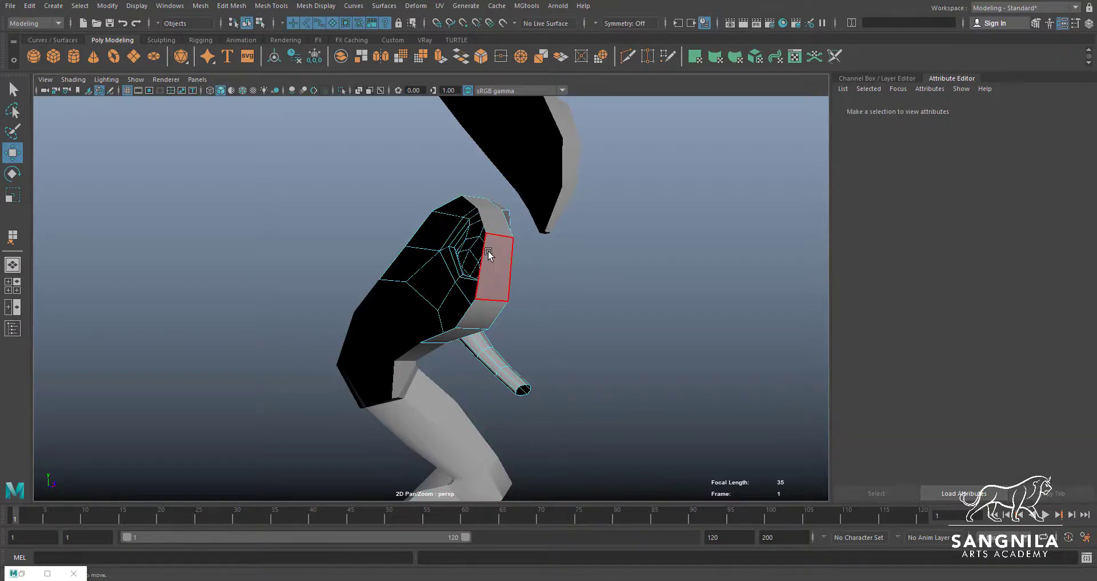
pyautogui.click(488, 255)
pyautogui.keyDown('alt'); pyautogui.moveTo(488, 255); pyautogui.dragTo(472, 336); pyautogui.keyUp('alt')
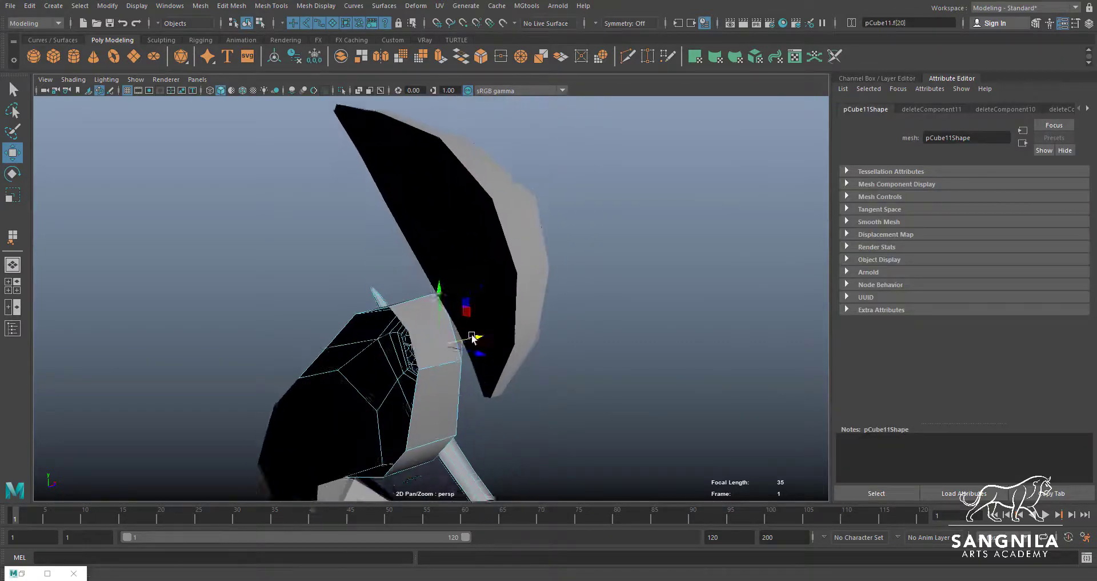
# Try deleting all faces of the joined body mesh, and undo the deletion
pyautogui.scroll(1, 473, 336)
pyautogui.press('q')
pyautogui.click(424, 314)
pyautogui.moveTo(431, 346); pyautogui.dragTo(430, 327, button='right')
pyautogui.click(424, 329)
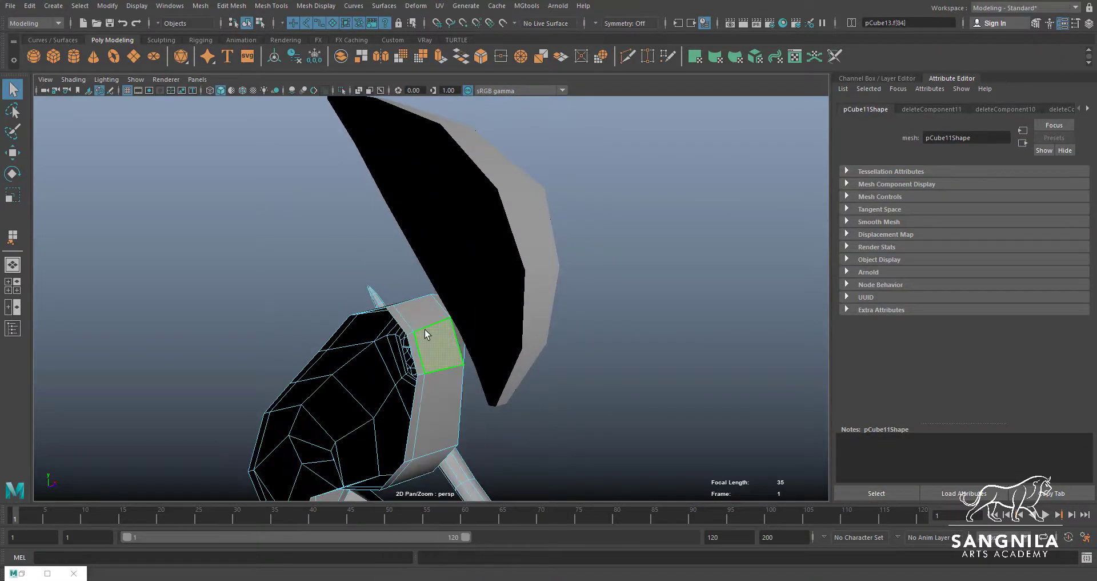
pyautogui.doubleClick(424, 329)
pyautogui.keyDown('alt'); pyautogui.moveTo(427, 346); pyautogui.dragTo(383, 365); pyautogui.keyUp('alt')
pyautogui.press('Delete')
pyautogui.hotkey('ctrl', 'z')
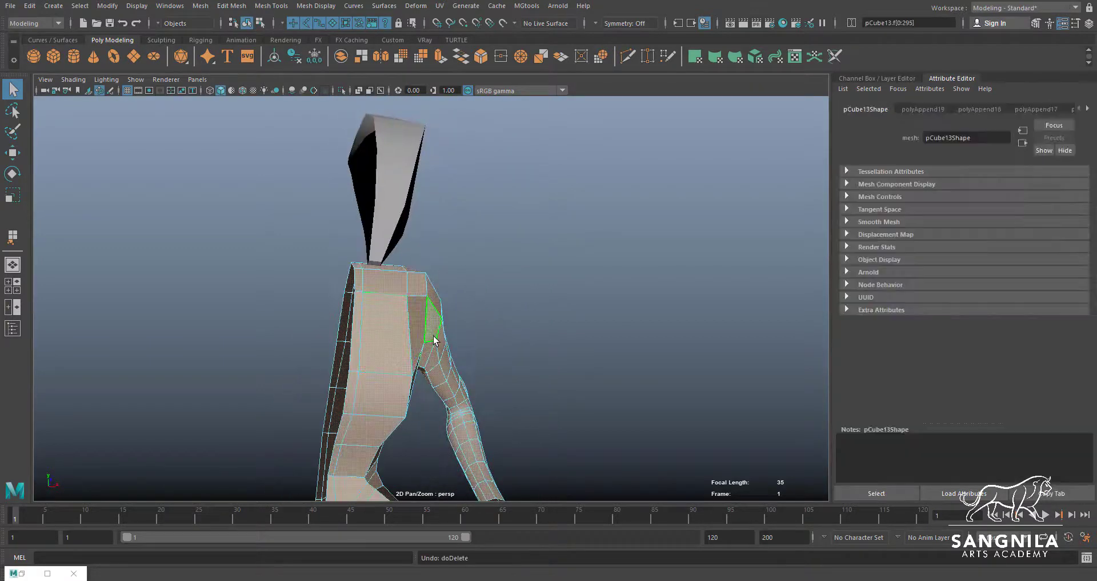
# Delete all remaining faces of the old torso mesh that overlaps the joined body
pyautogui.click(510, 343)
pyautogui.moveTo(395, 355); pyautogui.dragTo(386, 325, button='right')
pyautogui.click(394, 358)
pyautogui.click(388, 342)
pyautogui.click(386, 331)
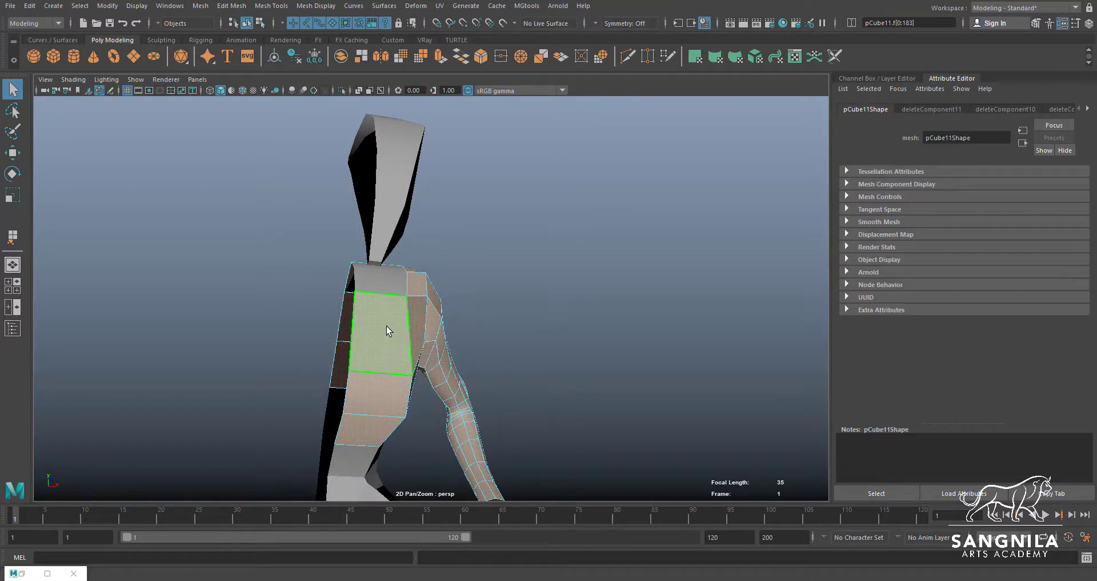
pyautogui.press('Delete')
# Select all connected vertices of the joined body and examine the torso, arm and leg for continuity
pyautogui.click(390, 325)
pyautogui.keyDown('alt'); pyautogui.moveTo(390, 324); pyautogui.dragTo(362, 341); pyautogui.keyUp('alt')
pyautogui.keyDown('alt'); pyautogui.moveTo(365, 339); pyautogui.dragTo(375, 372, button='middle'); pyautogui.keyUp('alt')
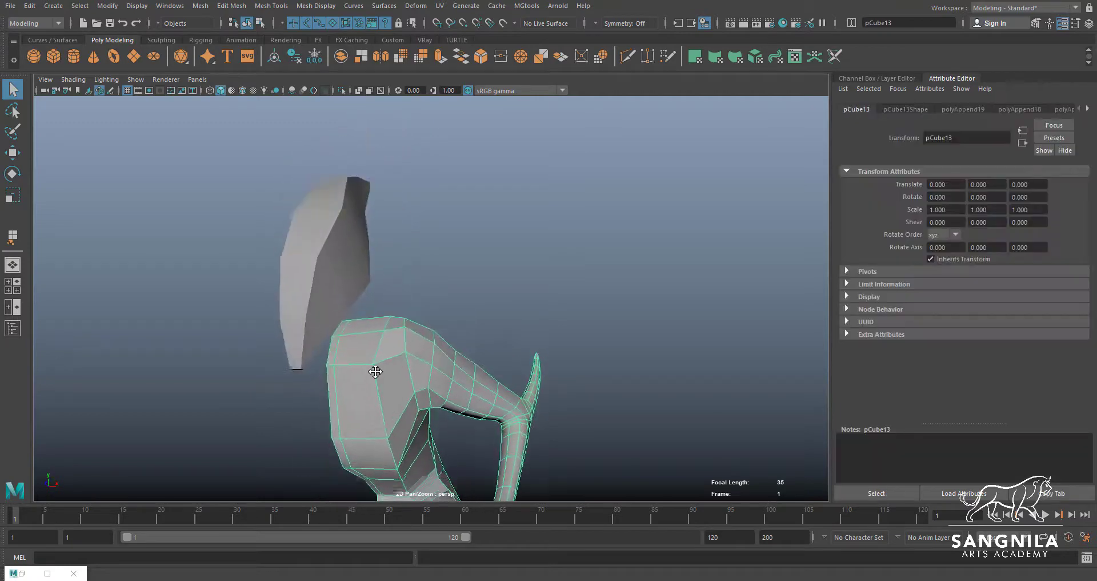
pyautogui.keyDown('alt'); pyautogui.moveTo(375, 372); pyautogui.dragTo(448, 340); pyautogui.keyUp('alt')
pyautogui.scroll(5, 449, 337)
pyautogui.press('F9')
pyautogui.doubleClick(401, 372)
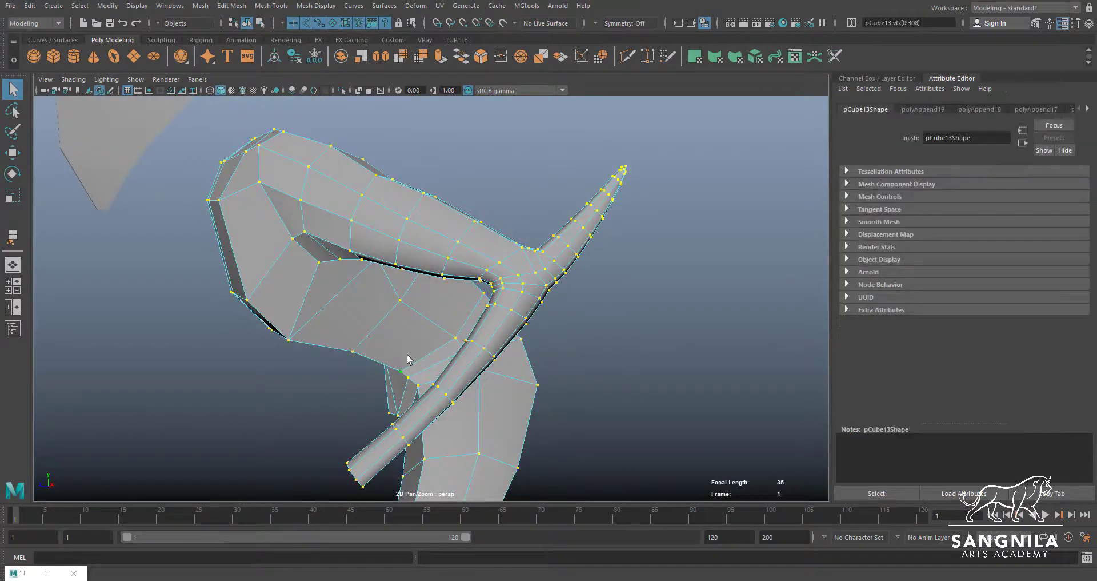
pyautogui.scroll(-6, 407, 355)
pyautogui.keyDown('alt'); pyautogui.moveTo(320, 443); pyautogui.dragTo(351, 337, button='middle'); pyautogui.keyUp('alt')
pyautogui.keyDown('alt'); pyautogui.moveTo(473, 362); pyautogui.dragTo(483, 278, button='middle'); pyautogui.keyUp('alt')
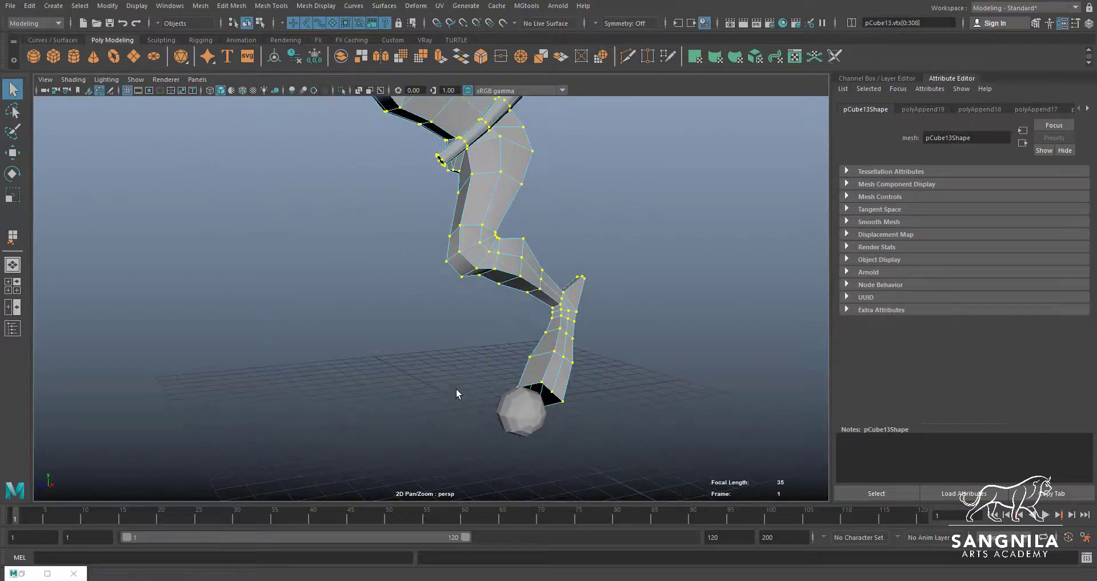
# Delete the upper front torso face near the head to open a hole for the neck
pyautogui.keyDown('alt'); pyautogui.moveTo(443, 279); pyautogui.dragTo(420, 364); pyautogui.keyUp('alt')
pyautogui.press('w')
pyautogui.press('q')
pyautogui.moveTo(410, 357); pyautogui.dragTo(404, 392, button='right')
pyautogui.press('Delete')
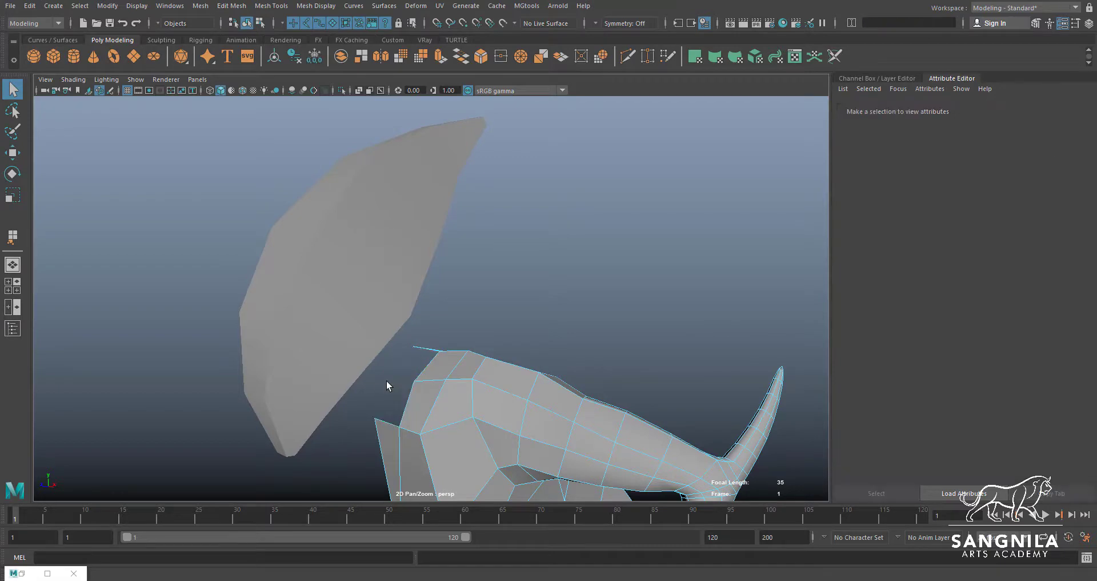
# Cut a new edge across the lower face of the head mesh above the neck with Multi-Cut
pyautogui.keyDown('alt'); pyautogui.moveTo(386, 379); pyautogui.dragTo(426, 309); pyautogui.keyUp('alt')
pyautogui.click(323, 302)
pyautogui.keyDown('alt'); pyautogui.moveTo(412, 361); pyautogui.dragTo(462, 299, button='middle'); pyautogui.keyUp('alt')
pyautogui.click(437, 368)
pyautogui.keyDown('alt'); pyautogui.moveTo(436, 371); pyautogui.dragTo(443, 348); pyautogui.keyUp('alt')
pyautogui.click(312, 251)
pyautogui.keyDown('alt'); pyautogui.moveTo(311, 250); pyautogui.dragTo(350, 268); pyautogui.keyUp('alt')
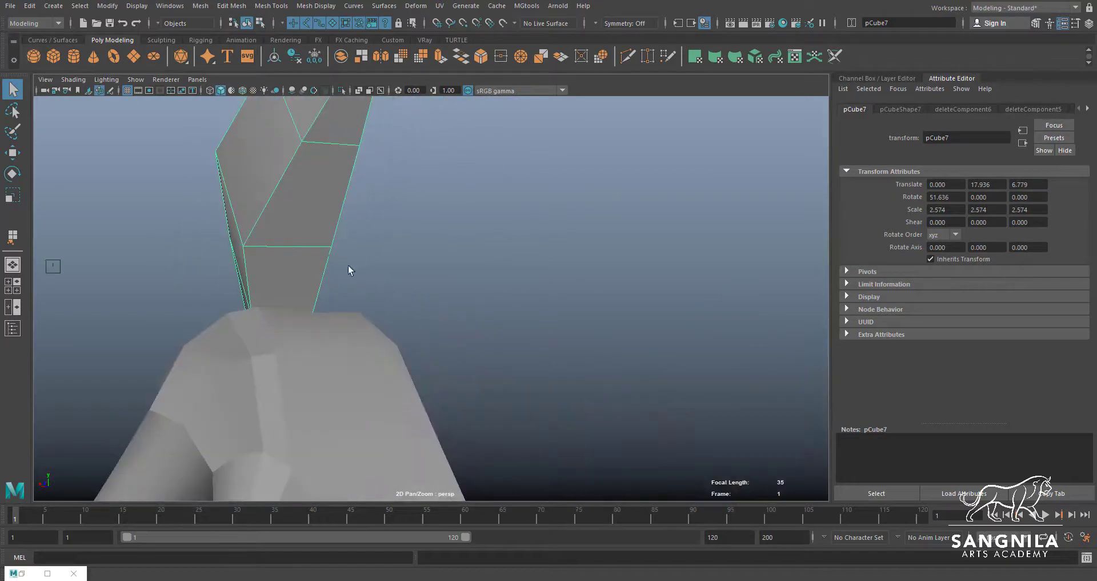
pyautogui.keyDown('alt'); pyautogui.moveTo(307, 312); pyautogui.dragTo(307, 283); pyautogui.keyUp('alt')
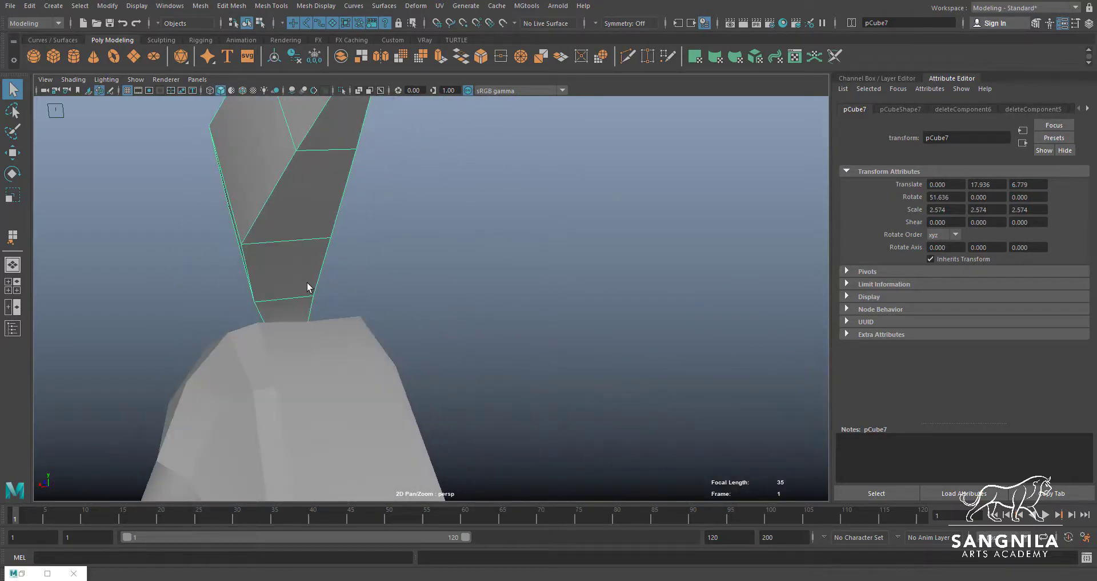
pyautogui.keyDown('alt'); pyautogui.moveTo(279, 231); pyautogui.dragTo(308, 252); pyautogui.keyUp('alt')
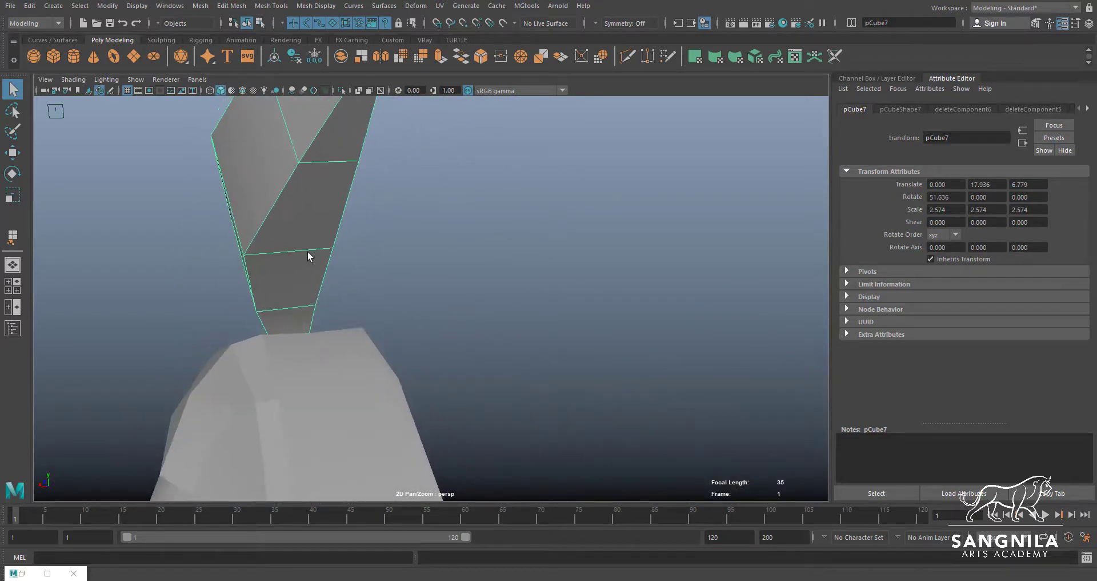
pyautogui.click(628, 56)
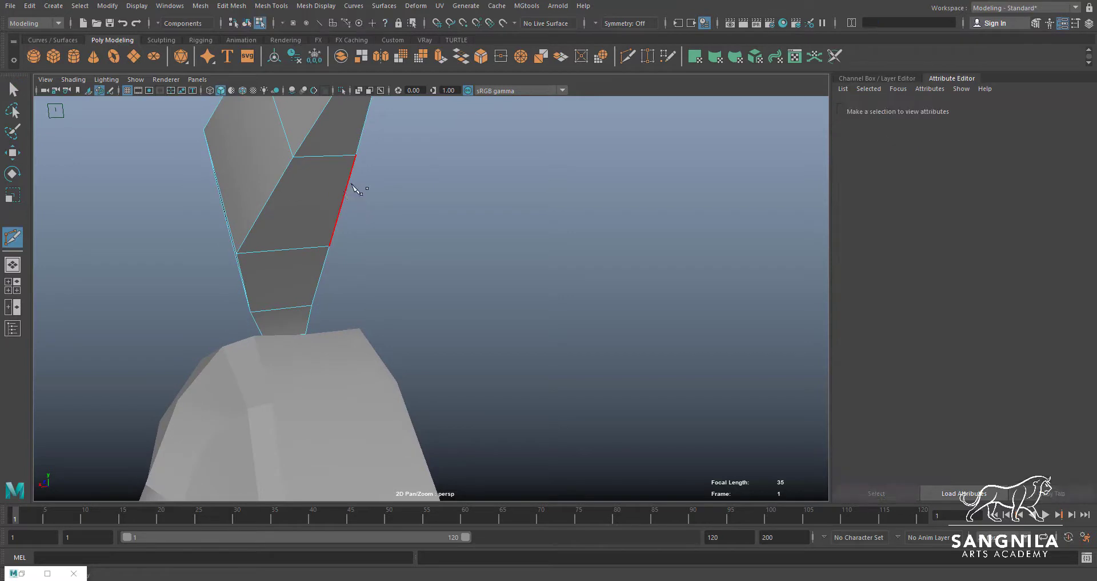
pyautogui.click(342, 201)
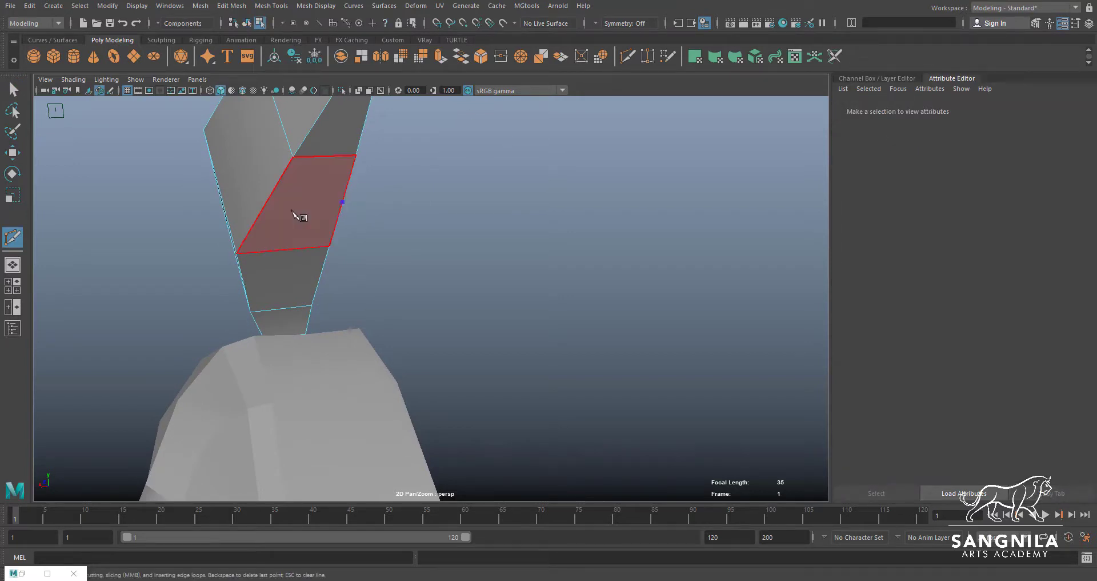
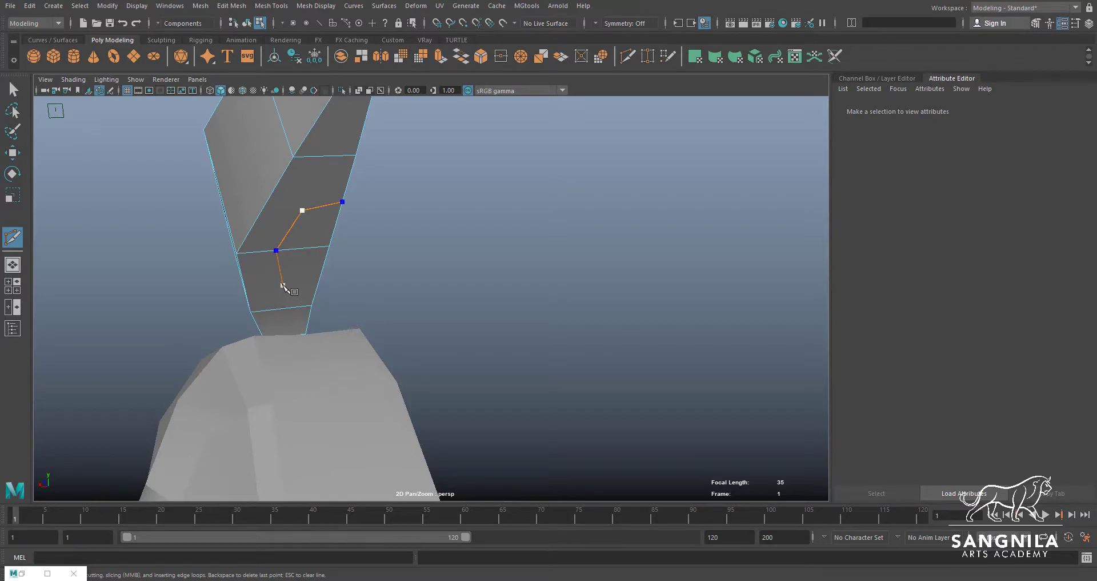
# Finish the Multi-Cut on the head's underside and connect its inner corners to the adjacent corner vertices
pyautogui.rightClick(317, 290)
pyautogui.scroll(2, 316, 266)
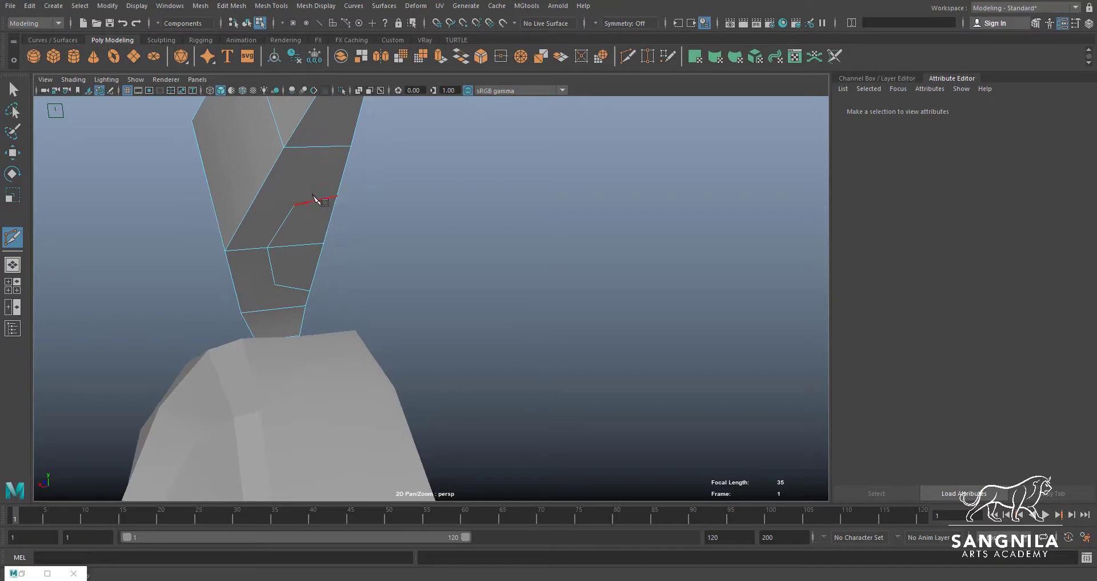
pyautogui.click(285, 147)
pyautogui.rightClick(275, 187)
pyautogui.click(276, 284)
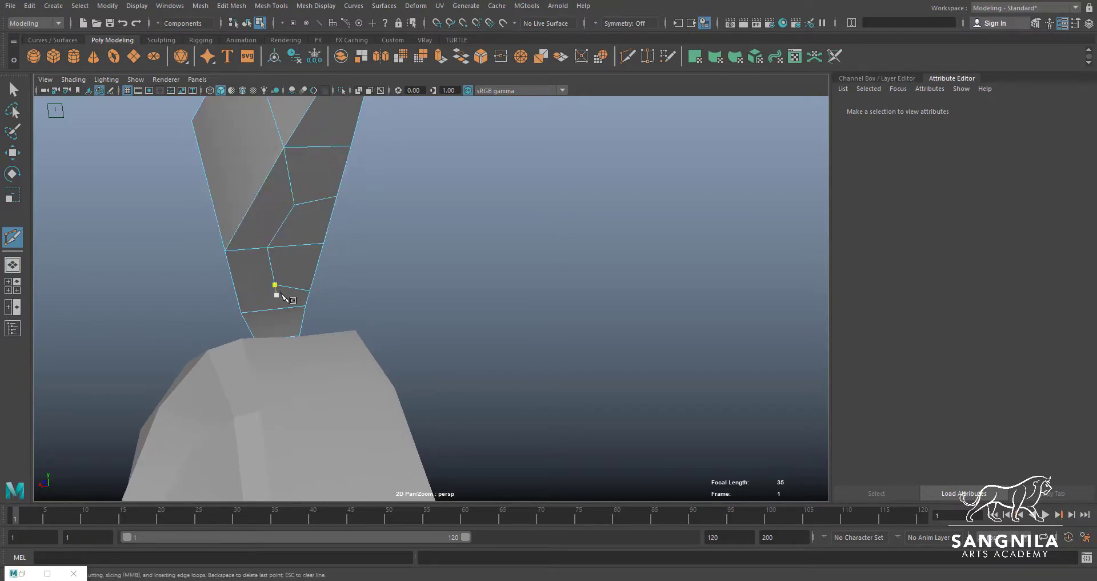
pyautogui.keyDown('alt'); pyautogui.moveTo(266, 309); pyautogui.dragTo(362, 235); pyautogui.keyUp('alt')
# Select the two newly cut faces on the head's underside and delete them to open a neck hole
pyautogui.press('q')
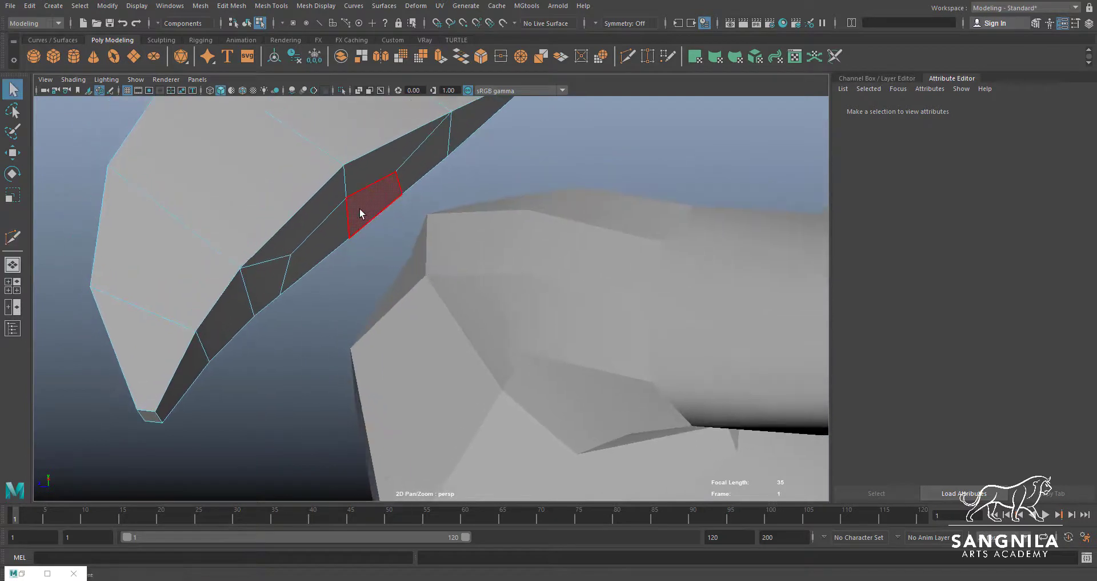
pyautogui.click(367, 220)
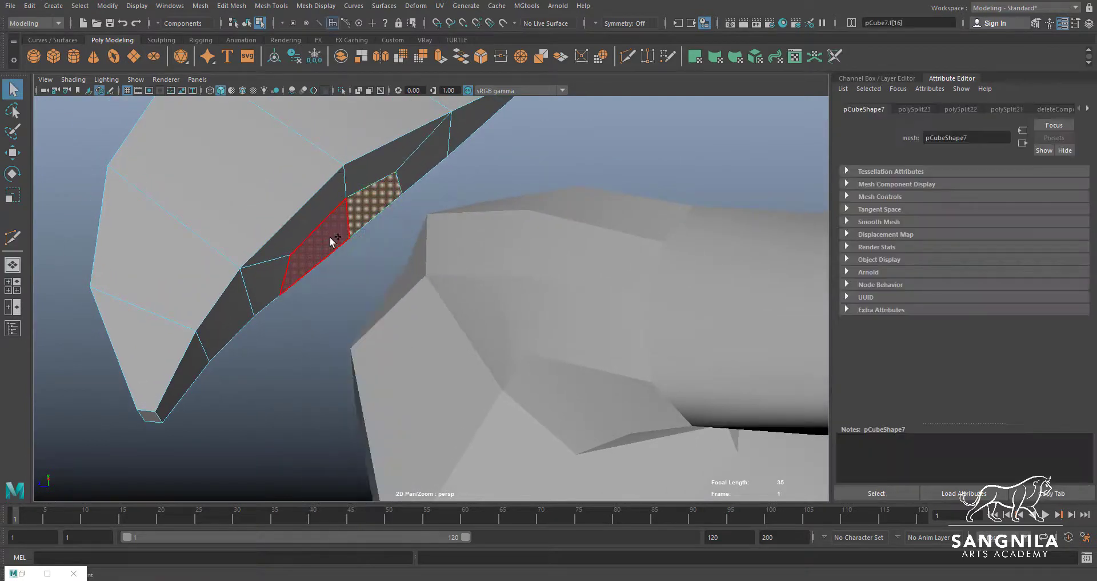
pyautogui.click(366, 245)
pyautogui.keyDown('alt'); pyautogui.moveTo(365, 246); pyautogui.dragTo(370, 197); pyautogui.keyUp('alt')
# Examine the border vertices of the head opening and the torso's neck opening for matching points
pyautogui.press('F9')
pyautogui.click(370, 196)
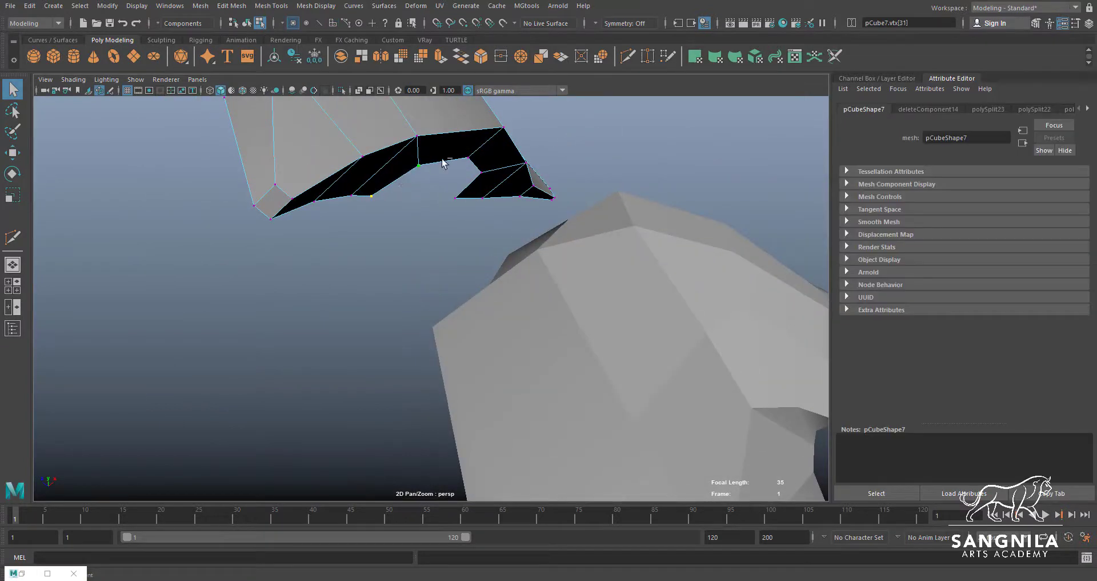
pyautogui.keyDown('alt'); pyautogui.moveTo(485, 242); pyautogui.dragTo(427, 426); pyautogui.keyUp('alt')
pyautogui.click(428, 425)
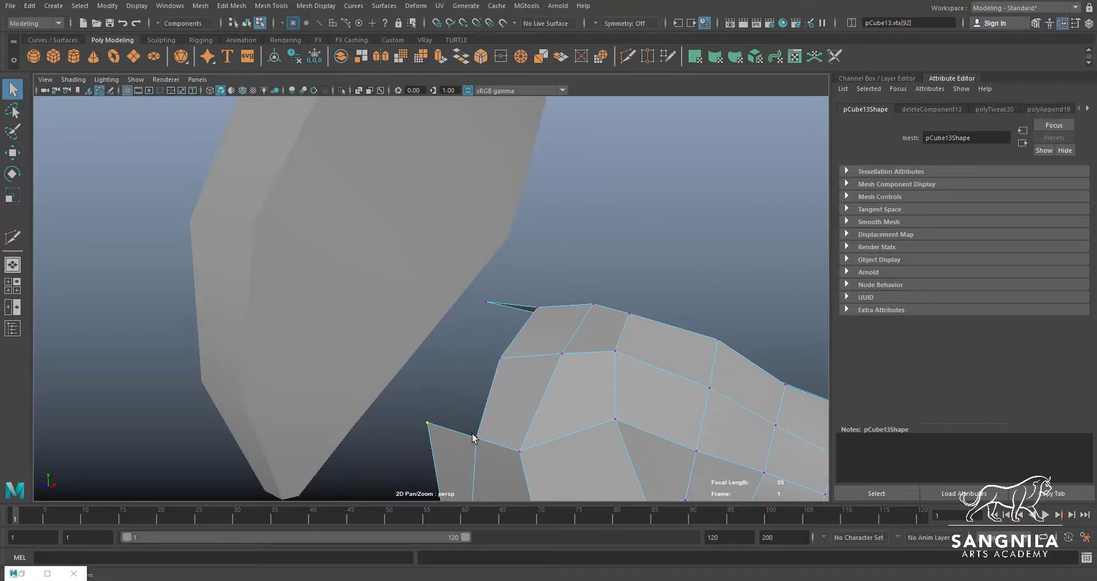
pyautogui.click(487, 302)
pyautogui.keyDown('alt'); pyautogui.moveTo(489, 302); pyautogui.dragTo(436, 166); pyautogui.keyUp('alt')
# Select the head and body meshes and combine them into one object
pyautogui.moveTo(609, 329); pyautogui.dragTo(637, 277, button='right')
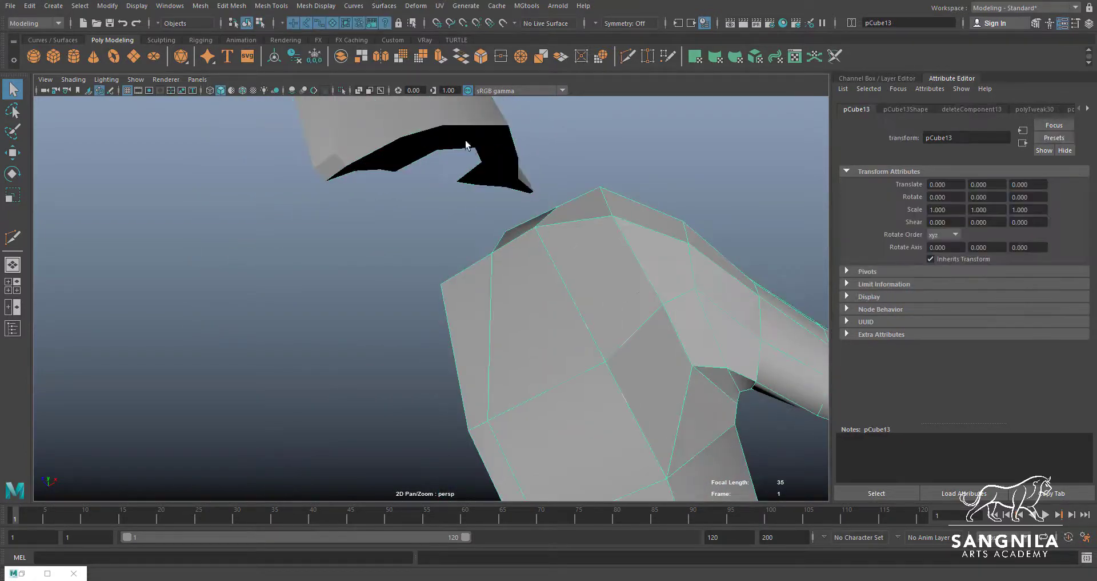
pyautogui.click(559, 284)
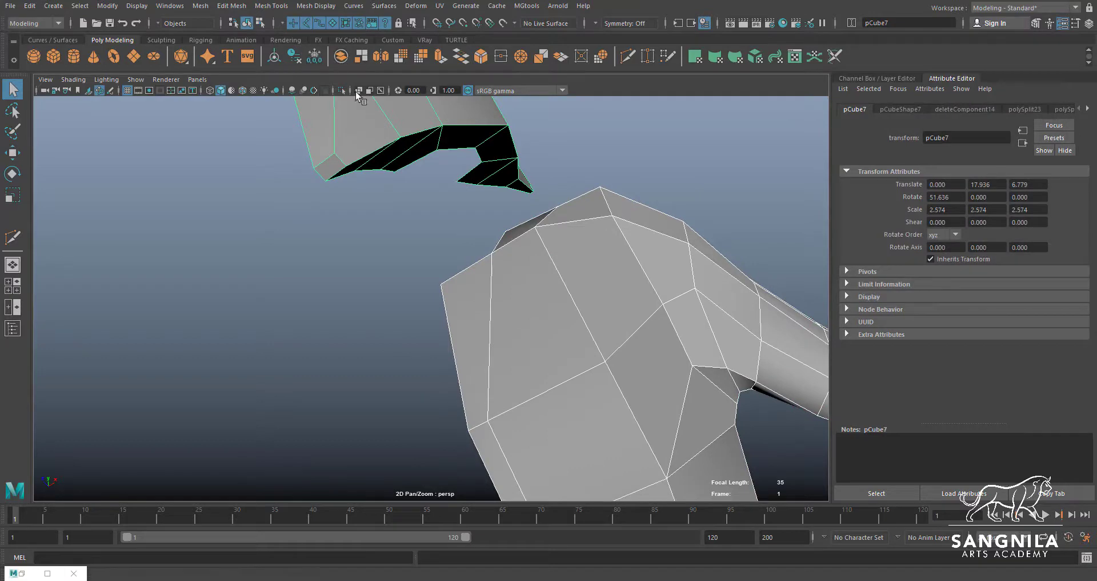
pyautogui.click(342, 57)
pyautogui.keyDown('alt'); pyautogui.moveTo(503, 197); pyautogui.dragTo(459, 242); pyautogui.keyUp('alt')
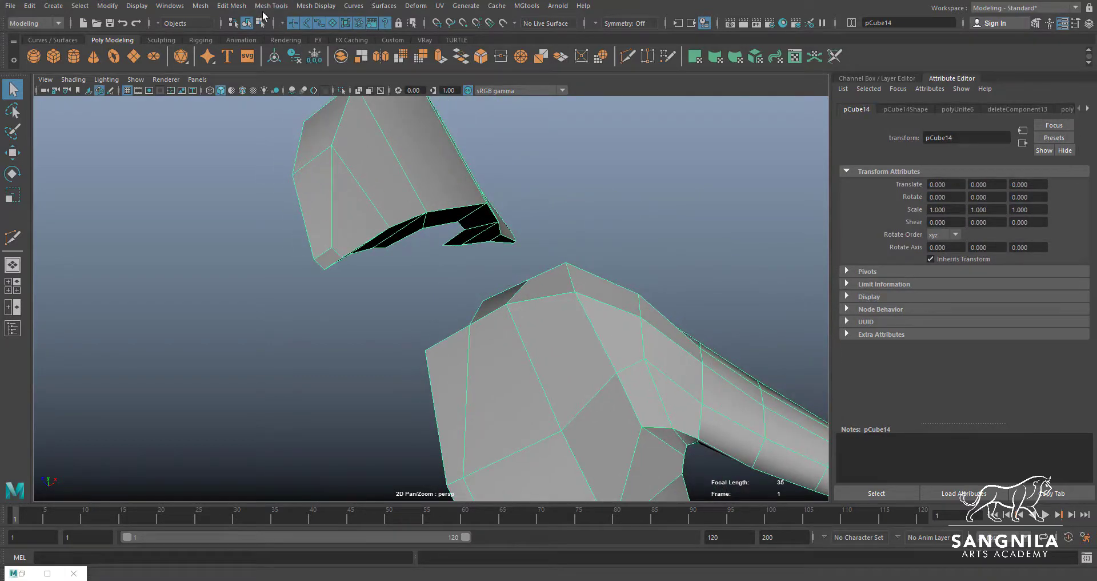
# Bridge the first neck face from the head opening to the torso opening with Append to Polygon
pyautogui.click(234, 6)
pyautogui.click(272, 6)
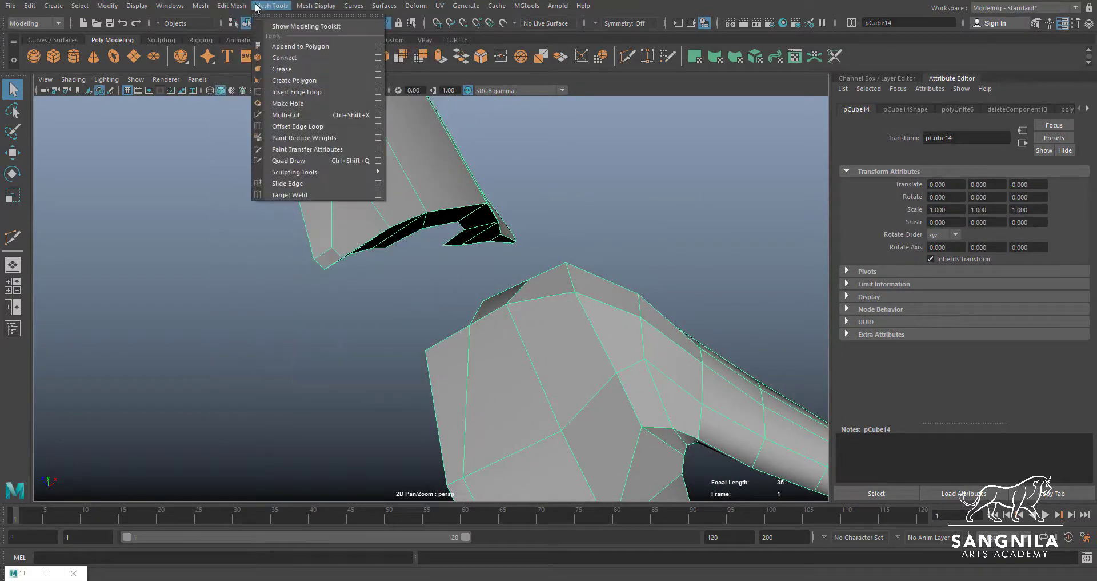
pyautogui.click(281, 46)
pyautogui.keyDown('alt'); pyautogui.moveTo(428, 238); pyautogui.dragTo(375, 287); pyautogui.keyUp('alt')
pyautogui.click(409, 207)
pyautogui.click(448, 410)
pyautogui.press('Return')
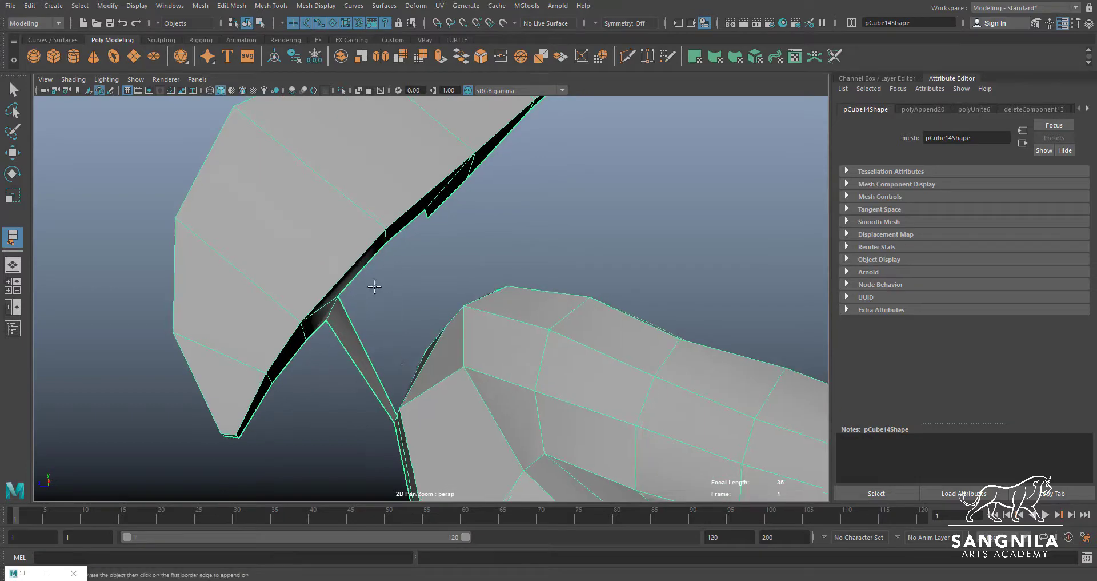
# Append three more faces between the remaining head and torso border edges to enclose the neck
pyautogui.click(361, 269)
pyautogui.keyDown('alt'); pyautogui.moveTo(410, 380); pyautogui.dragTo(420, 399); pyautogui.keyUp('alt')
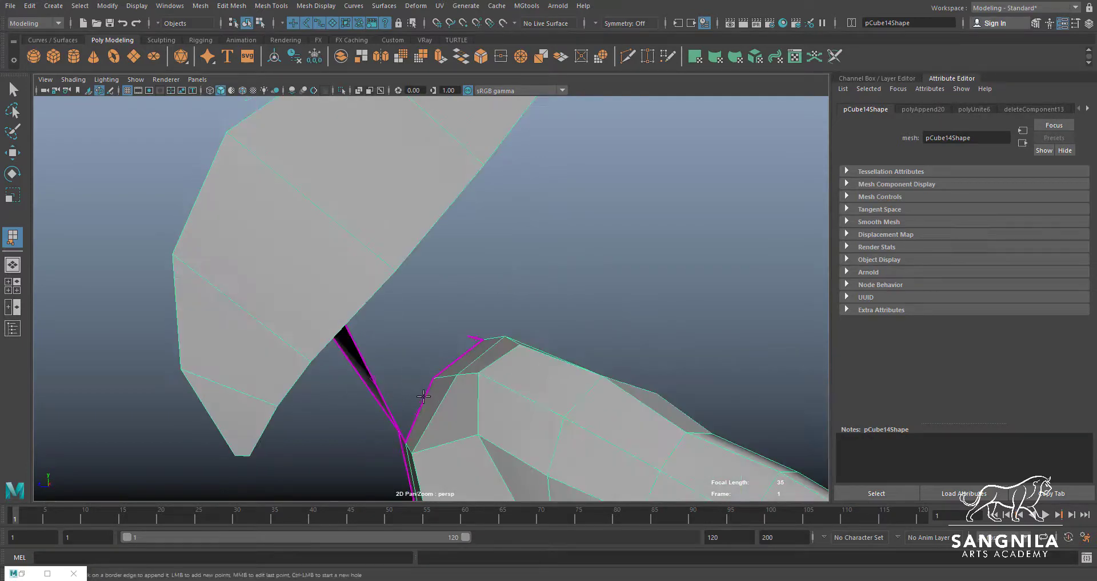
pyautogui.click(423, 396)
pyautogui.press('Return')
pyautogui.keyDown('alt'); pyautogui.moveTo(446, 306); pyautogui.dragTo(378, 247); pyautogui.keyUp('alt')
pyautogui.click(375, 245)
pyautogui.click(414, 383)
pyautogui.press('Return')
pyautogui.click(385, 231)
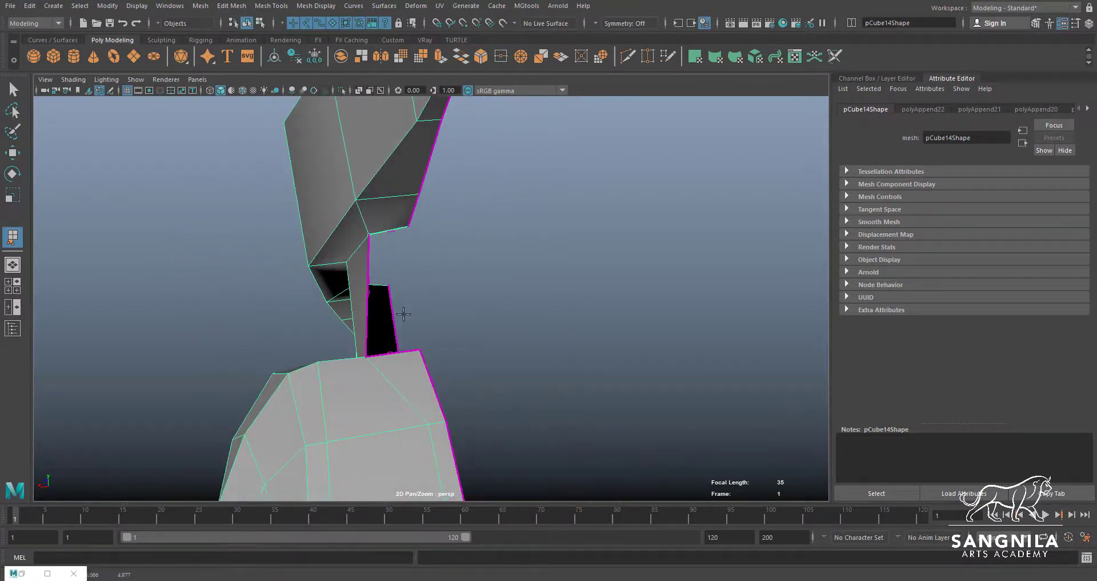
pyautogui.click(400, 350)
pyautogui.press('Return')
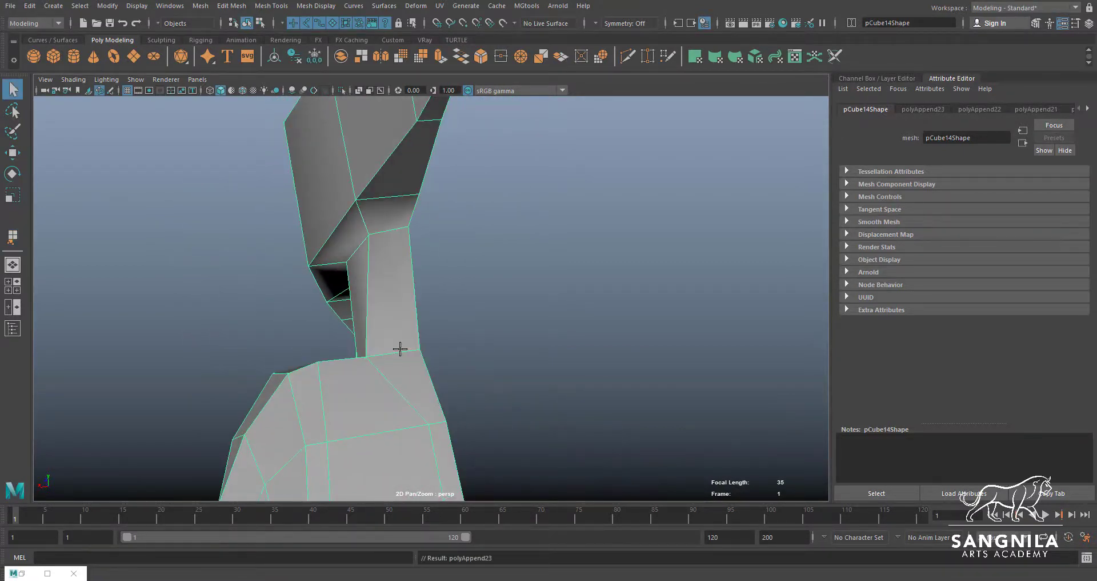
# Move the column of vertices beside the back's centre line sideways, away from the centre, to even out the spacing
pyautogui.keyDown('alt'); pyautogui.moveTo(400, 349); pyautogui.dragTo(340, 364); pyautogui.keyUp('alt')
pyautogui.press('w')
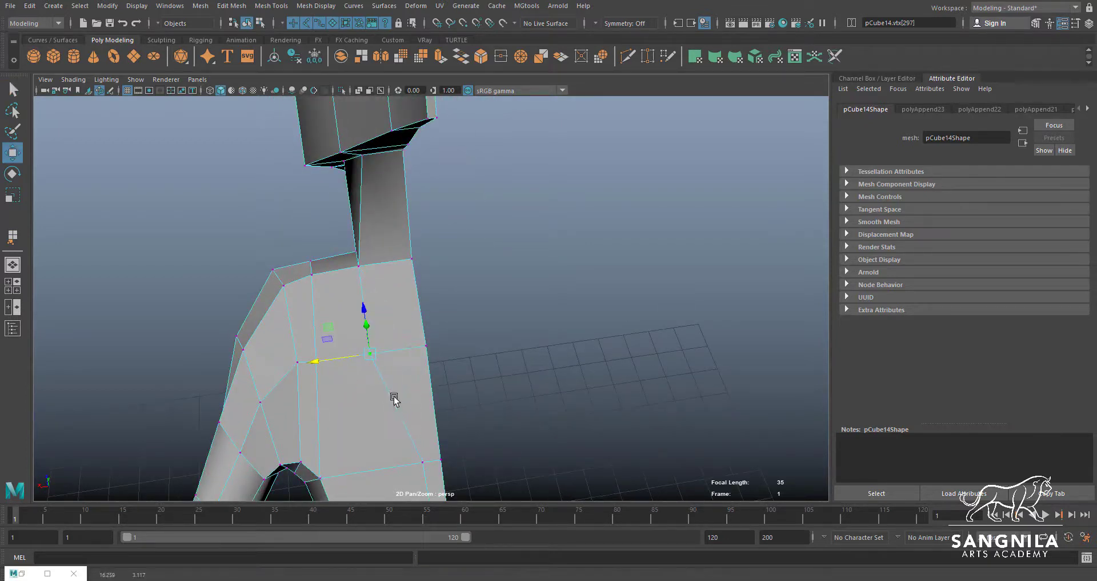
pyautogui.keyDown('alt'); pyautogui.moveTo(394, 399); pyautogui.dragTo(419, 401); pyautogui.keyUp('alt')
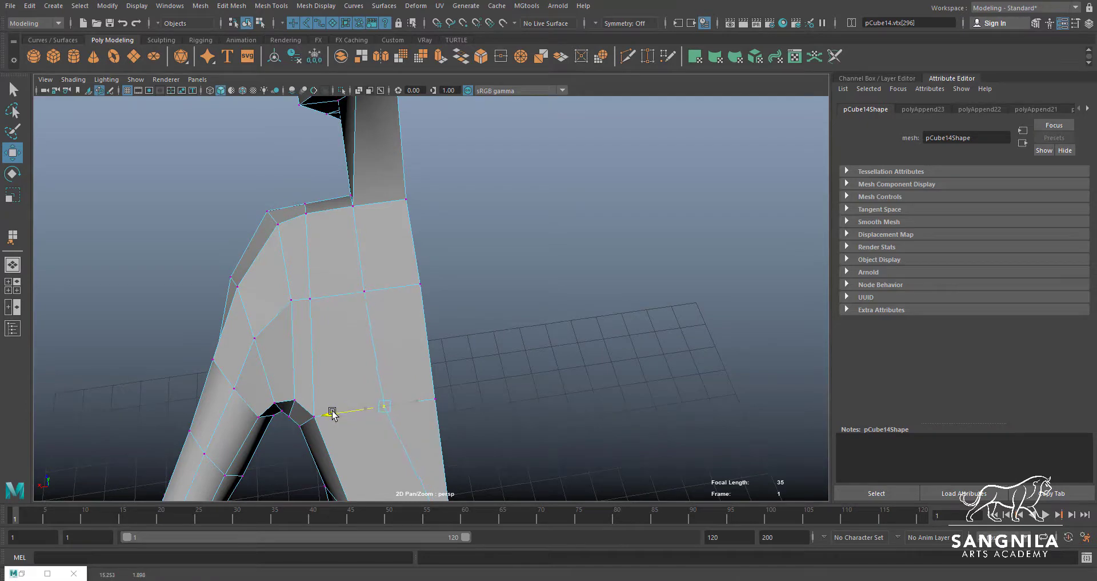
pyautogui.keyDown('alt'); pyautogui.moveTo(432, 490); pyautogui.dragTo(427, 392, button='middle'); pyautogui.keyUp('alt')
pyautogui.moveTo(430, 402); pyautogui.dragTo(371, 410)
pyautogui.click(429, 404)
pyautogui.keyDown('alt'); pyautogui.moveTo(376, 403); pyautogui.dragTo(366, 290, button='middle'); pyautogui.keyUp('alt')
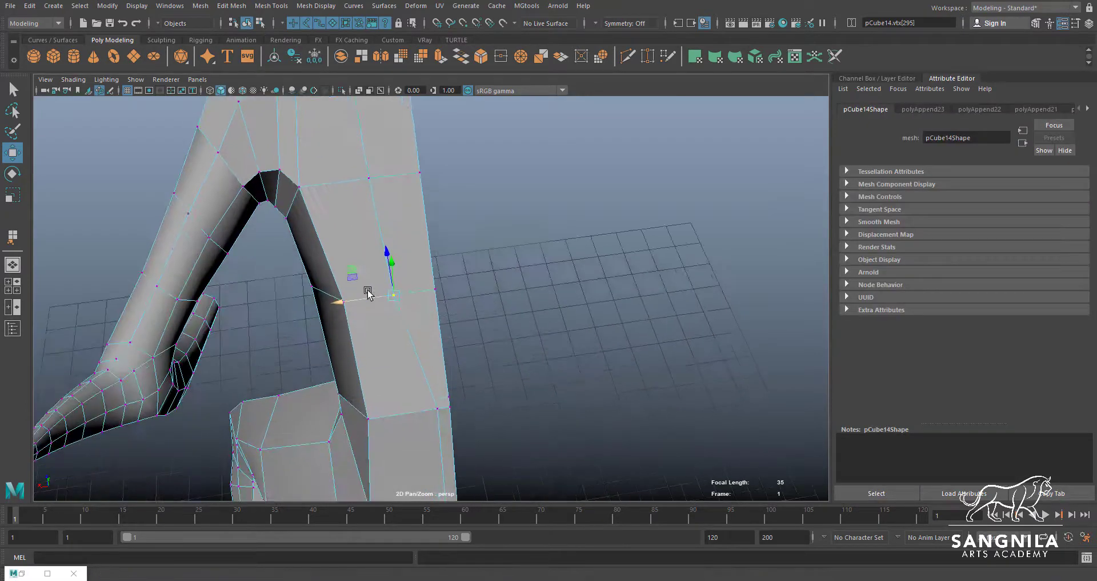
pyautogui.click(436, 407)
pyautogui.moveTo(404, 412); pyautogui.dragTo(466, 311)
# Reposition the side vertices of the lower back above the hip to smooth its contour
pyautogui.press('q')
pyautogui.click(477, 320)
pyautogui.press('w')
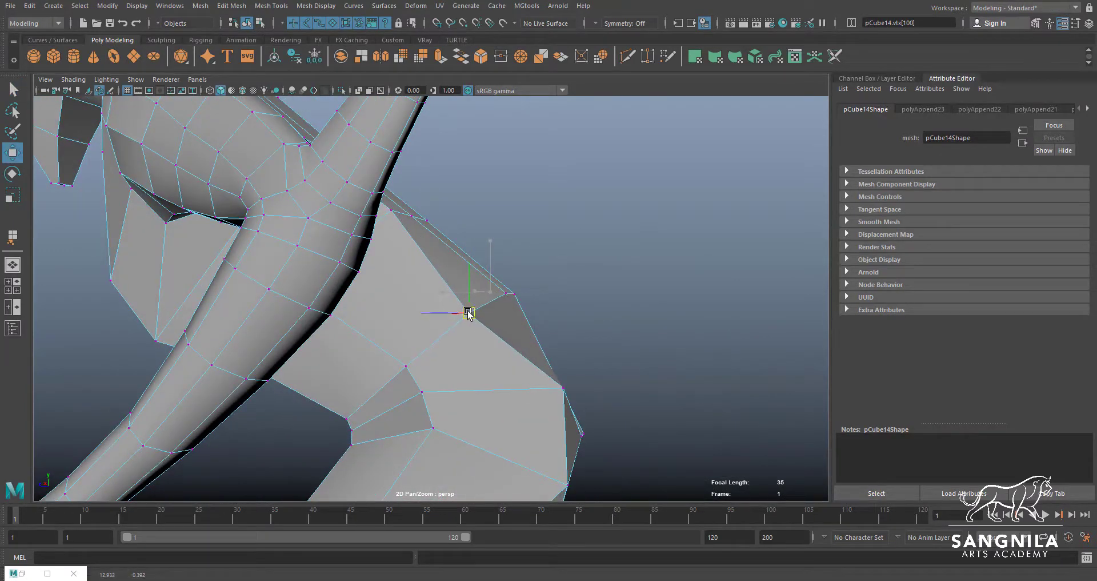
pyautogui.press('q')
pyautogui.keyDown('alt'); pyautogui.moveTo(406, 191); pyautogui.dragTo(422, 166); pyautogui.keyUp('alt')
pyautogui.press('w')
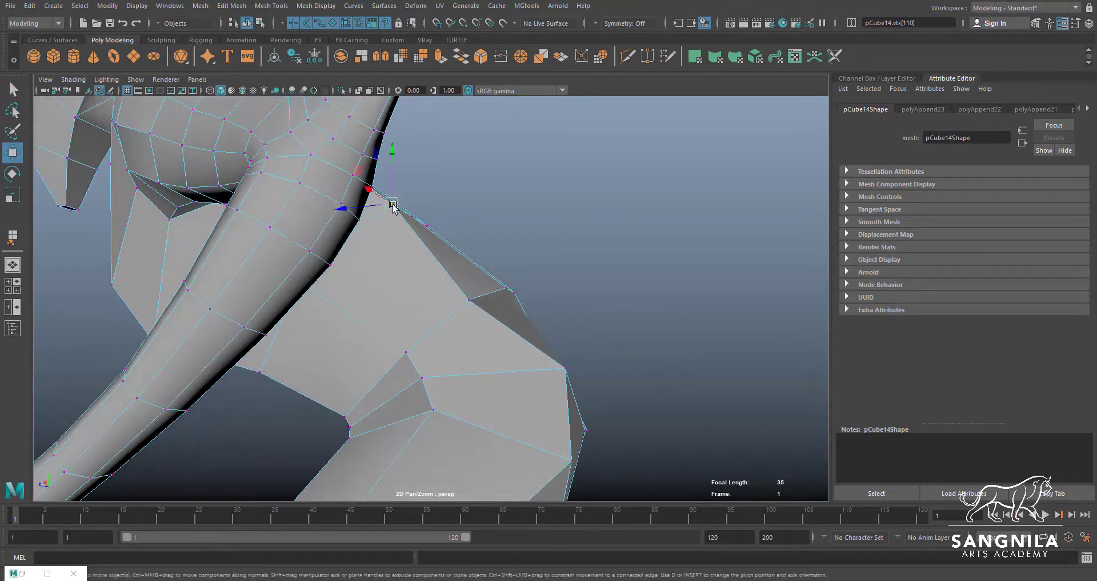
pyautogui.moveTo(392, 202); pyautogui.dragTo(407, 232)
# Move the waist vertices in front of the hip upward to smooth the torso's lower side
pyautogui.click(259, 370)
pyautogui.moveTo(259, 371); pyautogui.dragTo(274, 357)
pyautogui.click(356, 416)
pyautogui.moveTo(356, 416); pyautogui.dragTo(372, 372)
pyautogui.click(363, 420)
# Move the side edge of the chest below the armpit to round the torso
pyautogui.moveTo(245, 285); pyautogui.dragTo(240, 262, button='right')
pyautogui.click(256, 316)
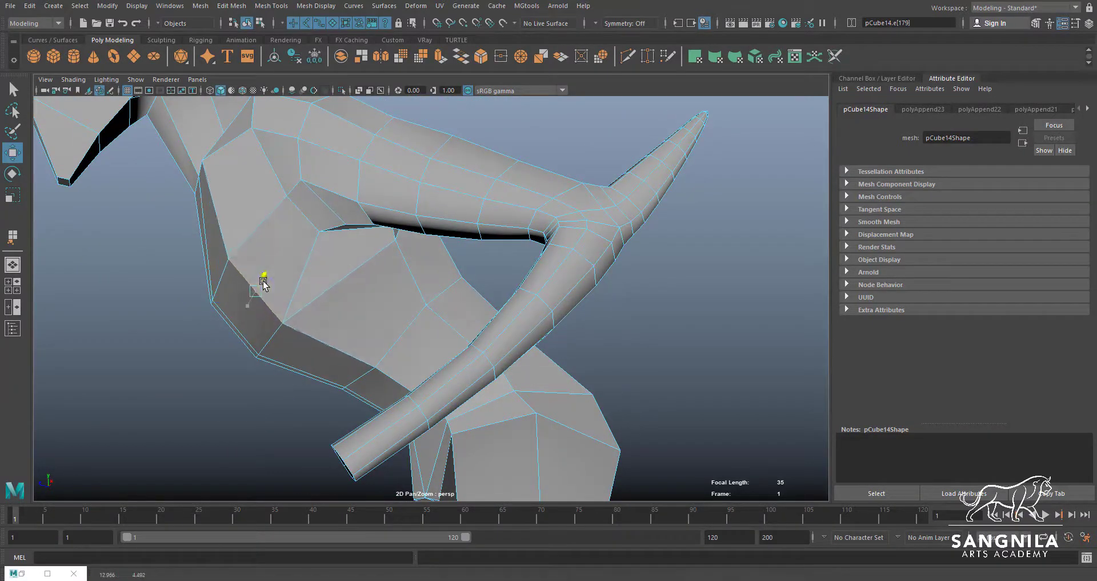
pyautogui.keyDown('alt'); pyautogui.moveTo(270, 276); pyautogui.dragTo(315, 294); pyautogui.keyUp('alt')
pyautogui.keyDown('alt'); pyautogui.moveTo(318, 237); pyautogui.dragTo(331, 337, button='middle'); pyautogui.keyUp('alt')
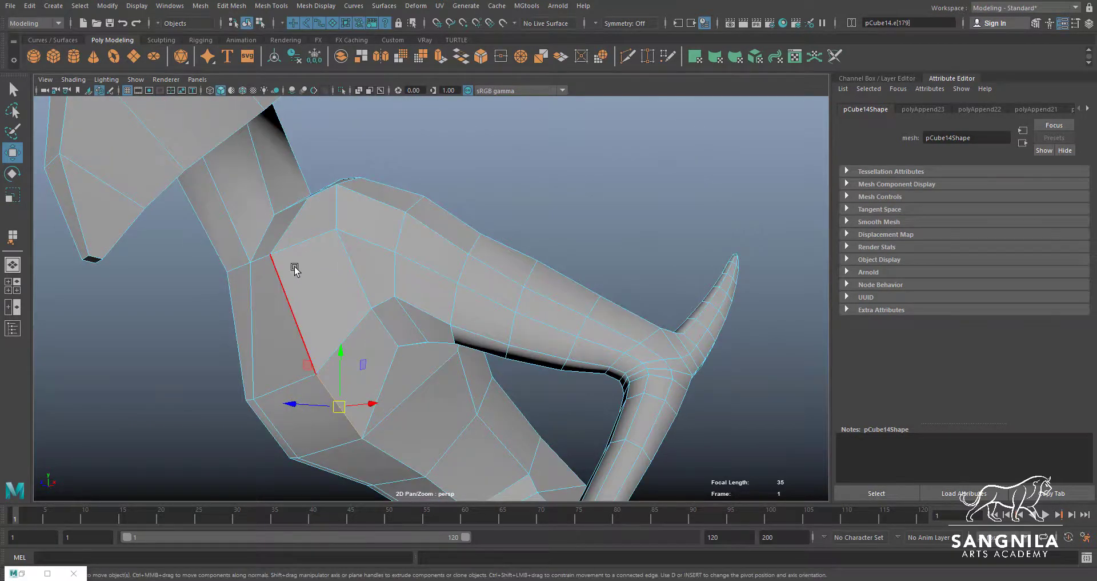
# Select the edge at the back of the neck base and move it to refine the shoulder transition
pyautogui.keyDown('alt'); pyautogui.moveTo(294, 265); pyautogui.dragTo(363, 309); pyautogui.keyUp('alt')
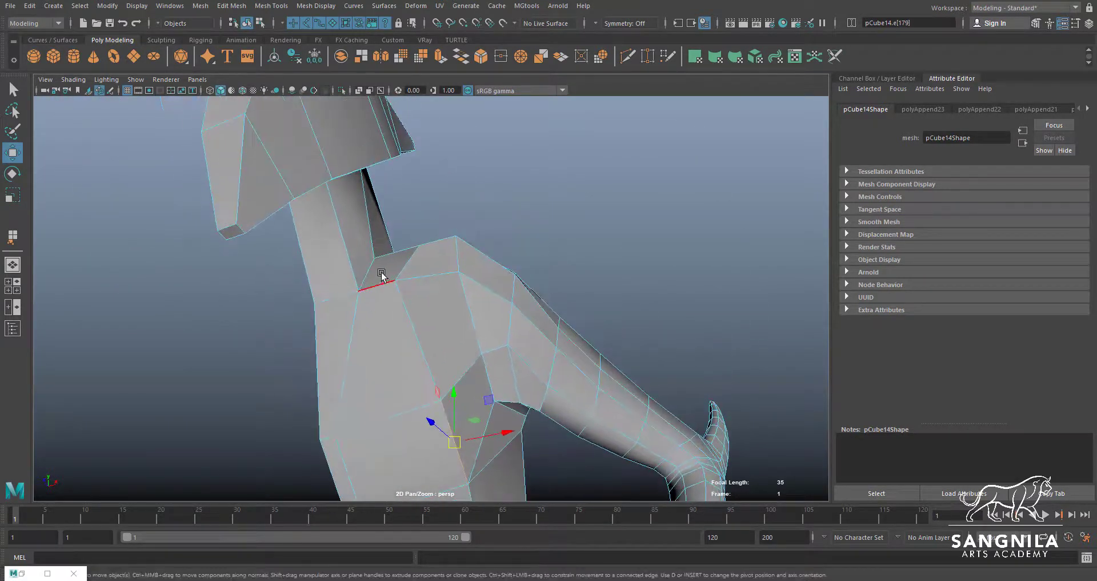
pyautogui.keyDown('alt'); pyautogui.moveTo(382, 275); pyautogui.dragTo(385, 297); pyautogui.keyUp('alt')
pyautogui.click(383, 295)
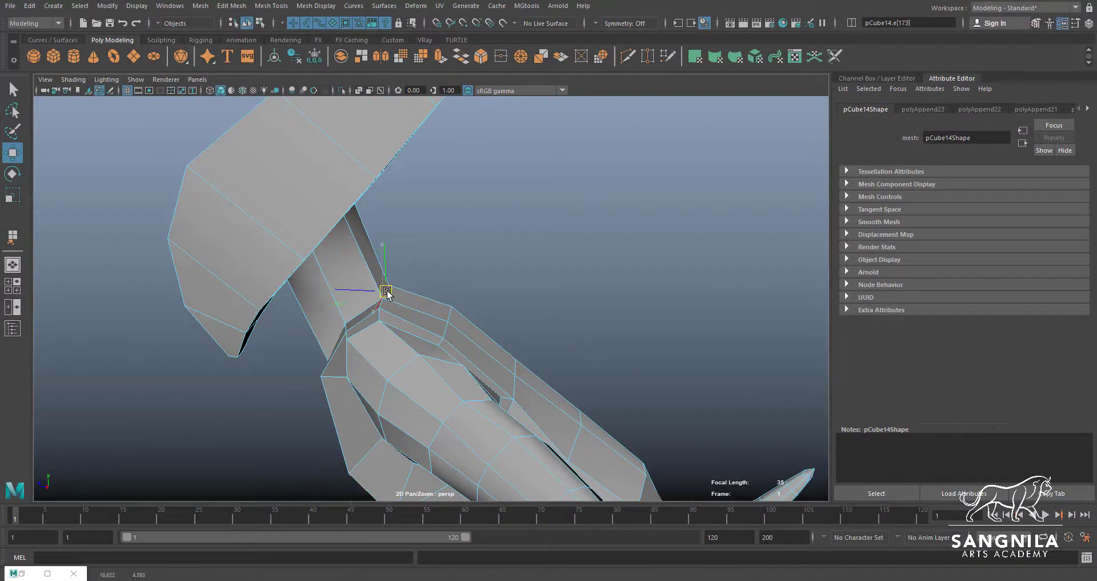
# Adjust the vertices where the neck meets the head in the side view to follow the reference outline
pyautogui.press('space')
pyautogui.press('space')
pyautogui.keyDown('alt'); pyautogui.moveTo(504, 359); pyautogui.dragTo(590, 468, button='middle'); pyautogui.keyUp('alt')
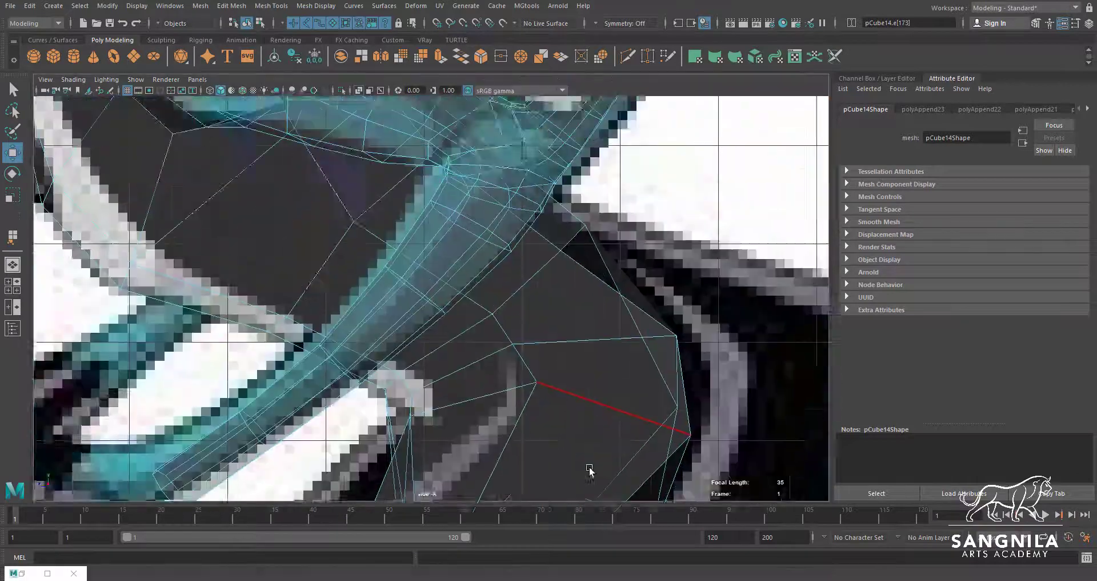
pyautogui.keyDown('alt'); pyautogui.moveTo(486, 200); pyautogui.dragTo(613, 436, button='middle'); pyautogui.keyUp('alt')
pyautogui.keyDown('alt'); pyautogui.moveTo(355, 202); pyautogui.dragTo(445, 354, button='middle'); pyautogui.keyUp('alt')
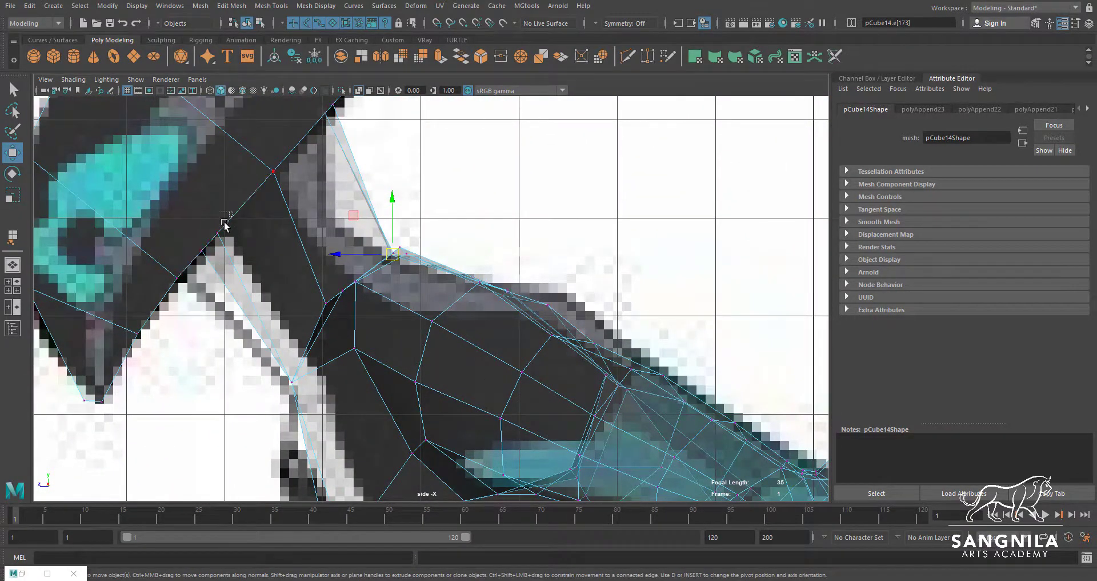
pyautogui.press('F9')
pyautogui.click(193, 262)
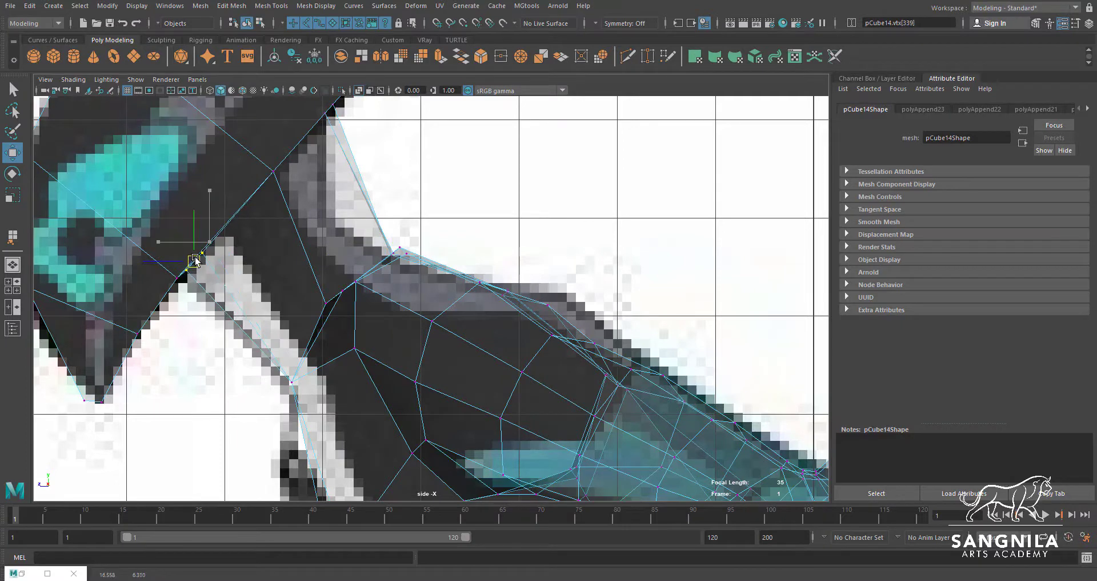
pyautogui.moveTo(282, 162); pyautogui.dragTo(246, 195)
pyautogui.keyDown('alt'); pyautogui.moveTo(333, 123); pyautogui.dragTo(308, 185, button='middle'); pyautogui.keyUp('alt')
pyautogui.click(315, 174)
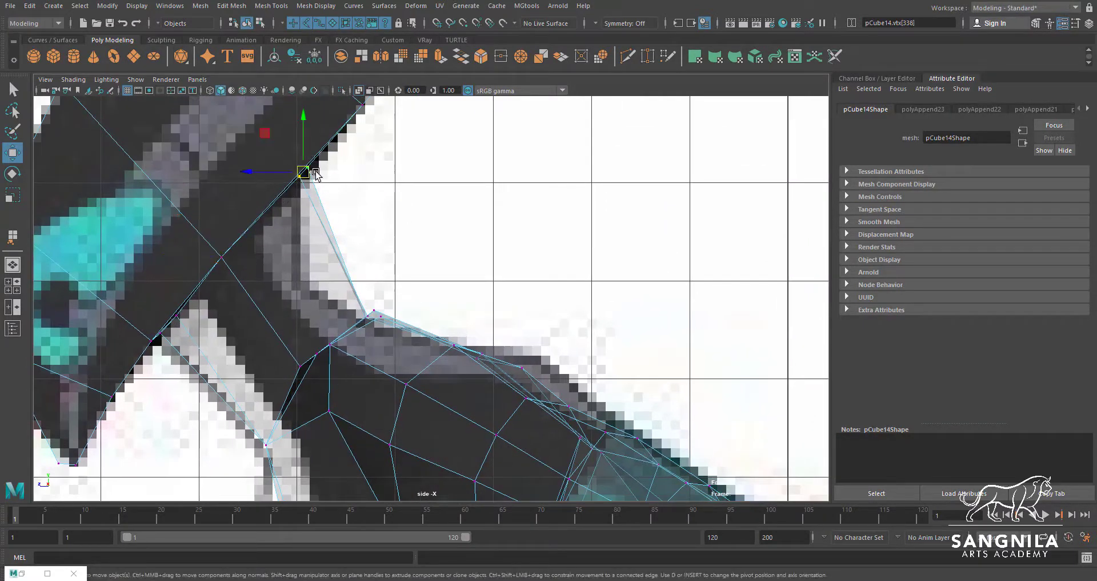
# Insert an edge loop around the neck just below the head with Multi-Cut
pyautogui.click(628, 58)
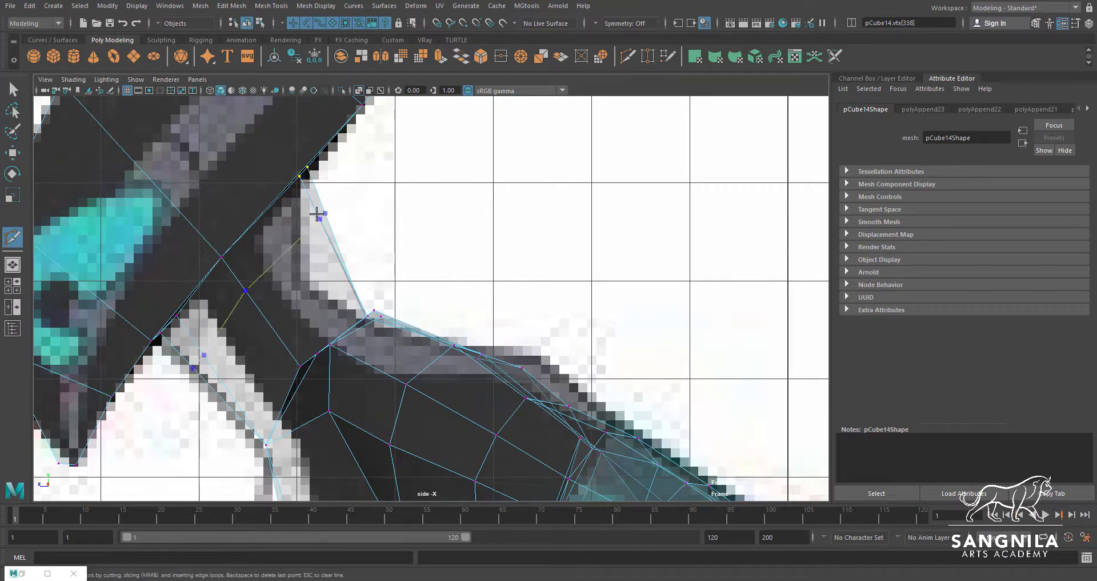
pyautogui.keyDown('ctrl'); pyautogui.click(314, 200); pyautogui.keyUp('ctrl')
pyautogui.press('w')
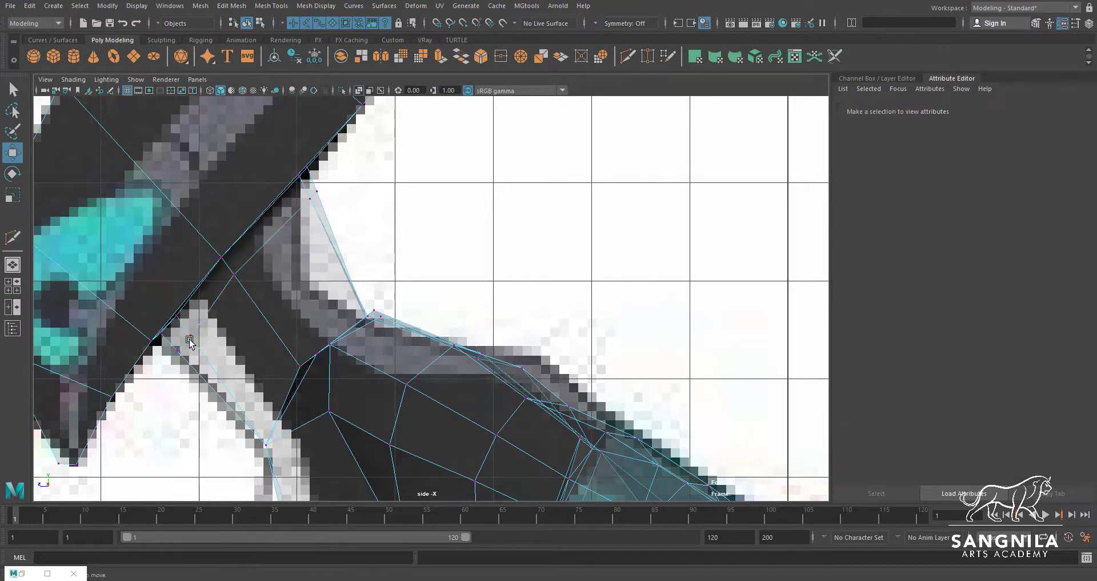
# Move the vertices of the upper neck loop to match the reference neck's contour in the side view
pyautogui.moveTo(296, 221); pyautogui.dragTo(295, 221)
pyautogui.moveTo(313, 195); pyautogui.dragTo(290, 223)
pyautogui.click(234, 275)
pyautogui.moveTo(235, 276); pyautogui.dragTo(231, 280)
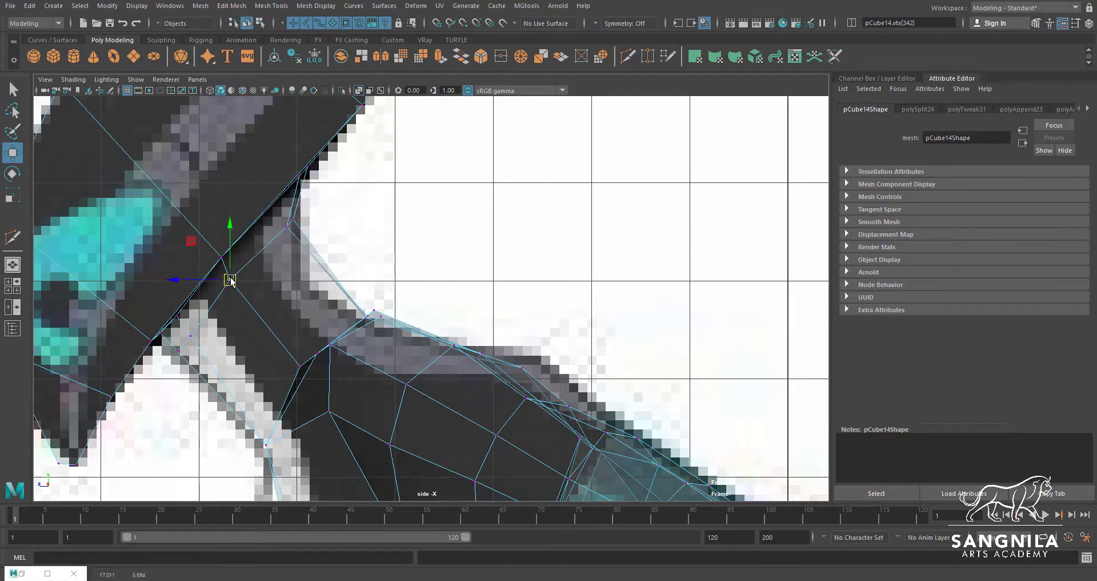
pyautogui.keyDown('alt'); pyautogui.moveTo(335, 312); pyautogui.dragTo(352, 254, button='middle'); pyautogui.keyUp('alt')
pyautogui.moveTo(188, 286)
pyautogui.mouseDown()
pyautogui.moveTo(195, 293)
pyautogui.moveTo(158, 290)
pyautogui.moveTo(171, 279)
pyautogui.moveTo(184, 309)
pyautogui.moveTo(202, 287)
pyautogui.mouseUp()
pyautogui.press('q')
pyautogui.press('w')
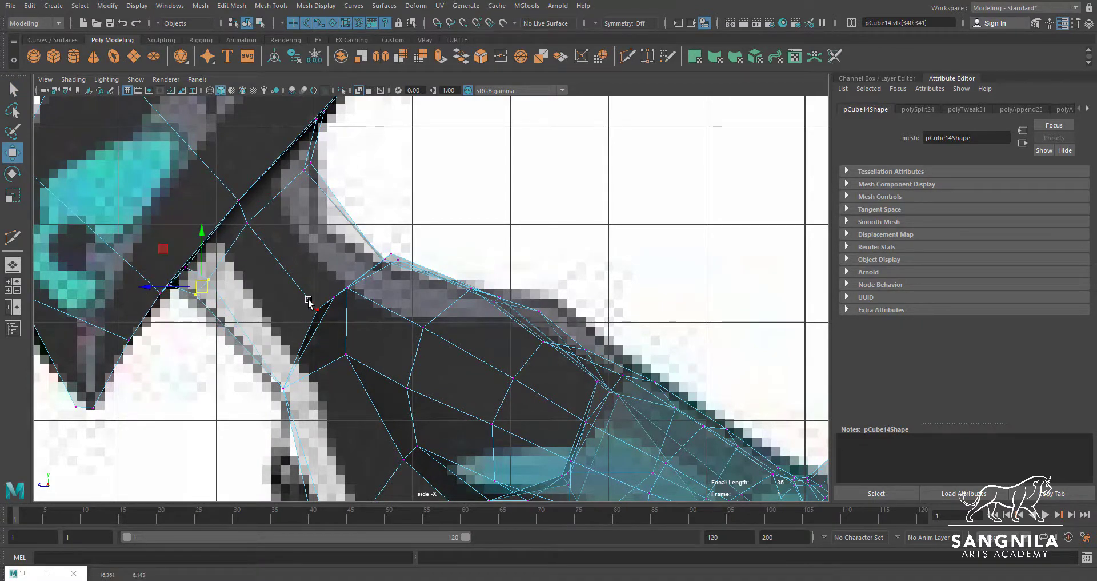
# Insert a second edge loop around the neck just above its base with Multi-Cut
pyautogui.click(627, 56)
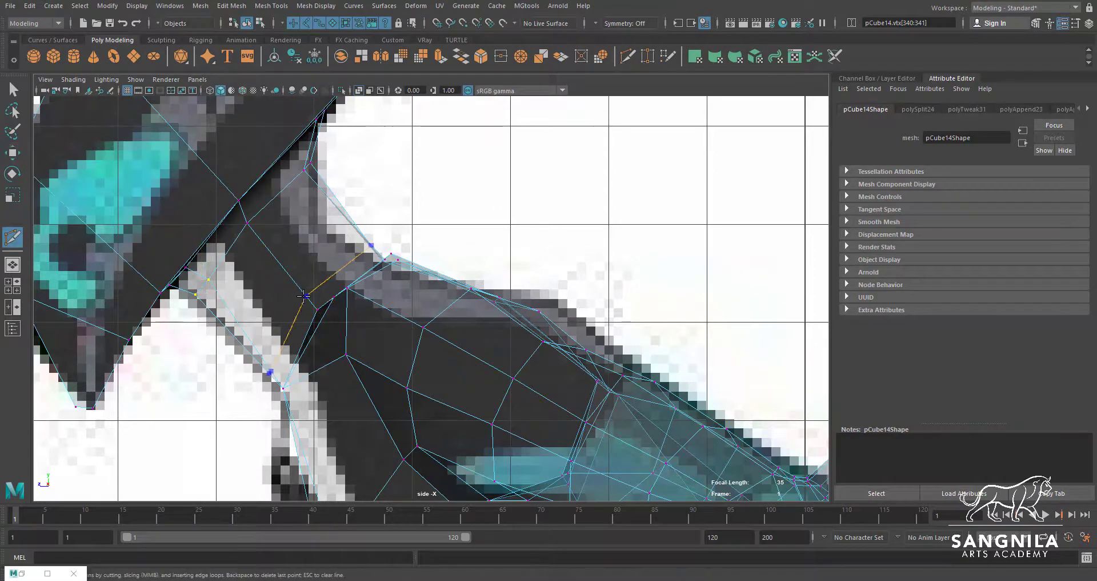
pyautogui.press('Return')
pyautogui.press('w')
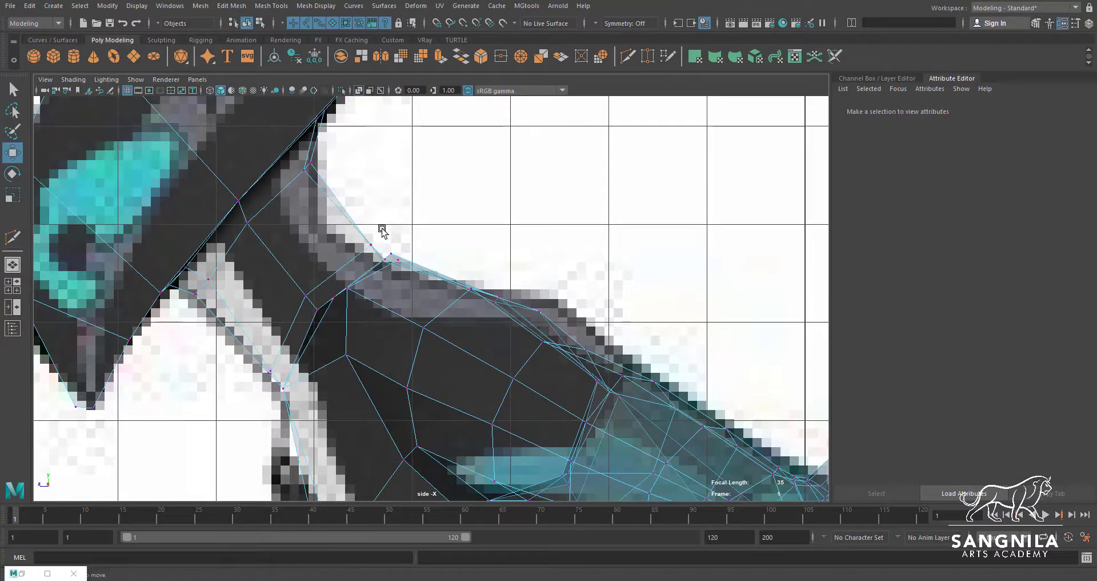
# Move the lower neck loop and front neck base vertices to follow the reference silhouette
pyautogui.moveTo(382, 230); pyautogui.dragTo(357, 254)
pyautogui.moveTo(311, 279); pyautogui.dragTo(296, 301)
pyautogui.moveTo(306, 296); pyautogui.dragTo(301, 304)
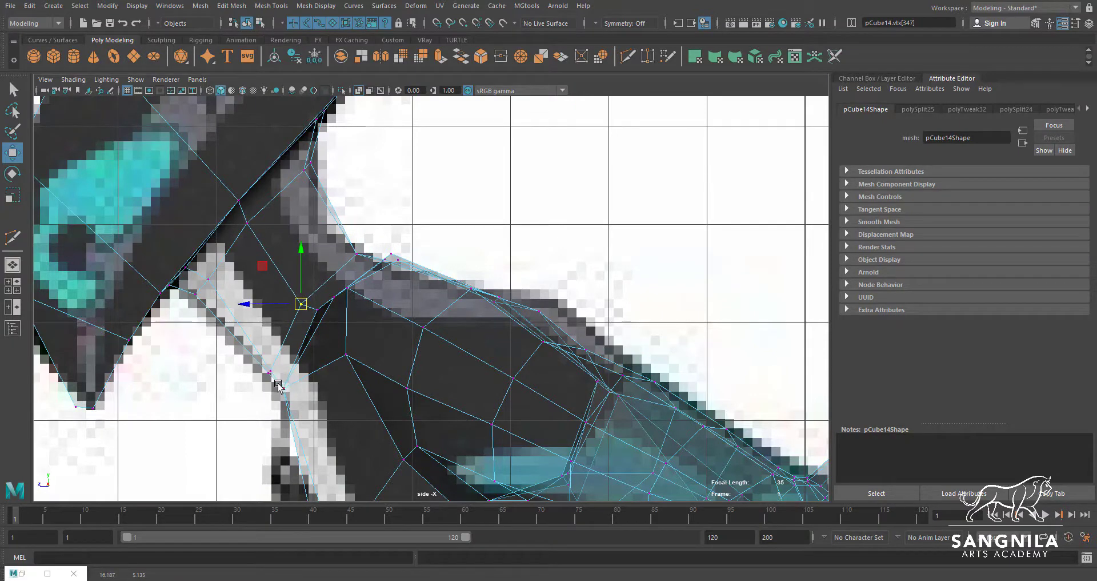
pyautogui.moveTo(293, 390)
pyautogui.mouseDown()
pyautogui.moveTo(280, 383)
pyautogui.moveTo(292, 384)
pyautogui.mouseUp()
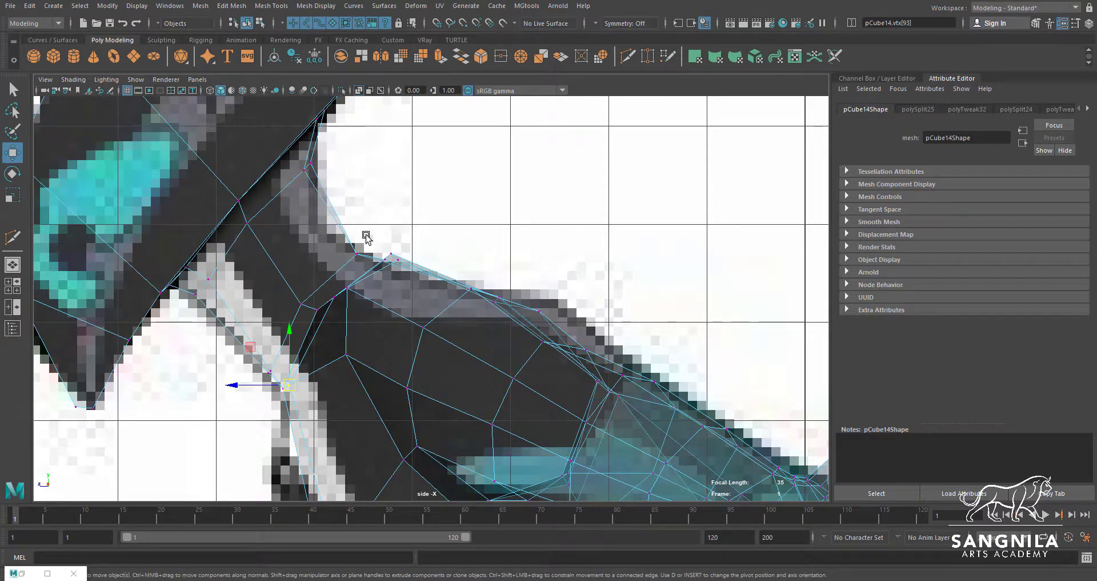
# Insert a Multi-Cut edge loop around the middle of the neck and fit its back and side vertices to the reference contour
pyautogui.click(627, 57)
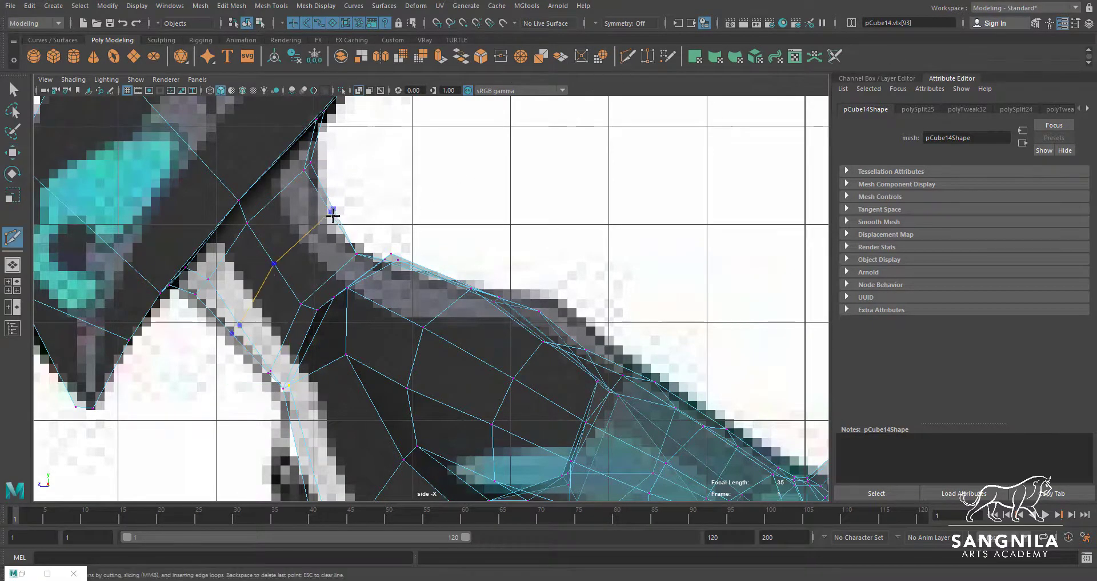
pyautogui.keyDown('ctrl'); pyautogui.click(333, 217); pyautogui.keyUp('ctrl')
pyautogui.press('w')
pyautogui.moveTo(329, 226); pyautogui.dragTo(312, 223, button='right')
pyautogui.moveTo(323, 206); pyautogui.dragTo(313, 229)
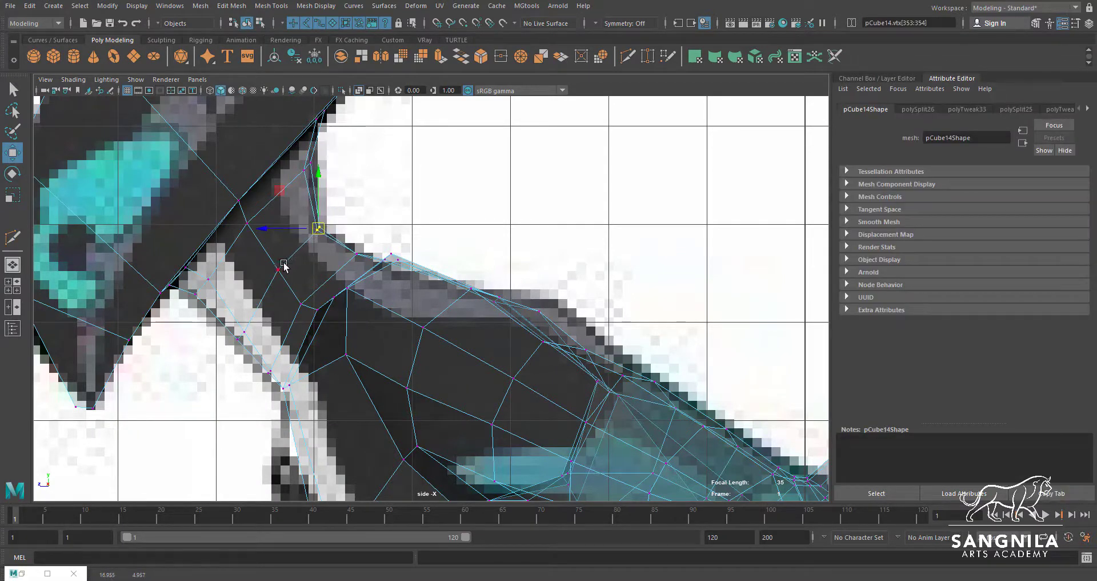
pyautogui.click(279, 267)
pyautogui.moveTo(278, 269); pyautogui.dragTo(274, 278)
# Move the back vertices of the neck loops inward toward the body's centre line in the perspective view
pyautogui.press('space')
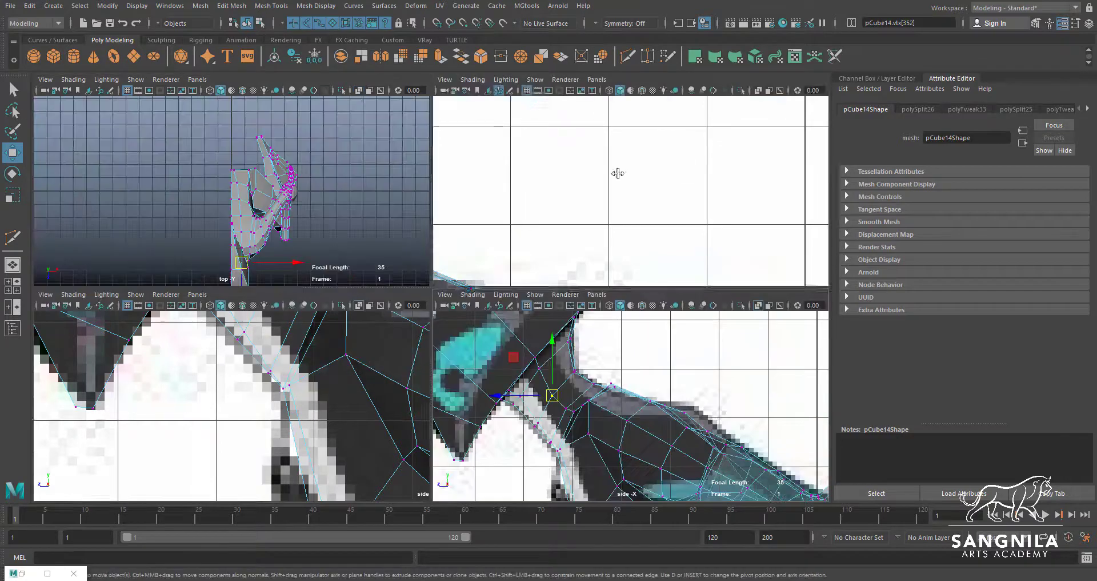
pyautogui.press('space')
pyautogui.keyDown('alt'); pyautogui.moveTo(553, 227); pyautogui.dragTo(467, 297); pyautogui.keyUp('alt')
pyautogui.click(424, 275)
pyautogui.moveTo(388, 275); pyautogui.dragTo(402, 276)
pyautogui.press('q')
pyautogui.click(426, 240)
pyautogui.press('w')
pyautogui.moveTo(406, 237); pyautogui.dragTo(420, 238)
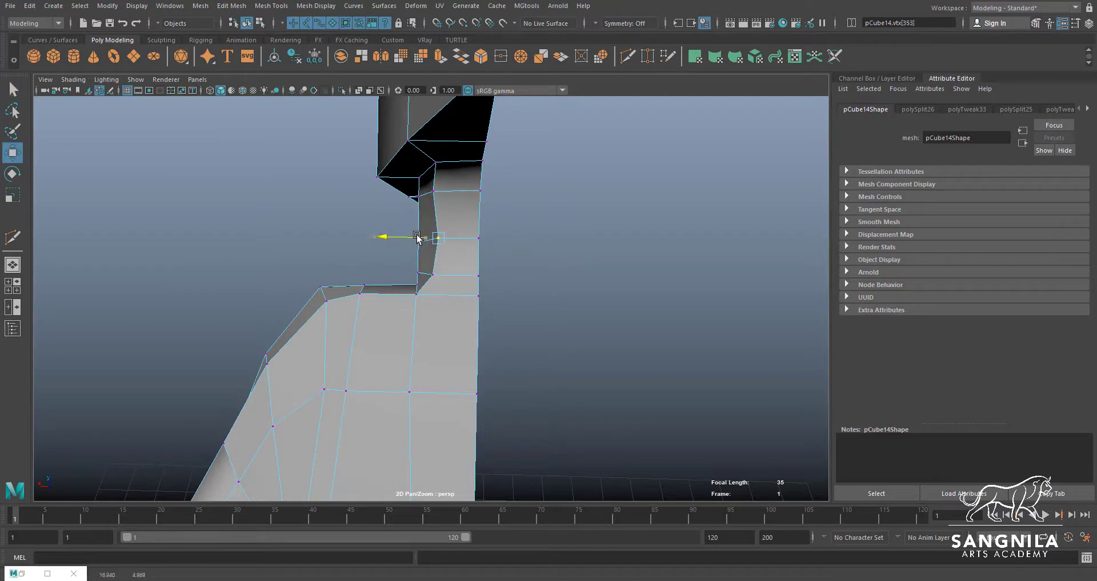
pyautogui.press('q')
pyautogui.click(433, 191)
pyautogui.press('w')
pyautogui.moveTo(387, 191); pyautogui.dragTo(398, 194)
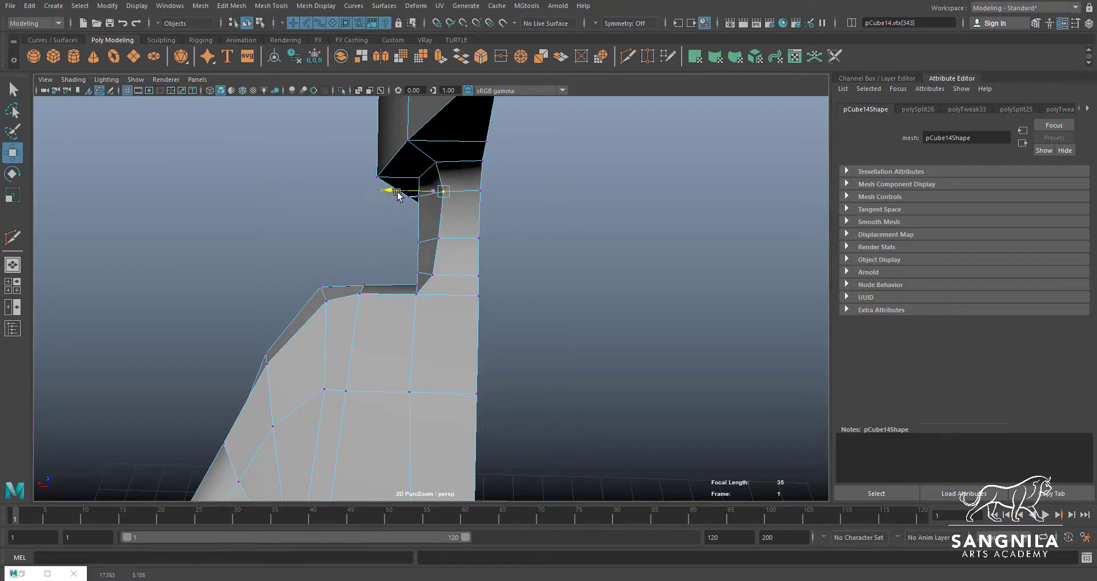
pyautogui.click(444, 238)
# Pull the side vertices of the three neck loops inward and shift the neck base's side vertex slightly outward
pyautogui.press('q')
pyautogui.click(418, 243)
pyautogui.press('w')
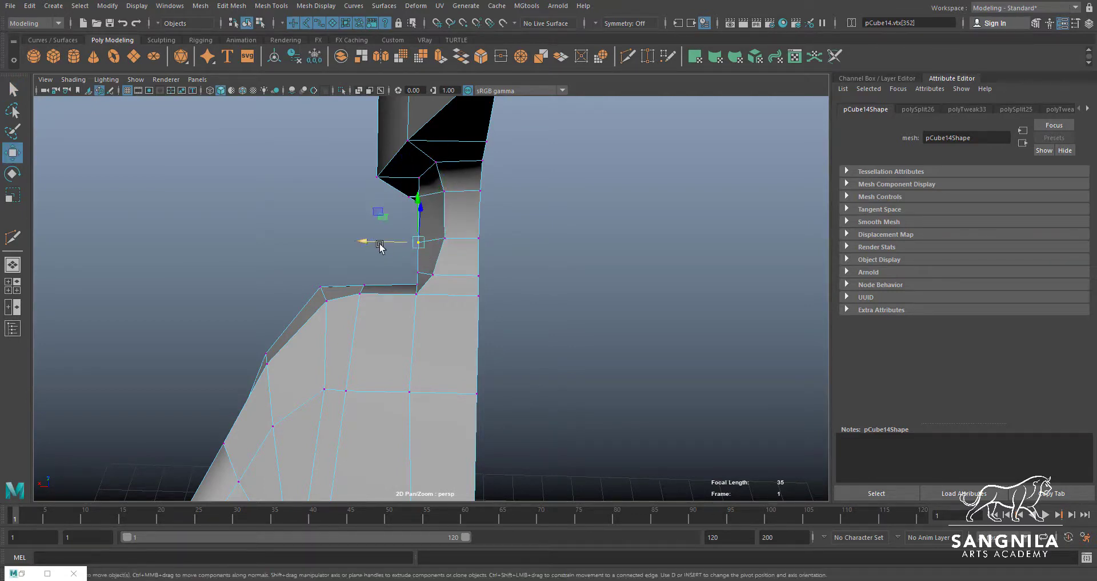
pyautogui.moveTo(369, 240); pyautogui.dragTo(376, 271)
pyautogui.press('q')
pyautogui.click(418, 273)
pyautogui.press('w')
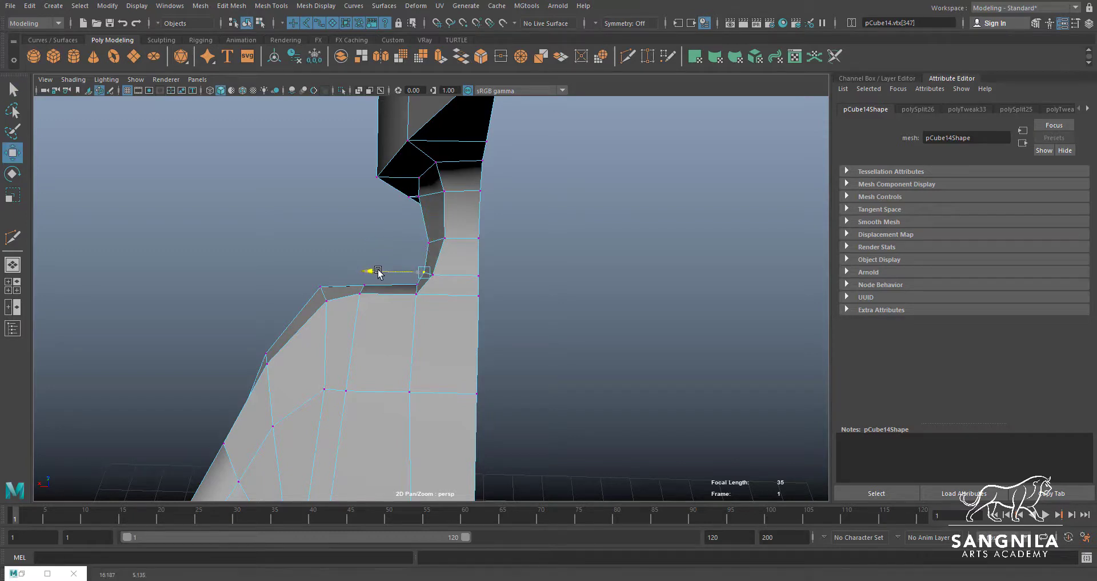
pyautogui.press('q')
pyautogui.click(418, 196)
pyautogui.press('w')
pyautogui.moveTo(380, 197); pyautogui.dragTo(389, 198)
pyautogui.press('q')
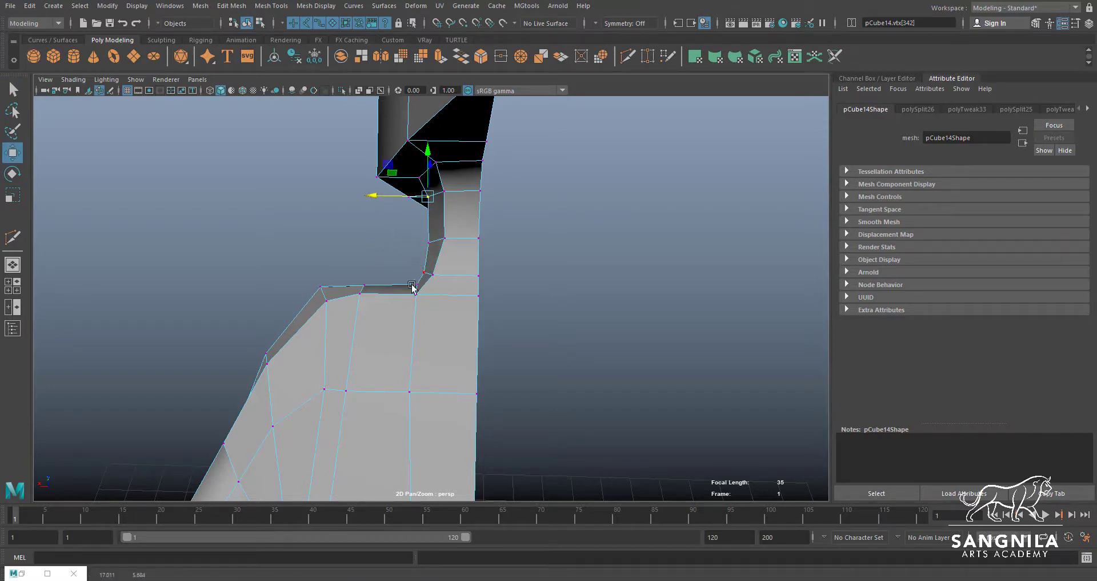
pyautogui.click(413, 284)
pyautogui.press('w')
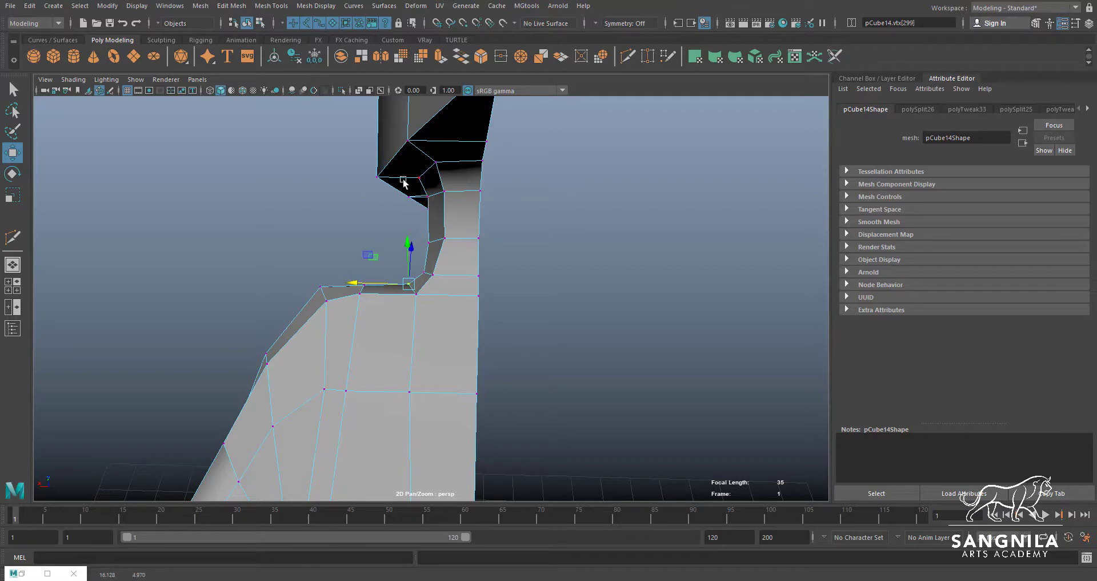
# Move the front side vertices of the middle and upper neck loops closer to the centre line
pyautogui.keyDown('alt'); pyautogui.moveTo(442, 268); pyautogui.dragTo(387, 310); pyautogui.keyUp('alt')
pyautogui.keyDown('alt'); pyautogui.moveTo(387, 310); pyautogui.dragTo(411, 255, button='middle'); pyautogui.keyUp('alt')
pyautogui.keyDown('alt'); pyautogui.moveTo(411, 255); pyautogui.dragTo(479, 231); pyautogui.keyUp('alt')
pyautogui.click(477, 254)
pyautogui.press('q')
pyautogui.click(469, 233)
pyautogui.press('w')
pyautogui.press('q')
pyautogui.click(453, 191)
pyautogui.press('w')
pyautogui.moveTo(491, 174); pyautogui.dragTo(473, 189)
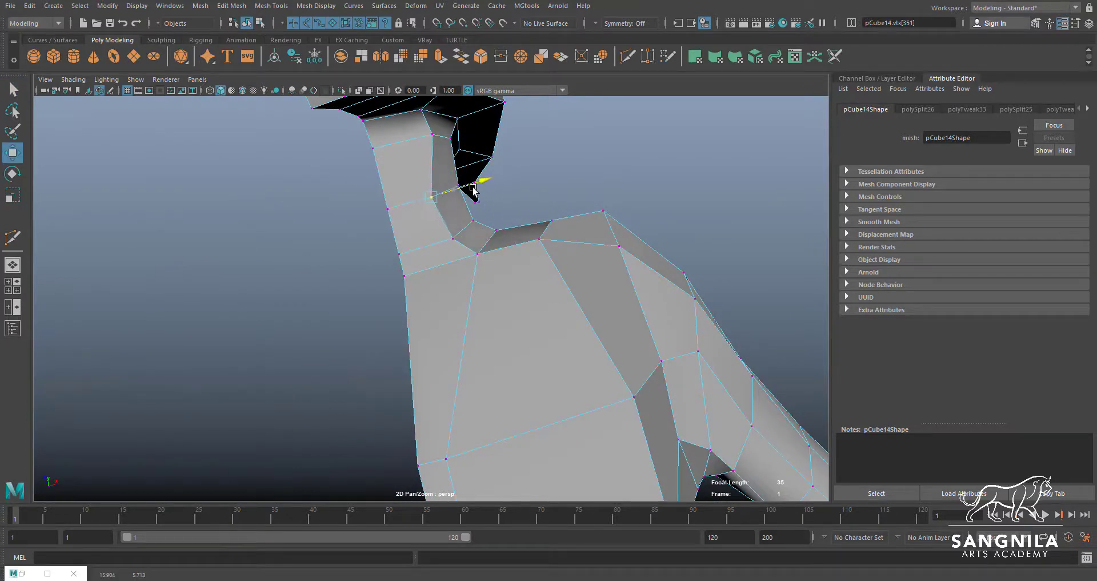
pyautogui.press('q')
pyautogui.click(432, 134)
pyautogui.press('w')
pyautogui.moveTo(479, 122); pyautogui.dragTo(400, 232)
# Adjust the front vertices at the base of the neck to ease the transition into the chest
pyautogui.click(381, 297)
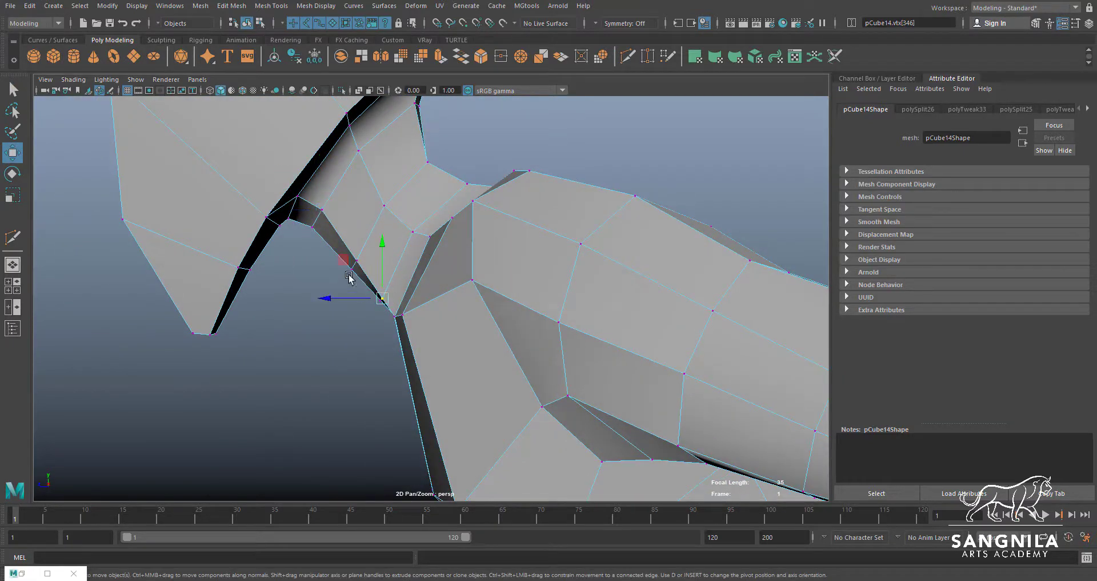
pyautogui.moveTo(350, 277); pyautogui.dragTo(353, 247)
pyautogui.click(394, 314)
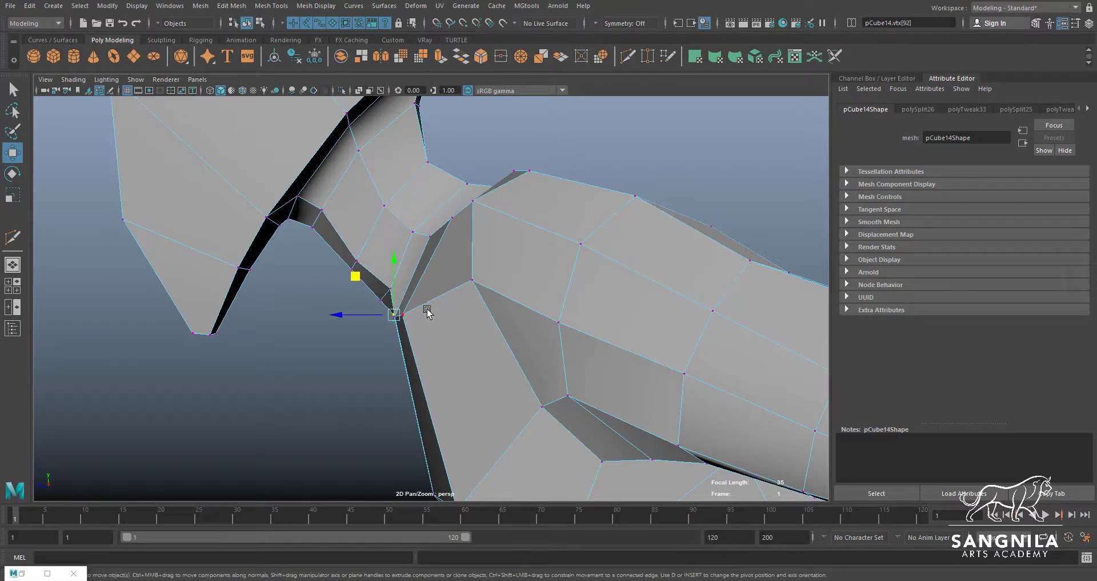
pyautogui.keyDown('alt'); pyautogui.moveTo(426, 311); pyautogui.dragTo(330, 292); pyautogui.keyUp('alt')
pyautogui.press('q')
pyautogui.click(430, 306)
pyautogui.press('w')
# Raise the front vertices of the middle neck loop to smooth the throat's profile
pyautogui.press('q')
pyautogui.click(372, 276)
pyautogui.press('w')
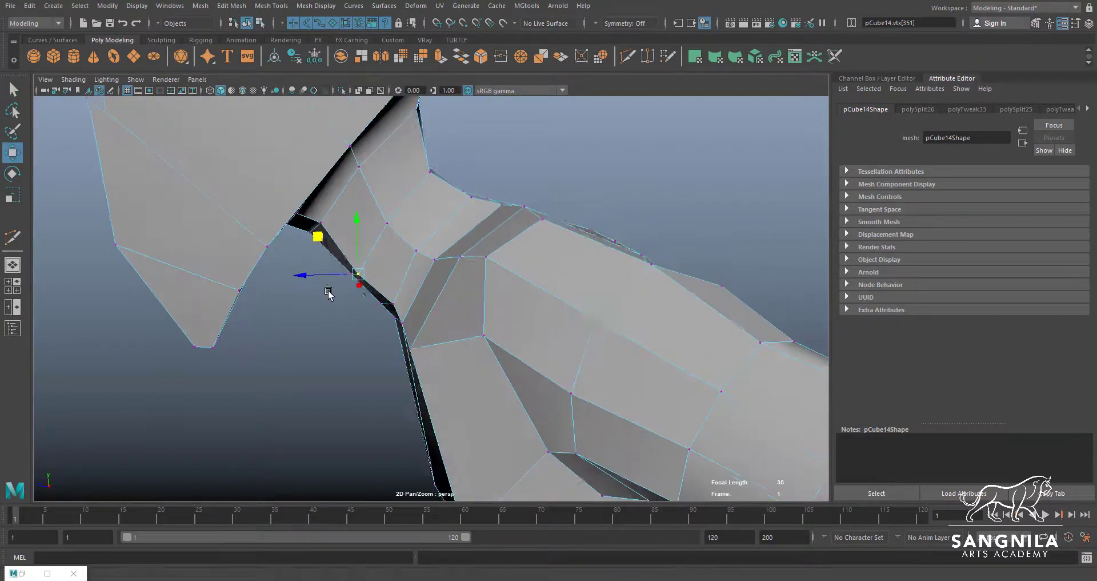
pyautogui.moveTo(319, 235); pyautogui.dragTo(323, 228)
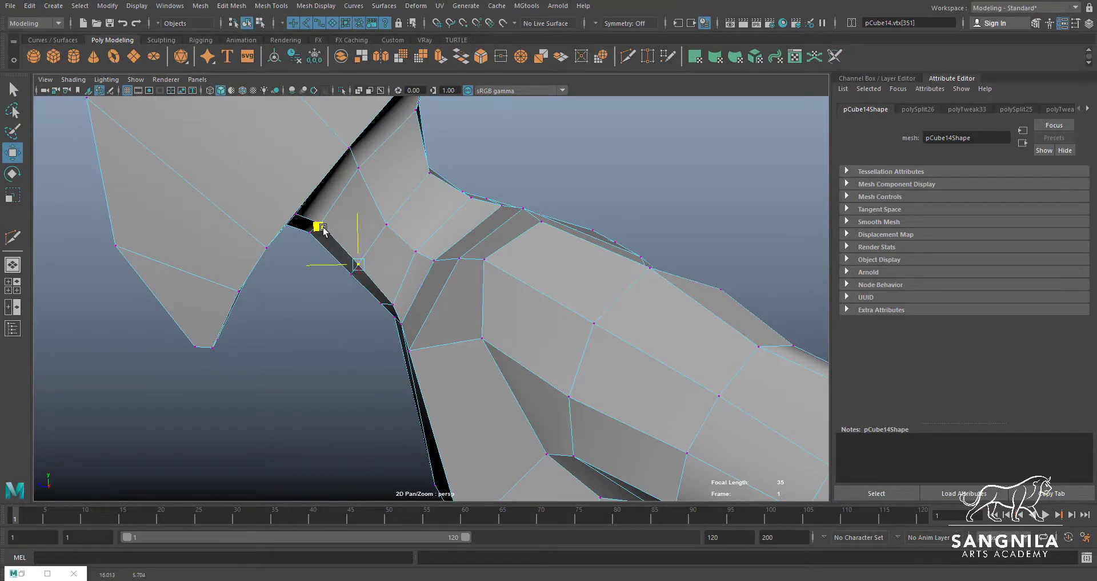
pyautogui.click(347, 274)
pyautogui.moveTo(312, 243); pyautogui.dragTo(316, 237)
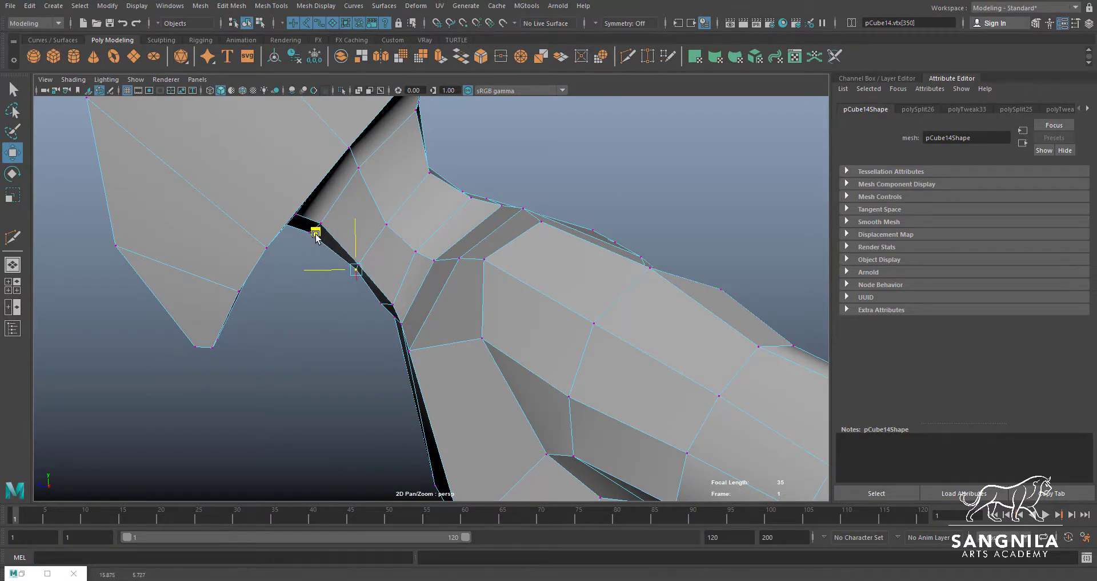
pyautogui.click(375, 311)
pyautogui.moveTo(358, 301); pyautogui.dragTo(341, 173)
pyautogui.click(398, 293)
# Examine the whole body's shape from the neck and torso down to the legs
pyautogui.click(536, 258)
pyautogui.press('F8')
pyautogui.scroll(-3, 536, 258)
pyautogui.scroll(-3, 441, 181)
pyautogui.press('F8')
pyautogui.click(346, 183)
pyautogui.keyDown('alt'); pyautogui.moveTo(367, 236); pyautogui.dragTo(368, 232); pyautogui.keyUp('alt')
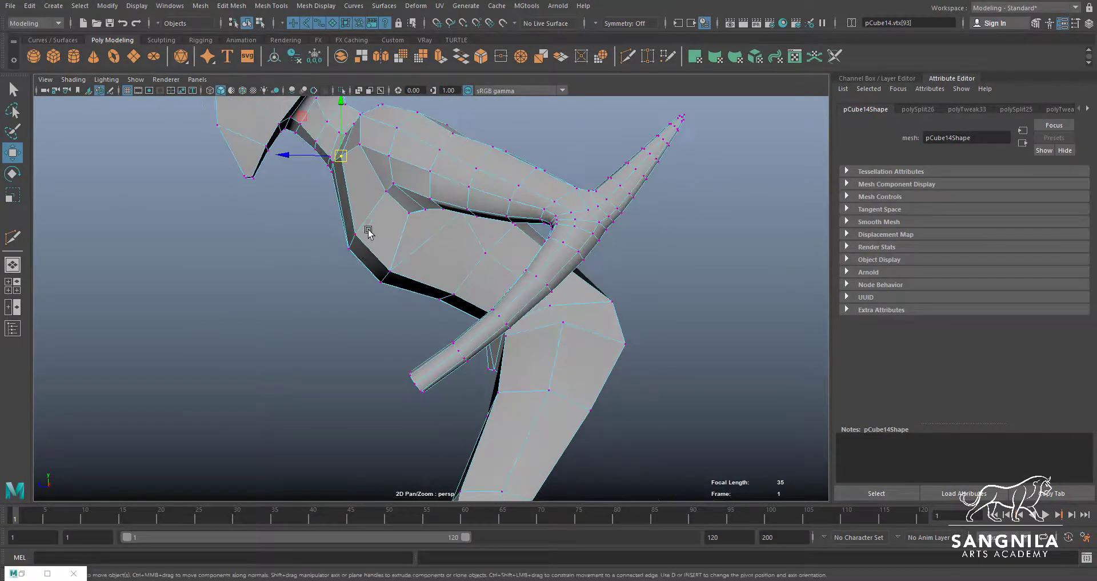
pyautogui.keyDown('alt'); pyautogui.moveTo(390, 281); pyautogui.dragTo(430, 276); pyautogui.keyUp('alt')
pyautogui.press('F8')
pyautogui.keyDown('alt'); pyautogui.moveTo(430, 276); pyautogui.dragTo(295, 247, button='right'); pyautogui.keyUp('alt')
pyautogui.keyDown('alt'); pyautogui.moveTo(267, 221); pyautogui.dragTo(325, 218); pyautogui.keyUp('alt')
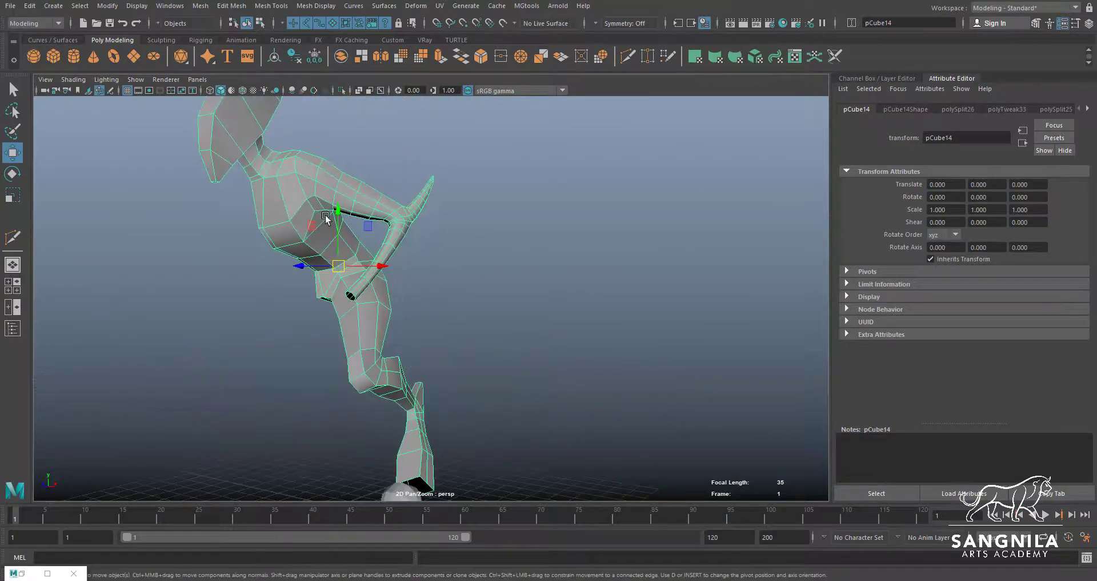
# Open Snipping Tool and capture the model's knee and lower leg as a new snip
pyautogui.keyDown('alt'); pyautogui.moveTo(404, 264); pyautogui.dragTo(334, 300); pyautogui.keyUp('alt')
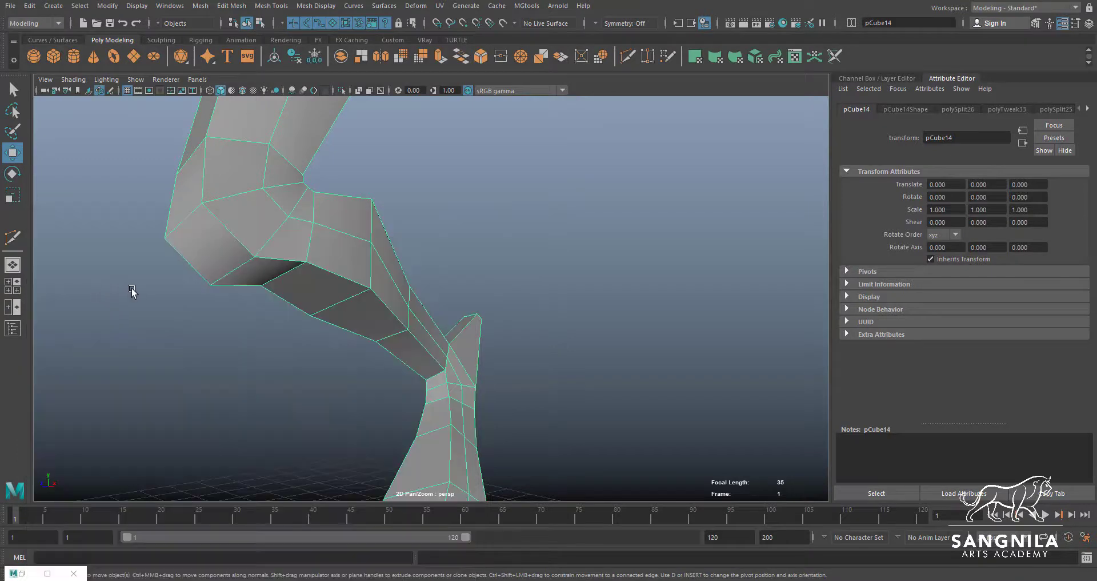
pyautogui.press('super')
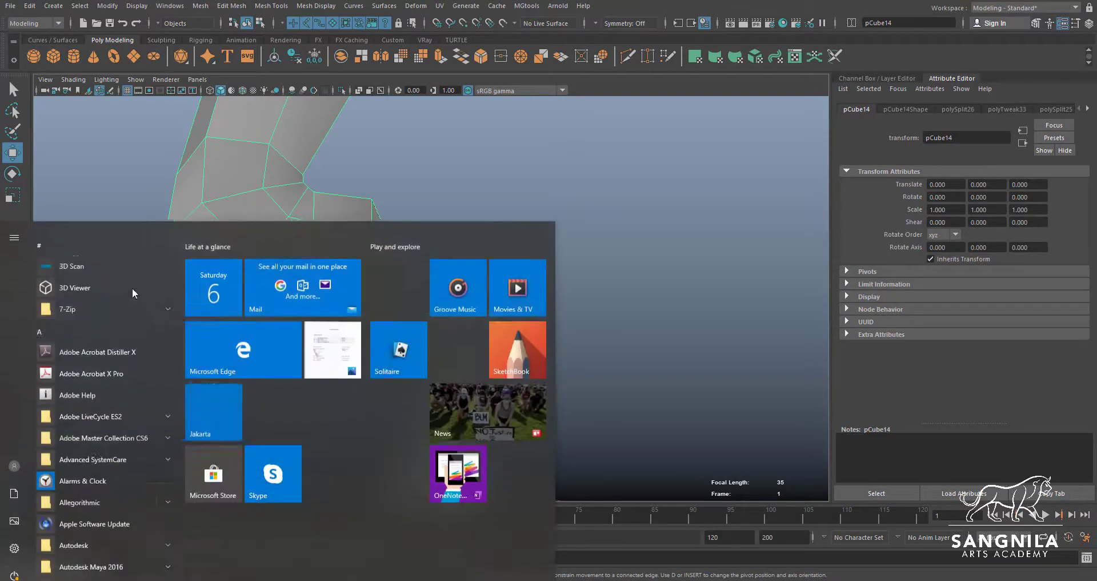
pyautogui.write('s')
pyautogui.click(85, 277)
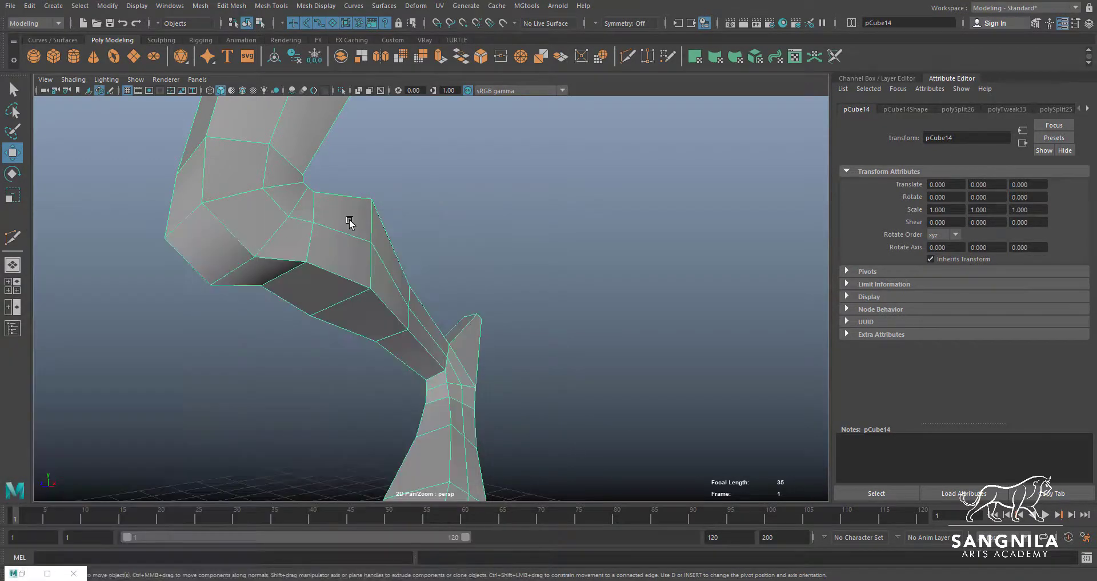
pyautogui.click(119, 143)
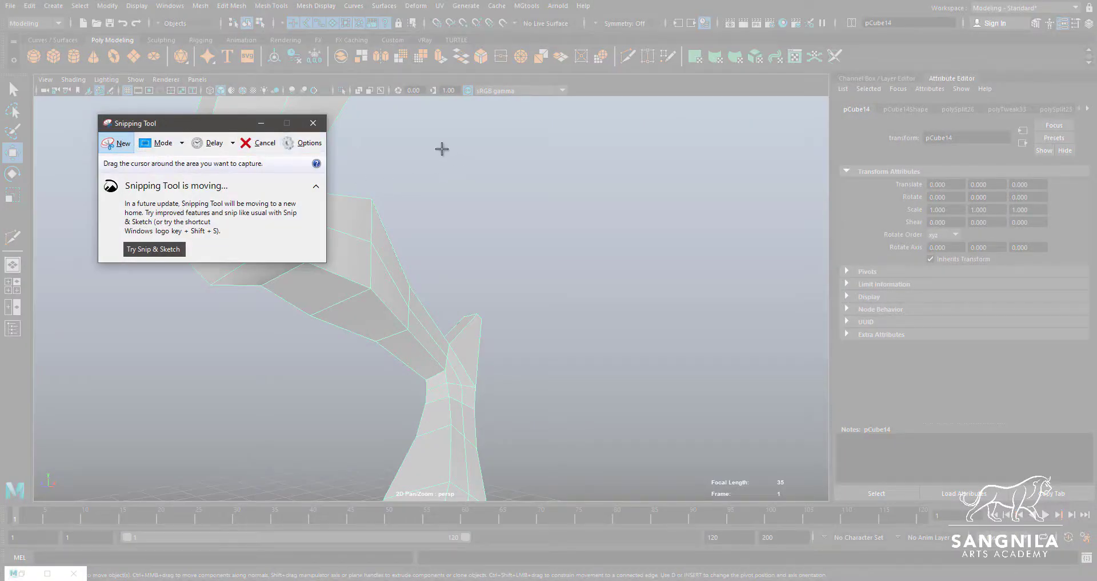
pyautogui.moveTo(451, 127); pyautogui.dragTo(106, 377)
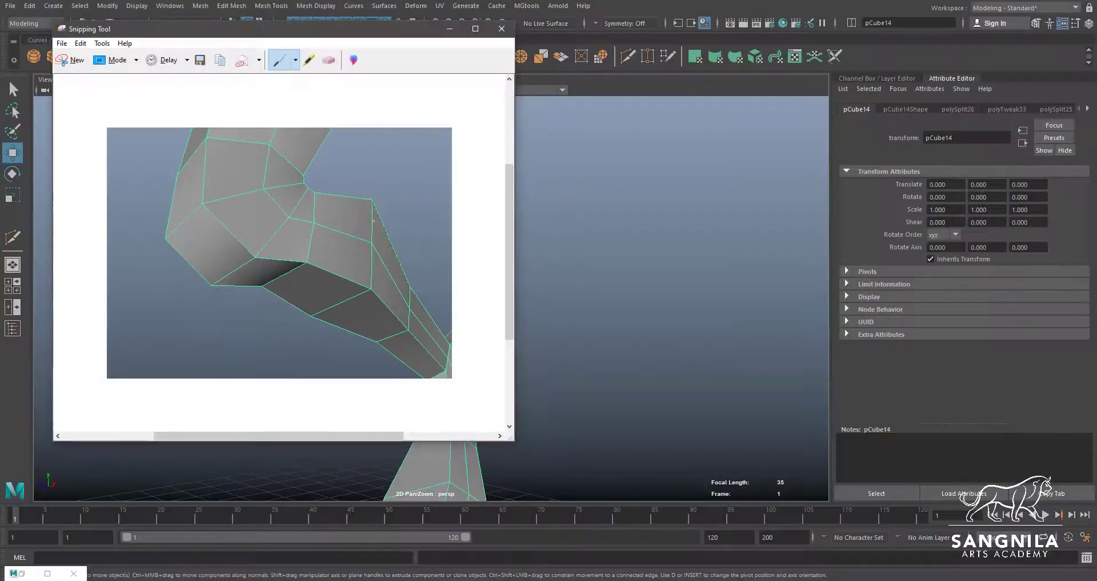
# Outline the calf's angular edges in red pen with a cross beside them and erase the marks
pyautogui.click(295, 60)
pyautogui.click(283, 78)
pyautogui.moveTo(372, 200); pyautogui.dragTo(374, 257)
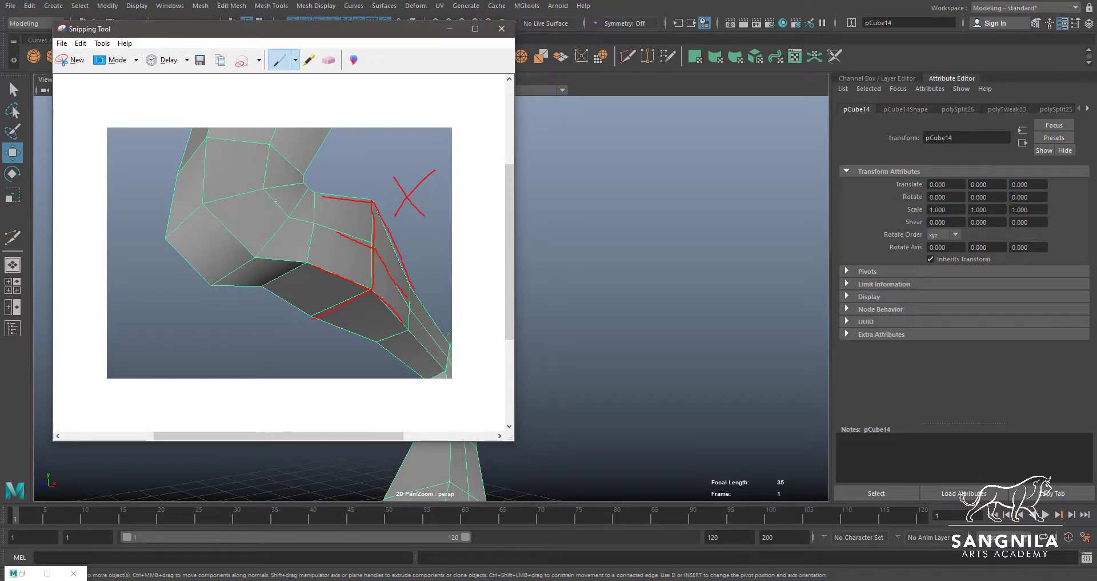
pyautogui.click(328, 60)
pyautogui.moveTo(410, 195); pyautogui.dragTo(359, 277)
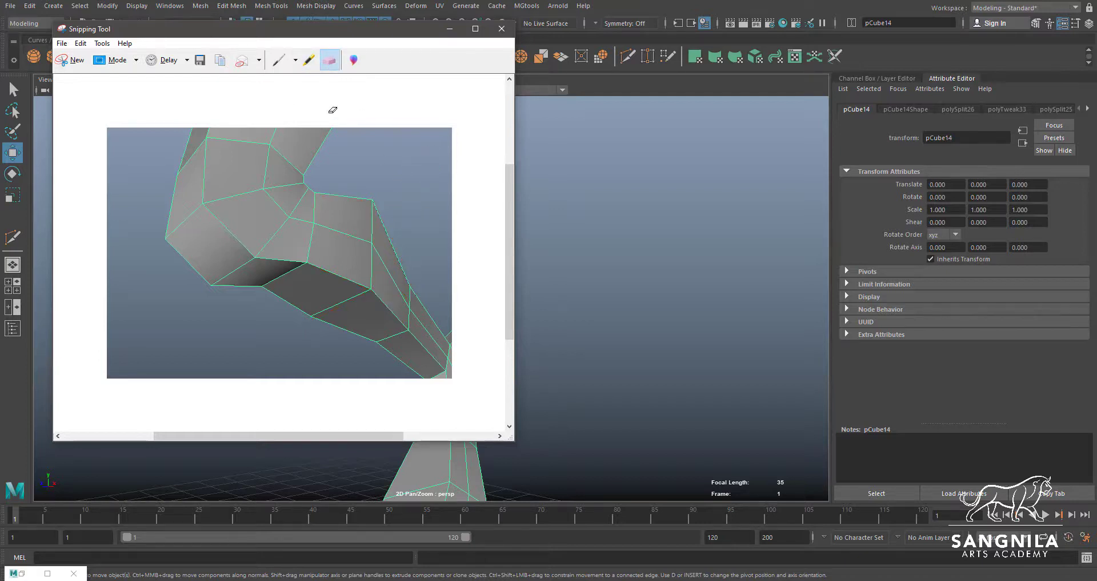
# Sketch smooth curved edge lines along and around the calf on the snip with the blue pen
pyautogui.click(296, 60)
pyautogui.click(289, 78)
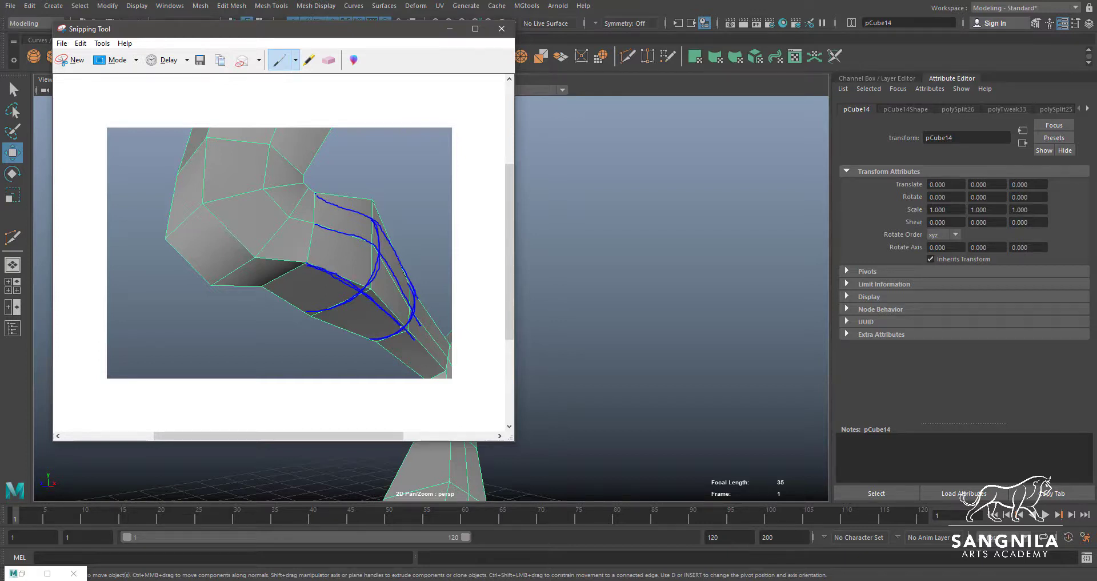
pyautogui.moveTo(316, 194); pyautogui.dragTo(394, 244)
# Mark the flow of the calf's outer edge lines with red arrows and the middle line with a blue arrow, and return to Maya
pyautogui.click(295, 60)
pyautogui.click(292, 80)
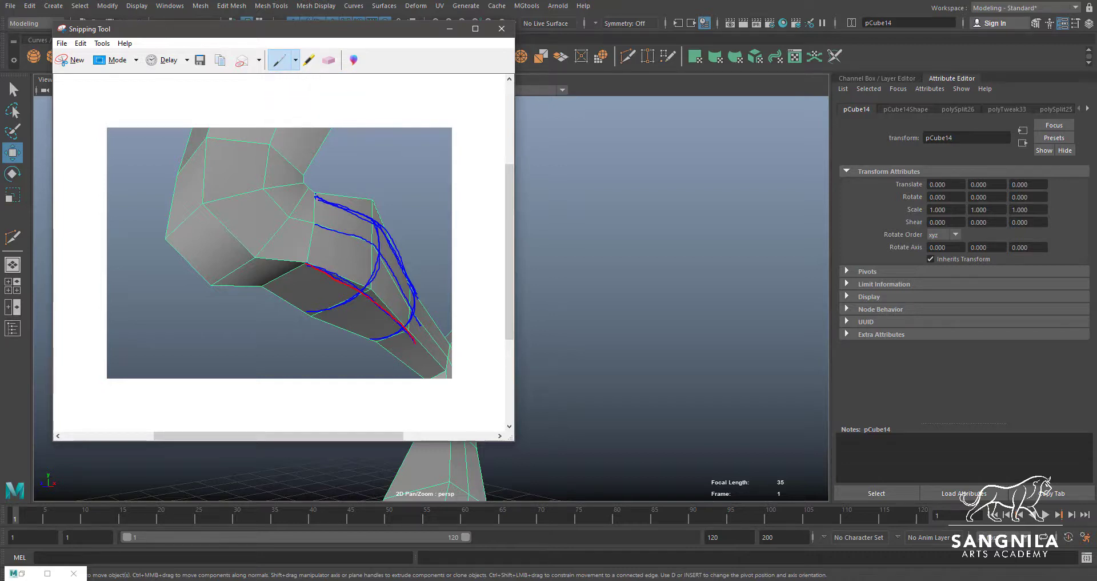
pyautogui.moveTo(343, 208); pyautogui.dragTo(357, 216)
pyautogui.moveTo(288, 264)
pyautogui.mouseDown()
pyautogui.moveTo(299, 265)
pyautogui.moveTo(287, 273)
pyautogui.mouseUp()
pyautogui.click(295, 60)
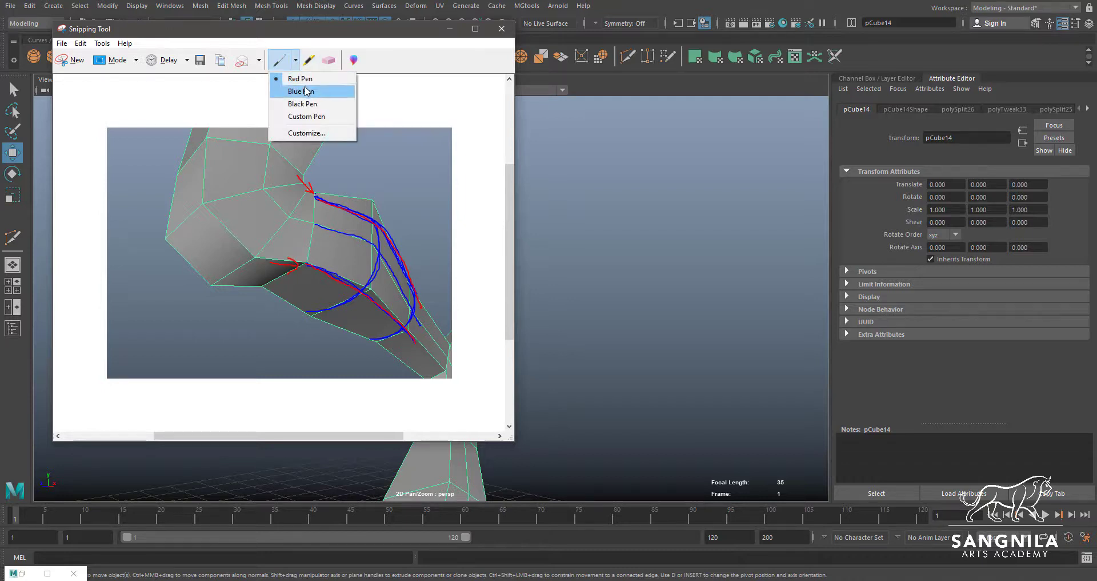
pyautogui.click(303, 91)
pyautogui.moveTo(276, 216); pyautogui.dragTo(293, 220)
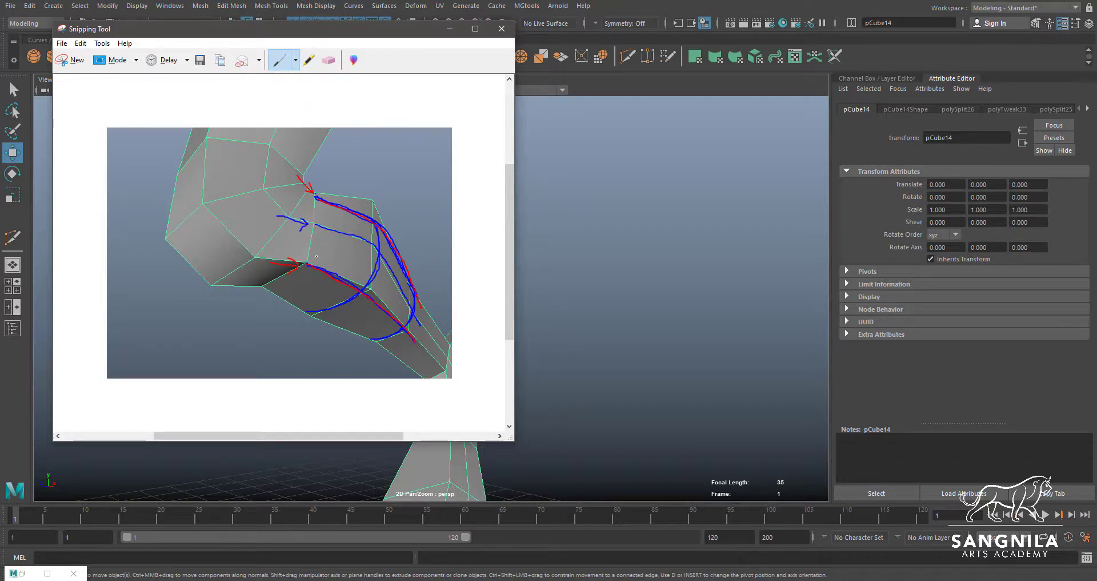
pyautogui.click(451, 28)
# Move the rear vertices of the upper calf loop to round off its angular bulge
pyautogui.keyDown('alt'); pyautogui.moveTo(457, 273); pyautogui.dragTo(392, 262); pyautogui.keyUp('alt')
pyautogui.moveTo(393, 262); pyautogui.dragTo(365, 260, button='right')
pyautogui.click(382, 255)
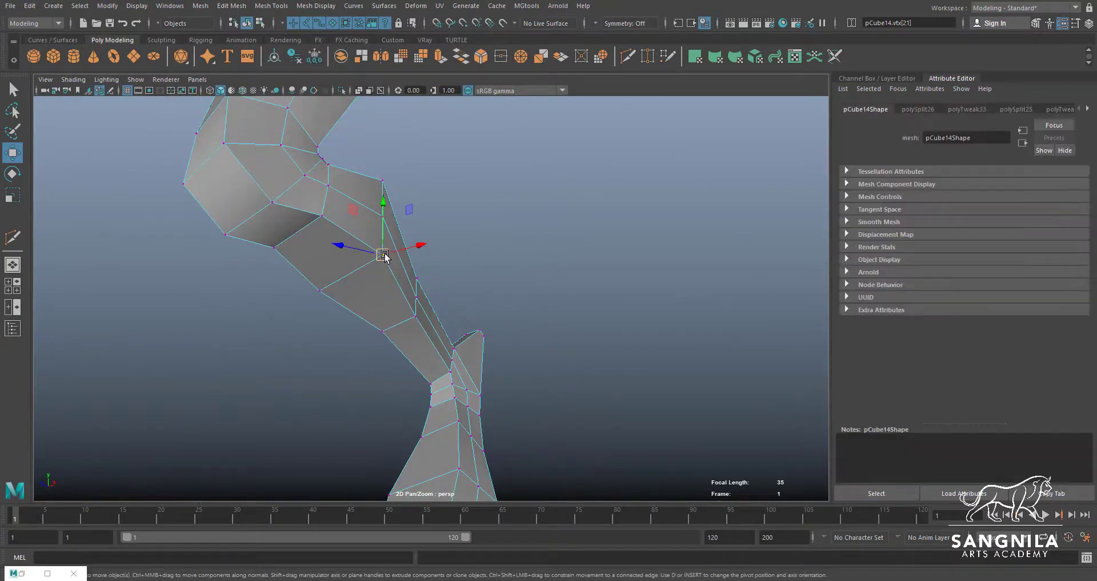
pyautogui.moveTo(382, 255); pyautogui.dragTo(368, 263)
pyautogui.click(382, 181)
pyautogui.moveTo(382, 180); pyautogui.dragTo(358, 185)
pyautogui.keyDown('alt'); pyautogui.moveTo(353, 257); pyautogui.dragTo(327, 223); pyautogui.keyUp('alt')
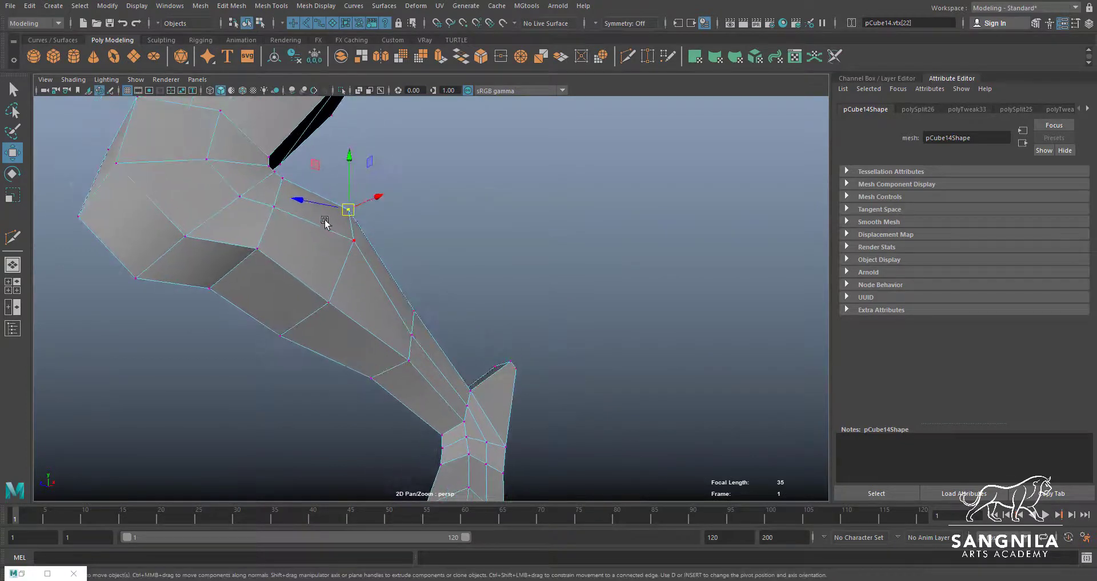
# Move the rear vertices of the lower calf loop to continue the smooth curve toward the ankle
pyautogui.keyDown('alt'); pyautogui.moveTo(375, 324); pyautogui.dragTo(403, 273); pyautogui.keyUp('alt')
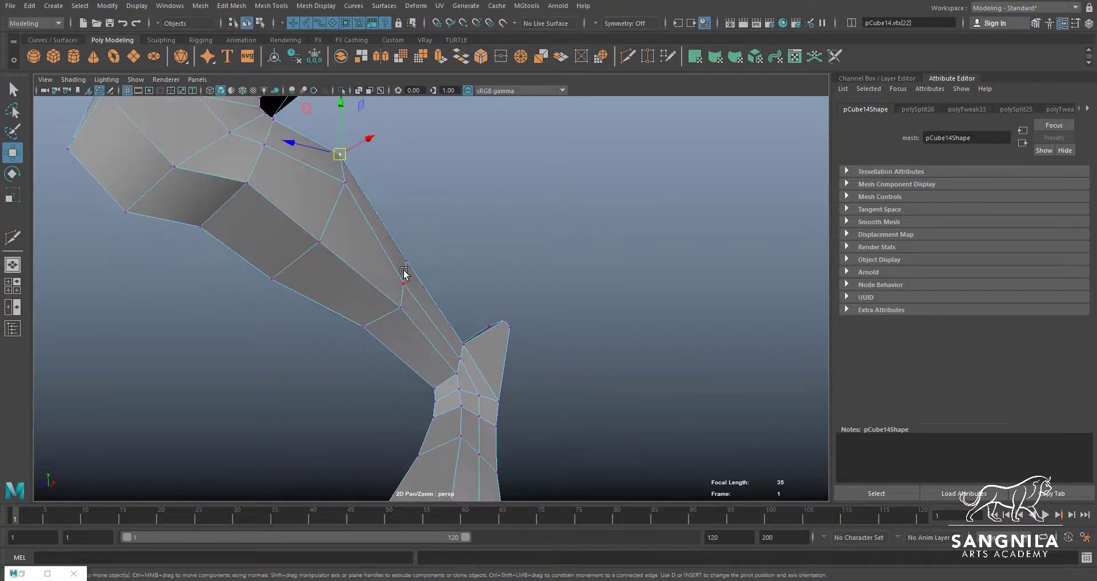
pyautogui.click(399, 307)
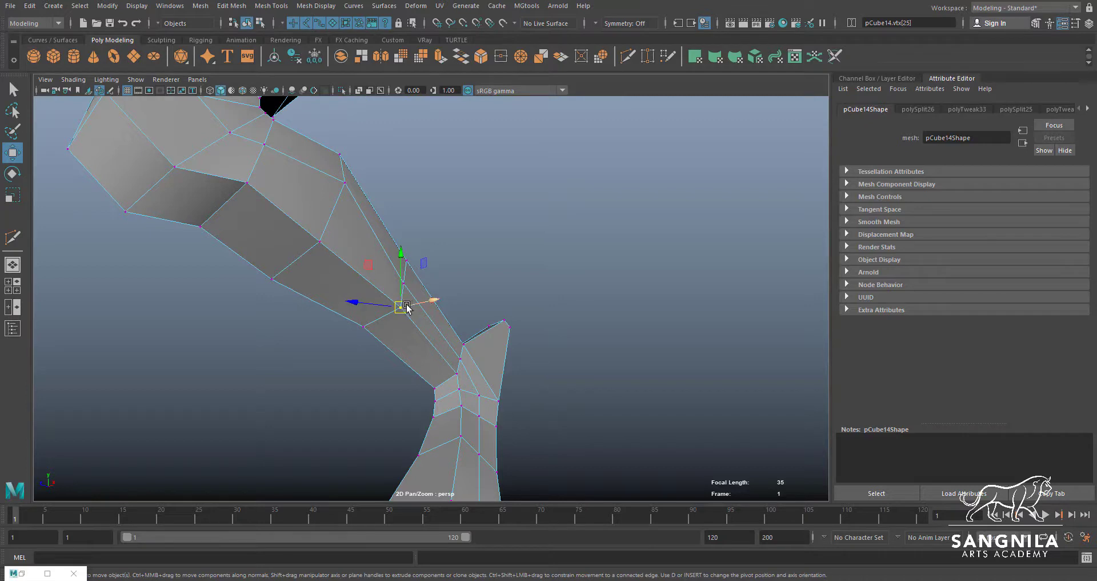
pyautogui.moveTo(406, 305); pyautogui.dragTo(400, 309)
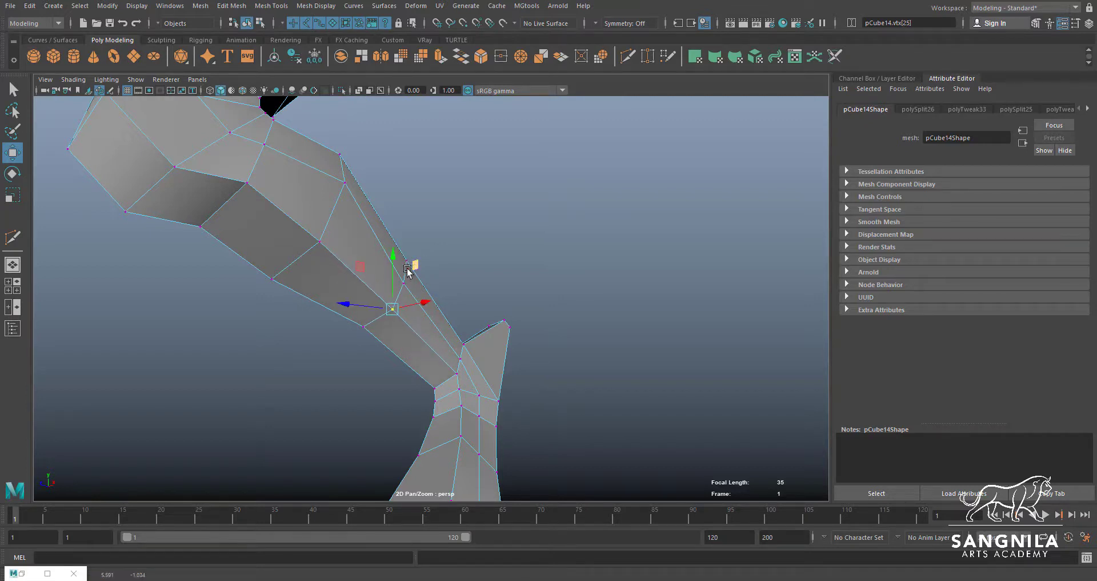
pyautogui.click(407, 264)
pyautogui.moveTo(408, 269)
pyautogui.mouseDown()
pyautogui.moveTo(405, 297)
pyautogui.moveTo(365, 317)
pyautogui.moveTo(267, 326)
pyautogui.moveTo(306, 262)
pyautogui.moveTo(363, 316)
pyautogui.moveTo(463, 321)
pyautogui.moveTo(410, 297)
pyautogui.moveTo(404, 258)
pyautogui.moveTo(398, 273)
pyautogui.moveTo(411, 248)
pyautogui.moveTo(453, 304)
pyautogui.moveTo(401, 272)
pyautogui.mouseUp()
pyautogui.keyDown('shift'); pyautogui.click(392, 278); pyautogui.keyUp('shift')
pyautogui.click(403, 259)
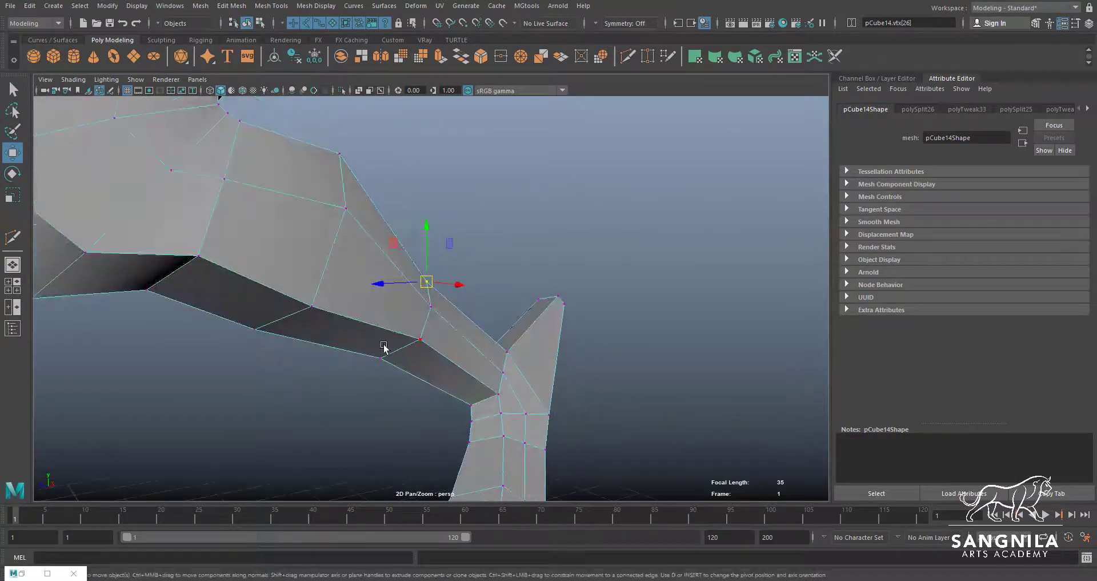
# Reposition the vertices where the lower calf meets the ankle to smooth the edge flow at the joint
pyautogui.keyDown('alt'); pyautogui.moveTo(451, 375); pyautogui.dragTo(445, 348); pyautogui.keyUp('alt')
pyautogui.click(432, 351)
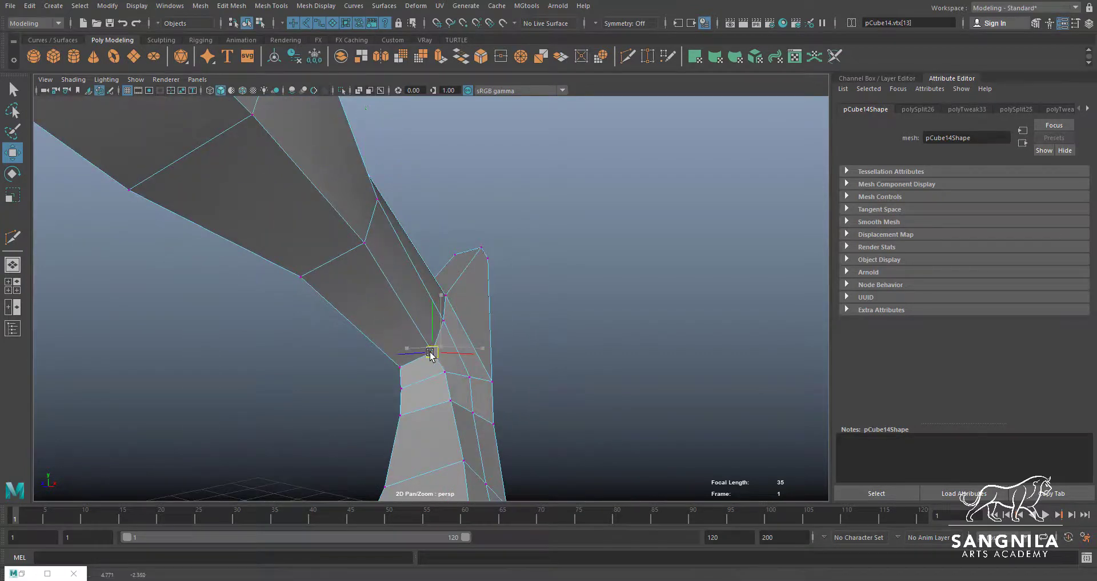
pyautogui.click(448, 296)
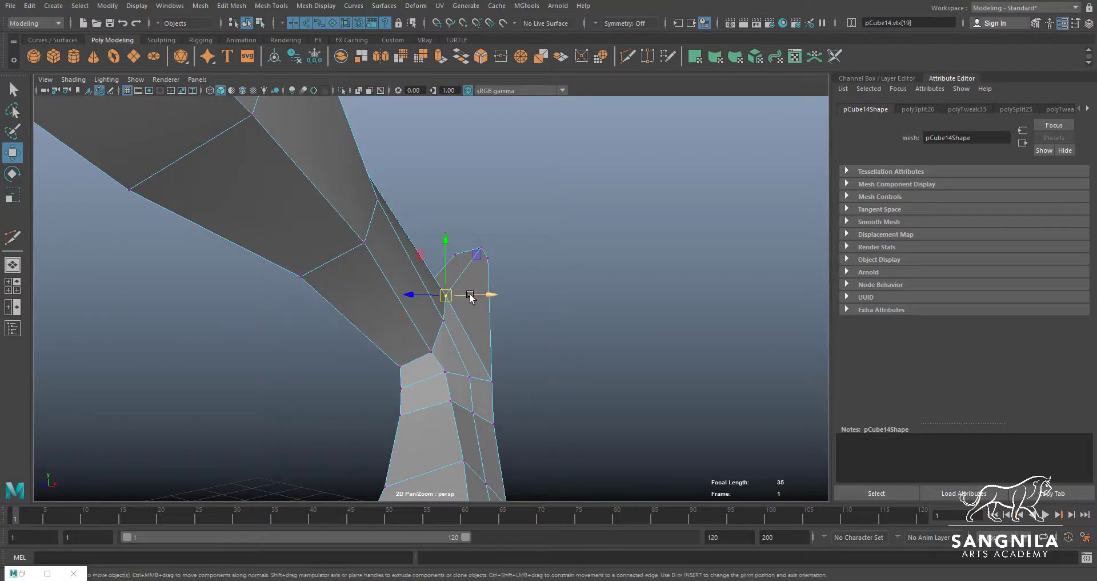
pyautogui.click(451, 321)
pyautogui.click(448, 318)
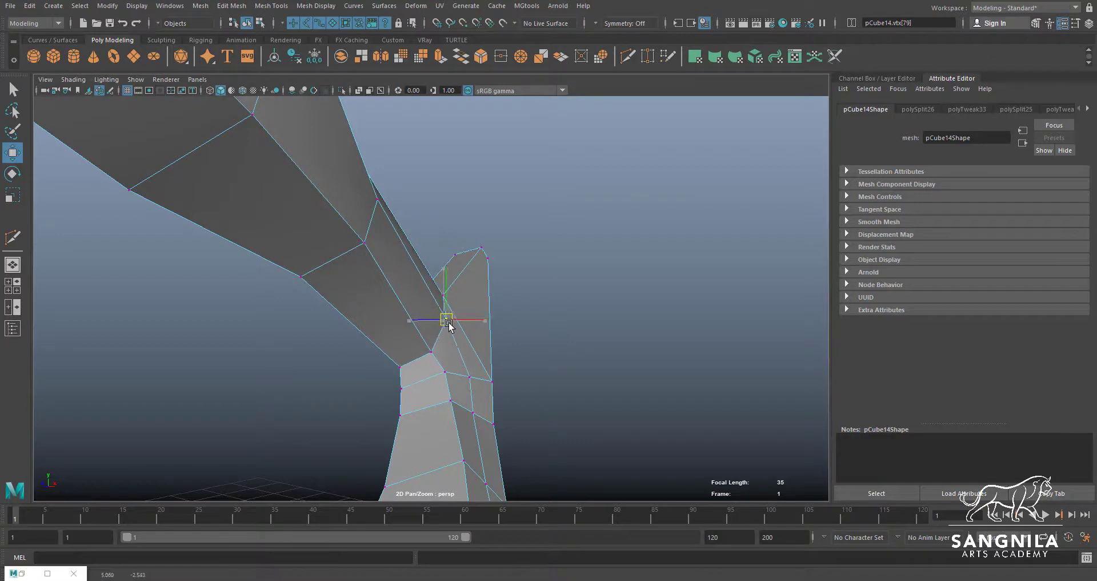
pyautogui.click(434, 351)
pyautogui.click(470, 377)
# Move the middle vertices of the ankle loops to even out the line running down into the lower leg
pyautogui.keyDown('alt'); pyautogui.moveTo(466, 378); pyautogui.dragTo(445, 316); pyautogui.keyUp('alt')
pyautogui.press('q')
pyautogui.press('w')
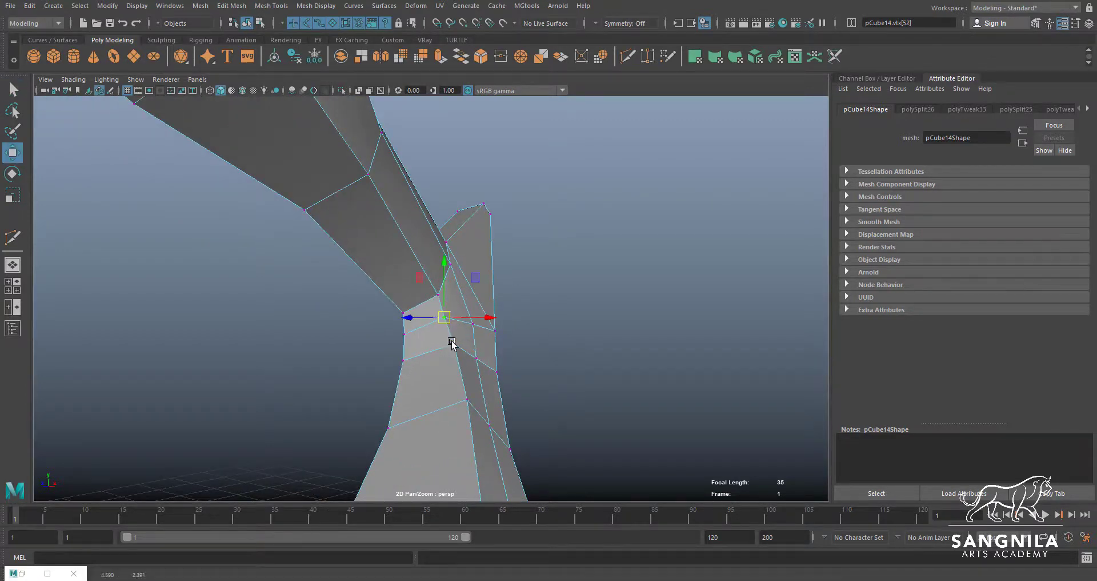
pyautogui.click(453, 344)
pyautogui.keyDown('alt'); pyautogui.moveTo(464, 373); pyautogui.dragTo(439, 322, button='middle'); pyautogui.keyUp('alt')
pyautogui.keyDown('alt'); pyautogui.moveTo(438, 323); pyautogui.dragTo(441, 355); pyautogui.keyUp('alt')
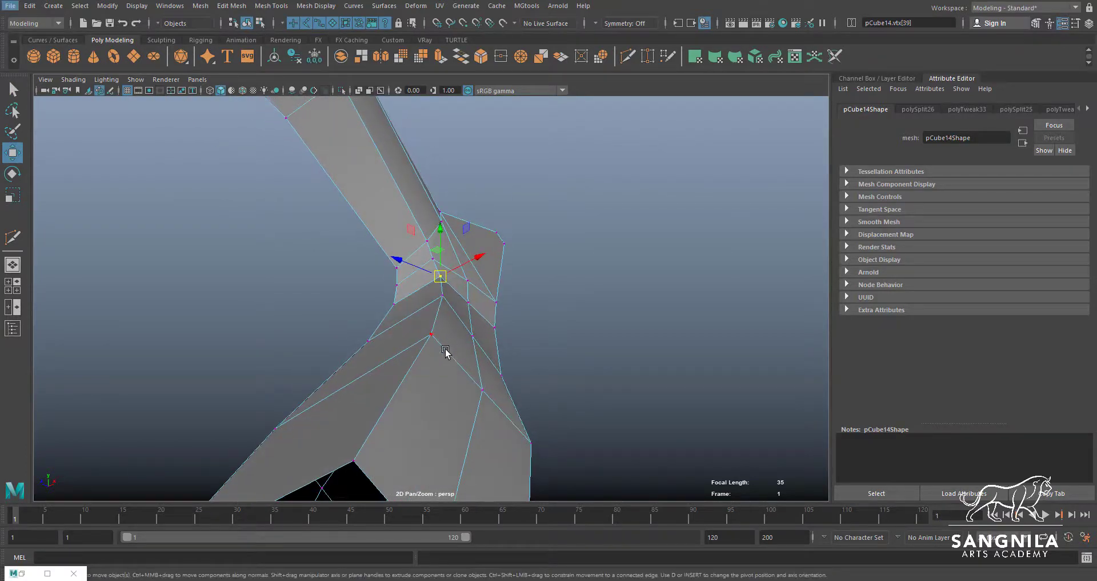
# Deselect the mesh and capture a new snip of the ankle and lower leg with the Snipping Tool
pyautogui.press('super')
pyautogui.click(580, 299)
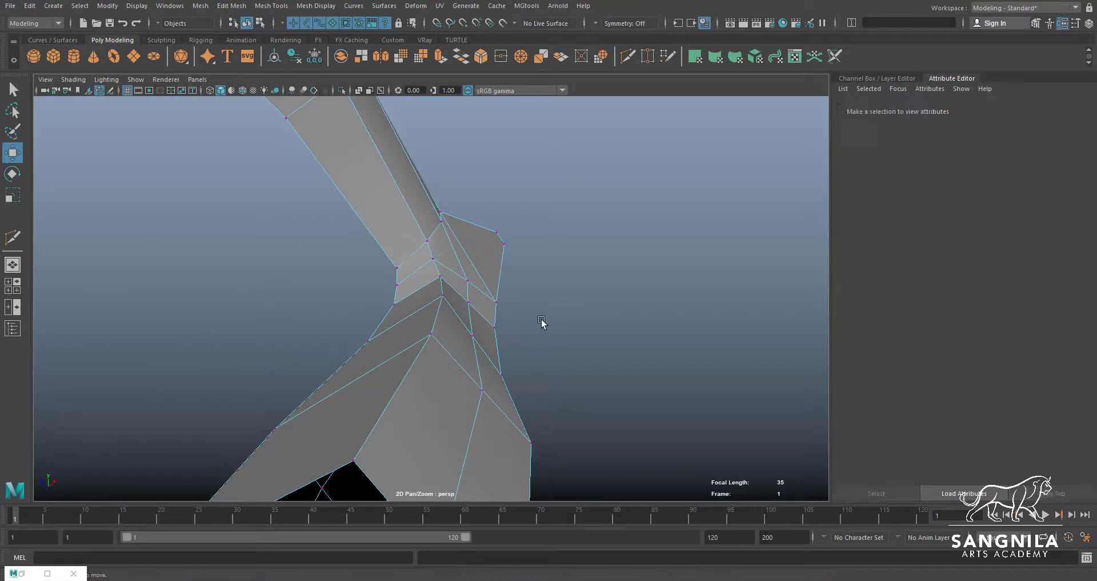
pyautogui.press('super')
pyautogui.press('super')
pyautogui.write('s')
pyautogui.click(115, 283)
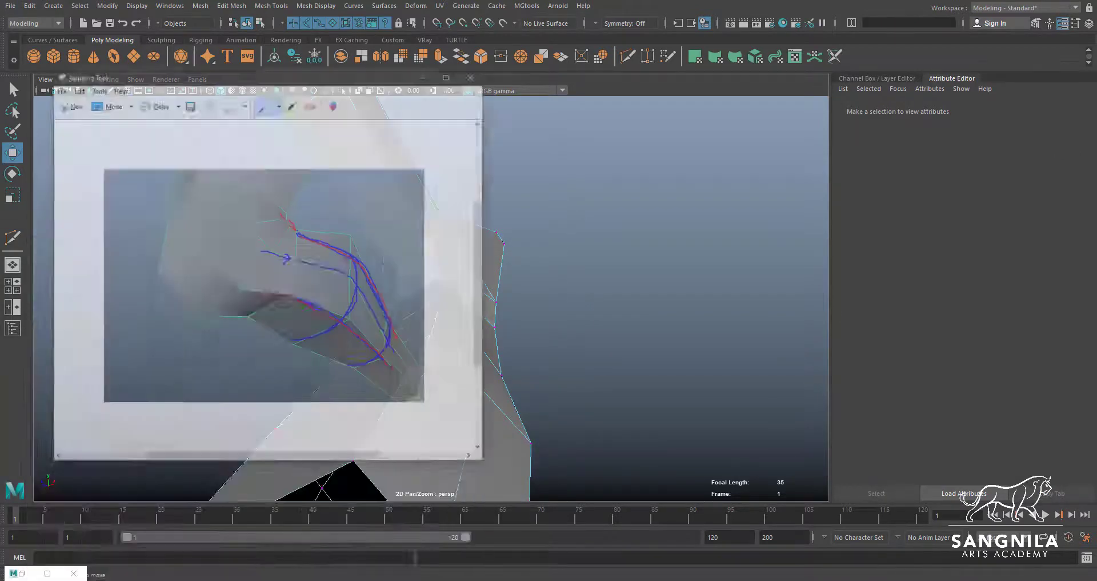
pyautogui.click(74, 64)
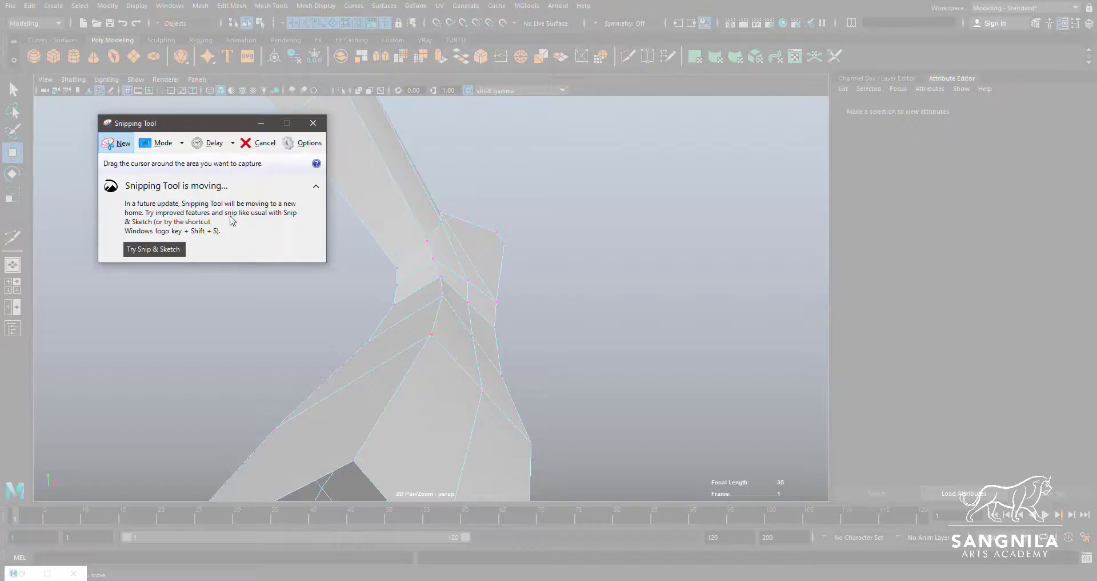
pyautogui.moveTo(582, 488); pyautogui.dragTo(203, 182)
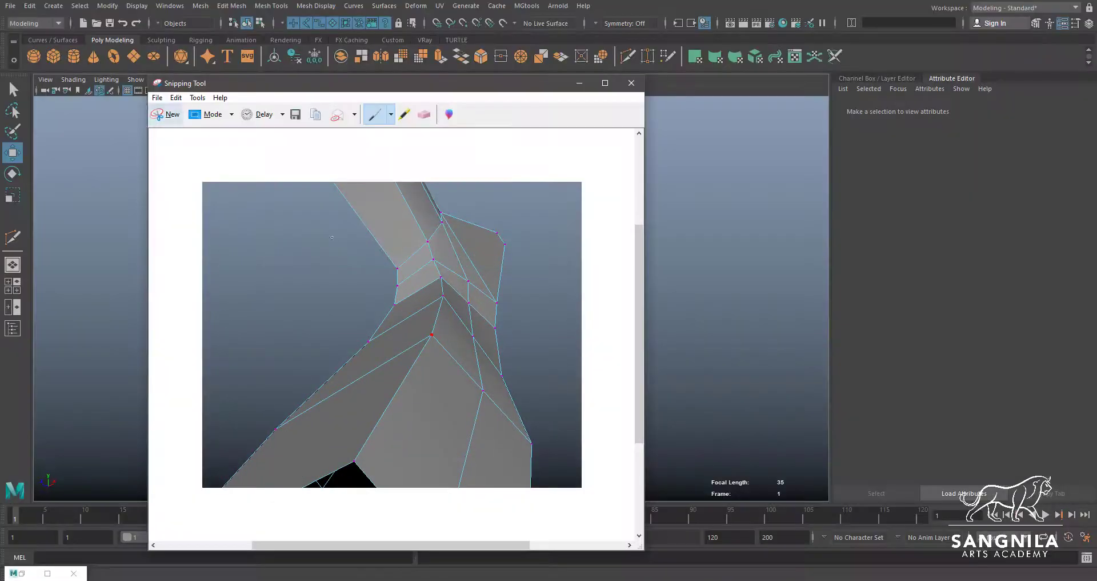
# Trace the angular edge loop below the ankle on the snip with the blue pen
pyautogui.click(391, 115)
pyautogui.click(396, 133)
pyautogui.click(391, 115)
pyautogui.click(400, 144)
pyautogui.moveTo(282, 424)
pyautogui.mouseDown()
pyautogui.moveTo(428, 341)
pyautogui.moveTo(495, 420)
pyautogui.moveTo(444, 360)
pyautogui.moveTo(312, 404)
pyautogui.mouseUp()
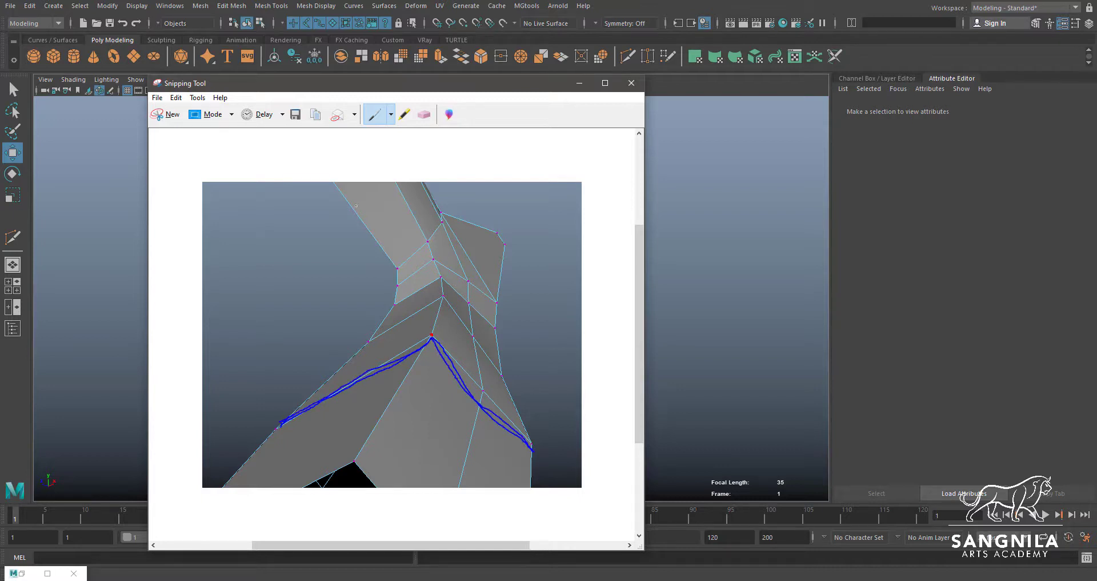
# Draw rounded loops and flow lines around the ankle with the red pen, and erase the strokes at the upper loop
pyautogui.click(391, 114)
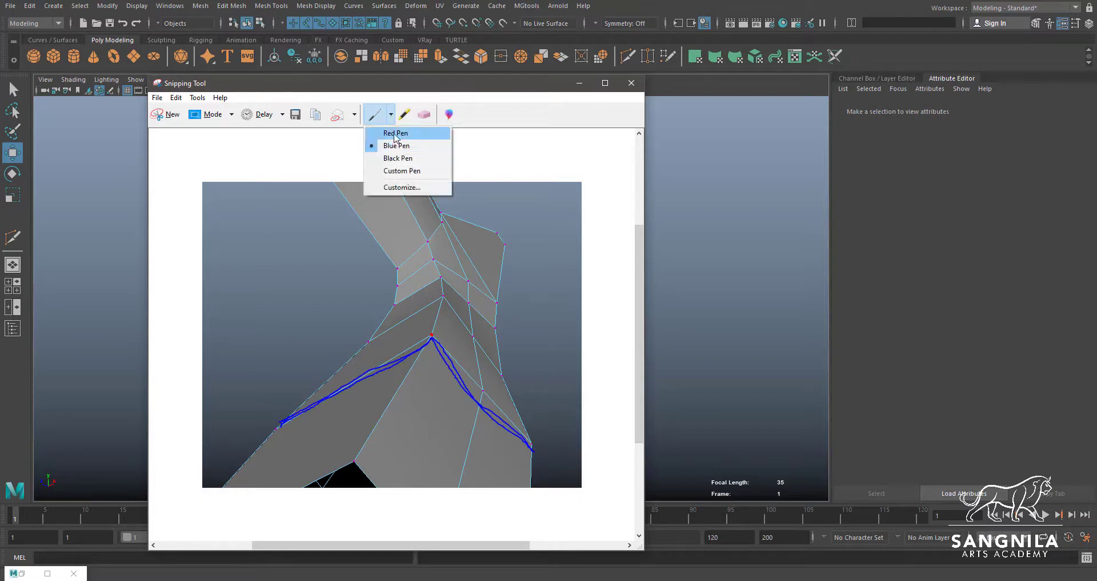
pyautogui.click(401, 133)
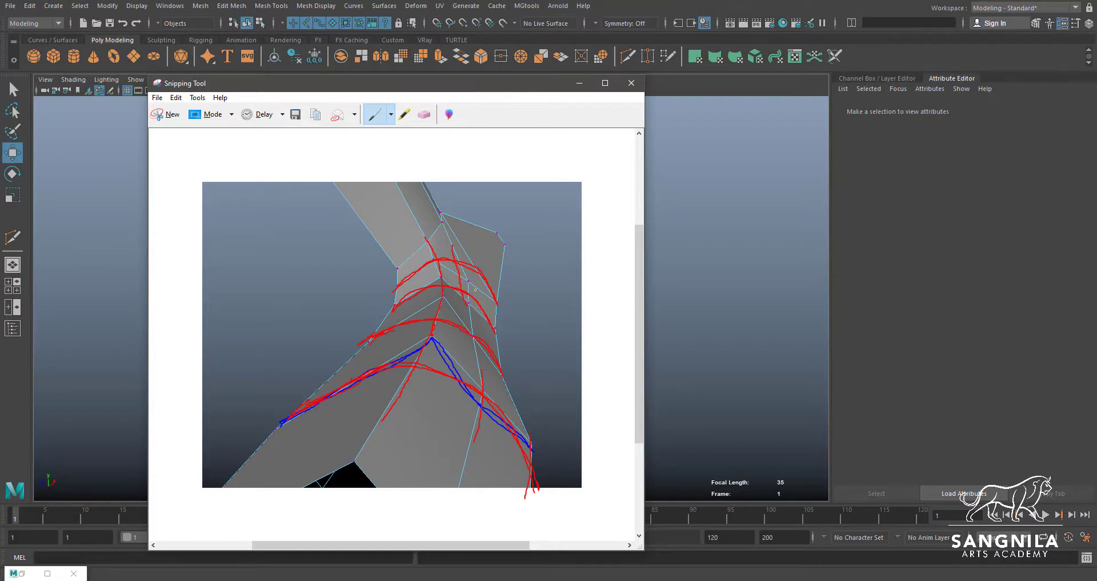
pyautogui.click(424, 114)
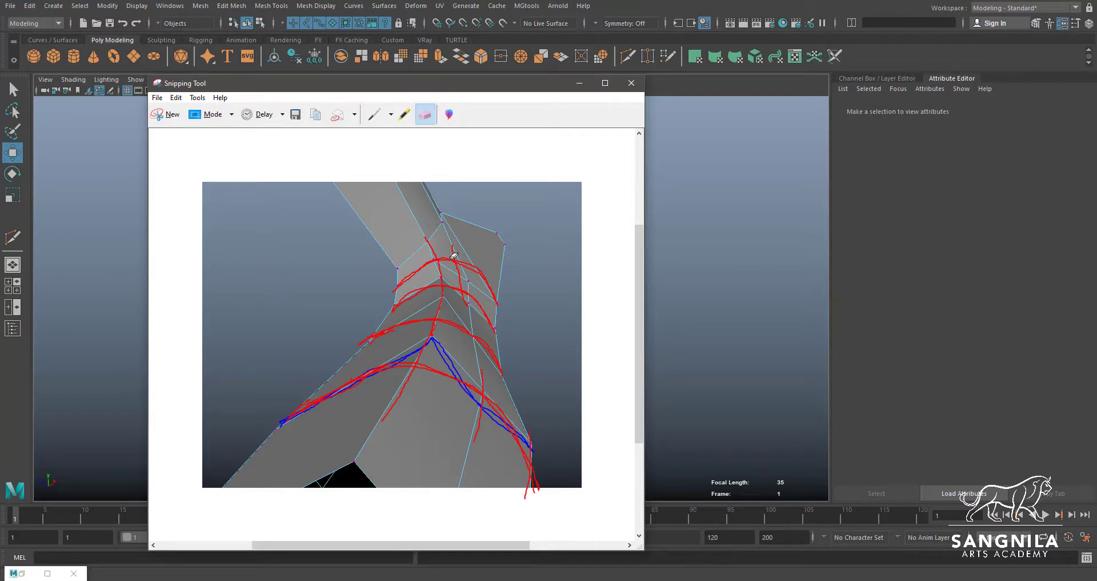
pyautogui.moveTo(457, 249); pyautogui.dragTo(503, 276)
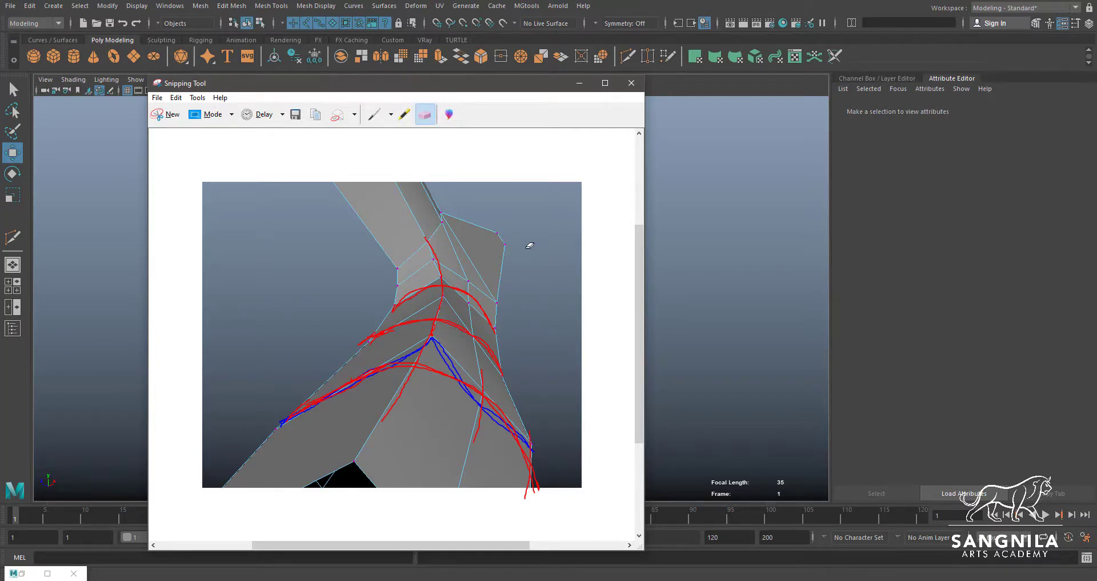
# Return to Maya and move the middle and side vertices of the loops below the ankle to round them out
pyautogui.click(580, 84)
pyautogui.keyDown('alt'); pyautogui.moveTo(493, 361); pyautogui.dragTo(455, 272); pyautogui.keyUp('alt')
pyautogui.click(458, 343)
pyautogui.press('q')
pyautogui.click(439, 277)
pyautogui.press('w')
pyautogui.click(503, 394)
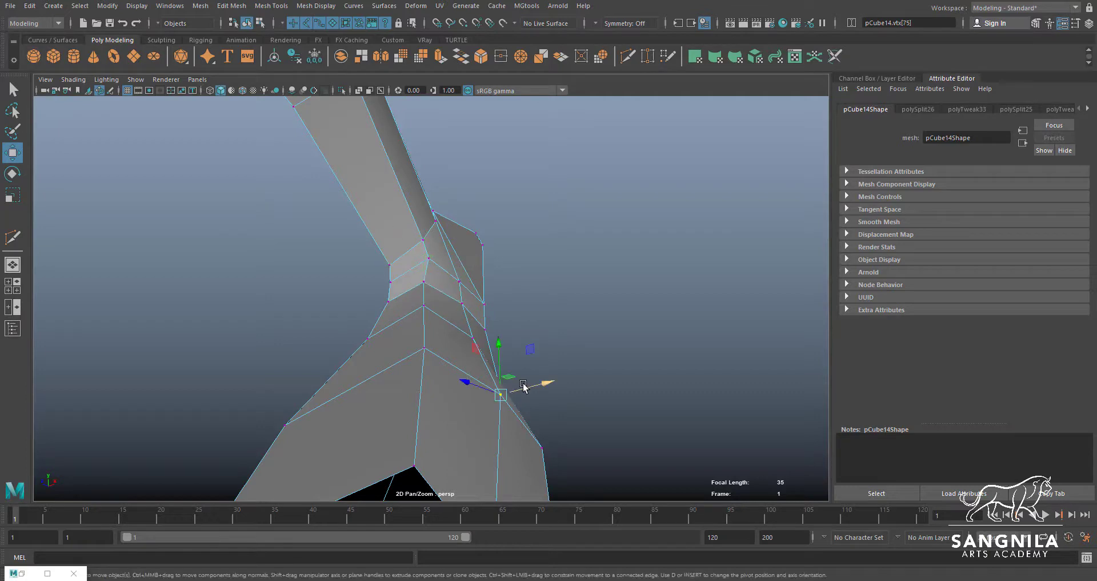
pyautogui.press('q')
pyautogui.click(482, 334)
pyautogui.press('w')
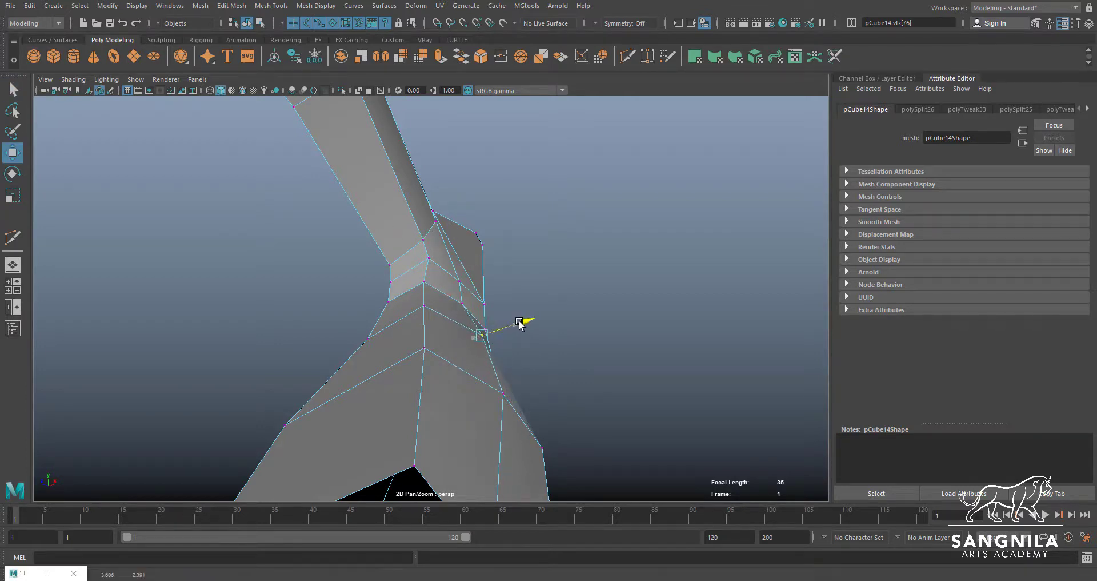
pyautogui.keyDown('alt'); pyautogui.moveTo(470, 350); pyautogui.dragTo(387, 318); pyautogui.keyUp('alt')
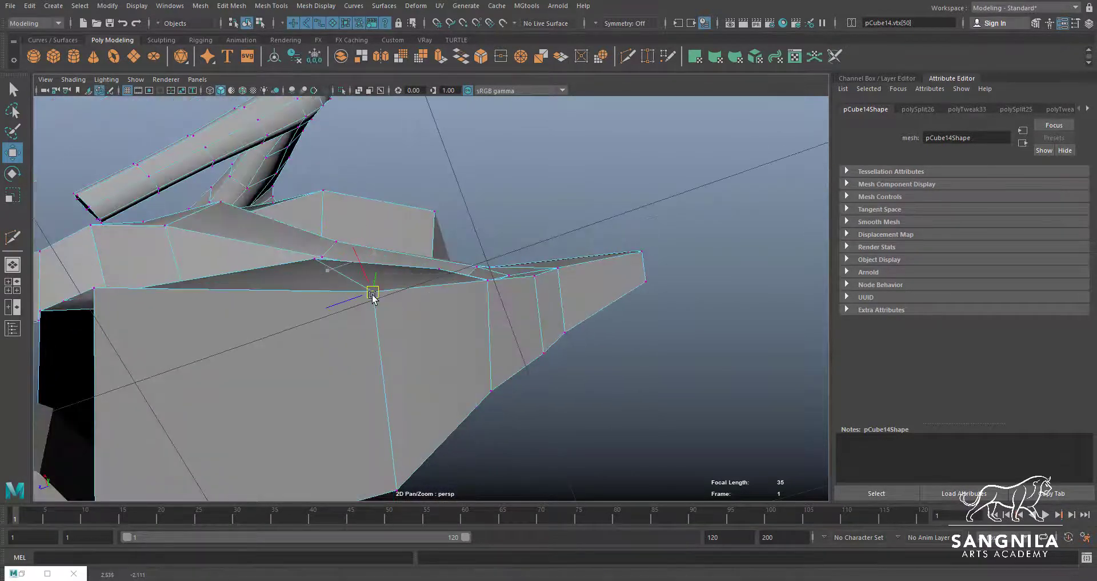
# Adjust the vertices along the side and underside of the lower leg to even out its shape
pyautogui.click(372, 292)
pyautogui.click(397, 489)
pyautogui.keyDown('alt'); pyautogui.moveTo(397, 487); pyautogui.dragTo(339, 367); pyautogui.keyUp('alt')
pyautogui.click(370, 380)
pyautogui.click(302, 336)
pyautogui.moveTo(302, 336); pyautogui.dragTo(309, 396)
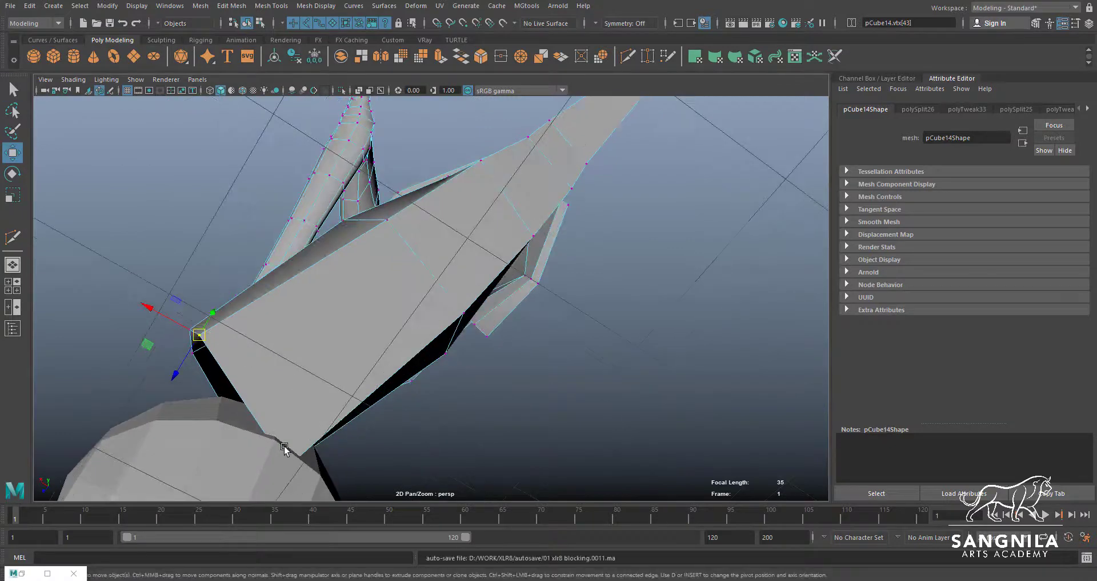
# Reposition the corner vertices of the lower leg's open end above the foot sphere, checking in wireframe
pyautogui.press('4')
pyautogui.click(288, 465)
pyautogui.keyDown('alt'); pyautogui.moveTo(303, 456); pyautogui.dragTo(296, 396); pyautogui.keyUp('alt')
pyautogui.press('5')
pyautogui.moveTo(313, 433)
pyautogui.keyDown('alt'); pyautogui.mouseDown()
pyautogui.moveTo(312, 405)
pyautogui.moveTo(280, 364)
pyautogui.moveTo(287, 372)
pyautogui.mouseUp(); pyautogui.keyUp('alt')
pyautogui.click(209, 300)
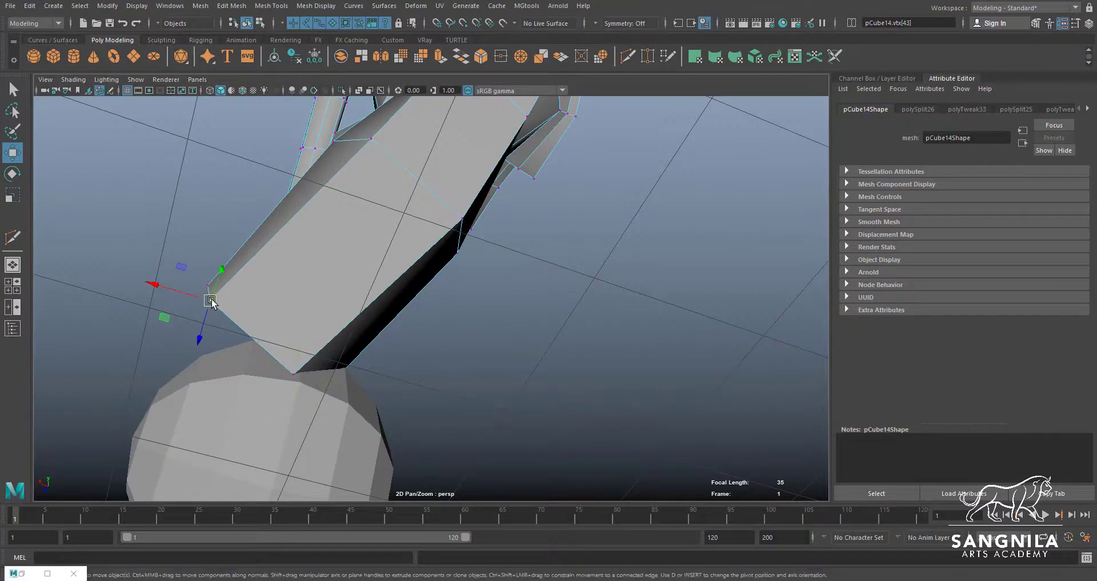
pyautogui.moveTo(209, 300); pyautogui.dragTo(365, 350)
# Move the side vertices along the length of the lower leg to smooth its outline
pyautogui.moveTo(529, 392)
pyautogui.keyDown('alt'); pyautogui.mouseDown()
pyautogui.moveTo(560, 400)
pyautogui.moveTo(575, 368)
pyautogui.moveTo(484, 398)
pyautogui.moveTo(501, 326)
pyautogui.moveTo(492, 311)
pyautogui.mouseUp(); pyautogui.keyUp('alt')
pyautogui.click(575, 368)
pyautogui.click(485, 396)
pyautogui.click(430, 245)
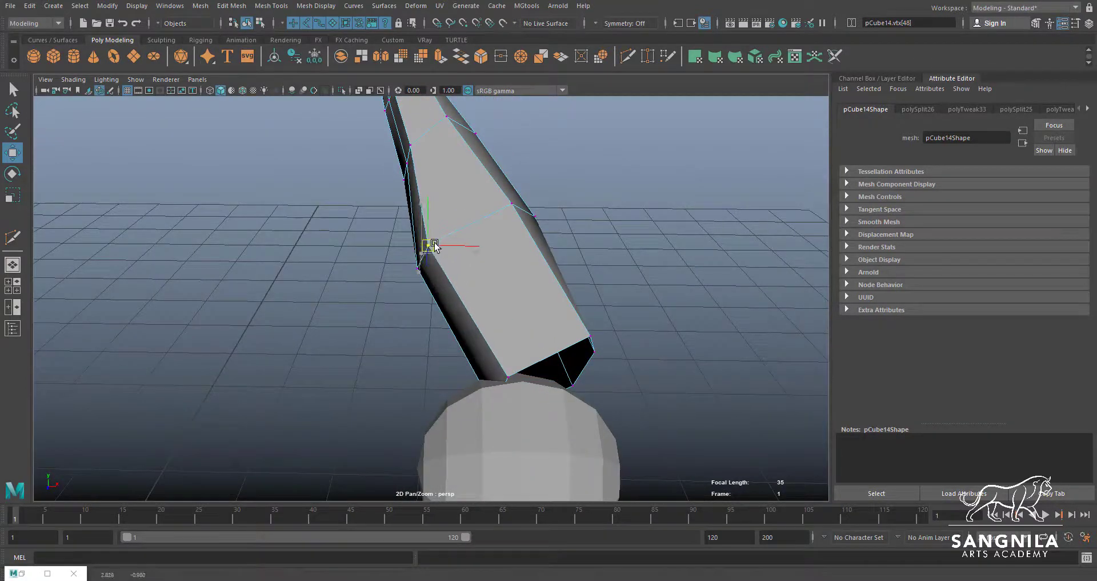
pyautogui.press('q')
pyautogui.keyDown('alt'); pyautogui.moveTo(435, 266); pyautogui.dragTo(411, 239); pyautogui.keyUp('alt')
pyautogui.click(415, 239)
pyautogui.press('w')
pyautogui.press('q')
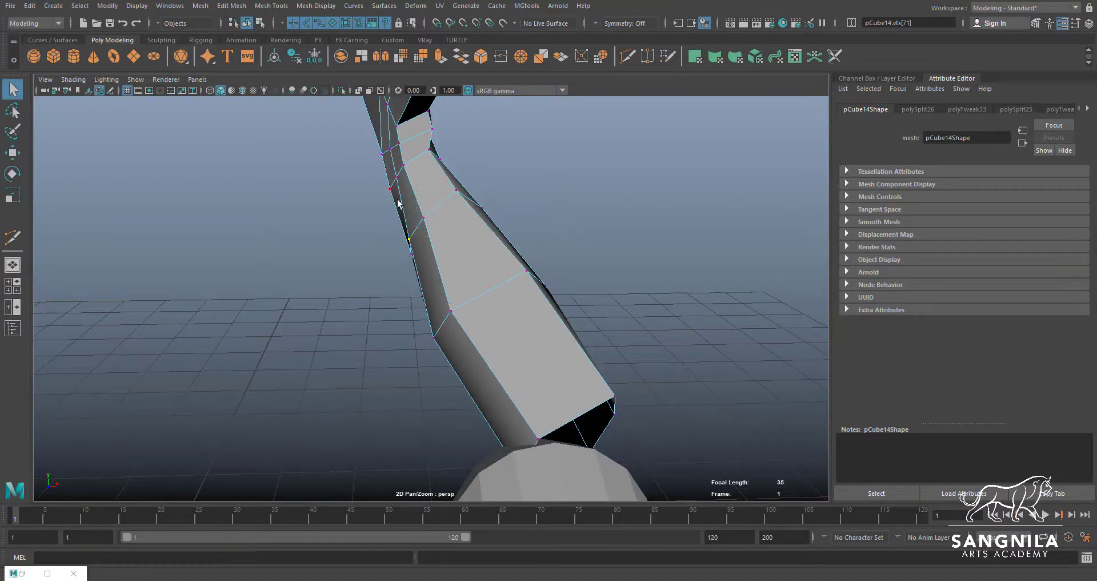
# Select the short side edge just below the ankle and move it to refine the lower leg's contour
pyautogui.press('w')
pyautogui.press('q')
pyautogui.press('F10')
pyautogui.click(393, 160)
pyautogui.press('w')
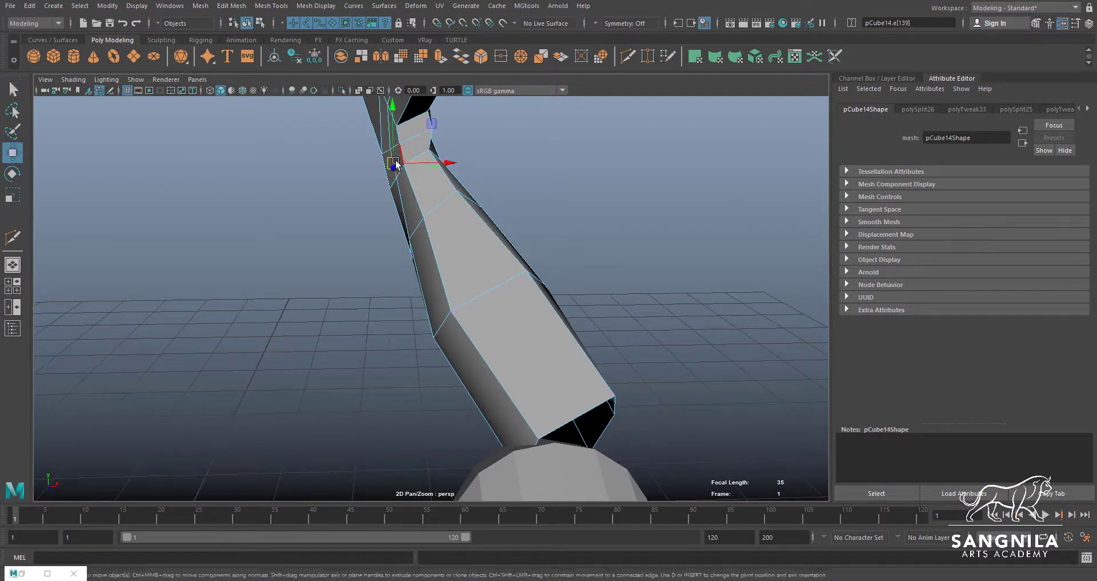
pyautogui.moveTo(394, 163); pyautogui.dragTo(388, 274)
# Return the body mesh to object mode and soften all its edges
pyautogui.press('q')
pyautogui.press('F8')
pyautogui.press('w')
pyautogui.scroll(-5, 389, 274)
pyautogui.keyDown('alt'); pyautogui.moveTo(465, 301); pyautogui.dragTo(375, 283); pyautogui.keyUp('alt')
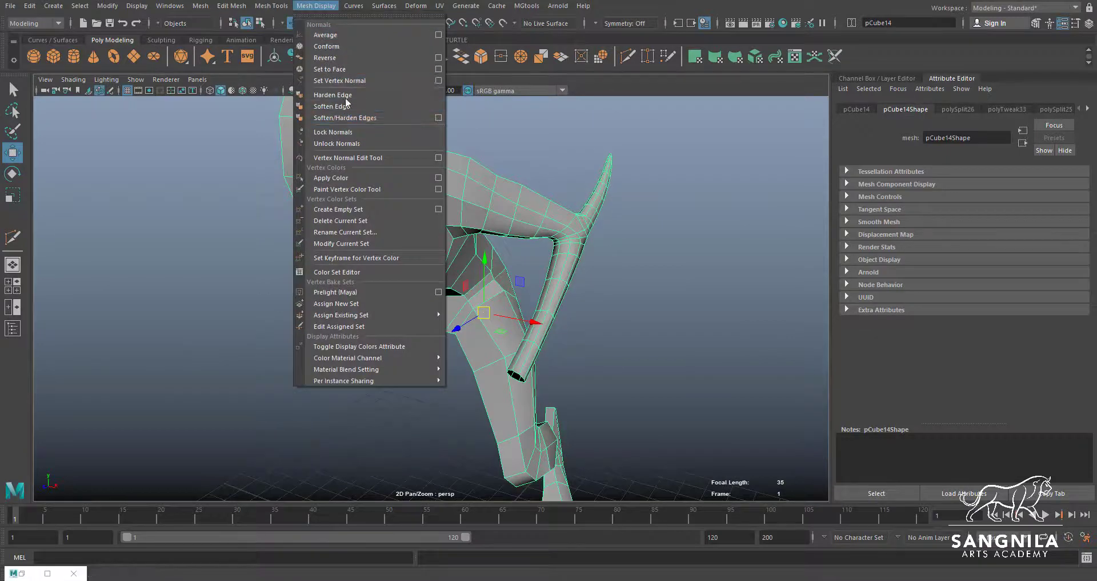
pyautogui.click(351, 107)
pyautogui.click(522, 174)
pyautogui.keyDown('alt'); pyautogui.moveTo(522, 175); pyautogui.dragTo(512, 210); pyautogui.keyUp('alt')
pyautogui.click(512, 209)
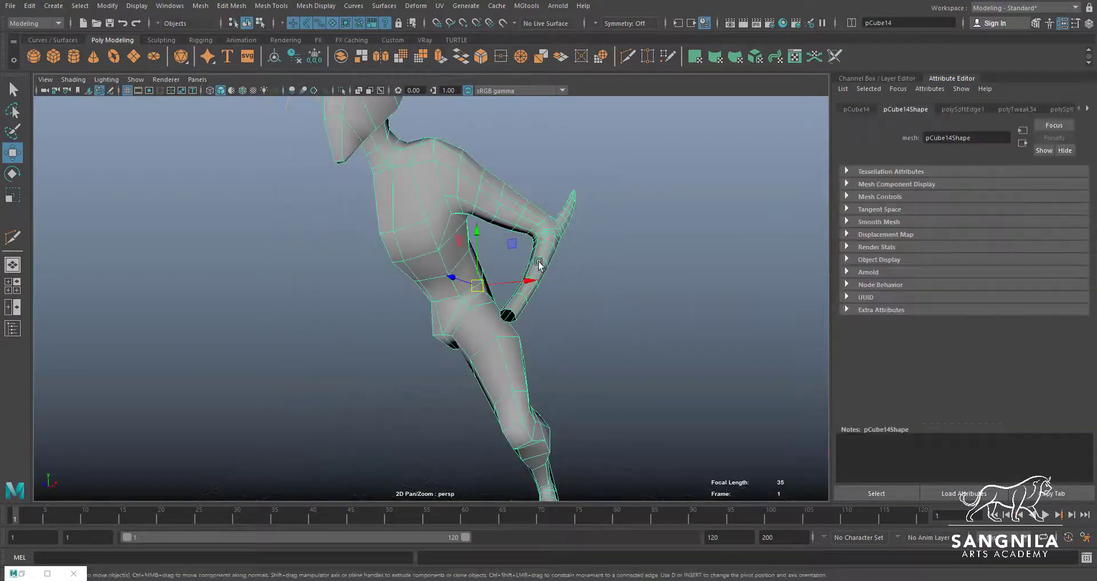
# Show the body mesh's Channel Box and inspect the softened body from several angles
pyautogui.keyDown('alt'); pyautogui.moveTo(575, 302); pyautogui.dragTo(588, 272); pyautogui.keyUp('alt')
pyautogui.click(611, 323)
pyautogui.click(553, 246)
pyautogui.hotkey('ctrl', 'a')
pyautogui.press('1')
pyautogui.keyDown('alt'); pyautogui.moveTo(646, 293); pyautogui.dragTo(801, 289); pyautogui.keyUp('alt')
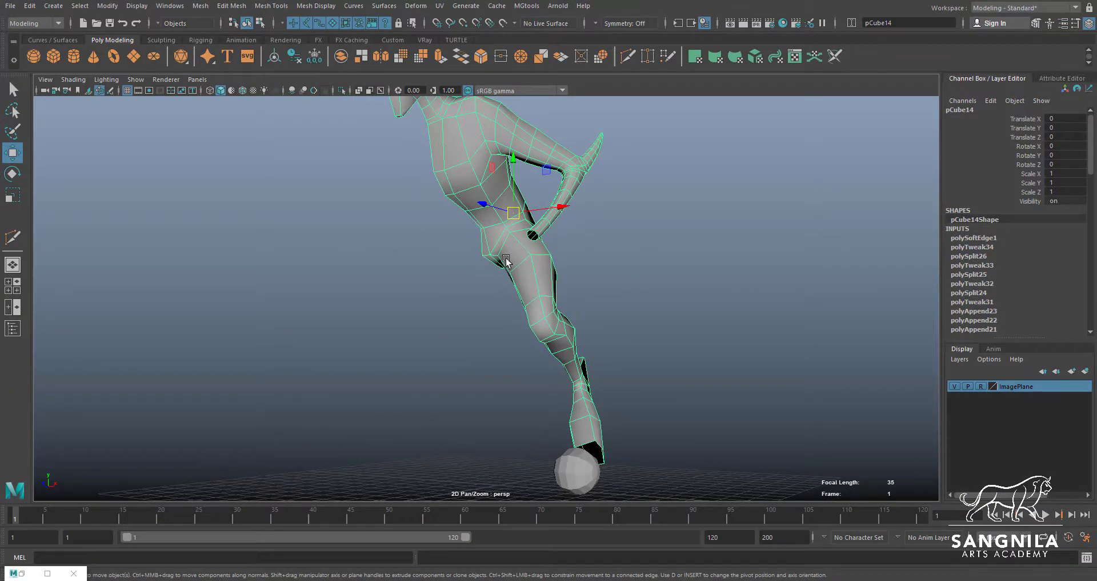
pyautogui.keyDown('alt'); pyautogui.moveTo(616, 255); pyautogui.dragTo(387, 282, button='right'); pyautogui.keyUp('alt')
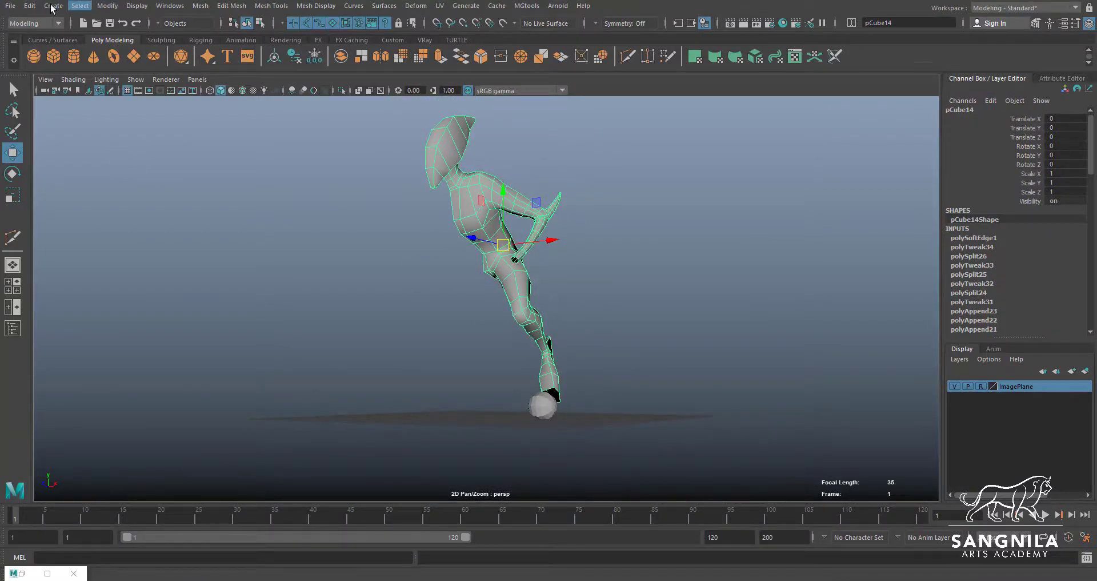
# Delete the body mesh's construction history and save the scene
pyautogui.click(32, 7)
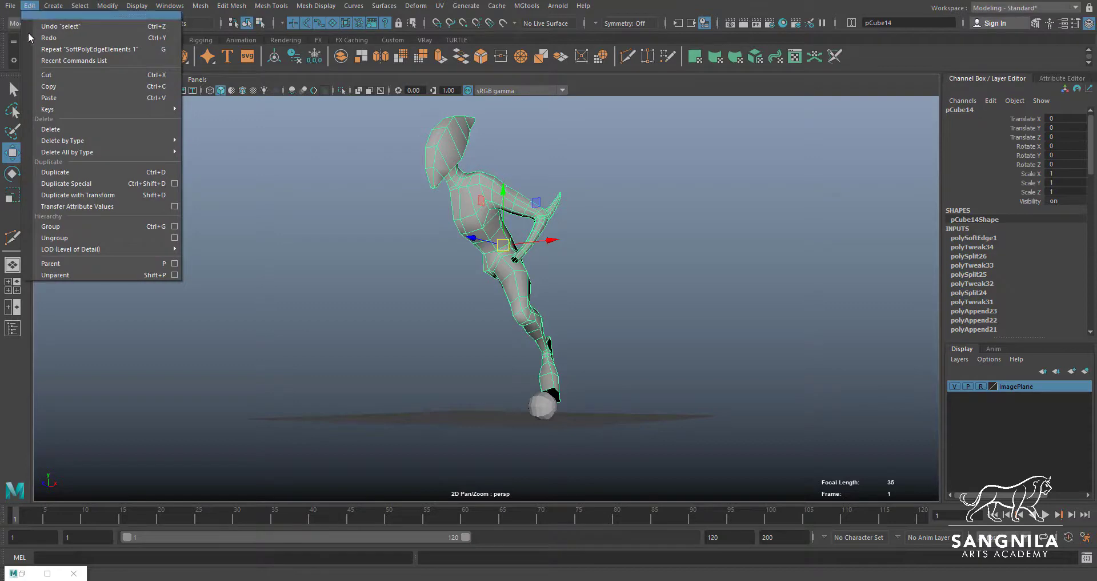
pyautogui.moveTo(59, 143)
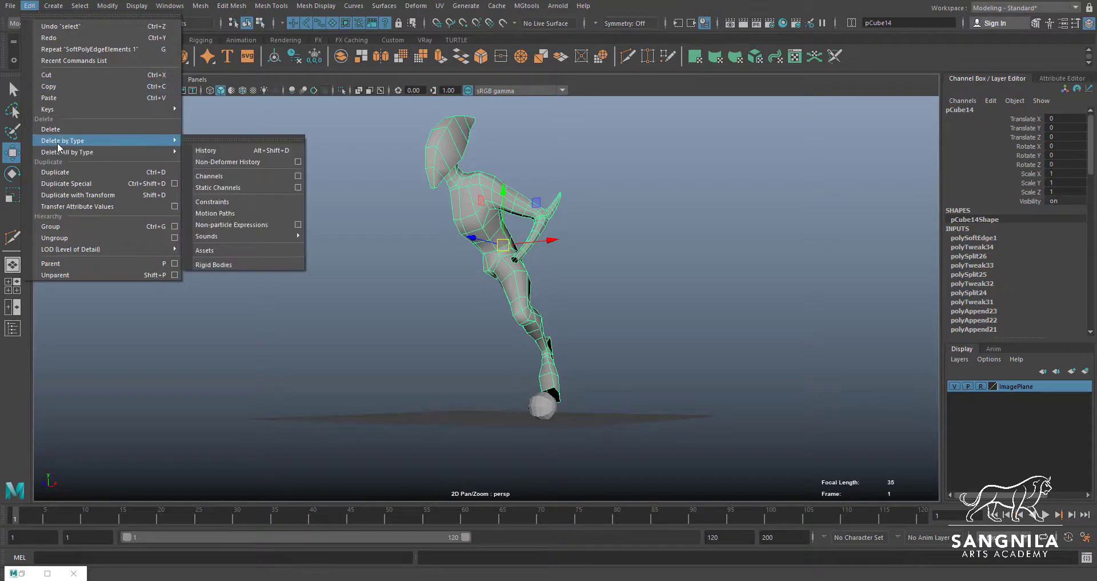
pyautogui.click(282, 153)
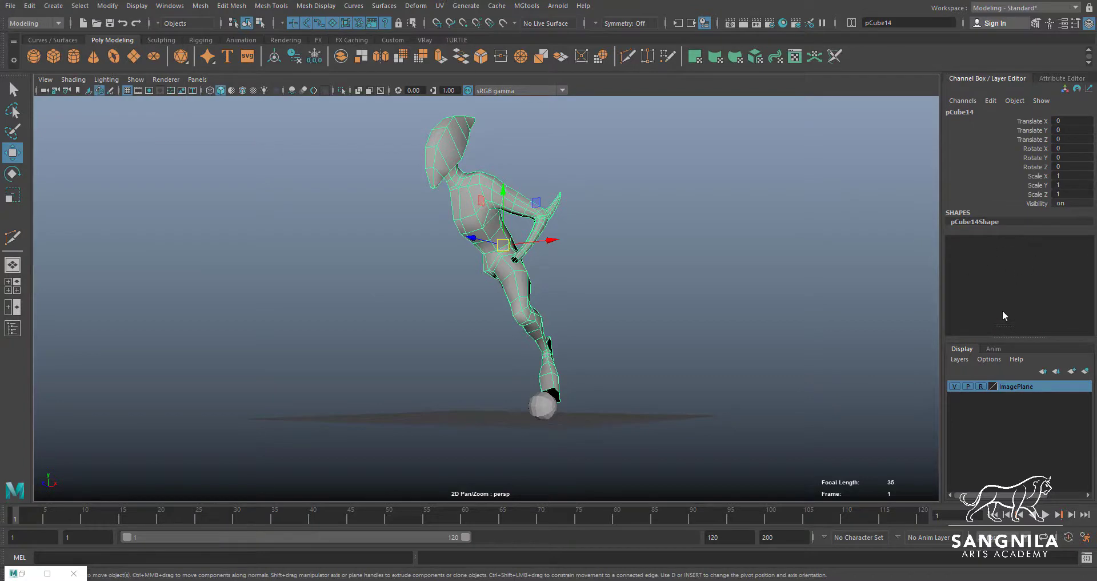
pyautogui.keyDown('alt'); pyautogui.moveTo(767, 301); pyautogui.dragTo(688, 307); pyautogui.keyUp('alt')
pyautogui.hotkey('ctrl', 's')
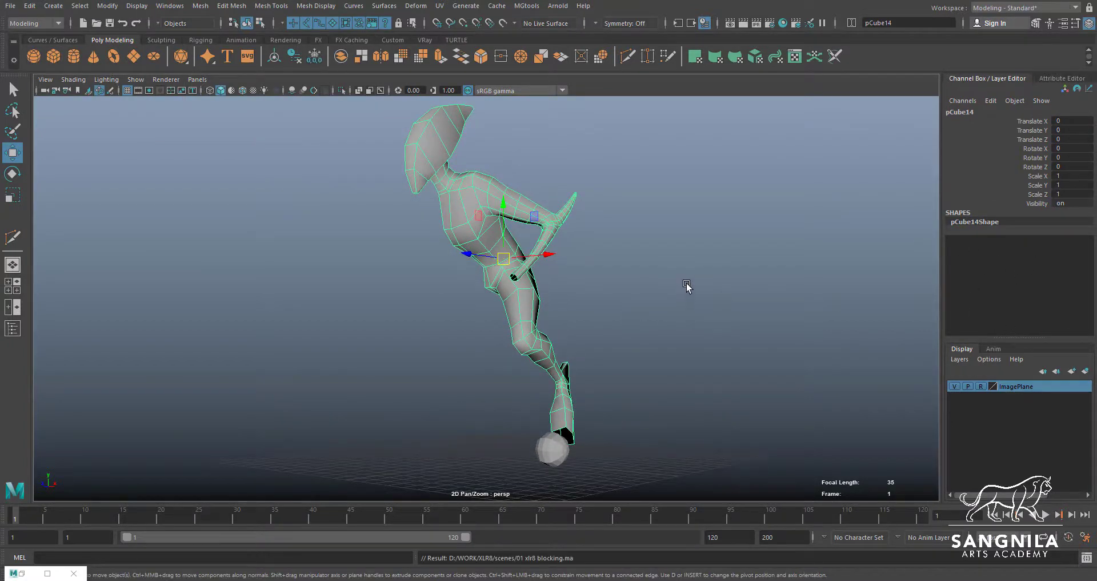